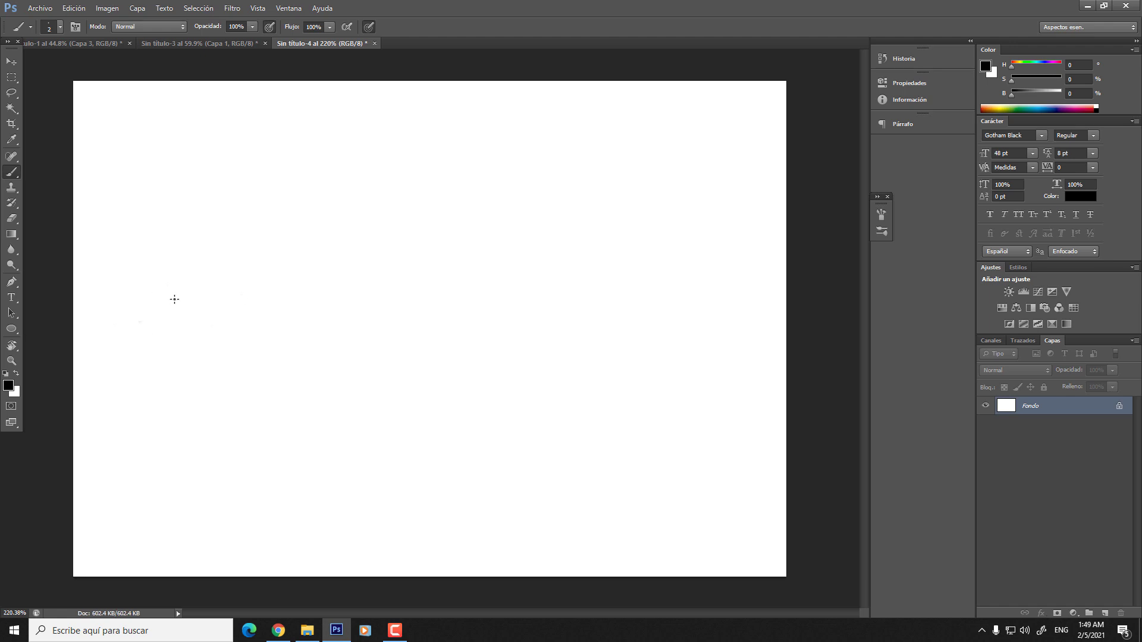
- Paint a horizontal horizon line across the canvas and a thick vertical line crossing it near its left end
{"action": "mouse_move", "coordinate": [142, 311]}
{"action": "left_mouse_down"}
{"action": "mouse_move", "coordinate": [506, 290]}
{"action": "mouse_move", "coordinate": [700, 306]}
{"action": "mouse_move", "coordinate": [114, 316]}
{"action": "mouse_move", "coordinate": [645, 301]}
{"action": "left_mouse_up"}
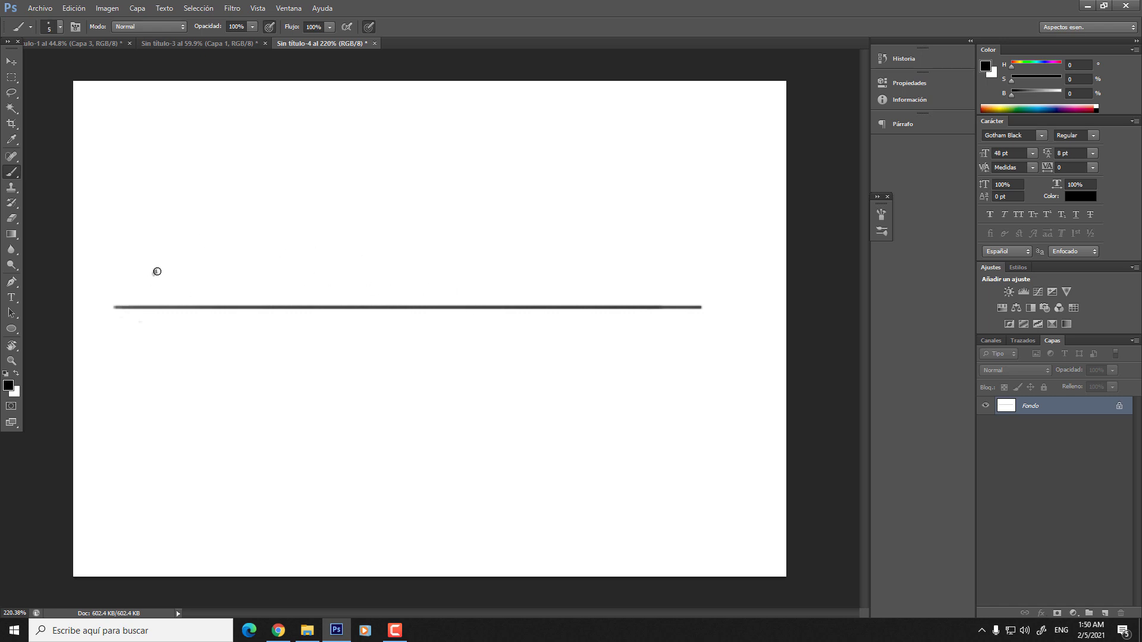
{"action": "left_click", "coordinate": [155, 272]}
{"action": "left_click", "coordinate": [161, 523], "text": "shift"}
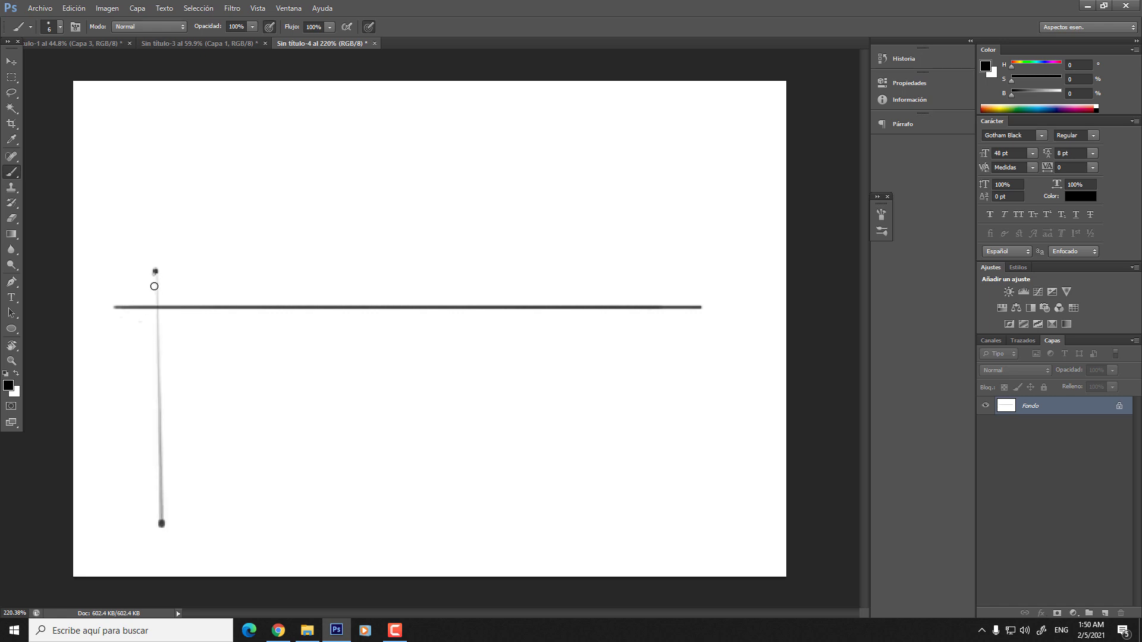
{"action": "left_click", "coordinate": [155, 269], "text": "shift"}
{"action": "left_click", "coordinate": [158, 524], "text": "shift"}
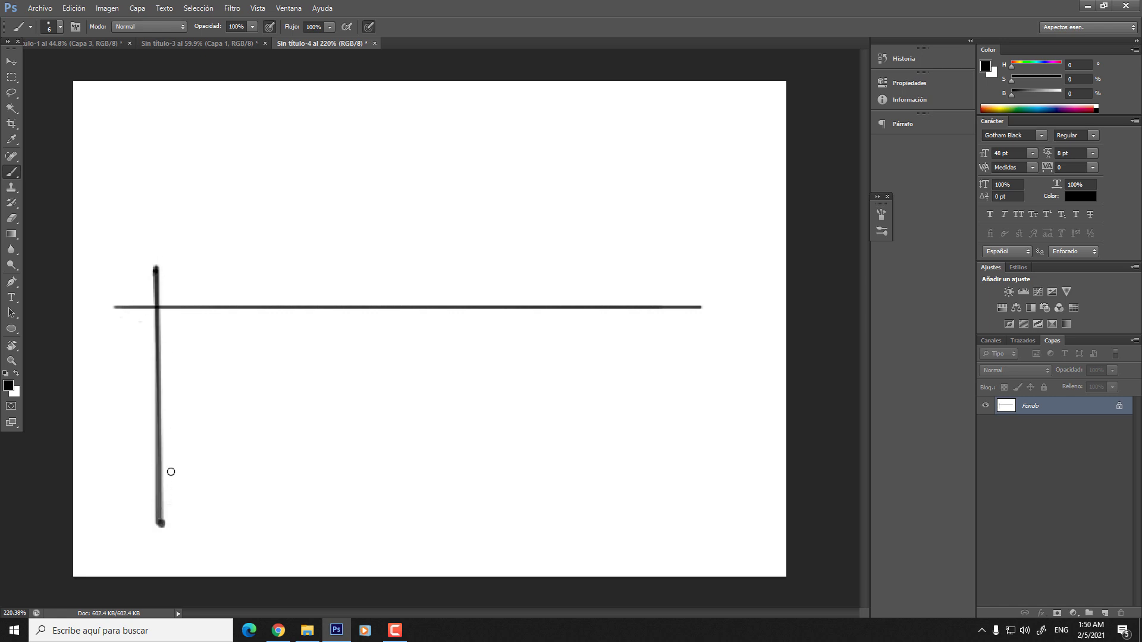
{"action": "left_click", "coordinate": [156, 270], "text": "shift"}
{"action": "left_click", "coordinate": [159, 524], "text": "shift"}
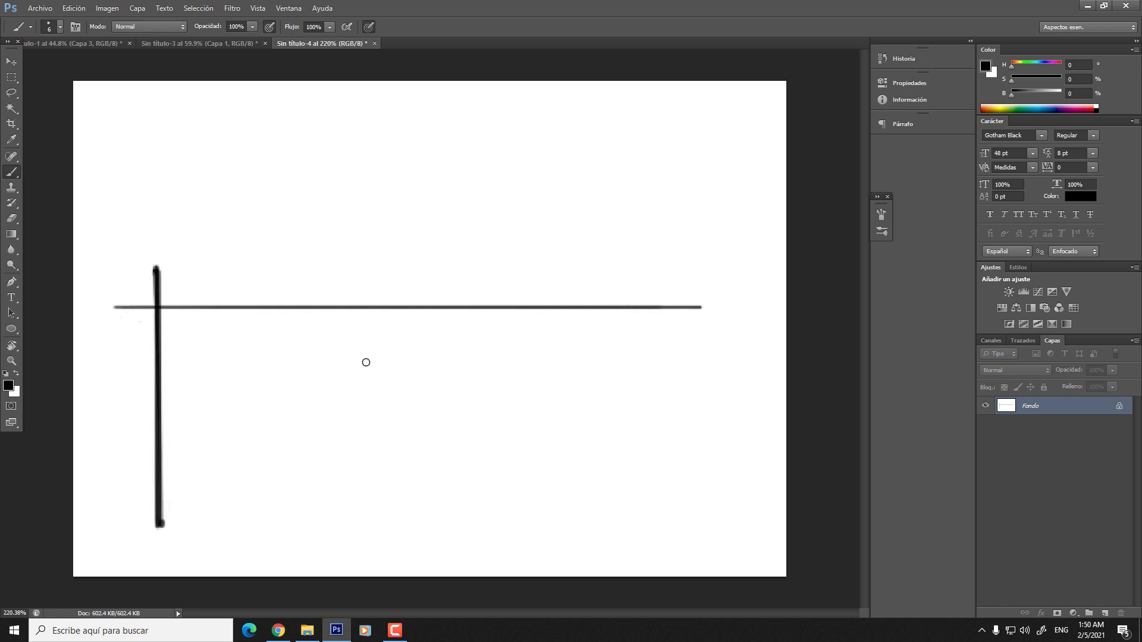
- Connect both ends of the left vertical to one vanishing point on the horizon and mark that point with a dot
{"action": "left_click", "coordinate": [507, 306], "text": "shift"}
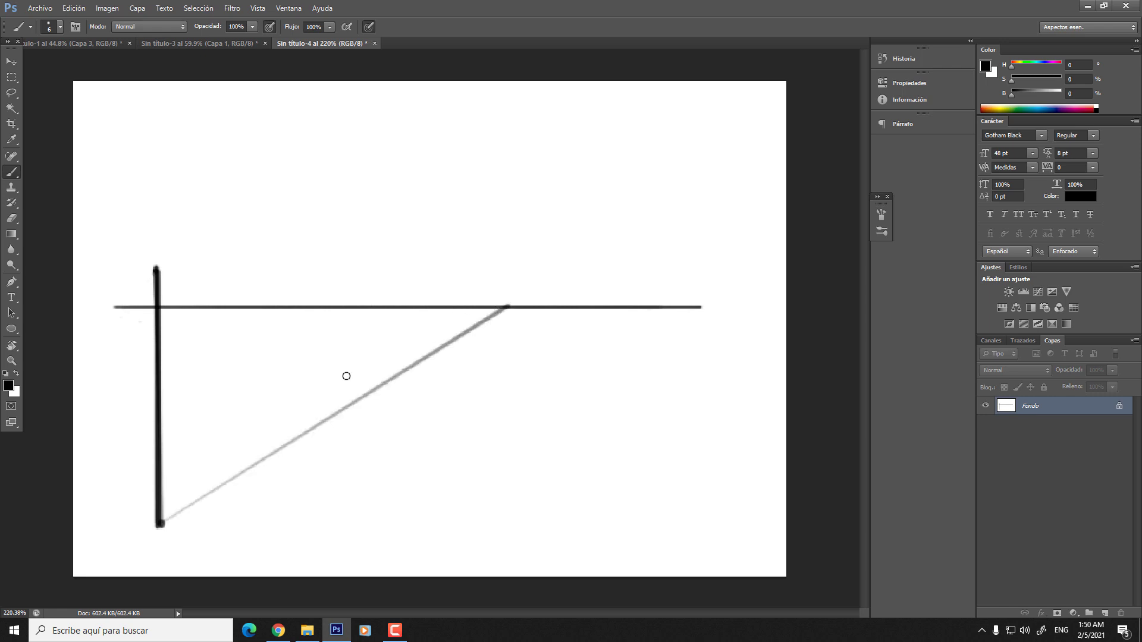
{"action": "left_click", "coordinate": [160, 524], "text": "shift"}
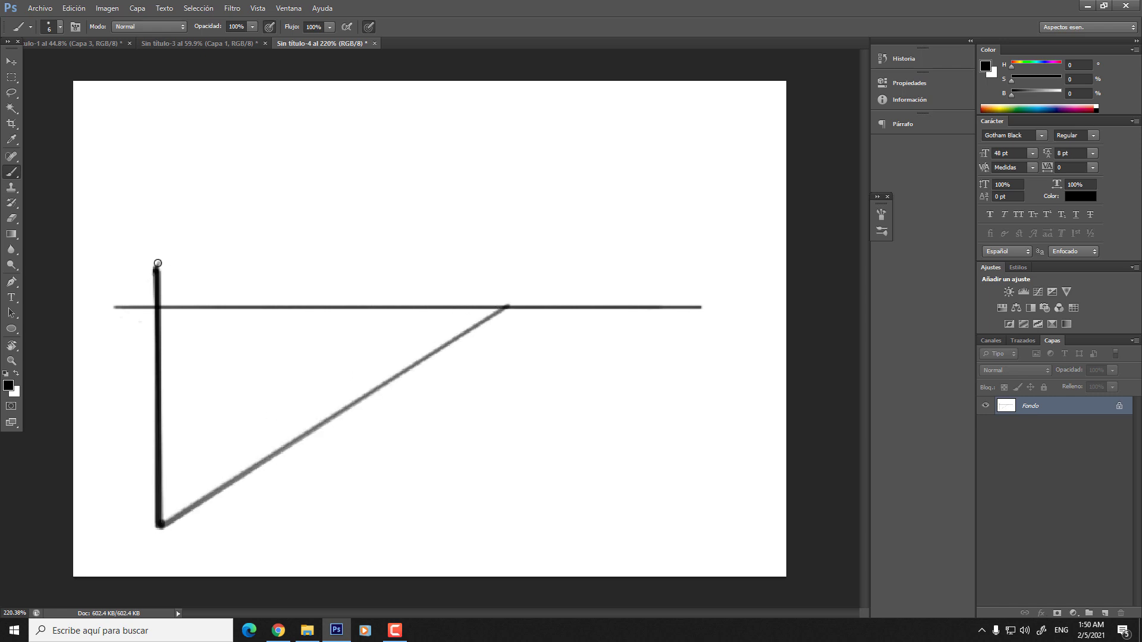
{"action": "left_click", "coordinate": [502, 308], "text": "shift"}
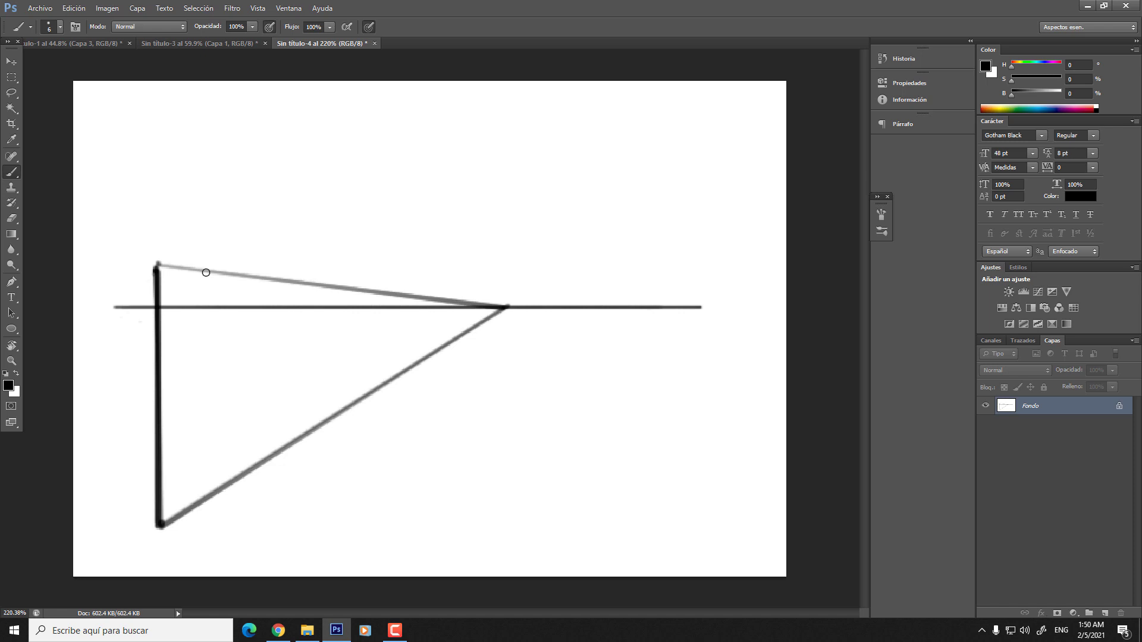
{"action": "left_click", "coordinate": [154, 263], "text": "shift"}
{"action": "left_click", "coordinate": [507, 306]}
{"action": "left_click", "coordinate": [507, 306]}
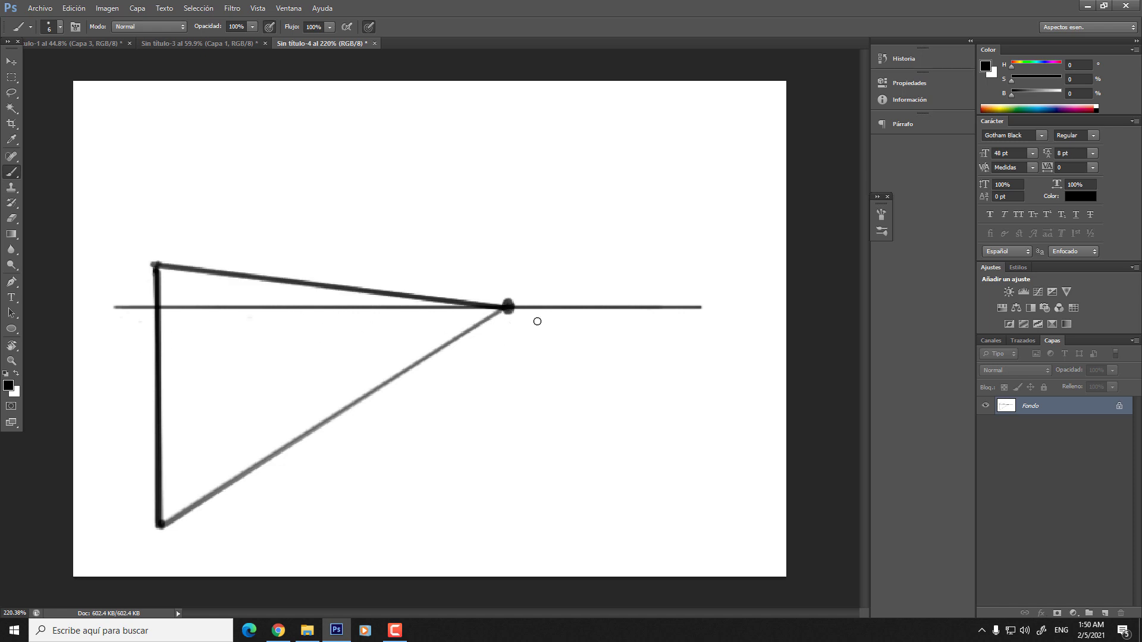
- Paint the right-hand wall as two lines fanning out from the vanishing point, closed by a straight vertical line
{"action": "left_click", "coordinate": [648, 489], "text": "shift"}
{"action": "key", "text": "ctrl+z"}
{"action": "left_click", "coordinate": [707, 515], "text": "shift"}
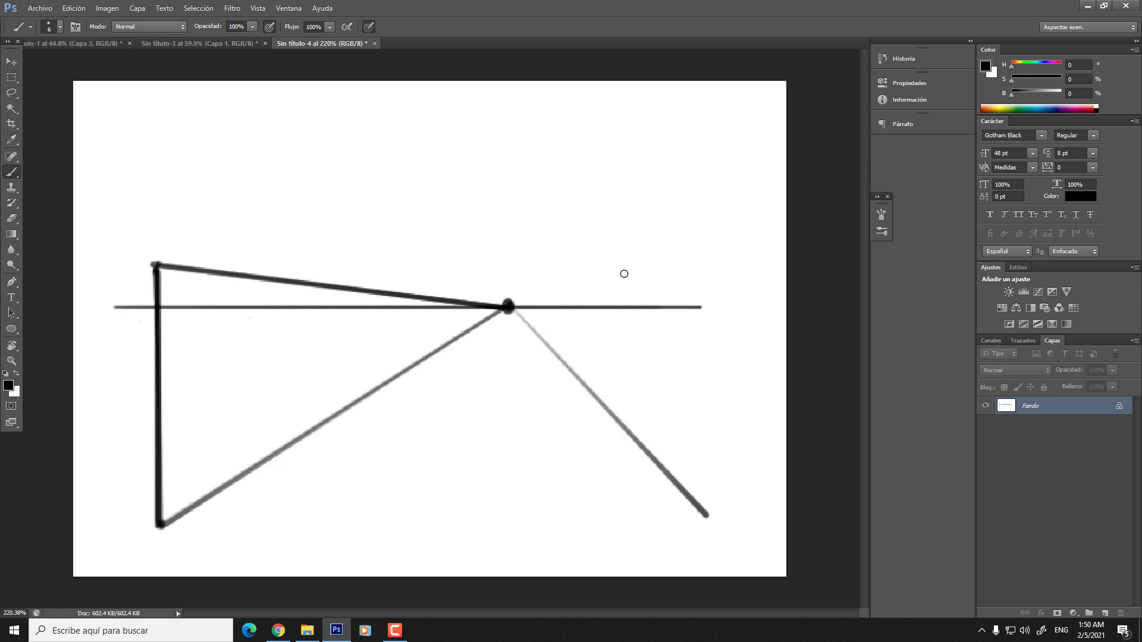
{"action": "left_click", "coordinate": [683, 274], "text": "shift"}
{"action": "left_click", "coordinate": [709, 513], "text": "shift"}
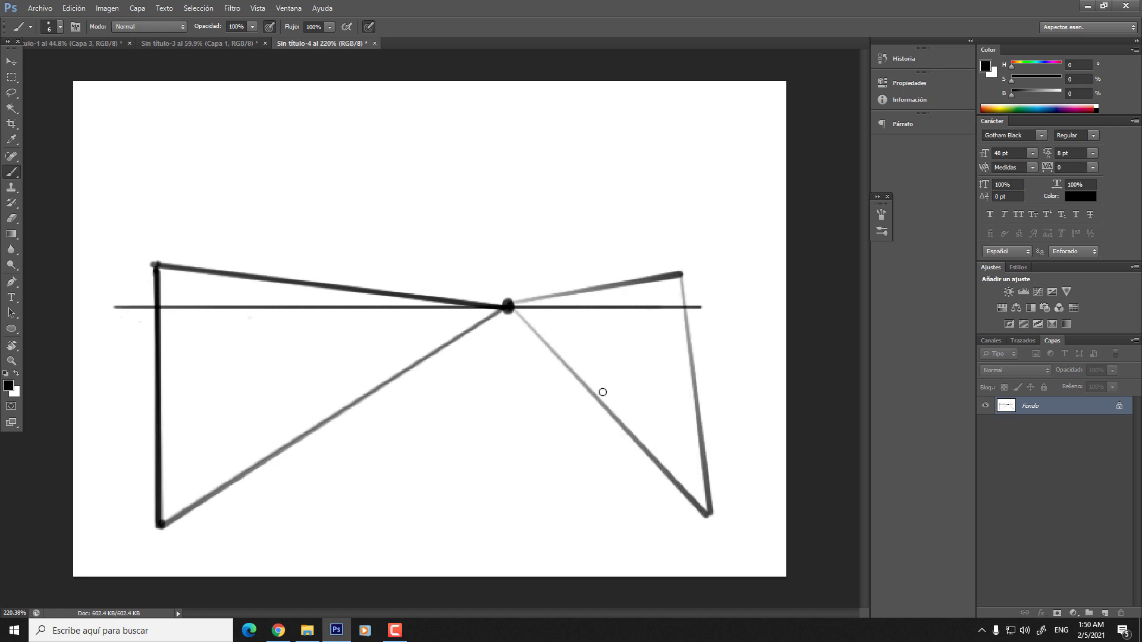
{"action": "key", "text": "ctrl+z"}
{"action": "left_click_drag", "start_coordinate": [682, 275], "coordinate": [681, 497]}
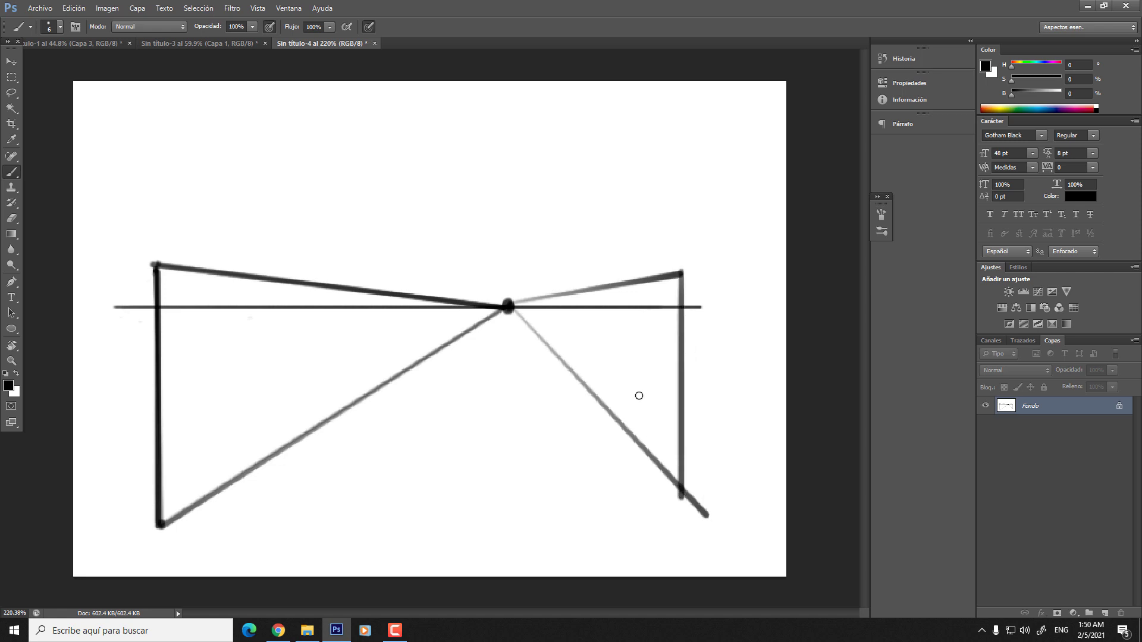
- Extend the canvas upward and to the left with the Crop tool, to roughly twice its width and height
{"action": "key", "text": "ctrl+space"}
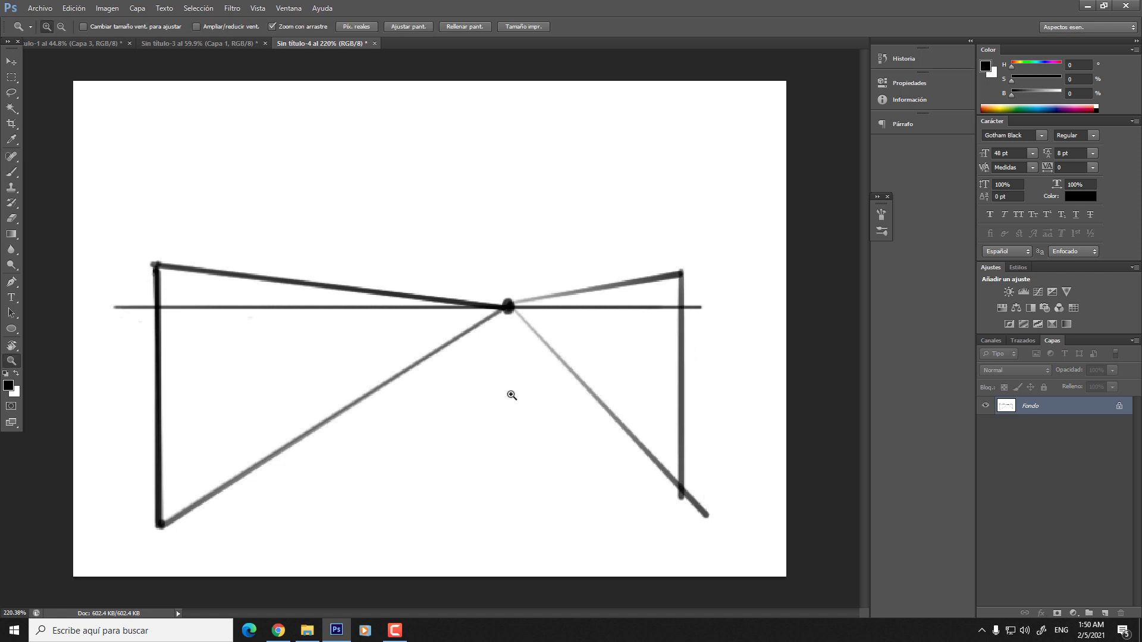
{"action": "mouse_move", "coordinate": [510, 390]}
{"action": "left_mouse_down"}
{"action": "mouse_move", "coordinate": [454, 364]}
{"action": "mouse_move", "coordinate": [520, 331]}
{"action": "left_mouse_up"}
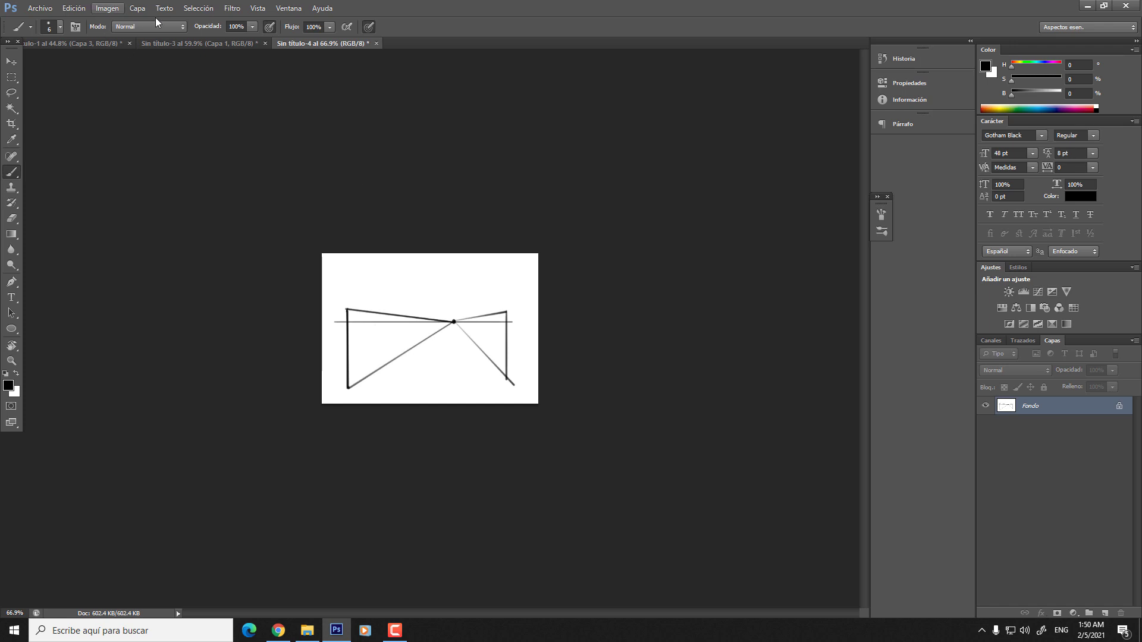
{"action": "left_click", "coordinate": [107, 9]}
{"action": "left_click", "coordinate": [11, 123]}
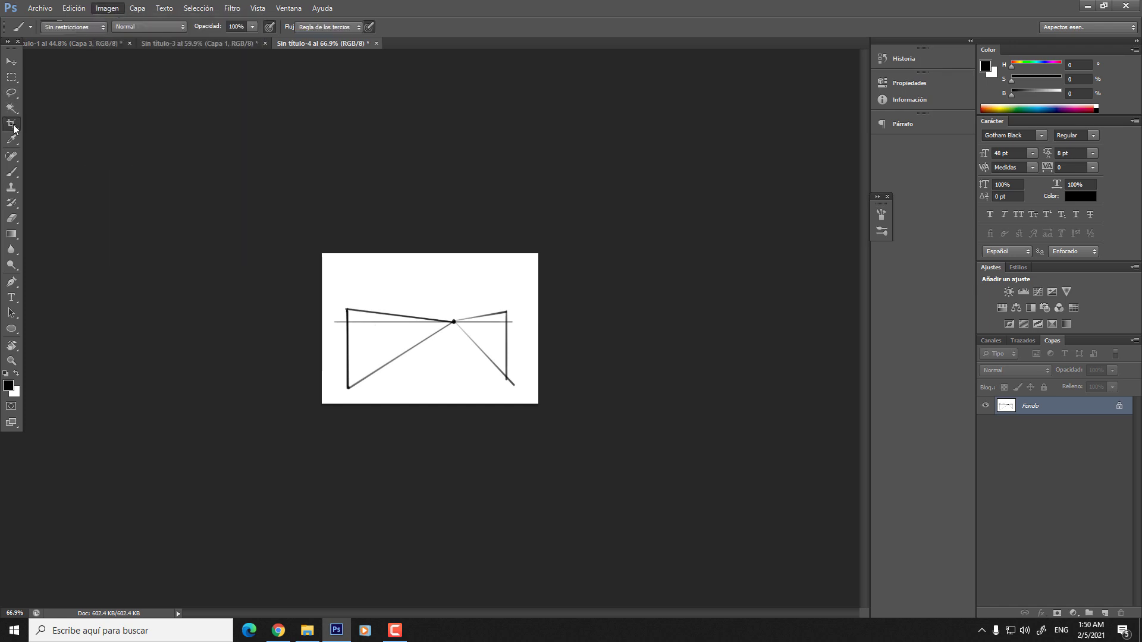
{"action": "left_click_drag", "start_coordinate": [326, 256], "coordinate": [201, 176]}
{"action": "key", "text": "Return"}
- Select the perspective sketch, scale and move it to fill the enlarged canvas, and clear the selection
{"action": "key", "text": "m"}
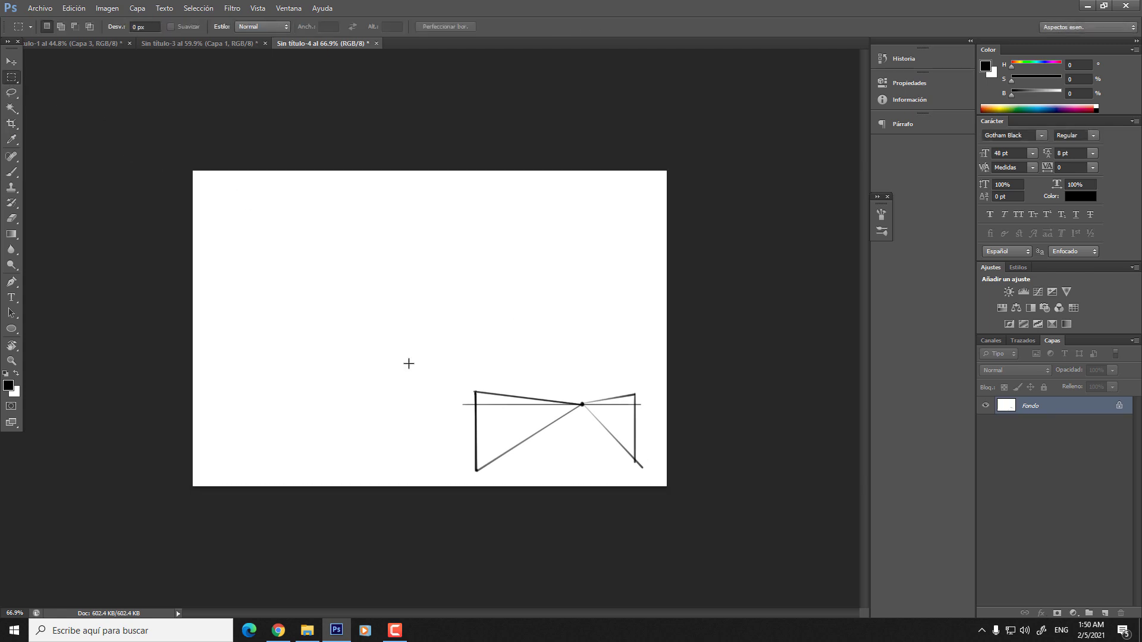
{"action": "left_click_drag", "start_coordinate": [425, 373], "coordinate": [665, 545]}
{"action": "key", "text": "ctrl+t"}
{"action": "left_click_drag", "start_coordinate": [665, 373], "coordinate": [790, 314]}
{"action": "left_click_drag", "start_coordinate": [575, 414], "coordinate": [456, 321]}
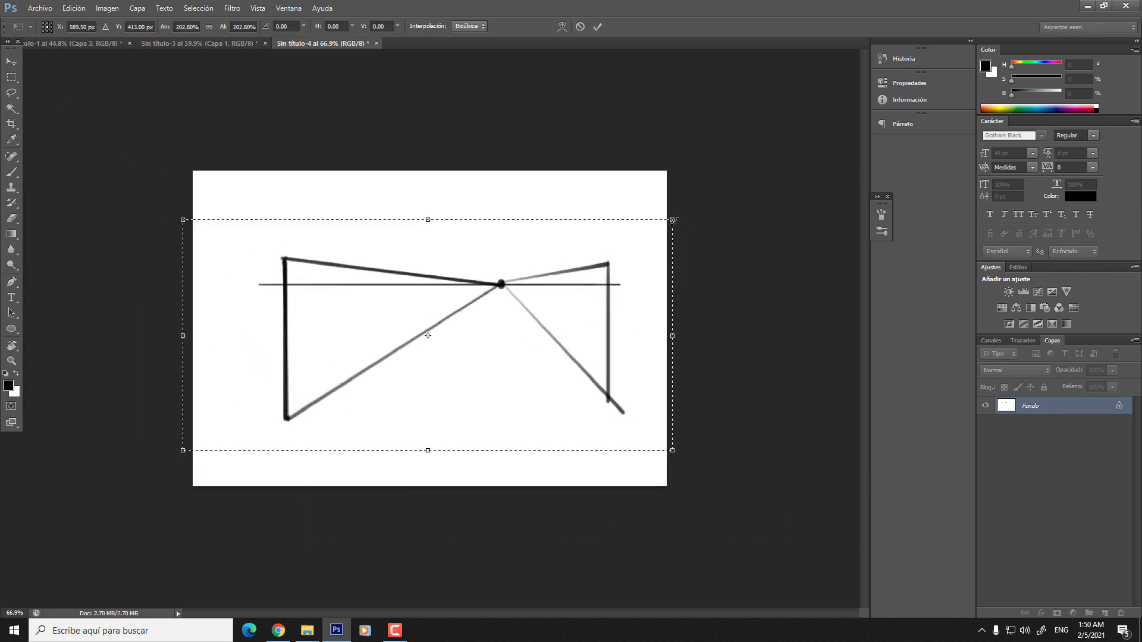
{"action": "left_click_drag", "start_coordinate": [677, 216], "coordinate": [731, 192]}
{"action": "left_click_drag", "start_coordinate": [628, 282], "coordinate": [574, 308]}
{"action": "key", "text": "Return"}
{"action": "key", "text": "ctrl+d"}
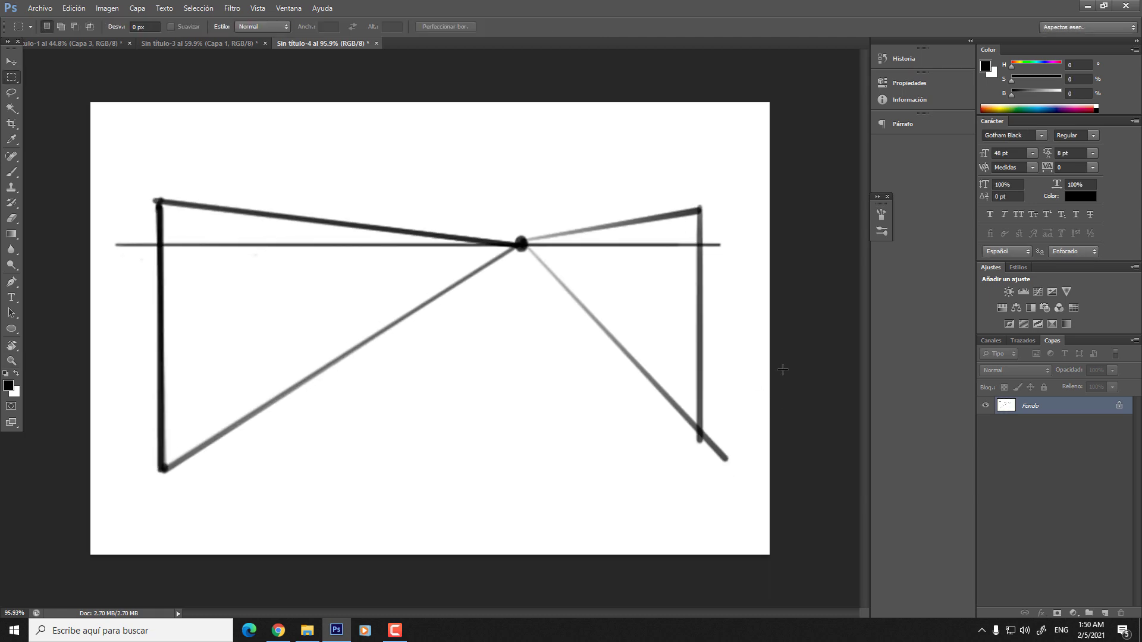
- Lighten the sketch with Levels by raising the midtone input to about 6.98, and add a new layer above it
{"action": "key", "text": "ctrl+l"}
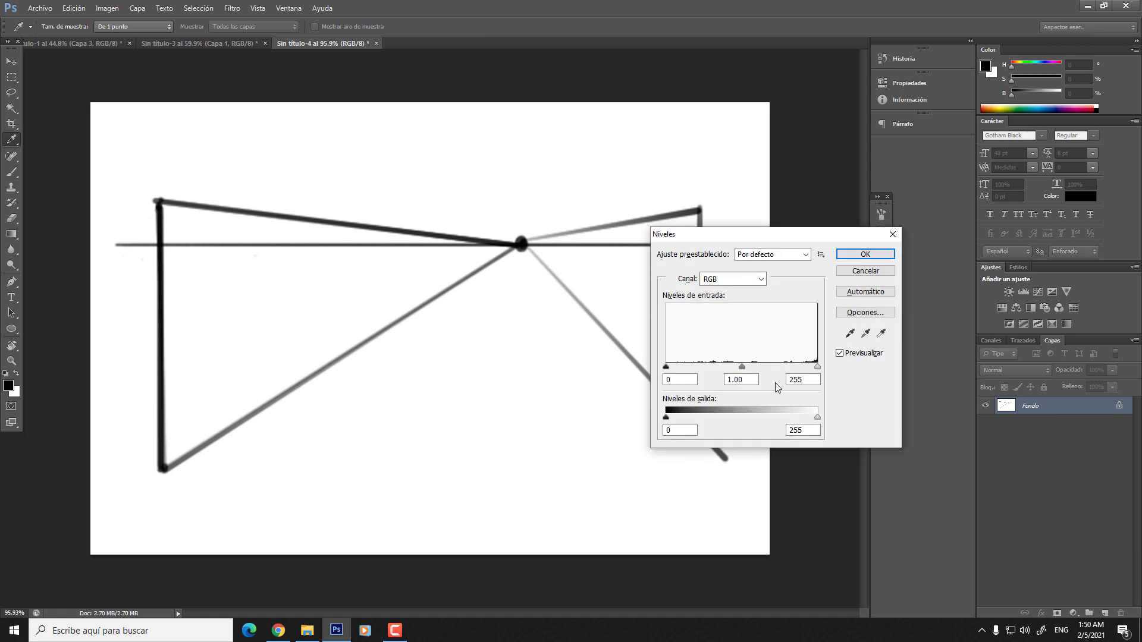
{"action": "left_click_drag", "start_coordinate": [742, 367], "coordinate": [671, 367]}
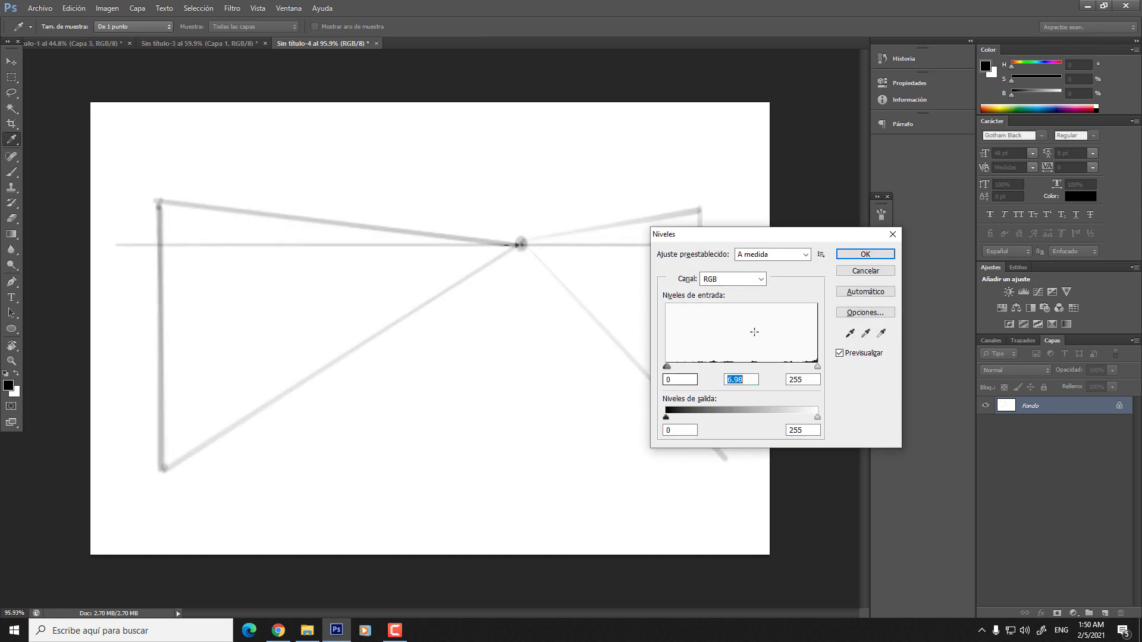
{"action": "left_click", "coordinate": [865, 254]}
{"action": "left_click", "coordinate": [1103, 614]}
- Trace the left wall's two converging lines and its vertical edge on the new layer with a 4 px black brush
{"action": "key", "text": "b"}
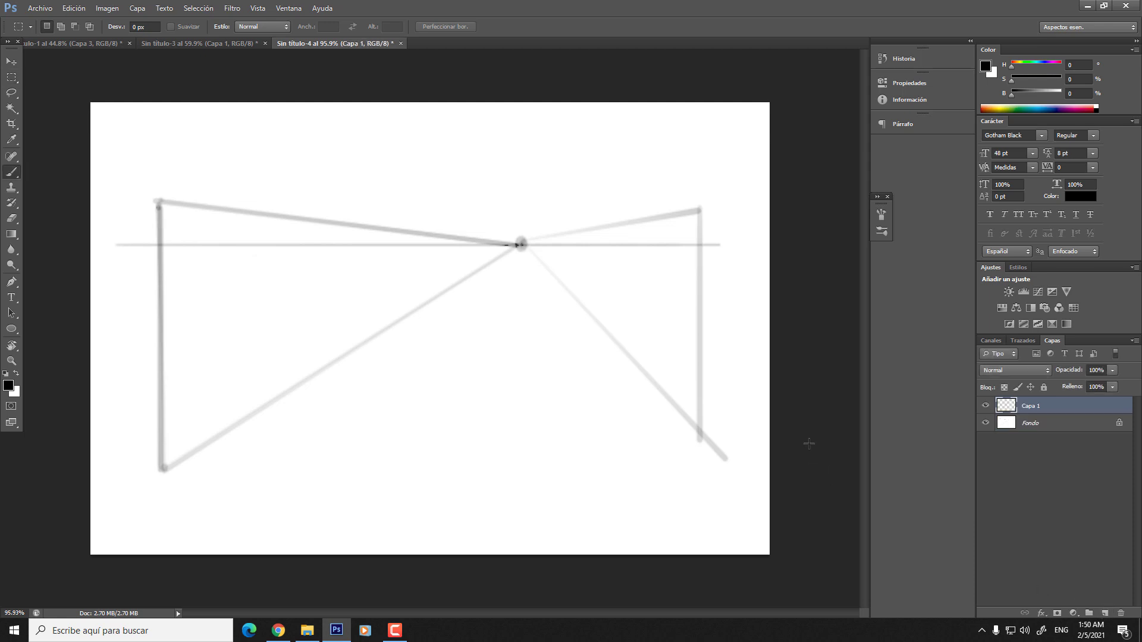
{"action": "key", "text": "bracketleft"}
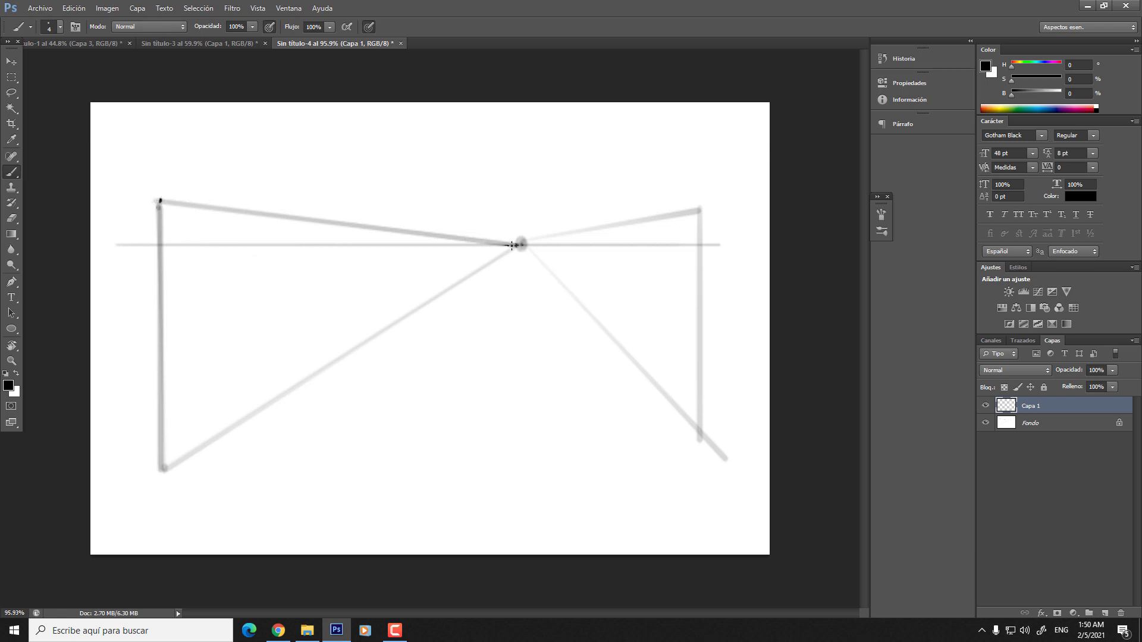
{"action": "left_click", "coordinate": [516, 245], "text": "shift"}
{"action": "left_click", "coordinate": [164, 467], "text": "shift"}
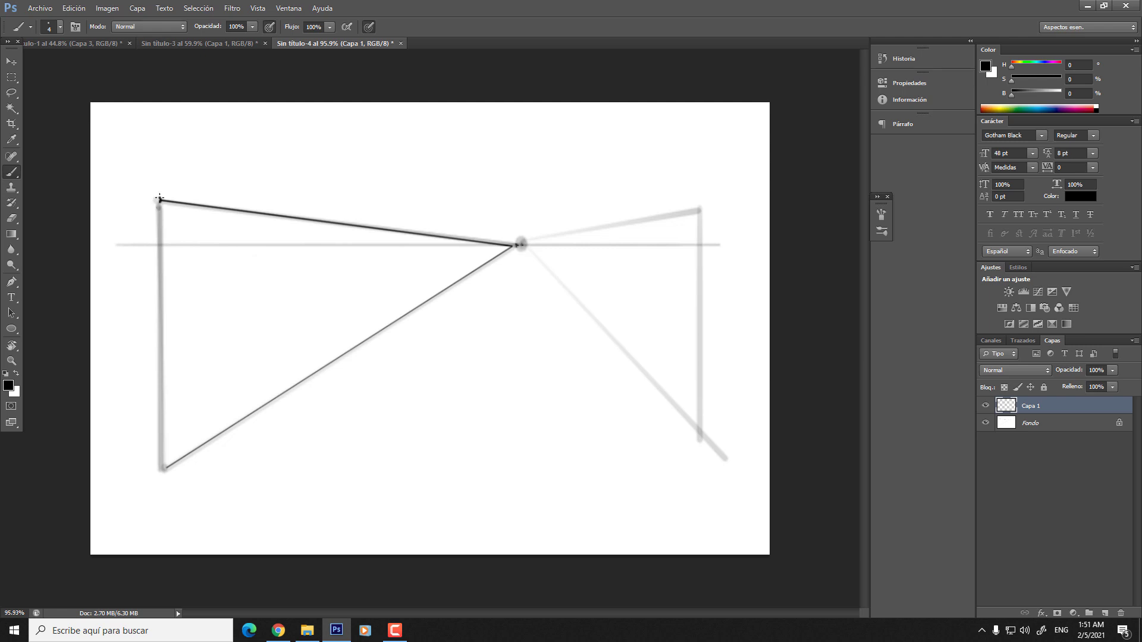
{"action": "left_click_drag", "start_coordinate": [160, 198], "coordinate": [174, 466]}
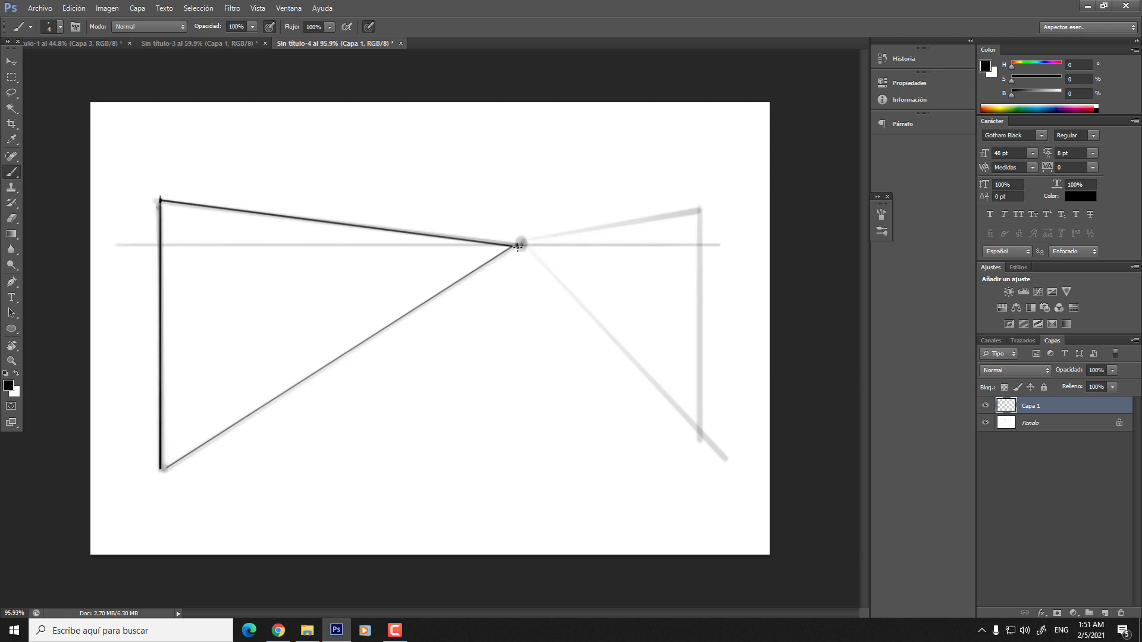
- Trace the right wall's upper and lower converging lines and its vertical edge on Capa 1
{"action": "left_click", "coordinate": [699, 212], "text": "shift"}
{"action": "left_click", "coordinate": [523, 244], "text": "shift"}
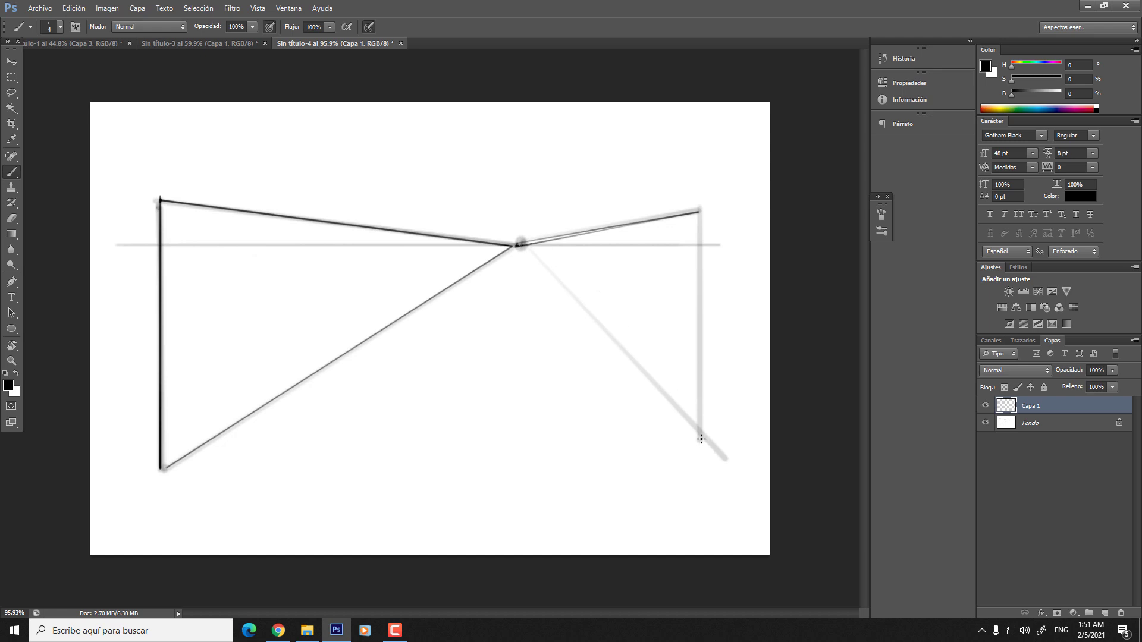
{"action": "left_click", "coordinate": [704, 439], "text": "shift"}
{"action": "left_click", "coordinate": [521, 248], "text": "shift"}
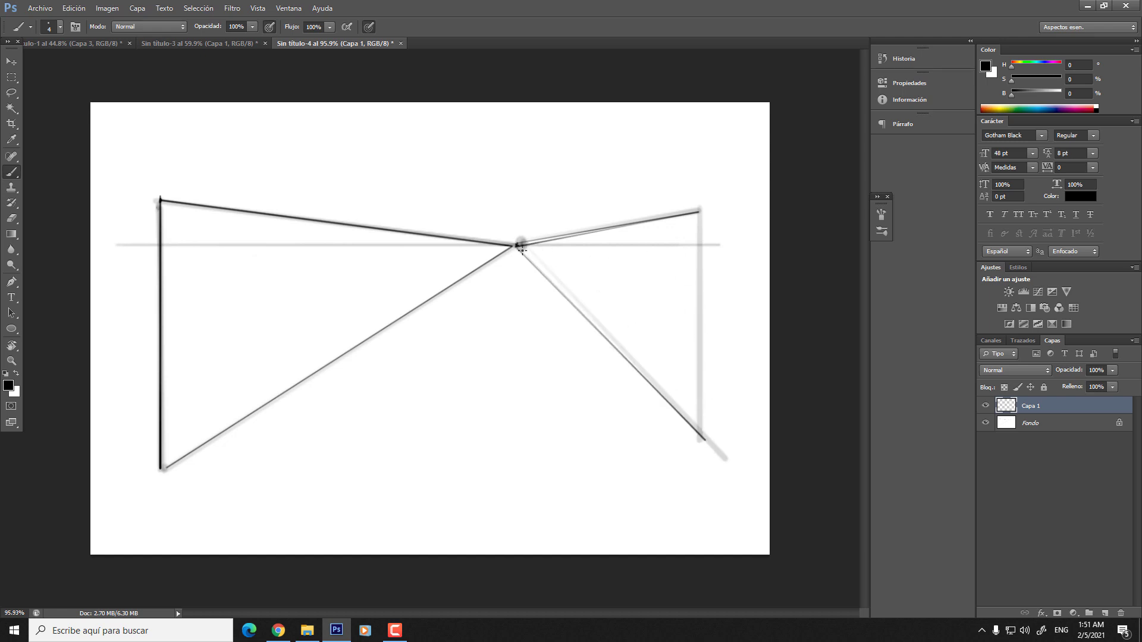
{"action": "left_click", "coordinate": [704, 439], "text": "shift"}
{"action": "left_click_drag", "start_coordinate": [699, 209], "coordinate": [703, 440]}
- Erase the stray marks by the vanishing point with a smaller eraser and redraw the horizon line across the canvas
{"action": "key", "text": "e"}
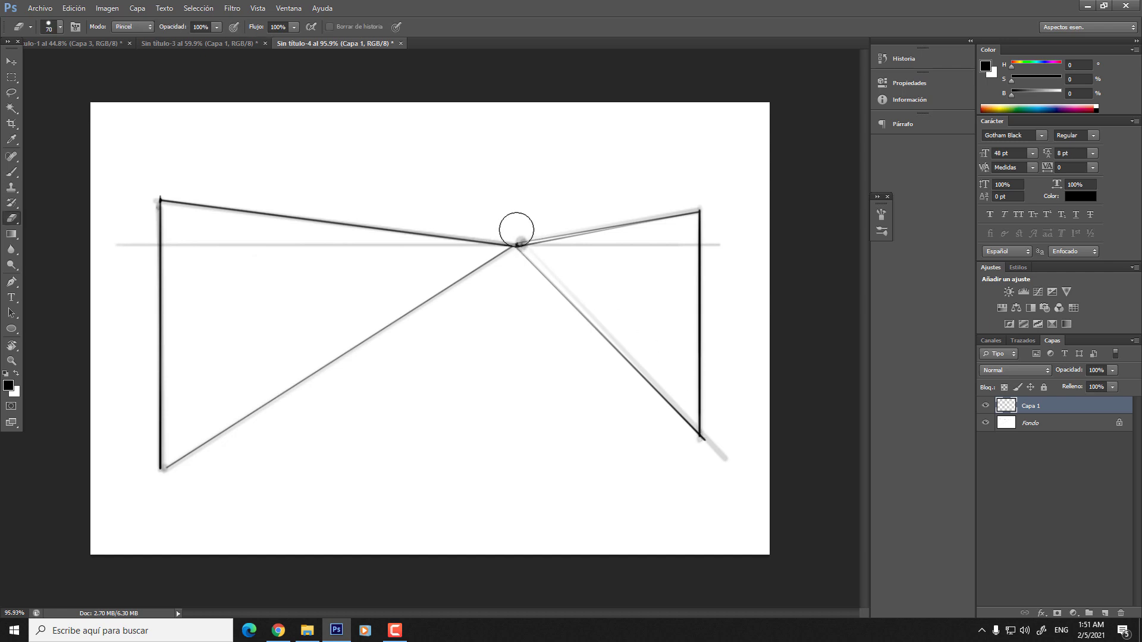
{"action": "key", "text": "bracketleft"}
{"action": "key", "text": "bracketleft"}
{"action": "key", "text": "bracketleft"}
{"action": "left_click", "coordinate": [525, 237]}
{"action": "key", "text": "b"}
{"action": "left_click_drag", "start_coordinate": [113, 245], "coordinate": [751, 214]}
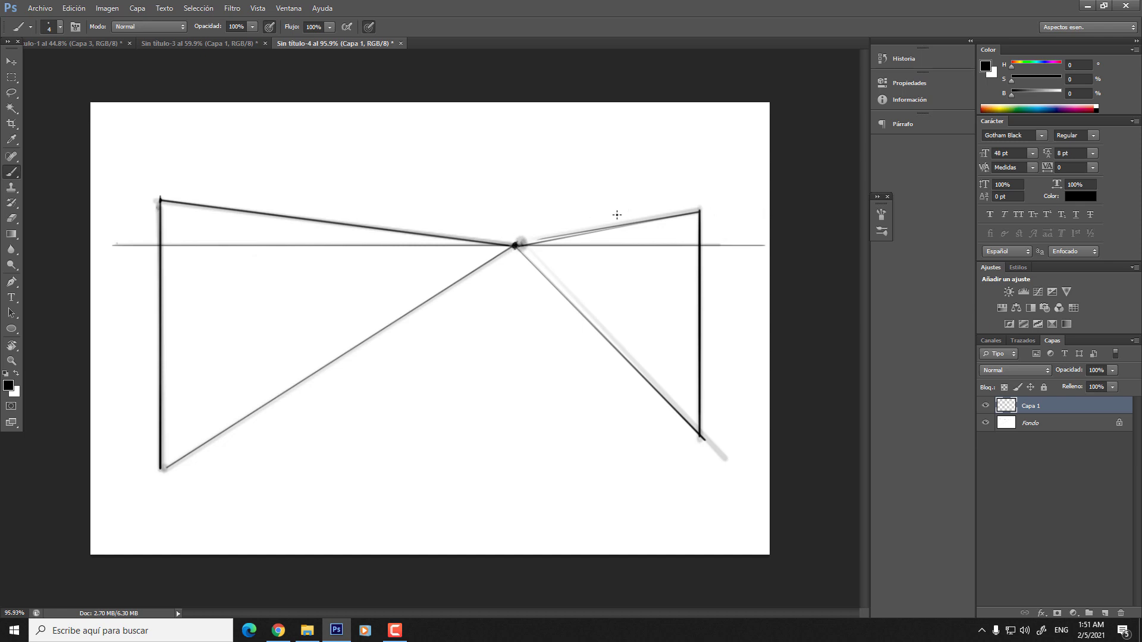
- Clean the faded guide sketch off the Fondo layer
{"action": "left_click", "coordinate": [1005, 420]}
{"action": "key", "text": "x"}
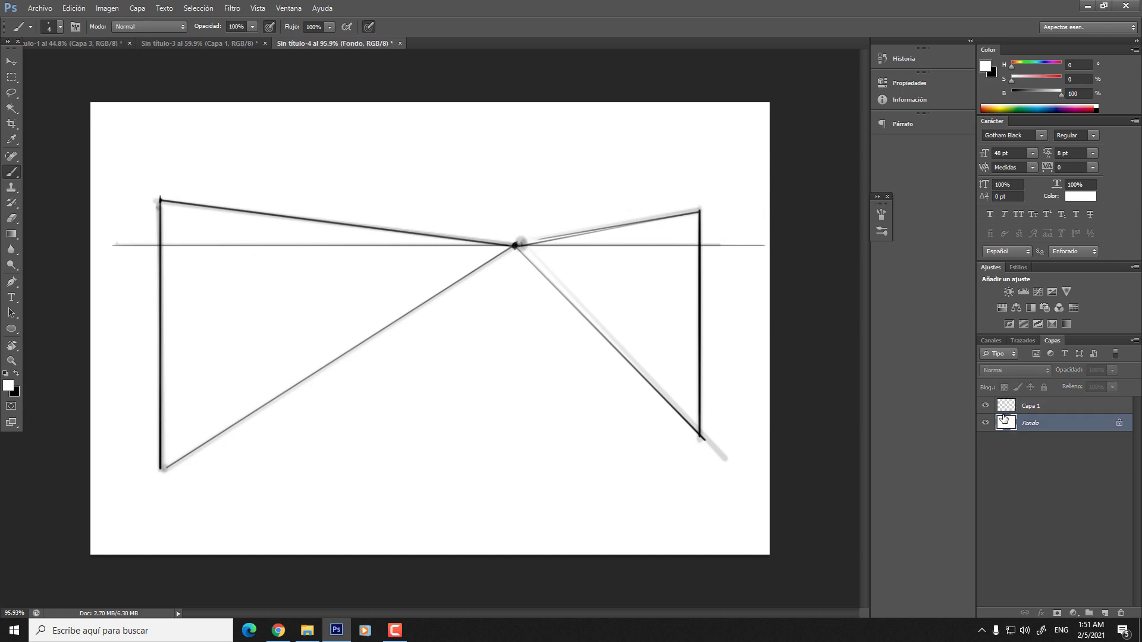
{"action": "key", "text": "e"}
{"action": "scroll", "coordinate": [591, 224], "scroll_direction": "up", "scroll_amount": 2}
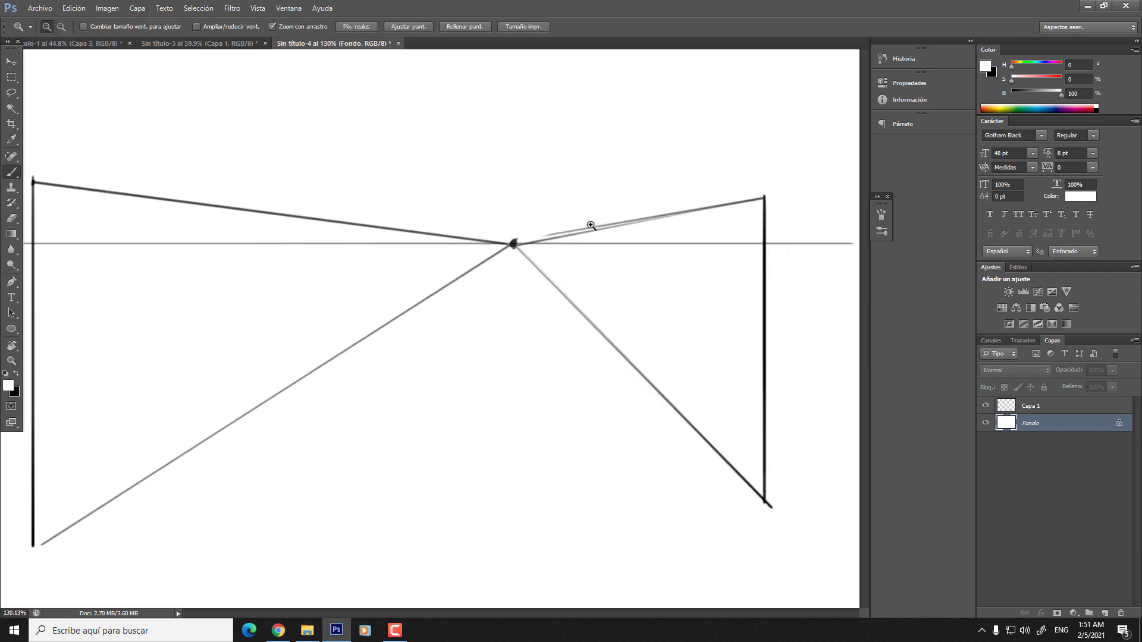
- Reduce the eraser size to 9 px for the doubled line beside the vanishing point
{"action": "left_click_drag", "start_coordinate": [511, 241], "coordinate": [585, 229]}
{"action": "key", "text": "ctrl+z"}
{"action": "key", "text": "bracketleft"}
{"action": "key", "text": "bracketleft"}
{"action": "key", "text": "ctrl+z"}
{"action": "key", "text": "bracketleft"}
{"action": "key", "text": "bracketleft"}
{"action": "key", "text": "bracketleft"}
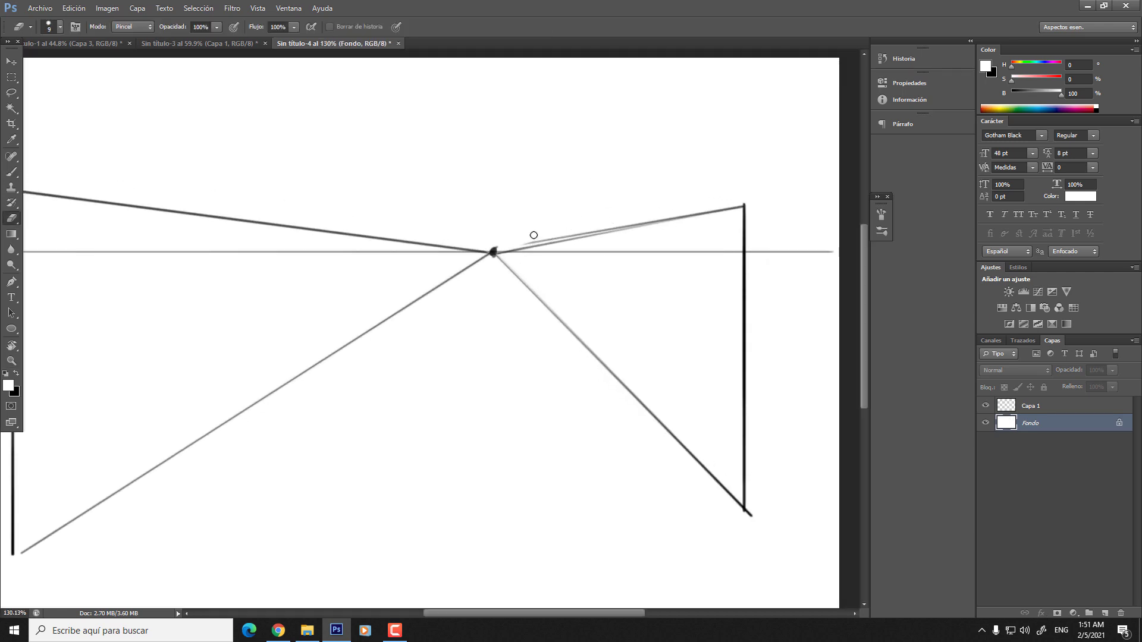
{"action": "left_click_drag", "start_coordinate": [519, 243], "coordinate": [568, 234]}
{"action": "key", "text": "ctrl+alt+z"}
{"action": "key", "text": "ctrl+alt+z"}
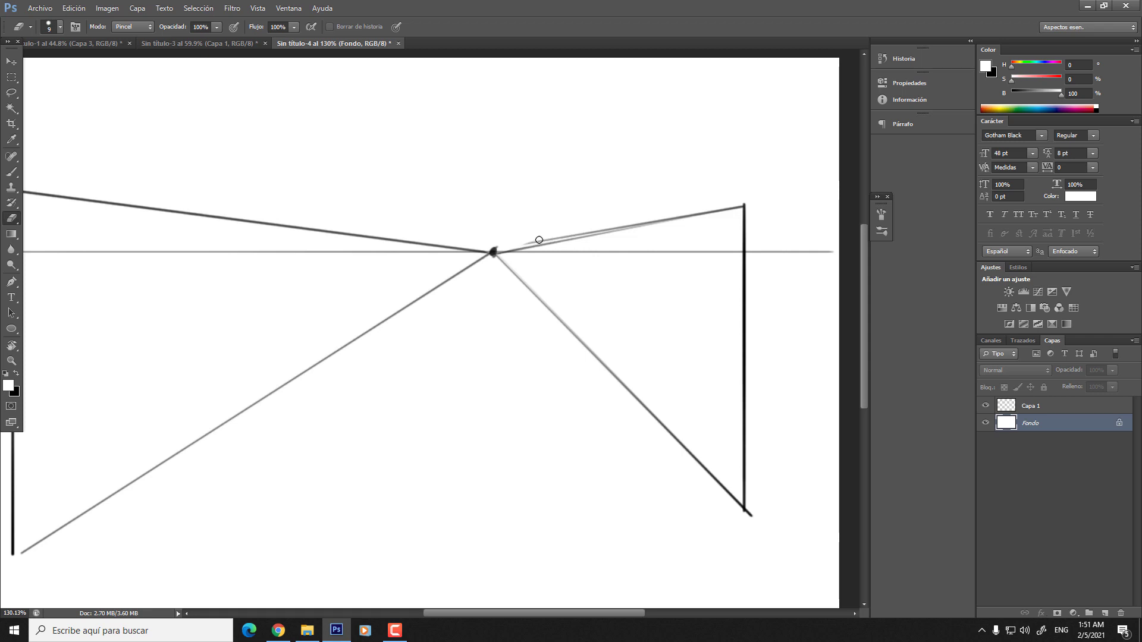
- Restore black as the foreground colour and erase the doubled part of the right wall's upper line on Capa 1
{"action": "key", "text": "x"}
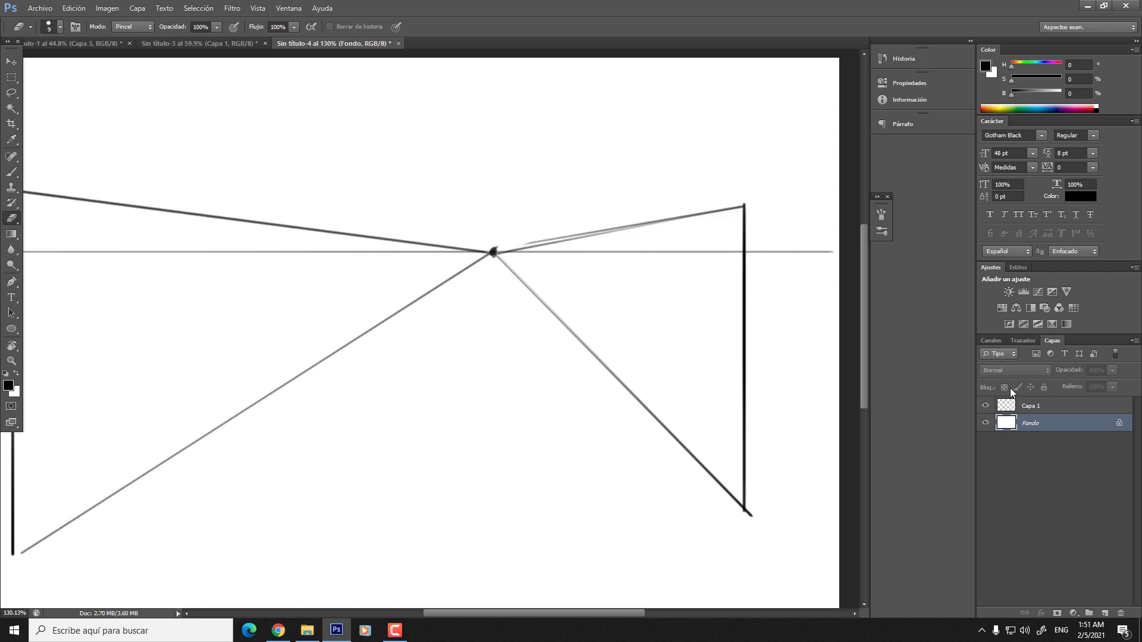
{"action": "left_click", "coordinate": [1026, 406]}
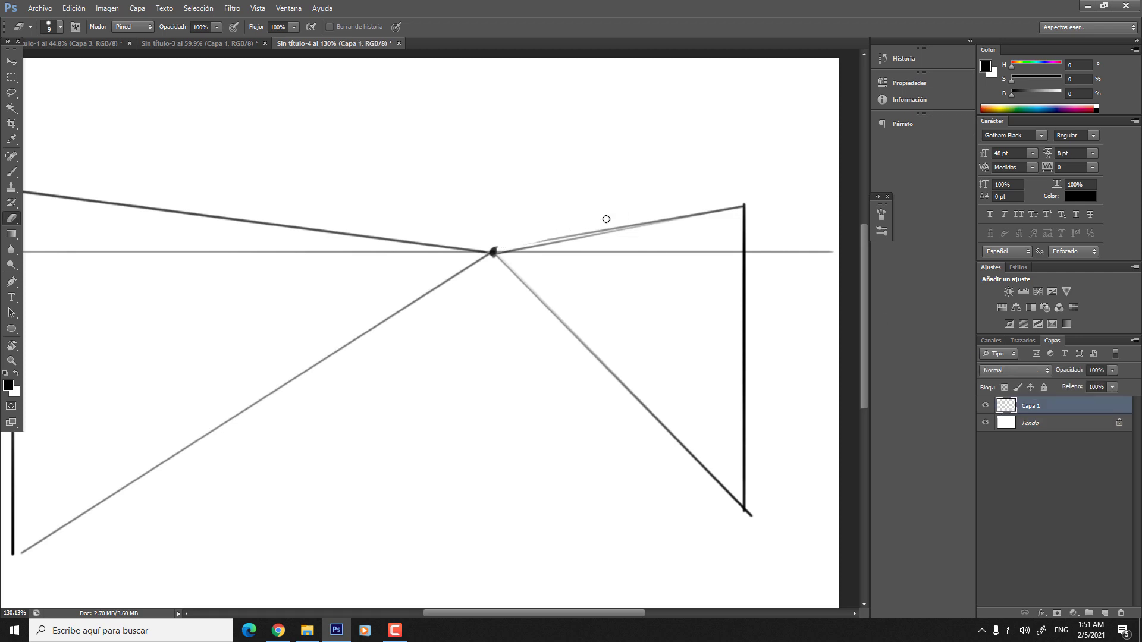
{"action": "left_click_drag", "start_coordinate": [507, 246], "coordinate": [655, 213]}
{"action": "scroll", "coordinate": [398, 303], "scroll_direction": "down", "scroll_amount": 4}
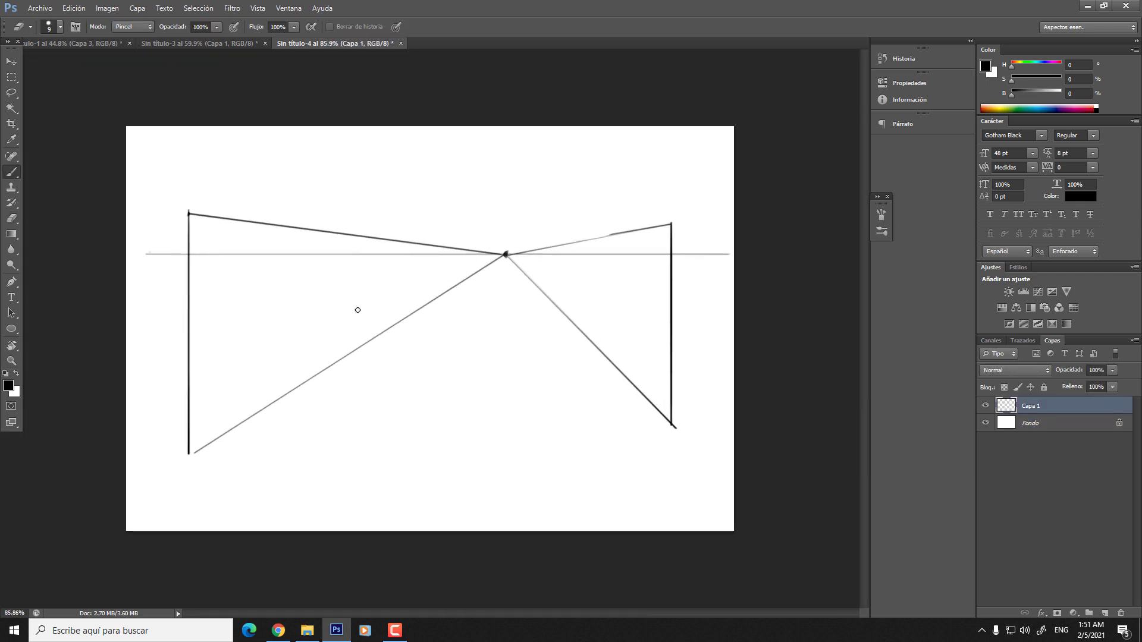
- Draw two vertical door edges up from the left wall's base line and a top guide line to the vanishing point
{"action": "key", "text": "b"}
{"action": "left_click_drag", "start_coordinate": [218, 437], "coordinate": [217, 324]}
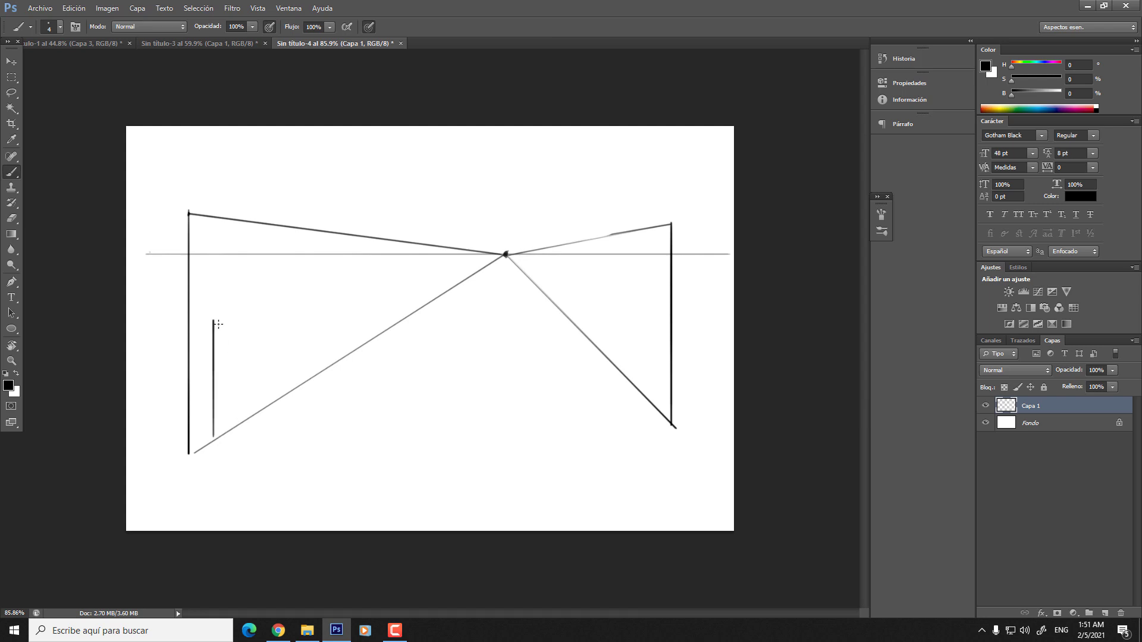
{"action": "key", "text": "ctrl+z"}
{"action": "left_click_drag", "start_coordinate": [217, 438], "coordinate": [208, 281]}
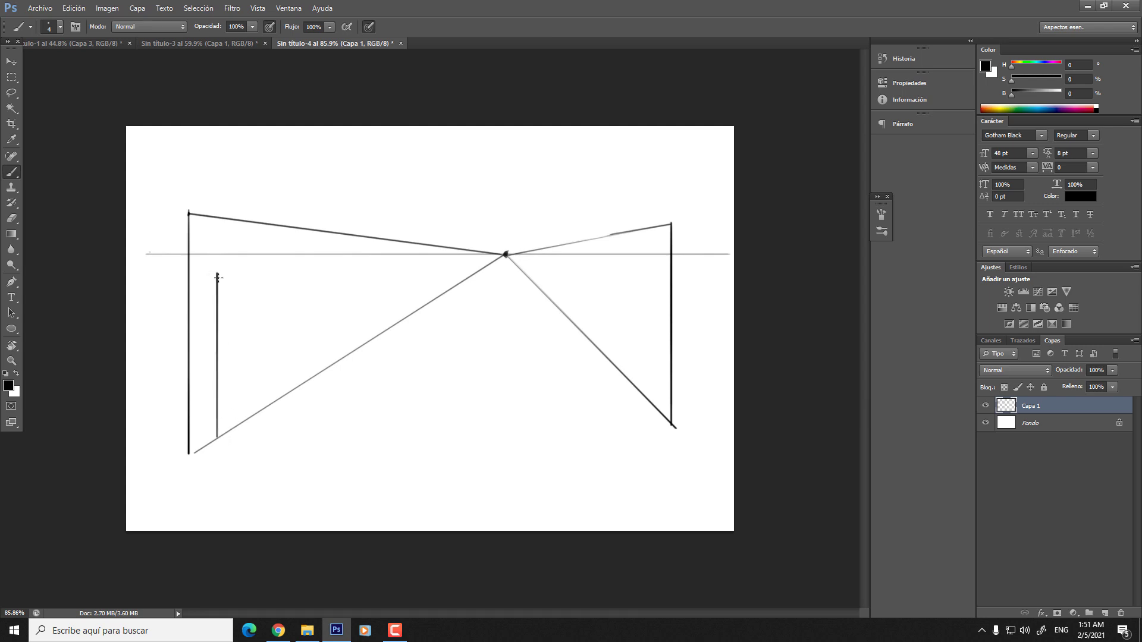
{"action": "left_click_drag", "start_coordinate": [259, 410], "coordinate": [250, 275]}
{"action": "left_click", "coordinate": [505, 255], "text": "shift"}
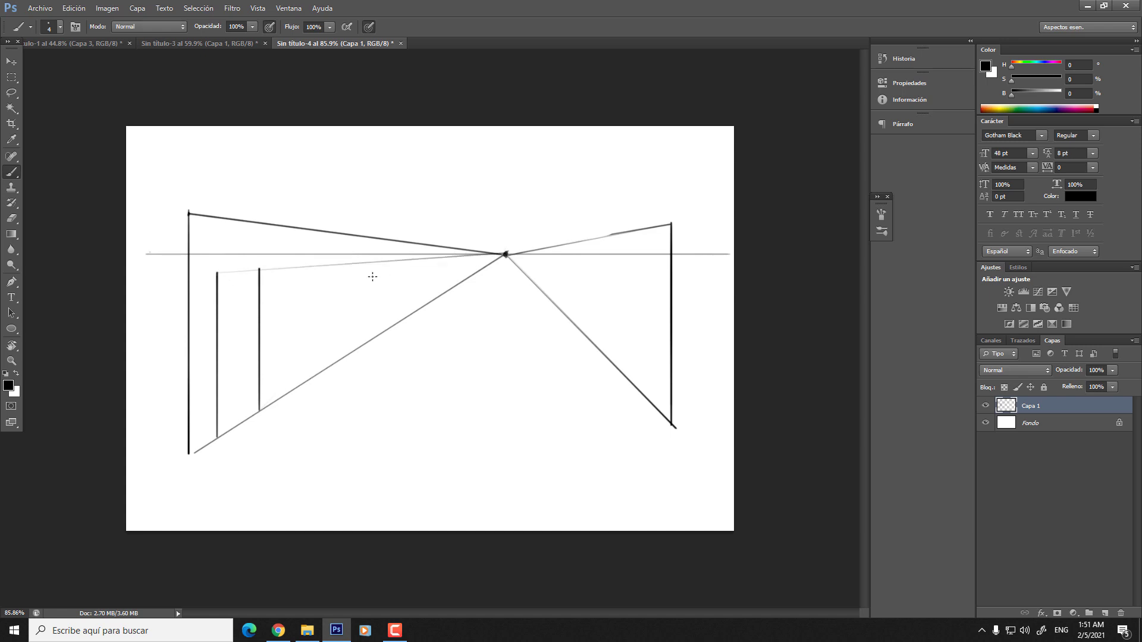
{"action": "left_click", "coordinate": [222, 272], "text": "shift"}
- Darken the door-top guide line with straight strokes between the first door edge and the vanishing point
{"action": "key", "text": "z"}
{"action": "left_click_drag", "start_coordinate": [279, 265], "coordinate": [357, 262]}
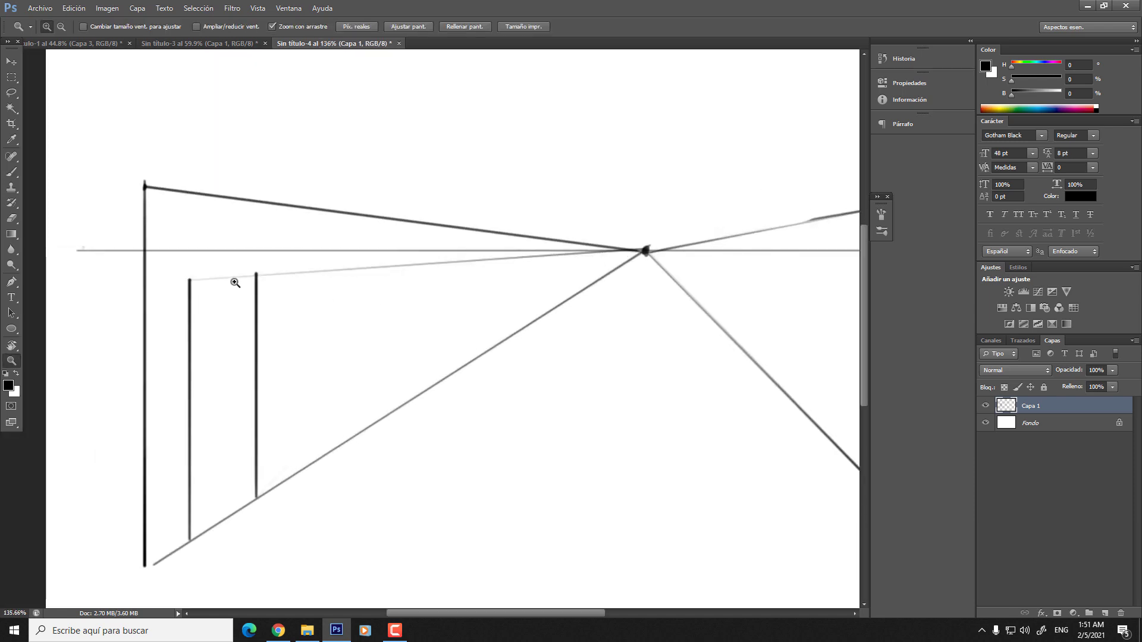
{"action": "left_click_drag", "start_coordinate": [191, 280], "coordinate": [191, 281]}
{"action": "key", "text": "b"}
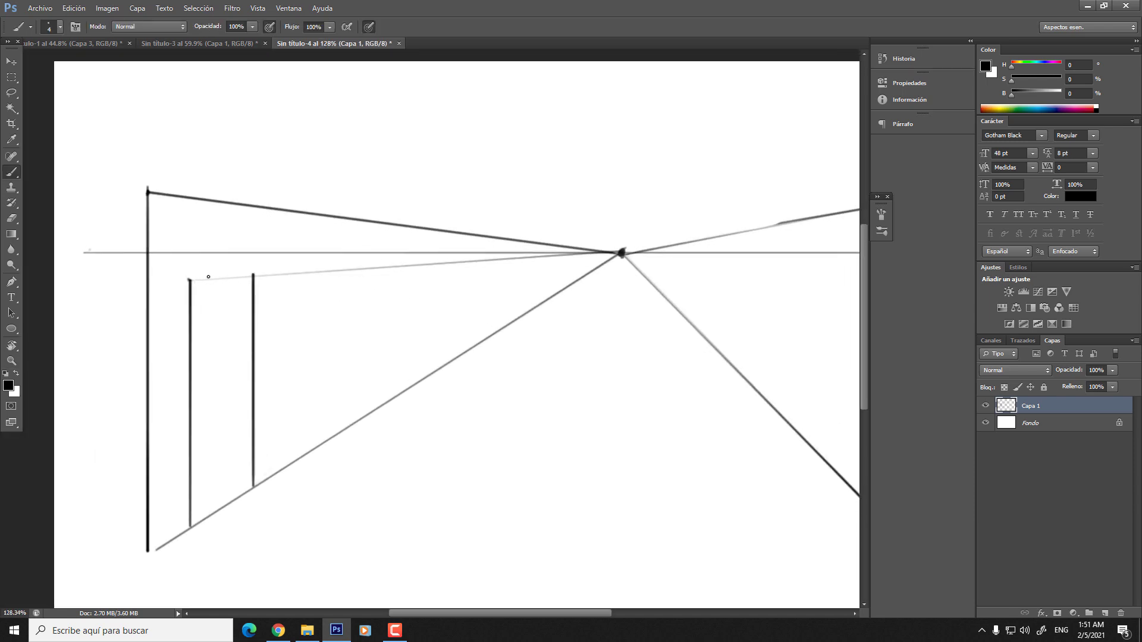
{"action": "left_click", "coordinate": [617, 260], "text": "shift"}
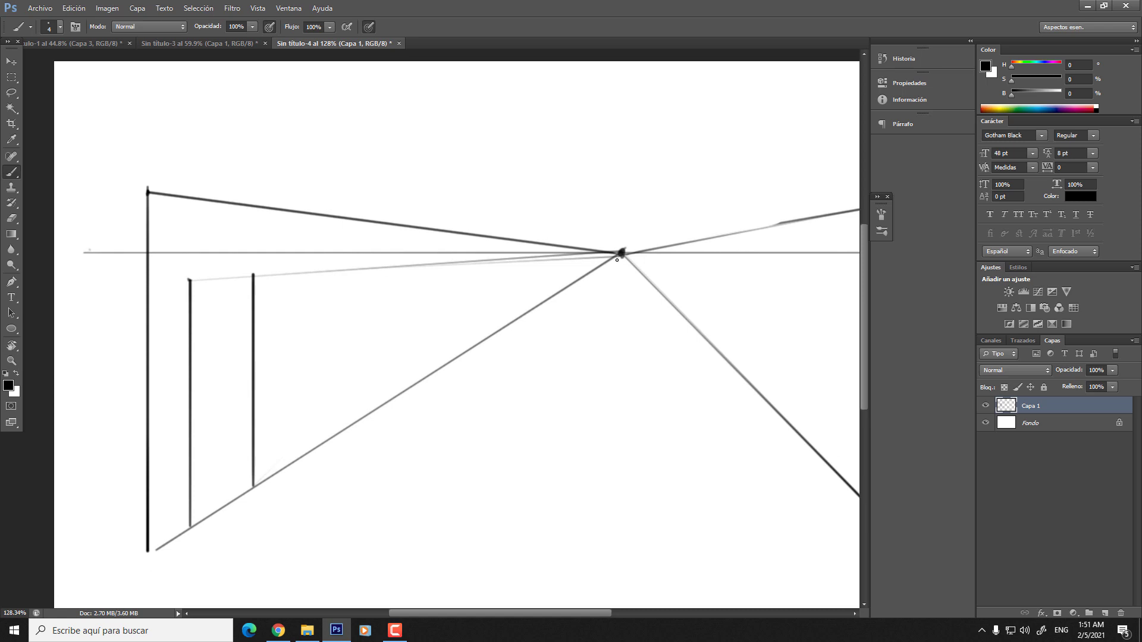
{"action": "left_click", "coordinate": [192, 279], "text": "shift"}
- Erase the doubled guide line between the door tops and the horizon near the vanishing point
{"action": "key", "text": "e"}
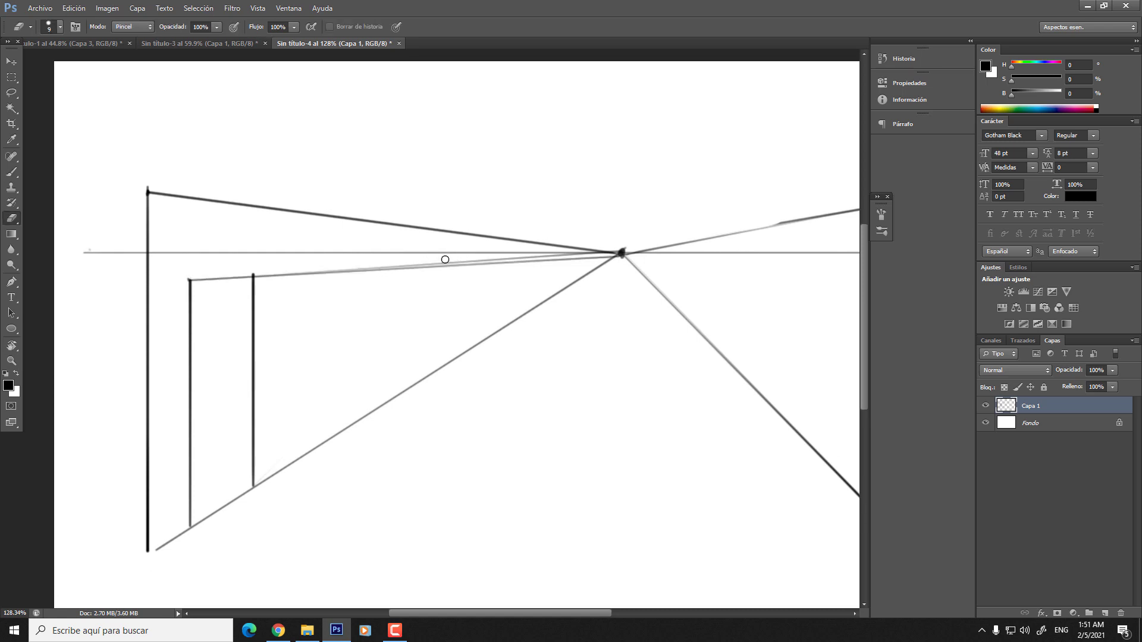
{"action": "mouse_move", "coordinate": [446, 258]}
{"action": "left_mouse_down"}
{"action": "mouse_move", "coordinate": [509, 260]}
{"action": "mouse_move", "coordinate": [495, 254]}
{"action": "left_mouse_up"}
{"action": "mouse_move", "coordinate": [416, 263]}
{"action": "left_mouse_down"}
{"action": "mouse_move", "coordinate": [612, 256]}
{"action": "mouse_move", "coordinate": [462, 265]}
{"action": "left_mouse_up"}
{"action": "key", "text": "bracketleft"}
{"action": "key", "text": "bracketleft"}
{"action": "key", "text": "b"}
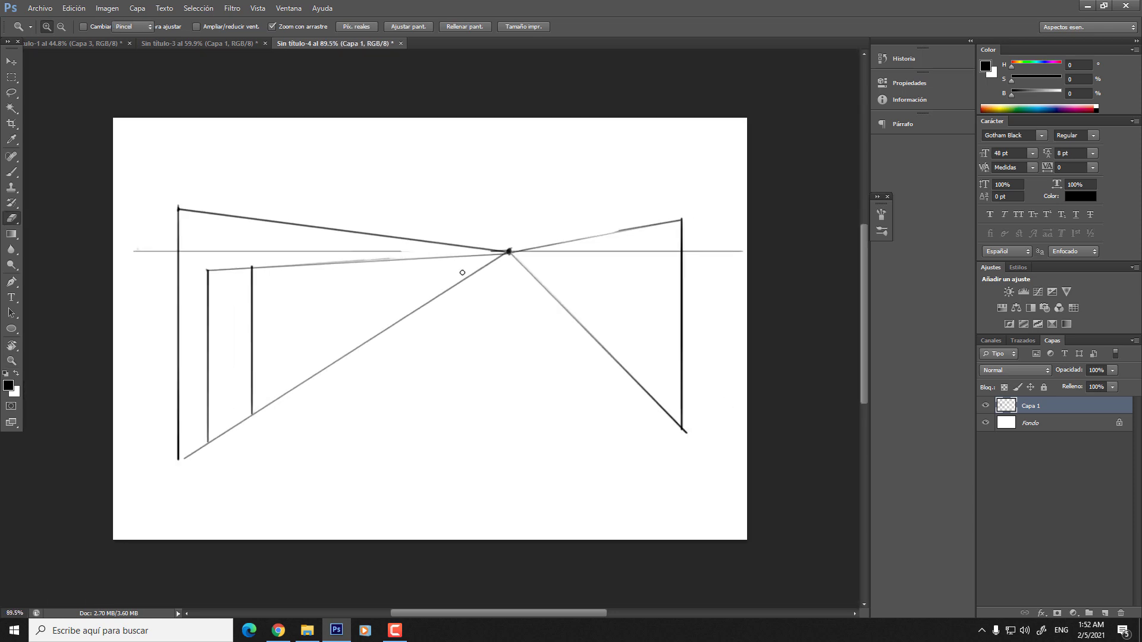
- Erase the horizon line inside the left wall, above the door-top guide line
{"action": "key", "text": "e"}
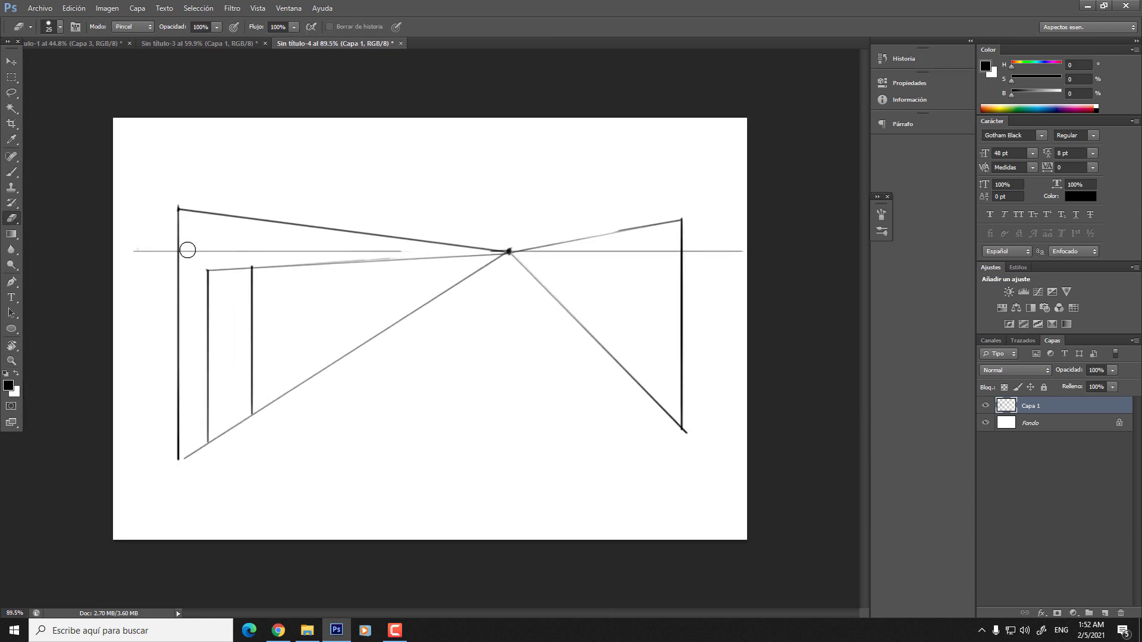
{"action": "mouse_move", "coordinate": [223, 251]}
{"action": "left_mouse_down"}
{"action": "mouse_move", "coordinate": [320, 243]}
{"action": "mouse_move", "coordinate": [287, 249]}
{"action": "mouse_move", "coordinate": [400, 257]}
{"action": "left_mouse_up"}
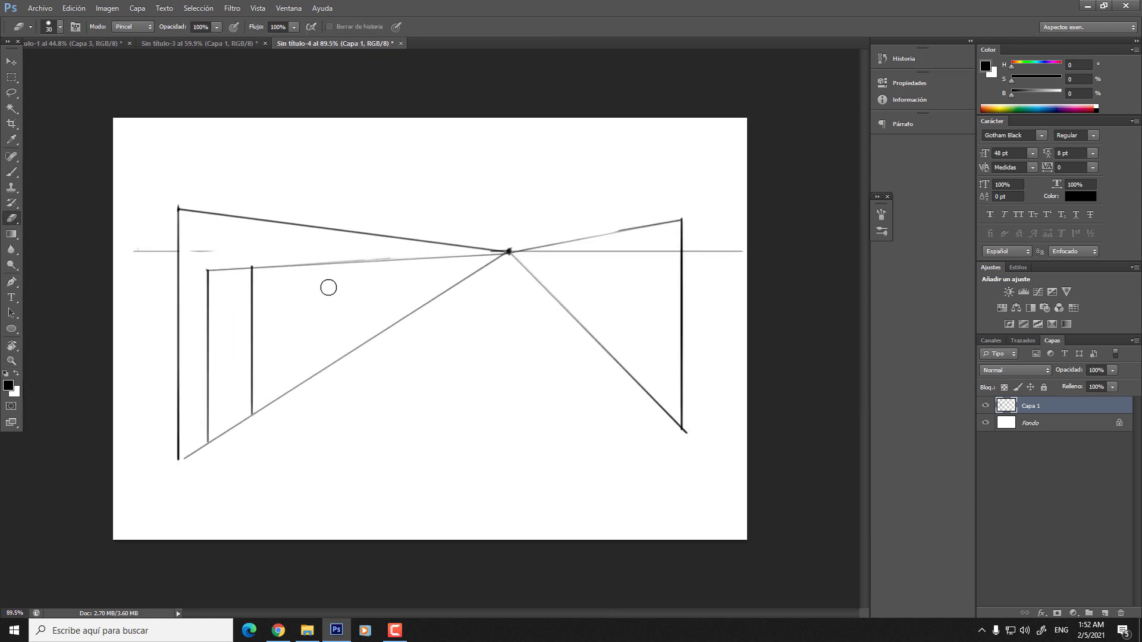
{"action": "mouse_move", "coordinate": [198, 252]}
{"action": "left_mouse_down"}
{"action": "mouse_move", "coordinate": [235, 247]}
{"action": "mouse_move", "coordinate": [187, 259]}
{"action": "mouse_move", "coordinate": [205, 257]}
{"action": "left_mouse_up"}
{"action": "key", "text": "z"}
{"action": "left_click", "coordinate": [278, 342]}
{"action": "key", "text": "b"}
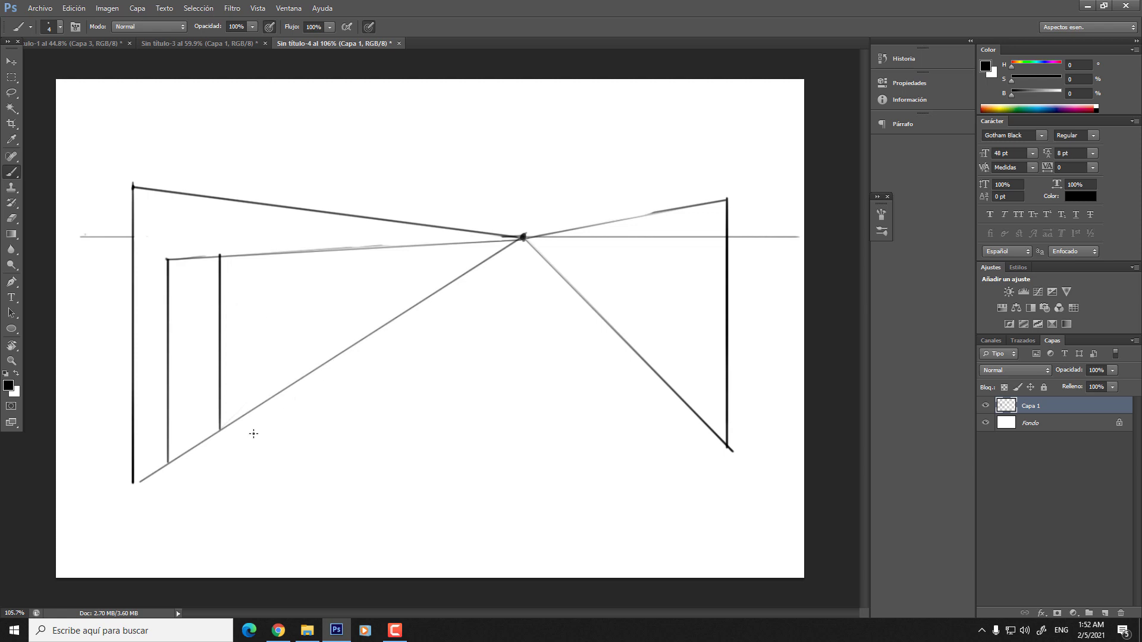
{"action": "left_click_drag", "start_coordinate": [246, 439], "coordinate": [487, 273]}
{"action": "key", "text": "ctrl+z"}
{"action": "left_click_drag", "start_coordinate": [403, 441], "coordinate": [499, 272]}
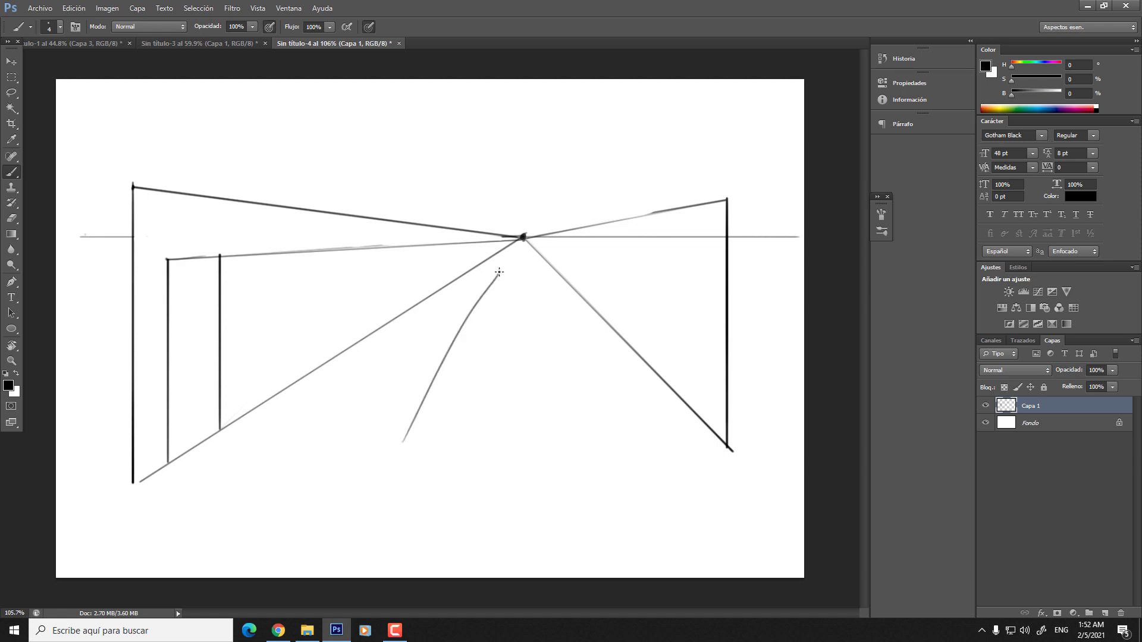
{"action": "key", "text": "ctrl+z"}
- Draw the second door's vertical edges on the left wall and erase the guide line between the doors
{"action": "mouse_move", "coordinate": [267, 395]}
{"action": "left_mouse_down"}
{"action": "mouse_move", "coordinate": [265, 254]}
{"action": "mouse_move", "coordinate": [264, 402]}
{"action": "left_mouse_up"}
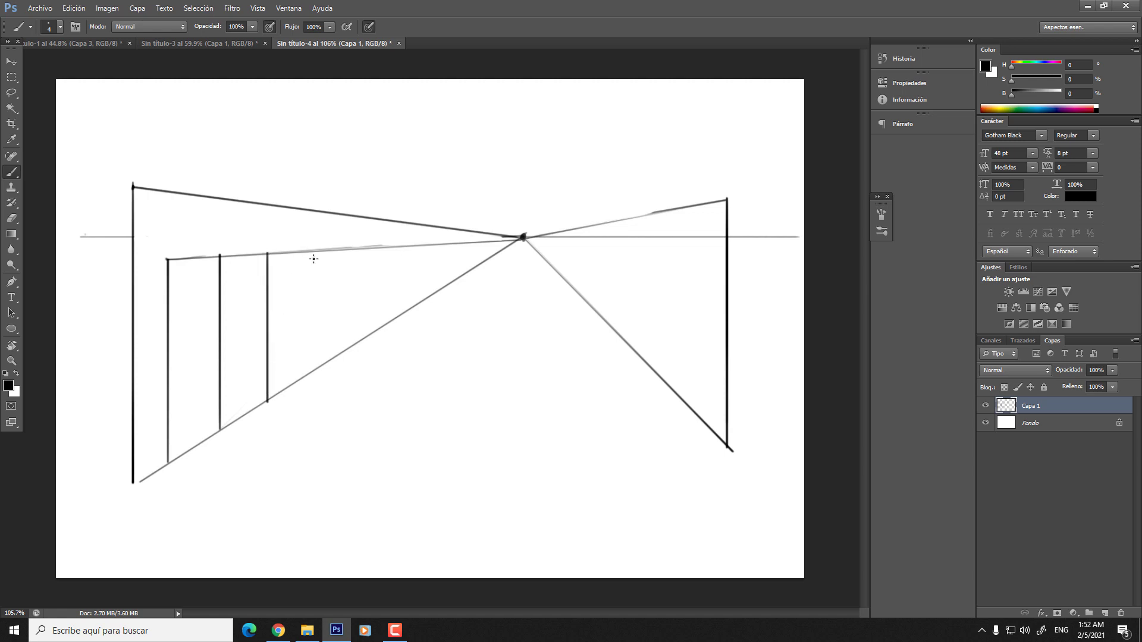
{"action": "left_click_drag", "start_coordinate": [309, 252], "coordinate": [308, 372]}
{"action": "key", "text": "ctrl+z"}
{"action": "left_click_drag", "start_coordinate": [307, 252], "coordinate": [303, 371]}
{"action": "key", "text": "e"}
{"action": "mouse_move", "coordinate": [229, 260]}
{"action": "left_mouse_down"}
{"action": "mouse_move", "coordinate": [255, 247]}
{"action": "mouse_move", "coordinate": [319, 247]}
{"action": "mouse_move", "coordinate": [321, 258]}
{"action": "mouse_move", "coordinate": [331, 242]}
{"action": "mouse_move", "coordinate": [339, 332]}
{"action": "left_mouse_up"}
{"action": "key", "text": "b"}
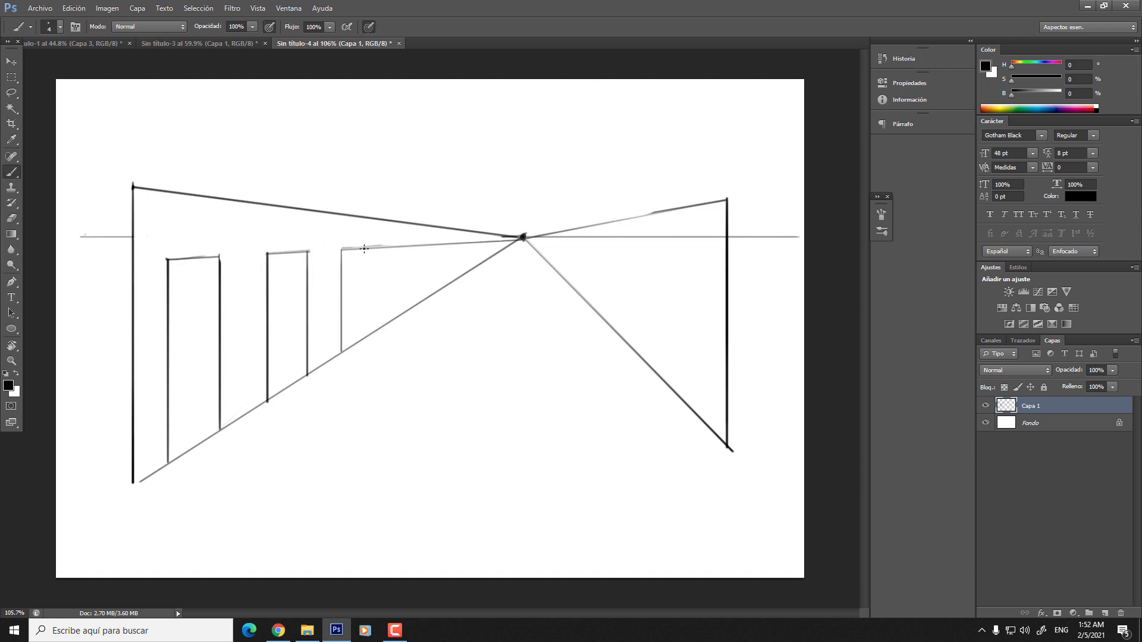
- Complete the third door and draw the narrower fourth door on the left wall, clearing the guide line between them
{"action": "left_click_drag", "start_coordinate": [363, 289], "coordinate": [364, 337]}
{"action": "key", "text": "e"}
{"action": "left_click_drag", "start_coordinate": [375, 250], "coordinate": [383, 245]}
{"action": "key", "text": "b"}
{"action": "left_click_drag", "start_coordinate": [389, 294], "coordinate": [386, 321]}
{"action": "left_click_drag", "start_coordinate": [405, 246], "coordinate": [404, 314]}
{"action": "key", "text": "e"}
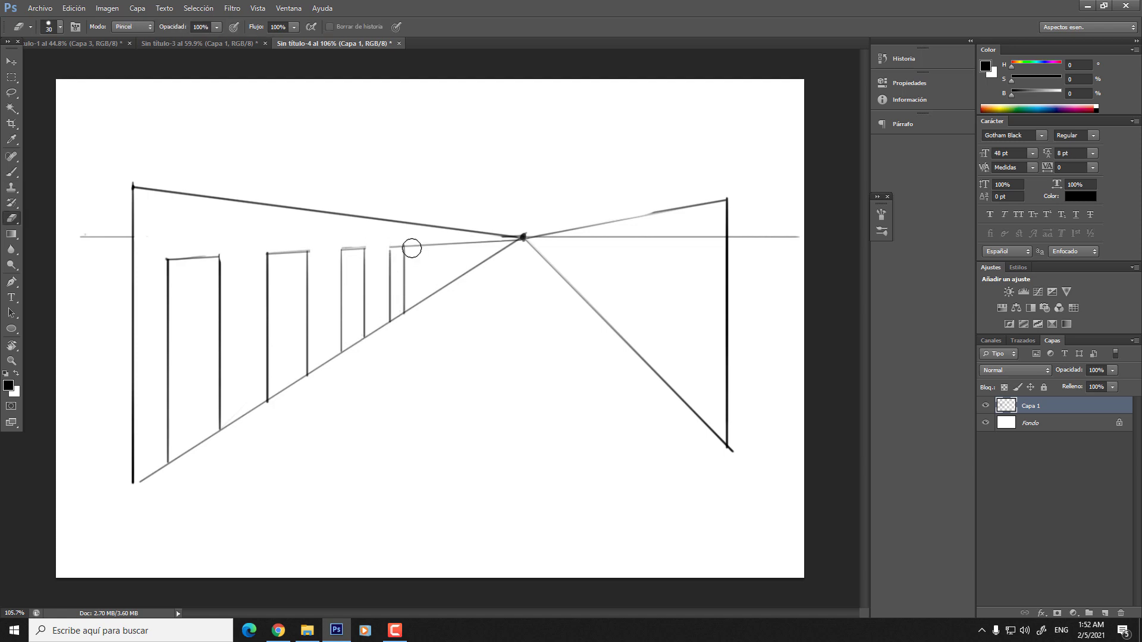
- Draw the fifth door's two vertical edges on the left wall and erase the guide line beyond its top
{"action": "key", "text": "b"}
{"action": "mouse_move", "coordinate": [414, 242]}
{"action": "left_mouse_down"}
{"action": "mouse_move", "coordinate": [453, 244]}
{"action": "mouse_move", "coordinate": [423, 246]}
{"action": "mouse_move", "coordinate": [425, 297]}
{"action": "left_mouse_up"}
{"action": "left_click_drag", "start_coordinate": [435, 245], "coordinate": [434, 293]}
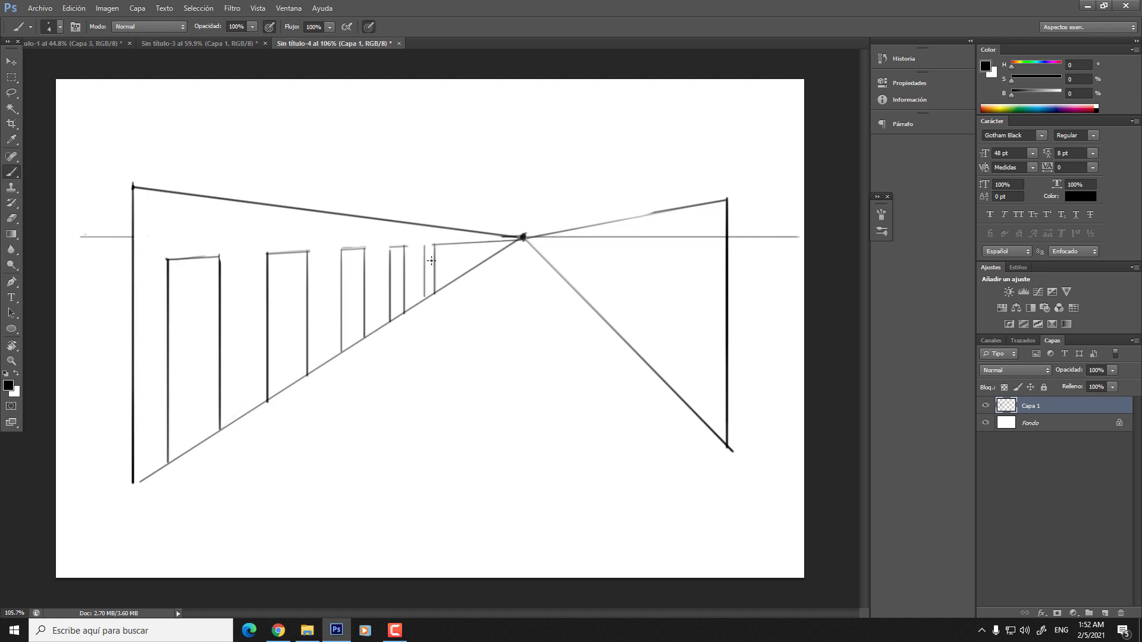
{"action": "key", "text": "e"}
{"action": "mouse_move", "coordinate": [437, 245]}
{"action": "left_mouse_down"}
{"action": "mouse_move", "coordinate": [451, 277]}
{"action": "mouse_move", "coordinate": [462, 243]}
{"action": "mouse_move", "coordinate": [471, 269]}
{"action": "left_mouse_up"}
- Add the remaining, ever narrower doors toward the vanishing point, erasing the guide line in their gaps
{"action": "key", "text": "b"}
{"action": "key", "text": "e"}
{"action": "key", "text": "b"}
{"action": "left_click_drag", "start_coordinate": [480, 241], "coordinate": [487, 260]}
{"action": "key", "text": "e"}
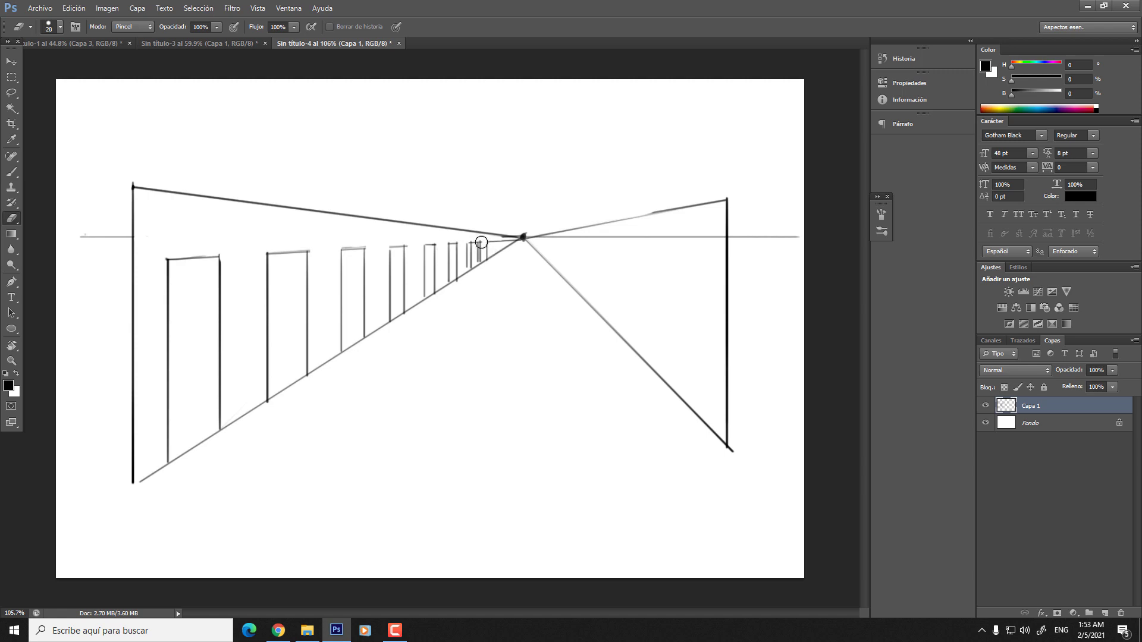
{"action": "key", "text": "b"}
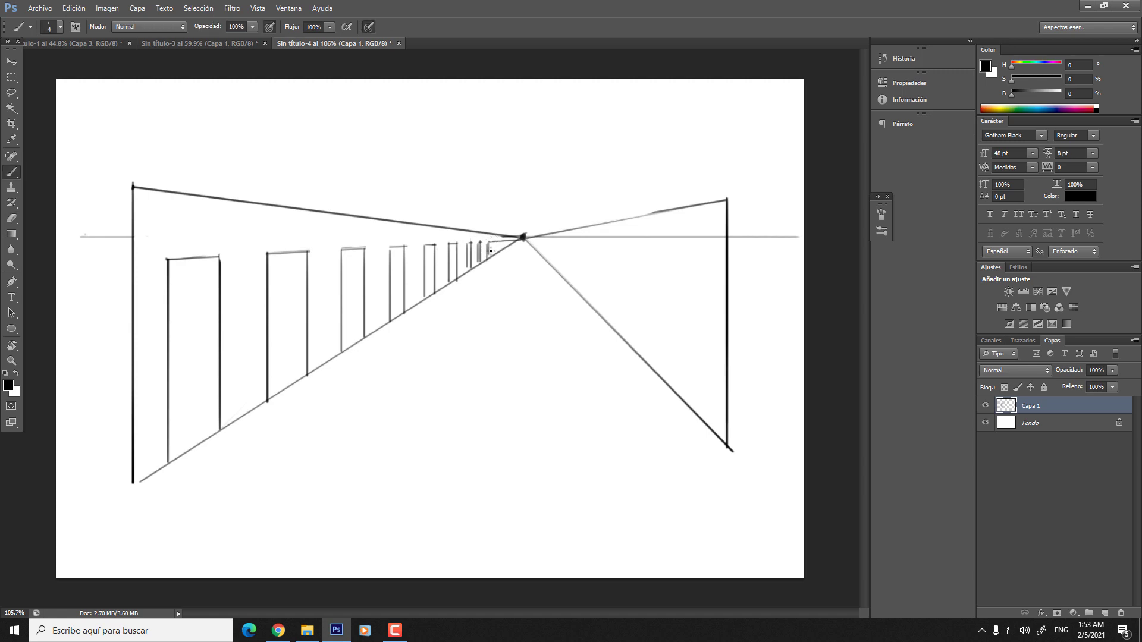
- Draw arrows below the left wall's base line pointing up at the receding doors behind the first one
{"action": "key", "text": "z"}
{"action": "mouse_move", "coordinate": [499, 244]}
{"action": "left_mouse_down"}
{"action": "mouse_move", "coordinate": [463, 220]}
{"action": "mouse_move", "coordinate": [473, 201]}
{"action": "left_mouse_up"}
{"action": "key", "text": "b"}
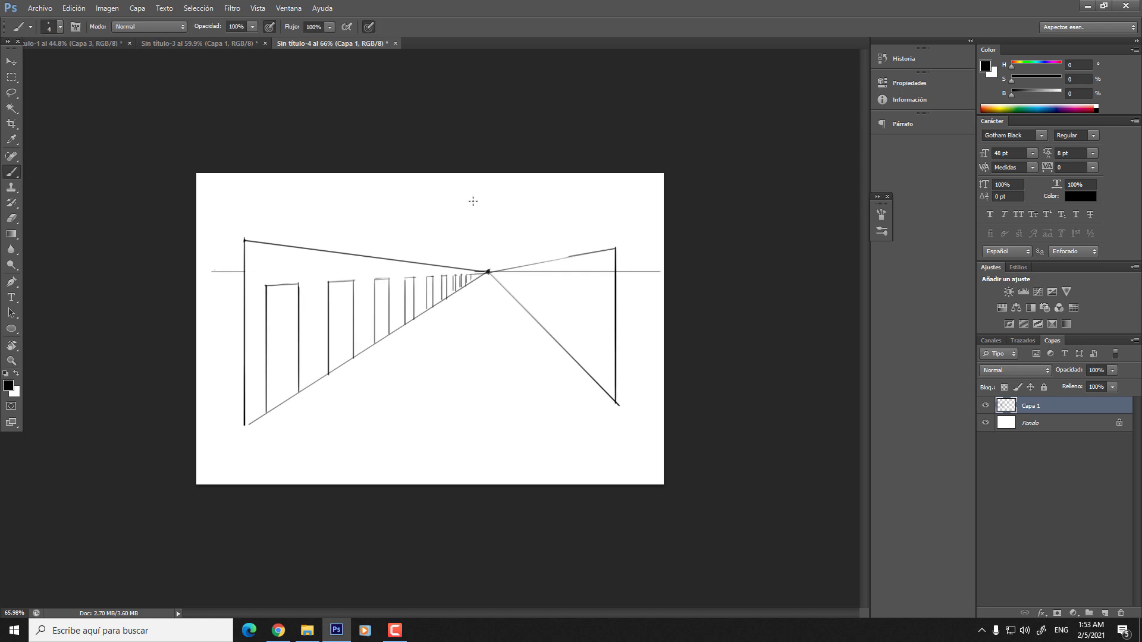
{"action": "key", "text": "z"}
{"action": "left_click_drag", "start_coordinate": [420, 306], "coordinate": [451, 294]}
{"action": "key", "text": "b"}
{"action": "mouse_move", "coordinate": [462, 367]}
{"action": "left_mouse_down"}
{"action": "mouse_move", "coordinate": [439, 317]}
{"action": "mouse_move", "coordinate": [450, 312]}
{"action": "left_mouse_up"}
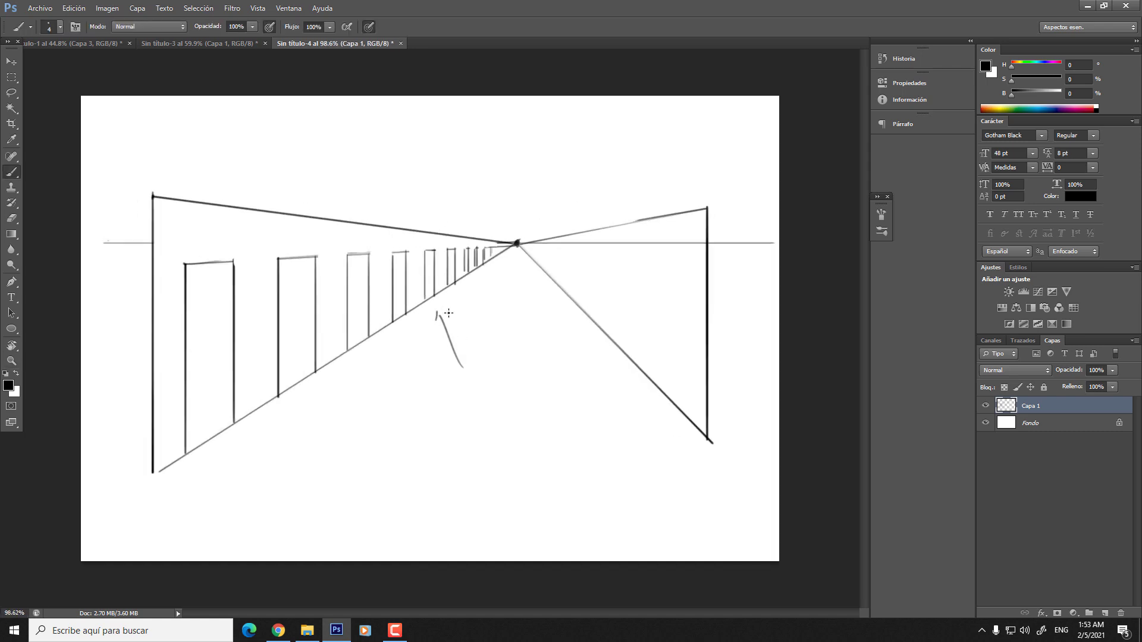
{"action": "left_click_drag", "start_coordinate": [491, 345], "coordinate": [461, 297]}
{"action": "left_click_drag", "start_coordinate": [397, 415], "coordinate": [364, 357]}
{"action": "mouse_move", "coordinate": [339, 462]}
{"action": "left_mouse_down"}
{"action": "mouse_move", "coordinate": [304, 393]}
{"action": "mouse_move", "coordinate": [326, 407]}
{"action": "left_mouse_up"}
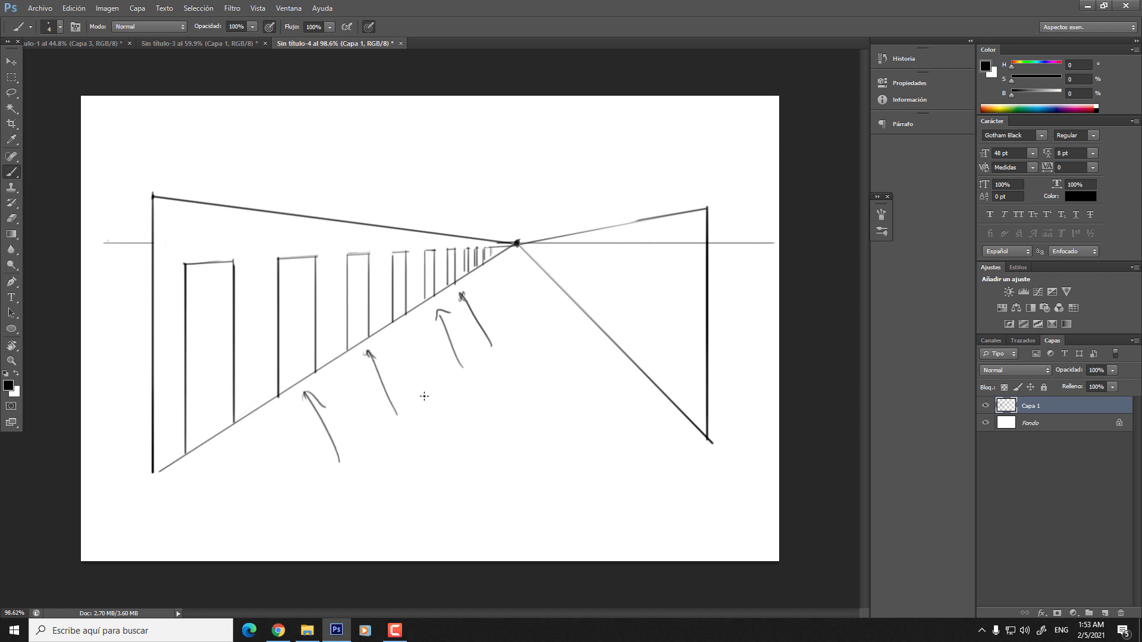
{"action": "mouse_move", "coordinate": [425, 402]}
{"action": "left_mouse_down"}
{"action": "mouse_move", "coordinate": [408, 331]}
{"action": "mouse_move", "coordinate": [419, 338]}
{"action": "left_mouse_up"}
{"action": "mouse_move", "coordinate": [504, 337]}
{"action": "left_mouse_down"}
{"action": "mouse_move", "coordinate": [475, 282]}
{"action": "mouse_move", "coordinate": [493, 269]}
{"action": "left_mouse_up"}
{"action": "left_click_drag", "start_coordinate": [493, 269], "coordinate": [510, 282]}
- Draw arrows pointing down at the first and fourth doors and sketch a rectangle above the fourth door's arrow
{"action": "mouse_move", "coordinate": [255, 107]}
{"action": "left_mouse_down"}
{"action": "mouse_move", "coordinate": [217, 249]}
{"action": "mouse_move", "coordinate": [232, 231]}
{"action": "left_mouse_up"}
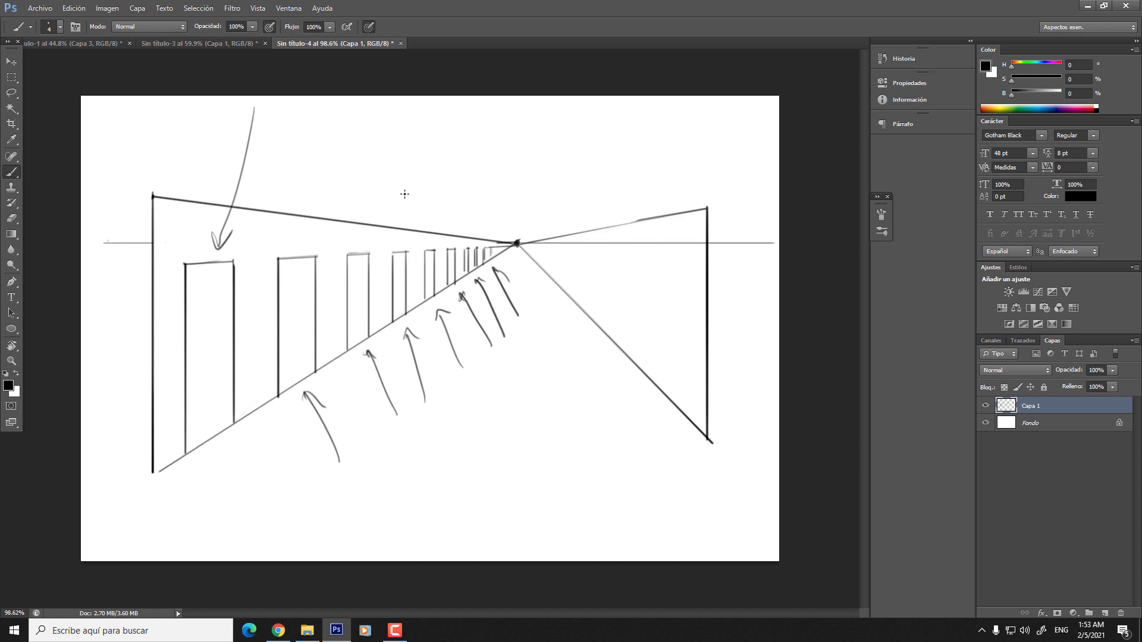
{"action": "left_click_drag", "start_coordinate": [411, 135], "coordinate": [404, 233]}
{"action": "key", "text": "ctrl+z"}
{"action": "left_click_drag", "start_coordinate": [400, 156], "coordinate": [529, 156]}
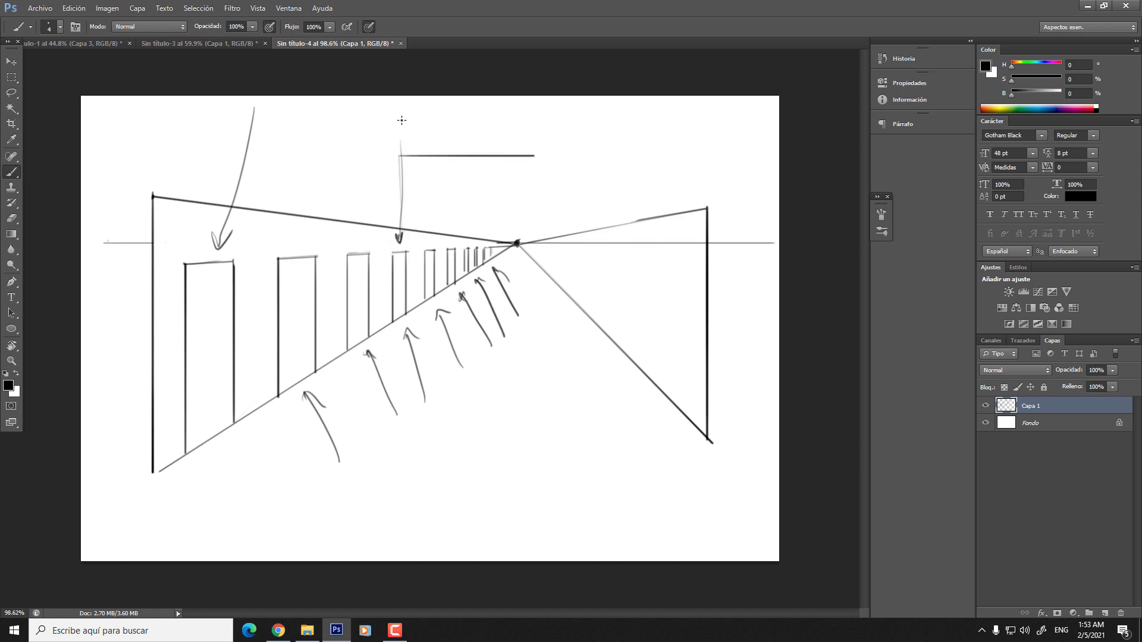
{"action": "mouse_move", "coordinate": [400, 156]}
{"action": "left_mouse_down"}
{"action": "mouse_move", "coordinate": [398, 104]}
{"action": "mouse_move", "coordinate": [541, 110]}
{"action": "mouse_move", "coordinate": [541, 100]}
{"action": "mouse_move", "coordinate": [540, 152]}
{"action": "left_mouse_up"}
{"action": "left_click_drag", "start_coordinate": [404, 98], "coordinate": [400, 146]}
- Erase the rectangle above the left wall and the arrows below its base line with a large eraser
{"action": "key", "text": "e"}
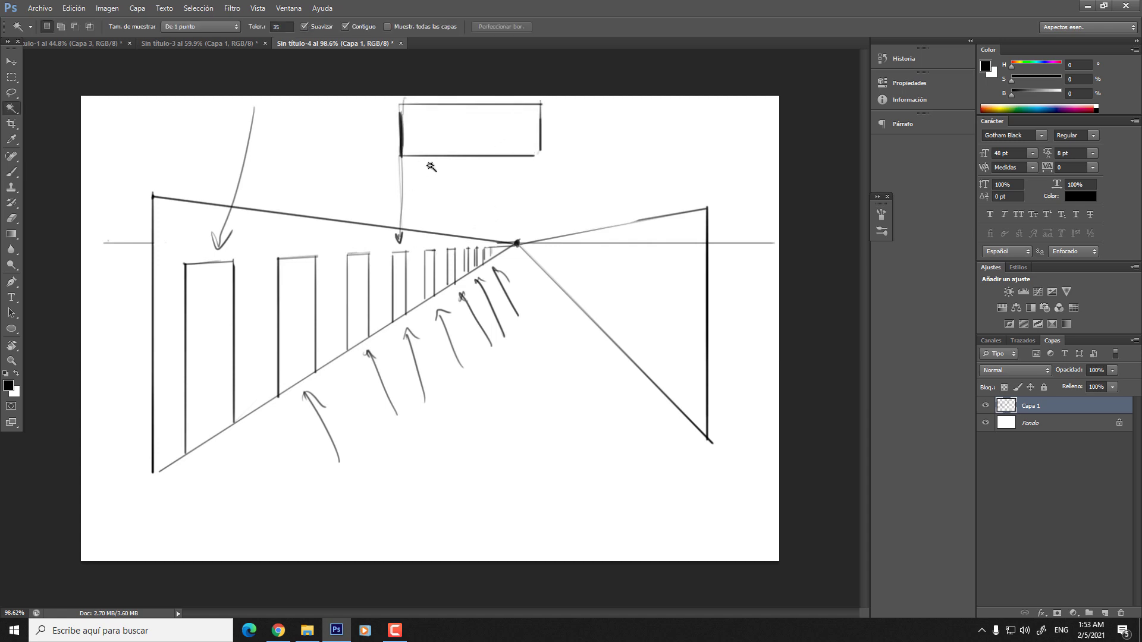
{"action": "mouse_move", "coordinate": [448, 112]}
{"action": "left_mouse_down"}
{"action": "mouse_move", "coordinate": [505, 145]}
{"action": "mouse_move", "coordinate": [408, 186]}
{"action": "left_mouse_up"}
{"action": "key", "text": "bracketleft"}
{"action": "key", "text": "bracketleft"}
{"action": "mouse_move", "coordinate": [506, 287]}
{"action": "left_mouse_down"}
{"action": "mouse_move", "coordinate": [359, 423]}
{"action": "mouse_move", "coordinate": [352, 395]}
{"action": "mouse_move", "coordinate": [339, 415]}
{"action": "left_mouse_up"}
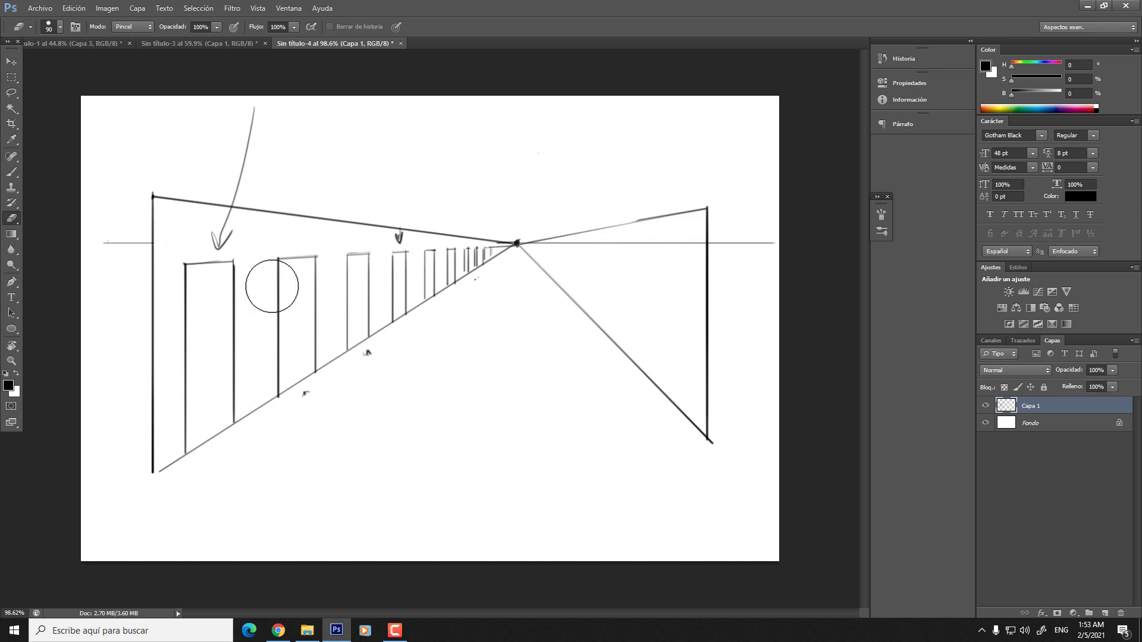
{"action": "key", "text": "bracketleft"}
{"action": "key", "text": "bracketleft"}
{"action": "key", "text": "bracketleft"}
{"action": "key", "text": "bracketleft"}
{"action": "key", "text": "bracketleft"}
{"action": "mouse_move", "coordinate": [272, 280]}
{"action": "left_mouse_down"}
{"action": "mouse_move", "coordinate": [280, 267]}
{"action": "mouse_move", "coordinate": [288, 339]}
{"action": "left_mouse_up"}
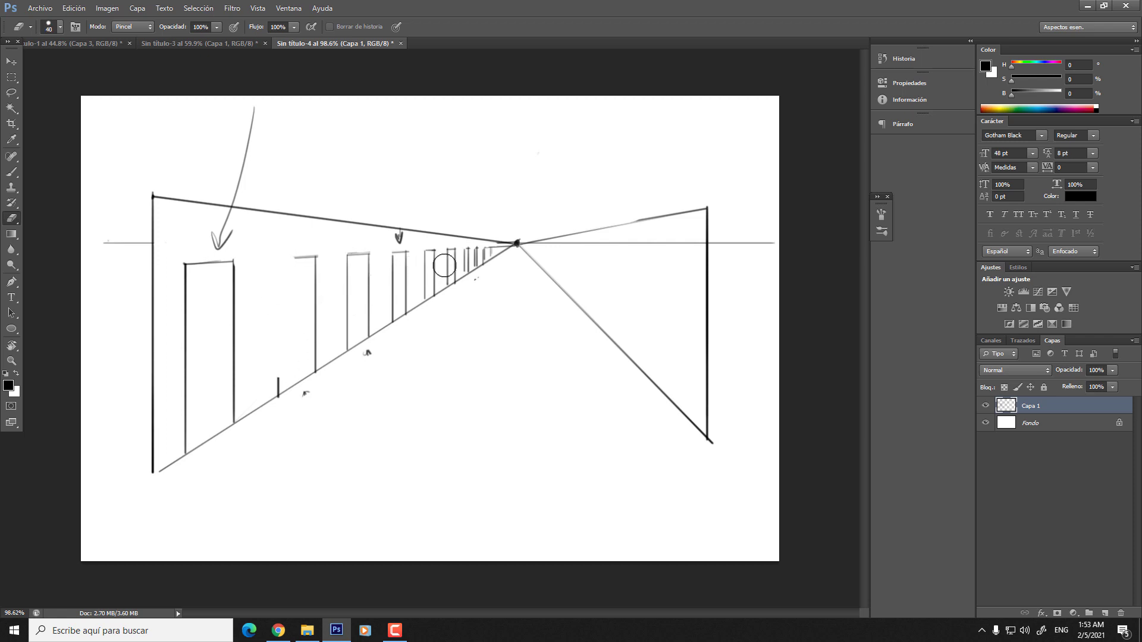
{"action": "key", "text": "bracketleft"}
{"action": "key", "text": "bracketleft"}
{"action": "mouse_move", "coordinate": [492, 253]}
{"action": "left_mouse_down"}
{"action": "mouse_move", "coordinate": [326, 338]}
{"action": "mouse_move", "coordinate": [269, 381]}
{"action": "mouse_move", "coordinate": [353, 336]}
{"action": "mouse_move", "coordinate": [269, 390]}
{"action": "mouse_move", "coordinate": [486, 252]}
{"action": "mouse_move", "coordinate": [357, 269]}
{"action": "mouse_move", "coordinate": [357, 257]}
{"action": "mouse_move", "coordinate": [409, 255]}
{"action": "mouse_move", "coordinate": [382, 247]}
{"action": "mouse_move", "coordinate": [398, 240]}
{"action": "mouse_move", "coordinate": [327, 289]}
{"action": "mouse_move", "coordinate": [369, 304]}
{"action": "mouse_move", "coordinate": [402, 285]}
{"action": "mouse_move", "coordinate": [386, 297]}
{"action": "mouse_move", "coordinate": [402, 297]}
{"action": "mouse_move", "coordinate": [308, 330]}
{"action": "mouse_move", "coordinate": [313, 290]}
{"action": "mouse_move", "coordinate": [352, 292]}
{"action": "left_mouse_up"}
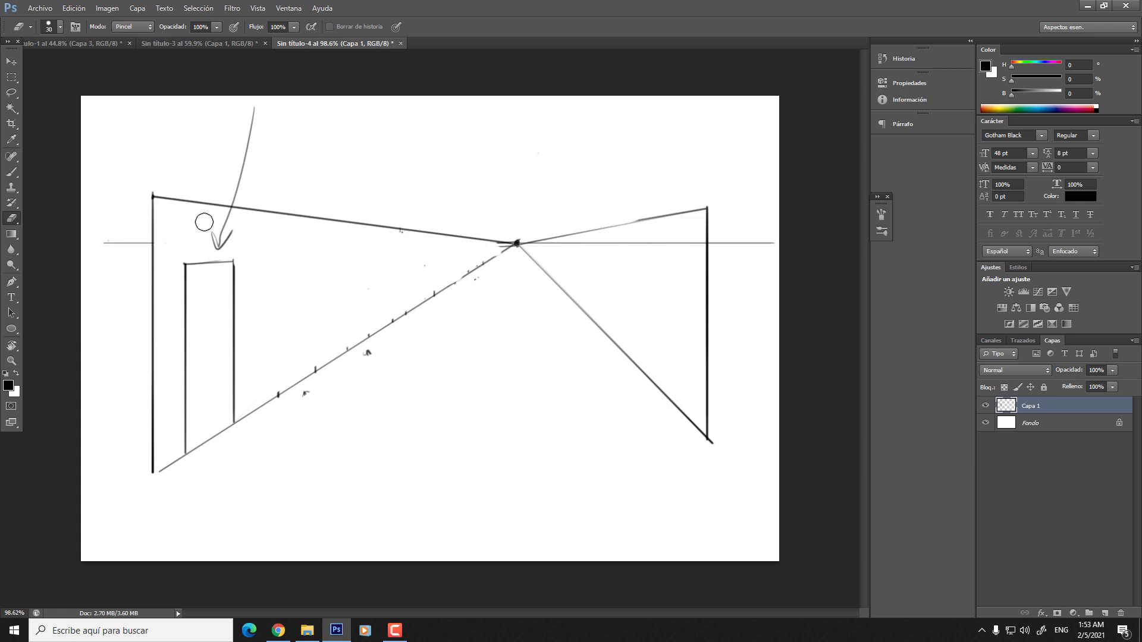
{"action": "mouse_move", "coordinate": [201, 222]}
{"action": "left_mouse_down"}
{"action": "mouse_move", "coordinate": [230, 230]}
{"action": "mouse_move", "coordinate": [218, 215]}
{"action": "mouse_move", "coordinate": [243, 174]}
{"action": "mouse_move", "coordinate": [250, 115]}
{"action": "left_mouse_up"}
{"action": "key", "text": "b"}
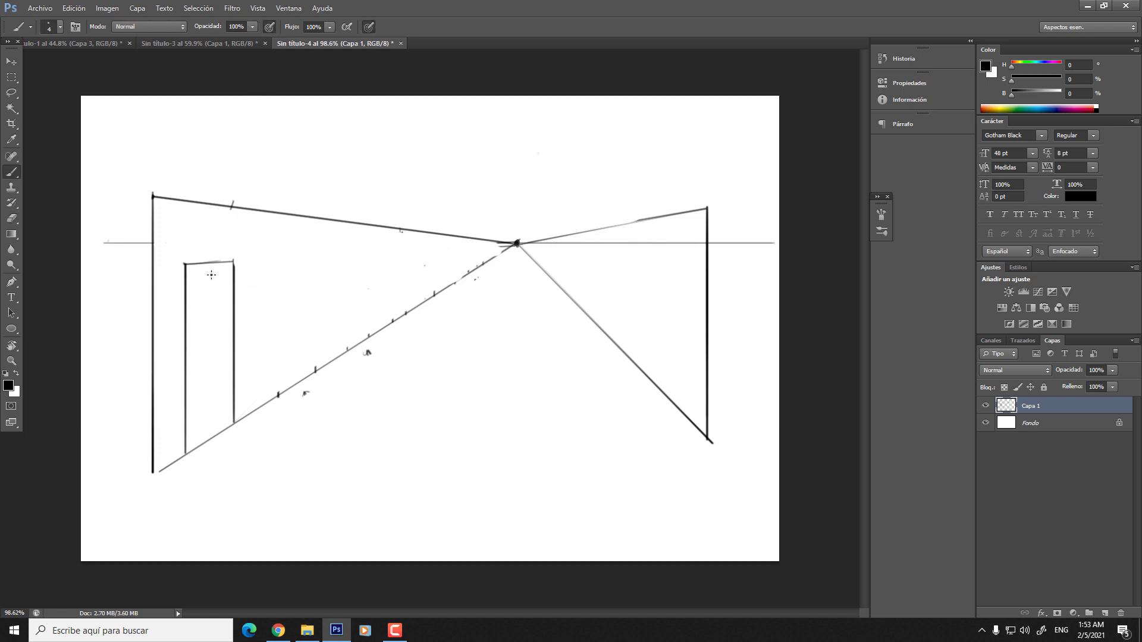
{"action": "left_click", "coordinate": [152, 271]}
{"action": "left_click", "coordinate": [514, 244], "text": "shift"}
{"action": "key", "text": "ctrl+z"}
{"action": "left_click", "coordinate": [130, 265], "text": "shift"}
{"action": "left_click", "coordinate": [507, 250], "text": "shift"}
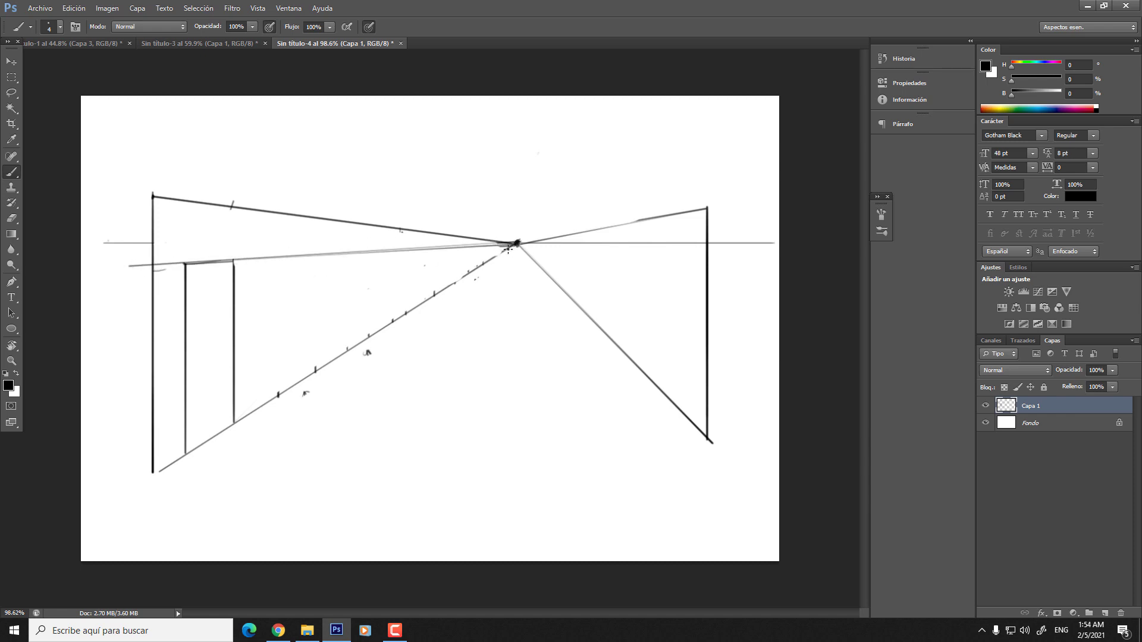
{"action": "key", "text": "ctrl+alt+z"}
{"action": "key", "text": "ctrl+alt+z"}
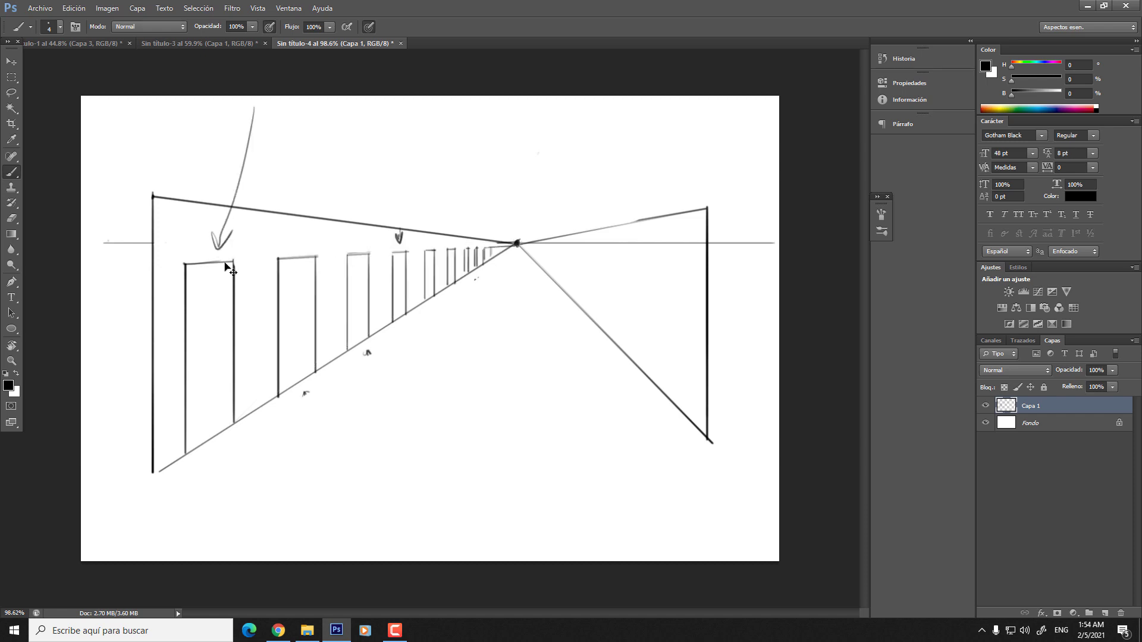
- Erase the arrowhead above the fourth door and the long arrow above the first door
{"action": "key", "text": "e"}
{"action": "left_click_drag", "start_coordinate": [405, 242], "coordinate": [400, 240]}
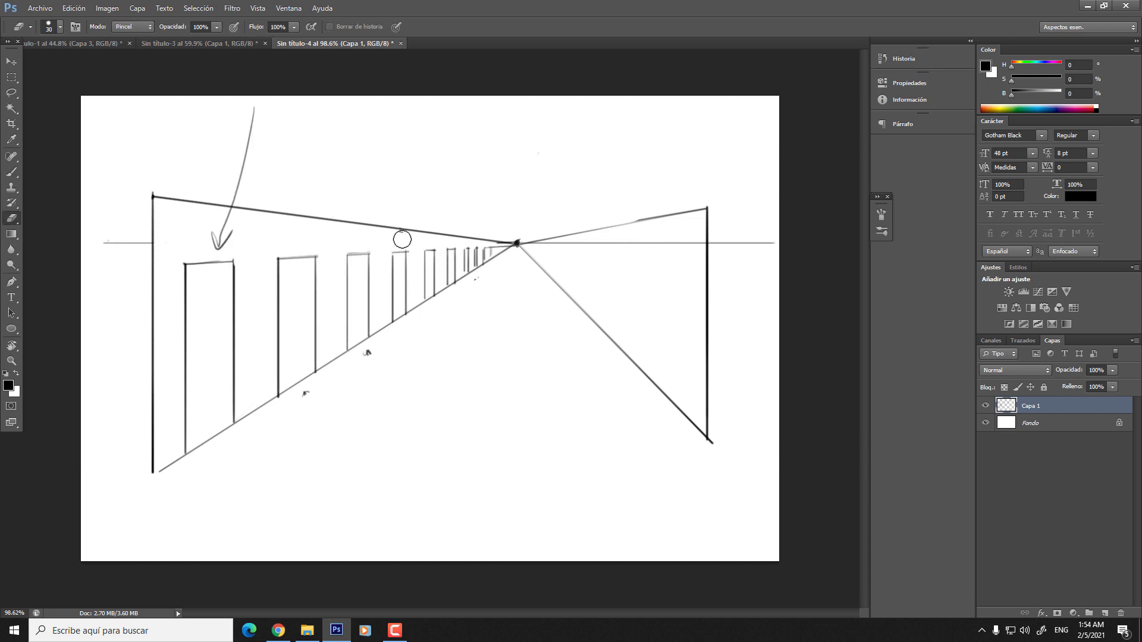
{"action": "left_click_drag", "start_coordinate": [221, 235], "coordinate": [255, 101]}
- On a duplicate of Capa 1, with the original hidden, erase the tops of the doors behind the first using a 40 px eraser
{"action": "left_click_drag", "start_coordinate": [1036, 410], "coordinate": [1104, 613]}
{"action": "left_click", "coordinate": [986, 423]}
{"action": "key", "text": "bracketright"}
{"action": "key", "text": "bracketright"}
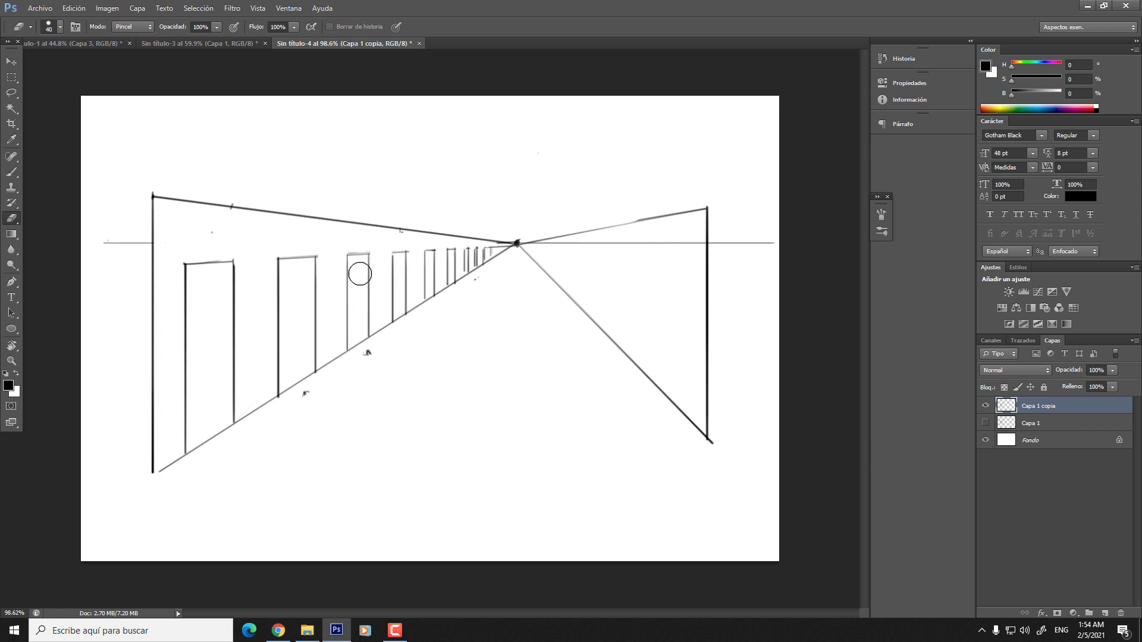
{"action": "mouse_move", "coordinate": [283, 275]}
{"action": "left_mouse_down"}
{"action": "mouse_move", "coordinate": [301, 257]}
{"action": "mouse_move", "coordinate": [484, 250]}
{"action": "mouse_move", "coordinate": [473, 272]}
{"action": "left_mouse_up"}
- Erase the leftover guide line and door tops beside the vanishing point on Capa 1 copia with a smaller eraser
{"action": "key", "text": "bracketleft"}
{"action": "key", "text": "bracketleft"}
{"action": "key", "text": "bracketleft"}
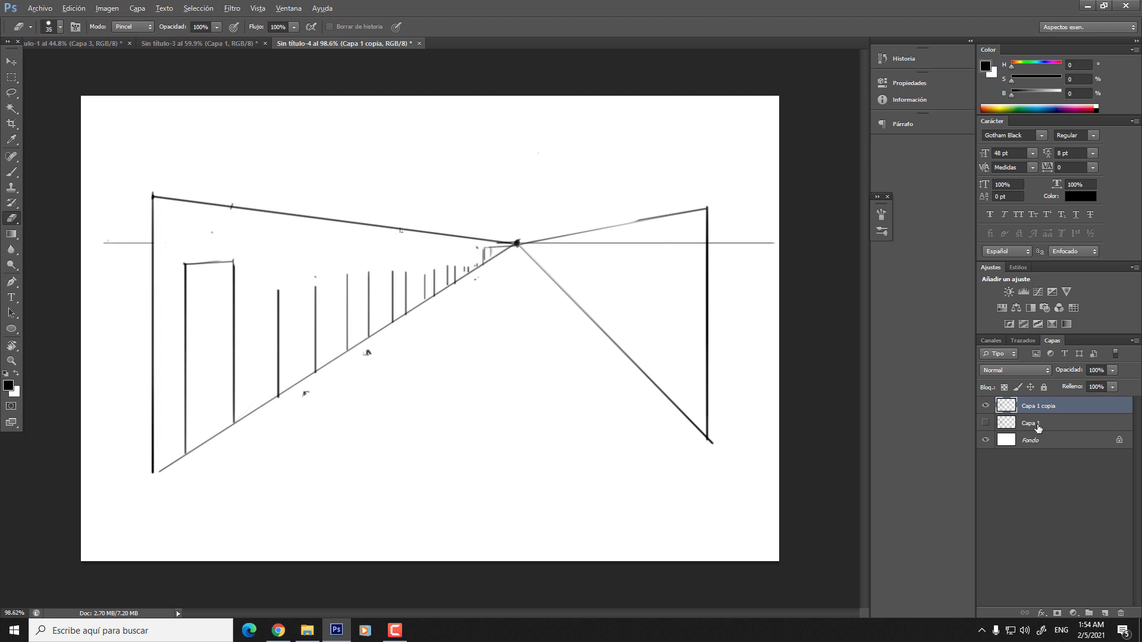
{"action": "key", "text": "ctrl+j"}
{"action": "key", "text": "ctrl+z"}
{"action": "key", "text": "bracketleft"}
{"action": "key", "text": "bracketleft"}
{"action": "key", "text": "bracketleft"}
{"action": "left_click_drag", "start_coordinate": [476, 247], "coordinate": [500, 246]}
- Erase the remaining vertical edges of the doors behind the first one along the left wall's base line
{"action": "key", "text": "bracketright"}
{"action": "key", "text": "bracketright"}
{"action": "key", "text": "bracketright"}
{"action": "mouse_move", "coordinate": [307, 363]}
{"action": "left_mouse_down"}
{"action": "mouse_move", "coordinate": [474, 257]}
{"action": "mouse_move", "coordinate": [309, 334]}
{"action": "mouse_move", "coordinate": [305, 309]}
{"action": "mouse_move", "coordinate": [276, 378]}
{"action": "mouse_move", "coordinate": [356, 317]}
{"action": "mouse_move", "coordinate": [490, 254]}
{"action": "left_mouse_up"}
{"action": "key", "text": "ctrl+alt+z"}
{"action": "key", "text": "ctrl+alt+z"}
{"action": "key", "text": "bracketleft"}
{"action": "mouse_move", "coordinate": [400, 306]}
{"action": "left_mouse_down"}
{"action": "mouse_move", "coordinate": [484, 255]}
{"action": "mouse_move", "coordinate": [260, 381]}
{"action": "mouse_move", "coordinate": [333, 341]}
{"action": "mouse_move", "coordinate": [293, 311]}
{"action": "mouse_move", "coordinate": [452, 256]}
{"action": "mouse_move", "coordinate": [359, 262]}
{"action": "mouse_move", "coordinate": [273, 426]}
{"action": "left_mouse_up"}
- Redraw the left wall's base line from its lower corner to the vanishing point with a 5 px brush
{"action": "key", "text": "bracketright"}
{"action": "key", "text": "bracketright"}
{"action": "key", "text": "bracketright"}
{"action": "key", "text": "b"}
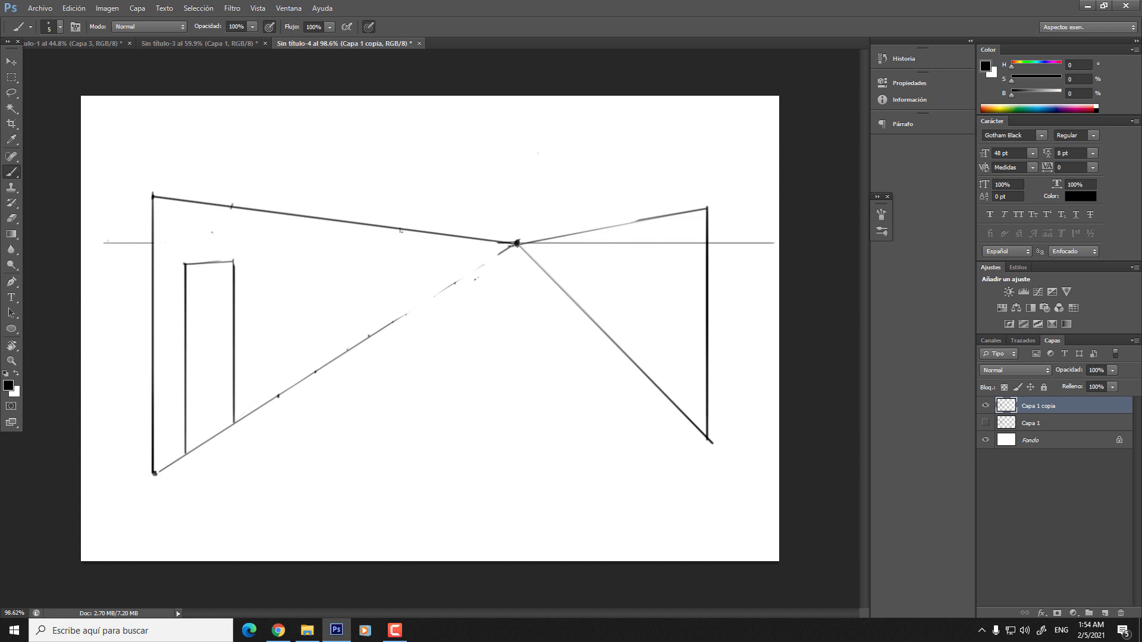
{"action": "left_click", "coordinate": [233, 422], "text": "shift"}
{"action": "left_click", "coordinate": [518, 244], "text": "shift"}
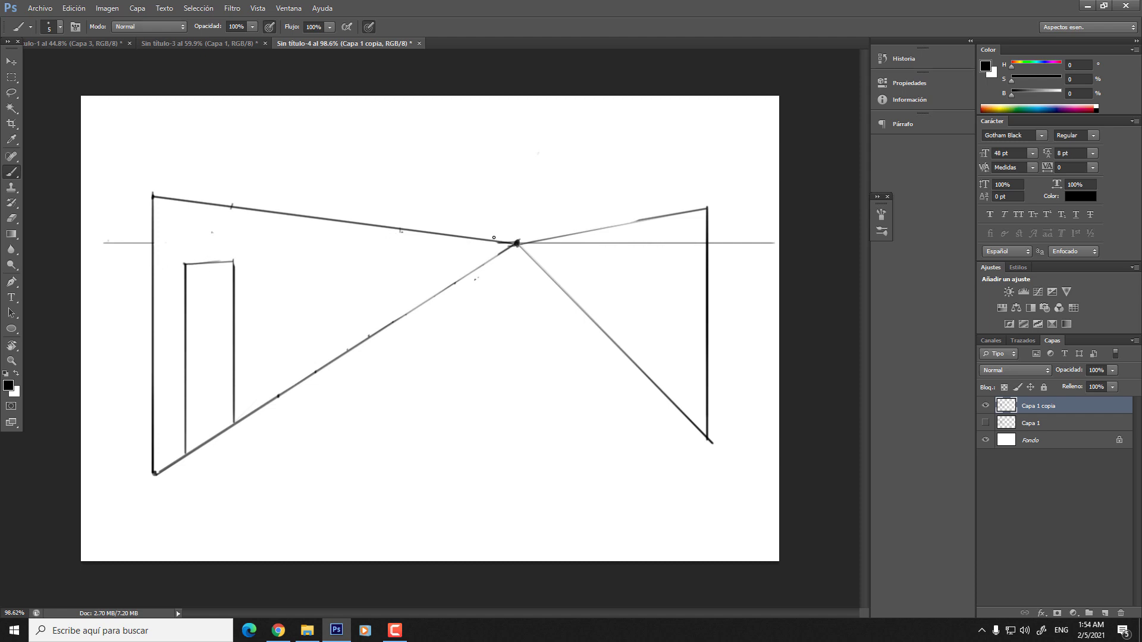
- Draw guide lines from the left wall's front edge to the vanishing point, one at door-top height and one at half the door height
{"action": "left_click", "coordinate": [153, 266], "text": "shift"}
{"action": "left_click", "coordinate": [155, 268], "text": "shift"}
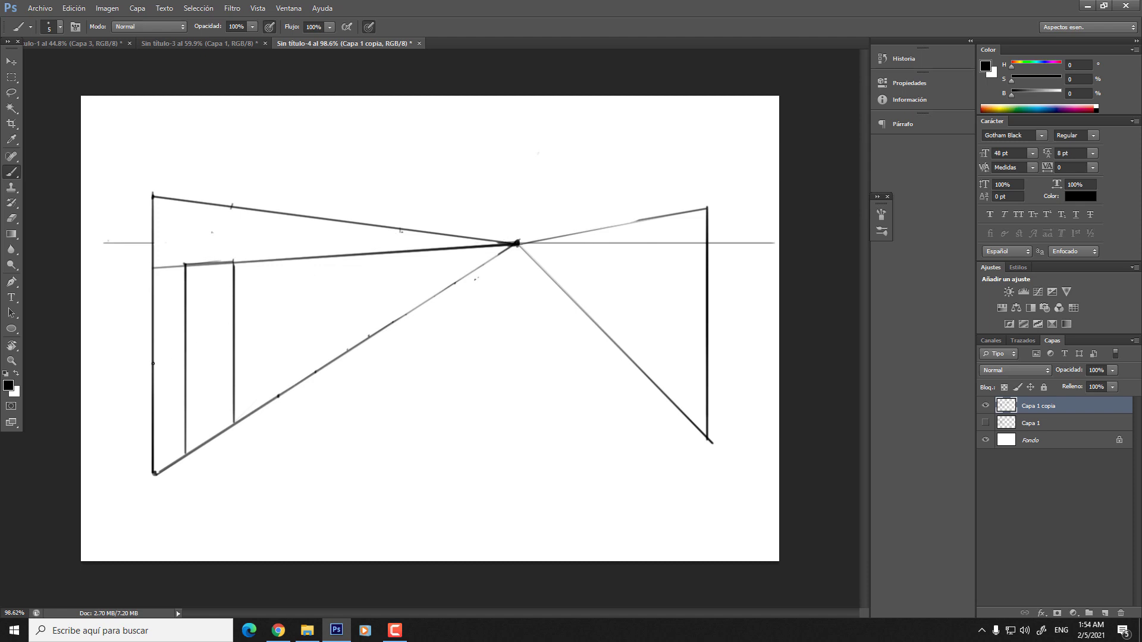
{"action": "left_click", "coordinate": [153, 365], "text": "shift"}
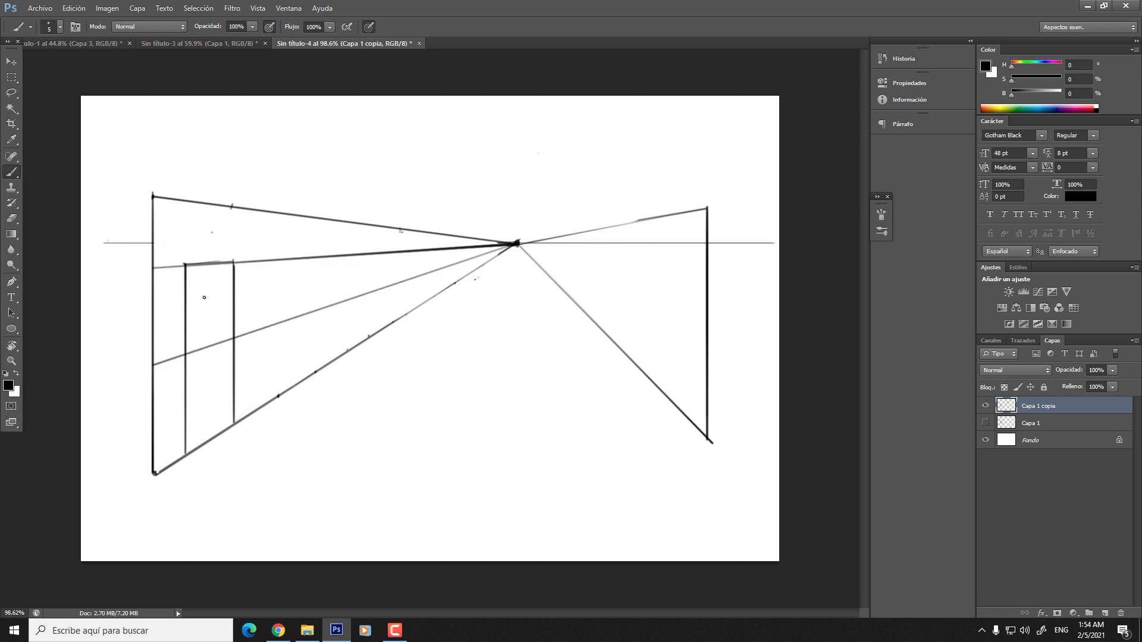
{"action": "key", "text": "ctrl+z"}
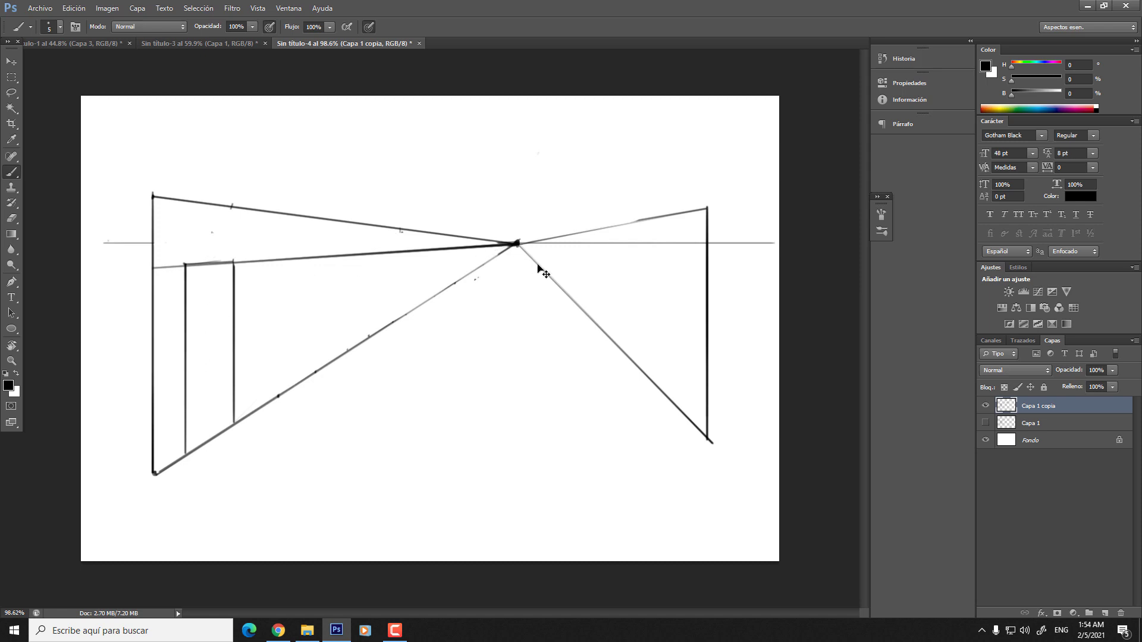
{"action": "left_click", "coordinate": [154, 373], "text": "shift"}
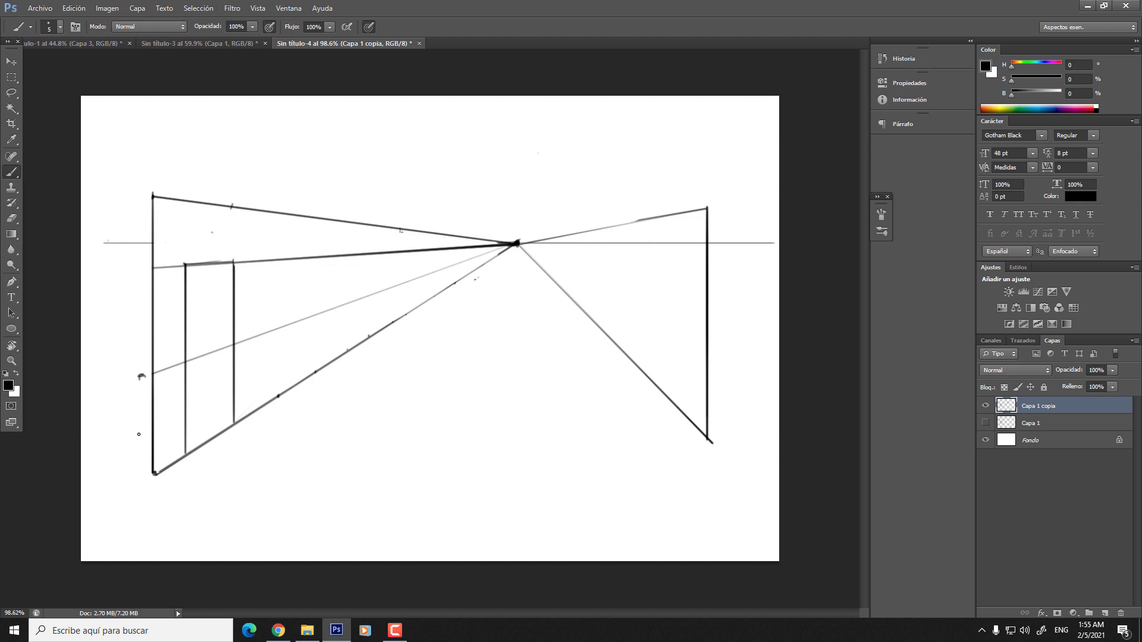
- Mark the two equal height halves beside the wall's front edge, bracket the first door's width above it, and add arrows to both guide edges
{"action": "left_click_drag", "start_coordinate": [139, 435], "coordinate": [134, 472]}
{"action": "left_click_drag", "start_coordinate": [140, 370], "coordinate": [141, 274]}
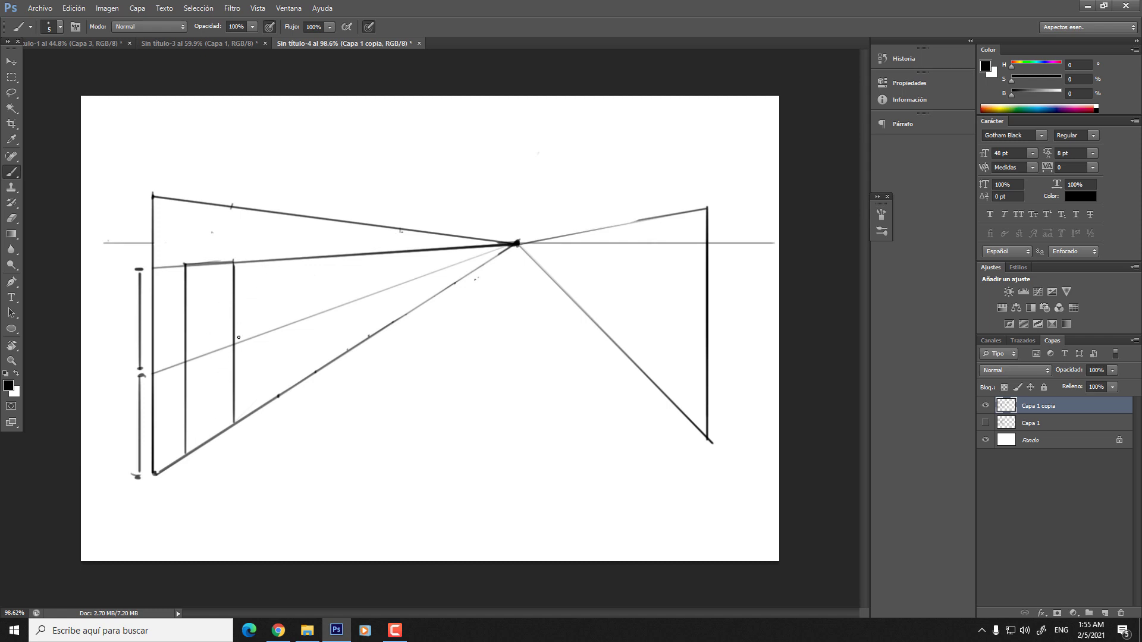
{"action": "left_click_drag", "start_coordinate": [206, 529], "coordinate": [207, 463]}
{"action": "left_click_drag", "start_coordinate": [186, 240], "coordinate": [233, 245]}
{"action": "mouse_move", "coordinate": [304, 140]}
{"action": "left_mouse_down"}
{"action": "mouse_move", "coordinate": [277, 246]}
{"action": "mouse_move", "coordinate": [287, 235]}
{"action": "left_mouse_up"}
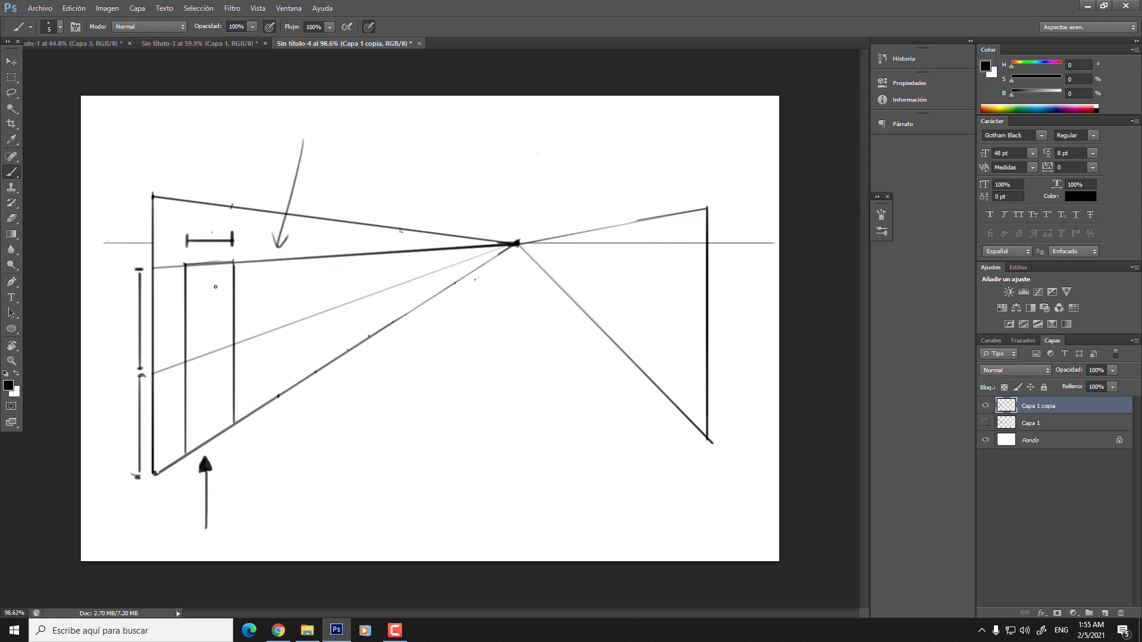
- Draw a diagonal from the first door's lower near corner through its far edge's midpoint to the door-top line, replacing misplaced attempts
{"action": "key", "text": "ctrl+z"}
{"action": "left_click", "coordinate": [187, 453], "text": "shift"}
{"action": "left_click", "coordinate": [265, 261], "text": "shift"}
{"action": "key", "text": "ctrl+z"}
{"action": "left_click", "coordinate": [185, 453], "text": "shift"}
{"action": "key", "text": "ctrl+z"}
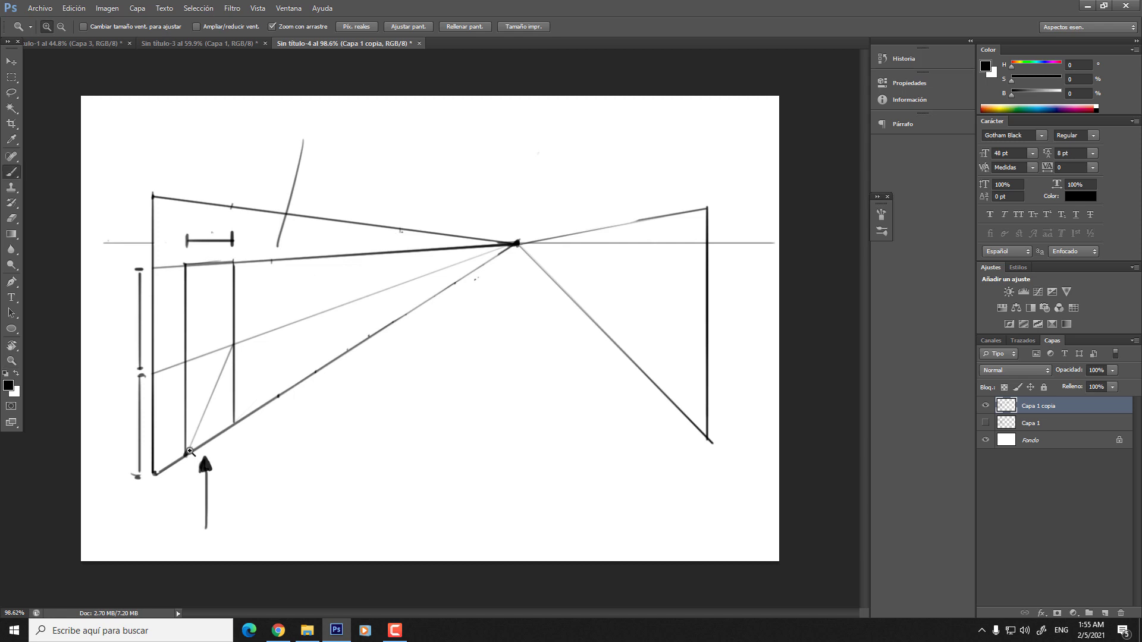
{"action": "left_click", "coordinate": [271, 264], "text": "shift"}
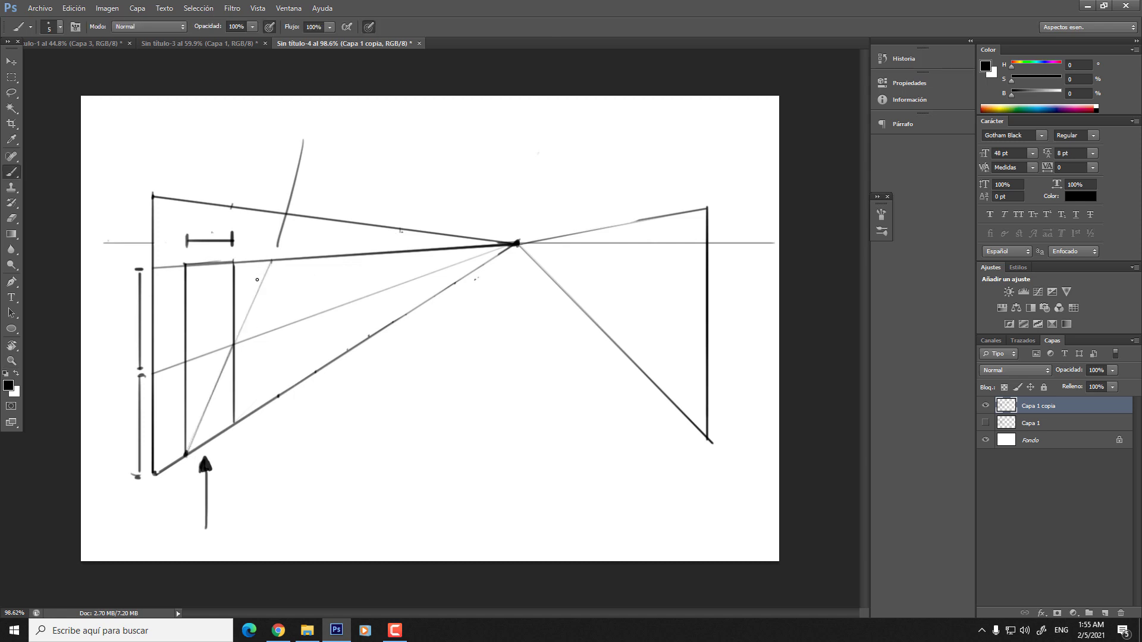
{"action": "key", "text": "ctrl+z"}
{"action": "left_click", "coordinate": [269, 261], "text": "shift"}
- Erase the arrow under the first door and draw a bracket marking the door's width just below the base line
{"action": "scroll", "coordinate": [255, 343], "scroll_direction": "up", "scroll_amount": 1}
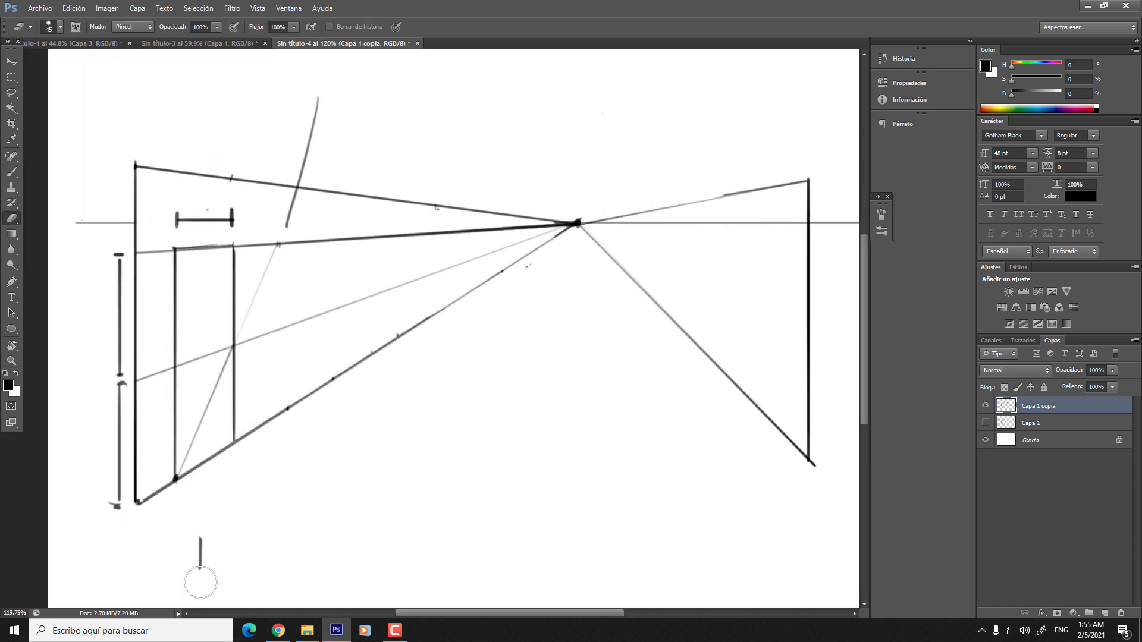
{"action": "left_click_drag", "start_coordinate": [176, 497], "coordinate": [237, 455]}
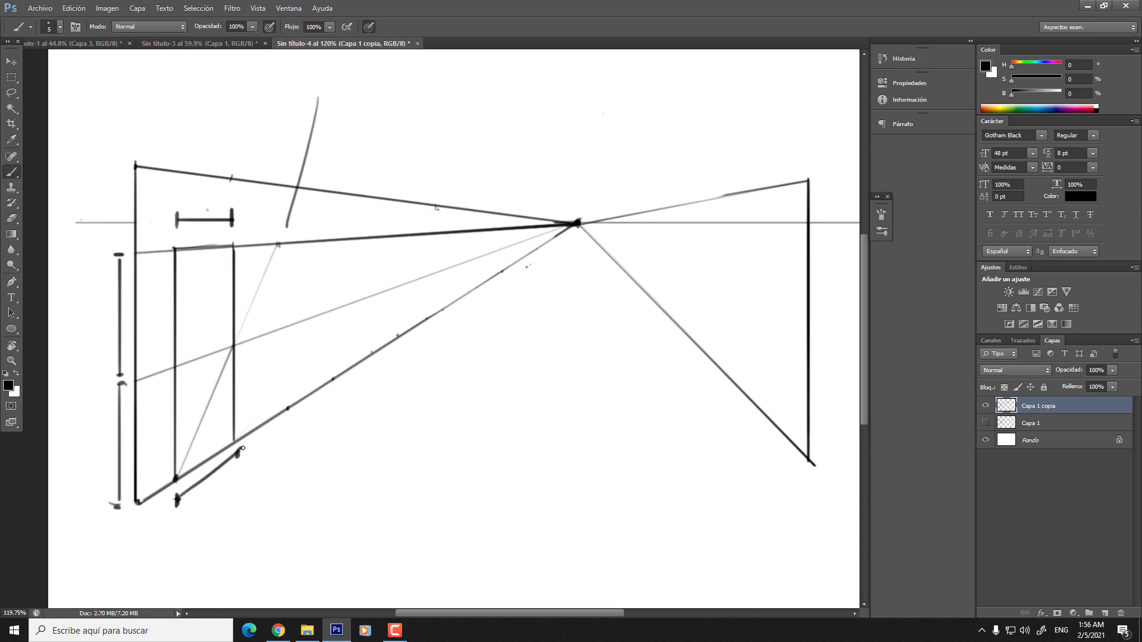
{"action": "key", "text": "ctrl+z"}
{"action": "mouse_move", "coordinate": [177, 496]}
{"action": "left_mouse_down"}
{"action": "mouse_move", "coordinate": [236, 457]}
{"action": "mouse_move", "coordinate": [179, 497]}
{"action": "left_mouse_up"}
- Erase the width bracket above the first door and draw one above the gap between its far edge and the diagonal's end
{"action": "key", "text": "e"}
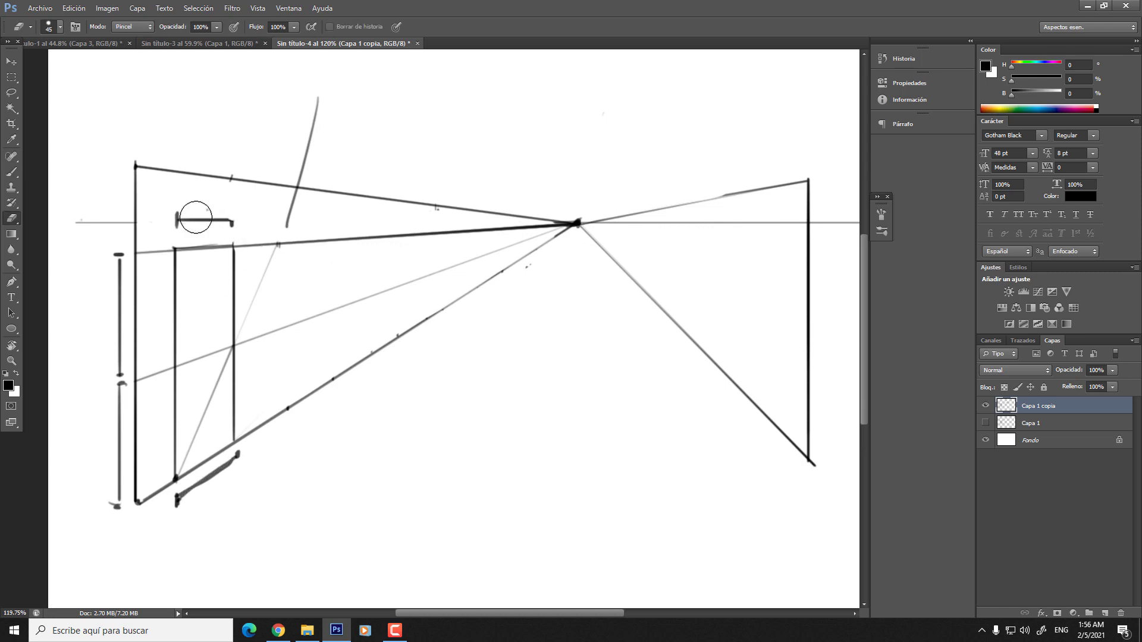
{"action": "left_click_drag", "start_coordinate": [190, 222], "coordinate": [277, 233]}
{"action": "key", "text": "b"}
{"action": "key", "text": "ctrl+z"}
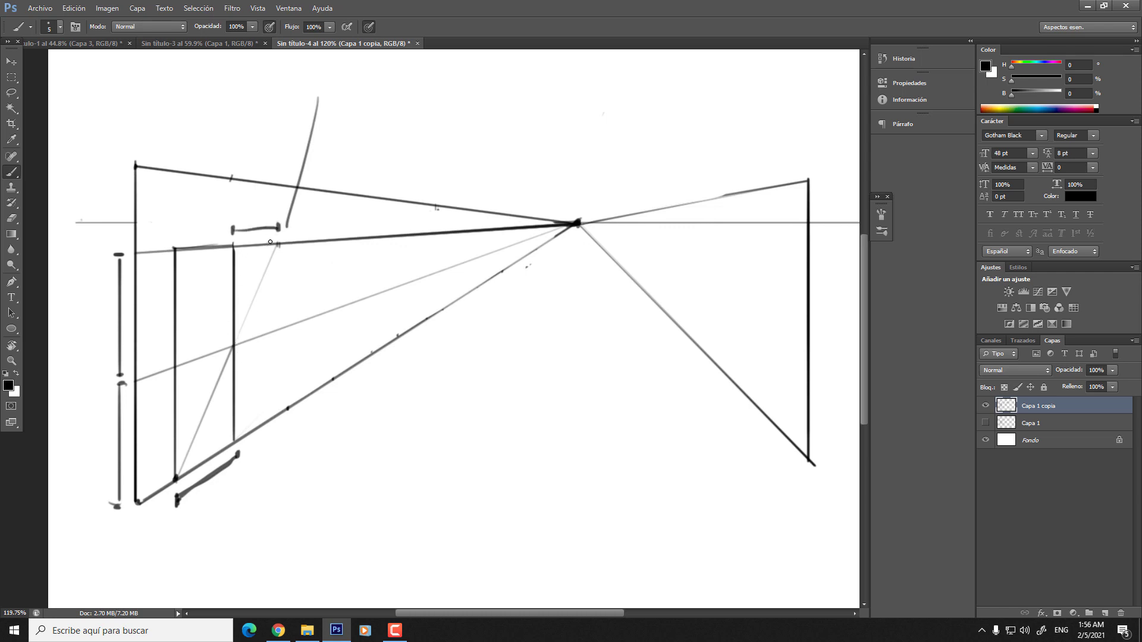
- Draw a vertical line from the diagonal's upper end down to the base line to mark the second door's near edge
{"action": "left_click_drag", "start_coordinate": [280, 270], "coordinate": [279, 418]}
{"action": "key", "text": "ctrl+z"}
{"action": "left_click_drag", "start_coordinate": [279, 244], "coordinate": [270, 404]}
- Try shading the first door and the gap behind it with a 30 px brush
{"action": "left_click_drag", "start_coordinate": [236, 537], "coordinate": [210, 432]}
{"action": "key", "text": "ctrl+z"}
{"action": "key", "text": "bracketright"}
{"action": "mouse_move", "coordinate": [220, 258]}
{"action": "left_mouse_down"}
{"action": "mouse_move", "coordinate": [184, 279]}
{"action": "mouse_move", "coordinate": [199, 328]}
{"action": "mouse_move", "coordinate": [183, 403]}
{"action": "mouse_move", "coordinate": [221, 427]}
{"action": "left_mouse_up"}
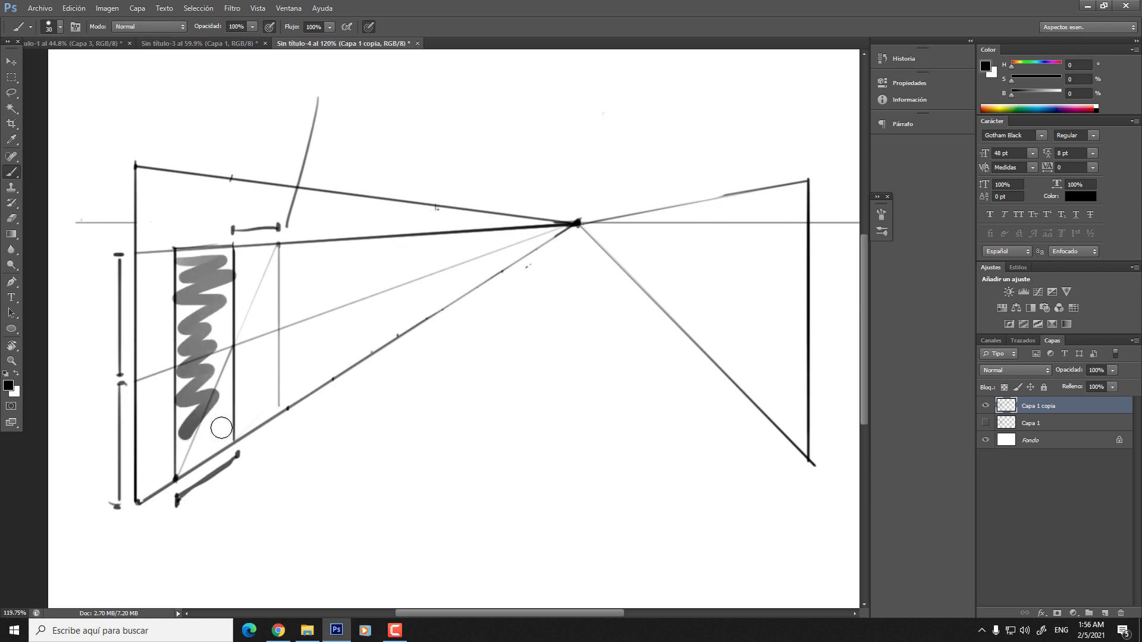
{"action": "key", "text": "ctrl+z"}
{"action": "mouse_move", "coordinate": [258, 261]}
{"action": "left_mouse_down"}
{"action": "mouse_move", "coordinate": [250, 298]}
{"action": "mouse_move", "coordinate": [265, 334]}
{"action": "mouse_move", "coordinate": [248, 382]}
{"action": "mouse_move", "coordinate": [262, 411]}
{"action": "left_mouse_up"}
{"action": "key", "text": "ctrl+z"}
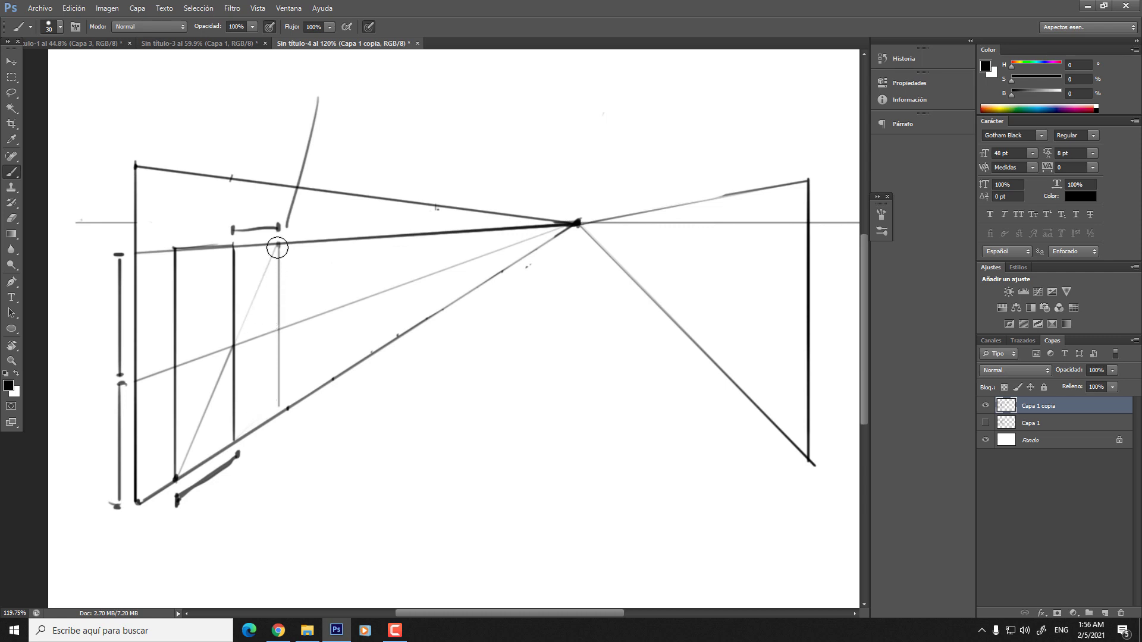
- Draw a diagonal from the first door's lower far corner through the next vertical's midpoint to the door-top line, and erase the first door's lower bracket
{"action": "key", "text": "bracketleft"}
{"action": "left_click", "coordinate": [307, 245], "text": "shift"}
{"action": "key", "text": "e"}
{"action": "left_click_drag", "start_coordinate": [247, 458], "coordinate": [178, 510]}
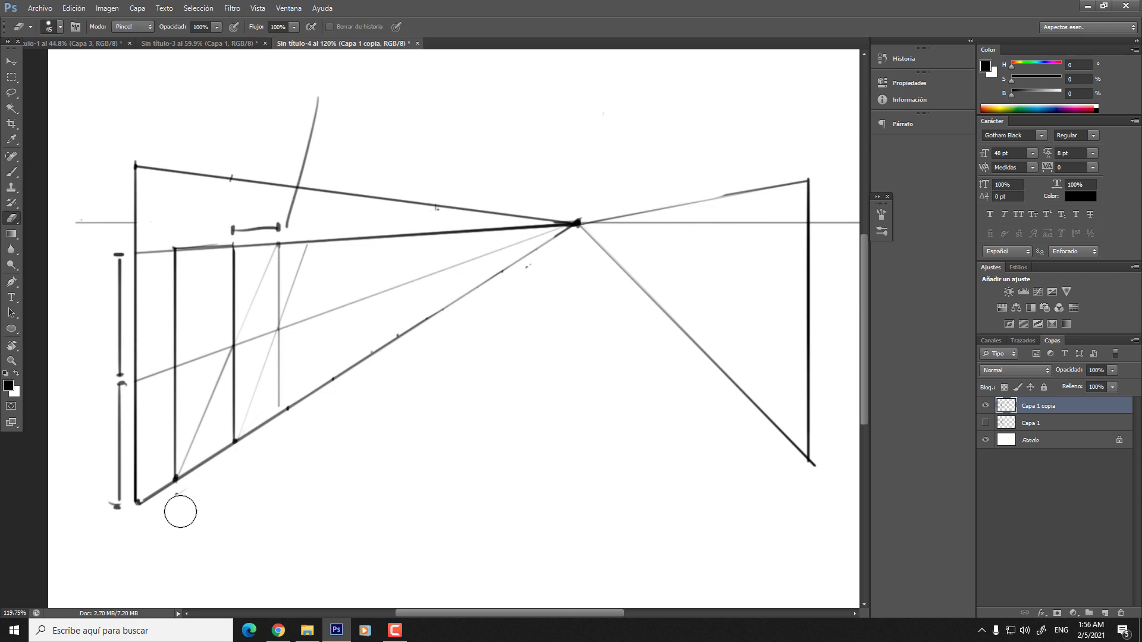
- Bracket the gap's width below the base line and replace the bracket above the gap with one above the second door
{"action": "key", "text": "b"}
{"action": "left_click_drag", "start_coordinate": [235, 456], "coordinate": [283, 423]}
{"action": "key", "text": "ctrl+z"}
{"action": "key", "text": "e"}
{"action": "mouse_move", "coordinate": [316, 240]}
{"action": "left_mouse_down"}
{"action": "mouse_move", "coordinate": [265, 224]}
{"action": "mouse_move", "coordinate": [281, 235]}
{"action": "left_mouse_up"}
{"action": "key", "text": "b"}
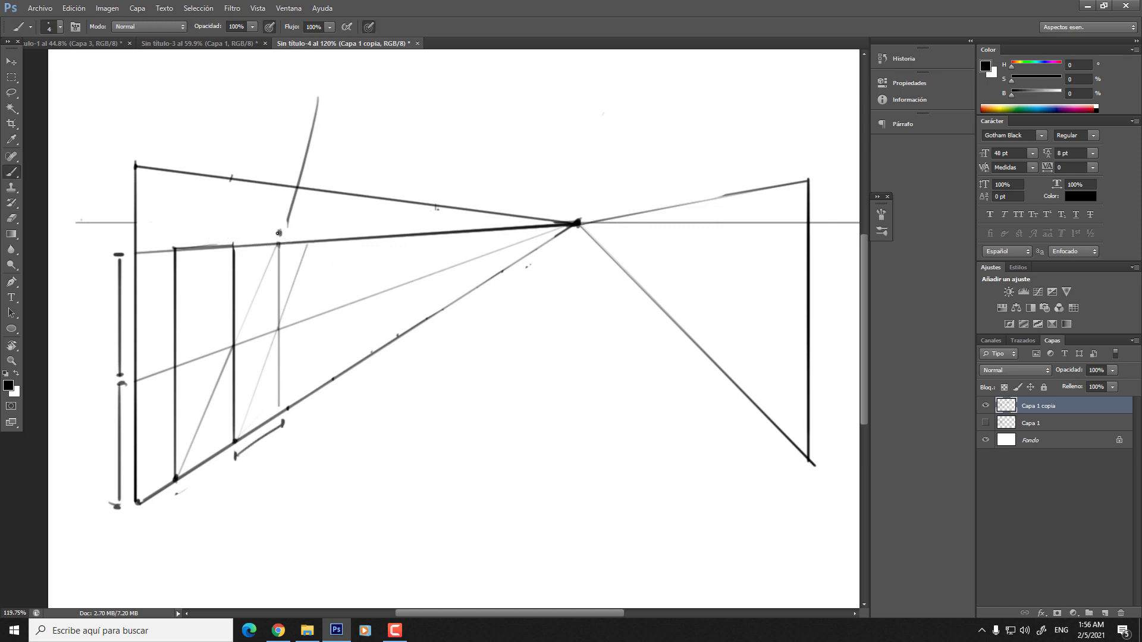
- Erase the leftover slanted stroke above the second door and patch the wall-top and door-top lines where it crossed them
{"action": "key", "text": "e"}
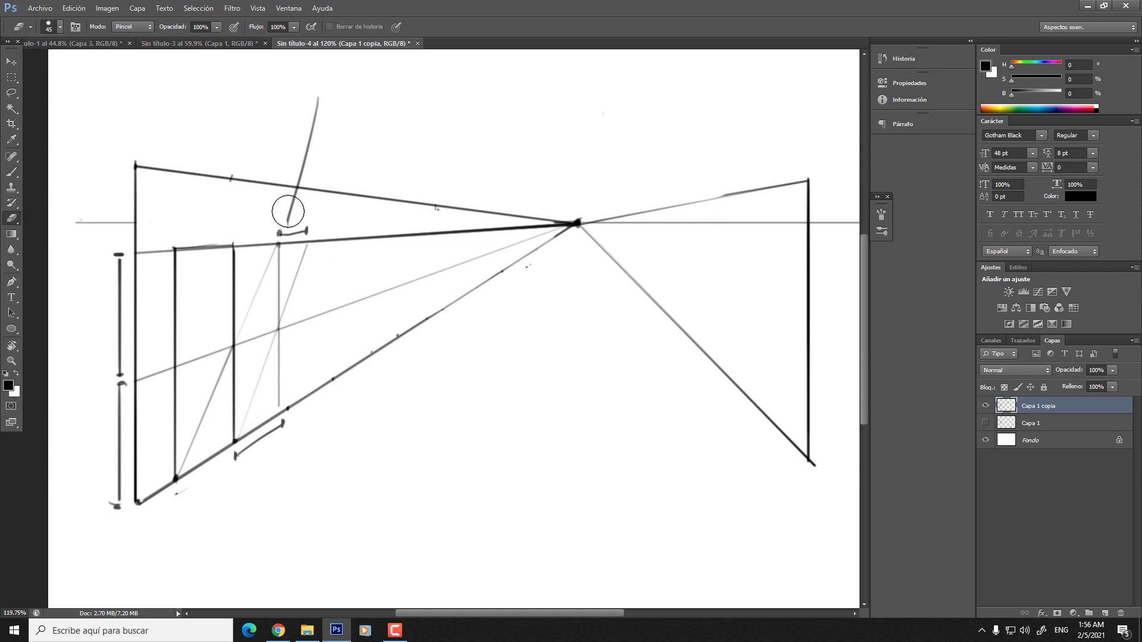
{"action": "left_click_drag", "start_coordinate": [288, 204], "coordinate": [286, 196]}
{"action": "mouse_move", "coordinate": [319, 147]}
{"action": "left_mouse_down"}
{"action": "mouse_move", "coordinate": [298, 174]}
{"action": "mouse_move", "coordinate": [321, 87]}
{"action": "left_mouse_up"}
{"action": "key", "text": "b"}
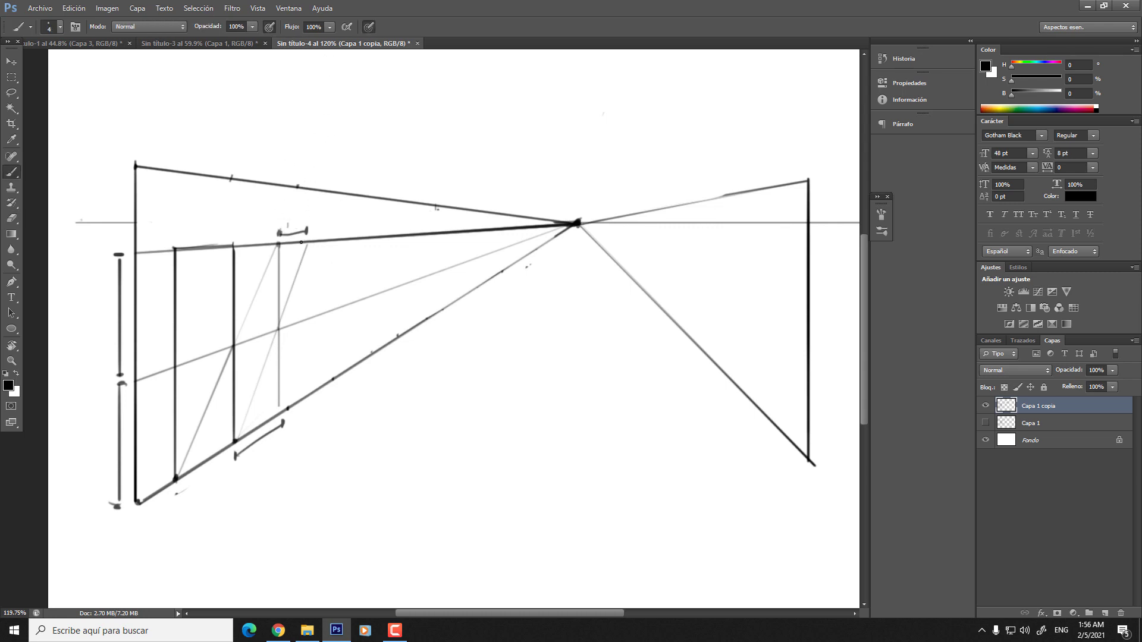
- Draw the second door's far edge down to the base line and erase the bracket above the door
{"action": "left_click_drag", "start_coordinate": [306, 243], "coordinate": [307, 300]}
{"action": "key", "text": "e"}
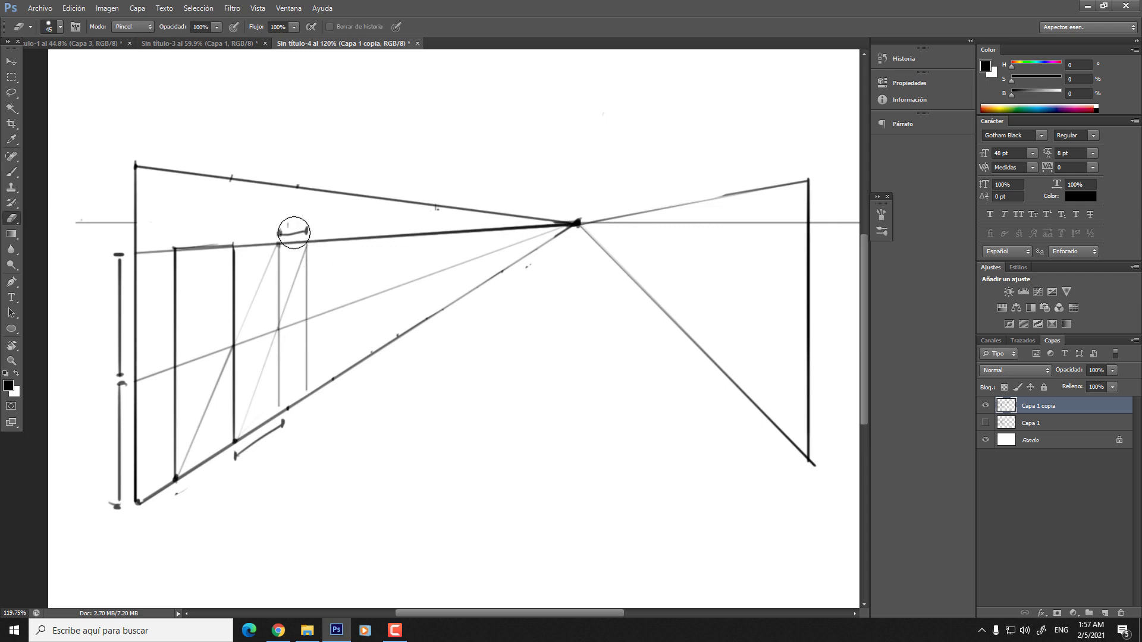
{"action": "left_click_drag", "start_coordinate": [296, 229], "coordinate": [301, 222]}
- Erase the construction diagonals between the first and second doors with a smaller eraser, and redraw the upper part of the second door's near edge
{"action": "key", "text": "bracketleft"}
{"action": "mouse_move", "coordinate": [249, 392]}
{"action": "left_mouse_down"}
{"action": "mouse_move", "coordinate": [269, 347]}
{"action": "mouse_move", "coordinate": [260, 381]}
{"action": "mouse_move", "coordinate": [257, 292]}
{"action": "mouse_move", "coordinate": [249, 366]}
{"action": "mouse_move", "coordinate": [266, 323]}
{"action": "mouse_move", "coordinate": [261, 280]}
{"action": "mouse_move", "coordinate": [272, 266]}
{"action": "mouse_move", "coordinate": [253, 323]}
{"action": "mouse_move", "coordinate": [276, 302]}
{"action": "mouse_move", "coordinate": [288, 257]}
{"action": "left_mouse_up"}
{"action": "key", "text": "b"}
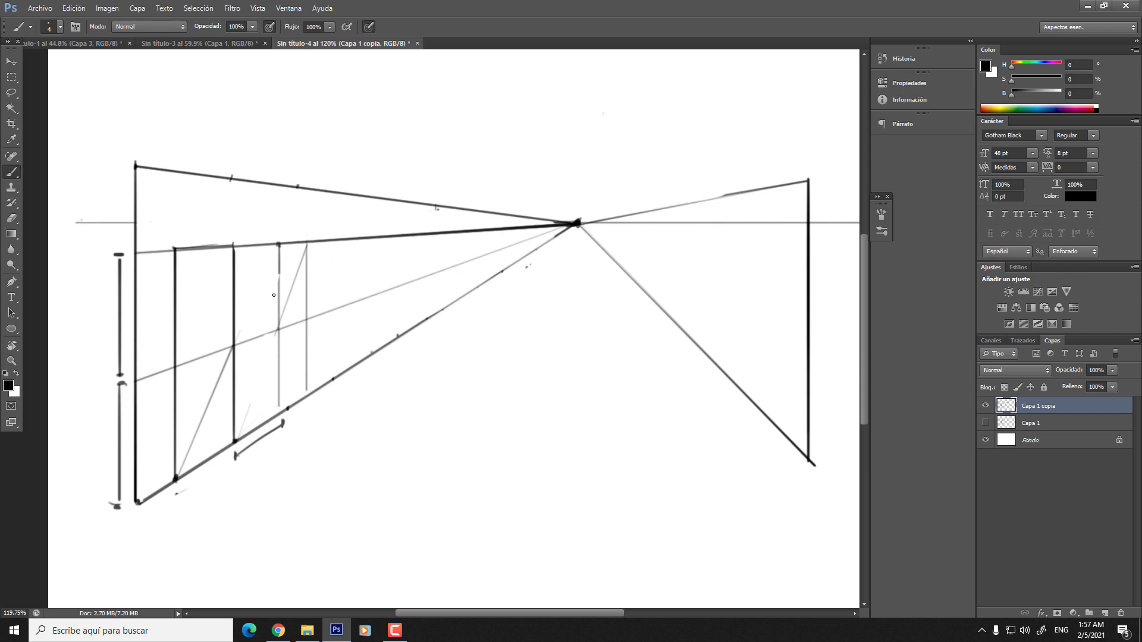
{"action": "key", "text": "ctrl+z"}
{"action": "left_click_drag", "start_coordinate": [281, 248], "coordinate": [280, 344]}
{"action": "key", "text": "ctrl+z"}
{"action": "left_click_drag", "start_coordinate": [278, 243], "coordinate": [277, 333]}
- Try shading the first and second doors with a 20 px brush
{"action": "key", "text": "bracketright"}
{"action": "key", "text": "bracketright"}
{"action": "mouse_move", "coordinate": [184, 252]}
{"action": "left_mouse_down"}
{"action": "mouse_move", "coordinate": [177, 304]}
{"action": "mouse_move", "coordinate": [216, 290]}
{"action": "mouse_move", "coordinate": [207, 328]}
{"action": "mouse_move", "coordinate": [226, 349]}
{"action": "mouse_move", "coordinate": [231, 443]}
{"action": "left_mouse_up"}
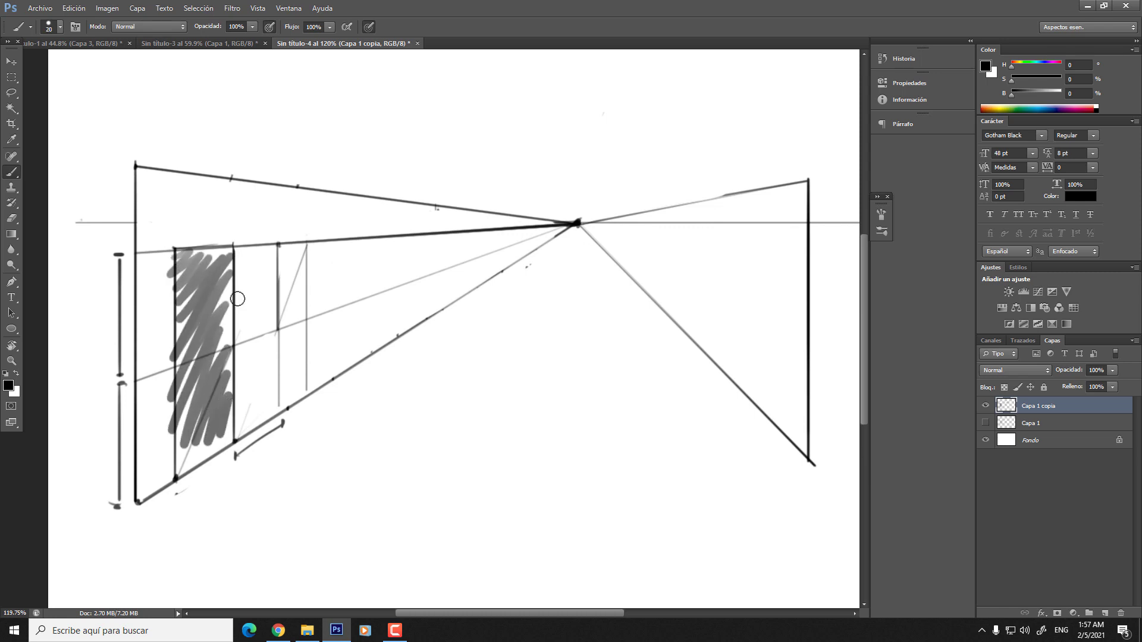
{"action": "mouse_move", "coordinate": [280, 267]}
{"action": "left_mouse_down"}
{"action": "mouse_move", "coordinate": [280, 250]}
{"action": "mouse_move", "coordinate": [294, 245]}
{"action": "mouse_move", "coordinate": [286, 364]}
{"action": "mouse_move", "coordinate": [302, 375]}
{"action": "mouse_move", "coordinate": [282, 362]}
{"action": "left_mouse_up"}
{"action": "key", "text": "ctrl+alt+z"}
{"action": "key", "text": "ctrl+alt+z"}
{"action": "key", "text": "ctrl+alt+z"}
{"action": "key", "text": "ctrl+alt+z"}
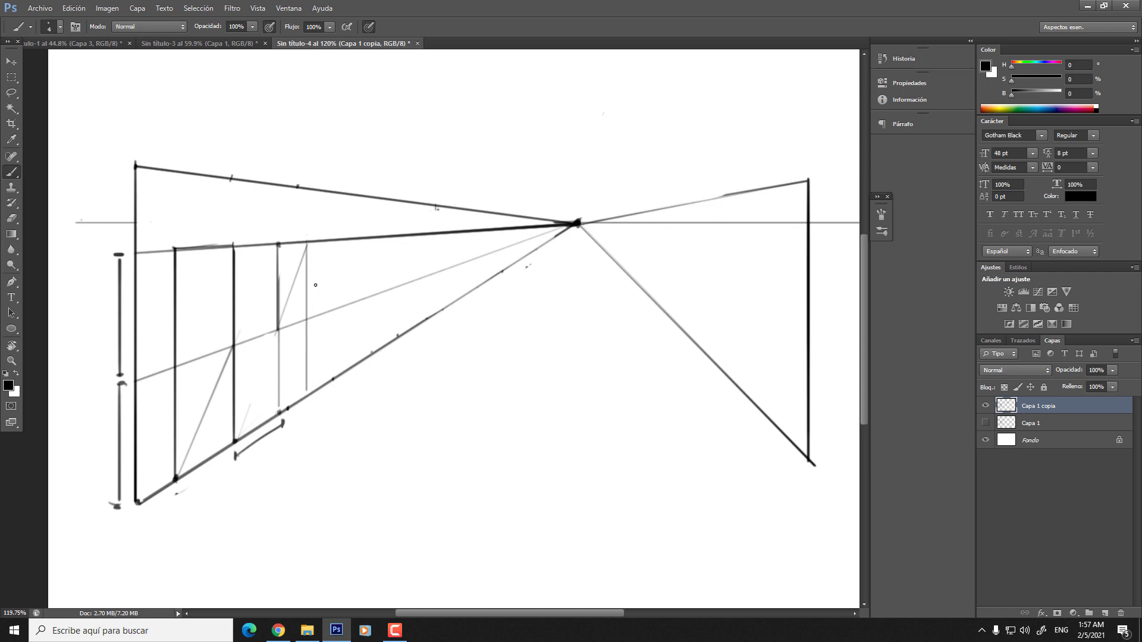
- Draw two more diagonals through the mid-height guide from the second door's lower corners, and drop verticals for the third door's near and far edges
{"action": "left_click_drag", "start_coordinate": [324, 243], "coordinate": [279, 411]}
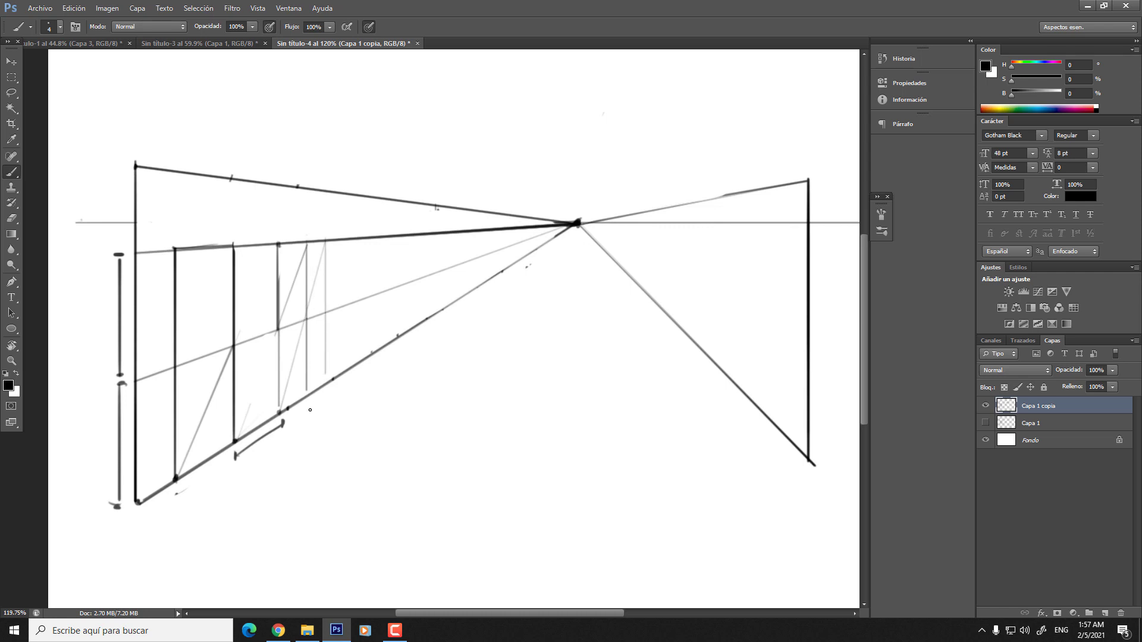
{"action": "key", "text": "ctrl+z"}
{"action": "key", "text": "ctrl+z"}
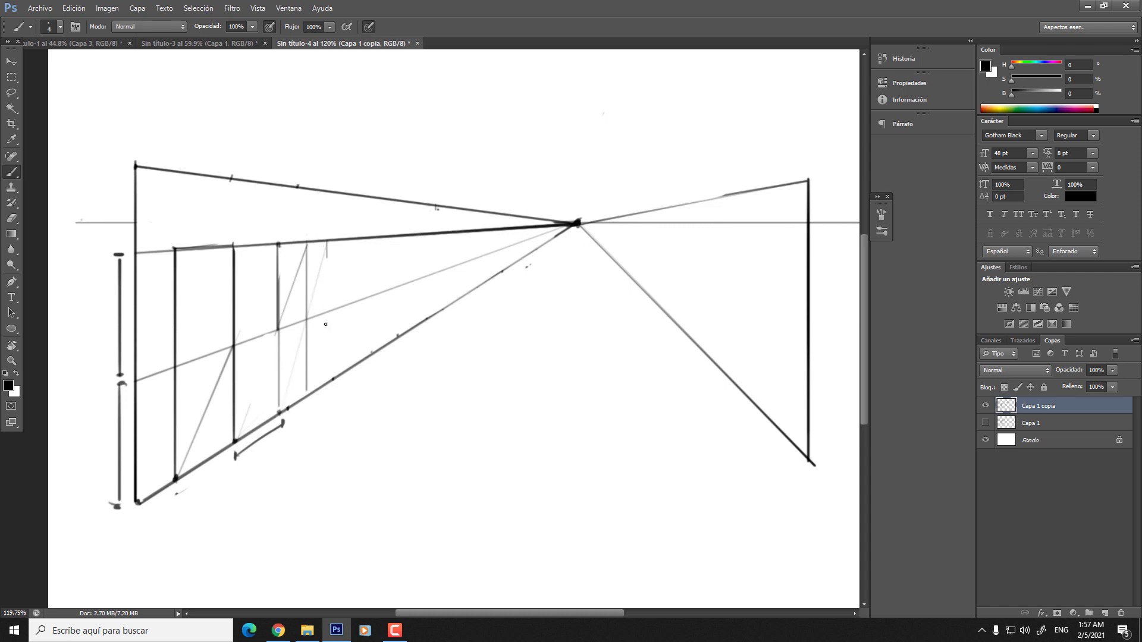
{"action": "left_click_drag", "start_coordinate": [325, 325], "coordinate": [327, 380]}
{"action": "left_click", "coordinate": [341, 241], "text": "shift"}
{"action": "left_click_drag", "start_coordinate": [338, 246], "coordinate": [339, 370]}
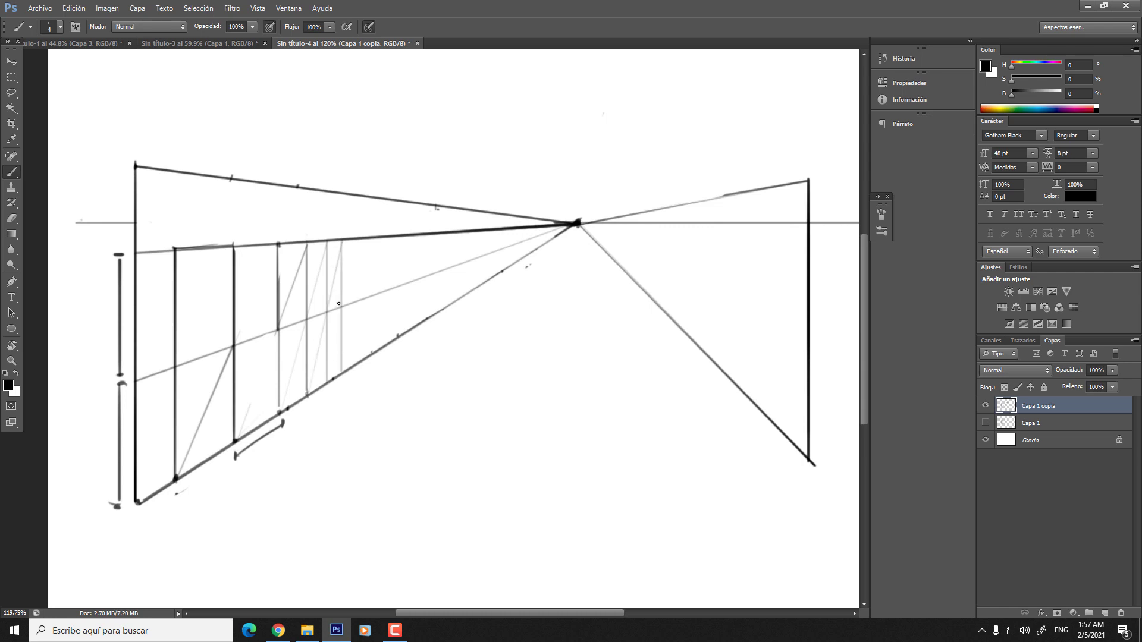
- Try shading the narrow third door with a larger brush
{"action": "key", "text": "bracketright"}
{"action": "key", "text": "bracketright"}
{"action": "key", "text": "bracketright"}
{"action": "mouse_move", "coordinate": [331, 247]}
{"action": "left_mouse_down"}
{"action": "mouse_move", "coordinate": [334, 373]}
{"action": "mouse_move", "coordinate": [334, 260]}
{"action": "left_mouse_up"}
{"action": "key", "text": "ctrl+z"}
{"action": "key", "text": "bracketright"}
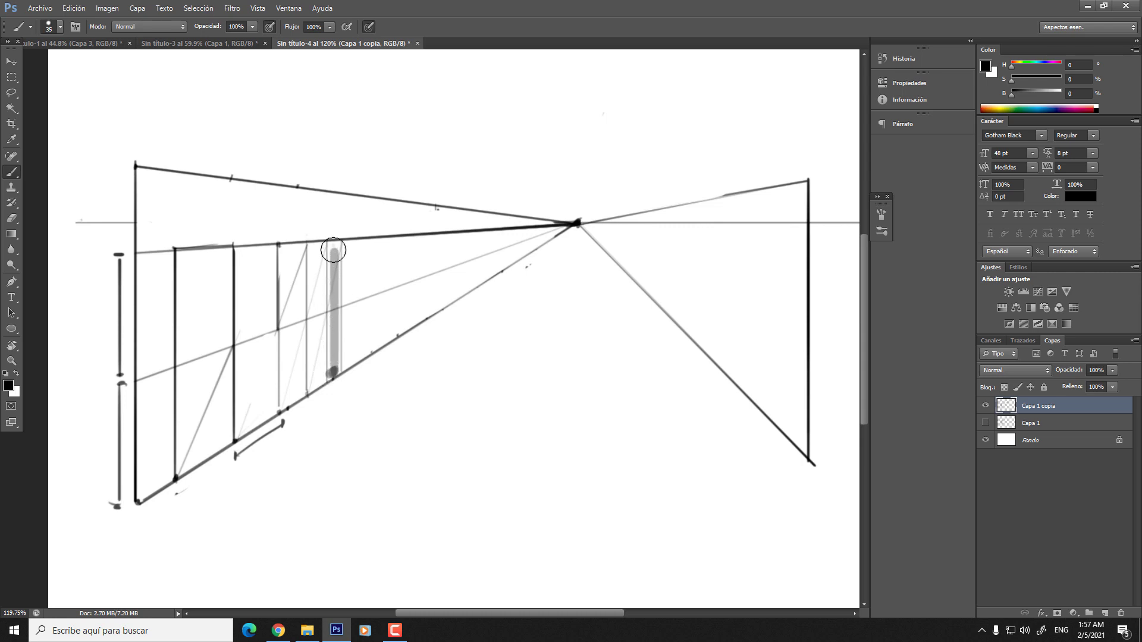
{"action": "key", "text": "ctrl+z"}
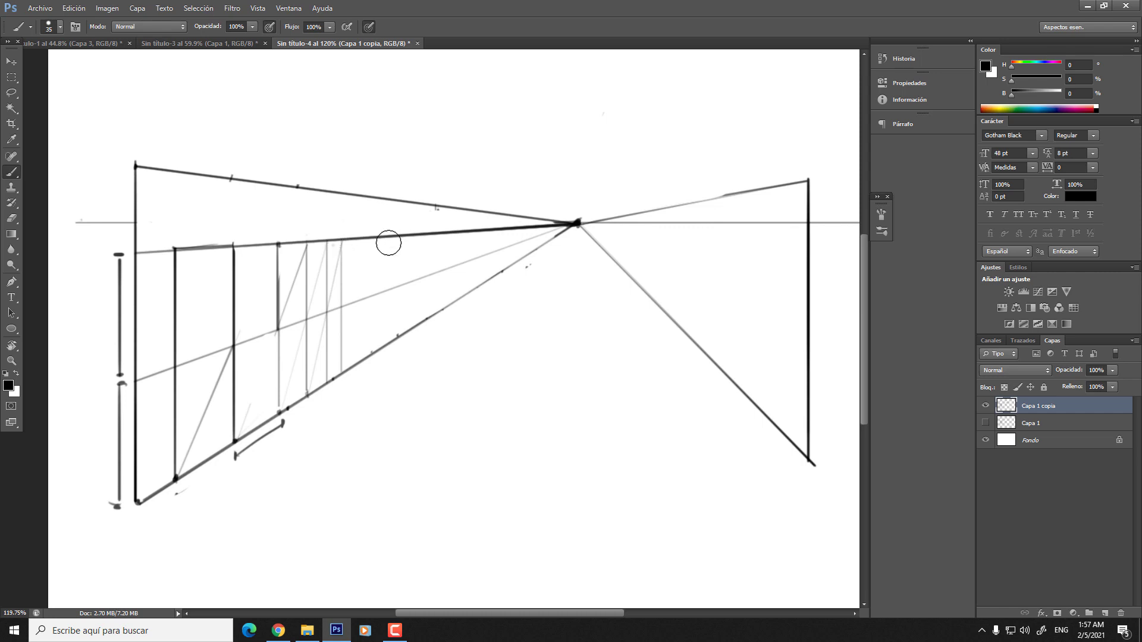
- Make Capa 1 visible again and try moving Capa 1 copia below the original drawing
{"action": "left_click", "coordinate": [985, 423]}
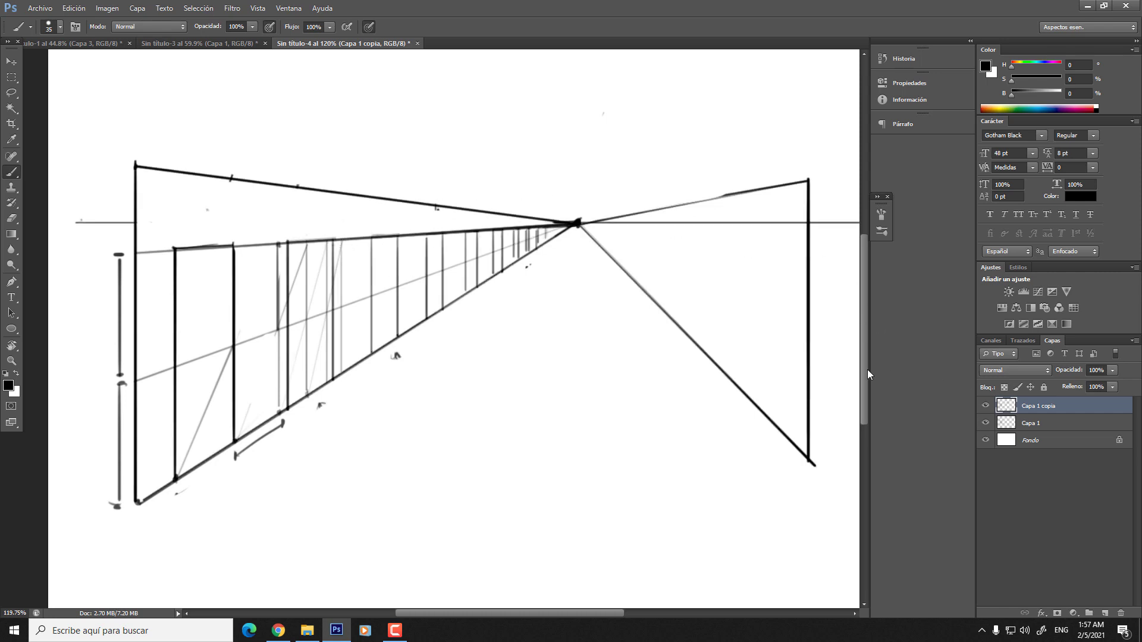
{"action": "scroll", "coordinate": [535, 351], "scroll_direction": "down", "scroll_amount": 3}
{"action": "left_click", "coordinate": [10, 62]}
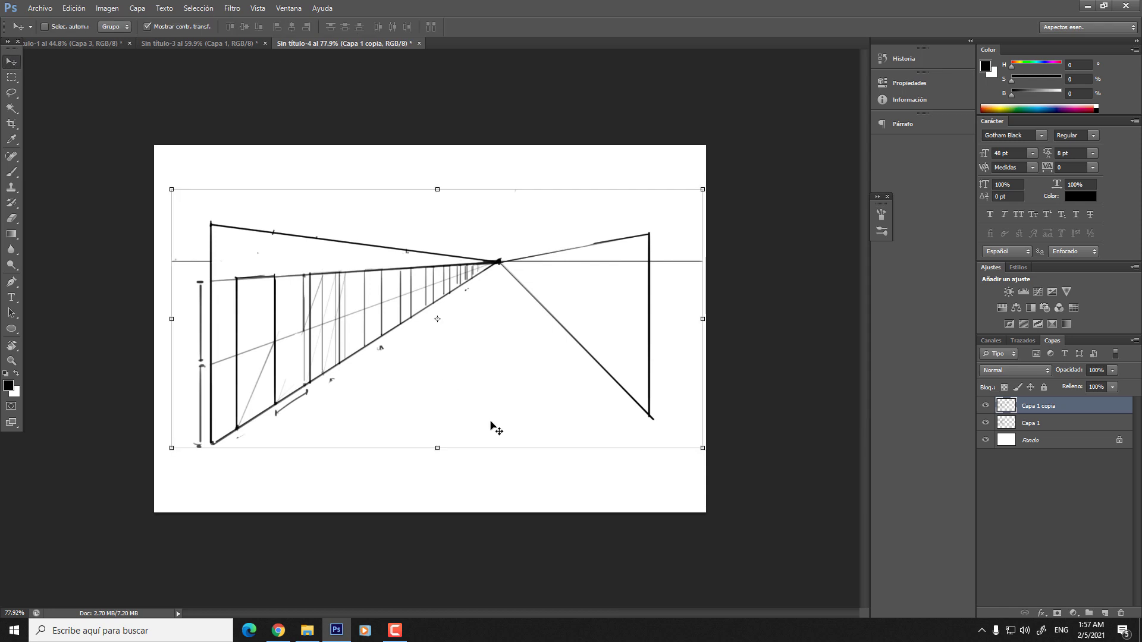
{"action": "mouse_move", "coordinate": [527, 410]}
{"action": "left_mouse_down"}
{"action": "mouse_move", "coordinate": [509, 298]}
{"action": "mouse_move", "coordinate": [524, 269]}
{"action": "mouse_move", "coordinate": [502, 487]}
{"action": "mouse_move", "coordinate": [518, 441]}
{"action": "left_mouse_up"}
{"action": "scroll", "coordinate": [500, 273], "scroll_direction": "down", "scroll_amount": 3}
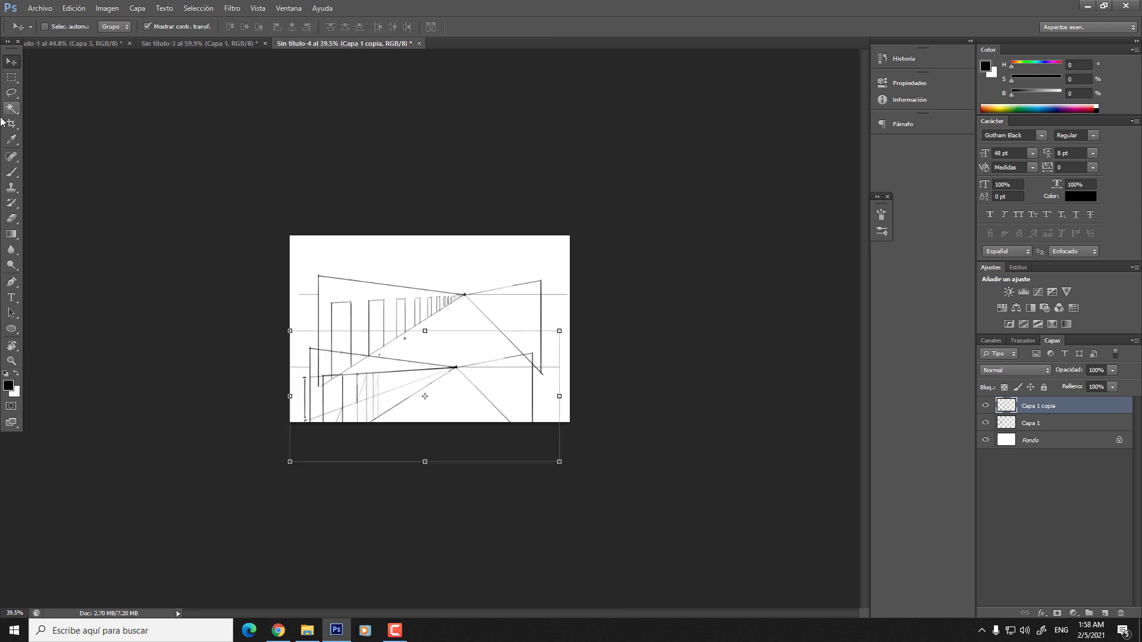
- Undo the layer move and extend the canvas downward with the Crop tool to add blank space below the drawing
{"action": "left_click", "coordinate": [11, 124]}
{"action": "key", "text": "ctrl+z"}
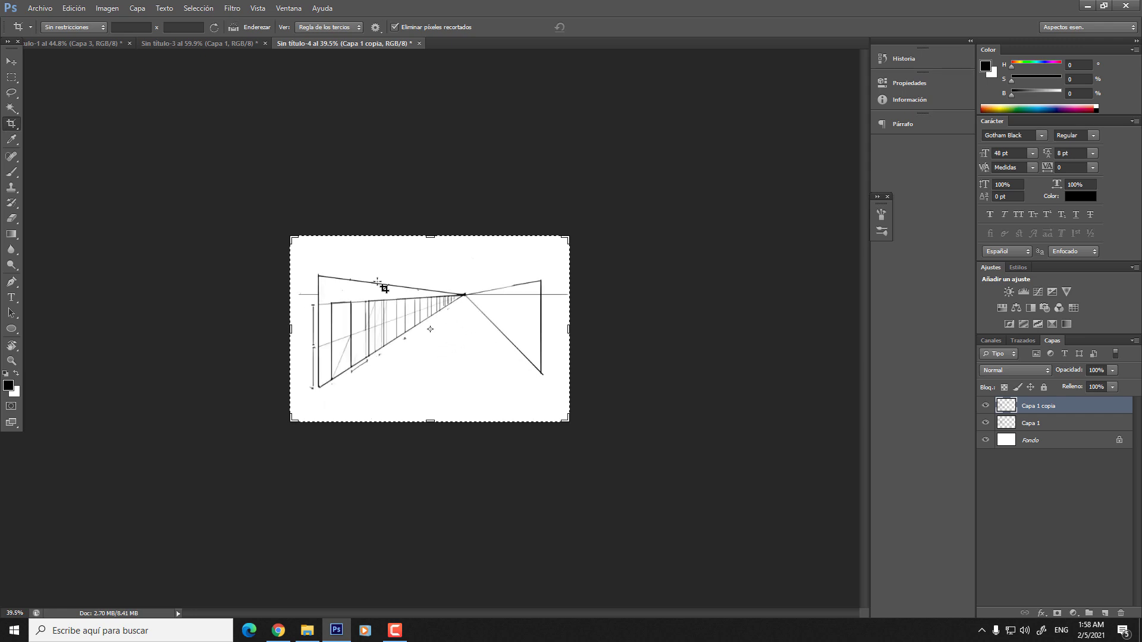
{"action": "left_click_drag", "start_coordinate": [429, 432], "coordinate": [431, 489]}
{"action": "key", "text": "Return"}
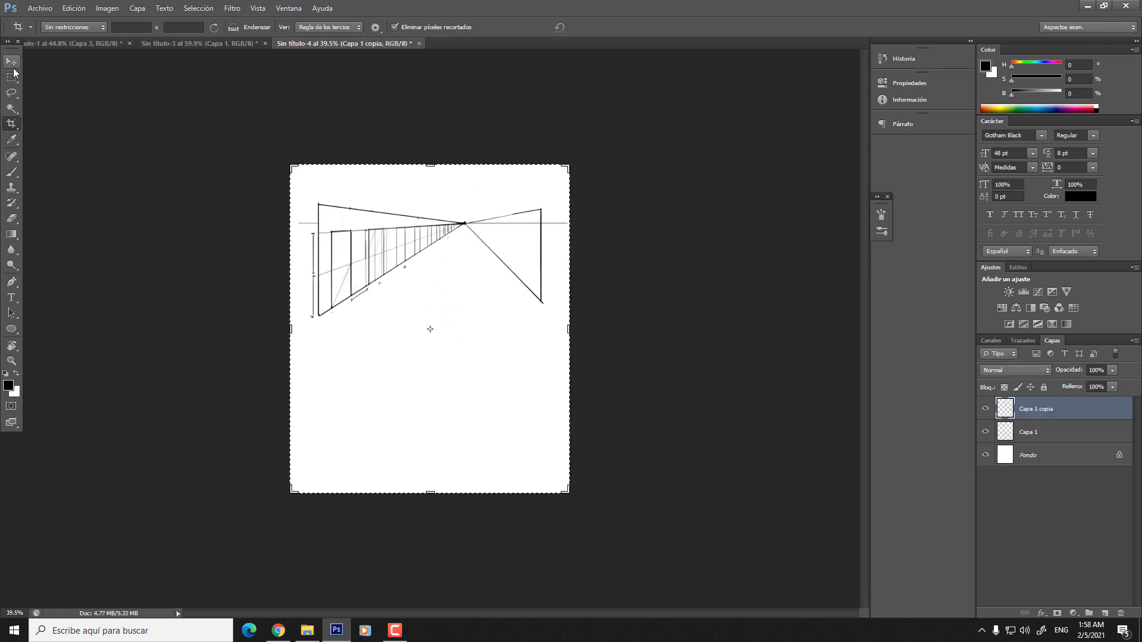
- Select Capa 1, set the foreground colour to red (H 0, S 100, B 100) and lock the layer's transparent pixels
{"action": "left_click", "coordinate": [12, 61]}
{"action": "left_click", "coordinate": [12, 78]}
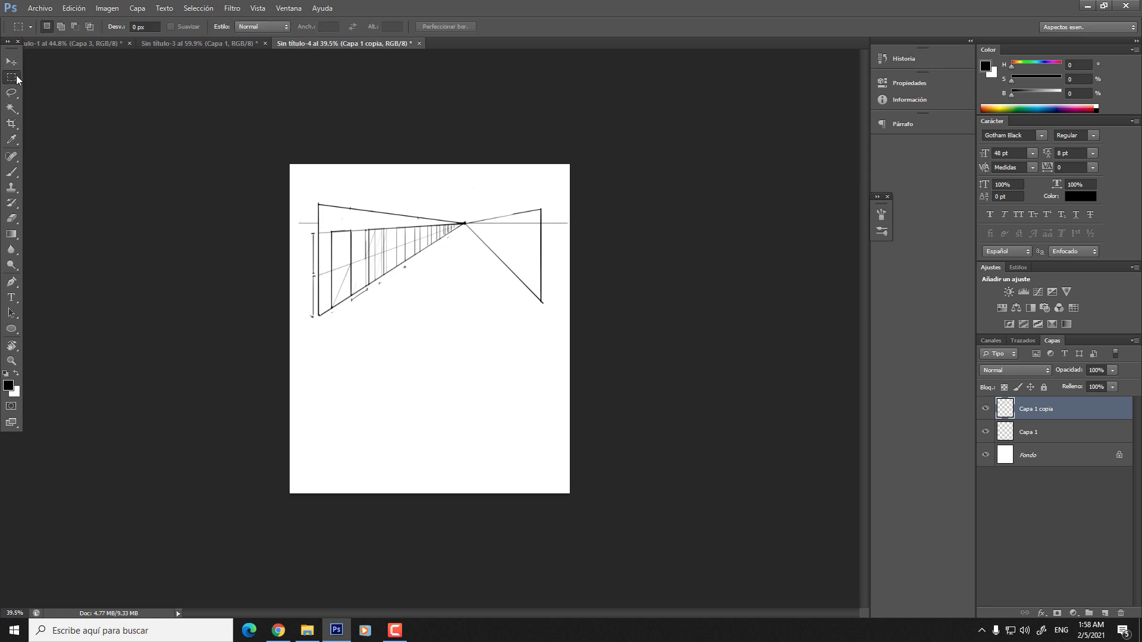
{"action": "left_click", "coordinate": [1024, 433]}
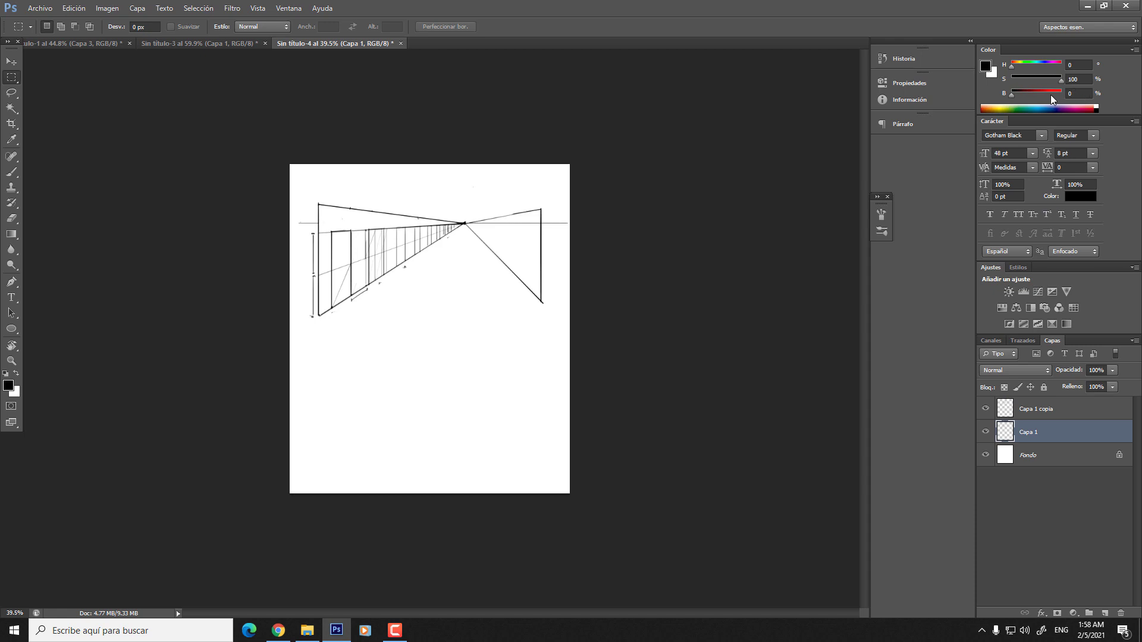
{"action": "left_click_drag", "start_coordinate": [1051, 94], "coordinate": [1062, 94]}
{"action": "left_click", "coordinate": [1004, 387]}
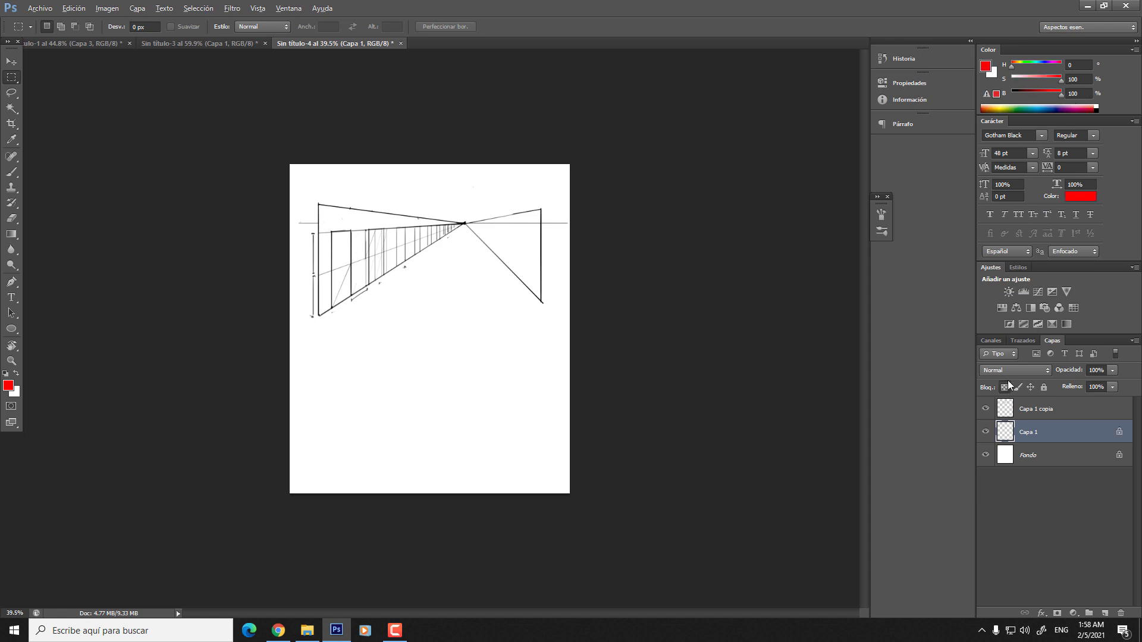
- Recolour all existing lines on Capa 1 by filling them with the red foreground colour
{"action": "key", "text": "alt+BackSpace"}
{"action": "key", "text": "z"}
{"action": "left_click_drag", "start_coordinate": [339, 225], "coordinate": [454, 273]}
{"action": "key", "text": "b"}
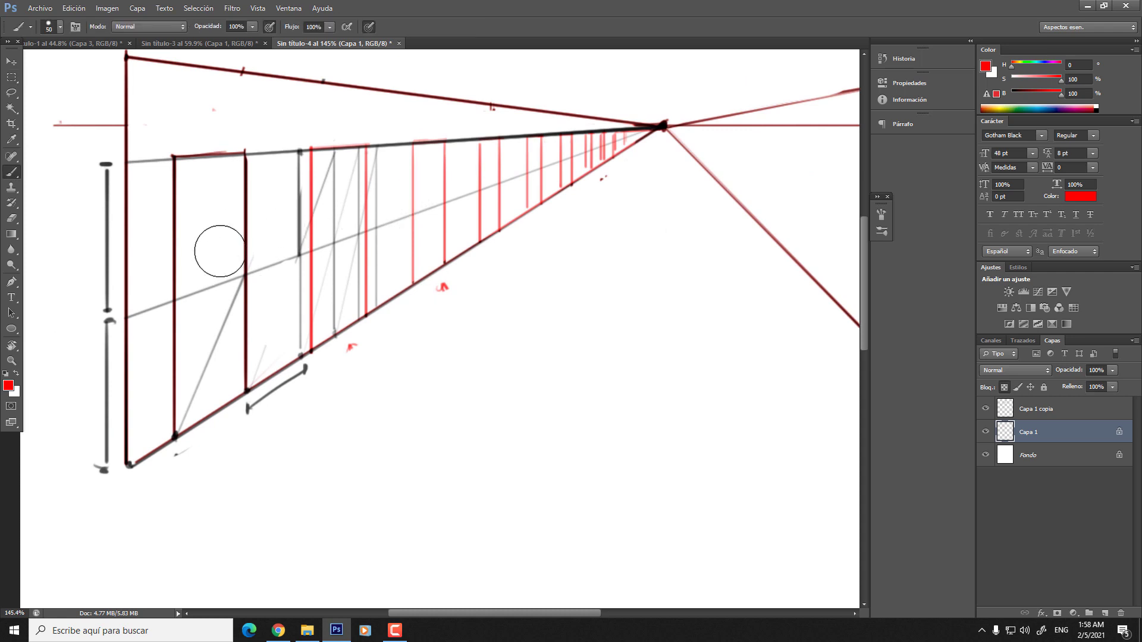
{"action": "left_click", "coordinate": [991, 432]}
{"action": "left_click", "coordinate": [991, 431]}
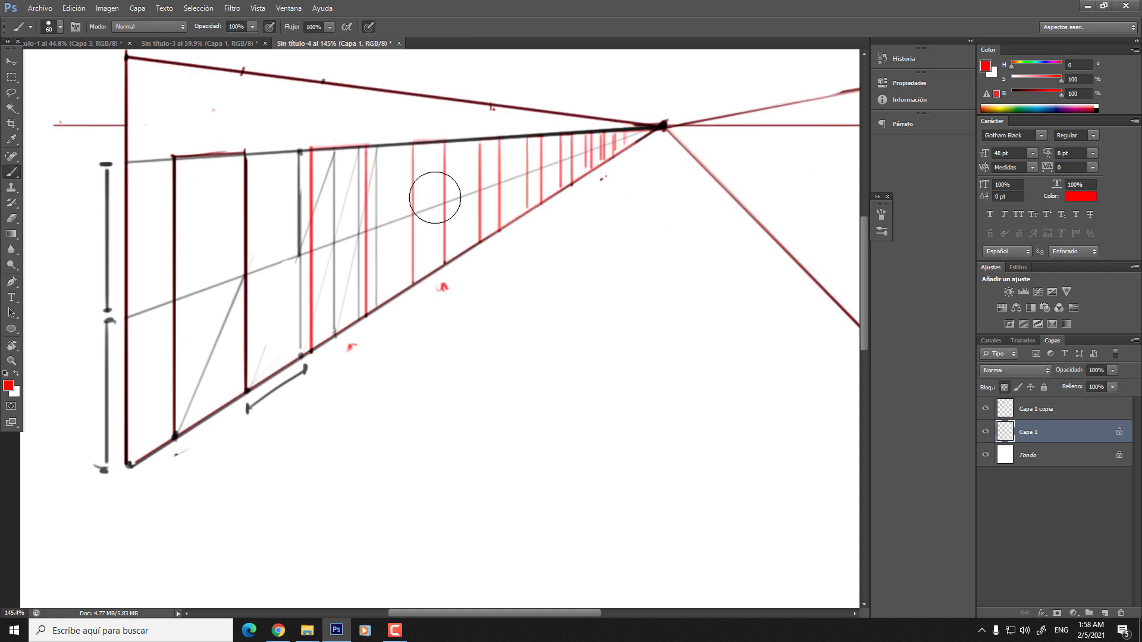
- Unlock the transparent pixels of Capa 1, outline the first door on the left wall with the Lasso and fill it with red
{"action": "key", "text": "bracketright"}
{"action": "key", "text": "bracketright"}
{"action": "key", "text": "bracketright"}
{"action": "left_click", "coordinate": [1005, 388]}
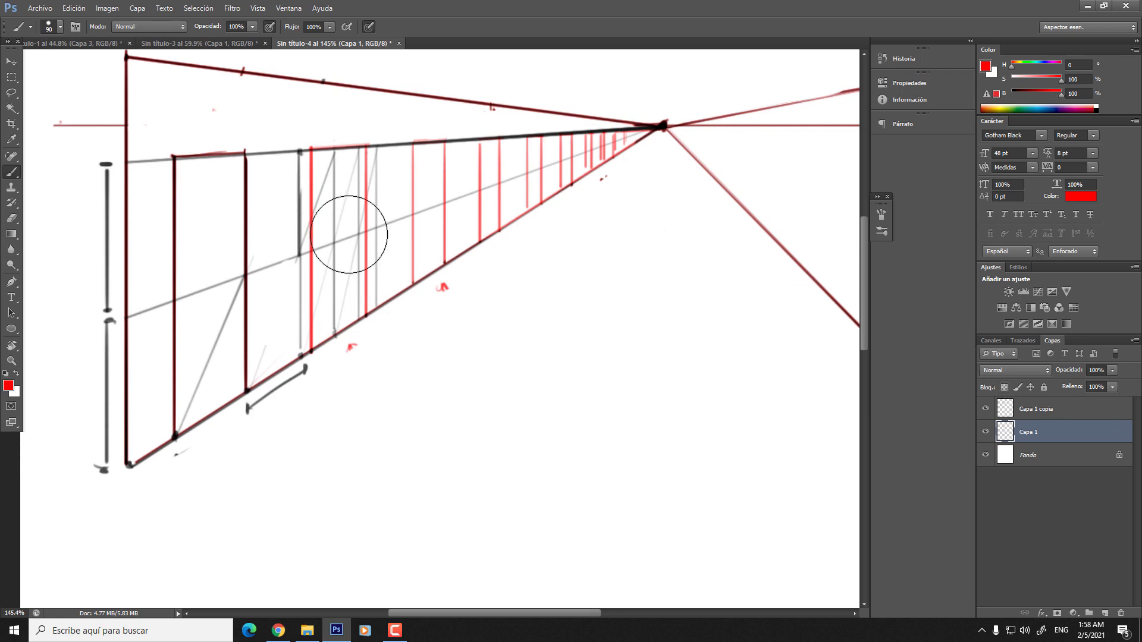
{"action": "left_click", "coordinate": [11, 93]}
{"action": "mouse_move", "coordinate": [174, 158]}
{"action": "left_mouse_down"}
{"action": "mouse_move", "coordinate": [247, 154]}
{"action": "mouse_move", "coordinate": [251, 367]}
{"action": "mouse_move", "coordinate": [247, 391]}
{"action": "mouse_move", "coordinate": [189, 435]}
{"action": "mouse_move", "coordinate": [174, 436]}
{"action": "mouse_move", "coordinate": [174, 408]}
{"action": "left_mouse_up"}
{"action": "key", "text": "alt+BackSpace"}
{"action": "key", "text": "ctrl+d"}
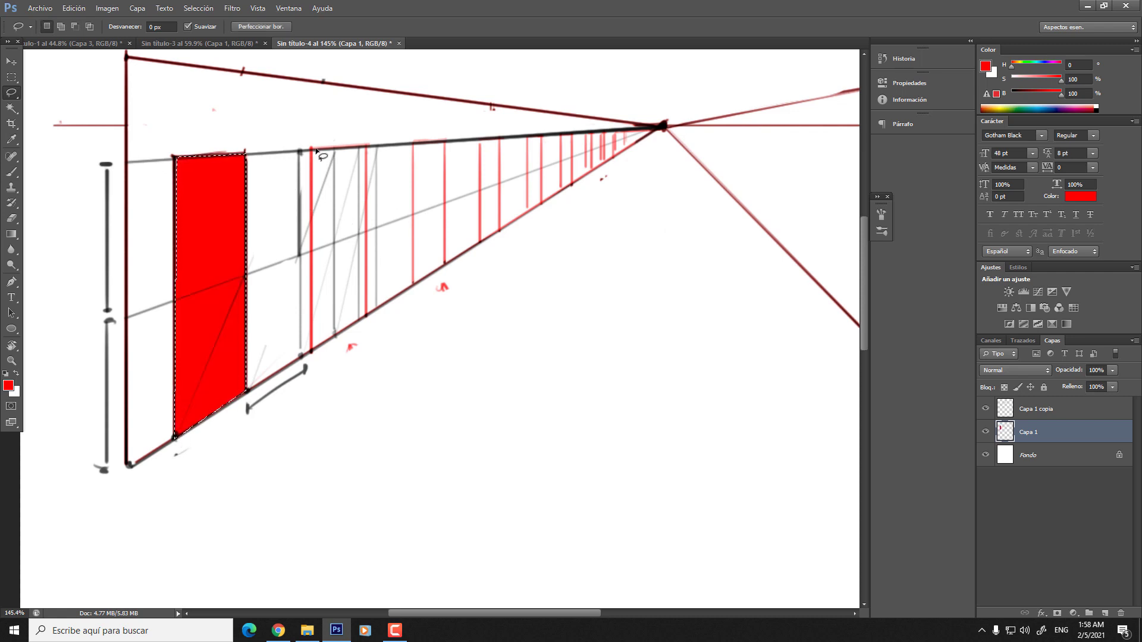
- Outline the second and third doors of the eyeballed version and fill them with red
{"action": "mouse_move", "coordinate": [313, 156]}
{"action": "left_mouse_down"}
{"action": "mouse_move", "coordinate": [301, 310]}
{"action": "mouse_move", "coordinate": [311, 349]}
{"action": "mouse_move", "coordinate": [385, 313]}
{"action": "mouse_move", "coordinate": [367, 315]}
{"action": "mouse_move", "coordinate": [369, 145]}
{"action": "mouse_move", "coordinate": [405, 225]}
{"action": "mouse_move", "coordinate": [414, 284]}
{"action": "mouse_move", "coordinate": [445, 263]}
{"action": "mouse_move", "coordinate": [445, 140]}
{"action": "left_mouse_up"}
{"action": "key", "text": "alt+BackSpace"}
{"action": "key", "text": "ctrl+d"}
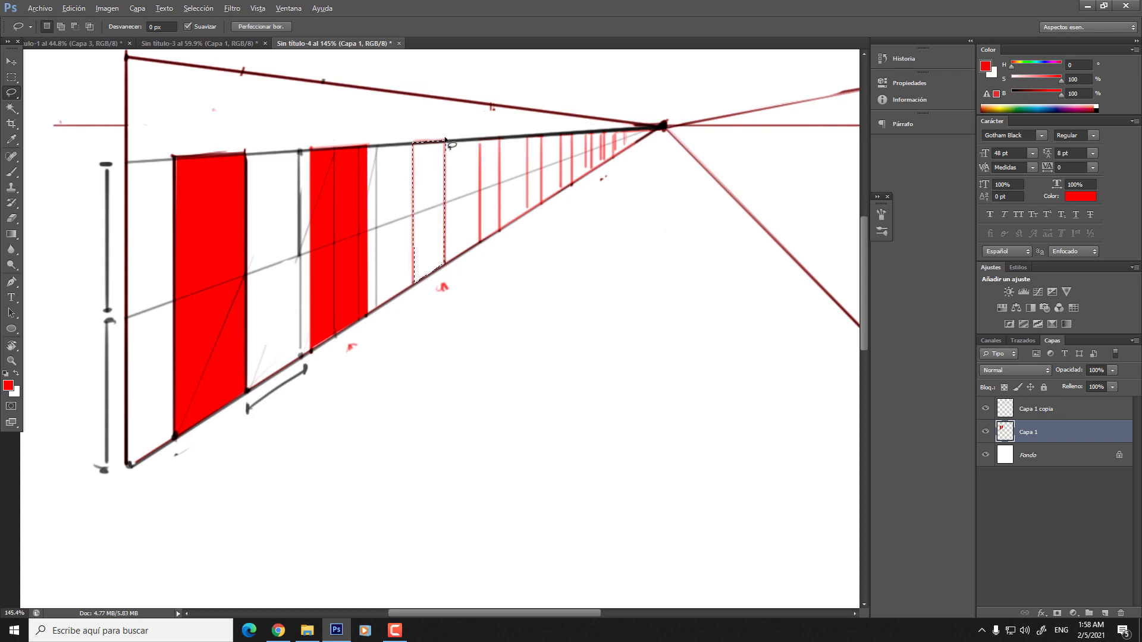
{"action": "key", "text": "alt+BackSpace"}
{"action": "key", "text": "ctrl+d"}
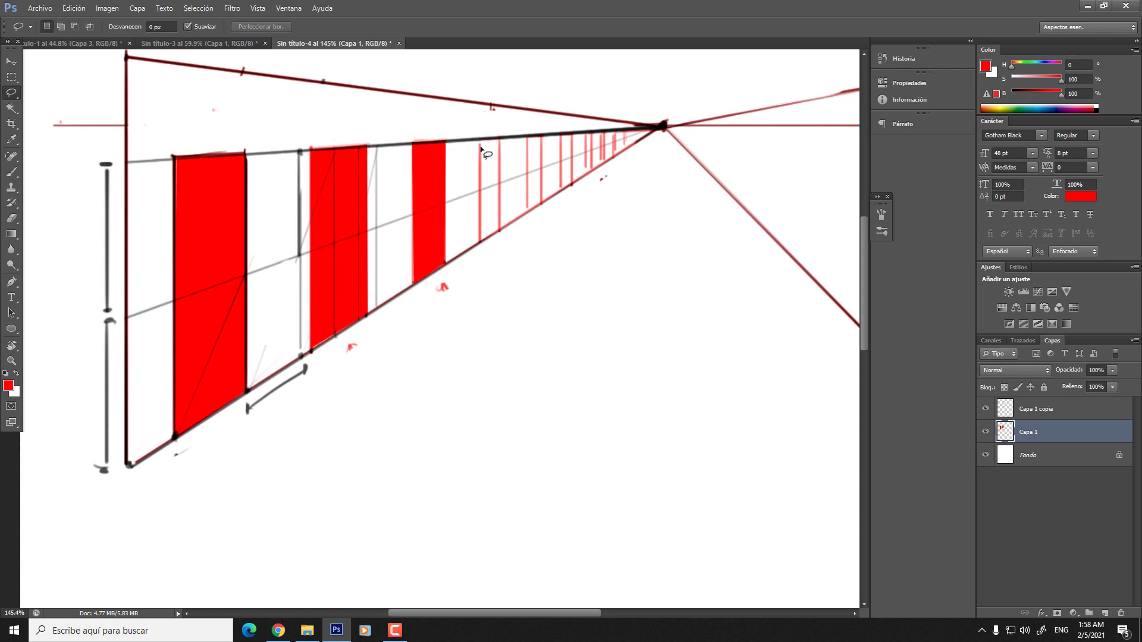
- Outline the narrower fourth and fifth doors on Capa 1 and fill them with red
{"action": "mouse_move", "coordinate": [480, 141]}
{"action": "left_mouse_down"}
{"action": "mouse_move", "coordinate": [480, 241]}
{"action": "mouse_move", "coordinate": [501, 232]}
{"action": "mouse_move", "coordinate": [500, 141]}
{"action": "left_mouse_up"}
{"action": "key", "text": "alt+BackSpace"}
{"action": "key", "text": "ctrl+d"}
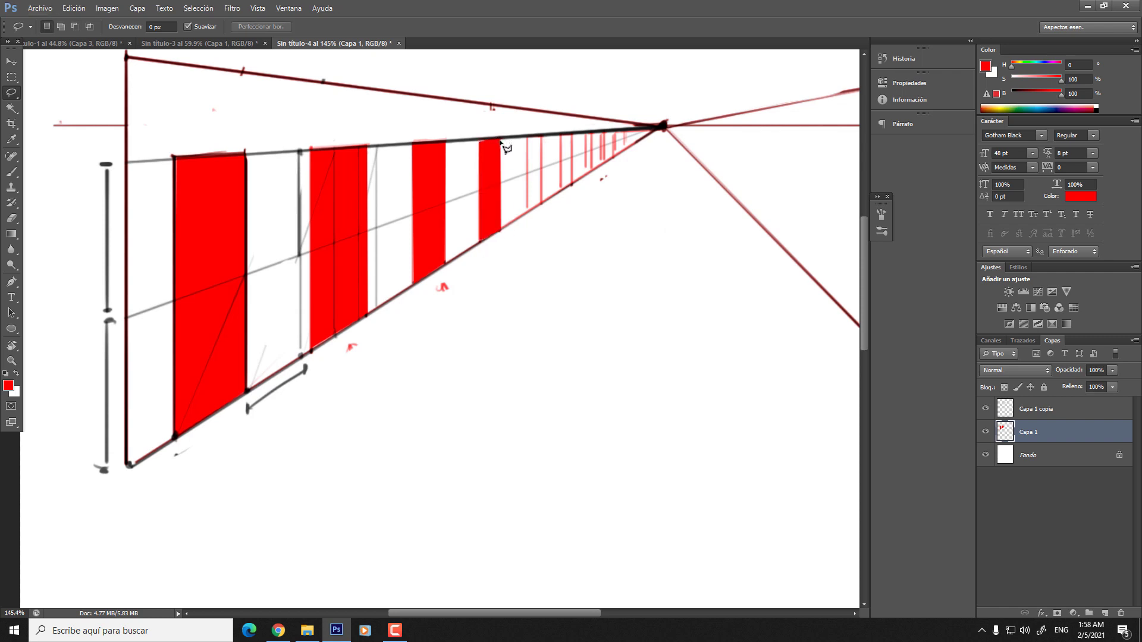
{"action": "key", "text": "z"}
{"action": "left_click_drag", "start_coordinate": [420, 259], "coordinate": [423, 259]}
{"action": "key", "text": "l"}
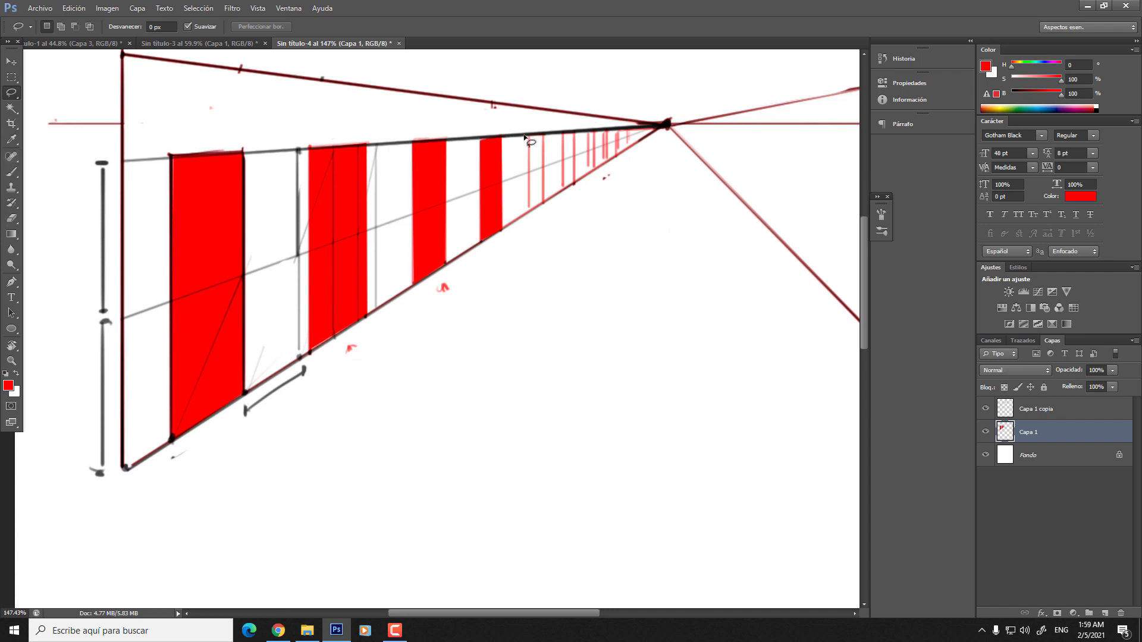
{"action": "mouse_move", "coordinate": [528, 136]}
{"action": "left_mouse_down"}
{"action": "mouse_move", "coordinate": [531, 216]}
{"action": "mouse_move", "coordinate": [544, 202]}
{"action": "mouse_move", "coordinate": [538, 132]}
{"action": "left_mouse_up"}
{"action": "key", "text": "alt+BackSpace"}
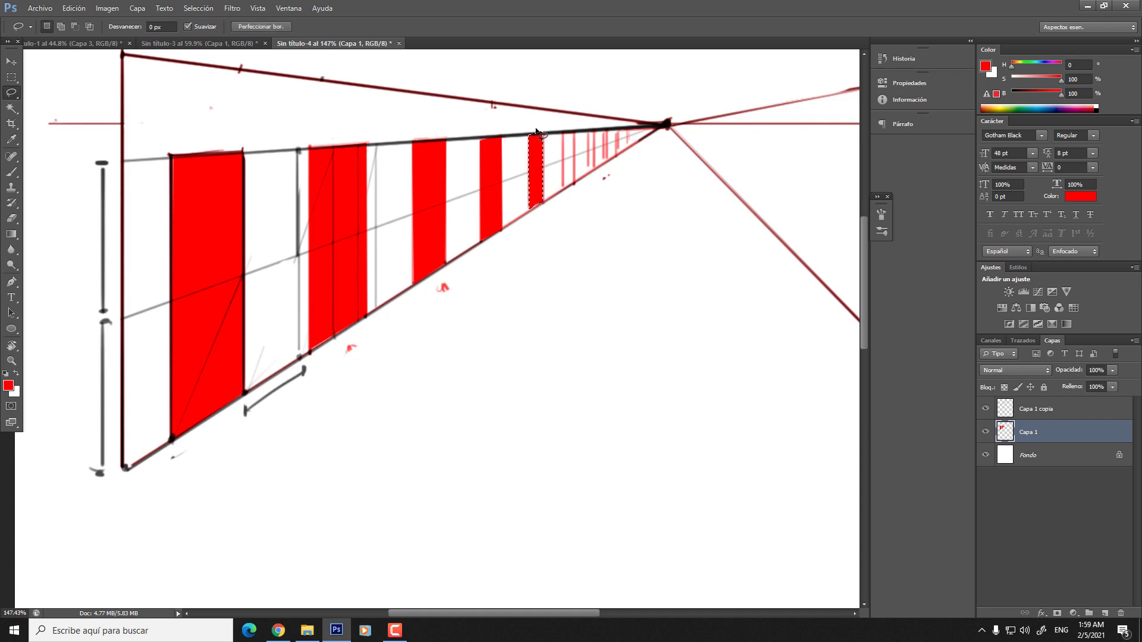
{"action": "key", "text": "ctrl+d"}
- Draw a red arrow with a much smaller brush, pointing up at the base of the fourth door
{"action": "key", "text": "b"}
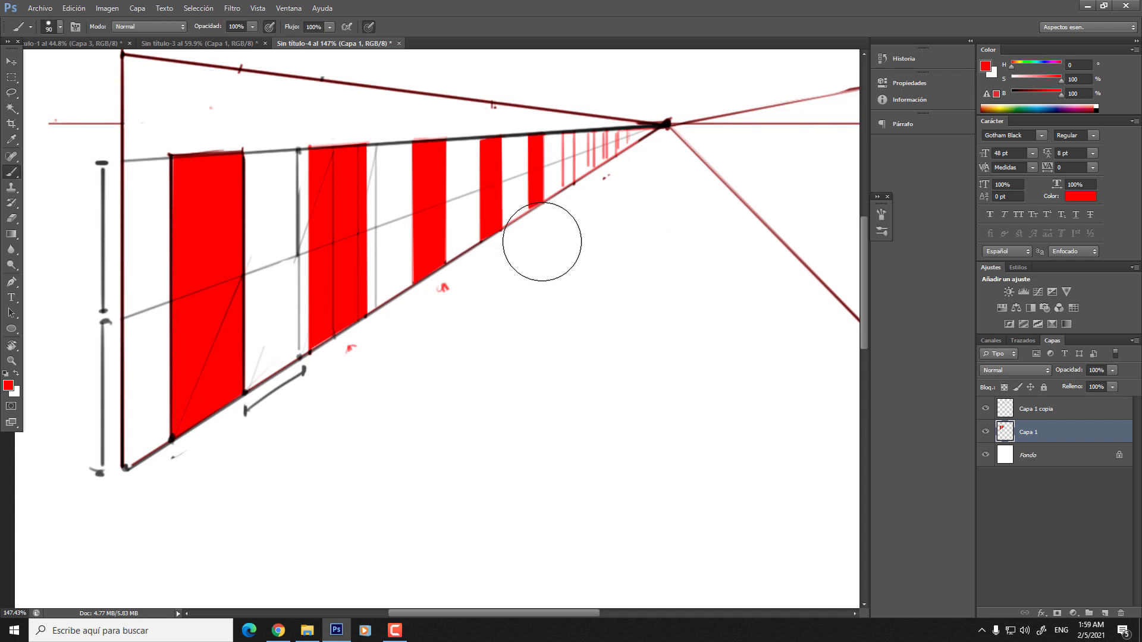
{"action": "key", "text": "bracketleft"}
{"action": "key", "text": "bracketleft"}
{"action": "key", "text": "bracketleft"}
{"action": "key", "text": "bracketleft"}
{"action": "key", "text": "bracketleft"}
{"action": "key", "text": "bracketleft"}
{"action": "key", "text": "bracketleft"}
{"action": "key", "text": "bracketleft"}
{"action": "key", "text": "bracketleft"}
{"action": "key", "text": "bracketleft"}
{"action": "key", "text": "bracketleft"}
{"action": "key", "text": "bracketleft"}
{"action": "key", "text": "bracketleft"}
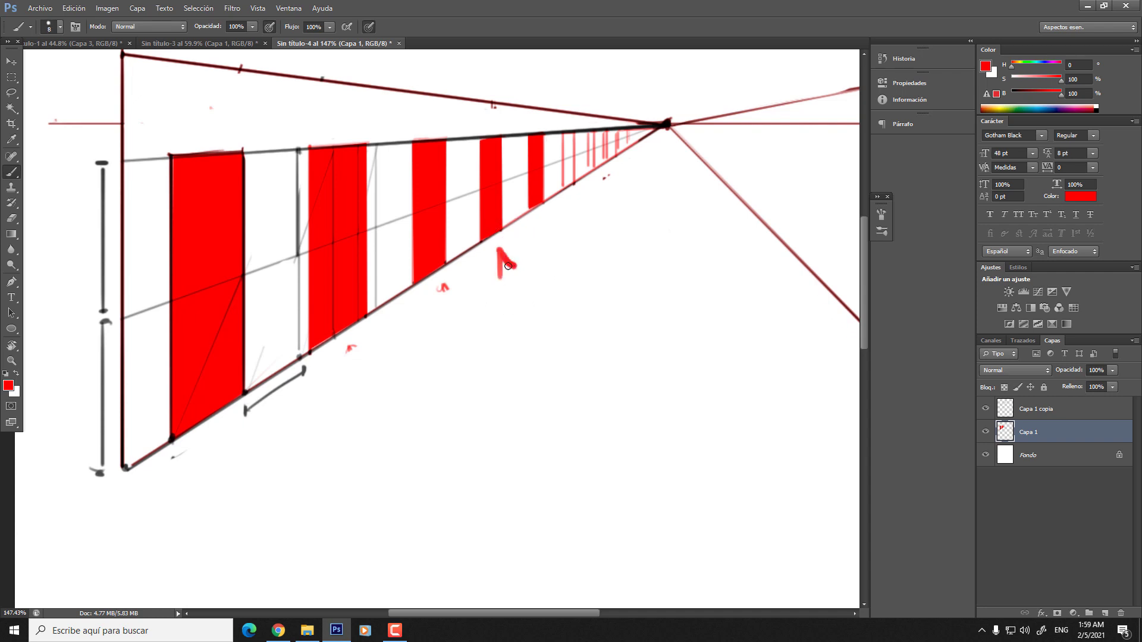
{"action": "mouse_move", "coordinate": [499, 273]}
{"action": "left_mouse_down"}
{"action": "mouse_move", "coordinate": [519, 269]}
{"action": "mouse_move", "coordinate": [536, 342]}
{"action": "left_mouse_up"}
{"action": "left_click_drag", "start_coordinate": [212, 90], "coordinate": [212, 142]}
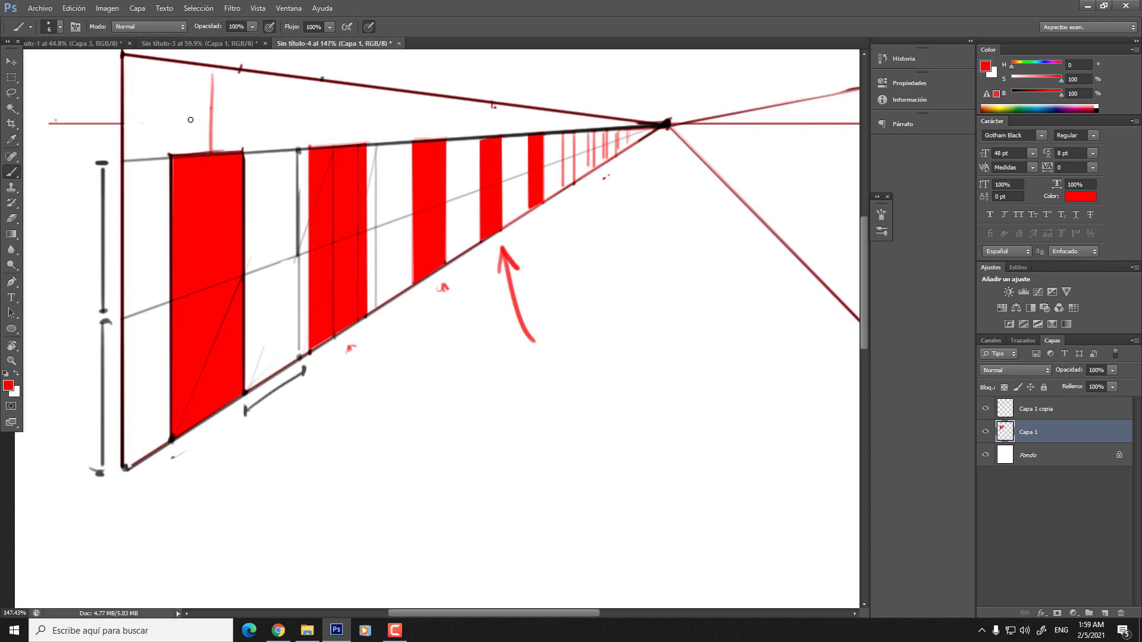
{"action": "key", "text": "ctrl+z"}
{"action": "left_click_drag", "start_coordinate": [365, 384], "coordinate": [370, 340]}
{"action": "key", "text": "ctrl+z"}
{"action": "left_click_drag", "start_coordinate": [359, 422], "coordinate": [357, 328]}
{"action": "key", "text": "ctrl+z"}
- Hide Capa 1, make Capa 1 copia the active layer and reset the foreground colour to black
{"action": "left_click", "coordinate": [985, 432]}
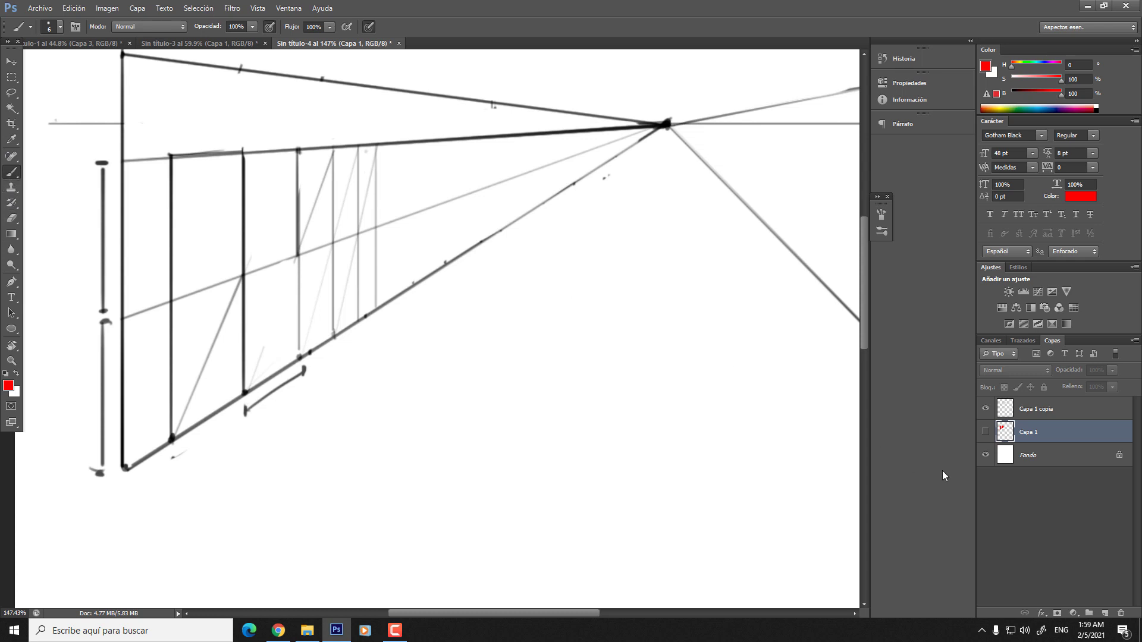
{"action": "left_click", "coordinate": [1005, 411]}
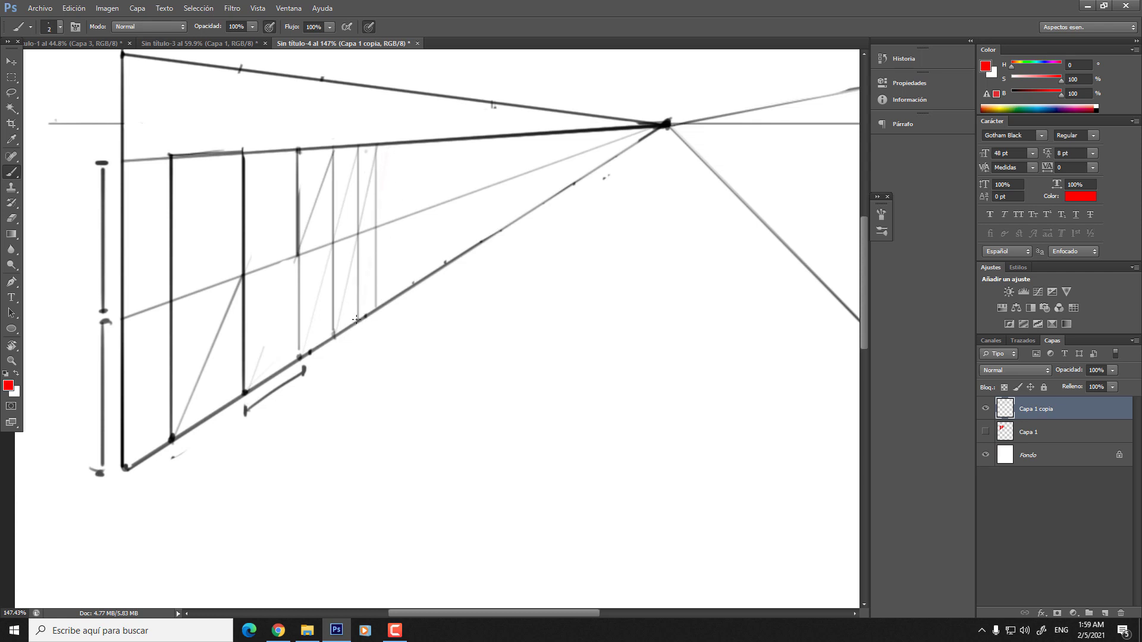
{"action": "key", "text": "d"}
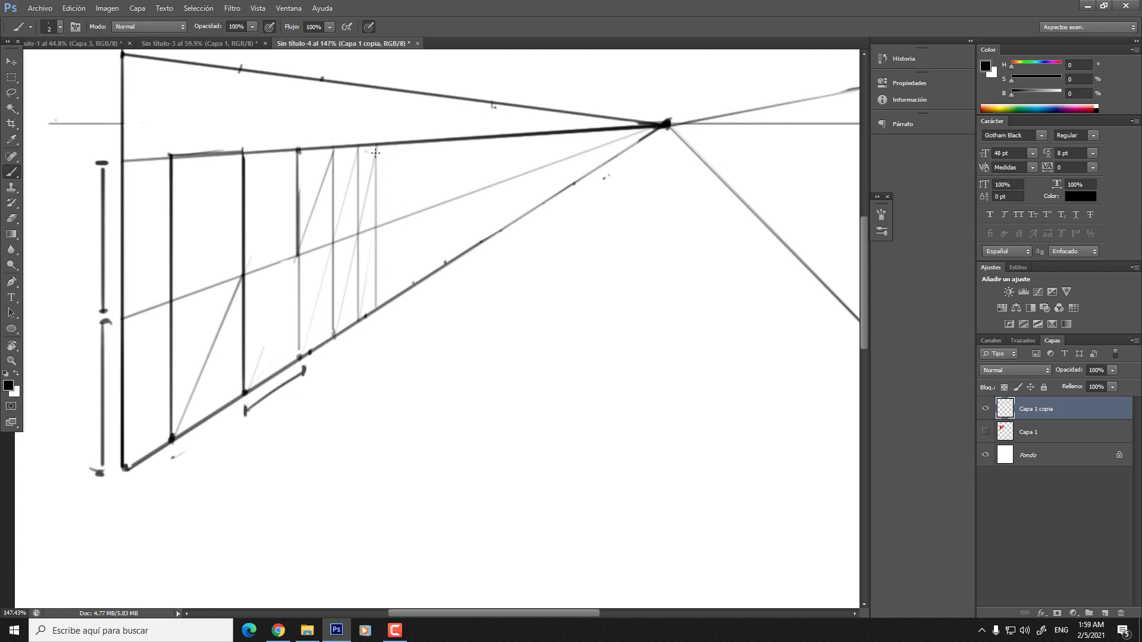
- Draw the next two faint vertical door edges on the left wall, spaced using diagonals through the mid-height line
{"action": "left_click_drag", "start_coordinate": [387, 151], "coordinate": [377, 213]}
{"action": "key", "text": "ctrl+z"}
{"action": "left_click_drag", "start_coordinate": [389, 152], "coordinate": [391, 282]}
{"action": "key", "text": "ctrl+z"}
{"action": "left_click_drag", "start_coordinate": [390, 147], "coordinate": [391, 280]}
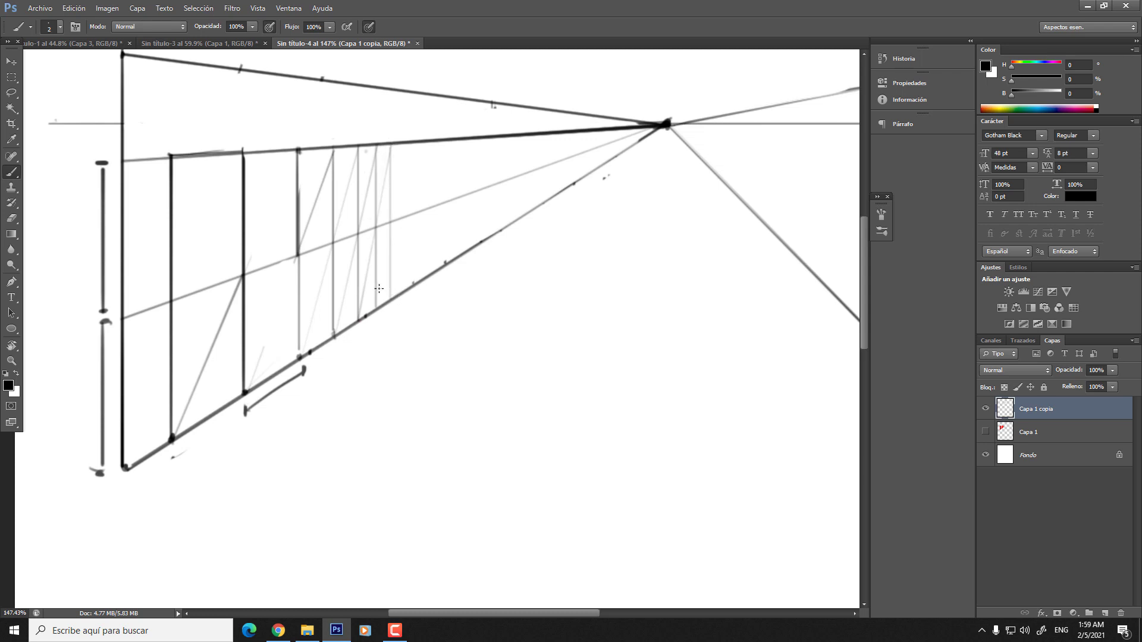
{"action": "left_click_drag", "start_coordinate": [397, 140], "coordinate": [387, 204]}
{"action": "key", "text": "ctrl+z"}
{"action": "left_click_drag", "start_coordinate": [402, 146], "coordinate": [405, 267]}
- Draw another faint diagonal across the mid-height line and the vertical door edge it determines
{"action": "left_click_drag", "start_coordinate": [407, 142], "coordinate": [395, 262]}
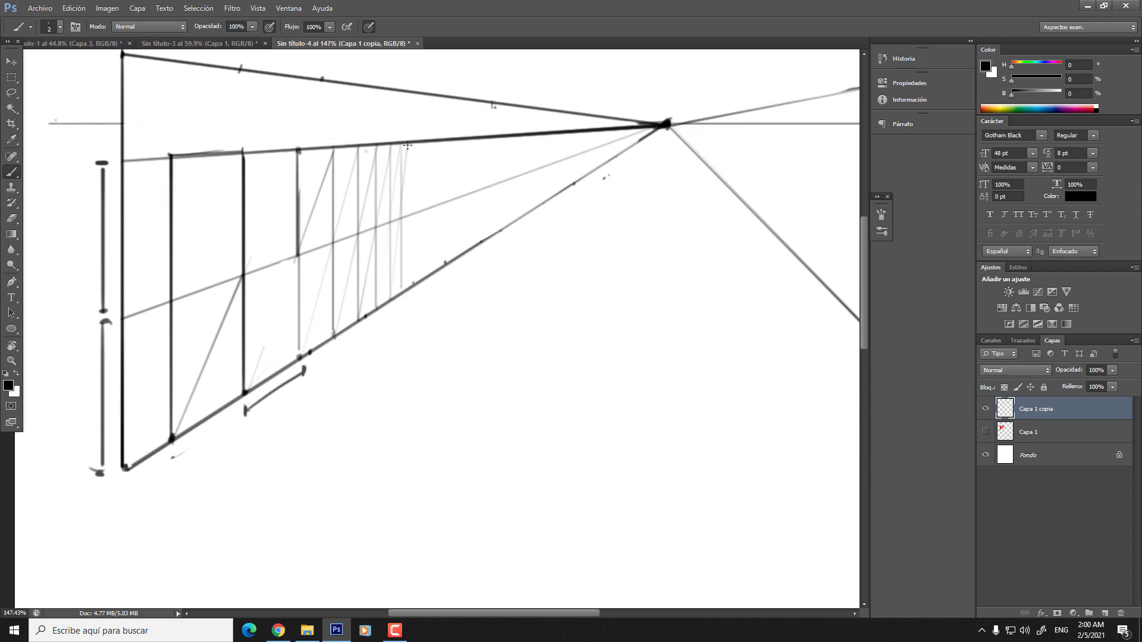
{"action": "key", "text": "ctrl+z"}
{"action": "left_click_drag", "start_coordinate": [416, 144], "coordinate": [401, 246]}
{"action": "key", "text": "ctrl+z"}
{"action": "left_click_drag", "start_coordinate": [410, 143], "coordinate": [401, 209]}
{"action": "left_click_drag", "start_coordinate": [412, 141], "coordinate": [415, 277]}
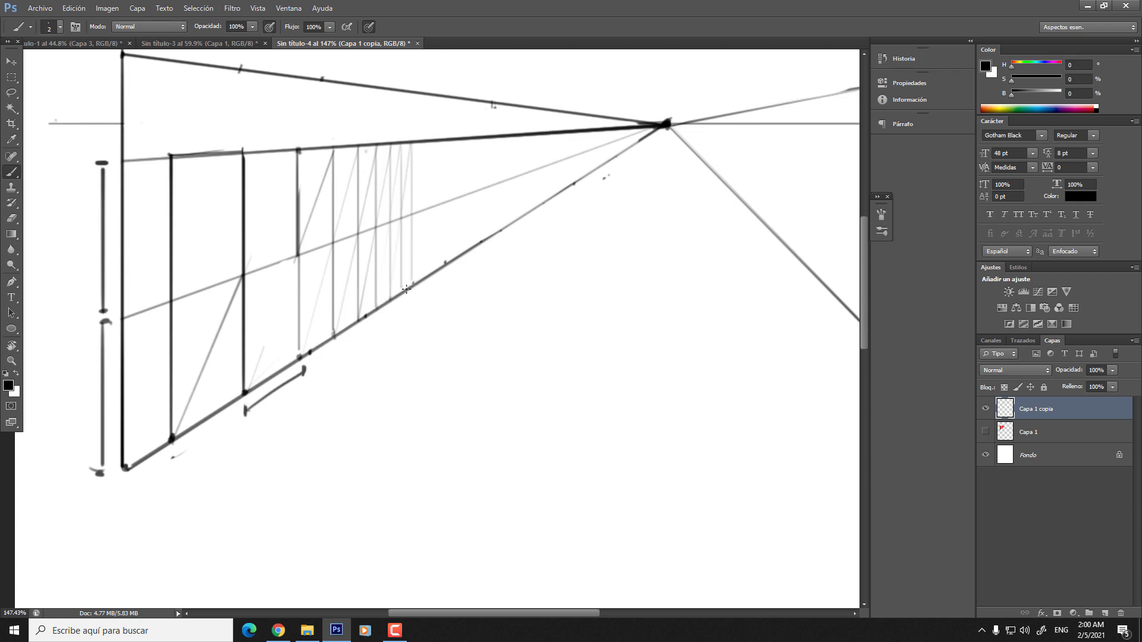
- Continue the faint diagonals and closely spaced vertical door edges further toward the vanishing point
{"action": "left_click_drag", "start_coordinate": [420, 142], "coordinate": [415, 282]}
{"action": "left_click_drag", "start_coordinate": [424, 191], "coordinate": [425, 275]}
{"action": "key", "text": "ctrl+z"}
{"action": "left_click_drag", "start_coordinate": [426, 144], "coordinate": [424, 275]}
{"action": "key", "text": "ctrl+z"}
{"action": "left_click_drag", "start_coordinate": [426, 145], "coordinate": [426, 271]}
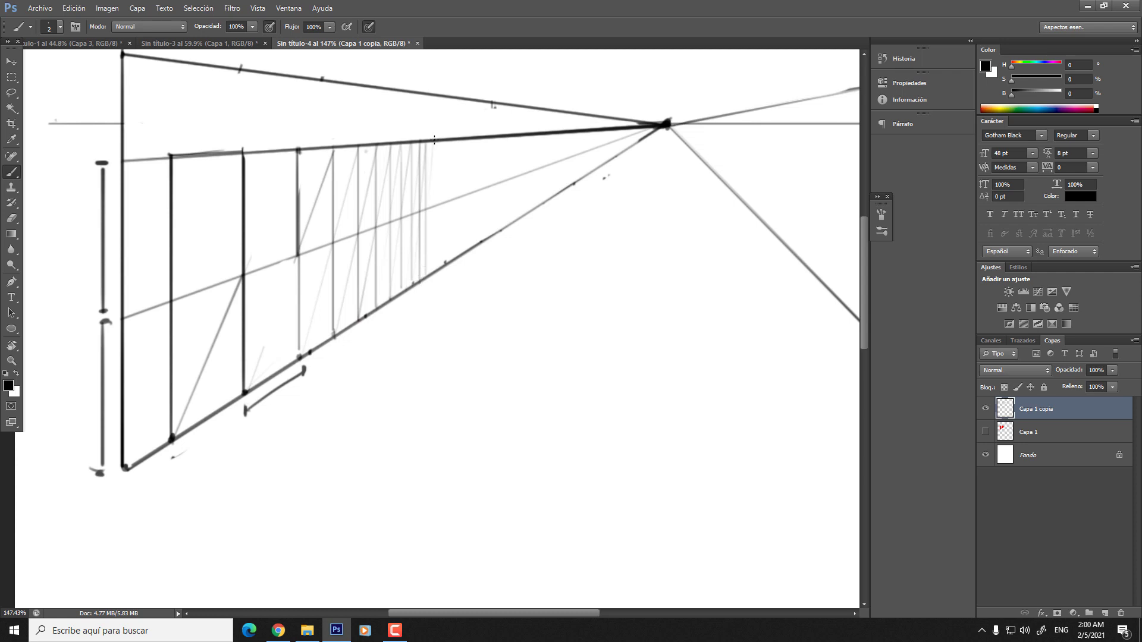
{"action": "left_click_drag", "start_coordinate": [431, 147], "coordinate": [429, 269]}
{"action": "key", "text": "ctrl+z"}
{"action": "left_click_drag", "start_coordinate": [434, 147], "coordinate": [430, 269]}
- Outline the first door on Capa 1 copia with the Lasso and fill it with grey (H 0, S 0, B 64)
{"action": "key", "text": "ctrl+space"}
{"action": "left_click_drag", "start_coordinate": [432, 178], "coordinate": [401, 135]}
{"action": "left_click_drag", "start_coordinate": [424, 199], "coordinate": [450, 207]}
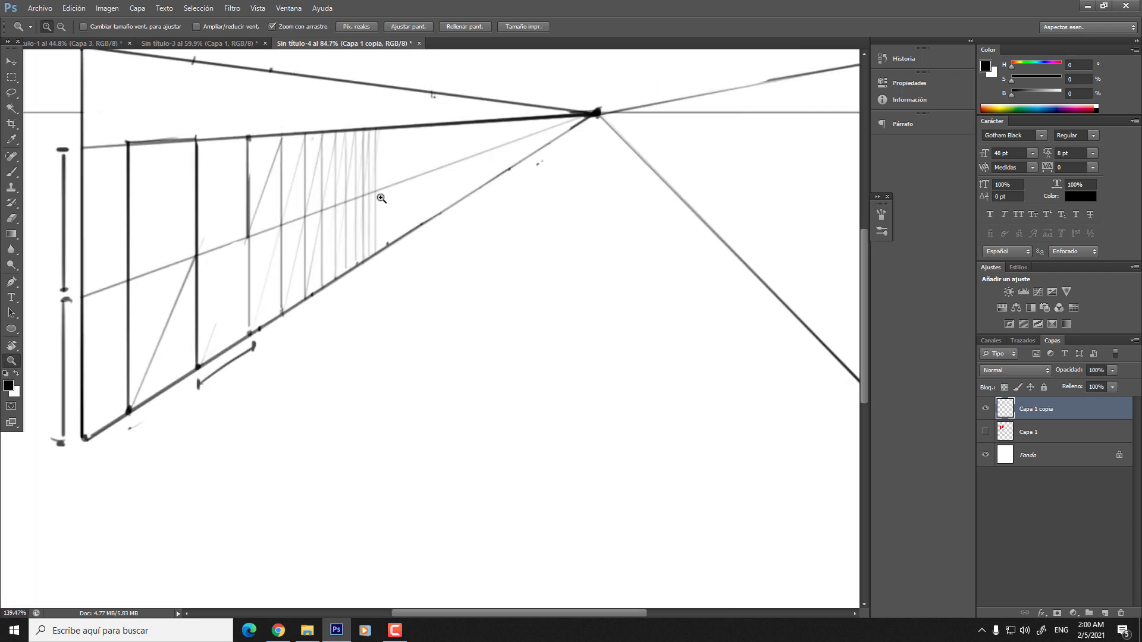
{"action": "key", "text": "]"}
{"action": "left_click", "coordinate": [11, 92]}
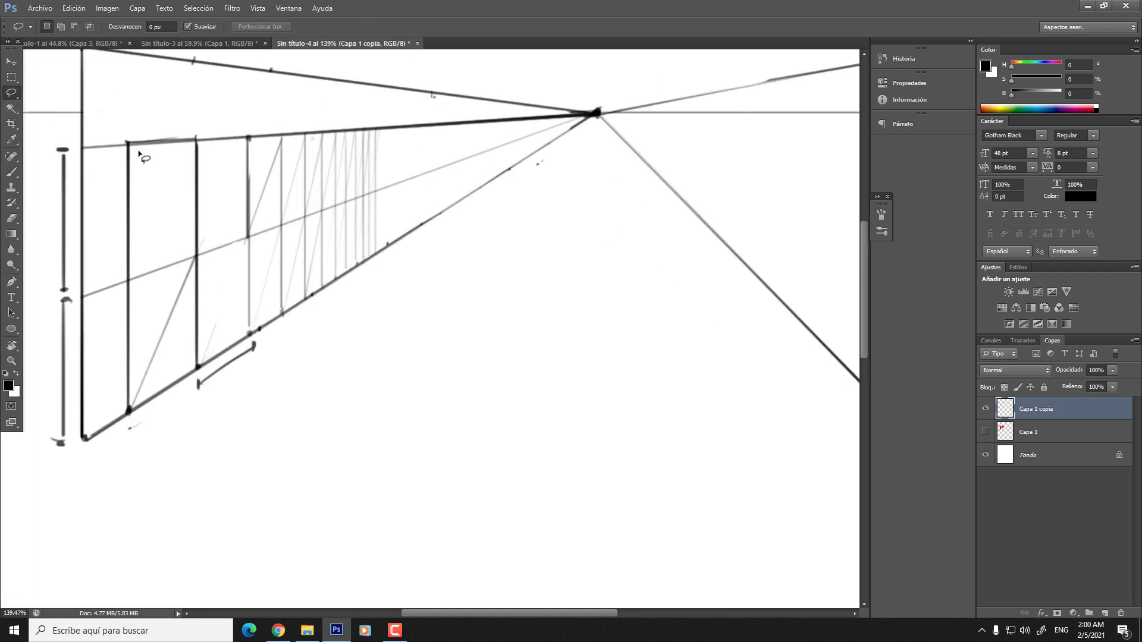
{"action": "mouse_move", "coordinate": [199, 151]}
{"action": "left_mouse_down"}
{"action": "mouse_move", "coordinate": [133, 148]}
{"action": "mouse_move", "coordinate": [196, 145]}
{"action": "mouse_move", "coordinate": [208, 373]}
{"action": "mouse_move", "coordinate": [132, 419]}
{"action": "mouse_move", "coordinate": [132, 385]}
{"action": "left_mouse_up"}
{"action": "key", "text": "alt+BackSpace"}
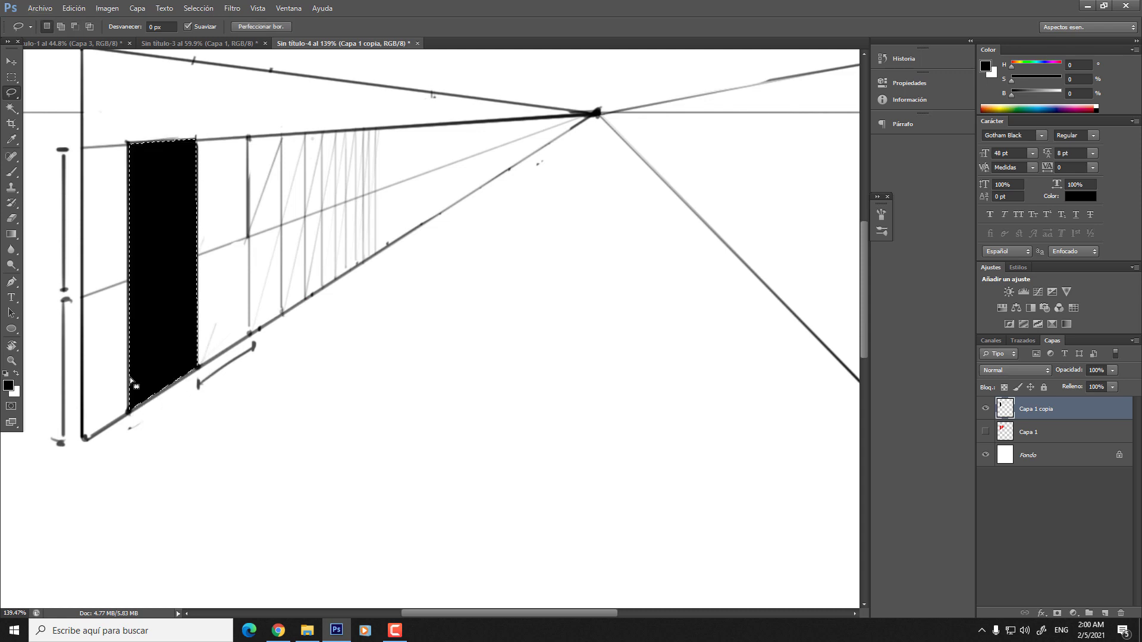
{"action": "key", "text": "ctrl+z"}
{"action": "left_click_drag", "start_coordinate": [1032, 94], "coordinate": [1037, 87]}
{"action": "key", "text": "alt+BackSpace"}
{"action": "key", "text": "ctrl+d"}
- Outline the second and third constructed doors and fill them with the same grey
{"action": "mouse_move", "coordinate": [240, 185]}
{"action": "left_mouse_down"}
{"action": "mouse_move", "coordinate": [217, 173]}
{"action": "mouse_move", "coordinate": [254, 343]}
{"action": "mouse_move", "coordinate": [289, 321]}
{"action": "mouse_move", "coordinate": [283, 133]}
{"action": "left_mouse_up"}
{"action": "key", "text": "ctrl+z"}
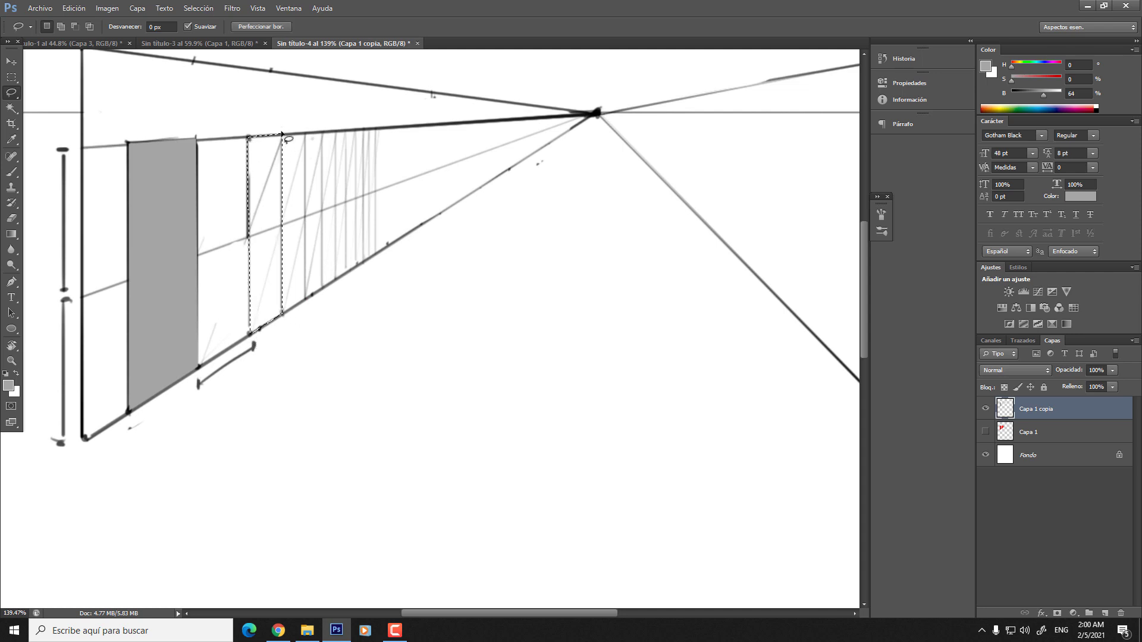
{"action": "key", "text": "alt+BackSpace"}
{"action": "key", "text": "ctrl+d"}
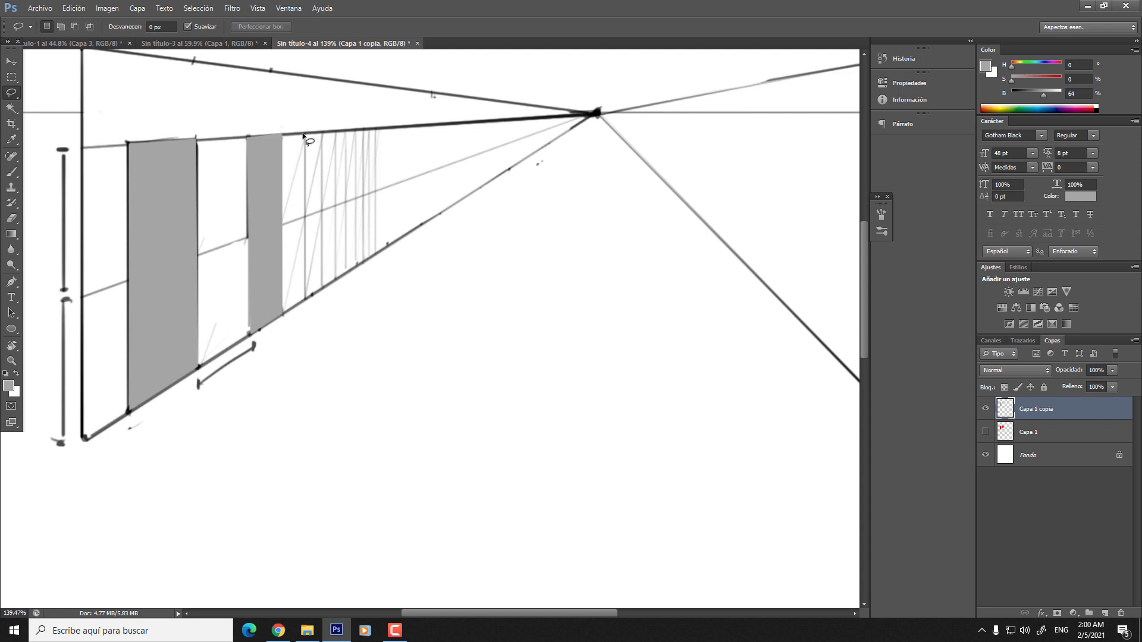
{"action": "mouse_move", "coordinate": [307, 141]}
{"action": "left_mouse_down"}
{"action": "mouse_move", "coordinate": [305, 298]}
{"action": "mouse_move", "coordinate": [327, 285]}
{"action": "mouse_move", "coordinate": [321, 137]}
{"action": "left_mouse_up"}
{"action": "key", "text": "alt+BackSpace"}
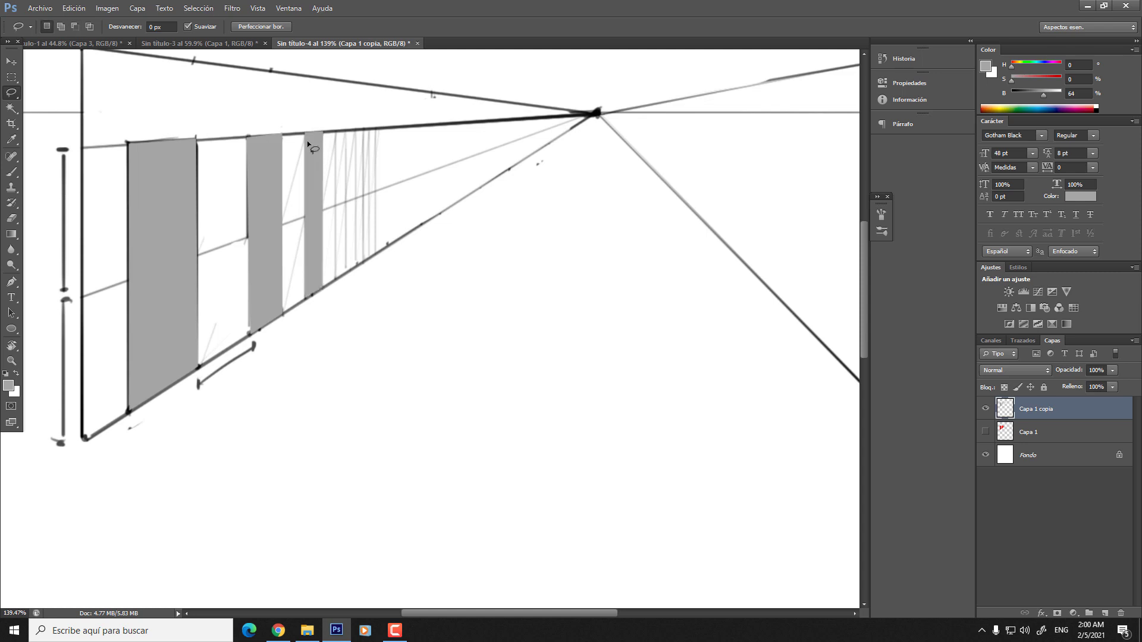
{"action": "key", "text": "ctrl+d"}
- Outline the narrow fourth constructed door with the Lasso and fill it with grey
{"action": "left_click_drag", "start_coordinate": [333, 133], "coordinate": [339, 280]}
{"action": "mouse_move", "coordinate": [336, 132]}
{"action": "left_mouse_down"}
{"action": "mouse_move", "coordinate": [341, 279]}
{"action": "mouse_move", "coordinate": [348, 129]}
{"action": "mouse_move", "coordinate": [343, 262]}
{"action": "left_mouse_up"}
{"action": "left_click", "coordinate": [336, 131]}
{"action": "mouse_move", "coordinate": [336, 131]}
{"action": "left_mouse_down"}
{"action": "mouse_move", "coordinate": [336, 278]}
{"action": "mouse_move", "coordinate": [346, 274]}
{"action": "mouse_move", "coordinate": [340, 139]}
{"action": "mouse_move", "coordinate": [354, 269]}
{"action": "mouse_move", "coordinate": [337, 281]}
{"action": "mouse_move", "coordinate": [332, 129]}
{"action": "left_mouse_up"}
{"action": "left_click", "coordinate": [347, 132]}
{"action": "key", "text": "alt+BackSpace"}
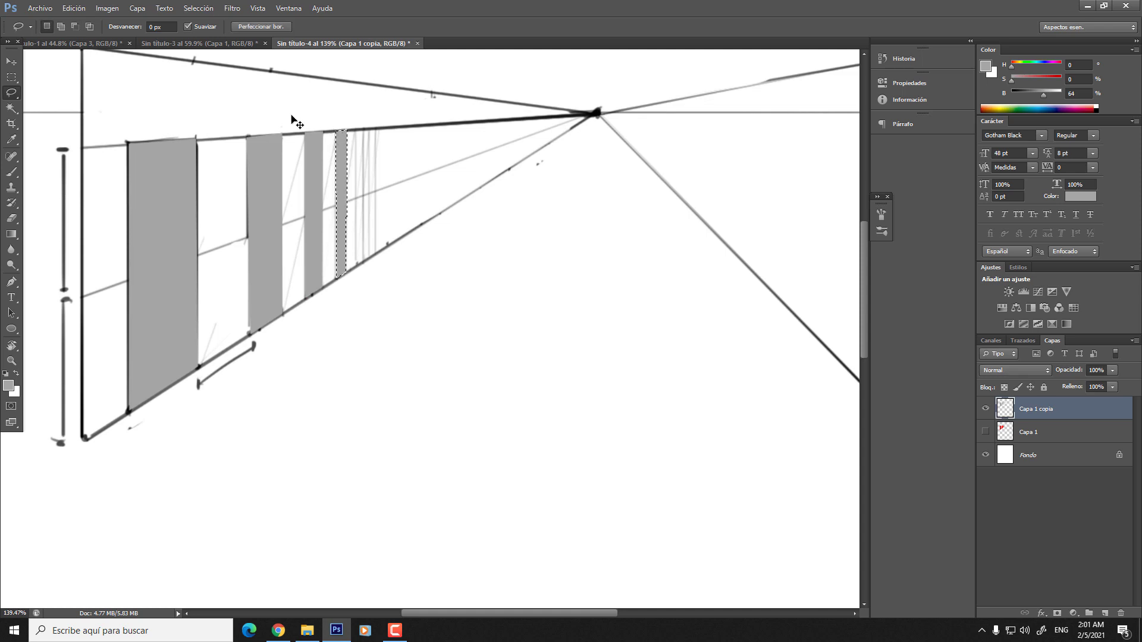
{"action": "key", "text": "ctrl+d"}
- Outline the fifth and sixth constructed doors and fill them with grey
{"action": "mouse_move", "coordinate": [360, 201]}
{"action": "left_mouse_down"}
{"action": "mouse_move", "coordinate": [357, 266]}
{"action": "mouse_move", "coordinate": [366, 129]}
{"action": "left_mouse_up"}
{"action": "key", "text": "alt+BackSpace"}
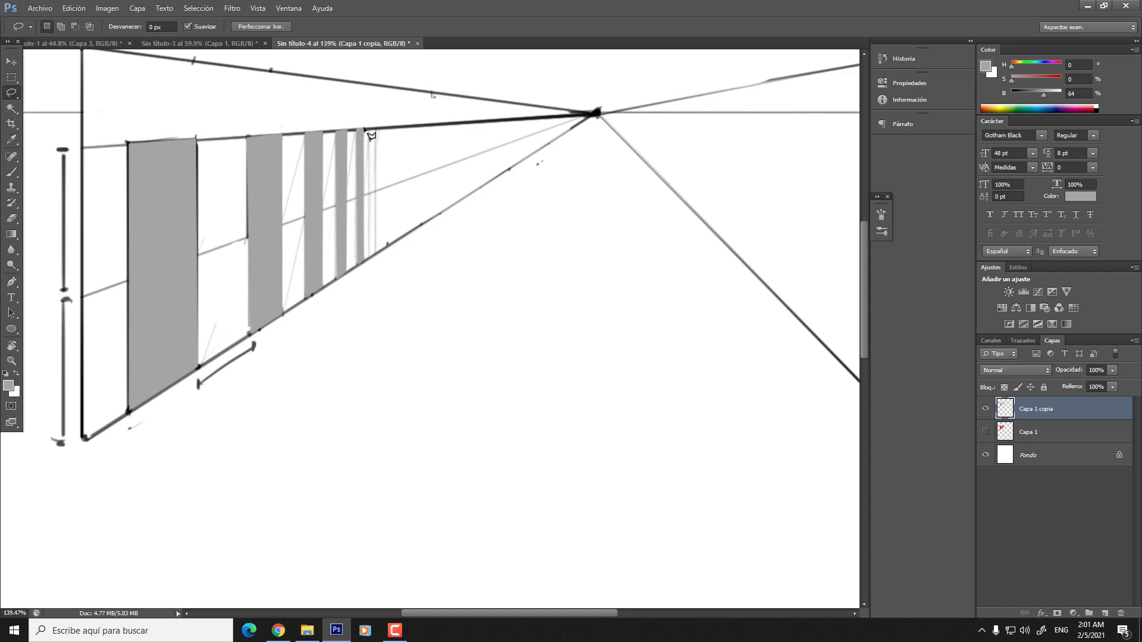
{"action": "key", "text": "ctrl+d"}
{"action": "mouse_move", "coordinate": [368, 131]}
{"action": "left_mouse_down"}
{"action": "mouse_move", "coordinate": [370, 262]}
{"action": "mouse_move", "coordinate": [375, 132]}
{"action": "mouse_move", "coordinate": [357, 203]}
{"action": "mouse_move", "coordinate": [393, 257]}
{"action": "mouse_move", "coordinate": [440, 265]}
{"action": "left_mouse_up"}
{"action": "key", "text": "alt+BackSpace"}
{"action": "key", "text": "ctrl+d"}
- Paint the seventh constructed door as a thin grey vertical bar with a small brush
{"action": "key", "text": "z"}
{"action": "key", "text": "b"}
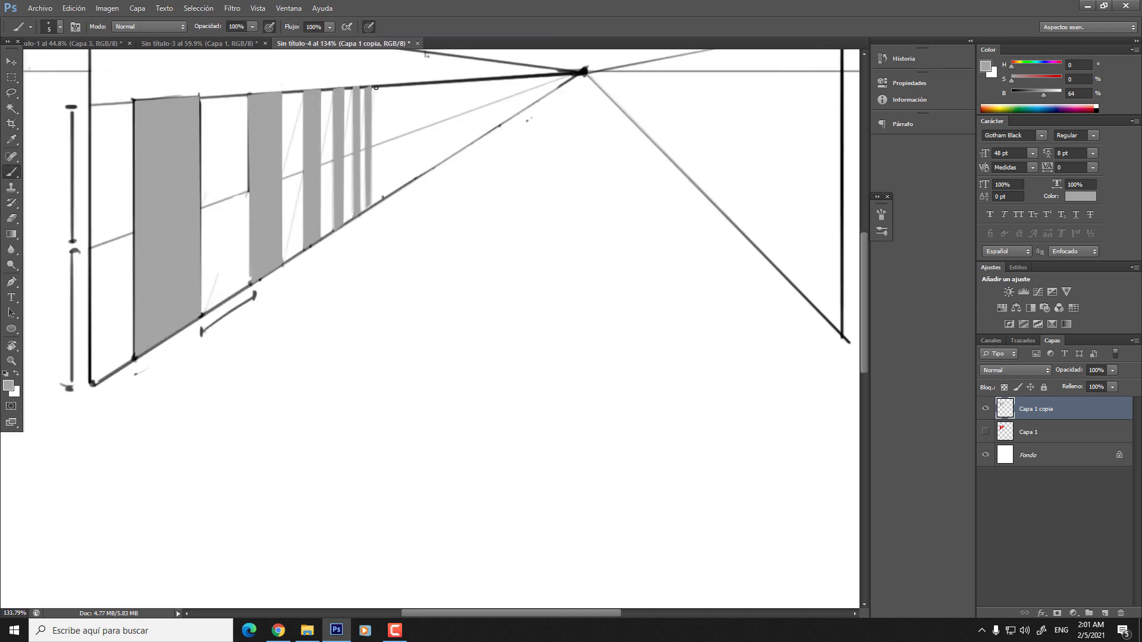
{"action": "left_click_drag", "start_coordinate": [376, 88], "coordinate": [377, 216]}
{"action": "key", "text": "ctrl+z"}
{"action": "key", "text": "bracketright"}
{"action": "key", "text": "bracketright"}
{"action": "left_click_drag", "start_coordinate": [377, 87], "coordinate": [379, 188]}
{"action": "left_click_drag", "start_coordinate": [378, 87], "coordinate": [378, 180]}
- Brush a few thinner grey strokes for the door and guide lines just beyond the seventh door
{"action": "left_click_drag", "start_coordinate": [383, 86], "coordinate": [381, 200]}
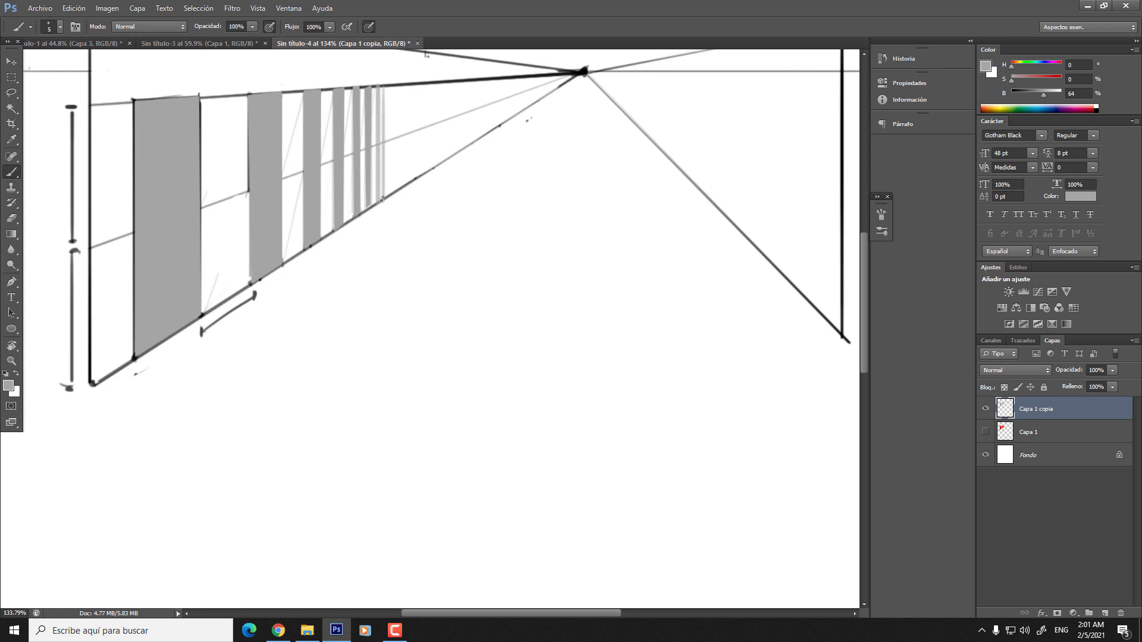
{"action": "key", "text": "ctrl+z"}
{"action": "key", "text": "bracketleft"}
{"action": "left_click_drag", "start_coordinate": [382, 88], "coordinate": [383, 187]}
{"action": "left_click_drag", "start_coordinate": [388, 87], "coordinate": [383, 198]}
{"action": "key", "text": "ctrl+z"}
{"action": "left_click_drag", "start_coordinate": [384, 90], "coordinate": [385, 194]}
{"action": "left_click_drag", "start_coordinate": [389, 85], "coordinate": [385, 192]}
{"action": "key", "text": "ctrl+z"}
{"action": "mouse_move", "coordinate": [386, 86]}
{"action": "left_mouse_down"}
{"action": "mouse_move", "coordinate": [385, 187]}
{"action": "mouse_move", "coordinate": [399, 173]}
{"action": "mouse_move", "coordinate": [404, 95]}
{"action": "mouse_move", "coordinate": [418, 155]}
{"action": "left_mouse_up"}
- Paint a series of progressively shorter grey vertical bars toward the vanishing point for the remaining distant doors
{"action": "scroll", "coordinate": [444, 152], "scroll_direction": "down", "scroll_amount": 5}
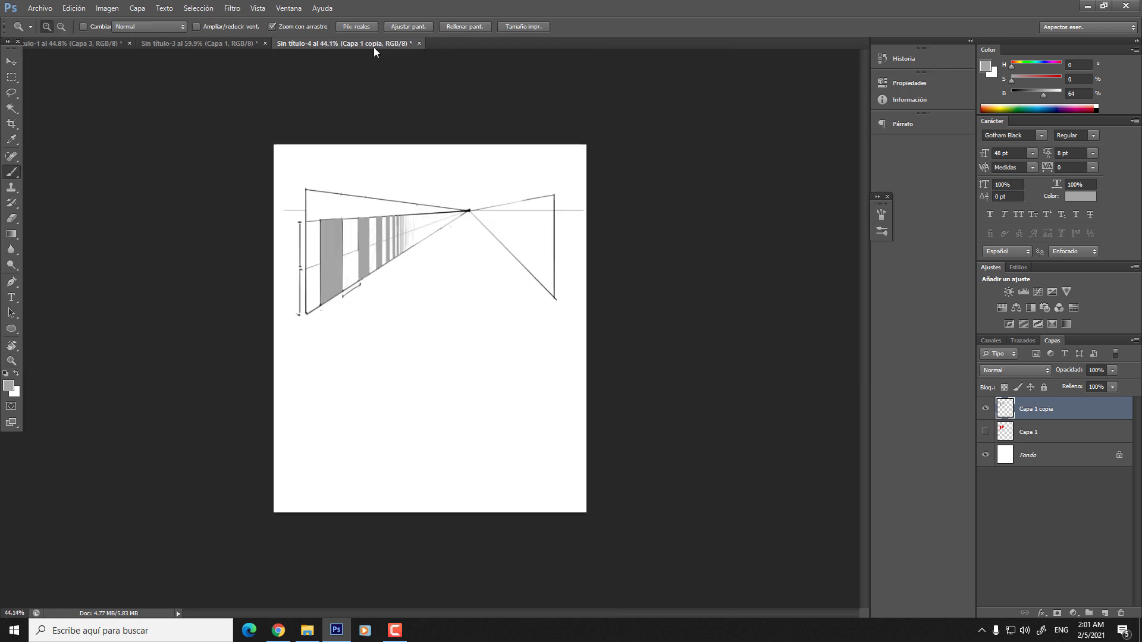
{"action": "scroll", "coordinate": [383, 280], "scroll_direction": "up", "scroll_amount": 4}
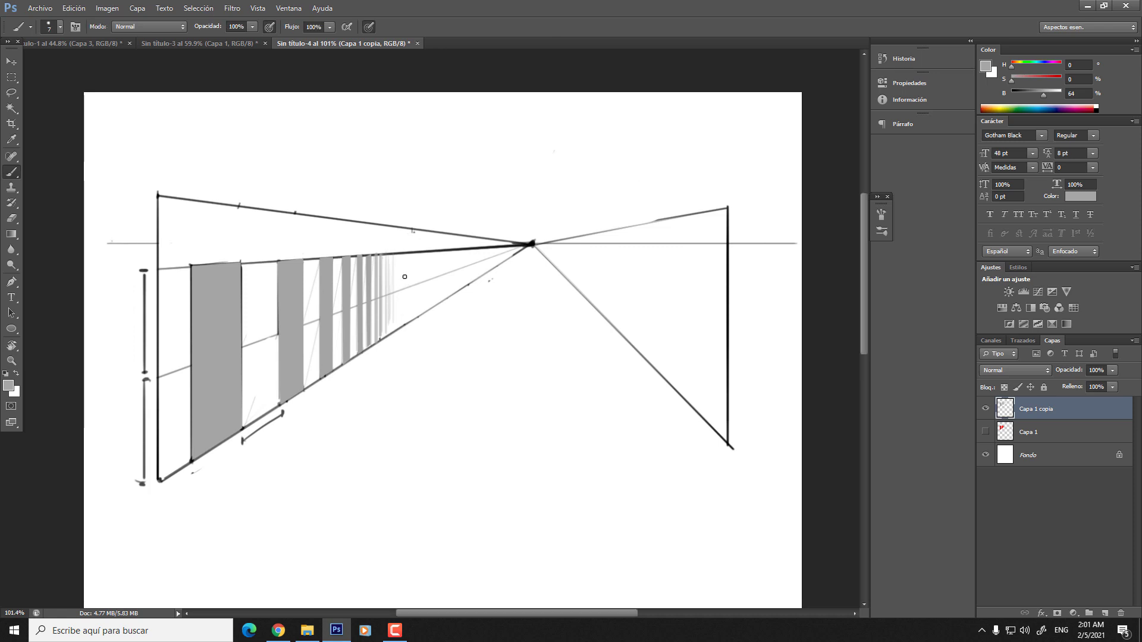
{"action": "left_click_drag", "start_coordinate": [397, 254], "coordinate": [397, 328]}
{"action": "left_click_drag", "start_coordinate": [401, 255], "coordinate": [402, 329]}
{"action": "left_click_drag", "start_coordinate": [405, 256], "coordinate": [411, 322]}
{"action": "left_click_drag", "start_coordinate": [414, 256], "coordinate": [420, 317]}
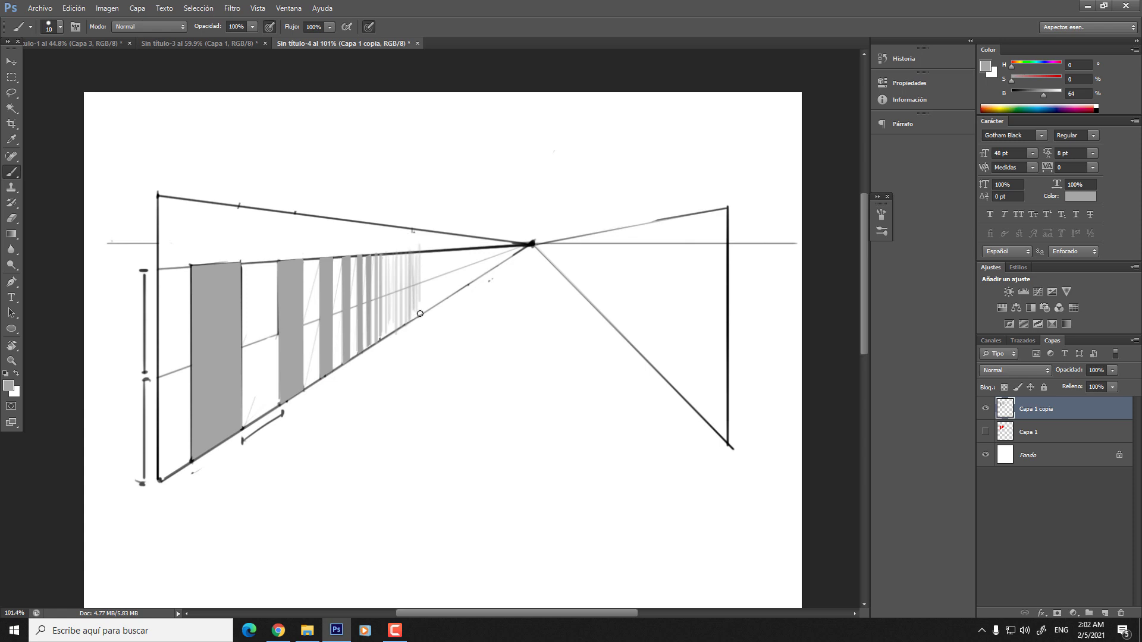
- Erase a narrow strip between the crowded distant bars with a 9 px eraser and repaint a grey bar there
{"action": "key", "text": "z"}
{"action": "scroll", "coordinate": [438, 271], "scroll_direction": "down", "scroll_amount": 3}
{"action": "scroll", "coordinate": [437, 272], "scroll_direction": "up", "scroll_amount": 2}
{"action": "key", "text": "e"}
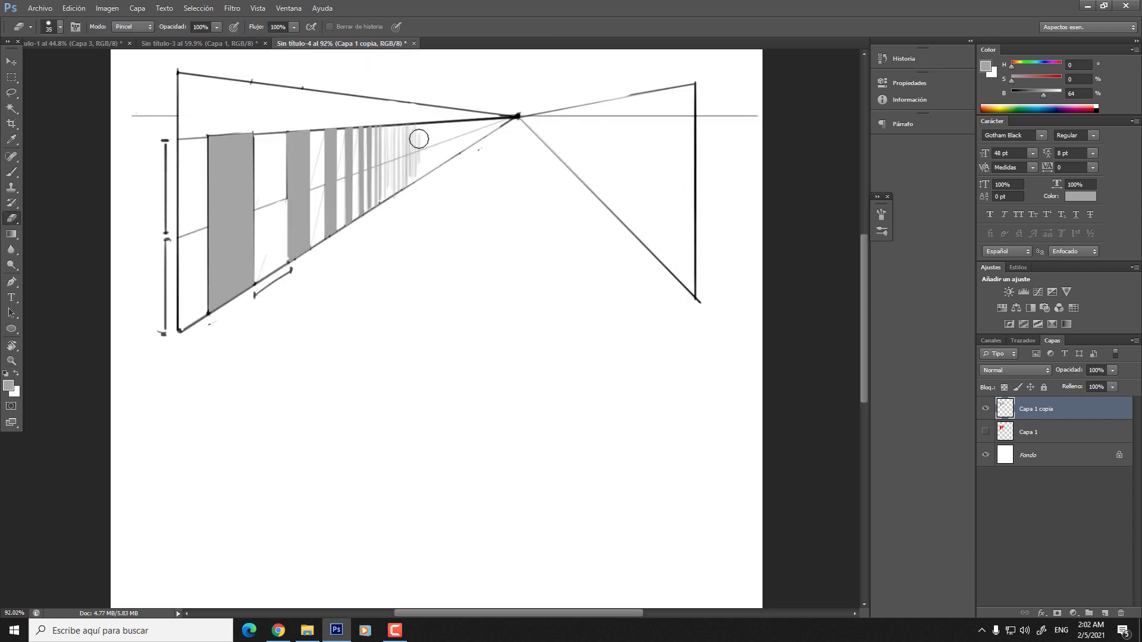
{"action": "key", "text": "z"}
{"action": "scroll", "coordinate": [408, 143], "scroll_direction": "up", "scroll_amount": 2}
{"action": "key", "text": "bracketleft"}
{"action": "key", "text": "bracketleft"}
{"action": "key", "text": "bracketleft"}
{"action": "key", "text": "bracketleft"}
{"action": "key", "text": "bracketleft"}
{"action": "key", "text": "bracketleft"}
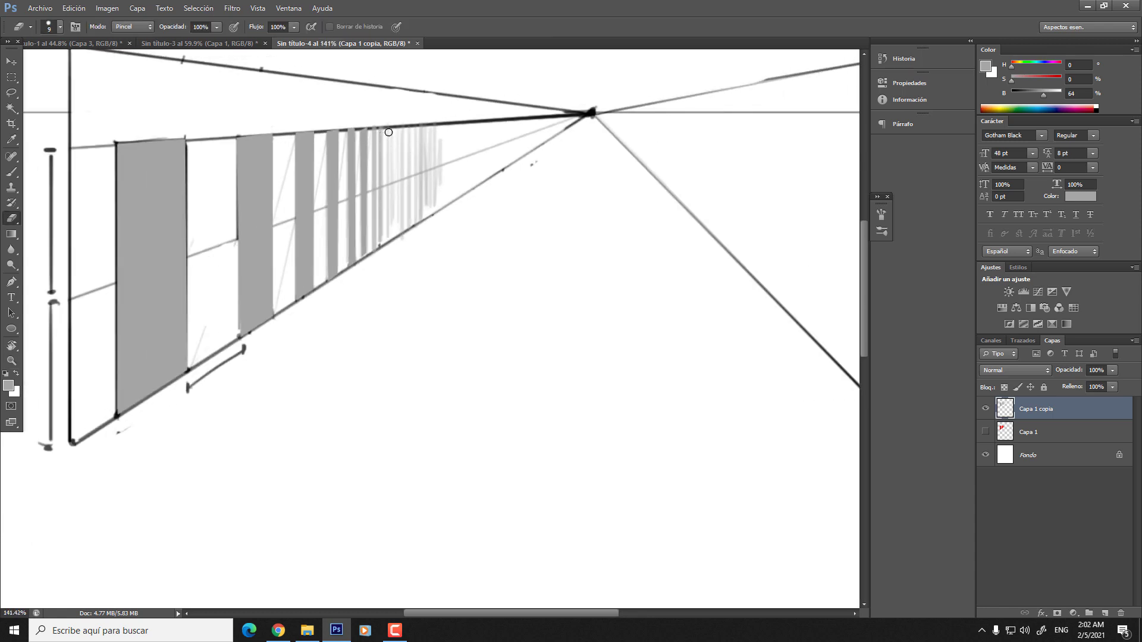
{"action": "left_click_drag", "start_coordinate": [388, 132], "coordinate": [387, 230]}
{"action": "key", "text": "b"}
{"action": "left_click_drag", "start_coordinate": [387, 130], "coordinate": [388, 230]}
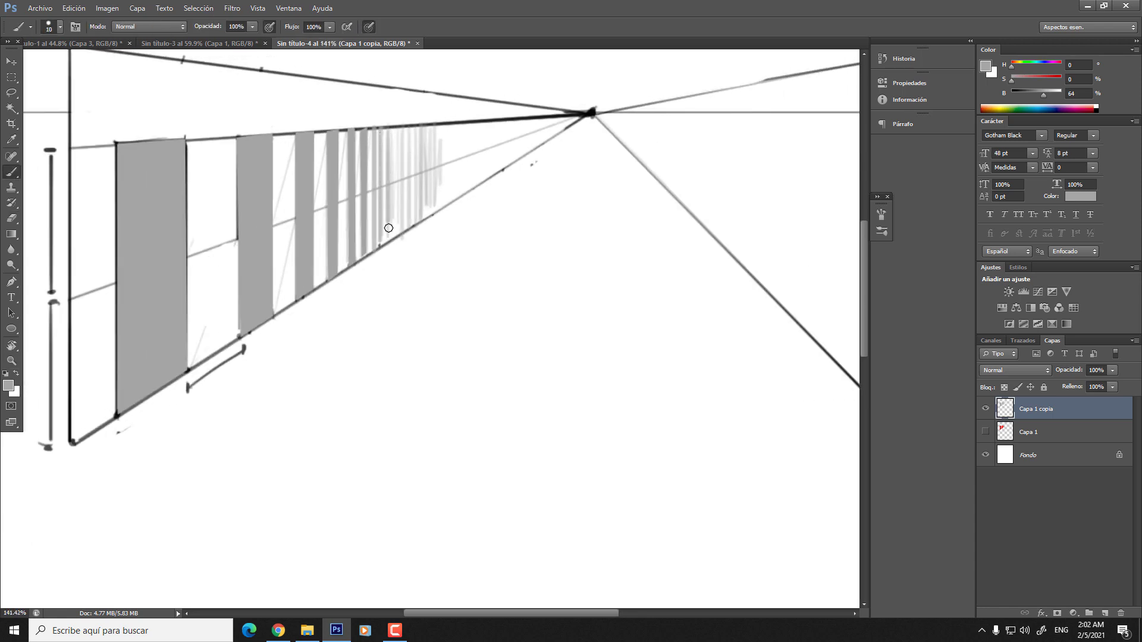
- Paint one more thin grey vertical bar among the crowded distant doors near the vanishing point
{"action": "mouse_move", "coordinate": [395, 126]}
{"action": "left_mouse_down"}
{"action": "mouse_move", "coordinate": [394, 236]}
{"action": "mouse_move", "coordinate": [402, 225]}
{"action": "left_mouse_up"}
{"action": "key", "text": "z"}
{"action": "scroll", "coordinate": [420, 156], "scroll_direction": "down", "scroll_amount": 3}
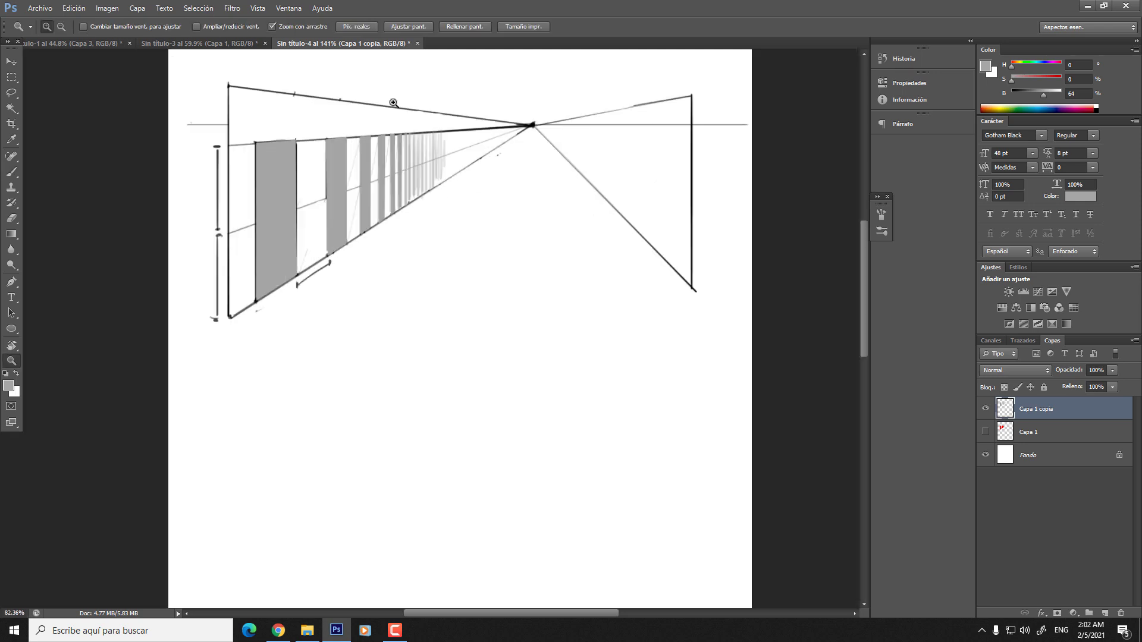
{"action": "scroll", "coordinate": [480, 233], "scroll_direction": "up", "scroll_amount": 1}
{"action": "key", "text": "b"}
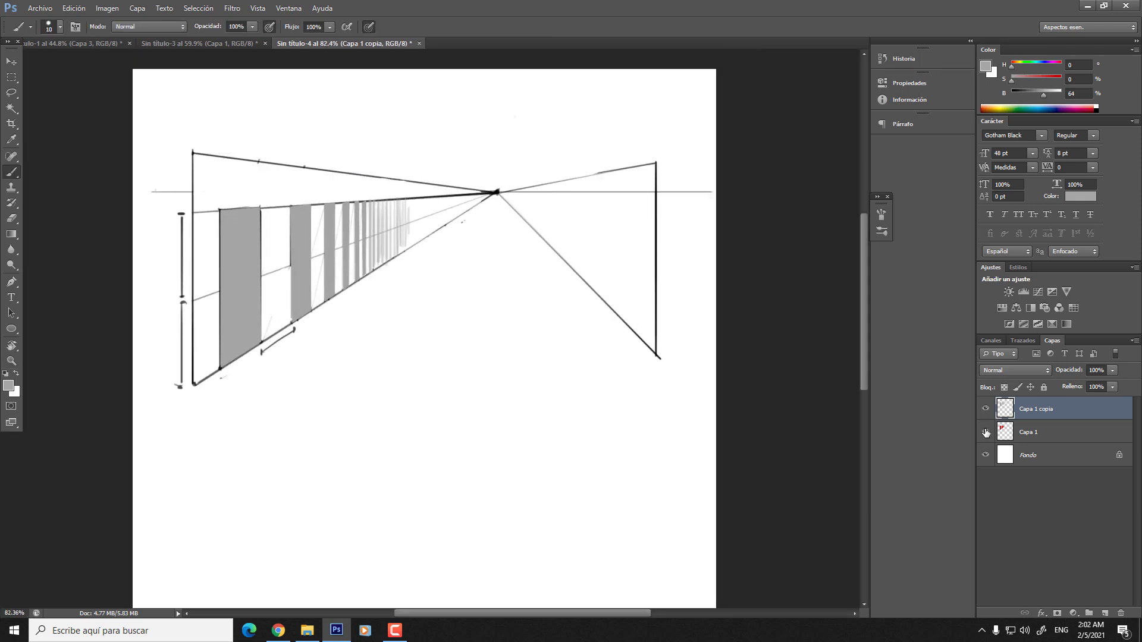
- Show the red eyeballed layer Capa 1 and move it above Capa 1 copia in the layer order
{"action": "left_click", "coordinate": [985, 433]}
{"action": "key", "text": "z"}
{"action": "scroll", "coordinate": [433, 224], "scroll_direction": "up", "scroll_amount": 2}
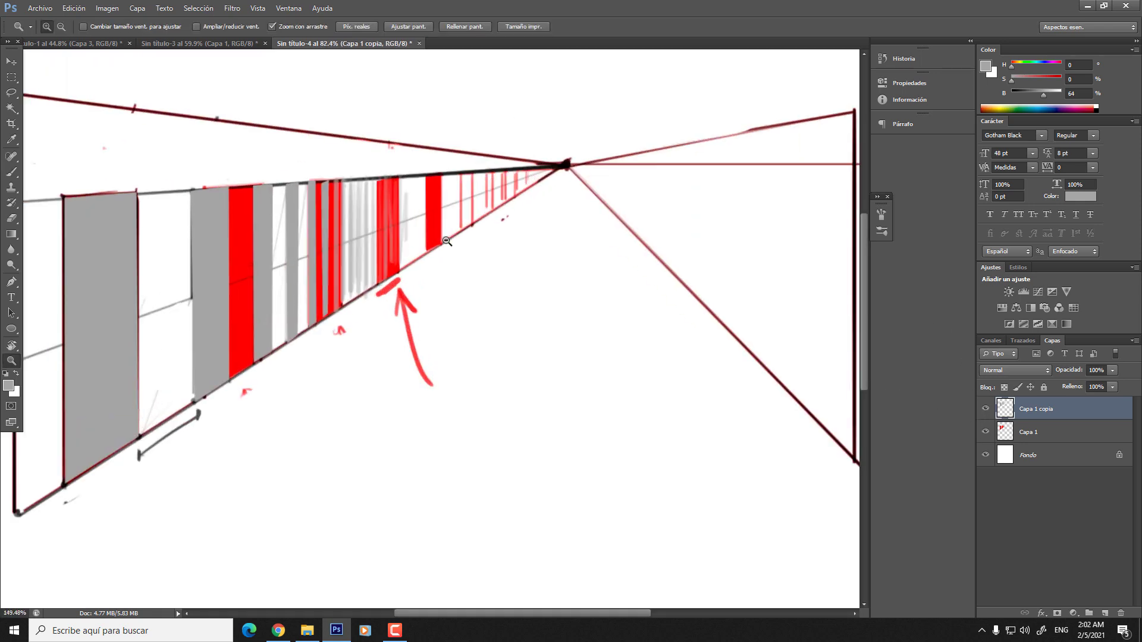
{"action": "key", "text": "b"}
{"action": "left_click_drag", "start_coordinate": [1028, 438], "coordinate": [1023, 405]}
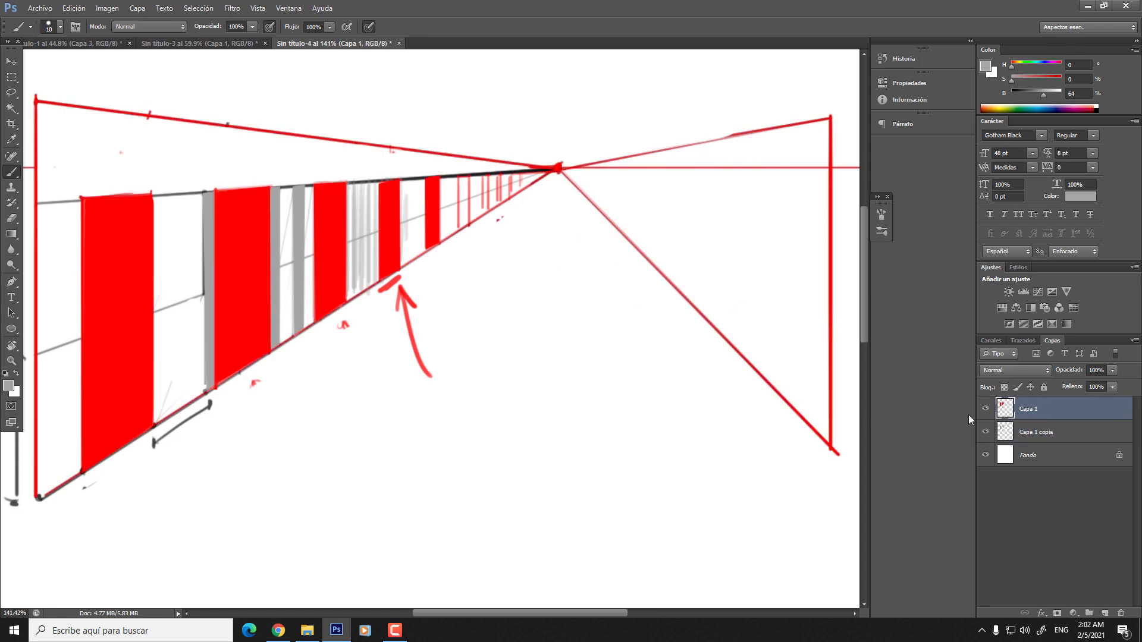
- Hide Capa 1 and paint a grey check mark below the constructed doors on Capa 1 copia
{"action": "left_click", "coordinate": [985, 409]}
{"action": "key", "text": "z"}
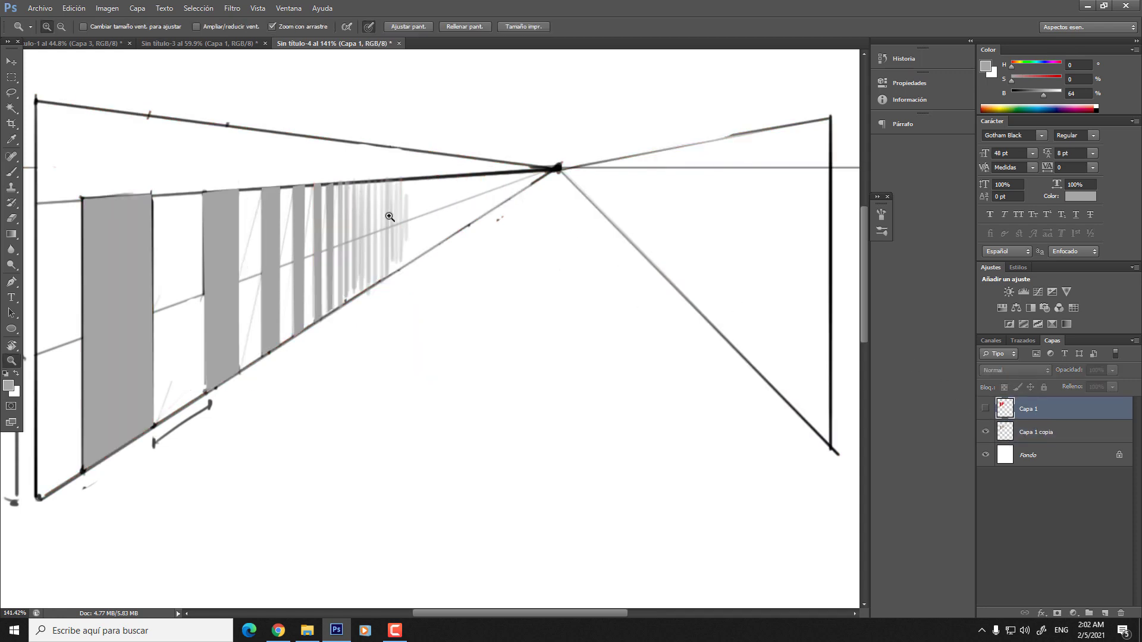
{"action": "scroll", "coordinate": [388, 216], "scroll_direction": "down", "scroll_amount": 2}
{"action": "key", "text": "b"}
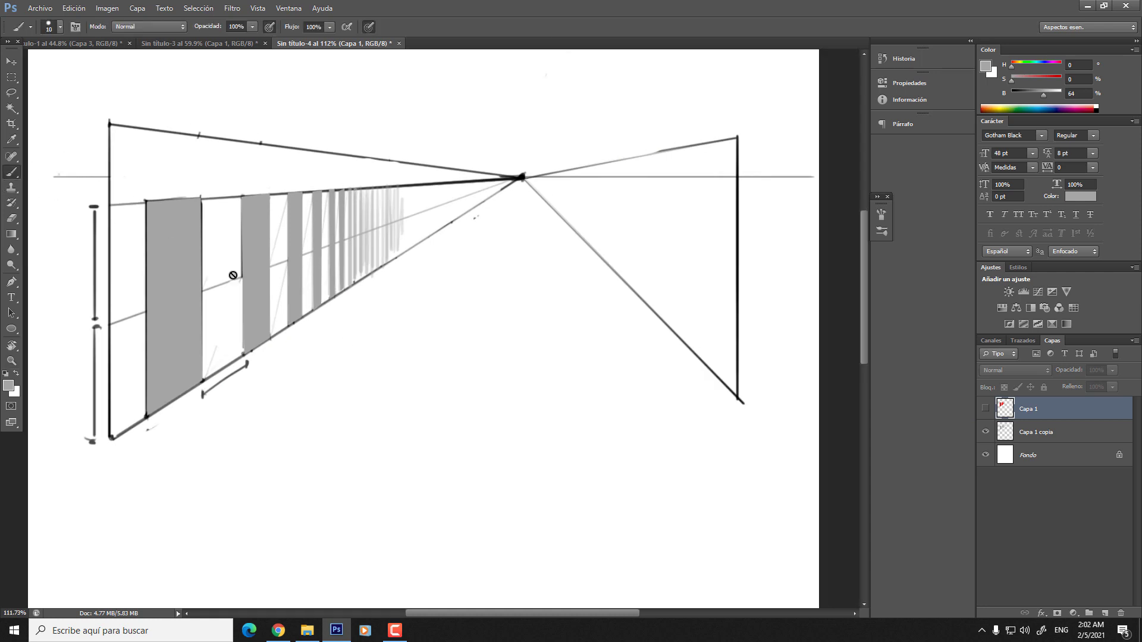
{"action": "left_click", "coordinate": [1011, 435]}
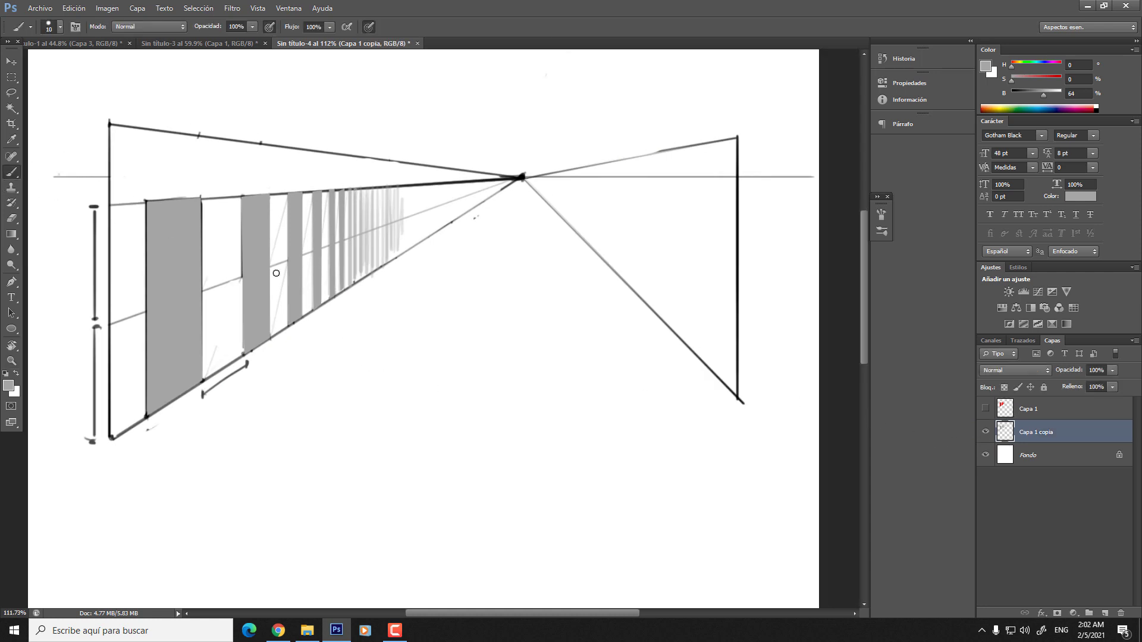
{"action": "left_click_drag", "start_coordinate": [388, 289], "coordinate": [505, 252]}
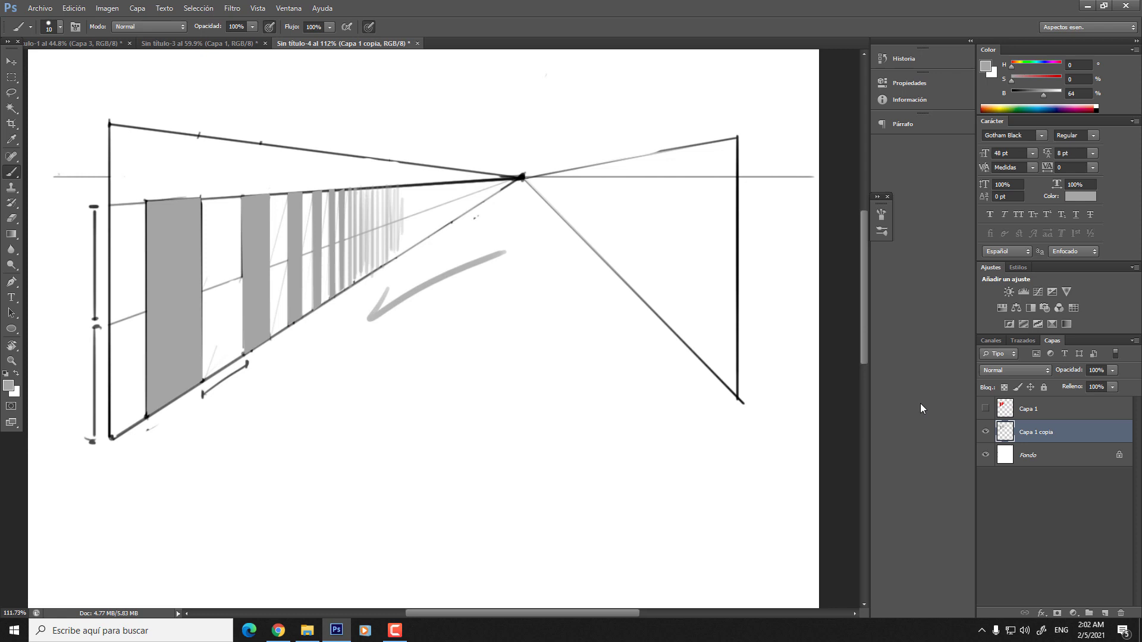
- Show Capa 1 again and move its red eyeballed drawing below the constructed version on the page
{"action": "left_click", "coordinate": [1011, 409]}
{"action": "left_click", "coordinate": [985, 409]}
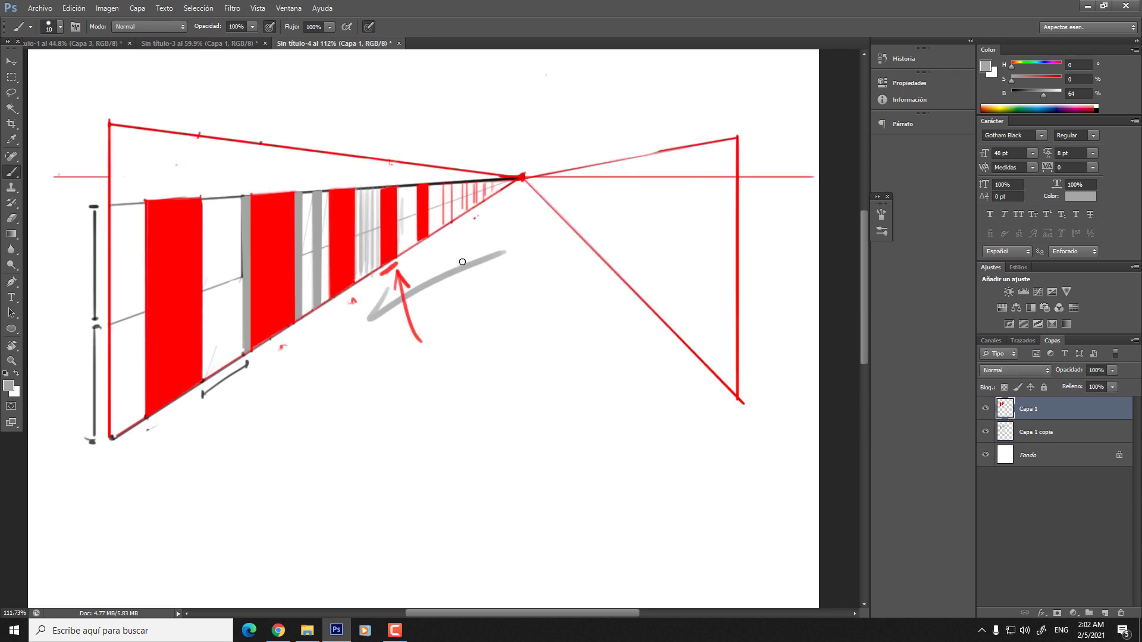
{"action": "scroll", "coordinate": [320, 87], "scroll_direction": "down", "scroll_amount": 4}
{"action": "key", "text": "v"}
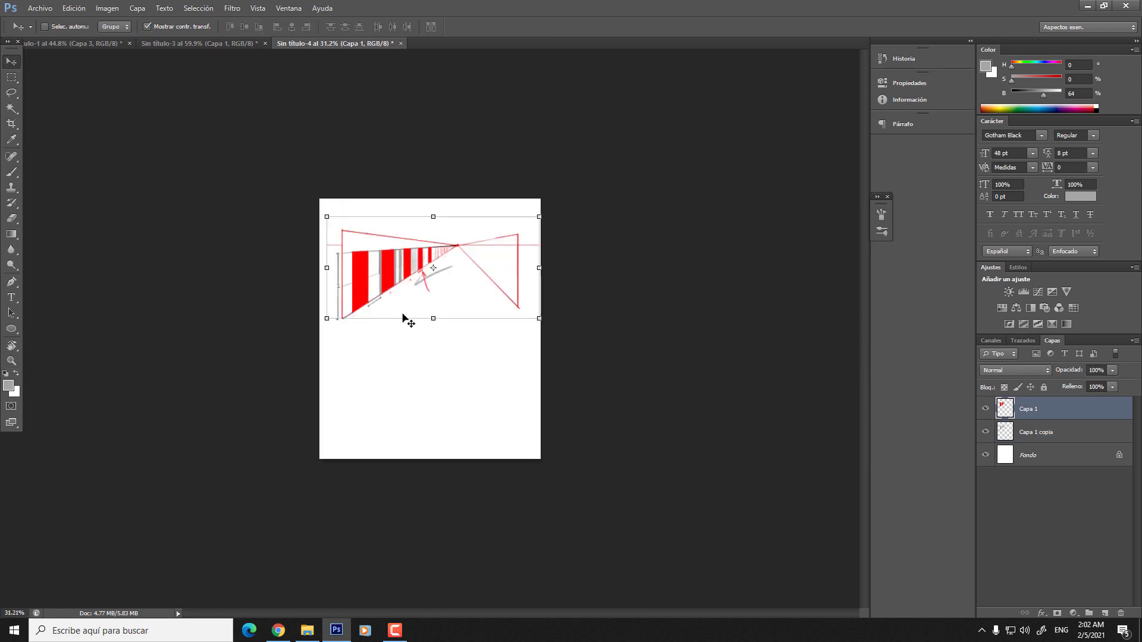
{"action": "left_click_drag", "start_coordinate": [468, 313], "coordinate": [459, 393]}
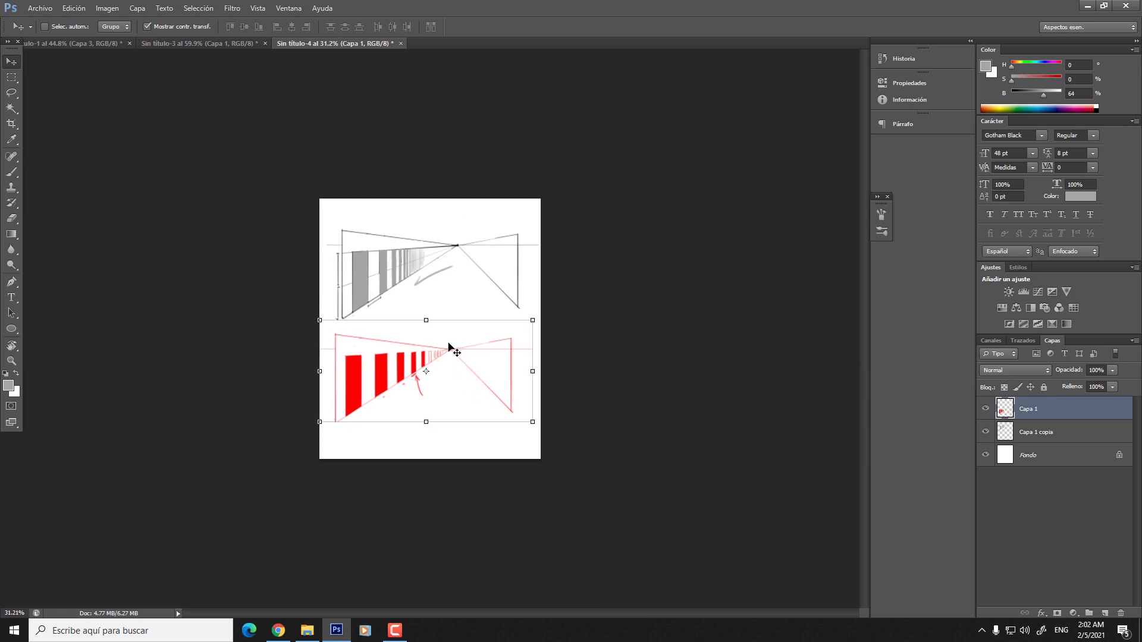
- Sample the red of the eyeballed doors and paint a red X beside them to mark that version as wrong
{"action": "key", "text": "b"}
{"action": "scroll", "coordinate": [457, 390], "scroll_direction": "up", "scroll_amount": 2}
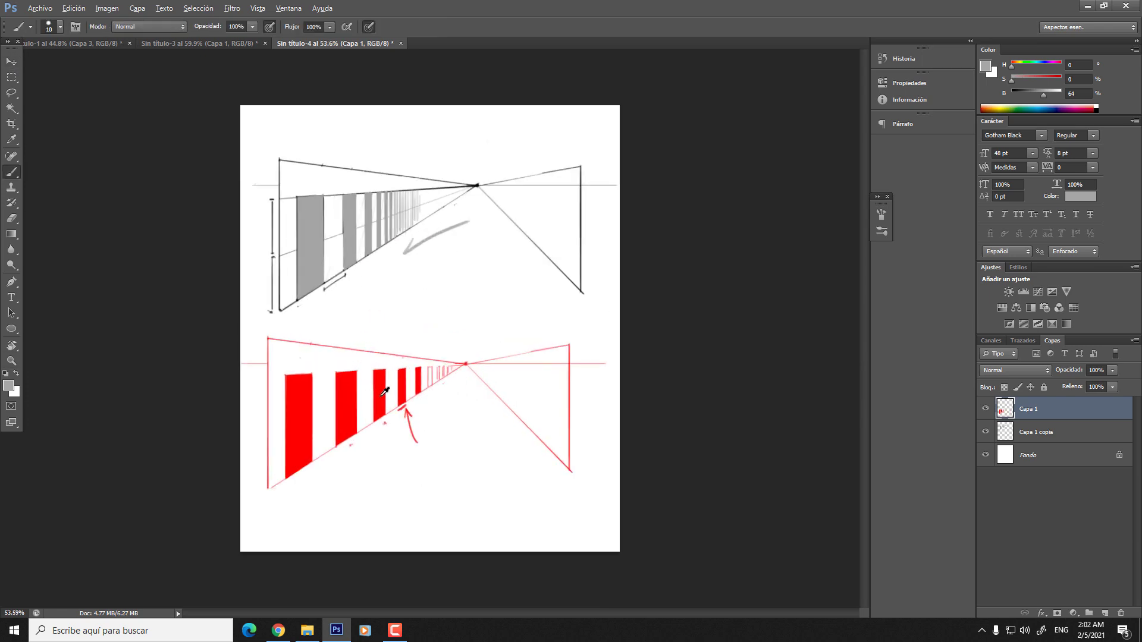
{"action": "left_click", "coordinate": [385, 391], "text": "alt"}
{"action": "left_click_drag", "start_coordinate": [441, 403], "coordinate": [471, 418]}
{"action": "left_click_drag", "start_coordinate": [463, 400], "coordinate": [448, 431]}
{"action": "scroll", "coordinate": [478, 374], "scroll_direction": "up", "scroll_amount": 2}
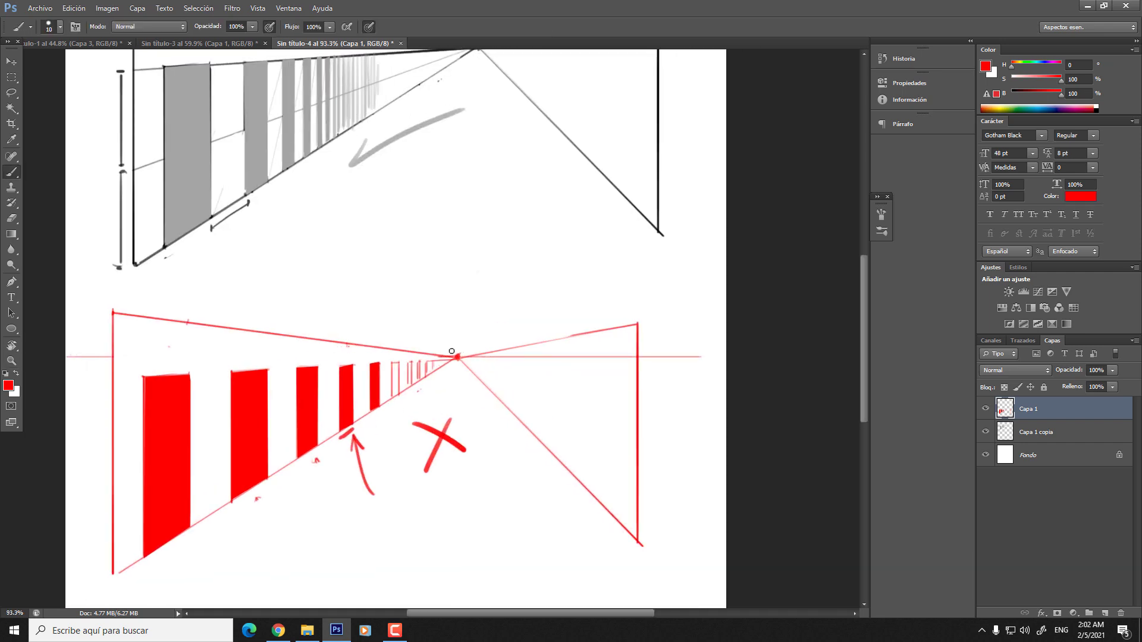
{"action": "scroll", "coordinate": [452, 352], "scroll_direction": "down", "scroll_amount": 2}
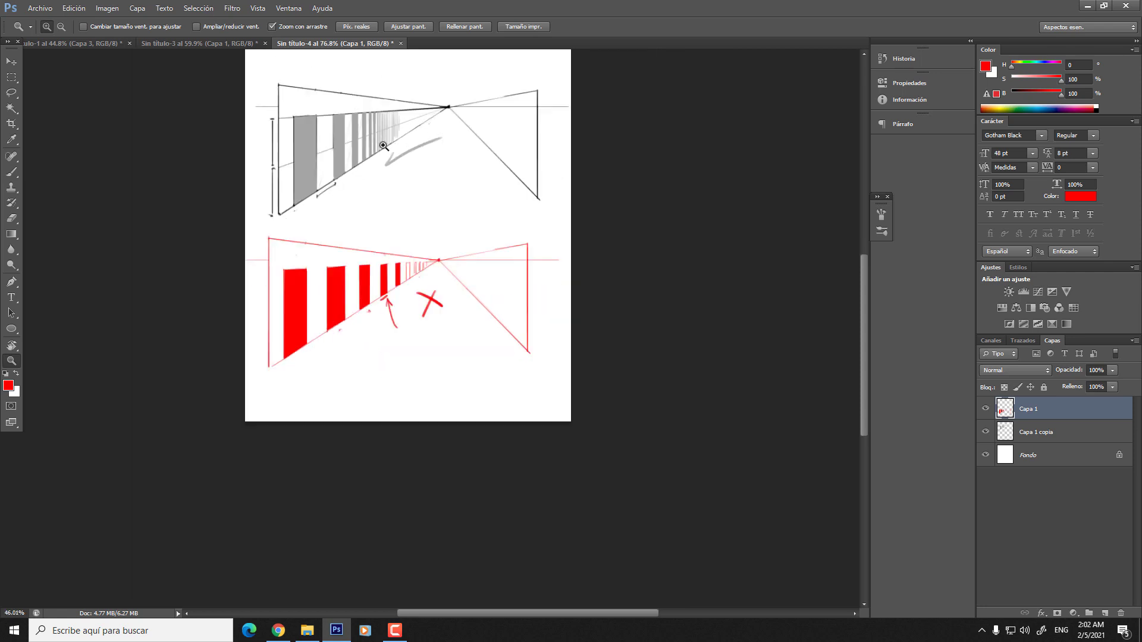
- Draw a red horizontal ground line with a 6 px brush from the constructed left wall's bottom corner to the page's right edge
{"action": "key", "text": "b"}
{"action": "left_click_drag", "start_coordinate": [261, 309], "coordinate": [609, 309]}
{"action": "key", "text": "ctrl+z"}
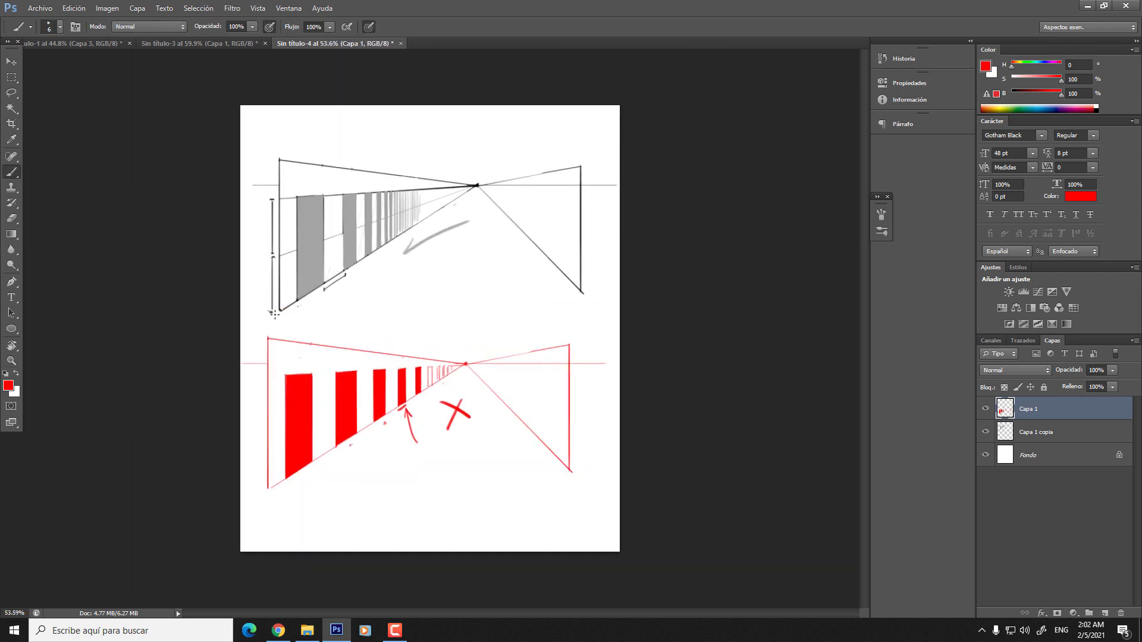
{"action": "left_click_drag", "start_coordinate": [276, 316], "coordinate": [581, 316]}
{"action": "key", "text": "ctrl+z"}
{"action": "left_click_drag", "start_coordinate": [280, 309], "coordinate": [618, 309]}
- Draw a shorter red horizontal line across the constructed corridor and two vertical measuring segments between the vanishing point and the ground line
{"action": "left_click", "coordinate": [458, 191], "text": "ctrl"}
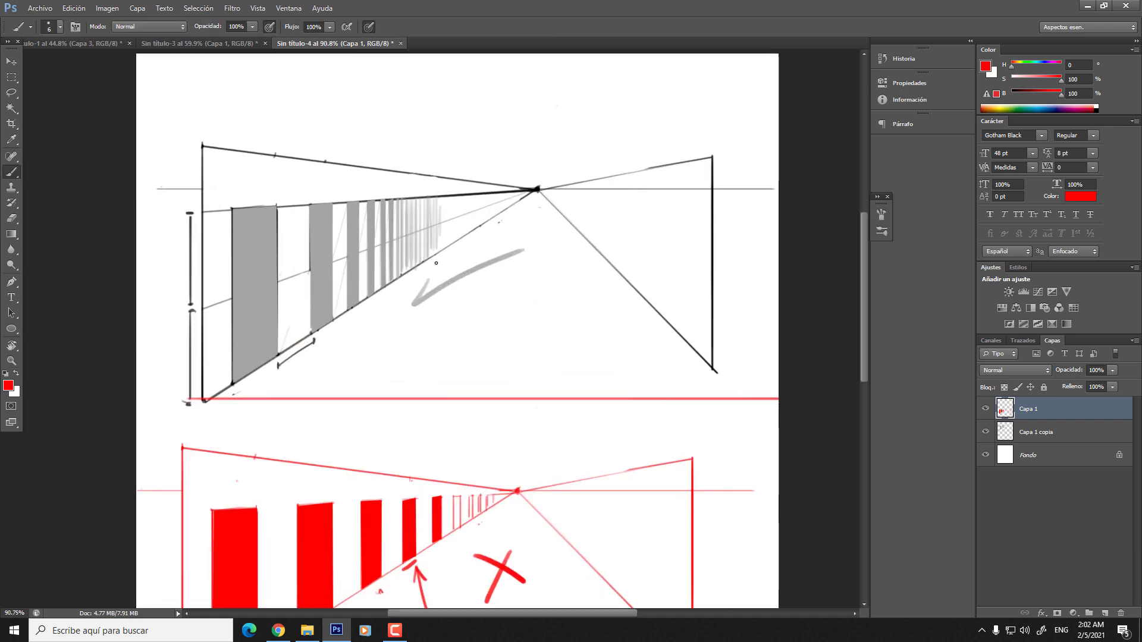
{"action": "left_click_drag", "start_coordinate": [512, 266], "coordinate": [639, 266]}
{"action": "key", "text": "ctrl+z"}
{"action": "left_click_drag", "start_coordinate": [419, 266], "coordinate": [620, 267]}
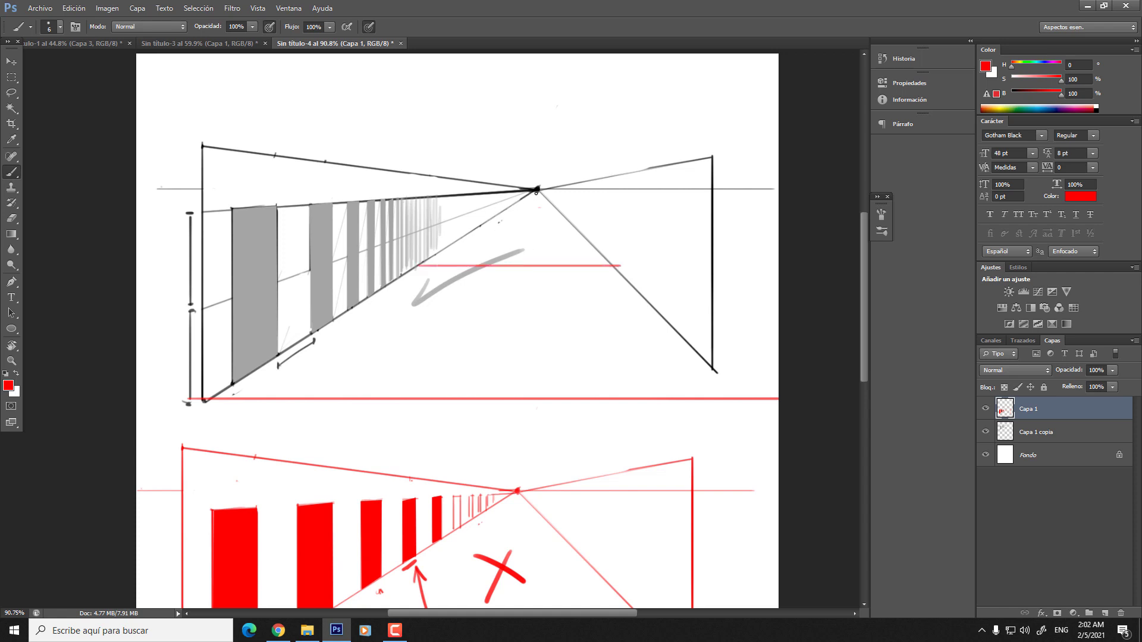
{"action": "left_click_drag", "start_coordinate": [537, 210], "coordinate": [531, 261]}
{"action": "left_click_drag", "start_coordinate": [530, 381], "coordinate": [532, 274]}
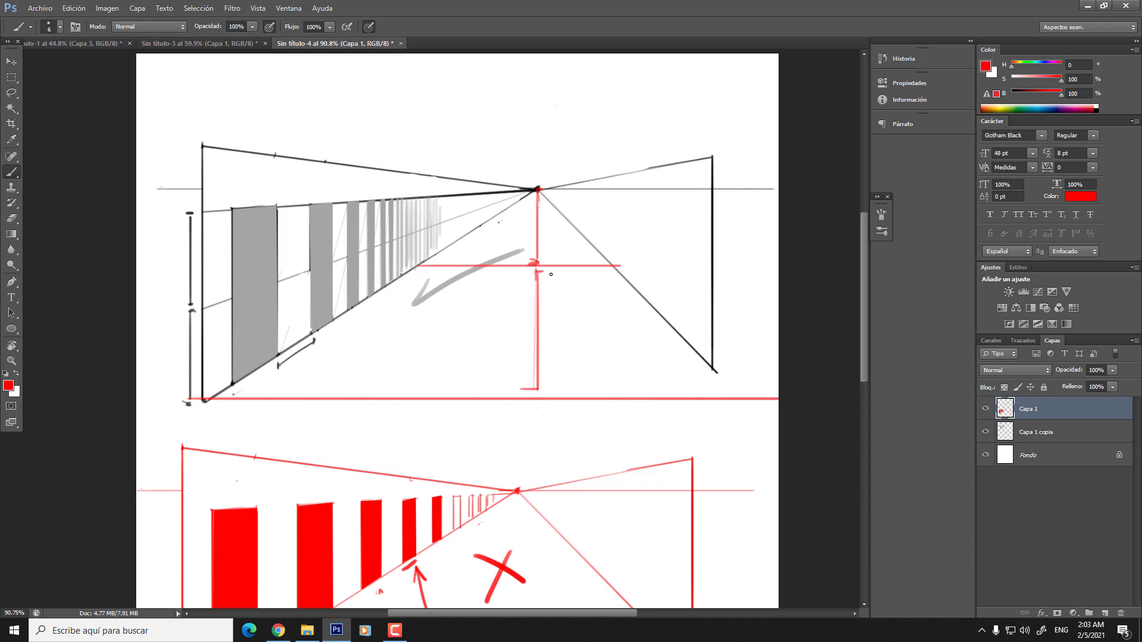
- Mark the distant door at the shorter horizontal line with a red vertical stroke and paint a red arrow above the first grey door
{"action": "left_click_drag", "start_coordinate": [418, 259], "coordinate": [420, 201]}
{"action": "key", "text": "ctrl+z"}
{"action": "mouse_move", "coordinate": [419, 262]}
{"action": "left_mouse_down"}
{"action": "mouse_move", "coordinate": [417, 195]}
{"action": "mouse_move", "coordinate": [419, 262]}
{"action": "left_mouse_up"}
{"action": "key", "text": "ctrl+z"}
{"action": "mouse_move", "coordinate": [246, 60]}
{"action": "left_mouse_down"}
{"action": "mouse_move", "coordinate": [252, 195]}
{"action": "mouse_move", "coordinate": [266, 173]}
{"action": "left_mouse_up"}
{"action": "left_click_drag", "start_coordinate": [422, 122], "coordinate": [417, 192]}
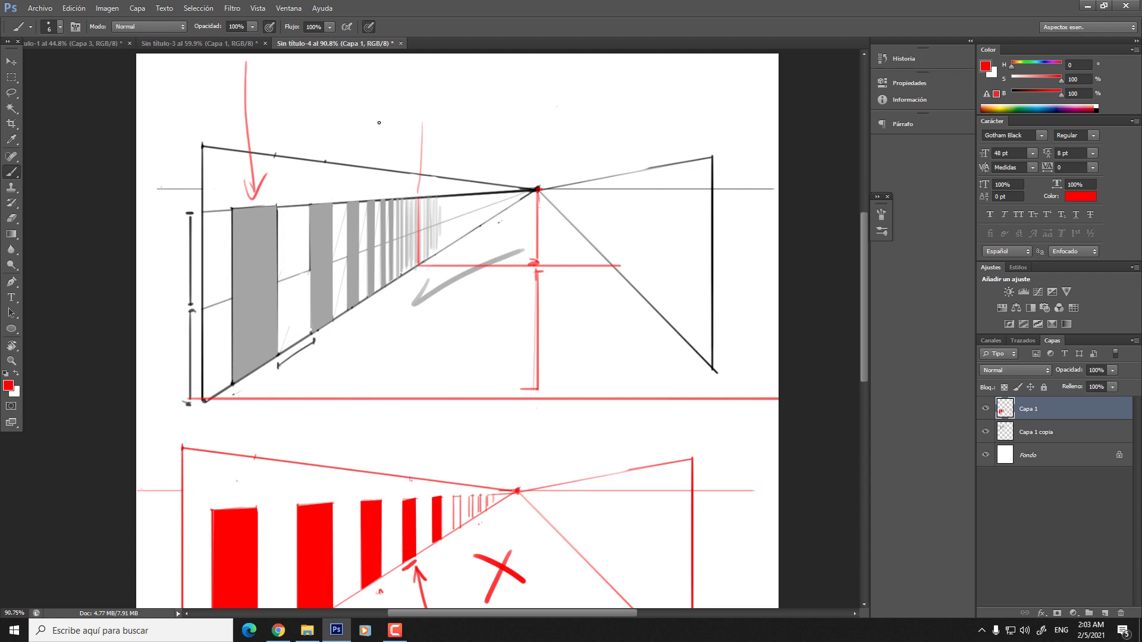
- Fill the thin distant doors of the eyeballed version in red and paint a second arrow pointing up at them
{"action": "scroll", "coordinate": [431, 230], "scroll_direction": "down", "scroll_amount": 3}
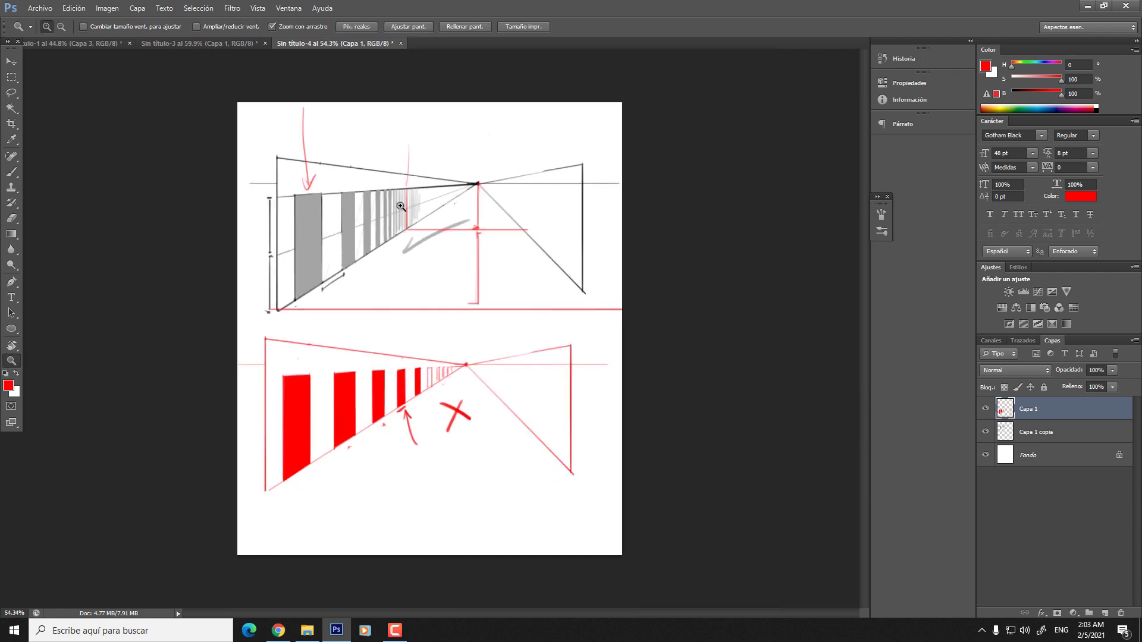
{"action": "key", "text": "z"}
{"action": "left_click", "coordinate": [450, 380]}
{"action": "scroll", "coordinate": [451, 381], "scroll_direction": "down", "scroll_amount": 5}
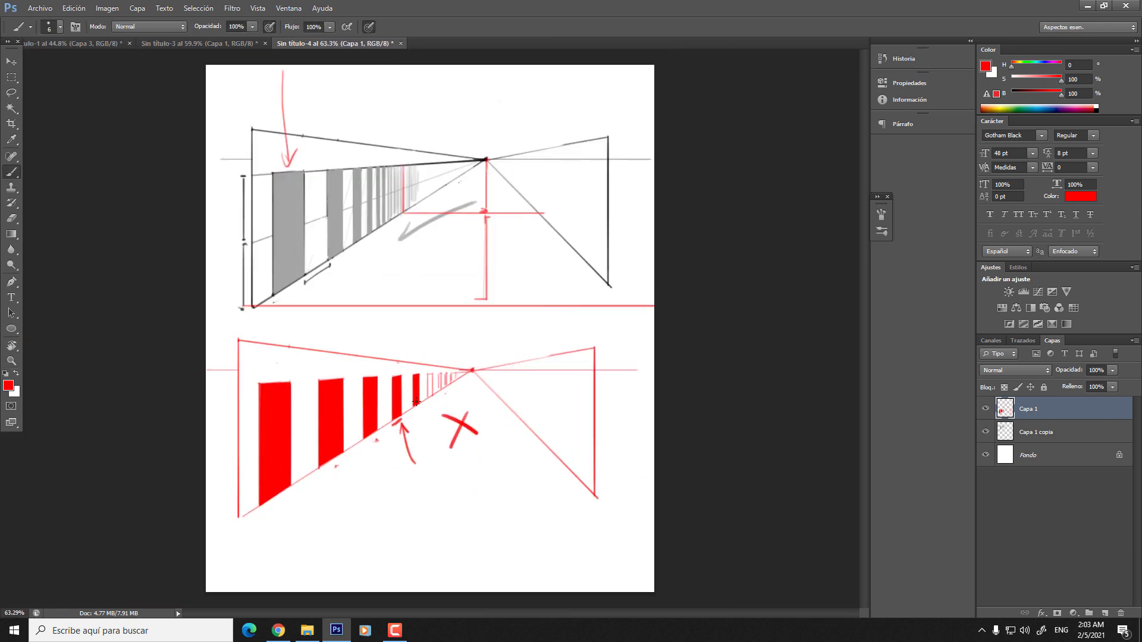
{"action": "key", "text": "b"}
{"action": "scroll", "coordinate": [429, 381], "scroll_direction": "up", "scroll_amount": 5}
{"action": "mouse_move", "coordinate": [408, 359]}
{"action": "left_mouse_down"}
{"action": "mouse_move", "coordinate": [408, 405]}
{"action": "mouse_move", "coordinate": [409, 357]}
{"action": "mouse_move", "coordinate": [430, 358]}
{"action": "mouse_move", "coordinate": [430, 390]}
{"action": "mouse_move", "coordinate": [446, 386]}
{"action": "mouse_move", "coordinate": [446, 361]}
{"action": "mouse_move", "coordinate": [459, 379]}
{"action": "mouse_move", "coordinate": [470, 356]}
{"action": "mouse_move", "coordinate": [482, 366]}
{"action": "mouse_move", "coordinate": [444, 417]}
{"action": "left_mouse_up"}
{"action": "key", "text": "bracketleft"}
{"action": "key", "text": "bracketleft"}
{"action": "key", "text": "bracketleft"}
{"action": "mouse_move", "coordinate": [468, 500]}
{"action": "left_mouse_down"}
{"action": "mouse_move", "coordinate": [441, 421]}
{"action": "mouse_move", "coordinate": [464, 440]}
{"action": "left_mouse_up"}
{"action": "mouse_move", "coordinate": [499, 232]}
{"action": "left_mouse_down"}
{"action": "mouse_move", "coordinate": [451, 210]}
{"action": "mouse_move", "coordinate": [464, 250]}
{"action": "left_mouse_up"}
- Paint a slanted red stroke above the constructed wall, pointing toward its distant doors
{"action": "left_click_drag", "start_coordinate": [469, 108], "coordinate": [429, 179]}
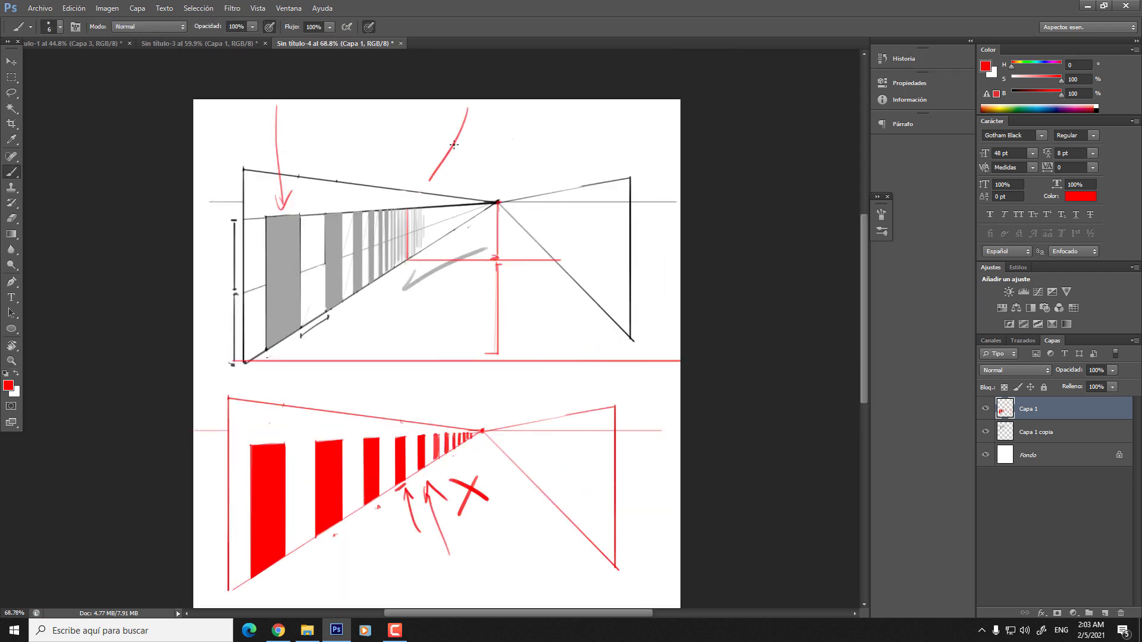
{"action": "key", "text": "ctrl+z"}
{"action": "mouse_move", "coordinate": [483, 111]}
{"action": "left_mouse_down"}
{"action": "mouse_move", "coordinate": [435, 176]}
{"action": "mouse_move", "coordinate": [462, 168]}
{"action": "left_mouse_up"}
{"action": "key", "text": "ctrl+z"}
- Erase the red vertical measuring segments and the middle of the horizontal line crossing them with a 50 px eraser
{"action": "key", "text": "e"}
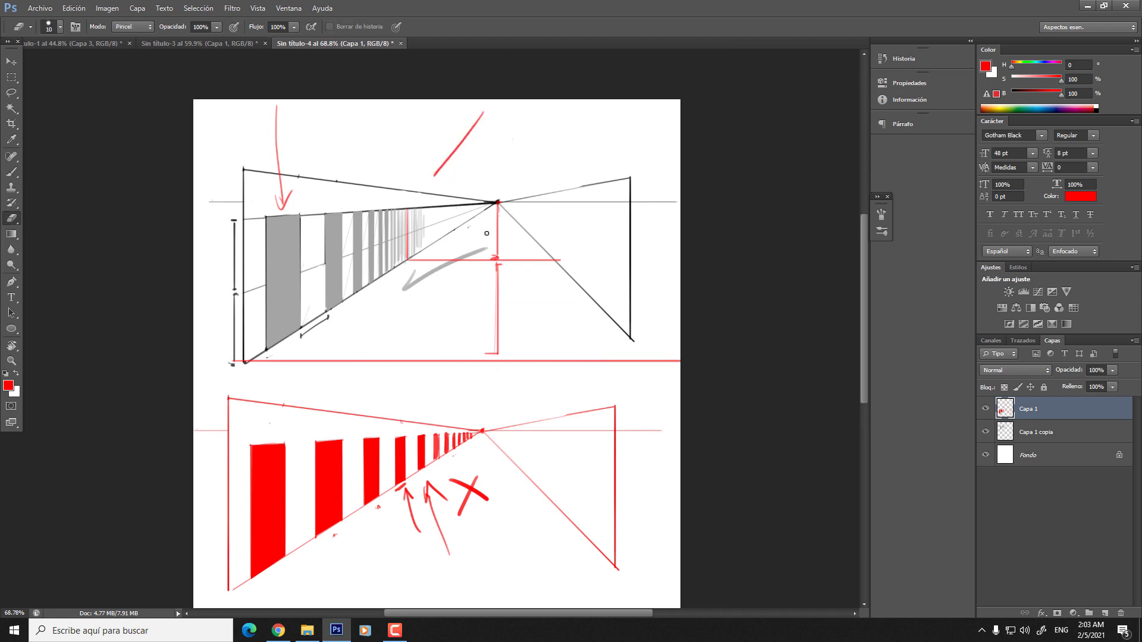
{"action": "key", "text": "bracketright"}
{"action": "key", "text": "bracketright"}
{"action": "key", "text": "bracketright"}
{"action": "key", "text": "bracketright"}
{"action": "mouse_move", "coordinate": [496, 232]}
{"action": "left_mouse_down"}
{"action": "mouse_move", "coordinate": [491, 355]}
{"action": "mouse_move", "coordinate": [437, 278]}
{"action": "mouse_move", "coordinate": [416, 277]}
{"action": "mouse_move", "coordinate": [468, 258]}
{"action": "mouse_move", "coordinate": [544, 269]}
{"action": "mouse_move", "coordinate": [497, 216]}
{"action": "left_mouse_up"}
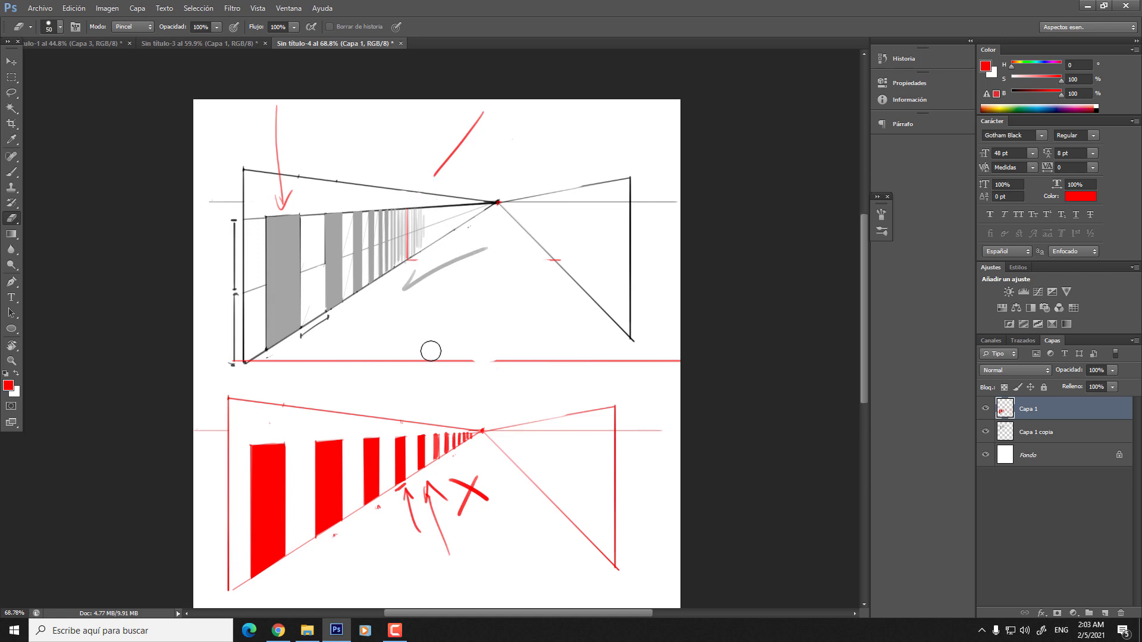
- Paint a red arrow from between the two drawings toward the top edge of the eyeballed left wall
{"action": "key", "text": "z"}
{"action": "mouse_move", "coordinate": [388, 474]}
{"action": "left_mouse_down"}
{"action": "mouse_move", "coordinate": [413, 488]}
{"action": "mouse_move", "coordinate": [380, 487]}
{"action": "left_mouse_up"}
{"action": "key", "text": "e"}
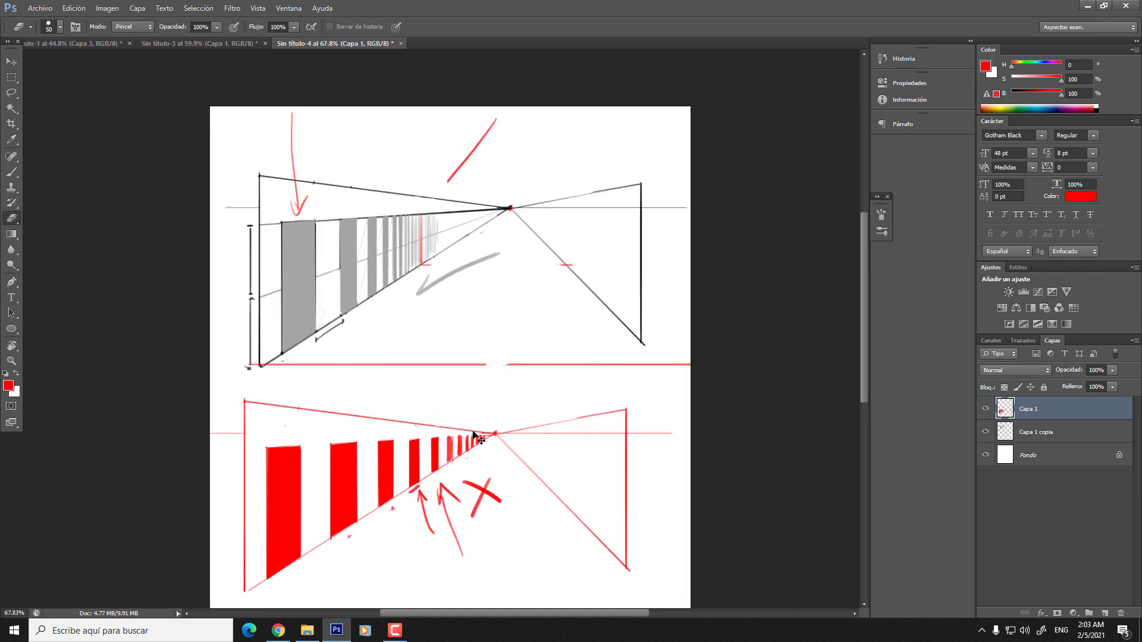
{"action": "key", "text": "b"}
{"action": "left_click_drag", "start_coordinate": [512, 384], "coordinate": [406, 426]}
{"action": "left_click_drag", "start_coordinate": [423, 410], "coordinate": [443, 424]}
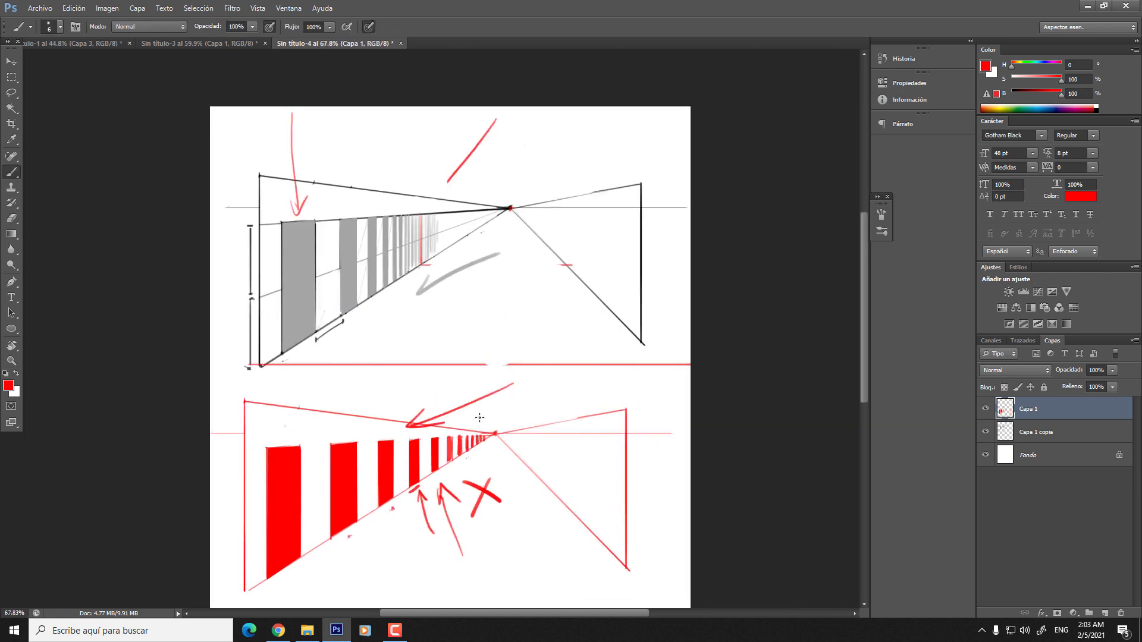
- Erase the slanted red stroke above the constructed wall, then part of the arrow over the first grey door with a 90 px eraser
{"action": "key", "text": "e"}
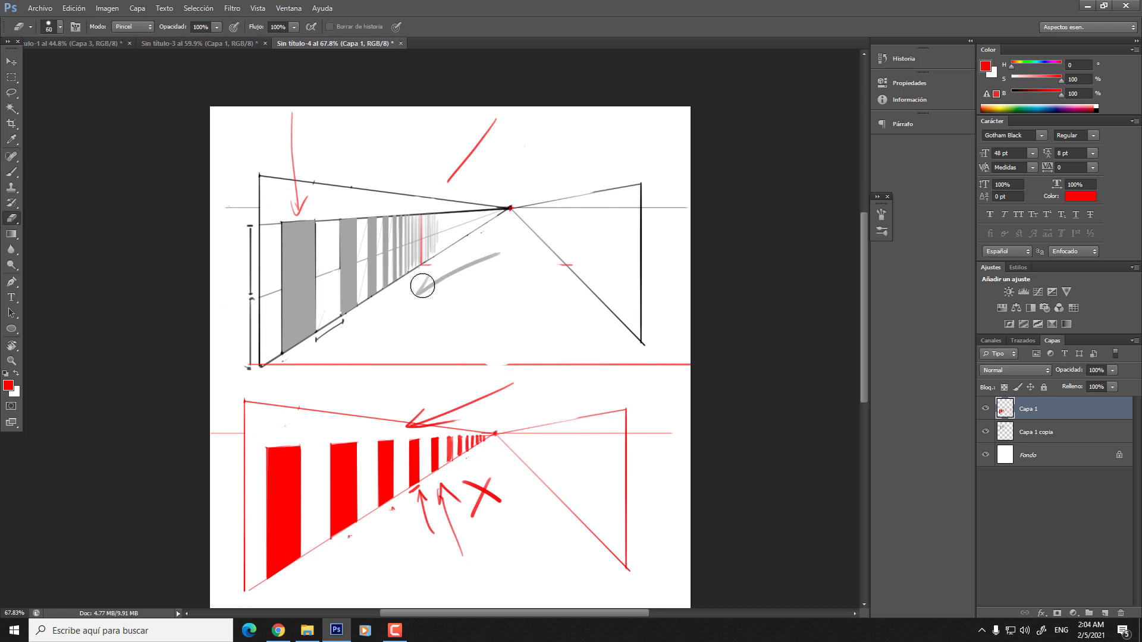
{"action": "left_click_drag", "start_coordinate": [487, 145], "coordinate": [507, 123]}
{"action": "key", "text": "z"}
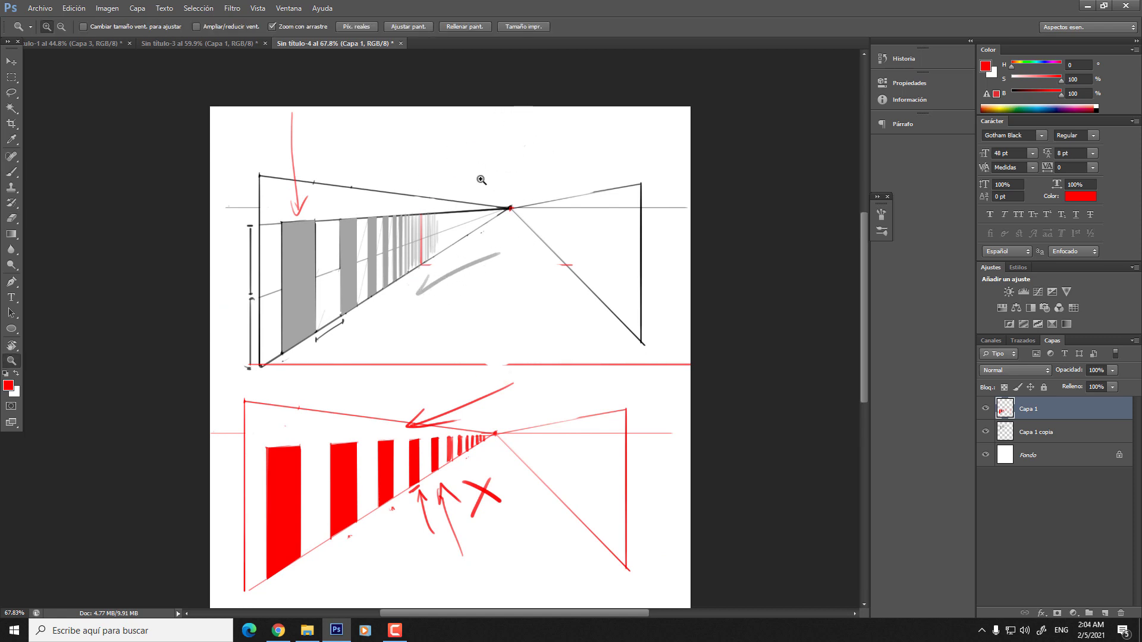
{"action": "left_click_drag", "start_coordinate": [479, 179], "coordinate": [356, 188]}
{"action": "key", "text": "e"}
{"action": "key", "text": "bracketright"}
{"action": "key", "text": "bracketright"}
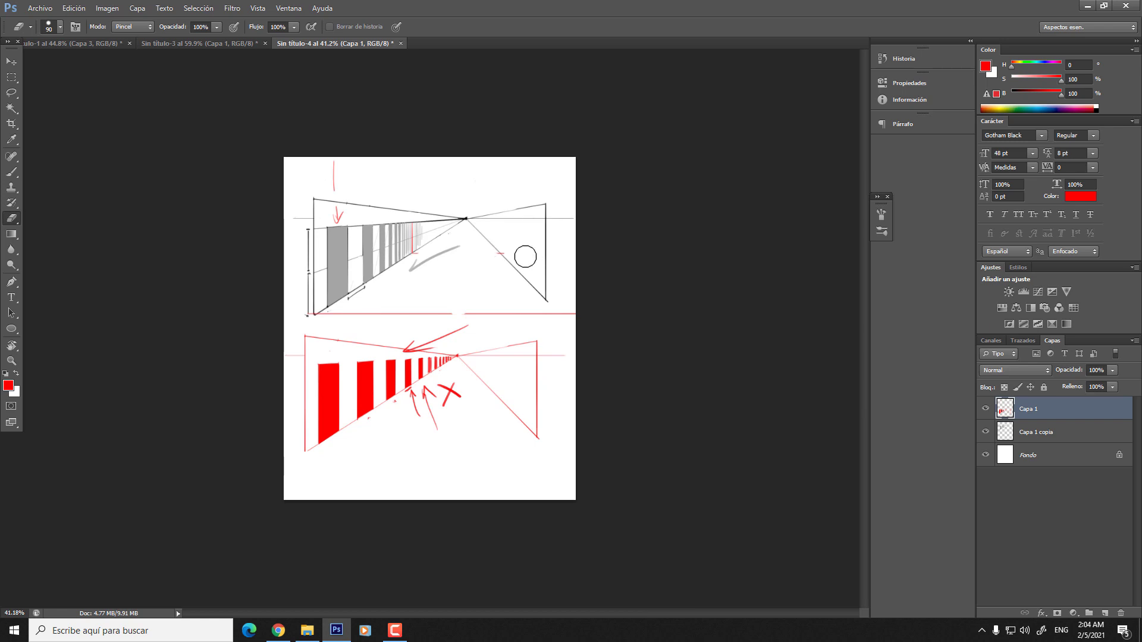
{"action": "key", "text": "b"}
{"action": "key", "text": "e"}
{"action": "key", "text": "z"}
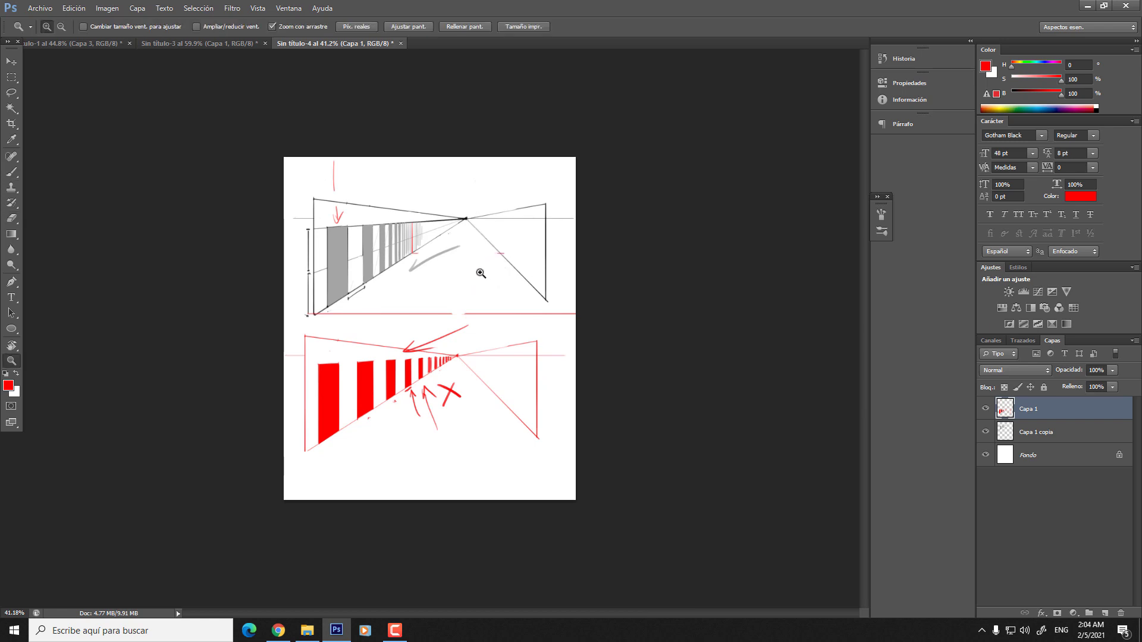
{"action": "left_click_drag", "start_coordinate": [477, 268], "coordinate": [494, 267]}
{"action": "key", "text": "e"}
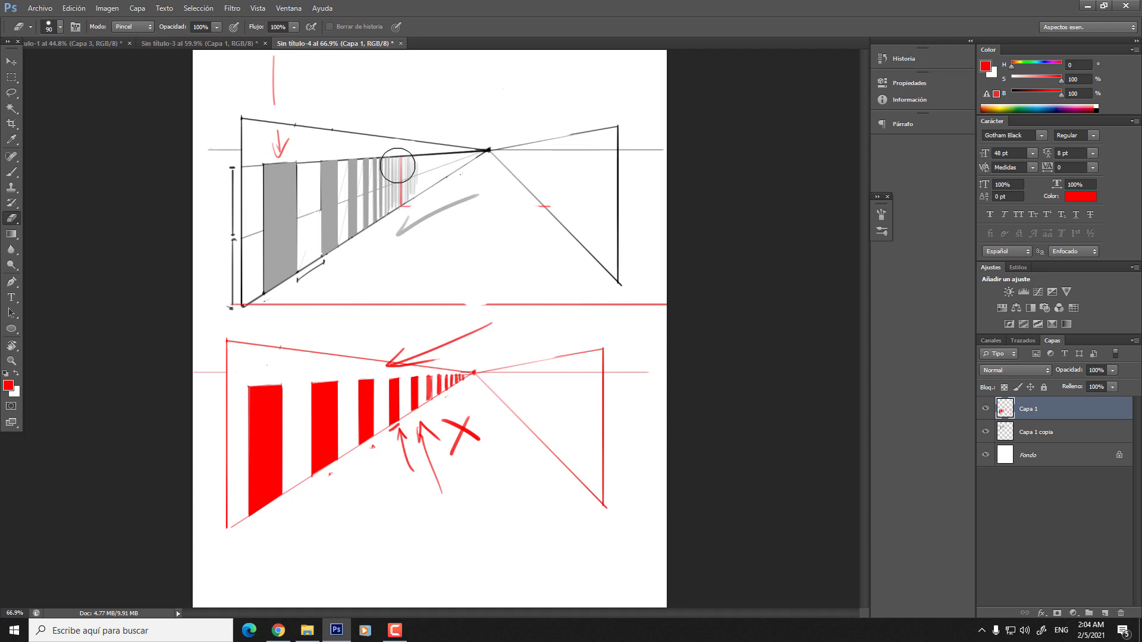
{"action": "scroll", "coordinate": [434, 332], "scroll_direction": "down", "scroll_amount": 3}
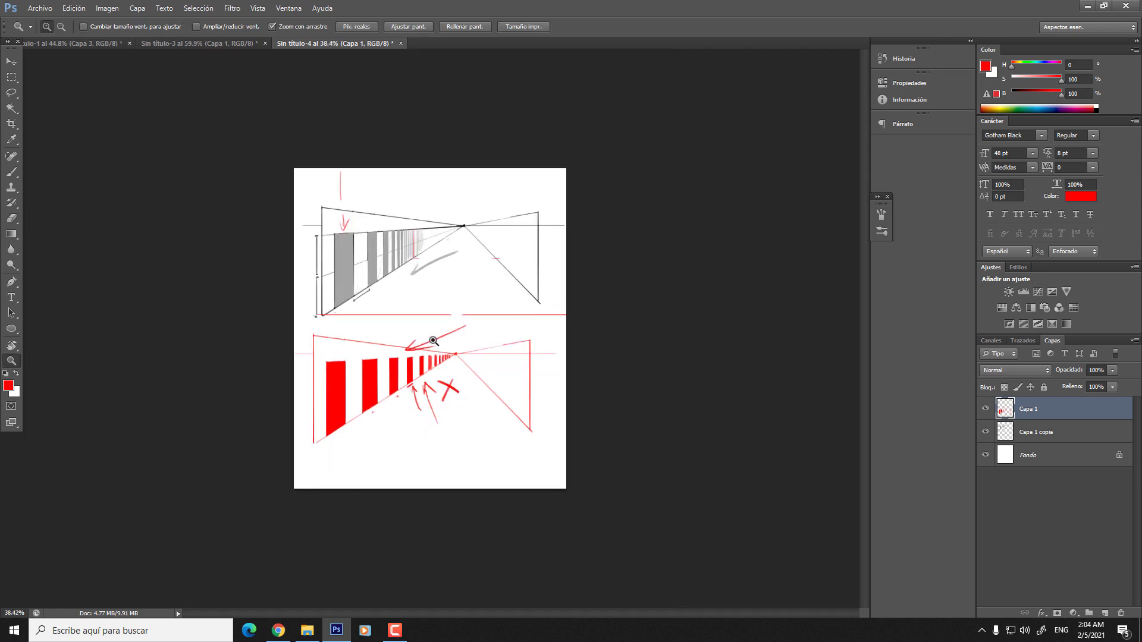
{"action": "scroll", "coordinate": [446, 323], "scroll_direction": "up", "scroll_amount": 2}
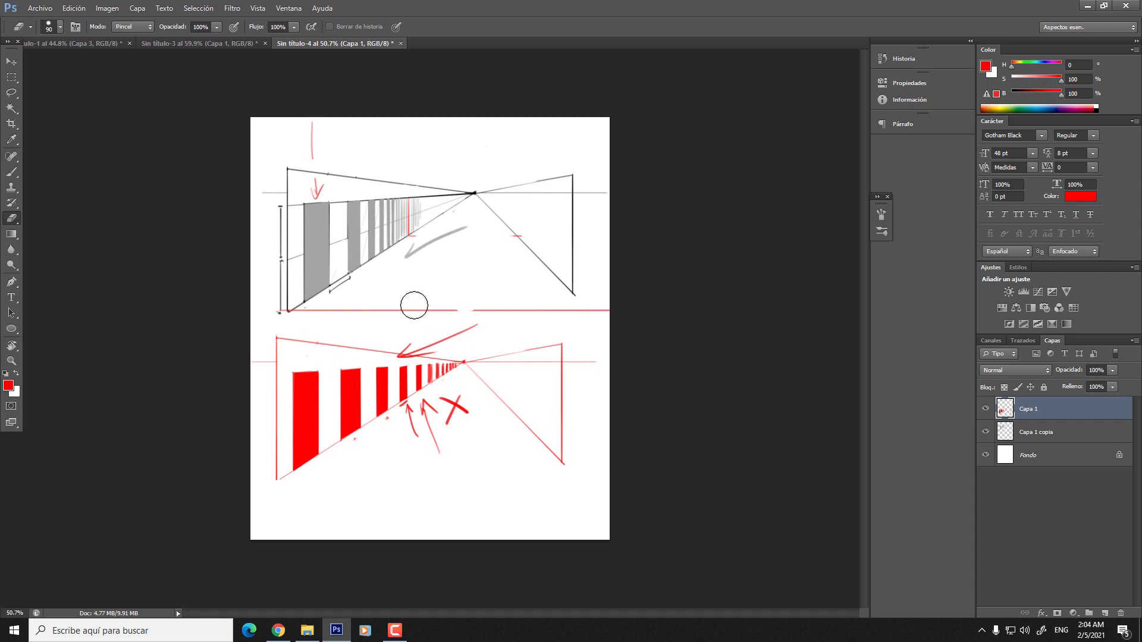
- Enlarge the eraser to 900 px
{"action": "key", "text": "bracketright"}
{"action": "key", "text": "bracketright"}
{"action": "key", "text": "bracketright"}
{"action": "key", "text": "bracketright"}
{"action": "key", "text": "bracketright"}
{"action": "key", "text": "bracketright"}
{"action": "key", "text": "bracketright"}
{"action": "key", "text": "bracketright"}
{"action": "key", "text": "bracketright"}
{"action": "key", "text": "bracketright"}
{"action": "key", "text": "bracketright"}
{"action": "key", "text": "bracketright"}
{"action": "key", "text": "bracketright"}
- Hide Capa 1 and Capa 1 copia and add a new empty layer above them for painting with the Brush tool
{"action": "left_click_drag", "start_coordinate": [993, 406], "coordinate": [991, 424]}
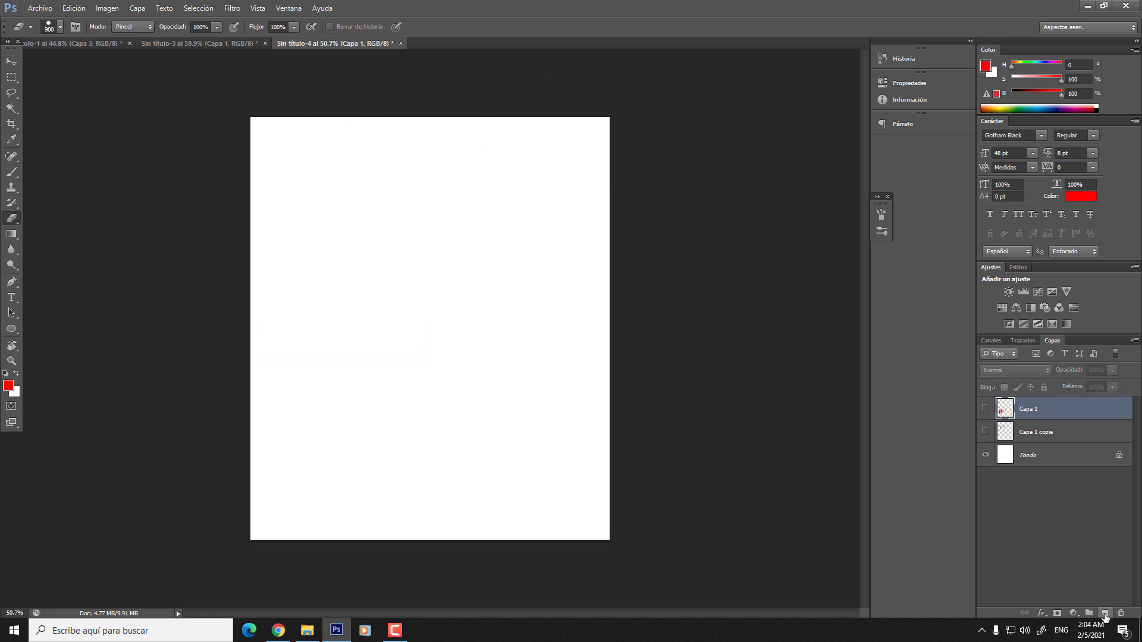
{"action": "left_click", "coordinate": [1104, 613]}
{"action": "key", "text": "b"}
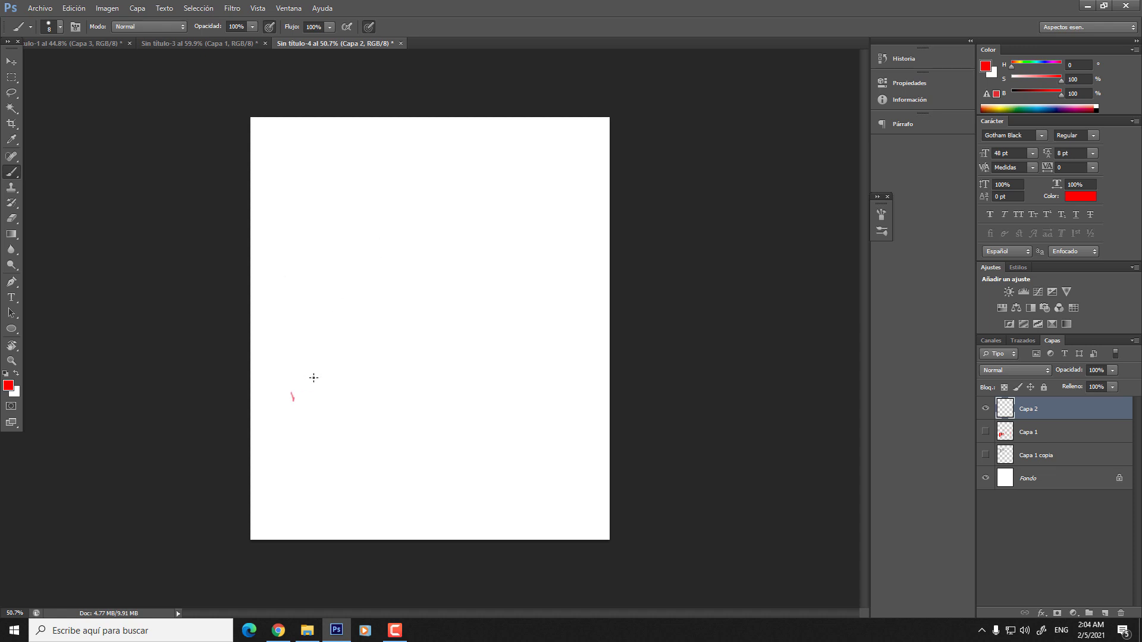
- Sketch a red crouching figure with arms over its knees and a straight horizontal eye-level line extending from its head
{"action": "key", "text": "ctrl+z"}
{"action": "left_click_drag", "start_coordinate": [285, 399], "coordinate": [308, 355]}
{"action": "mouse_move", "coordinate": [292, 399]}
{"action": "left_mouse_down"}
{"action": "mouse_move", "coordinate": [326, 376]}
{"action": "mouse_move", "coordinate": [314, 365]}
{"action": "mouse_move", "coordinate": [327, 390]}
{"action": "mouse_move", "coordinate": [313, 416]}
{"action": "mouse_move", "coordinate": [325, 417]}
{"action": "mouse_move", "coordinate": [283, 419]}
{"action": "left_mouse_up"}
{"action": "key", "text": "ctrl+z"}
{"action": "key", "text": "ctrl+z"}
{"action": "mouse_move", "coordinate": [323, 376]}
{"action": "left_mouse_down"}
{"action": "mouse_move", "coordinate": [331, 357]}
{"action": "mouse_move", "coordinate": [337, 370]}
{"action": "mouse_move", "coordinate": [569, 345]}
{"action": "left_mouse_up"}
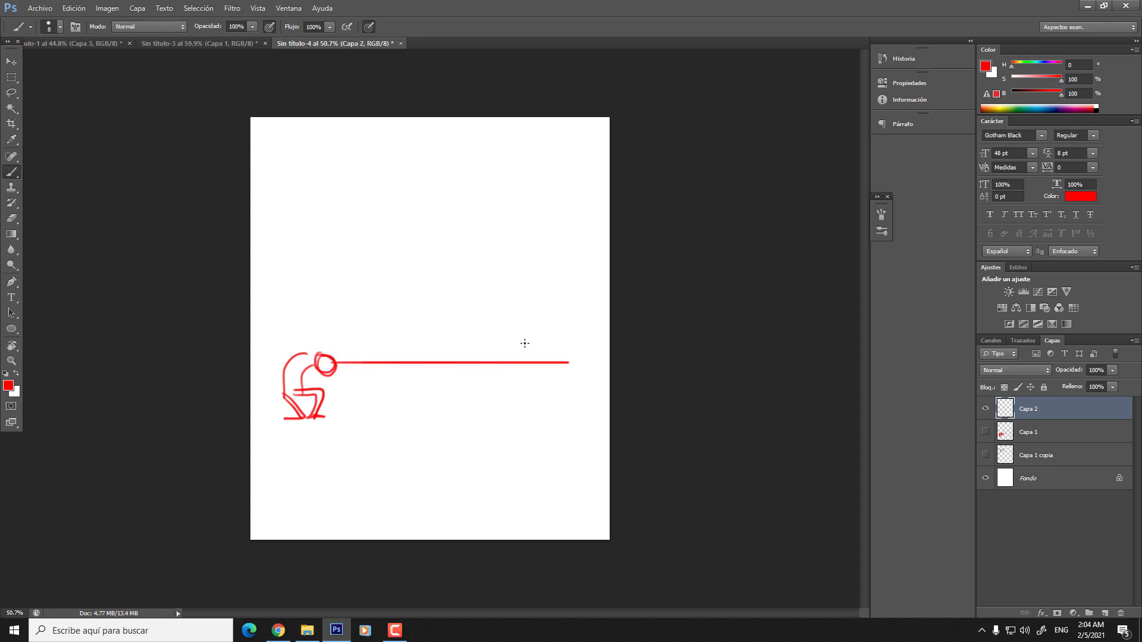
{"action": "left_click", "coordinate": [309, 364], "text": "ctrl"}
{"action": "mouse_move", "coordinate": [325, 372]}
{"action": "left_mouse_down"}
{"action": "mouse_move", "coordinate": [331, 413]}
{"action": "mouse_move", "coordinate": [363, 419]}
{"action": "left_mouse_up"}
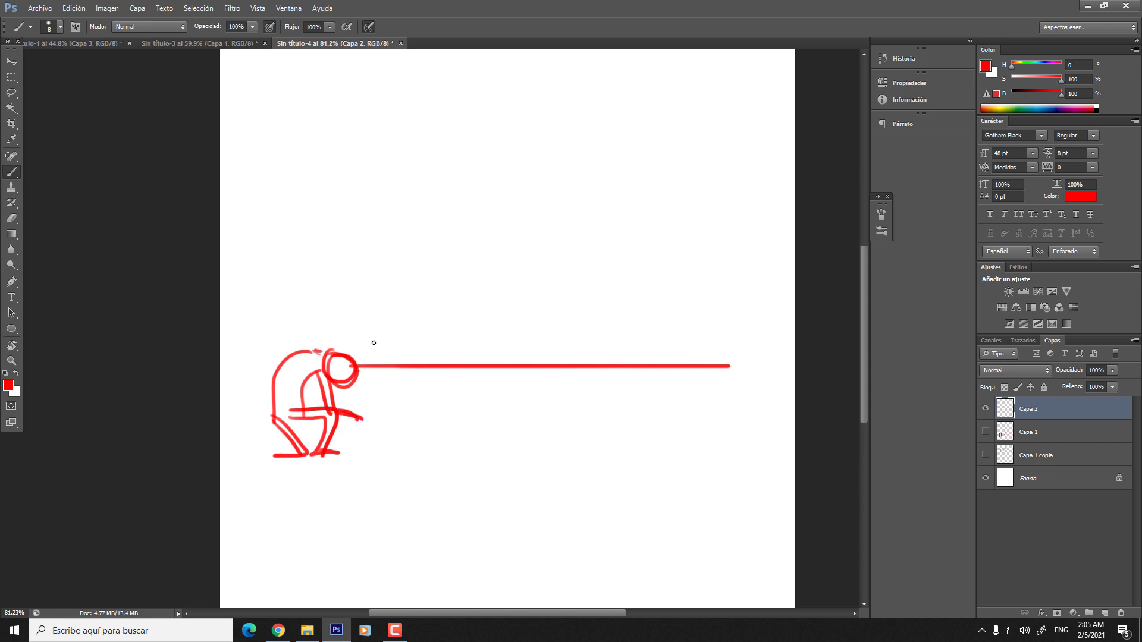
- Thicken the crouching figure's legs and extend its rear foot with a 30 px red brush
{"action": "key", "text": "z"}
{"action": "left_click_drag", "start_coordinate": [436, 358], "coordinate": [377, 329]}
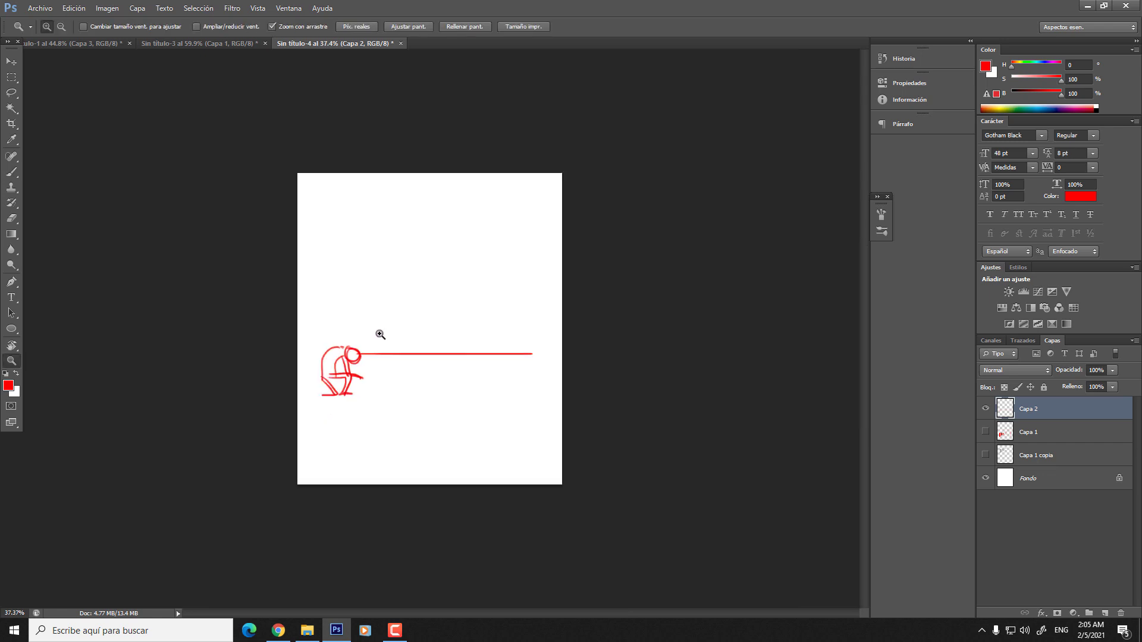
{"action": "left_click", "coordinate": [342, 395]}
{"action": "key", "text": "b"}
{"action": "mouse_move", "coordinate": [263, 415]}
{"action": "left_mouse_down"}
{"action": "mouse_move", "coordinate": [635, 421]}
{"action": "mouse_move", "coordinate": [604, 416]}
{"action": "left_mouse_up"}
{"action": "key", "text": "ctrl+z"}
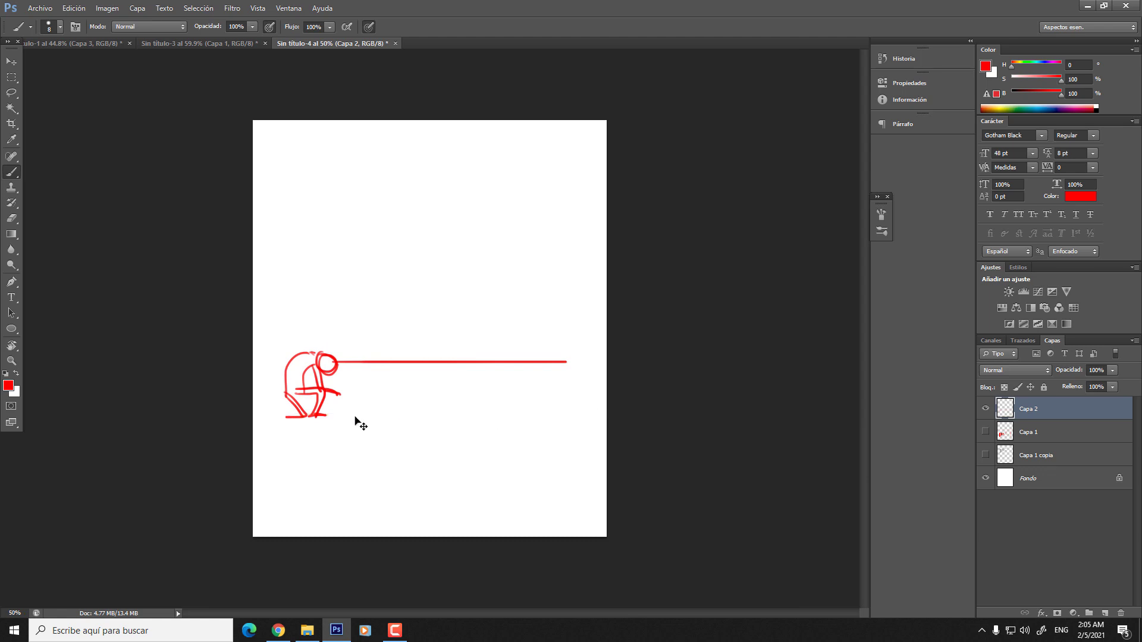
{"action": "key", "text": "bracketright"}
{"action": "mouse_move", "coordinate": [289, 390]}
{"action": "left_mouse_down"}
{"action": "mouse_move", "coordinate": [303, 416]}
{"action": "mouse_move", "coordinate": [275, 417]}
{"action": "mouse_move", "coordinate": [296, 393]}
{"action": "mouse_move", "coordinate": [320, 400]}
{"action": "mouse_move", "coordinate": [298, 381]}
{"action": "left_mouse_up"}
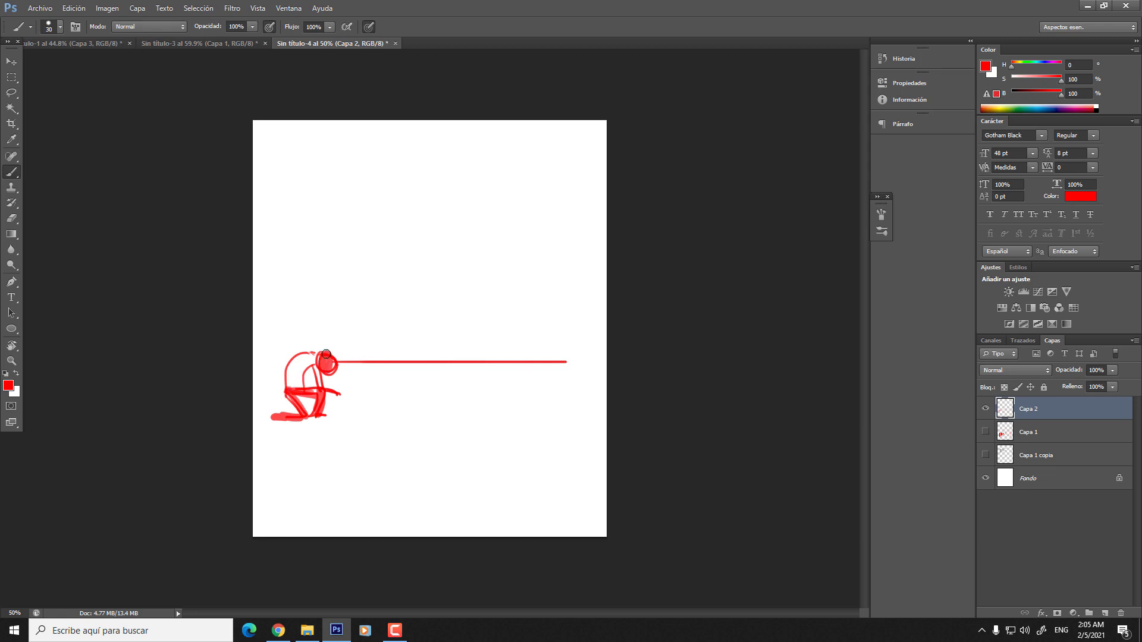
- Reduce the eraser to 60 px and paint hair on the crouching figure's head with the 30 px brush
{"action": "key", "text": "e"}
{"action": "key", "text": "bracketleft"}
{"action": "key", "text": "bracketleft"}
{"action": "key", "text": "bracketleft"}
{"action": "key", "text": "bracketleft"}
{"action": "key", "text": "bracketleft"}
{"action": "key", "text": "bracketleft"}
{"action": "key", "text": "bracketleft"}
{"action": "key", "text": "bracketleft"}
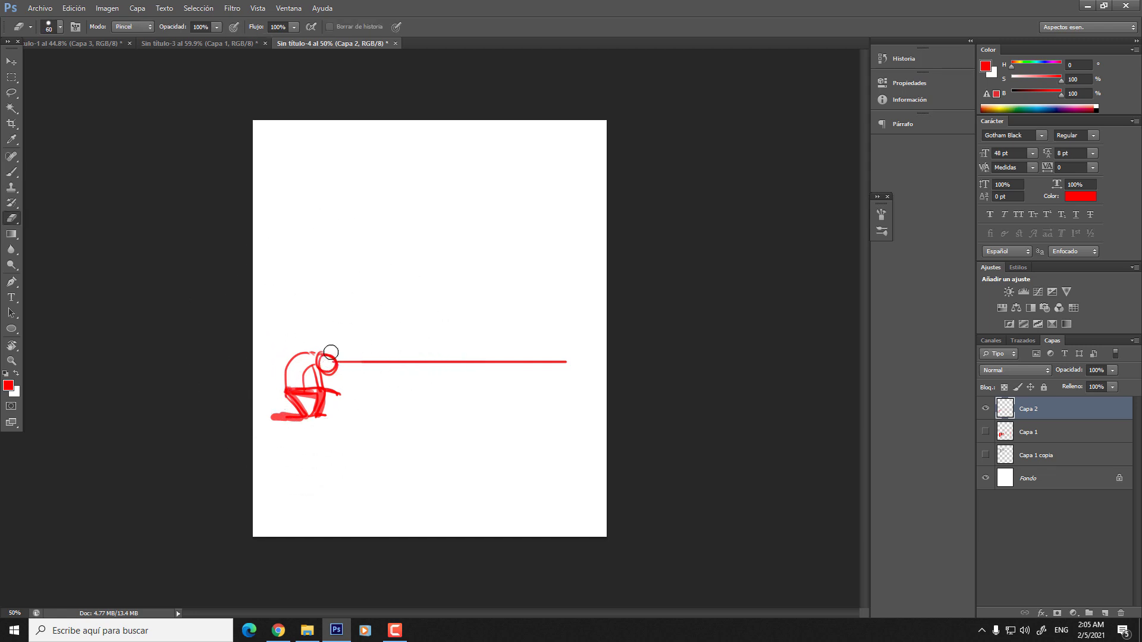
{"action": "key", "text": "b"}
{"action": "left_click_drag", "start_coordinate": [326, 349], "coordinate": [323, 356]}
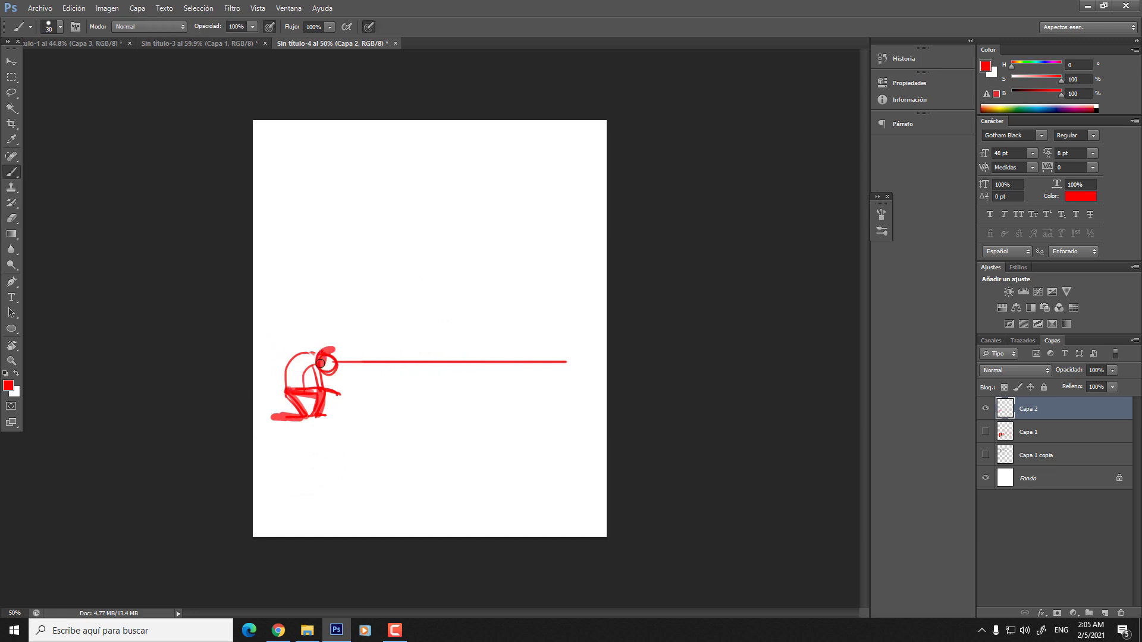
- Touch up the crouching figure's foot and paint a straight red ground line beneath it across the page with a 15 px brush
{"action": "key", "text": "z"}
{"action": "left_click_drag", "start_coordinate": [404, 332], "coordinate": [357, 351]}
{"action": "key", "text": "b"}
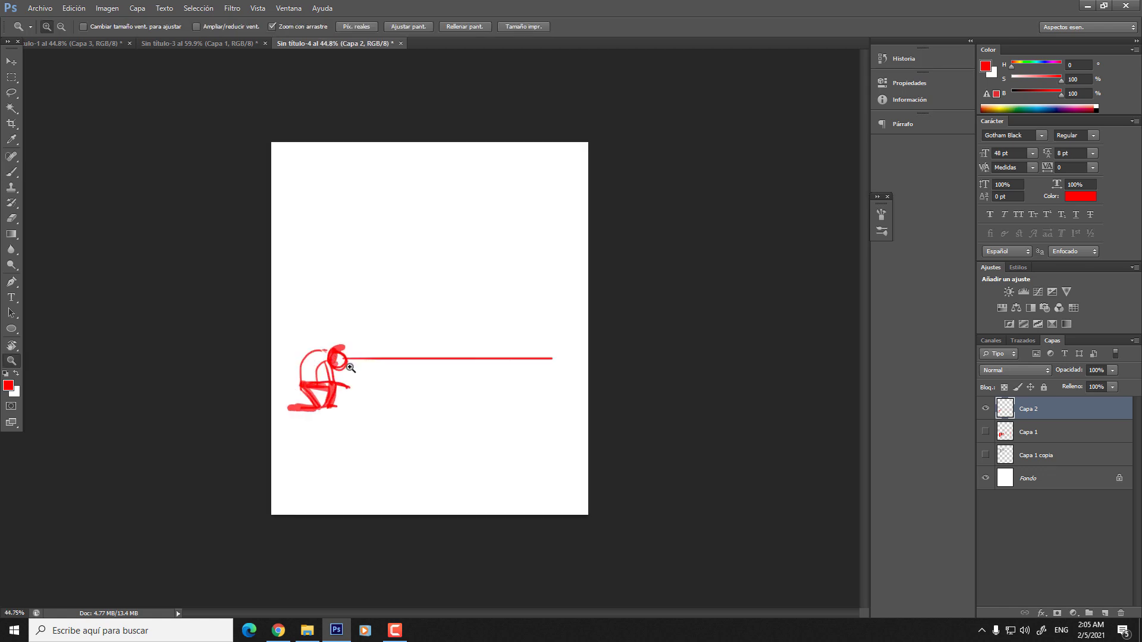
{"action": "scroll", "coordinate": [345, 357], "scroll_direction": "up", "scroll_amount": 2}
{"action": "left_click_drag", "start_coordinate": [299, 412], "coordinate": [318, 409]}
{"action": "key", "text": "z"}
{"action": "left_click_drag", "start_coordinate": [426, 347], "coordinate": [417, 342]}
{"action": "key", "text": "b"}
{"action": "key", "text": "bracketleft"}
{"action": "mouse_move", "coordinate": [268, 427]}
{"action": "left_mouse_down"}
{"action": "mouse_move", "coordinate": [559, 416]}
{"action": "mouse_move", "coordinate": [747, 426]}
{"action": "left_mouse_up"}
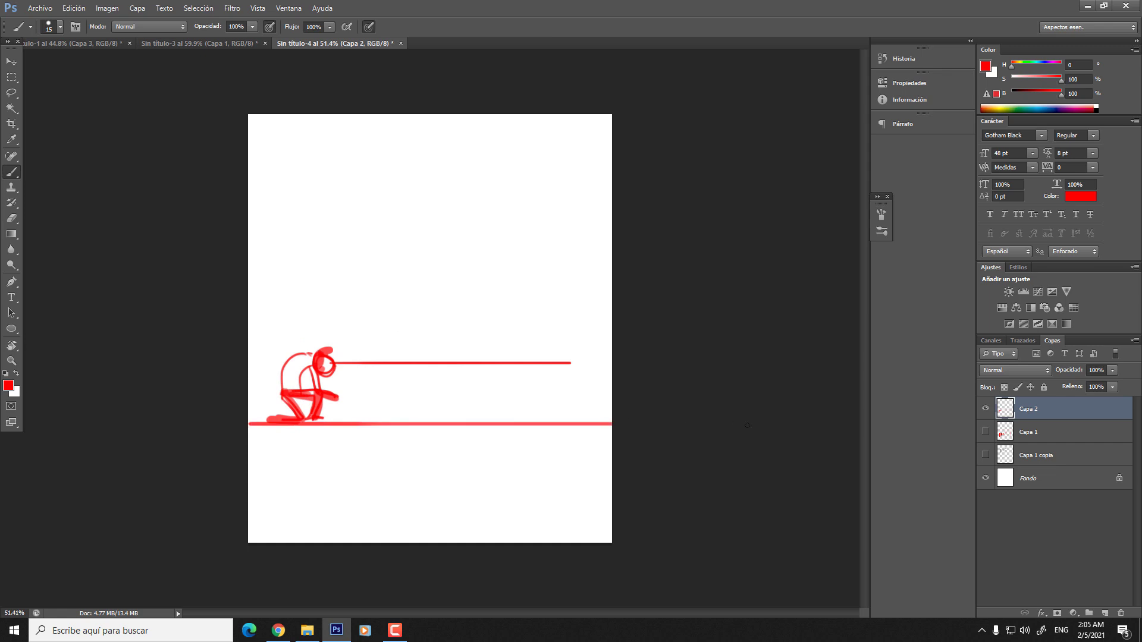
- Handwrite "50 cm." in red between the eye-level line and the ground with a 9 px brush
{"action": "key", "text": "z"}
{"action": "mouse_move", "coordinate": [408, 365]}
{"action": "left_mouse_down"}
{"action": "mouse_move", "coordinate": [423, 365]}
{"action": "mouse_move", "coordinate": [365, 395]}
{"action": "mouse_move", "coordinate": [342, 387]}
{"action": "left_mouse_up"}
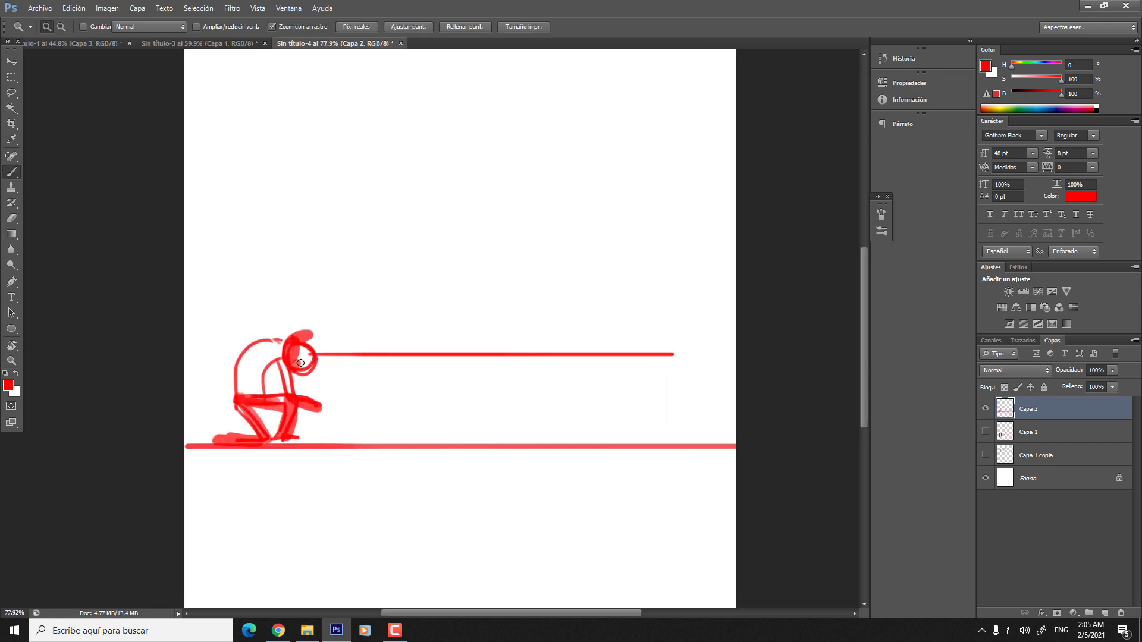
{"action": "key", "text": "b"}
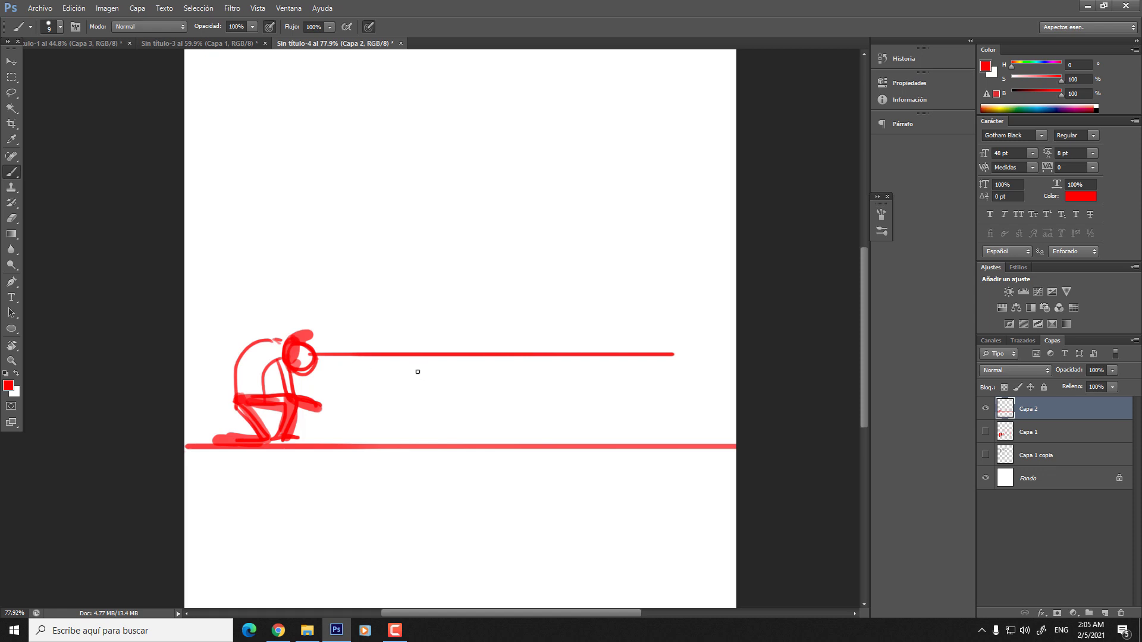
{"action": "mouse_move", "coordinate": [393, 393]}
{"action": "left_mouse_down"}
{"action": "mouse_move", "coordinate": [428, 396]}
{"action": "mouse_move", "coordinate": [444, 416]}
{"action": "mouse_move", "coordinate": [474, 412]}
{"action": "left_mouse_up"}
- Paint a thin red arrow above the eye-level line, pointing away from the crouching figure
{"action": "left_click_drag", "start_coordinate": [347, 342], "coordinate": [566, 316]}
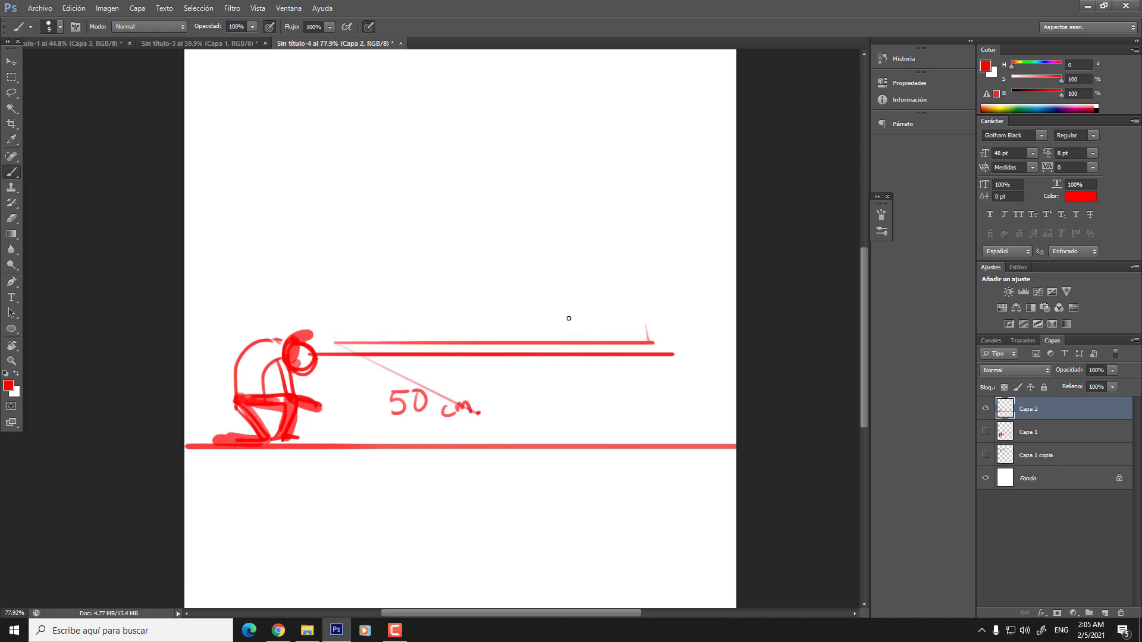
{"action": "key", "text": "ctrl+z"}
{"action": "mouse_move", "coordinate": [347, 340]}
{"action": "left_mouse_down"}
{"action": "mouse_move", "coordinate": [622, 332]}
{"action": "mouse_move", "coordinate": [618, 344]}
{"action": "left_mouse_up"}
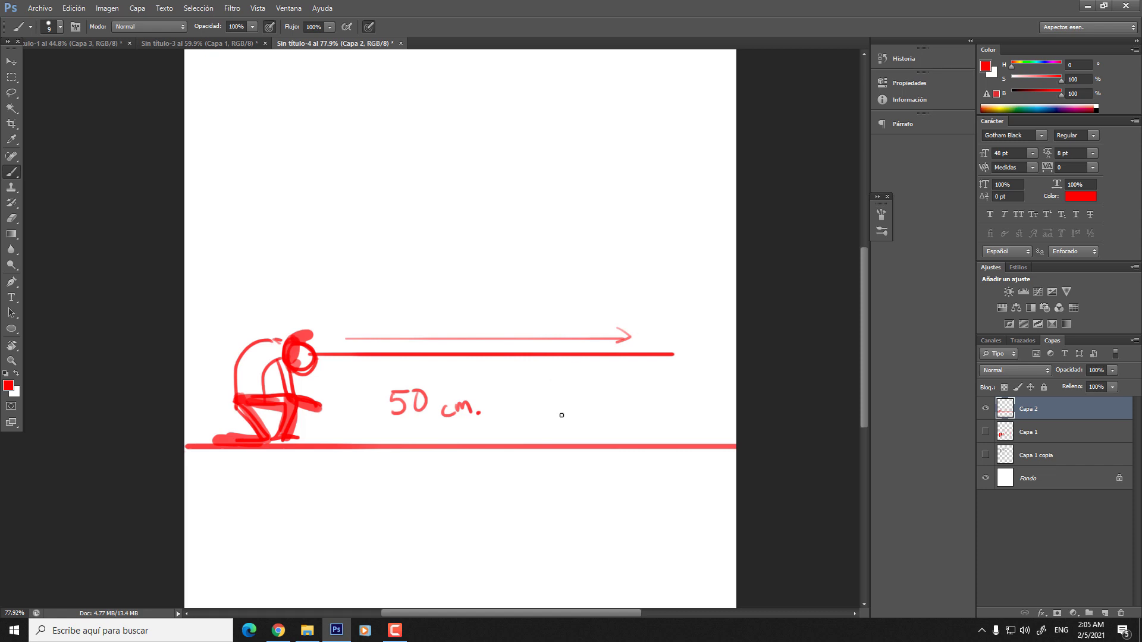
{"action": "left_click_drag", "start_coordinate": [569, 409], "coordinate": [557, 424]}
{"action": "key", "text": "ctrl+alt+z"}
{"action": "key", "text": "ctrl+alt+z"}
{"action": "key", "text": "ctrl+alt+z"}
{"action": "scroll", "coordinate": [607, 408], "scroll_direction": "down", "scroll_amount": 3}
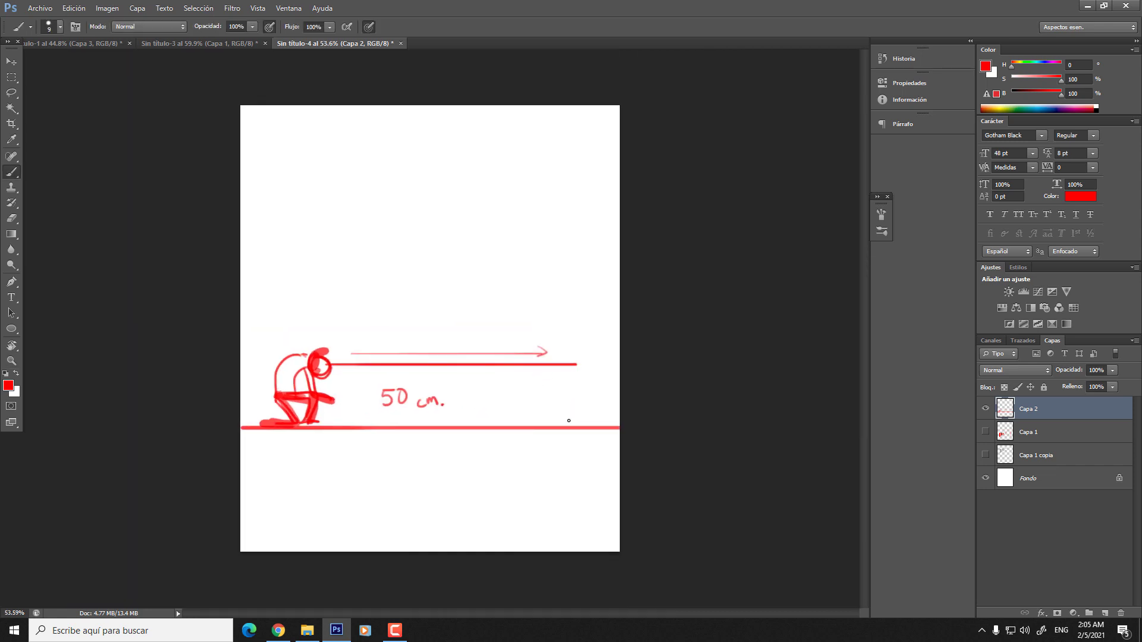
- Sketch a thin red standing figure on the ground line at the far end of the eye-level line
{"action": "left_click_drag", "start_coordinate": [569, 420], "coordinate": [576, 342]}
{"action": "key", "text": "ctrl+alt+z"}
{"action": "mouse_move", "coordinate": [563, 423]}
{"action": "left_mouse_down"}
{"action": "mouse_move", "coordinate": [566, 354]}
{"action": "mouse_move", "coordinate": [561, 426]}
{"action": "left_mouse_up"}
{"action": "key", "text": "ctrl+alt+z"}
{"action": "mouse_move", "coordinate": [570, 366]}
{"action": "left_mouse_down"}
{"action": "mouse_move", "coordinate": [588, 427]}
{"action": "mouse_move", "coordinate": [580, 368]}
{"action": "mouse_move", "coordinate": [568, 361]}
{"action": "mouse_move", "coordinate": [566, 326]}
{"action": "left_mouse_up"}
{"action": "mouse_move", "coordinate": [570, 326]}
{"action": "left_mouse_down"}
{"action": "mouse_move", "coordinate": [573, 350]}
{"action": "mouse_move", "coordinate": [581, 328]}
{"action": "left_mouse_up"}
{"action": "mouse_move", "coordinate": [574, 326]}
{"action": "left_mouse_down"}
{"action": "mouse_move", "coordinate": [572, 352]}
{"action": "mouse_move", "coordinate": [565, 325]}
{"action": "mouse_move", "coordinate": [557, 348]}
{"action": "mouse_move", "coordinate": [566, 323]}
{"action": "left_mouse_up"}
{"action": "mouse_move", "coordinate": [561, 326]}
{"action": "left_mouse_down"}
{"action": "mouse_move", "coordinate": [561, 350]}
{"action": "mouse_move", "coordinate": [591, 347]}
{"action": "left_mouse_up"}
{"action": "left_click_drag", "start_coordinate": [586, 330], "coordinate": [568, 292]}
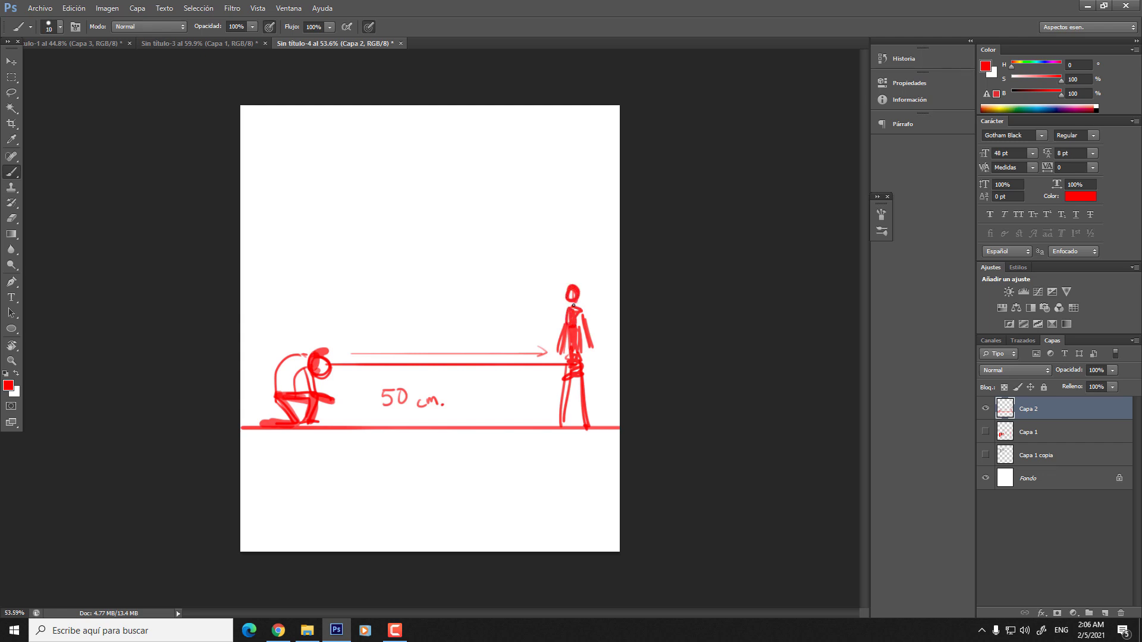
- Fill in the standing figure's head with a larger red brush and undo the extra body strokes
{"action": "key", "text": "bracketright"}
{"action": "mouse_move", "coordinate": [574, 284]}
{"action": "left_mouse_down"}
{"action": "mouse_move", "coordinate": [574, 315]}
{"action": "mouse_move", "coordinate": [554, 352]}
{"action": "left_mouse_up"}
{"action": "left_click_drag", "start_coordinate": [568, 309], "coordinate": [581, 341]}
{"action": "key", "text": "ctrl+alt+z"}
{"action": "key", "text": "ctrl+alt+z"}
- Erase the standing figure's thin leg and block in its torso, arms, legs and a higher head with a 35 px red brush
{"action": "key", "text": "e"}
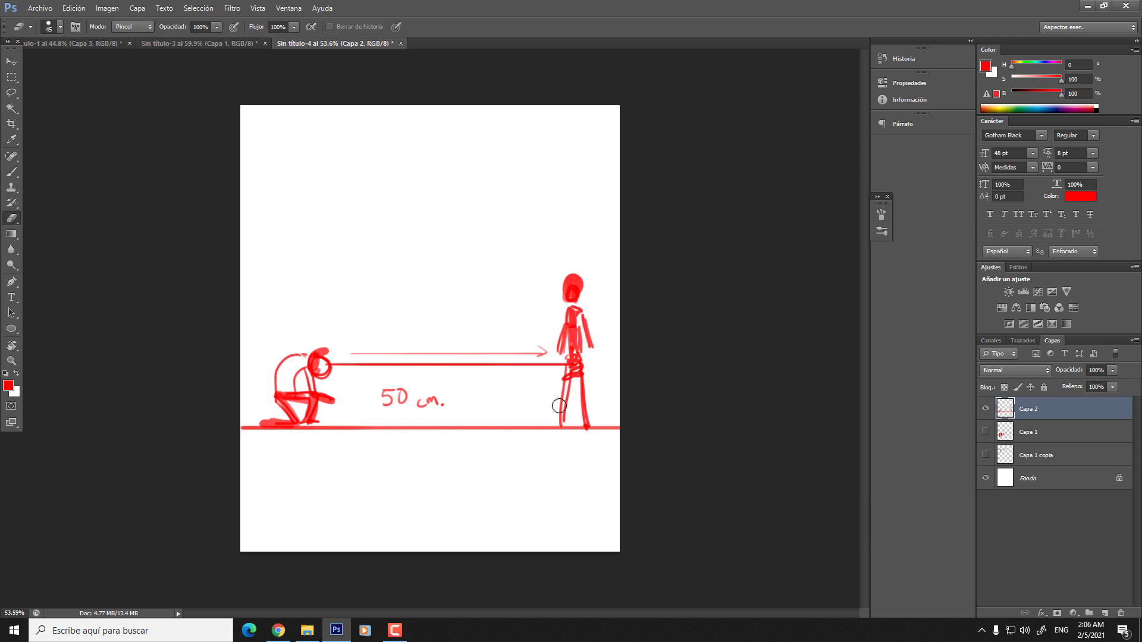
{"action": "mouse_move", "coordinate": [562, 389]}
{"action": "left_mouse_down"}
{"action": "mouse_move", "coordinate": [576, 416]}
{"action": "mouse_move", "coordinate": [579, 352]}
{"action": "mouse_move", "coordinate": [566, 327]}
{"action": "mouse_move", "coordinate": [559, 419]}
{"action": "left_mouse_up"}
{"action": "key", "text": "b"}
{"action": "key", "text": "ctrl+alt+z"}
{"action": "left_click_drag", "start_coordinate": [562, 327], "coordinate": [559, 423]}
{"action": "left_click_drag", "start_coordinate": [585, 350], "coordinate": [586, 369]}
{"action": "mouse_move", "coordinate": [587, 409]}
{"action": "left_mouse_down"}
{"action": "mouse_move", "coordinate": [562, 325]}
{"action": "mouse_move", "coordinate": [568, 304]}
{"action": "mouse_move", "coordinate": [562, 345]}
{"action": "mouse_move", "coordinate": [564, 285]}
{"action": "mouse_move", "coordinate": [576, 315]}
{"action": "mouse_move", "coordinate": [538, 329]}
{"action": "left_mouse_up"}
{"action": "mouse_move", "coordinate": [577, 293]}
{"action": "left_mouse_down"}
{"action": "mouse_move", "coordinate": [595, 331]}
{"action": "mouse_move", "coordinate": [569, 250]}
{"action": "mouse_move", "coordinate": [577, 271]}
{"action": "left_mouse_up"}
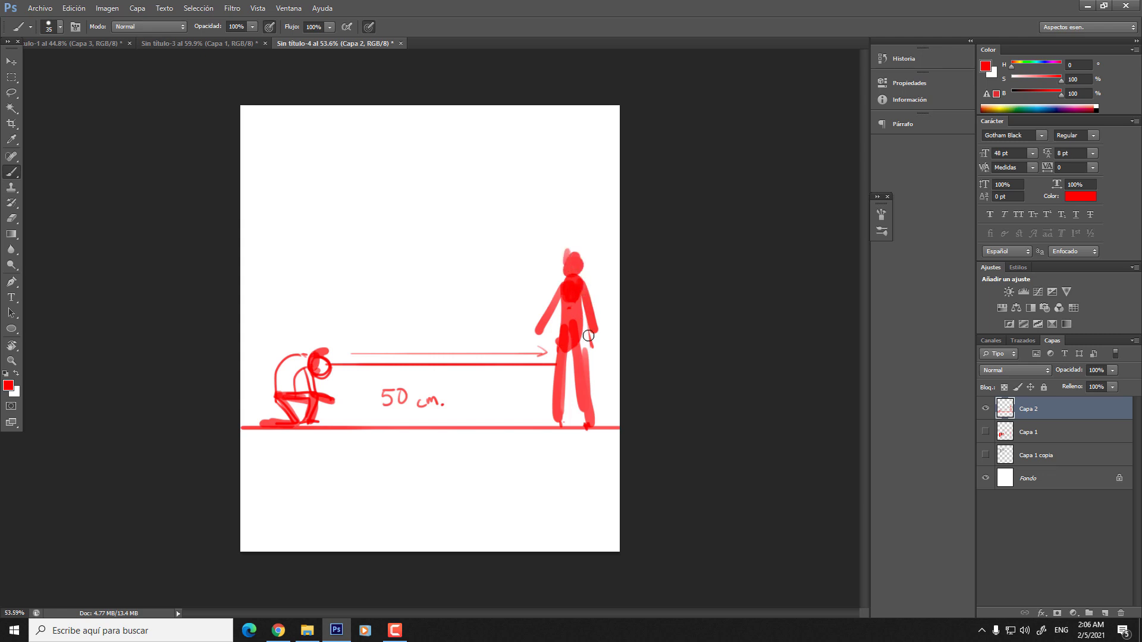
- Paint a forward-pointing foot on the standing figure's front leg
{"action": "key", "text": "e"}
{"action": "key", "text": "b"}
{"action": "mouse_move", "coordinate": [565, 352]}
{"action": "left_mouse_down"}
{"action": "mouse_move", "coordinate": [557, 424]}
{"action": "mouse_move", "coordinate": [541, 419]}
{"action": "left_mouse_up"}
{"action": "key", "text": "ctrl+z"}
- Add short red strokes along the eye-level line between the crouching and standing figures with a 9 px brush
{"action": "key", "text": "ctrl+space"}
{"action": "mouse_move", "coordinate": [426, 329]}
{"action": "left_mouse_down"}
{"action": "mouse_move", "coordinate": [415, 334]}
{"action": "mouse_move", "coordinate": [493, 350]}
{"action": "left_mouse_up"}
{"action": "key", "text": "ctrl+z"}
{"action": "left_click_drag", "start_coordinate": [371, 357], "coordinate": [404, 359]}
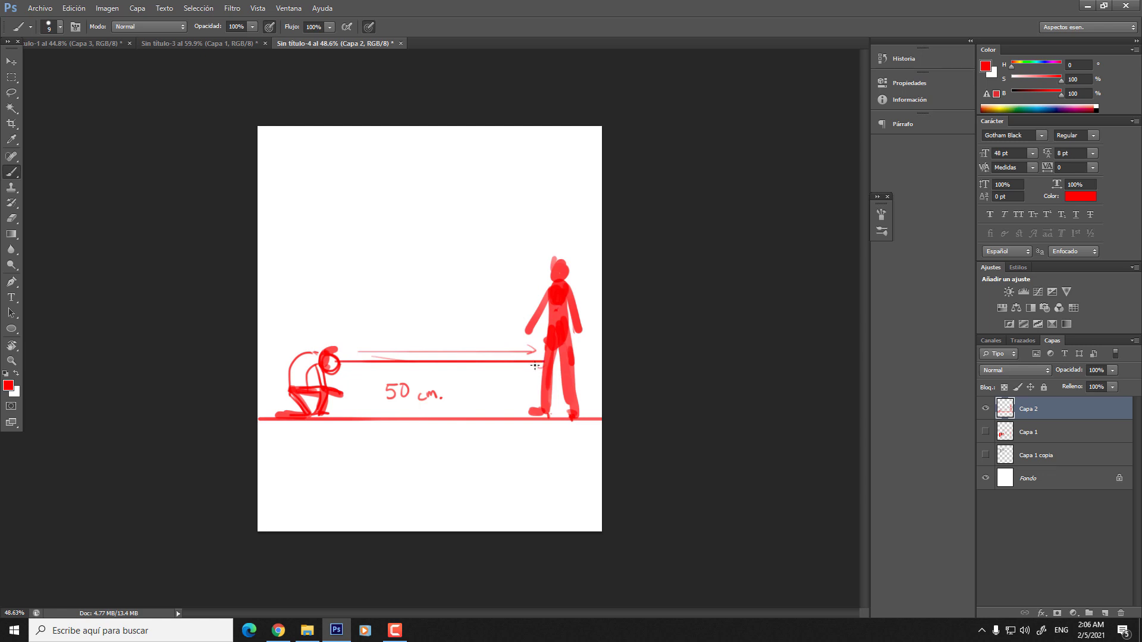
{"action": "key", "text": "ctrl+z"}
{"action": "key", "text": "ctrl+z"}
{"action": "key", "text": "ctrl+space"}
{"action": "mouse_move", "coordinate": [481, 405]}
{"action": "left_mouse_down"}
{"action": "mouse_move", "coordinate": [470, 357]}
{"action": "mouse_move", "coordinate": [493, 357]}
{"action": "left_mouse_up"}
- Scale the whole sketch on Capa 2 to about 55% and move it to the upper part of the page
{"action": "key", "text": "ctrl+t"}
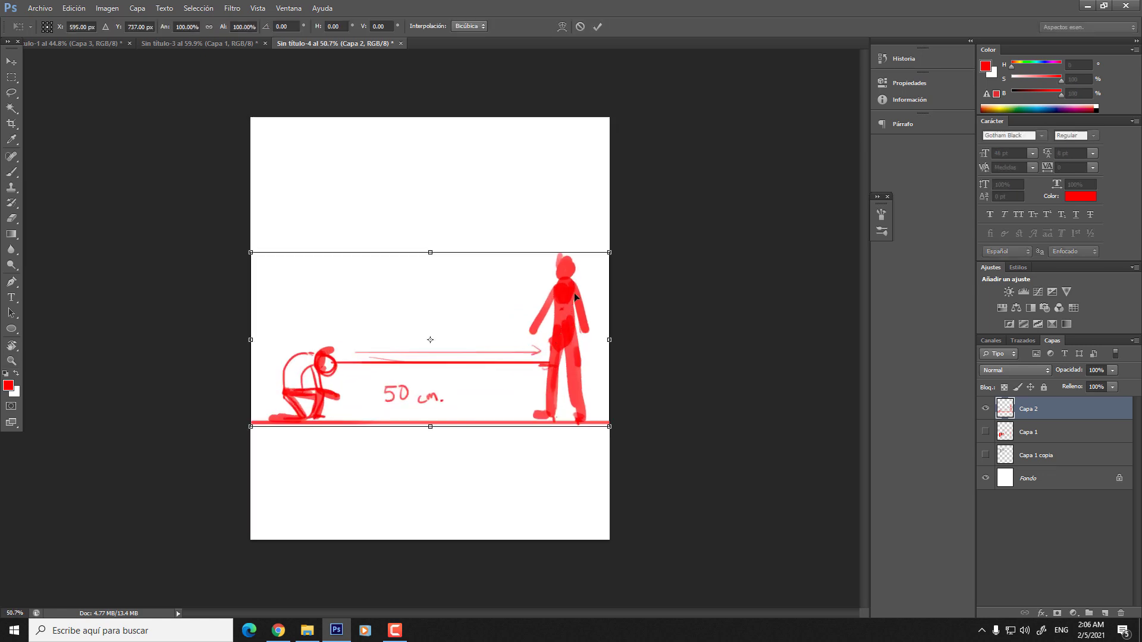
{"action": "left_click_drag", "start_coordinate": [611, 261], "coordinate": [523, 273]}
{"action": "left_click_drag", "start_coordinate": [463, 317], "coordinate": [457, 205]}
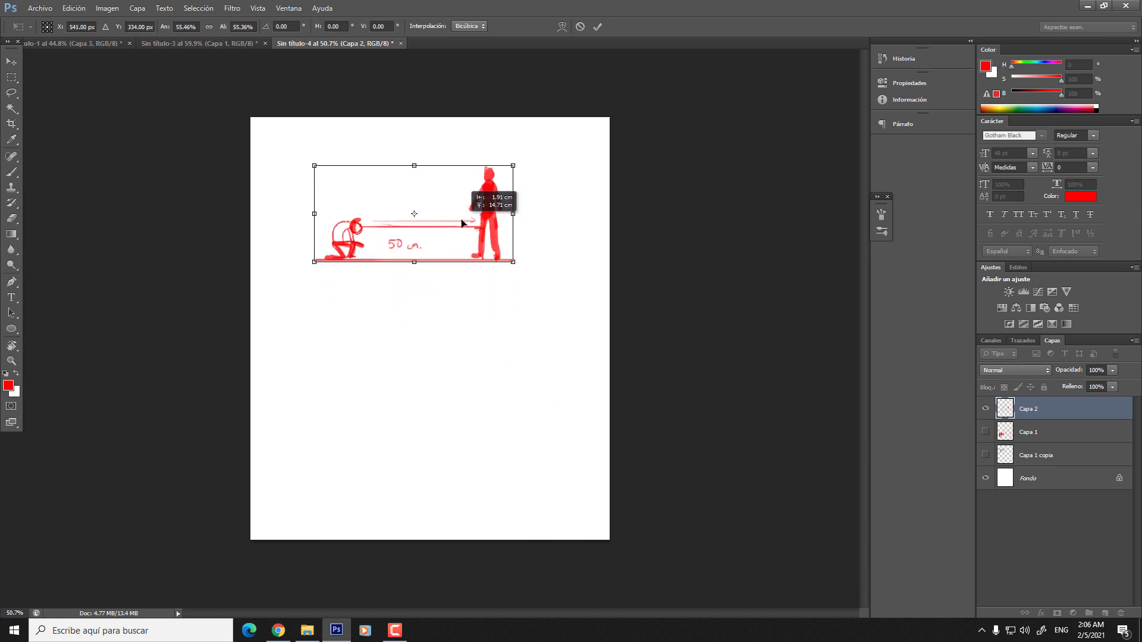
{"action": "key", "text": "b"}
{"action": "key", "text": "Return"}
- Paint a red standing figure with hands on hips below the crouching figure, using a 20 px brush
{"action": "key", "text": "ctrl+space"}
{"action": "mouse_move", "coordinate": [354, 355]}
{"action": "left_mouse_down"}
{"action": "mouse_move", "coordinate": [364, 369]}
{"action": "mouse_move", "coordinate": [306, 479]}
{"action": "left_mouse_up"}
{"action": "key", "text": "ctrl+z"}
{"action": "key", "text": "bracketright"}
{"action": "key", "text": "bracketright"}
{"action": "left_click_drag", "start_coordinate": [309, 390], "coordinate": [317, 468]}
{"action": "key", "text": "ctrl+z"}
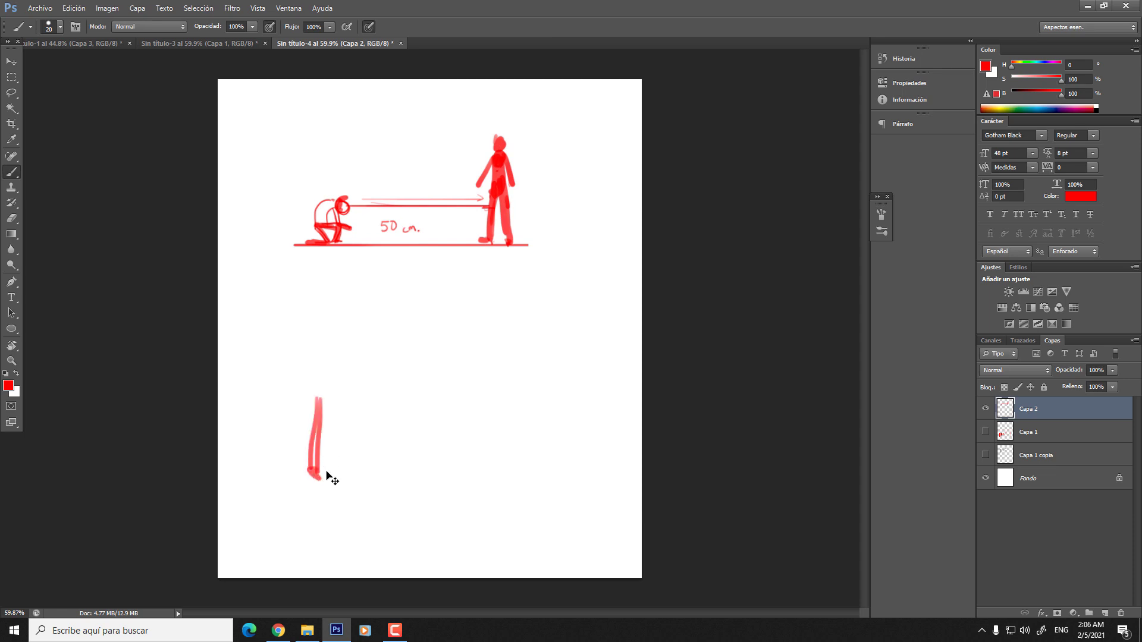
{"action": "key", "text": "ctrl+z"}
{"action": "left_click_drag", "start_coordinate": [316, 410], "coordinate": [315, 486]}
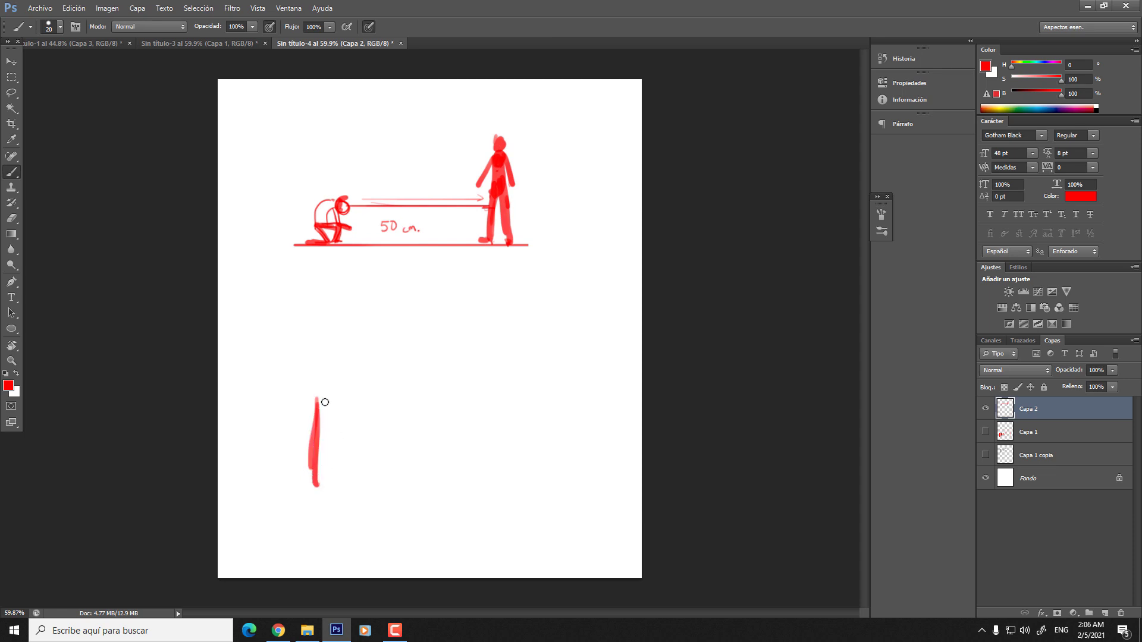
{"action": "mouse_move", "coordinate": [324, 399]}
{"action": "left_mouse_down"}
{"action": "mouse_move", "coordinate": [341, 488]}
{"action": "mouse_move", "coordinate": [327, 499]}
{"action": "left_mouse_up"}
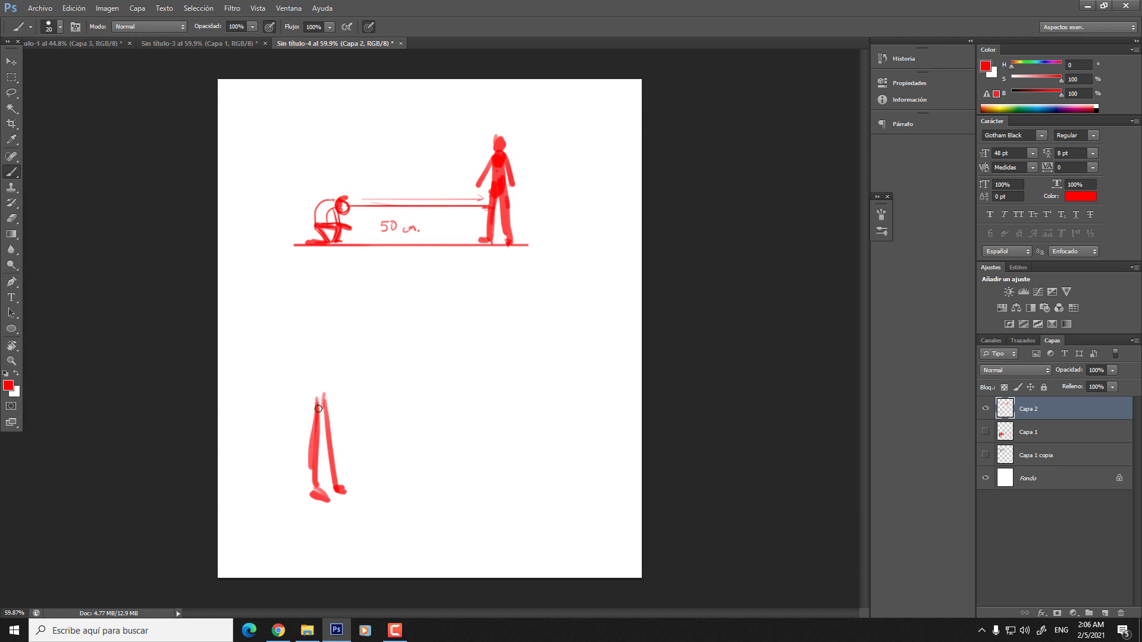
{"action": "mouse_move", "coordinate": [318, 409]}
{"action": "left_mouse_down"}
{"action": "mouse_move", "coordinate": [314, 365]}
{"action": "mouse_move", "coordinate": [292, 395]}
{"action": "mouse_move", "coordinate": [317, 400]}
{"action": "left_mouse_up"}
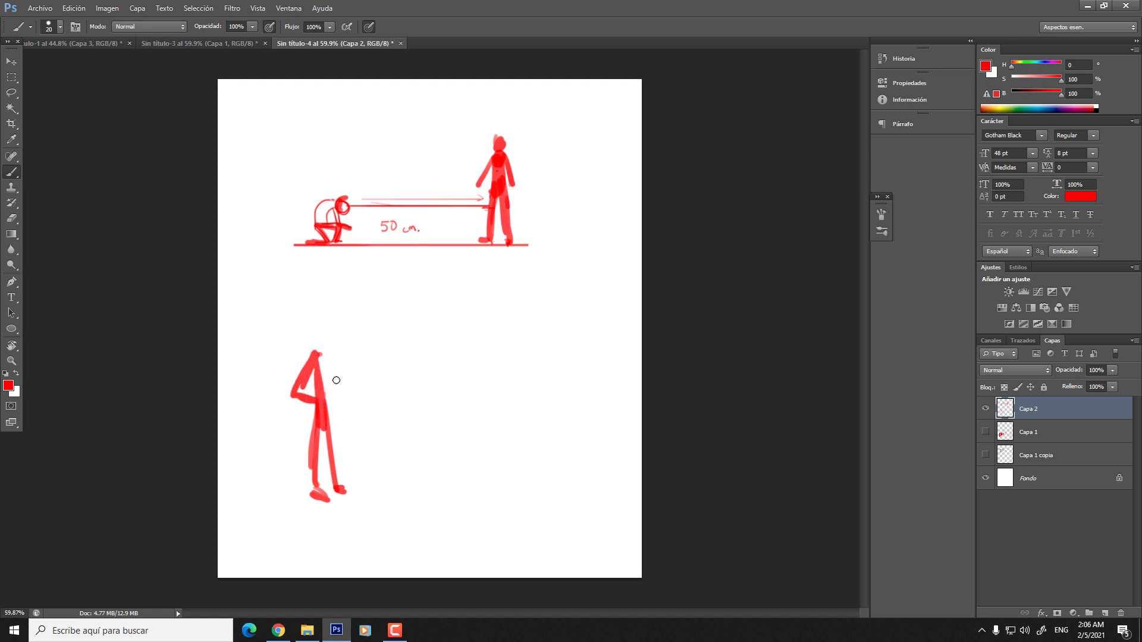
{"action": "mouse_move", "coordinate": [320, 354]}
{"action": "left_mouse_down"}
{"action": "mouse_move", "coordinate": [325, 398]}
{"action": "mouse_move", "coordinate": [319, 334]}
{"action": "mouse_move", "coordinate": [313, 342]}
{"action": "left_mouse_up"}
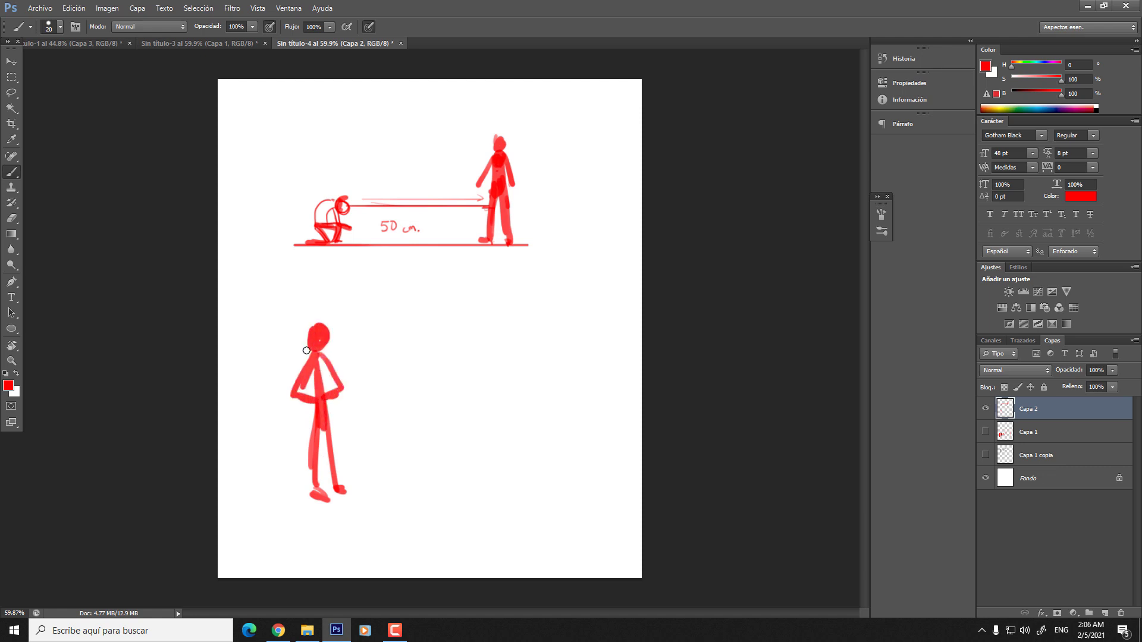
- Paint straight red horizontal lines across the page through the new figure's head and at its feet
{"action": "left_click_drag", "start_coordinate": [242, 343], "coordinate": [687, 329]}
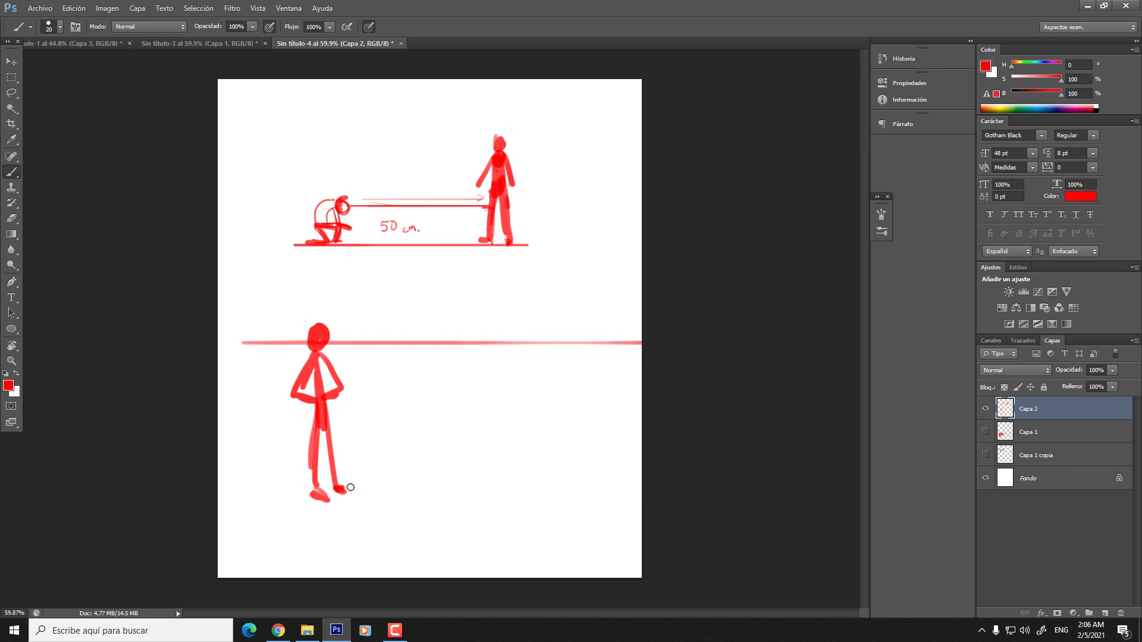
{"action": "left_click_drag", "start_coordinate": [351, 487], "coordinate": [354, 489]}
{"action": "mouse_move", "coordinate": [310, 497]}
{"action": "left_mouse_down"}
{"action": "mouse_move", "coordinate": [309, 464]}
{"action": "mouse_move", "coordinate": [310, 500]}
{"action": "left_mouse_up"}
{"action": "left_click_drag", "start_coordinate": [234, 498], "coordinate": [241, 497]}
{"action": "left_click_drag", "start_coordinate": [169, 515], "coordinate": [665, 473]}
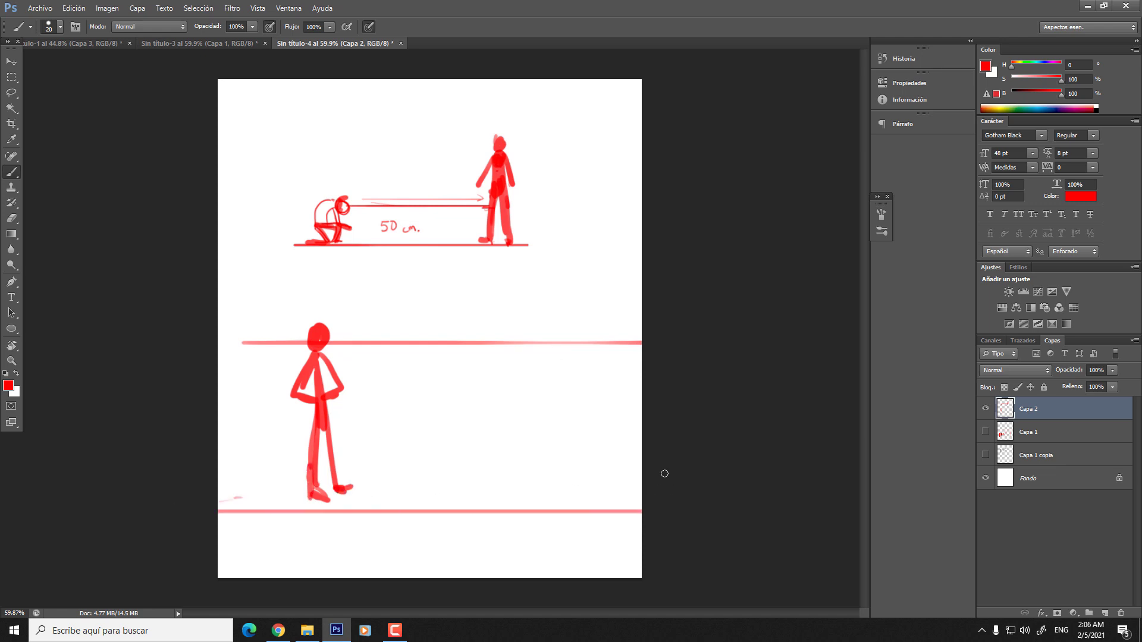
{"action": "key", "text": "ctrl+z"}
{"action": "left_click_drag", "start_coordinate": [179, 485], "coordinate": [684, 485]}
- Paint a second red standing figure on the opposite side of the page, its head on the same horizontal line
{"action": "left_click_drag", "start_coordinate": [562, 324], "coordinate": [545, 373]}
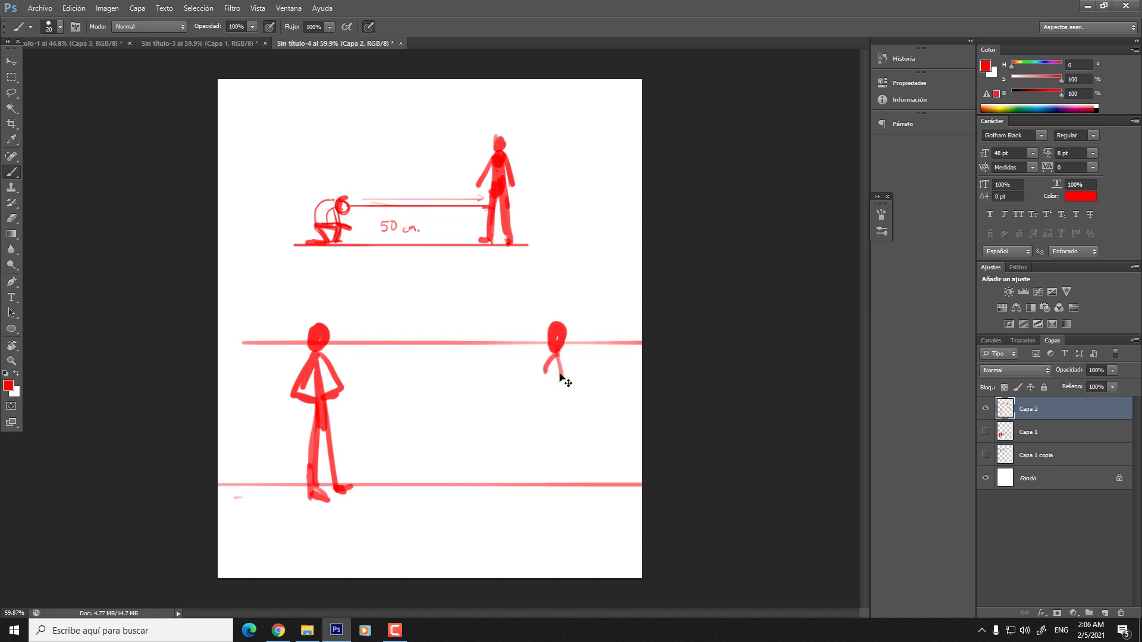
{"action": "mouse_move", "coordinate": [409, 268]}
{"action": "left_mouse_down"}
{"action": "mouse_move", "coordinate": [348, 329]}
{"action": "mouse_move", "coordinate": [373, 325]}
{"action": "left_mouse_up"}
{"action": "key", "text": "ctrl+z"}
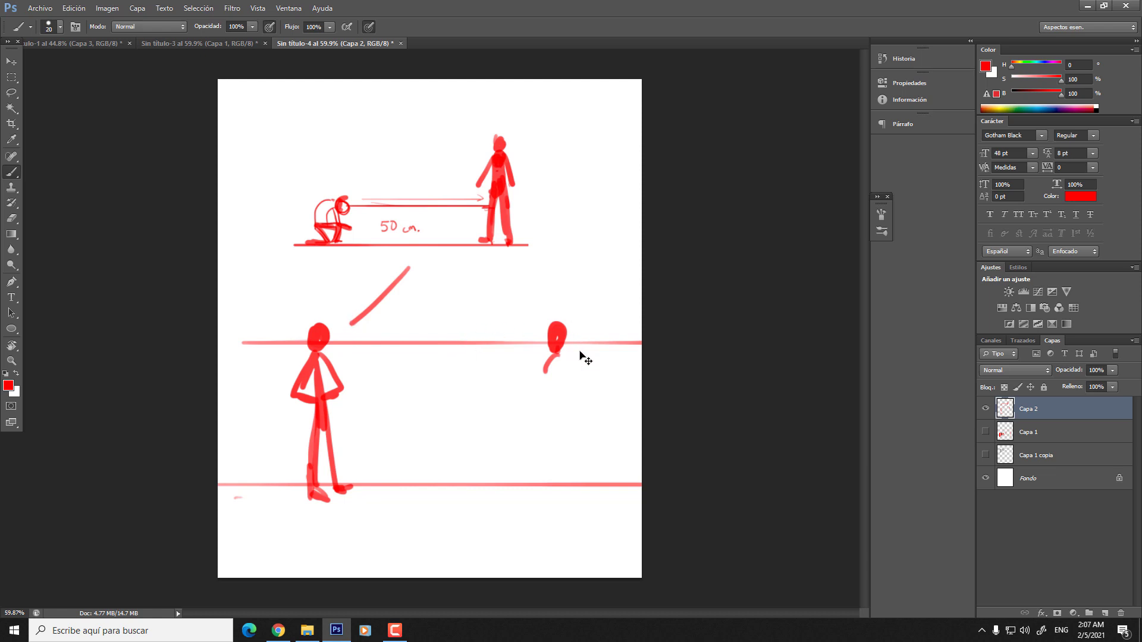
{"action": "key", "text": "ctrl+z"}
{"action": "mouse_move", "coordinate": [559, 357]}
{"action": "left_mouse_down"}
{"action": "mouse_move", "coordinate": [576, 380]}
{"action": "mouse_move", "coordinate": [562, 359]}
{"action": "mouse_move", "coordinate": [541, 429]}
{"action": "mouse_move", "coordinate": [577, 411]}
{"action": "left_mouse_up"}
{"action": "key", "text": "ctrl+z"}
{"action": "left_click_drag", "start_coordinate": [553, 357], "coordinate": [548, 479]}
{"action": "left_click_drag", "start_coordinate": [559, 416], "coordinate": [572, 479]}
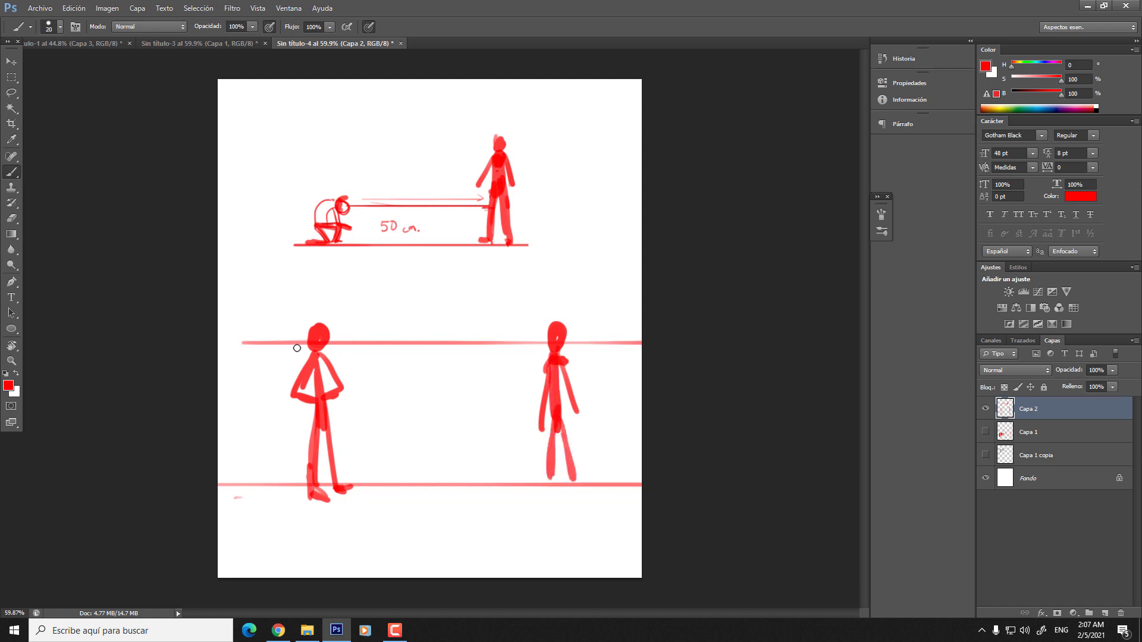
- Trace the eye-level lines of the lower and upper sketches in black with a 9 px brush
{"action": "key", "text": "d"}
{"action": "left_click_drag", "start_coordinate": [238, 338], "coordinate": [574, 339]}
{"action": "key", "text": "ctrl+z"}
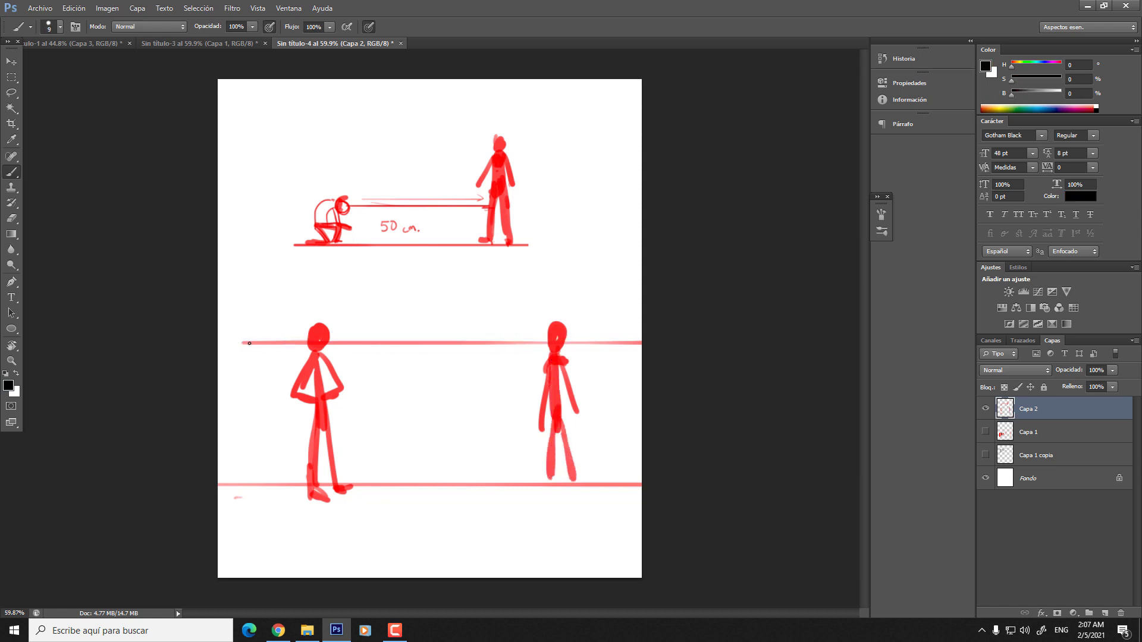
{"action": "left_click_drag", "start_coordinate": [249, 343], "coordinate": [685, 345]}
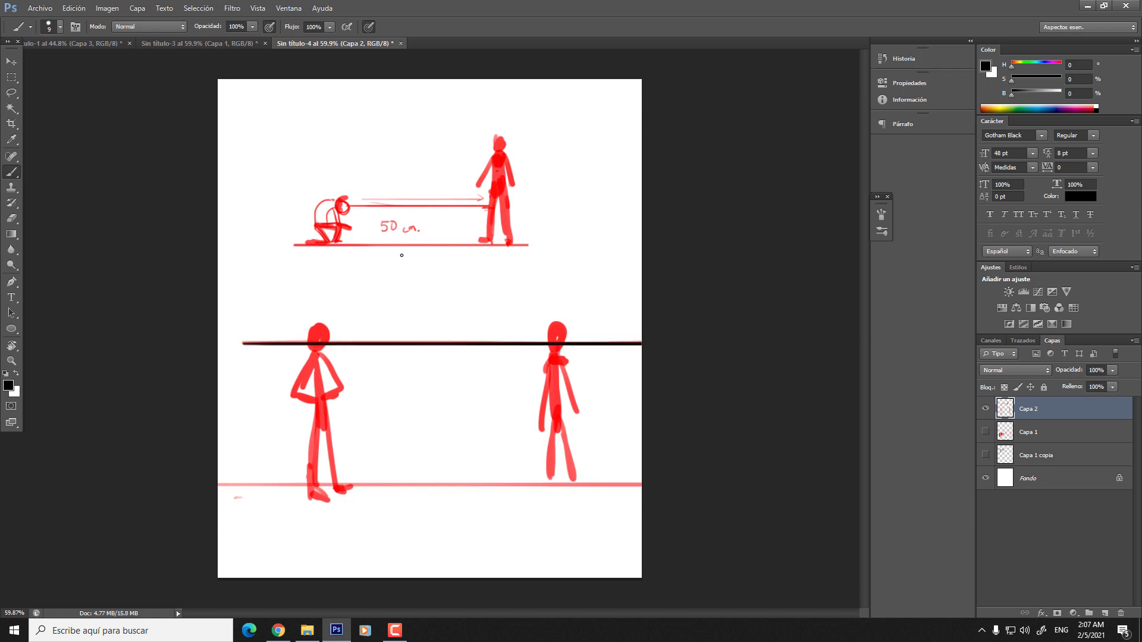
{"action": "left_click_drag", "start_coordinate": [345, 205], "coordinate": [604, 207]}
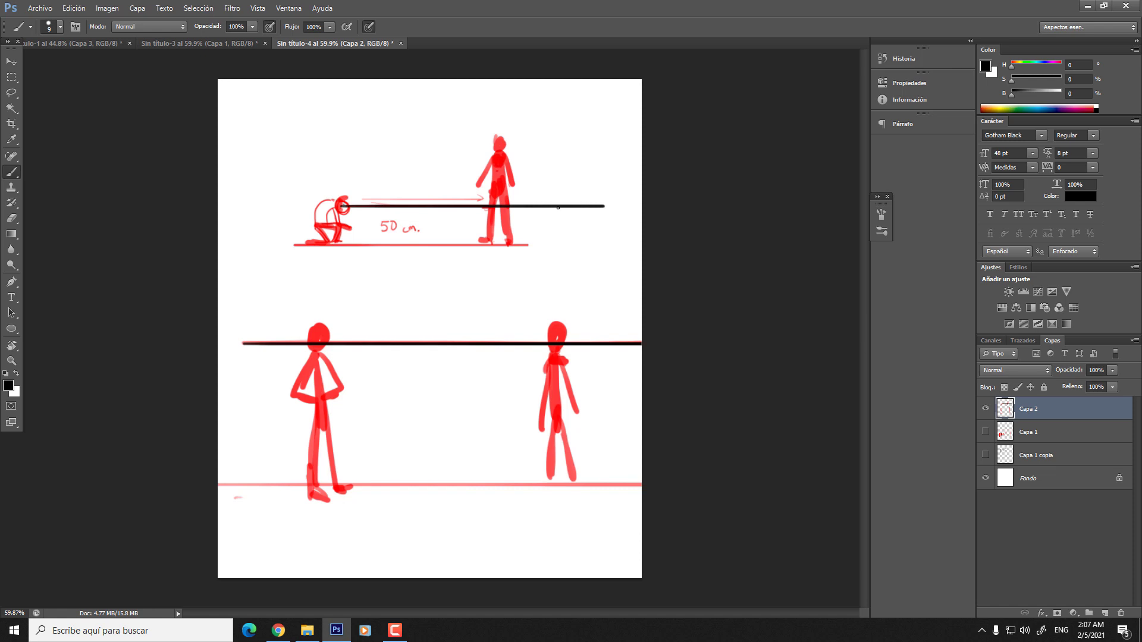
- Handwrite "1.7 mts." in black between the two lower standing figures
{"action": "mouse_move", "coordinate": [416, 328]}
{"action": "left_mouse_down"}
{"action": "mouse_move", "coordinate": [358, 325]}
{"action": "mouse_move", "coordinate": [416, 325]}
{"action": "left_mouse_up"}
{"action": "mouse_move", "coordinate": [416, 381]}
{"action": "left_mouse_down"}
{"action": "mouse_move", "coordinate": [450, 379]}
{"action": "mouse_move", "coordinate": [387, 416]}
{"action": "left_mouse_up"}
{"action": "left_click_drag", "start_coordinate": [418, 408], "coordinate": [416, 414]}
{"action": "mouse_move", "coordinate": [440, 363]}
{"action": "left_mouse_down"}
{"action": "mouse_move", "coordinate": [437, 408]}
{"action": "mouse_move", "coordinate": [450, 411]}
{"action": "mouse_move", "coordinate": [453, 392]}
{"action": "mouse_move", "coordinate": [497, 419]}
{"action": "left_mouse_up"}
{"action": "key", "text": "ctrl+z"}
{"action": "left_click", "coordinate": [471, 417]}
{"action": "left_click_drag", "start_coordinate": [487, 402], "coordinate": [503, 399]}
{"action": "left_click_drag", "start_coordinate": [507, 403], "coordinate": [512, 413]}
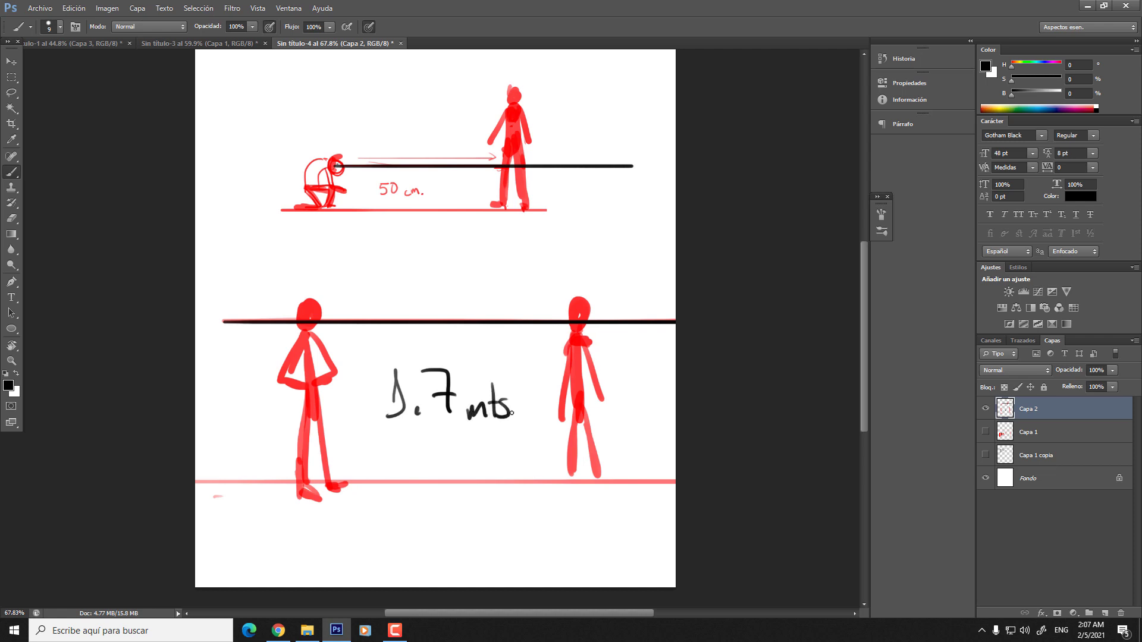
{"action": "scroll", "coordinate": [423, 234], "scroll_direction": "down", "scroll_amount": 5}
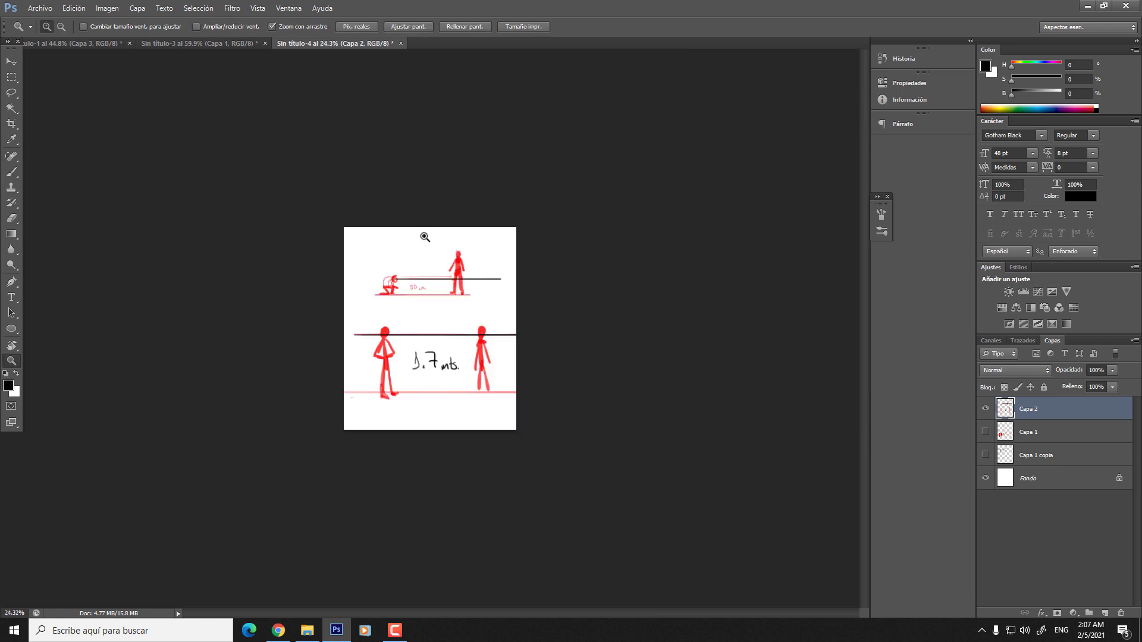
- Scale down both eye-level sketches with Free Transform and place them in the upper part of the page
{"action": "key", "text": "ctrl+t"}
{"action": "left_click_drag", "start_coordinate": [531, 251], "coordinate": [489, 279]}
{"action": "left_click_drag", "start_coordinate": [465, 325], "coordinate": [504, 300]}
{"action": "key", "text": "Return"}
{"action": "key", "text": "z"}
{"action": "scroll", "coordinate": [504, 300], "scroll_direction": "down", "scroll_amount": 2}
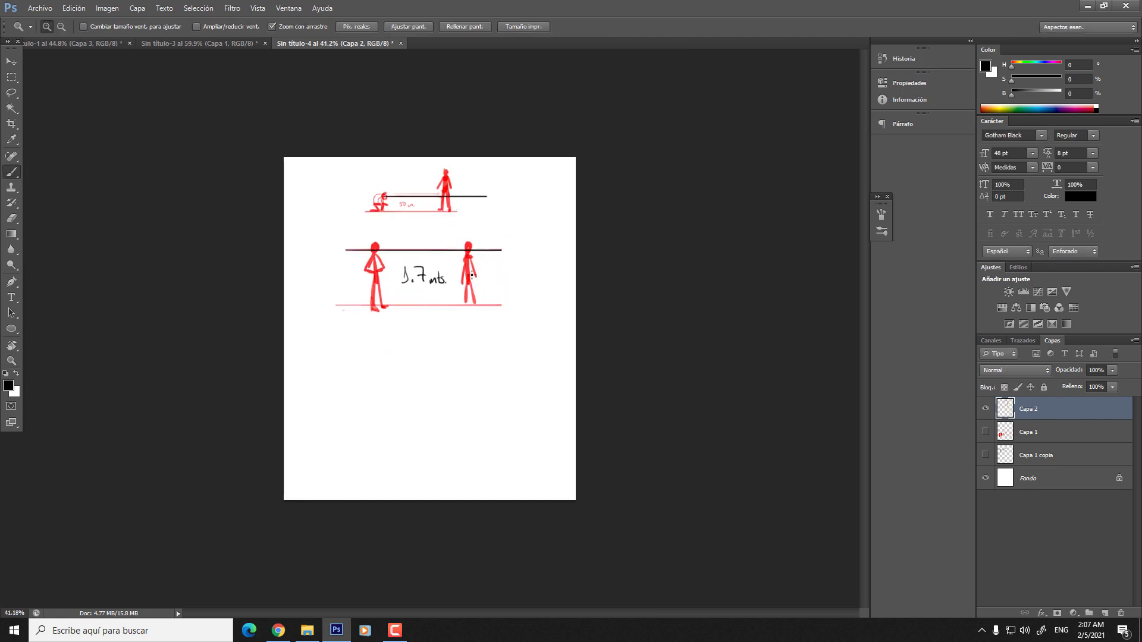
- Erase the handwritten "1.7 mts." and "50 cm" labels between the figures
{"action": "key", "text": "e"}
{"action": "scroll", "coordinate": [406, 282], "scroll_direction": "up", "scroll_amount": 5}
{"action": "mouse_move", "coordinate": [406, 282]}
{"action": "left_mouse_down"}
{"action": "mouse_move", "coordinate": [474, 266]}
{"action": "mouse_move", "coordinate": [503, 279]}
{"action": "left_mouse_up"}
{"action": "left_click_drag", "start_coordinate": [430, 110], "coordinate": [395, 110]}
{"action": "key", "text": "z"}
{"action": "scroll", "coordinate": [482, 216], "scroll_direction": "down", "scroll_amount": 3}
{"action": "key", "text": "e"}
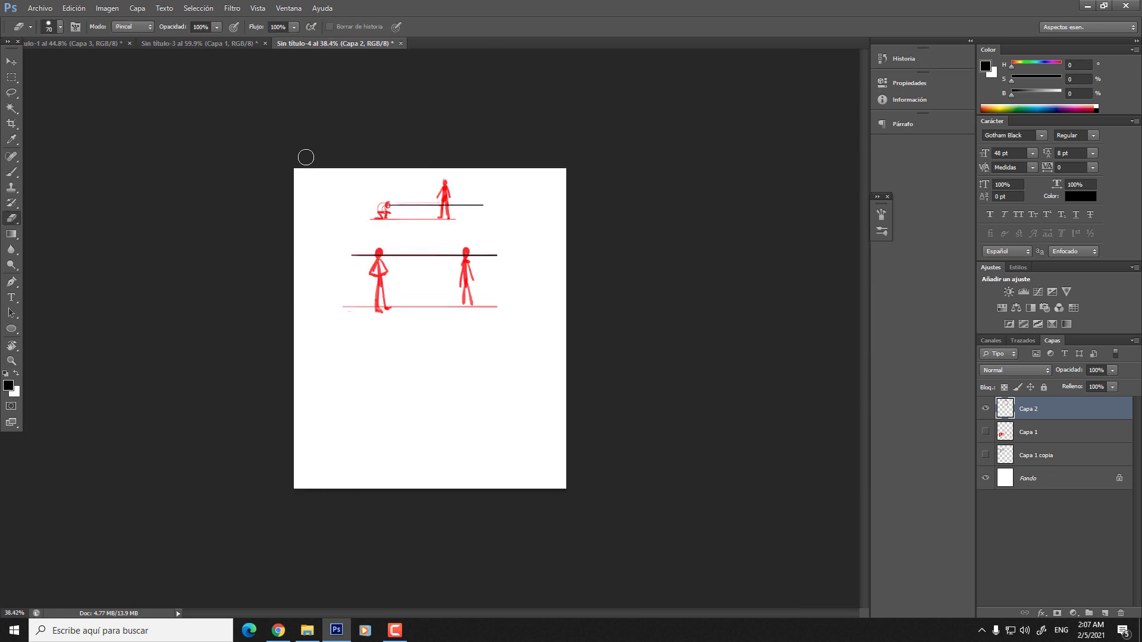
- Hide the Capa 2 sketch layer and add a new empty layer above it
{"action": "left_click", "coordinate": [986, 408]}
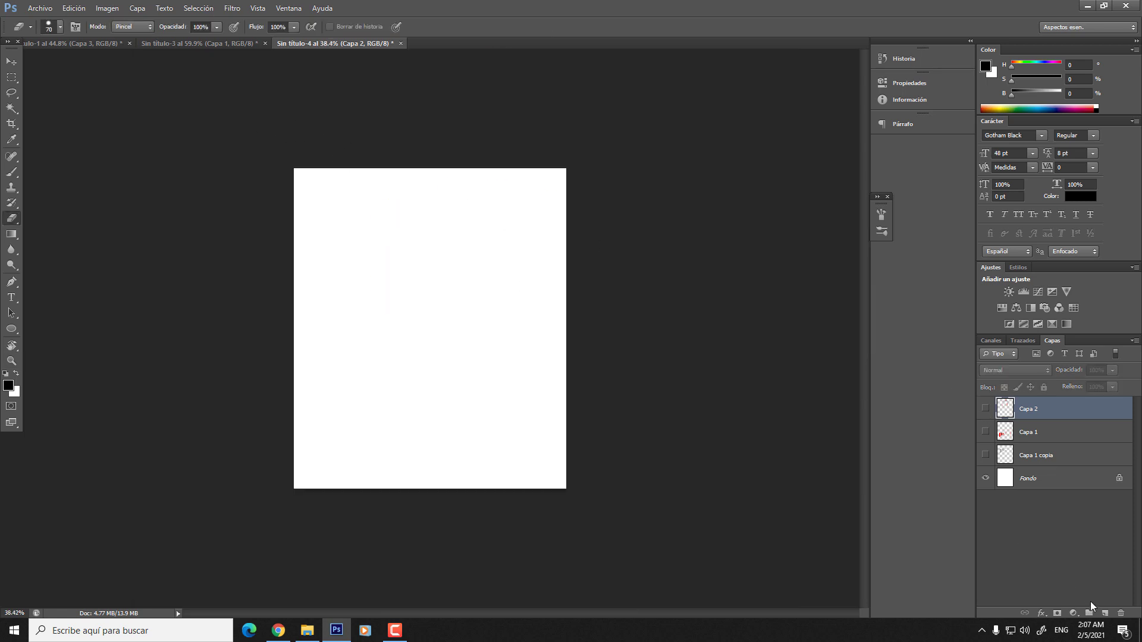
{"action": "left_click", "coordinate": [1104, 613]}
{"action": "key", "text": "z"}
- Draw the head of a capped figure seen from behind in black, with spiky hair and an ear
{"action": "key", "text": "b"}
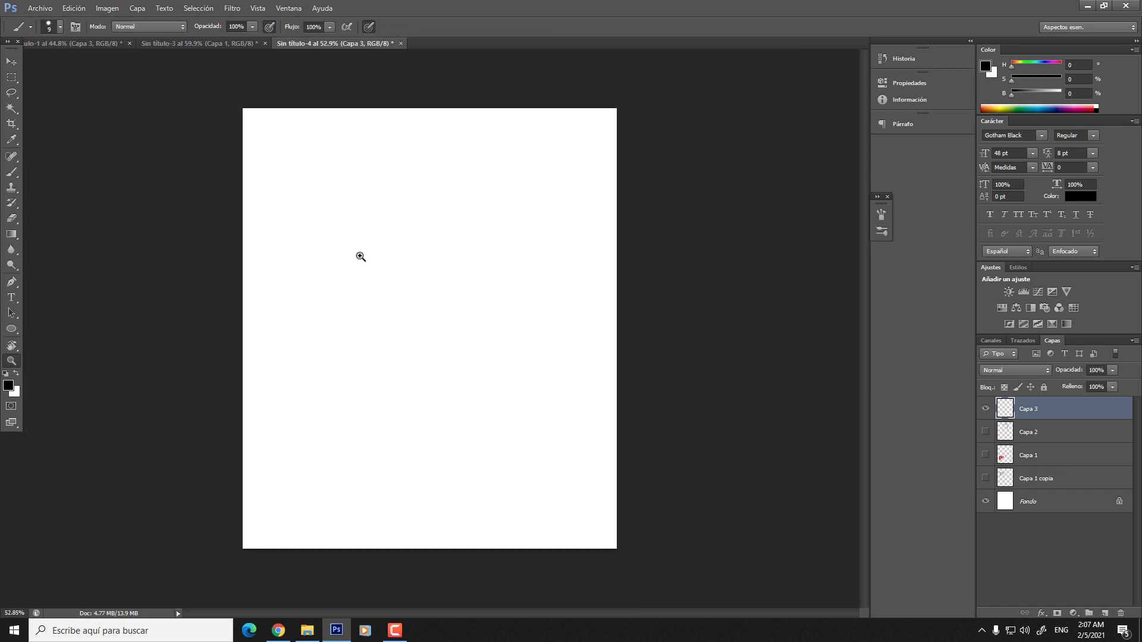
{"action": "scroll", "coordinate": [349, 280], "scroll_direction": "up", "scroll_amount": 3}
{"action": "key", "text": "ctrl+z"}
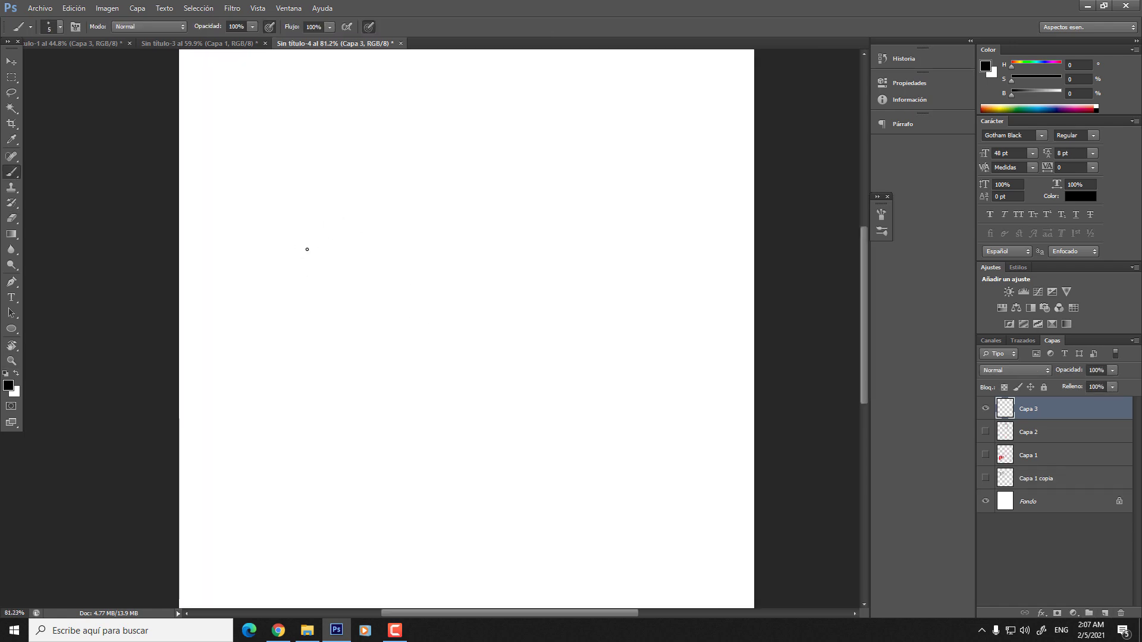
{"action": "mouse_move", "coordinate": [295, 258]}
{"action": "left_mouse_down"}
{"action": "mouse_move", "coordinate": [323, 283]}
{"action": "mouse_move", "coordinate": [339, 276]}
{"action": "mouse_move", "coordinate": [313, 257]}
{"action": "left_mouse_up"}
{"action": "mouse_move", "coordinate": [292, 256]}
{"action": "left_mouse_down"}
{"action": "mouse_move", "coordinate": [300, 213]}
{"action": "mouse_move", "coordinate": [351, 217]}
{"action": "mouse_move", "coordinate": [355, 245]}
{"action": "left_mouse_up"}
{"action": "key", "text": "ctrl+z"}
{"action": "left_click_drag", "start_coordinate": [357, 221], "coordinate": [358, 238]}
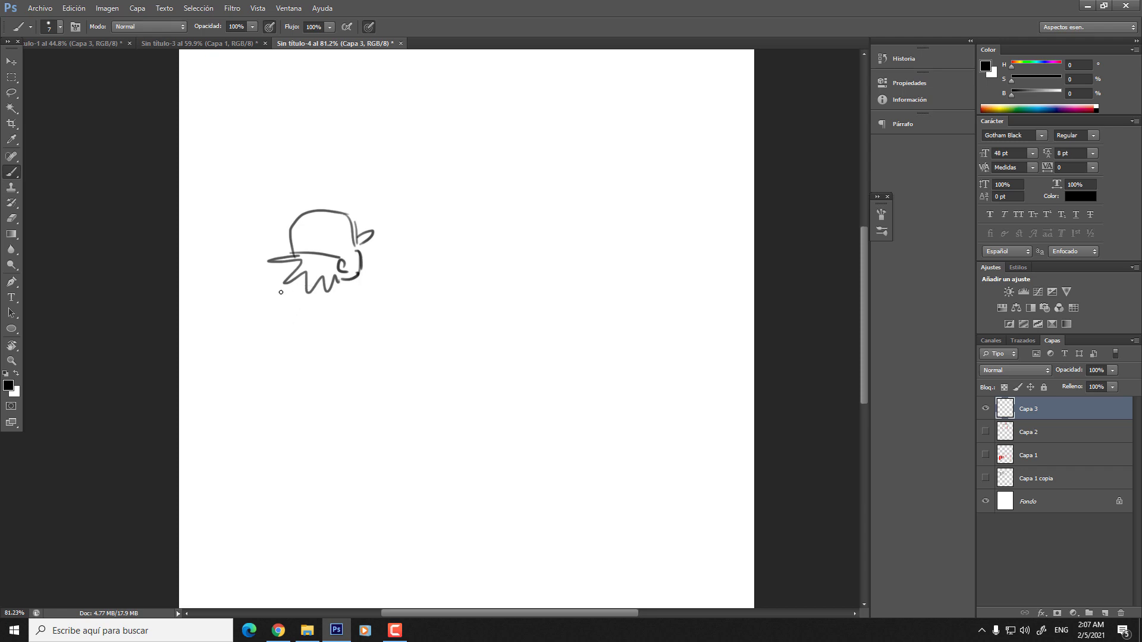
- Draw the capped figure's torso and a bent, raised arm holding a small object
{"action": "mouse_move", "coordinate": [292, 280]}
{"action": "left_mouse_down"}
{"action": "mouse_move", "coordinate": [266, 342]}
{"action": "mouse_move", "coordinate": [333, 350]}
{"action": "left_mouse_up"}
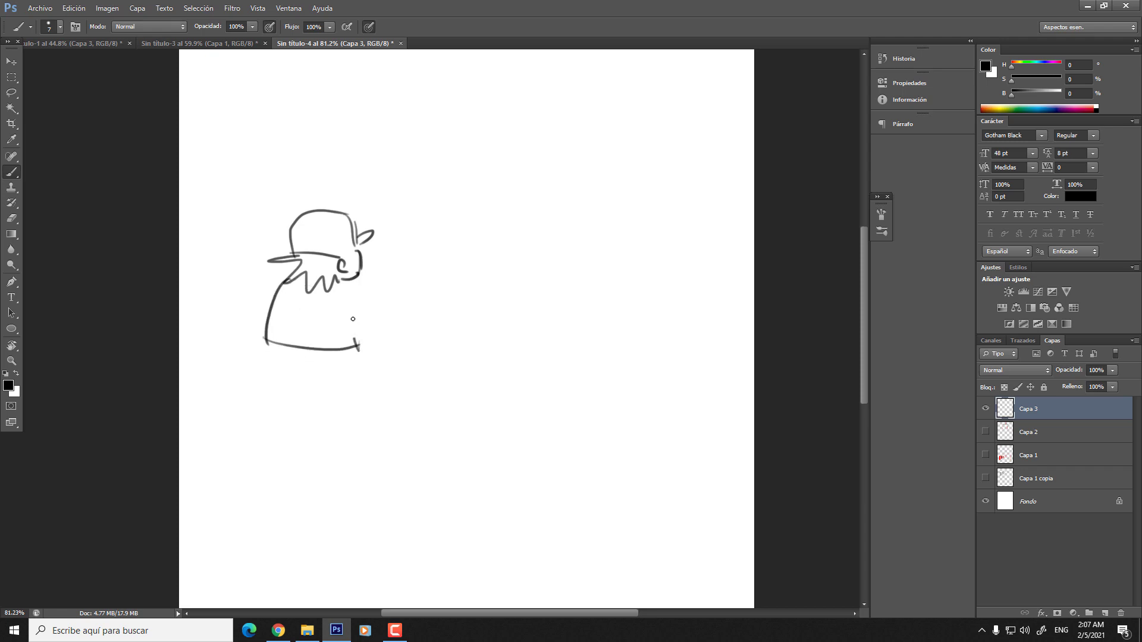
{"action": "mouse_move", "coordinate": [341, 285]}
{"action": "left_mouse_down"}
{"action": "mouse_move", "coordinate": [379, 306]}
{"action": "mouse_move", "coordinate": [363, 325]}
{"action": "left_mouse_up"}
{"action": "key", "text": "ctrl+z"}
{"action": "left_click_drag", "start_coordinate": [342, 284], "coordinate": [379, 303]}
{"action": "key", "text": "ctrl+z"}
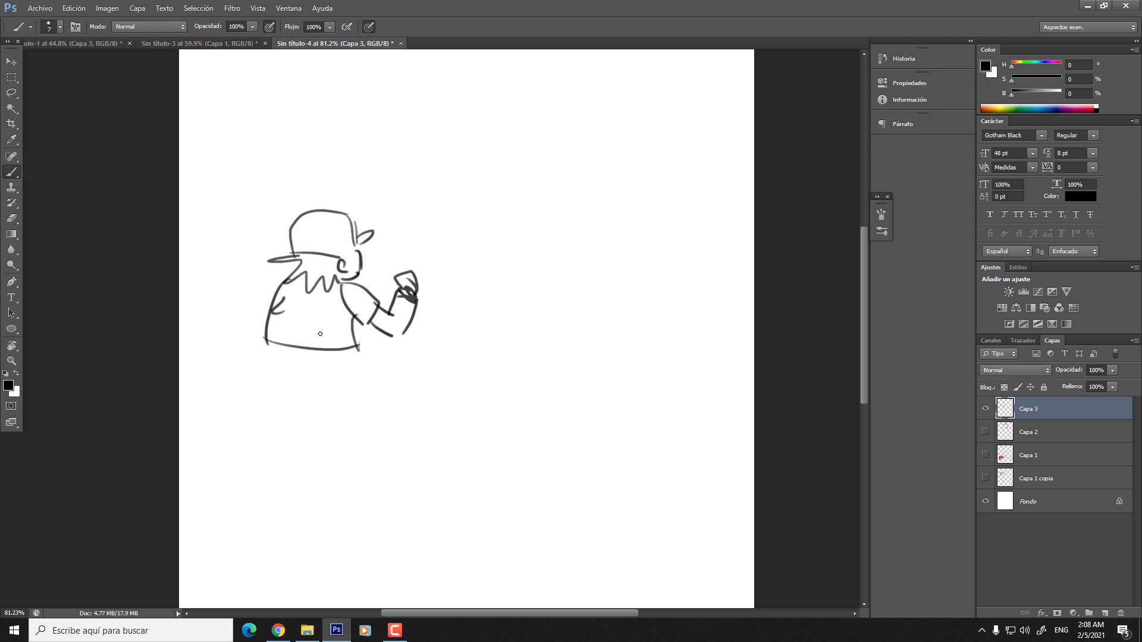
{"action": "left_click_drag", "start_coordinate": [350, 332], "coordinate": [294, 324]}
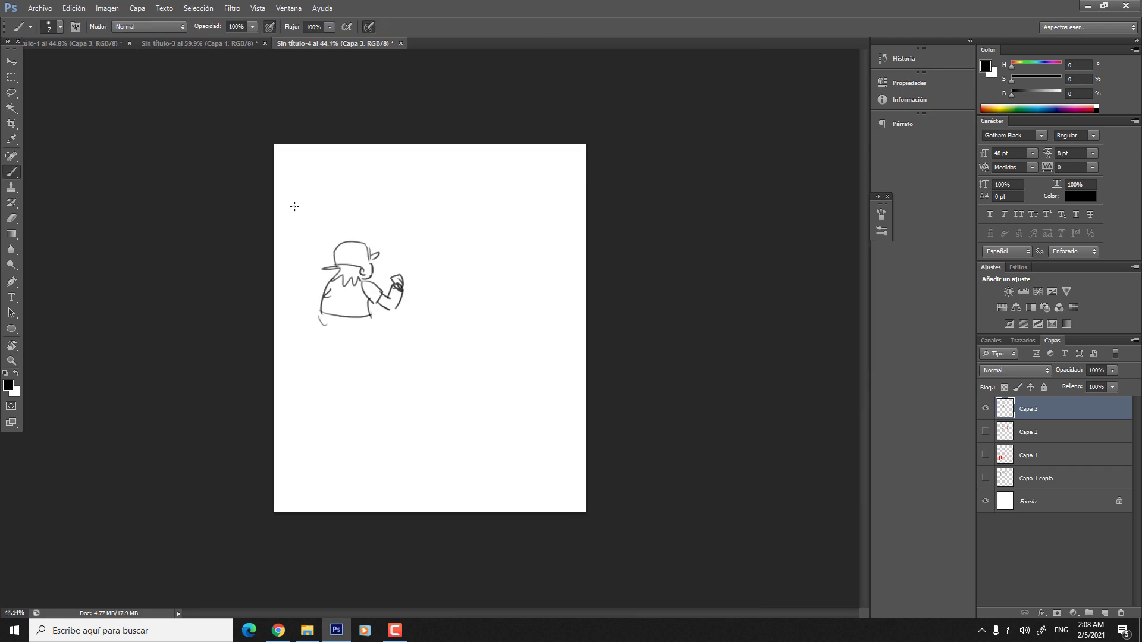
- Draw a rectangular frame of straight black lines around the capped figure, leaving wide empty space in front of it
{"action": "mouse_move", "coordinate": [299, 184]}
{"action": "left_mouse_down"}
{"action": "mouse_move", "coordinate": [307, 345]}
{"action": "mouse_move", "coordinate": [535, 314]}
{"action": "mouse_move", "coordinate": [555, 335]}
{"action": "left_mouse_up"}
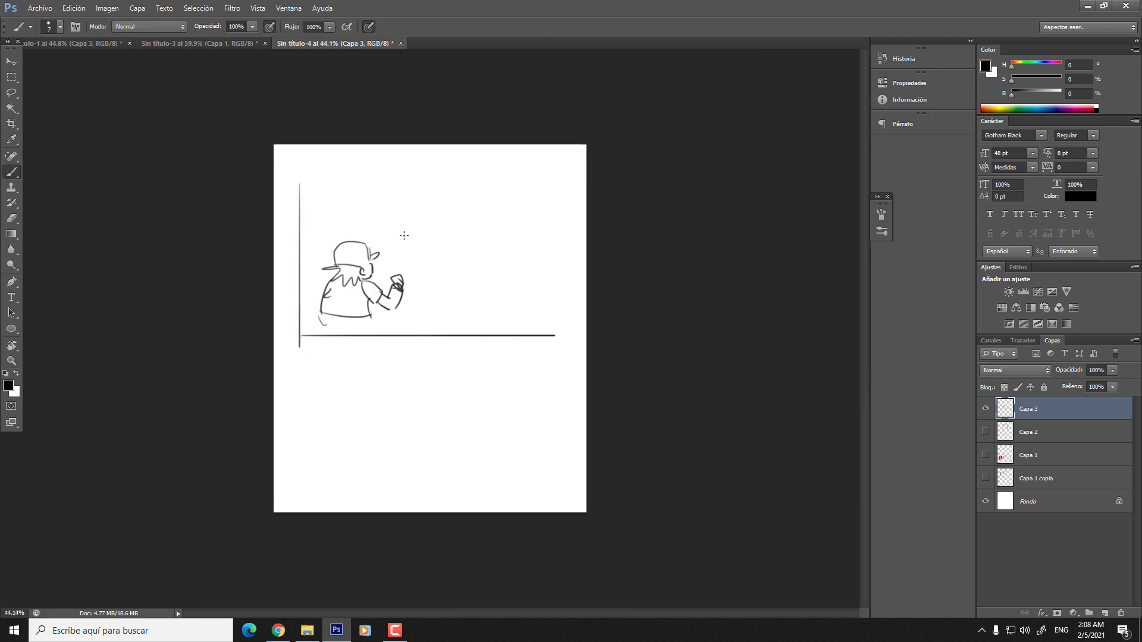
{"action": "mouse_move", "coordinate": [299, 177]}
{"action": "left_mouse_down"}
{"action": "mouse_move", "coordinate": [544, 181]}
{"action": "mouse_move", "coordinate": [543, 319]}
{"action": "left_mouse_up"}
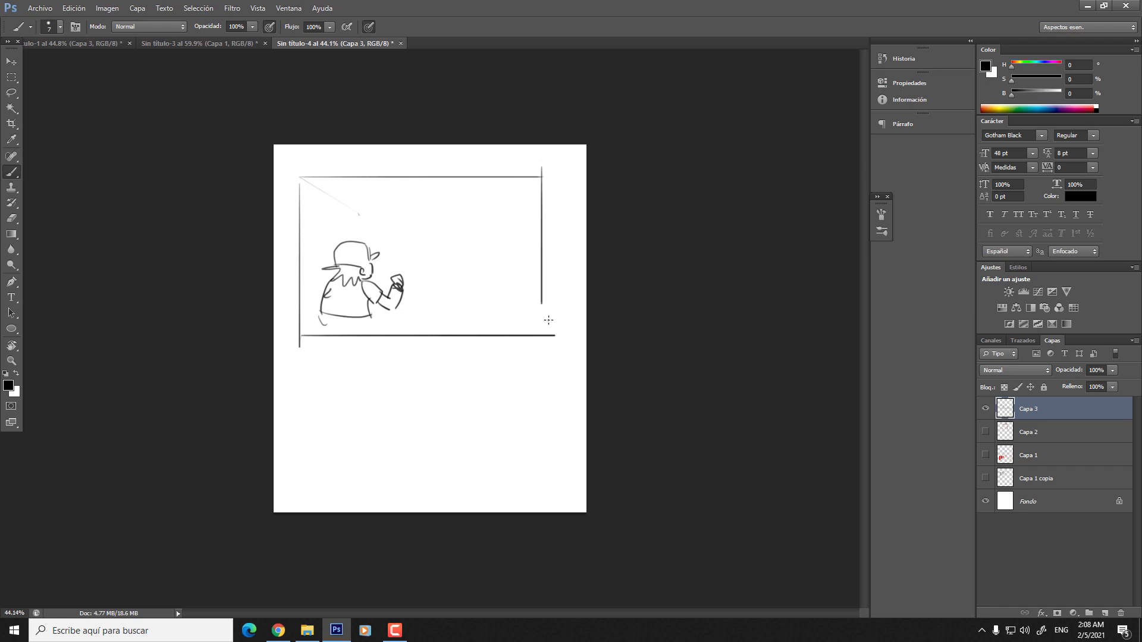
{"action": "key", "text": "ctrl+plus"}
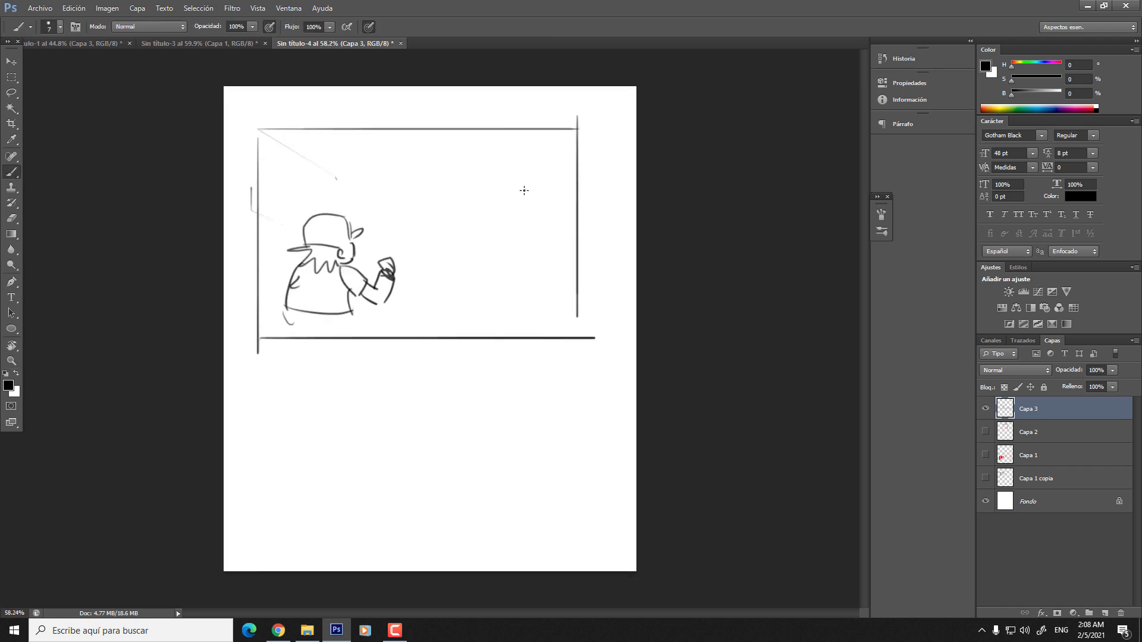
- Draw a straight horizon line across the frame just above the figure's cap and erase the stray diagonal strokes
{"action": "key", "text": "ctrl+z"}
{"action": "left_click_drag", "start_coordinate": [260, 215], "coordinate": [571, 199]}
{"action": "key", "text": "ctrl+z"}
{"action": "left_click_drag", "start_coordinate": [260, 205], "coordinate": [570, 204]}
{"action": "key", "text": "e"}
{"action": "mouse_move", "coordinate": [327, 161]}
{"action": "left_mouse_down"}
{"action": "mouse_move", "coordinate": [288, 149]}
{"action": "mouse_move", "coordinate": [319, 170]}
{"action": "left_mouse_up"}
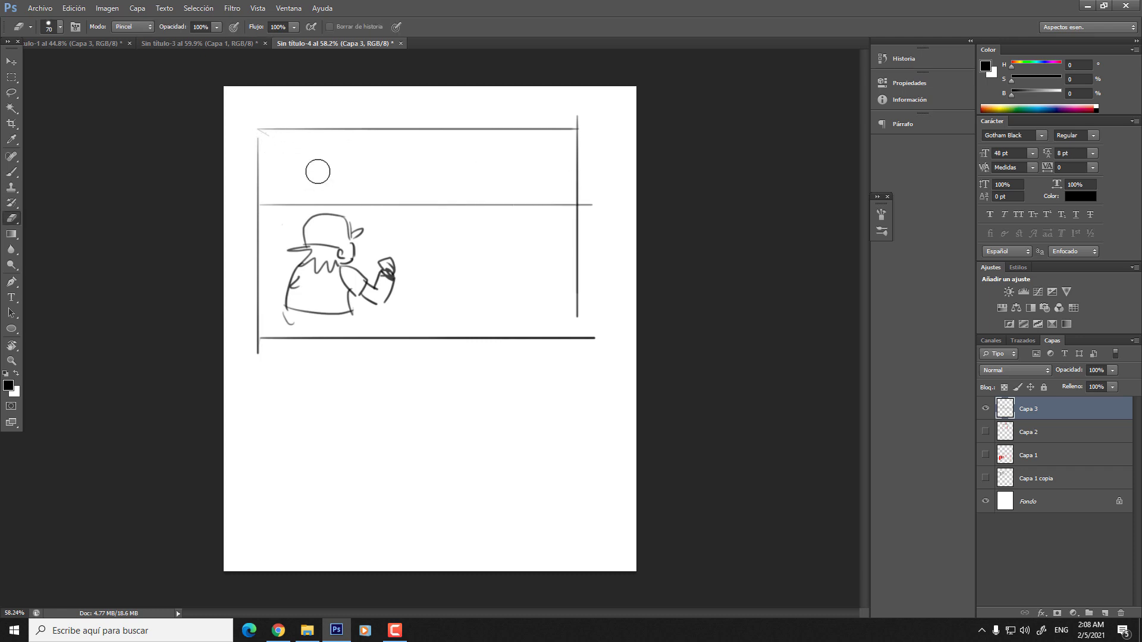
- Sketch the torso, shorts and arms of a smaller distant figure on the horizon line near the frame's far side
{"action": "key", "text": "b"}
{"action": "mouse_move", "coordinate": [459, 188]}
{"action": "left_mouse_down"}
{"action": "mouse_move", "coordinate": [513, 202]}
{"action": "mouse_move", "coordinate": [538, 173]}
{"action": "mouse_move", "coordinate": [516, 240]}
{"action": "left_mouse_up"}
{"action": "key", "text": "ctrl+z"}
{"action": "key", "text": "ctrl+z"}
{"action": "left_click", "coordinate": [521, 201]}
{"action": "key", "text": "ctrl+z"}
{"action": "mouse_move", "coordinate": [520, 201]}
{"action": "left_mouse_down"}
{"action": "mouse_move", "coordinate": [542, 236]}
{"action": "mouse_move", "coordinate": [562, 202]}
{"action": "mouse_move", "coordinate": [535, 202]}
{"action": "left_mouse_up"}
{"action": "mouse_move", "coordinate": [520, 160]}
{"action": "left_mouse_down"}
{"action": "mouse_move", "coordinate": [516, 203]}
{"action": "mouse_move", "coordinate": [559, 167]}
{"action": "mouse_move", "coordinate": [503, 201]}
{"action": "mouse_move", "coordinate": [483, 176]}
{"action": "left_mouse_up"}
{"action": "key", "text": "ctrl+z"}
{"action": "key", "text": "ctrl+z"}
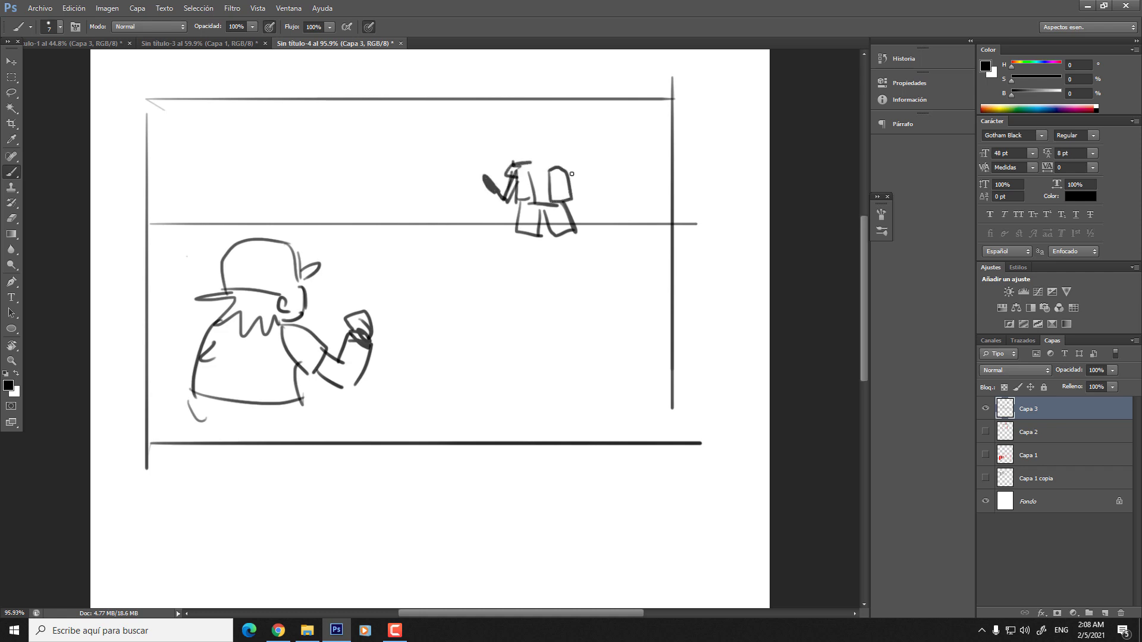
- Add a round head with a wide-brimmed hat, plus legs and feet, to the distant figure
{"action": "mouse_move", "coordinate": [538, 132]}
{"action": "left_mouse_down"}
{"action": "mouse_move", "coordinate": [548, 156]}
{"action": "mouse_move", "coordinate": [539, 141]}
{"action": "left_mouse_up"}
{"action": "key", "text": "ctrl+z"}
{"action": "mouse_move", "coordinate": [533, 234]}
{"action": "left_mouse_down"}
{"action": "mouse_move", "coordinate": [526, 263]}
{"action": "mouse_move", "coordinate": [568, 261]}
{"action": "left_mouse_up"}
{"action": "left_click_drag", "start_coordinate": [569, 230], "coordinate": [574, 258]}
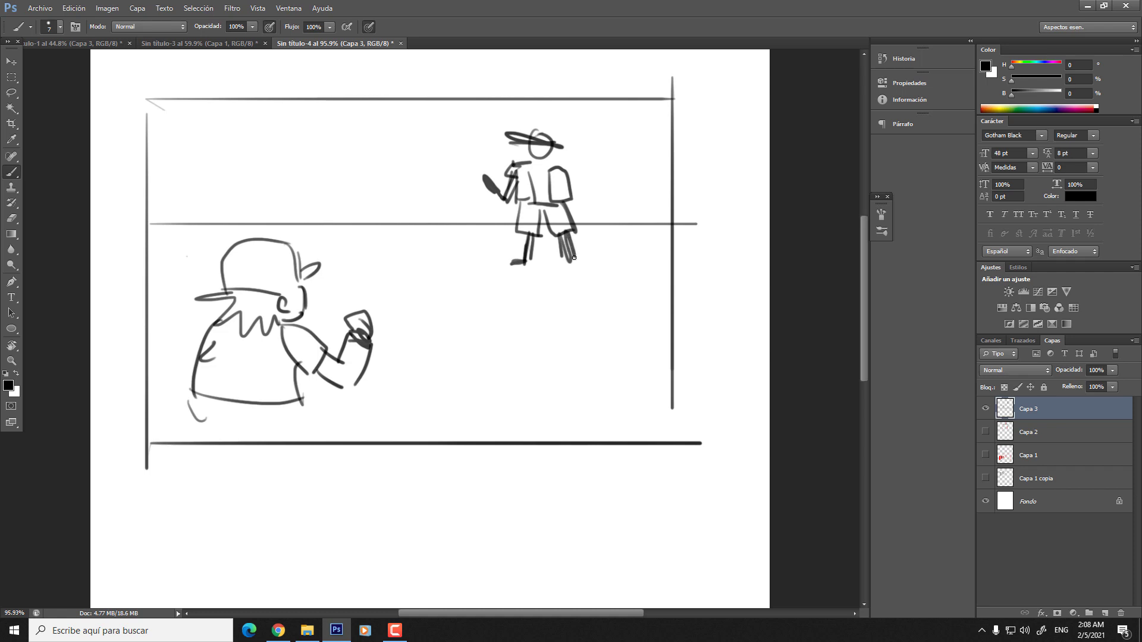
{"action": "left_click_drag", "start_coordinate": [526, 228], "coordinate": [520, 264]}
{"action": "left_click_drag", "start_coordinate": [528, 262], "coordinate": [512, 261]}
- Erase the distant figure's rounded sleeve and redraw the jacket edge with an arm bent to the hip
{"action": "key", "text": "e"}
{"action": "mouse_move", "coordinate": [562, 197]}
{"action": "left_mouse_down"}
{"action": "mouse_move", "coordinate": [556, 177]}
{"action": "mouse_move", "coordinate": [570, 201]}
{"action": "left_mouse_up"}
{"action": "key", "text": "b"}
{"action": "left_click_drag", "start_coordinate": [552, 167], "coordinate": [551, 208]}
{"action": "left_click_drag", "start_coordinate": [547, 161], "coordinate": [555, 167]}
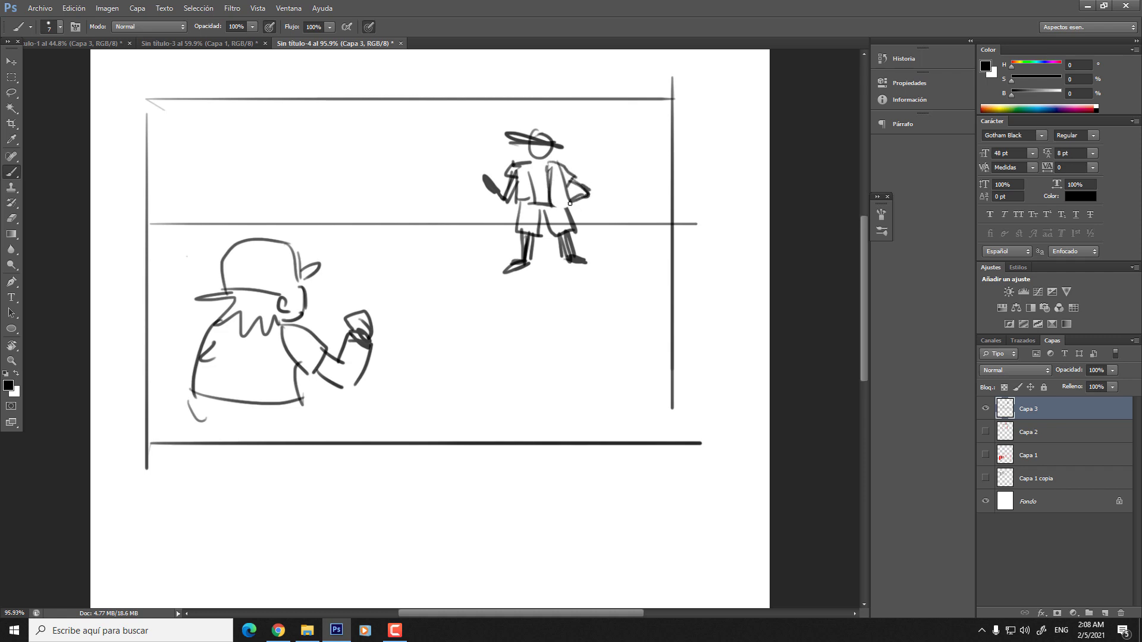
- Draw a long staff with a pointed head in the distant figure's raised hand
{"action": "left_click_drag", "start_coordinate": [490, 157], "coordinate": [465, 238]}
{"action": "key", "text": "ctrl+z"}
{"action": "left_click_drag", "start_coordinate": [481, 186], "coordinate": [464, 250]}
{"action": "mouse_move", "coordinate": [483, 153]}
{"action": "left_mouse_down"}
{"action": "mouse_move", "coordinate": [466, 236]}
{"action": "mouse_move", "coordinate": [456, 165]}
{"action": "left_mouse_up"}
{"action": "left_click_drag", "start_coordinate": [460, 165], "coordinate": [483, 161]}
- Draw a small creature of stacked circles with a pointed top beside the distant figure
{"action": "left_click_drag", "start_coordinate": [619, 206], "coordinate": [617, 240]}
{"action": "key", "text": "ctrl+z"}
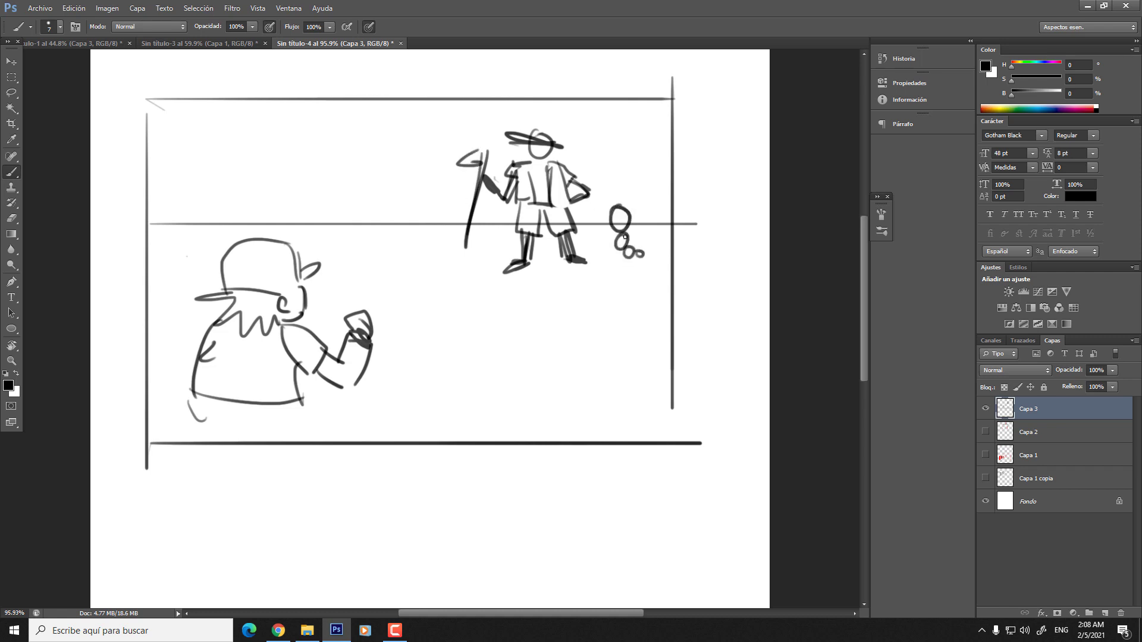
{"action": "left_click_drag", "start_coordinate": [606, 190], "coordinate": [619, 218]}
{"action": "scroll", "coordinate": [683, 217], "scroll_direction": "down", "scroll_amount": 1}
{"action": "scroll", "coordinate": [678, 220], "scroll_direction": "up", "scroll_amount": 1}
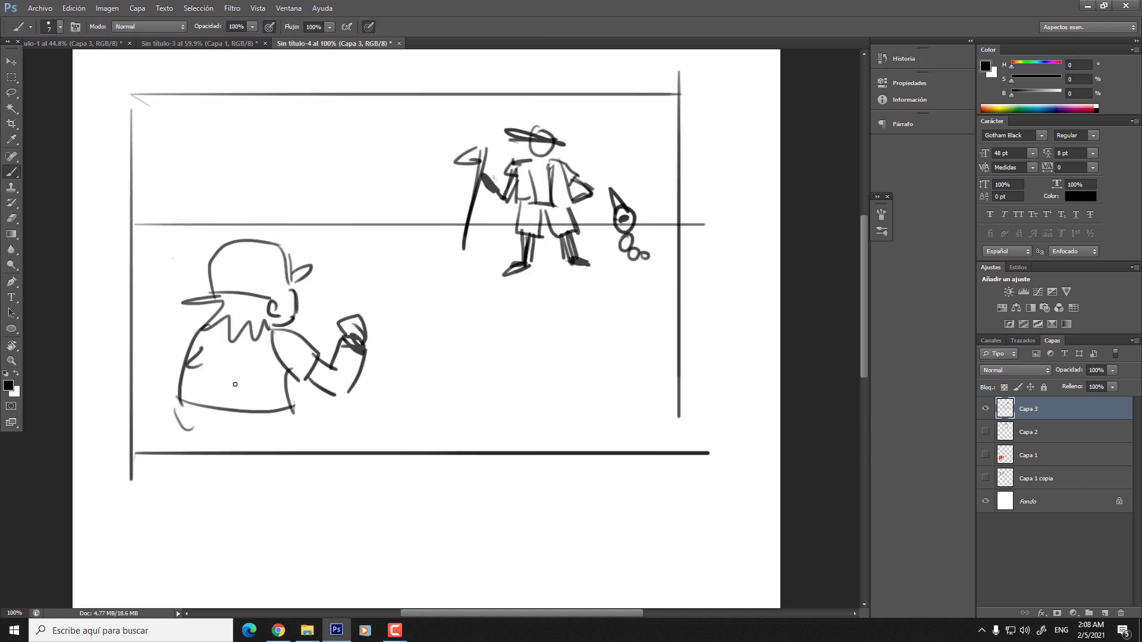
- Select the foreground capped figure, enlarge it so its cap rises above the horizon line, and deselect
{"action": "left_click", "coordinate": [12, 78]}
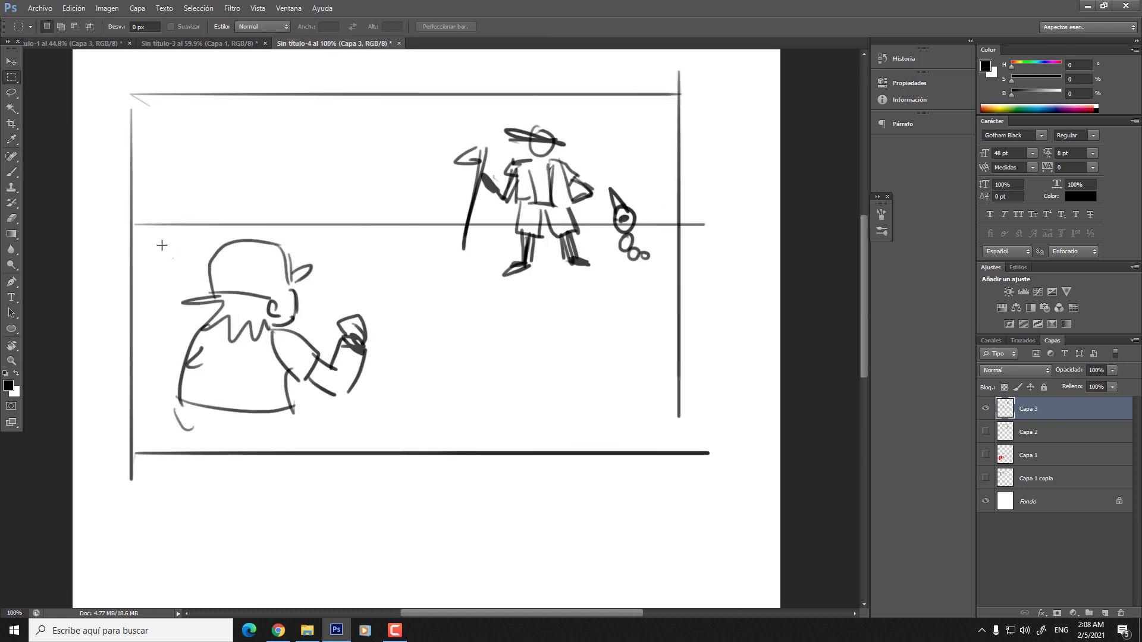
{"action": "left_click_drag", "start_coordinate": [157, 236], "coordinate": [386, 444]}
{"action": "key", "text": "ctrl+t"}
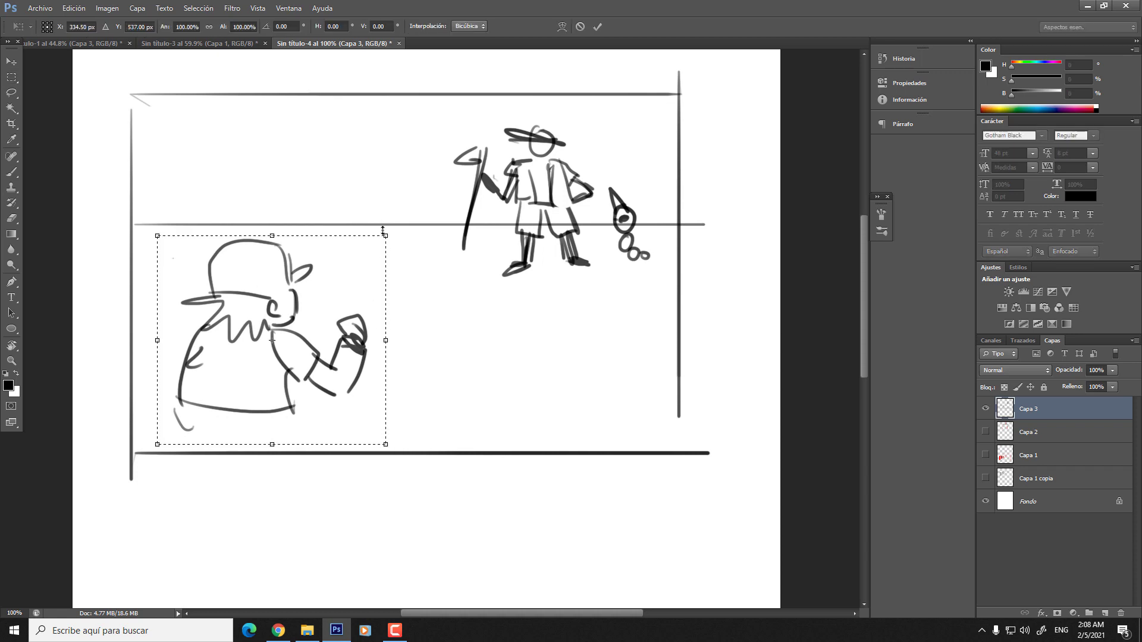
{"action": "left_click_drag", "start_coordinate": [382, 229], "coordinate": [421, 211]}
{"action": "left_click_drag", "start_coordinate": [363, 316], "coordinate": [359, 301]}
{"action": "key", "text": "Return"}
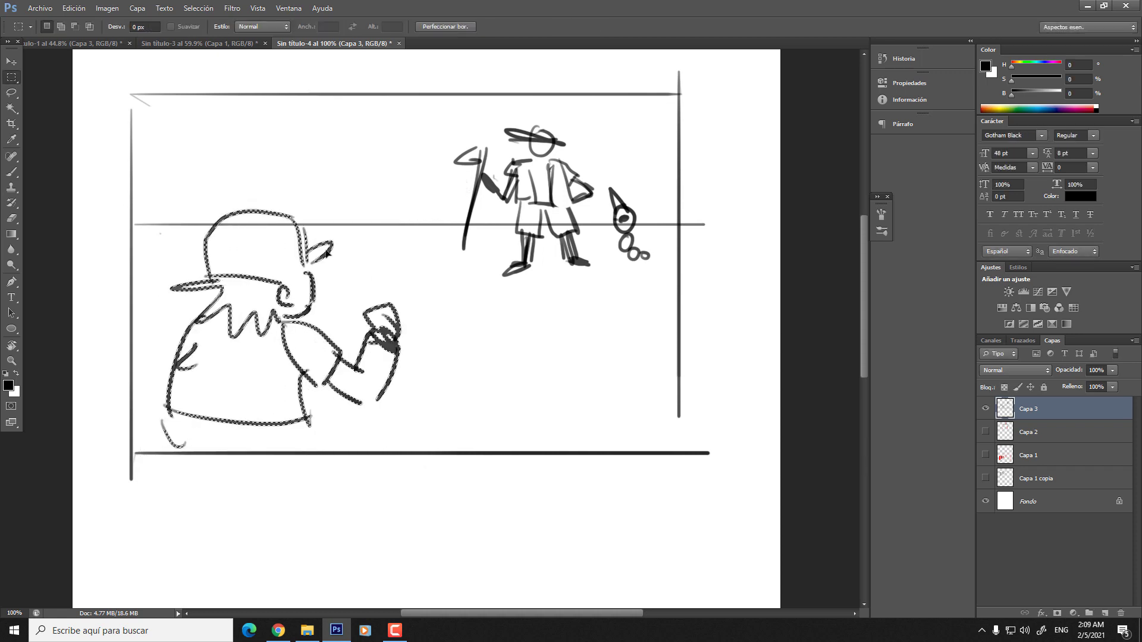
{"action": "key", "text": "e"}
{"action": "key", "text": "ctrl+d"}
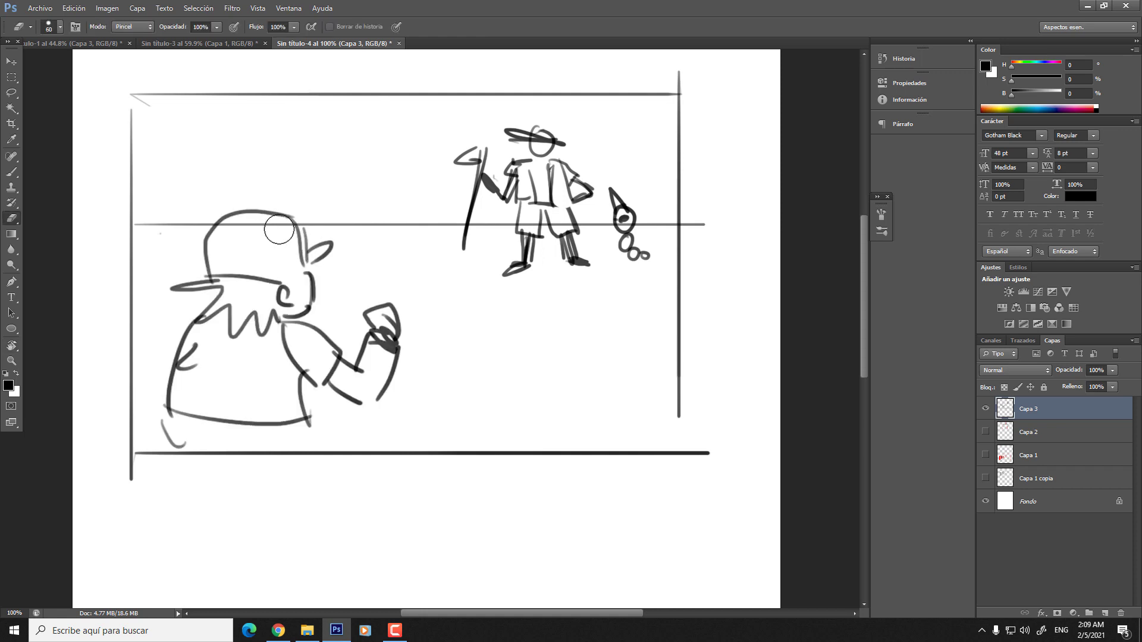
- Erase the horizon line where it crosses the foreground figure's cap and the distant figure, using a 20 px eraser
{"action": "key", "text": "bracketleft"}
{"action": "key", "text": "bracketleft"}
{"action": "key", "text": "bracketleft"}
{"action": "mouse_move", "coordinate": [525, 226]}
{"action": "left_mouse_down"}
{"action": "mouse_move", "coordinate": [574, 229]}
{"action": "mouse_move", "coordinate": [505, 214]}
{"action": "mouse_move", "coordinate": [534, 203]}
{"action": "left_mouse_up"}
{"action": "key", "text": "b"}
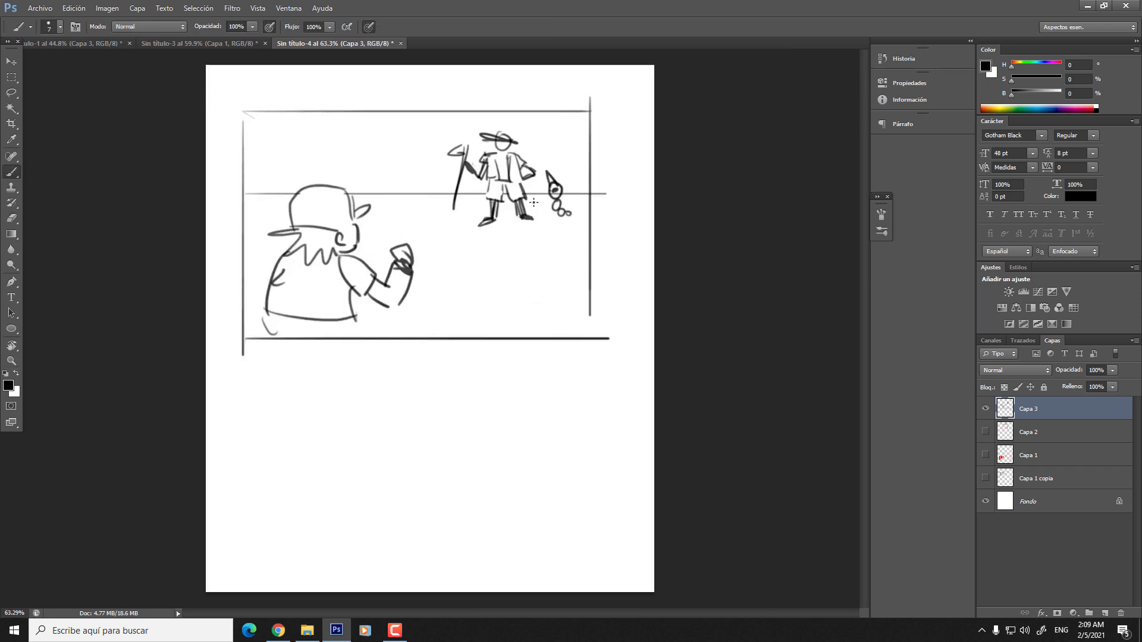
{"action": "key", "text": "e"}
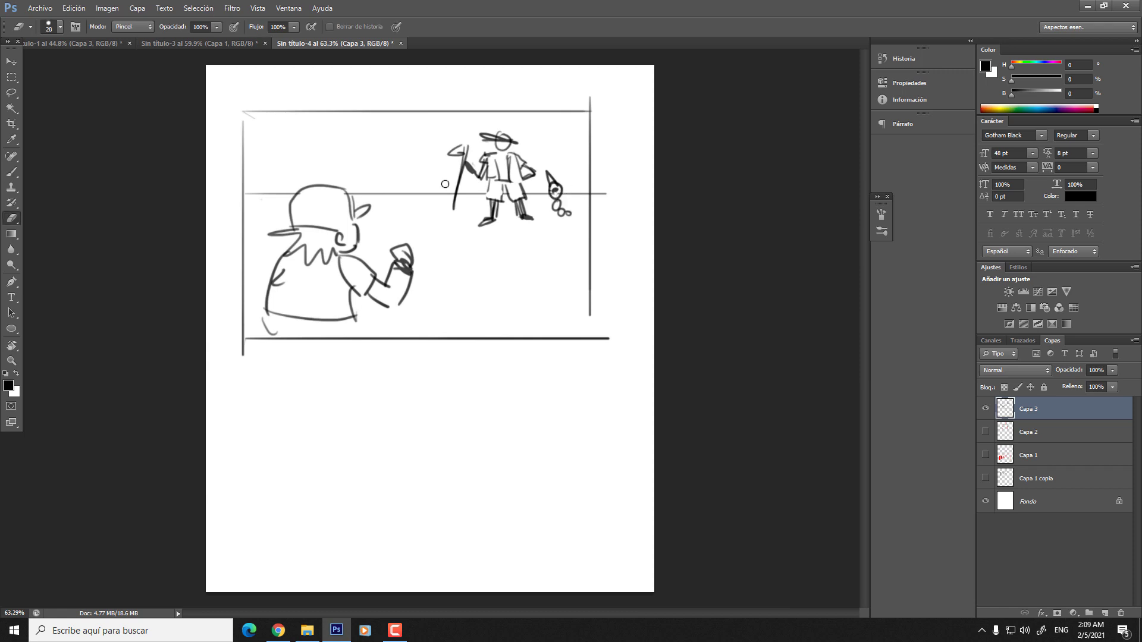
{"action": "left_click", "coordinate": [11, 77]}
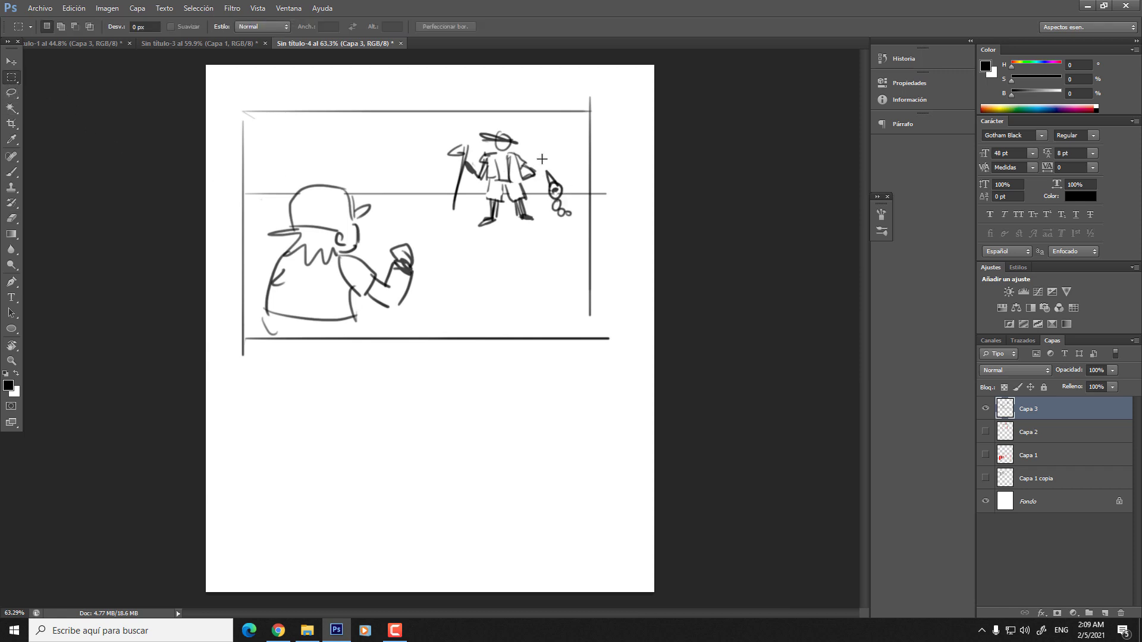
{"action": "left_click_drag", "start_coordinate": [541, 159], "coordinate": [577, 227]}
{"action": "key", "text": "ctrl+t"}
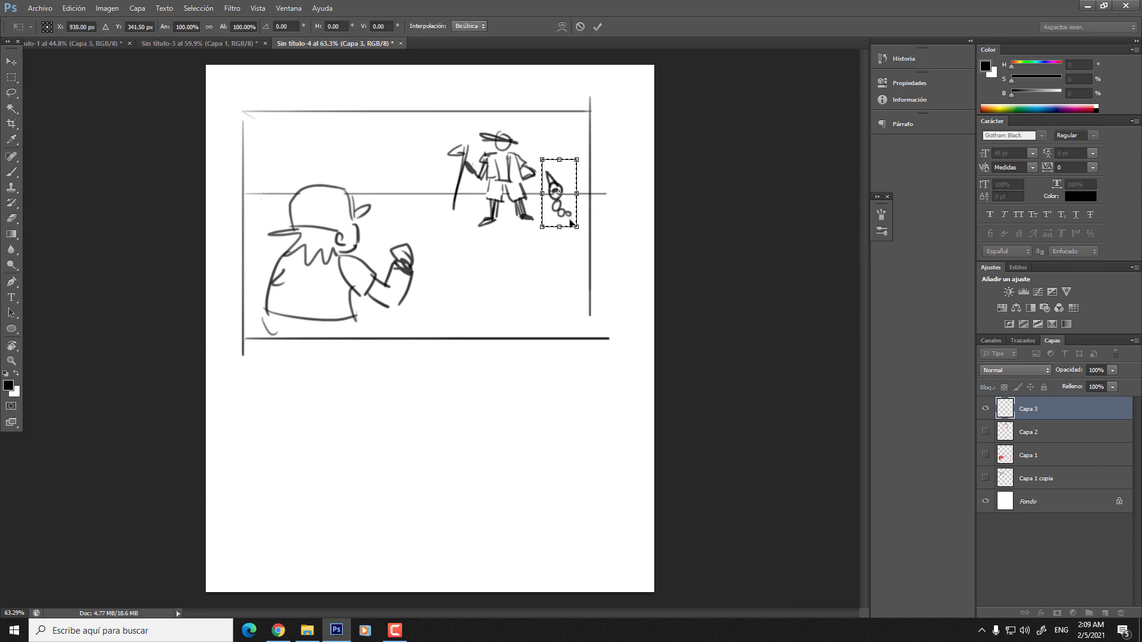
{"action": "key", "text": "super+f"}
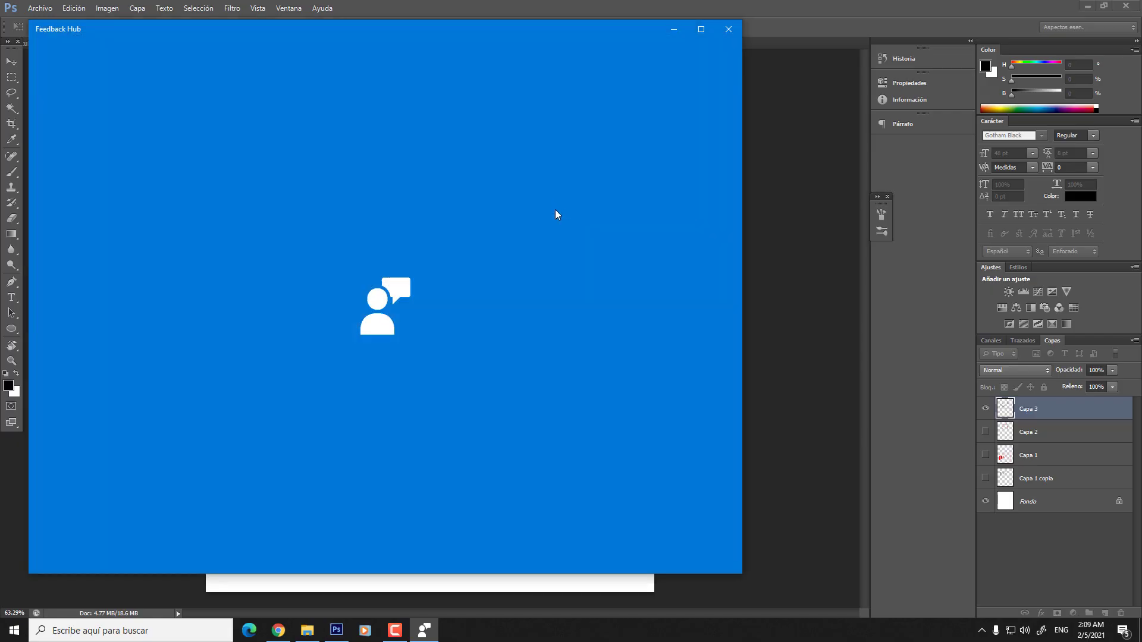
{"action": "left_click", "coordinate": [727, 29]}
{"action": "key", "text": "Return"}
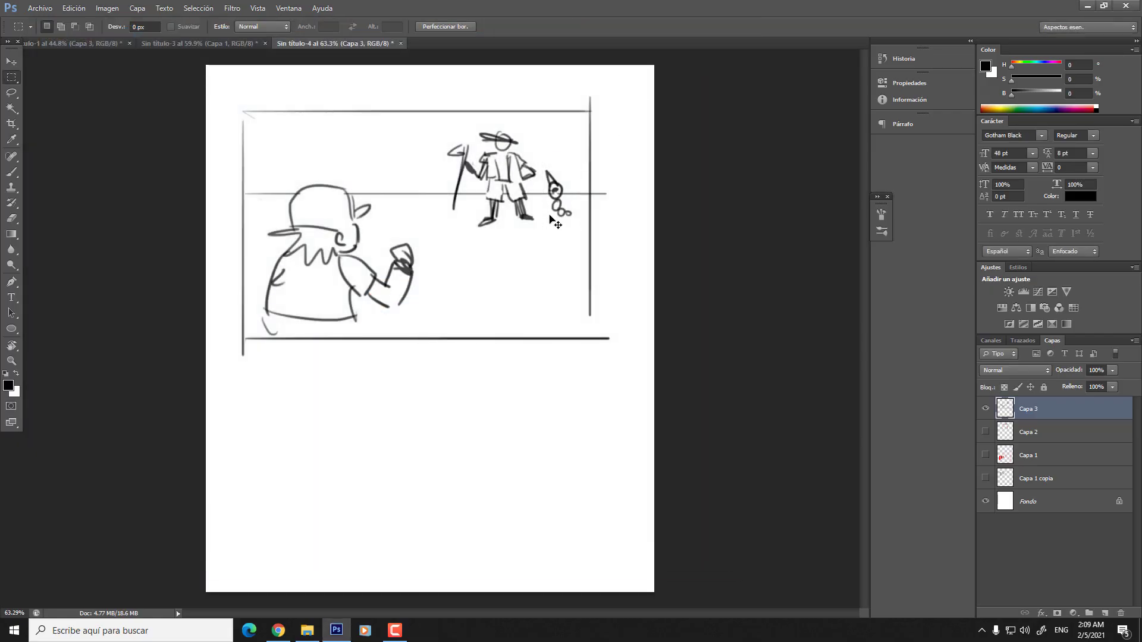
- Draw sight lines from the foreground figure's eye to the frame's upper edge, far side and middle
{"action": "scroll", "coordinate": [501, 268], "scroll_direction": "up", "scroll_amount": 3}
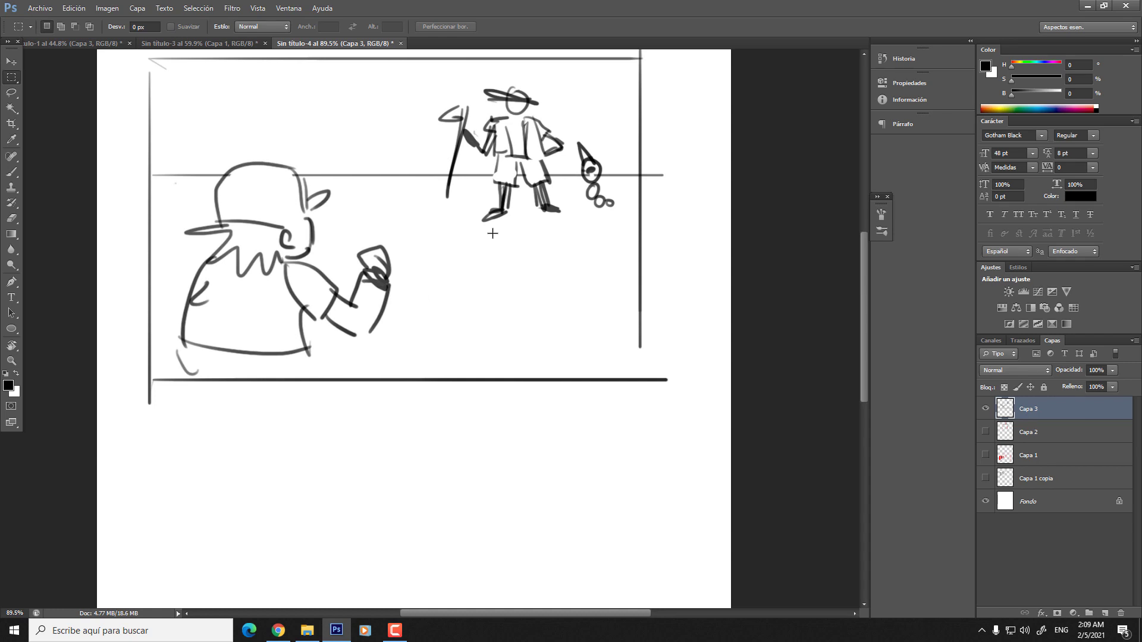
{"action": "scroll", "coordinate": [520, 225], "scroll_direction": "up", "scroll_amount": 2}
{"action": "scroll", "coordinate": [476, 247], "scroll_direction": "up", "scroll_amount": 3}
{"action": "scroll", "coordinate": [479, 252], "scroll_direction": "down", "scroll_amount": 2}
{"action": "key", "text": "b"}
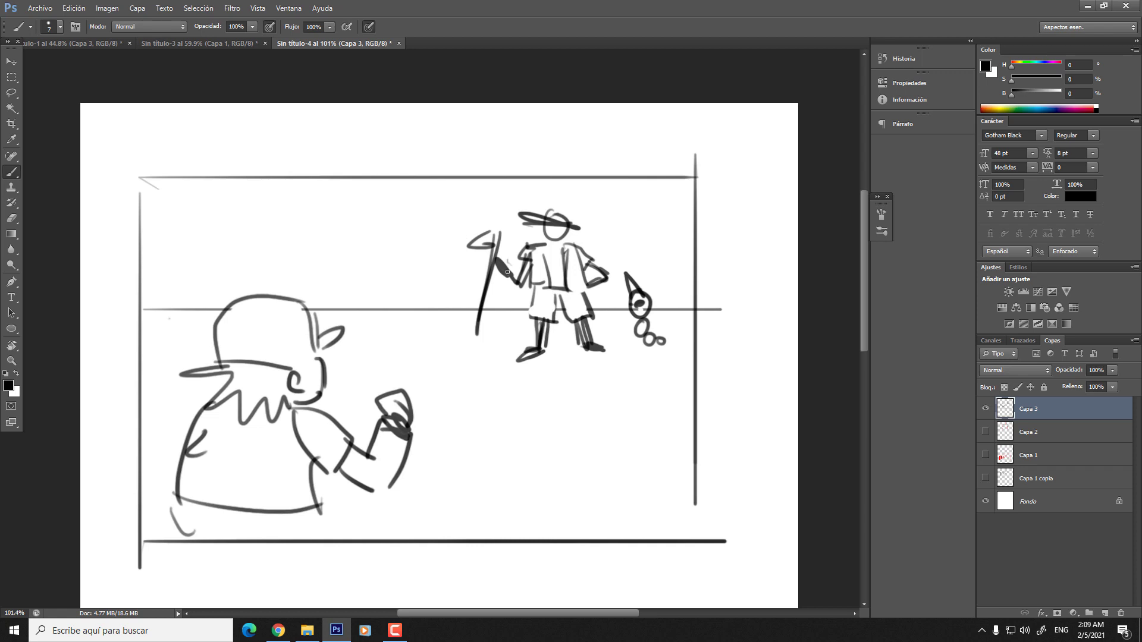
{"action": "scroll", "coordinate": [404, 320], "scroll_direction": "down", "scroll_amount": 2}
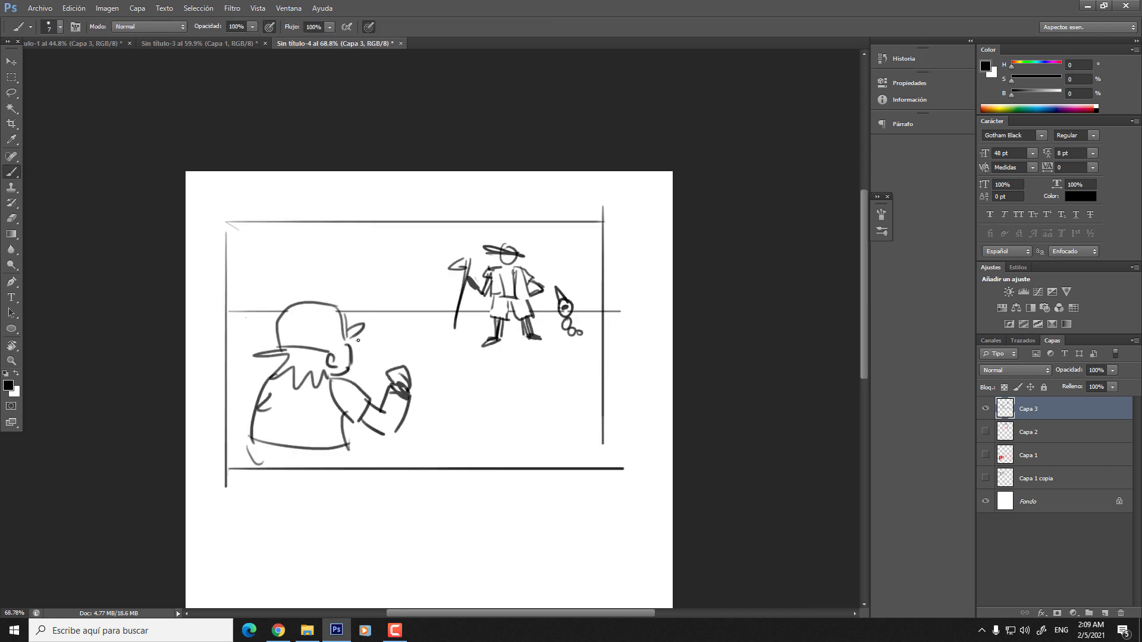
{"action": "left_click", "coordinate": [351, 324]}
{"action": "left_click", "coordinate": [473, 221], "text": "shift"}
{"action": "left_click_drag", "start_coordinate": [351, 350], "coordinate": [601, 373]}
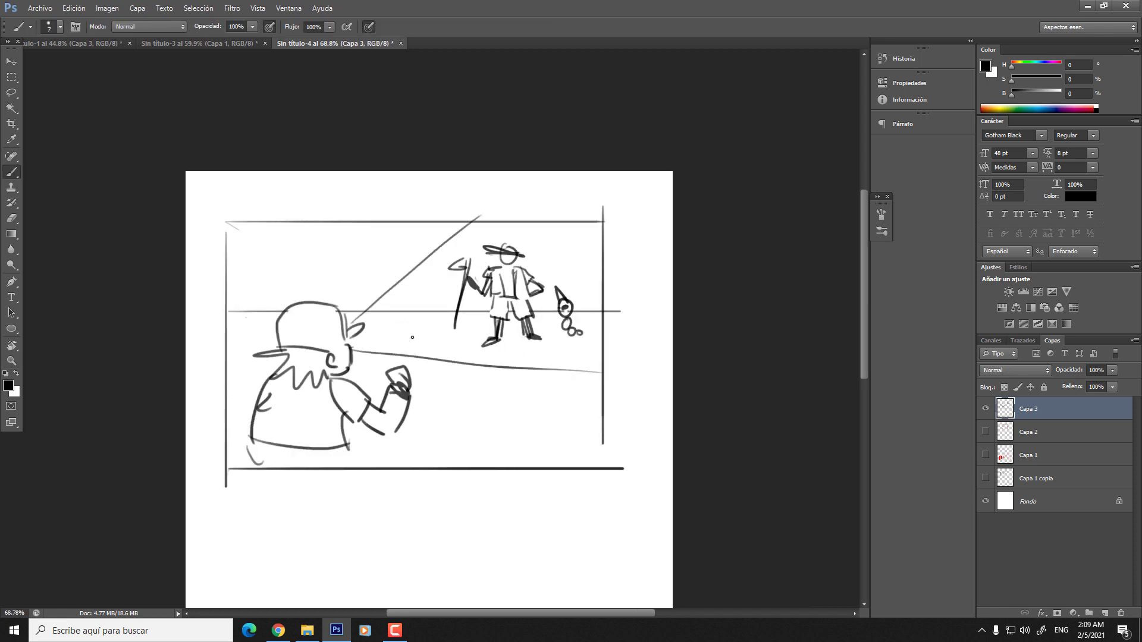
{"action": "left_click_drag", "start_coordinate": [351, 339], "coordinate": [544, 286]}
{"action": "key", "text": "ctrl+z"}
- Draw four slanted, curving lines across the cone of vision around the distant figure and the creature
{"action": "left_click_drag", "start_coordinate": [448, 258], "coordinate": [494, 369]}
{"action": "left_click_drag", "start_coordinate": [492, 214], "coordinate": [551, 369]}
{"action": "left_click_drag", "start_coordinate": [528, 225], "coordinate": [583, 364]}
{"action": "left_click_drag", "start_coordinate": [575, 225], "coordinate": [607, 357]}
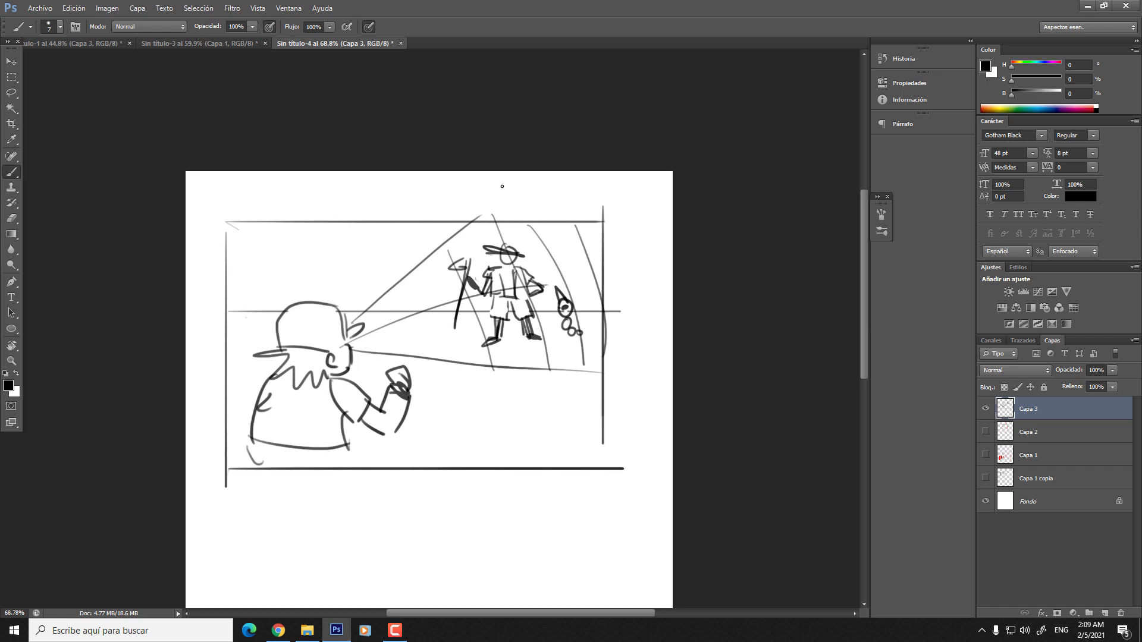
- Undo all the sight lines and the curved lines across the cone of vision
{"action": "key", "text": "ctrl+alt+z"}
{"action": "key", "text": "ctrl+alt+z"}
{"action": "key", "text": "ctrl+alt+z"}
{"action": "key", "text": "ctrl+alt+z"}
{"action": "key", "text": "ctrl+alt+z"}
{"action": "key", "text": "ctrl+alt+z"}
{"action": "key", "text": "ctrl+alt+z"}
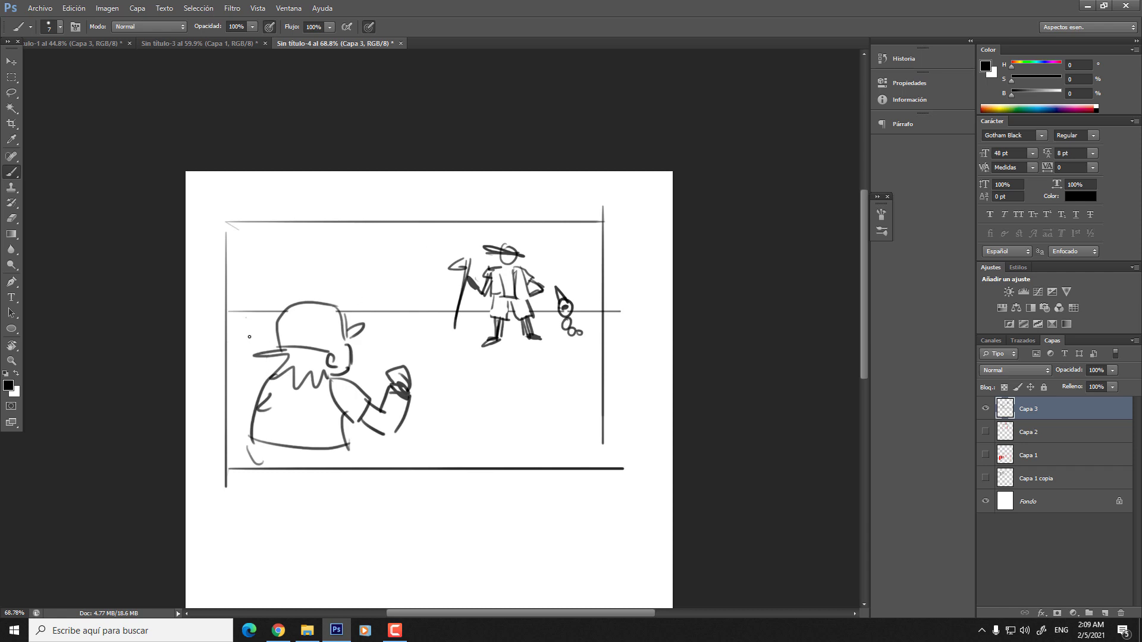
{"action": "key", "text": "e"}
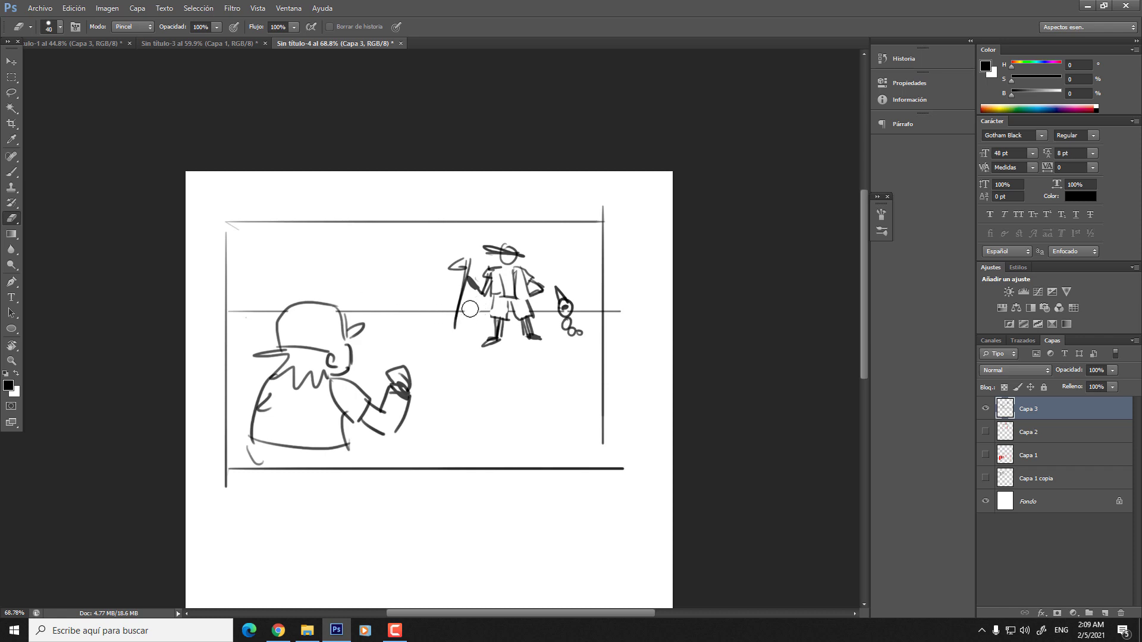
- Hide Capa 3 and show Capa 2 to review the eye-level sketch with the crouching and standing figures
{"action": "left_click_drag", "start_coordinate": [442, 310], "coordinate": [348, 312]}
{"action": "key", "text": "b"}
{"action": "left_click", "coordinate": [428, 371], "text": "ctrl"}
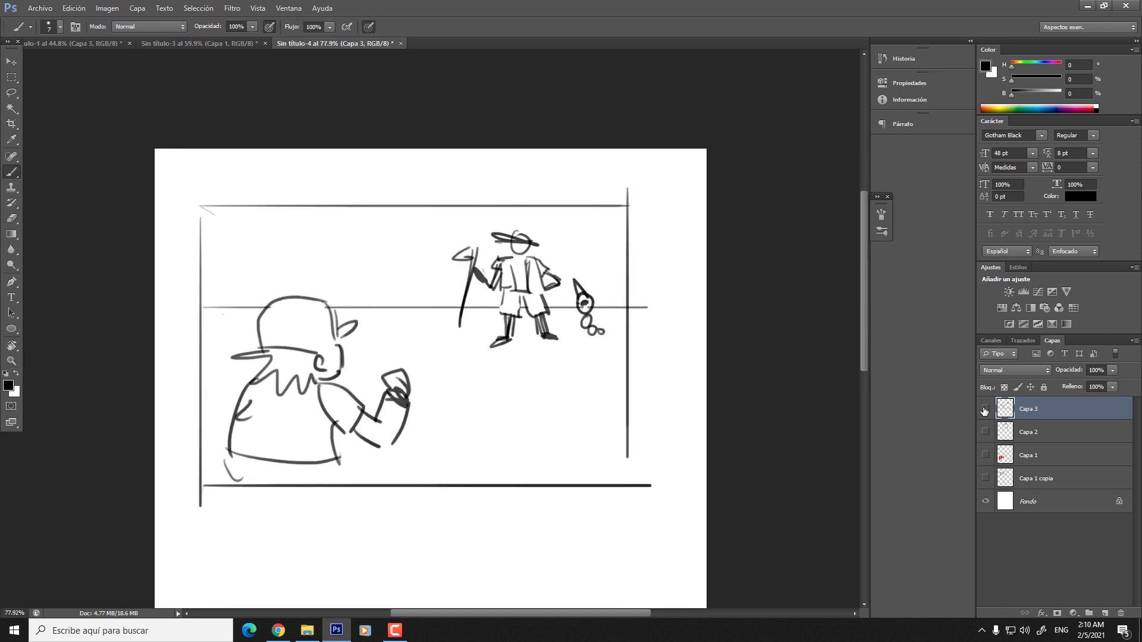
{"action": "left_click", "coordinate": [986, 409]}
{"action": "left_click", "coordinate": [985, 455]}
{"action": "left_click", "coordinate": [985, 455]}
{"action": "left_click", "coordinate": [987, 440]}
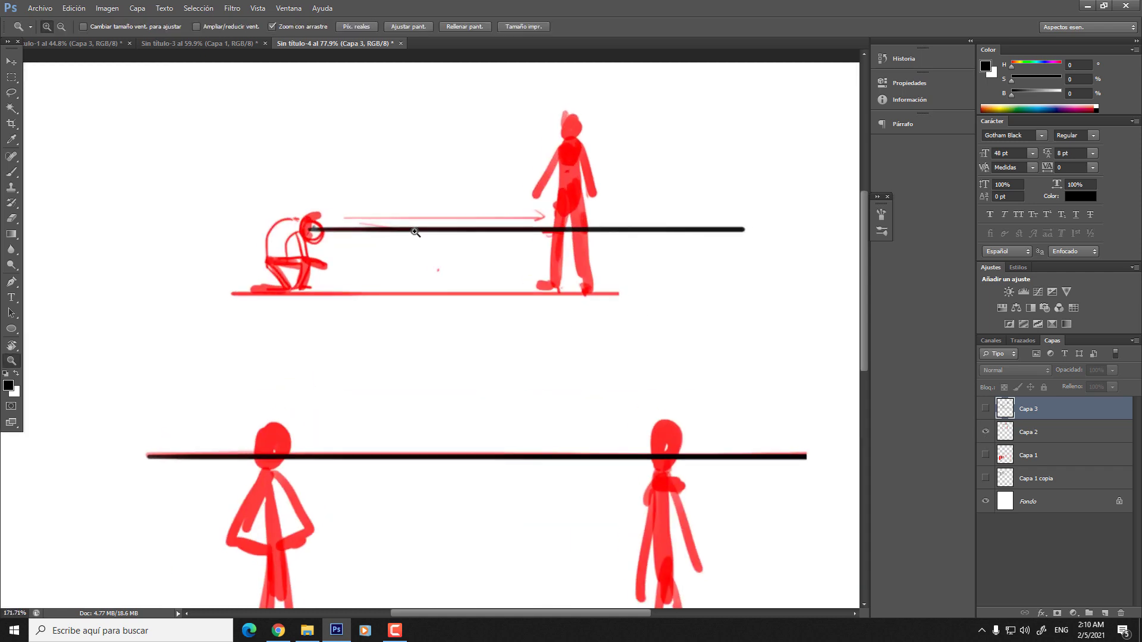
{"action": "left_click", "coordinate": [415, 229], "text": "ctrl"}
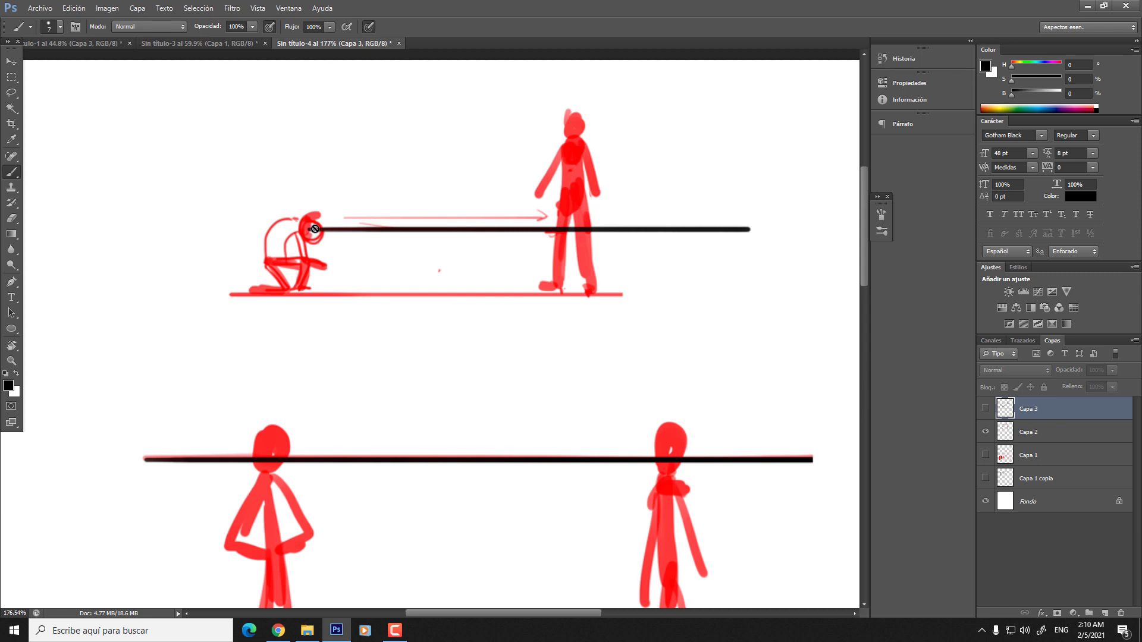
- Compare the framed scene on Capa 3 with the sketches on Capa 2, leaving only Capa 3 shown over the background
{"action": "left_click", "coordinate": [985, 408]}
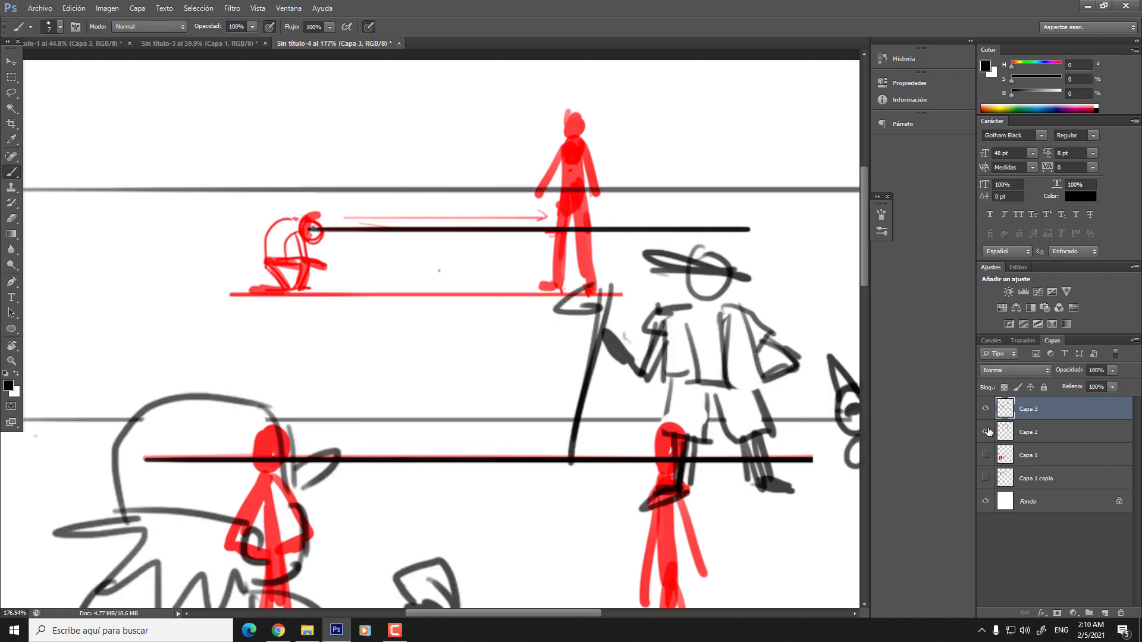
{"action": "left_click", "coordinate": [985, 432]}
{"action": "left_click", "coordinate": [986, 432]}
{"action": "left_click", "coordinate": [986, 409]}
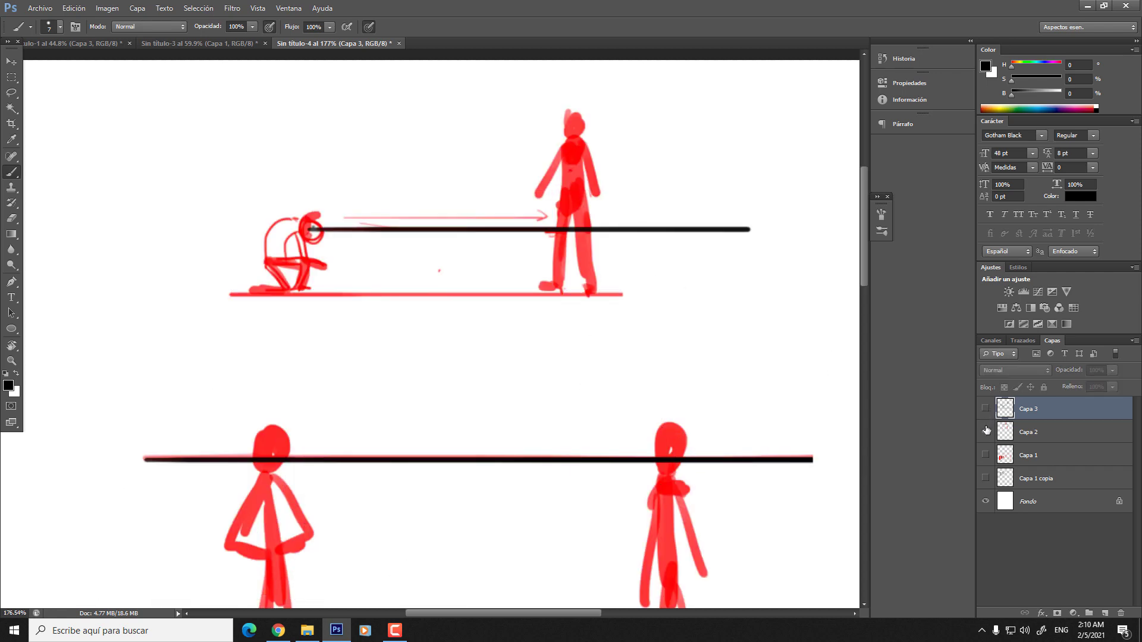
{"action": "left_click", "coordinate": [985, 431]}
{"action": "left_click", "coordinate": [986, 409]}
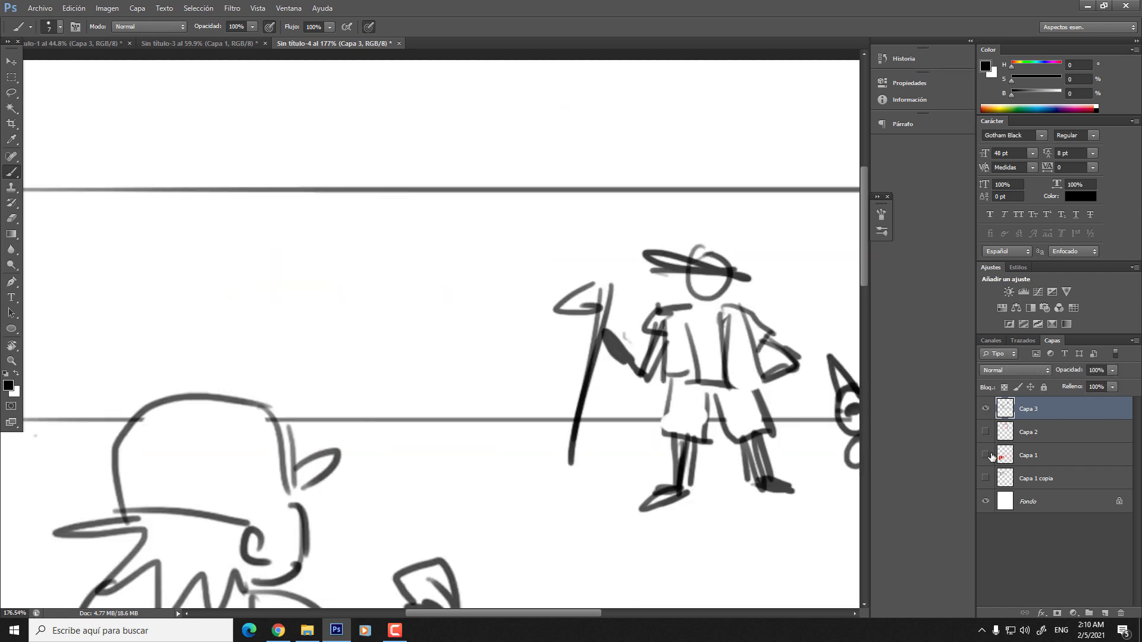
{"action": "left_click_drag", "start_coordinate": [598, 374], "coordinate": [514, 344]}
{"action": "left_click", "coordinate": [530, 324], "text": "ctrl"}
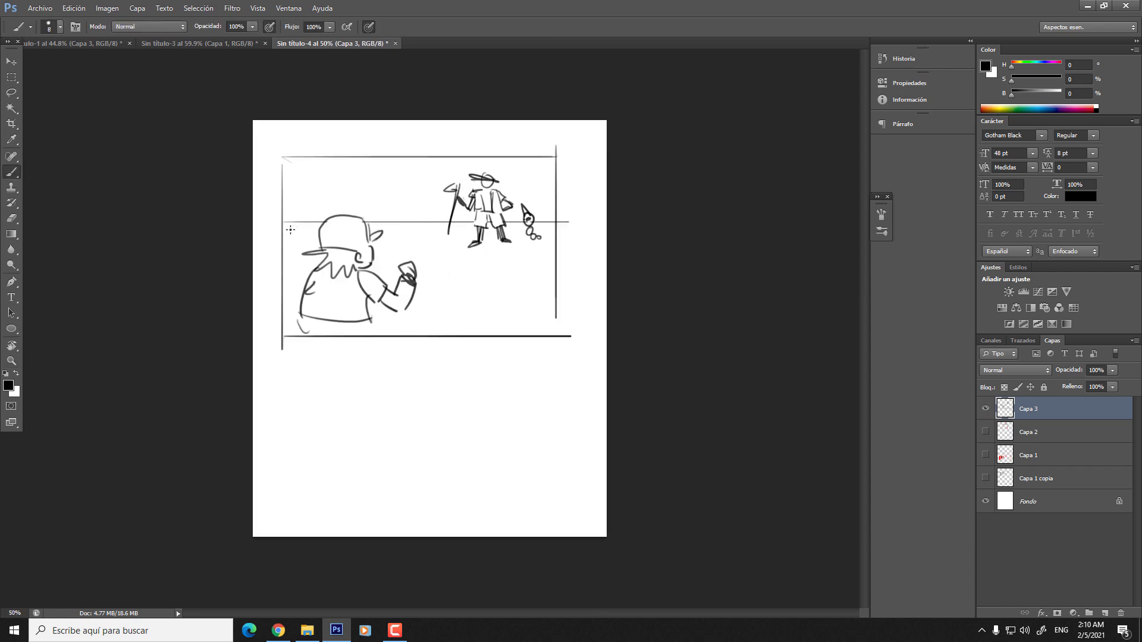
- Redraw the horizon line thicker behind both figures with a 25 px brush, extending it slightly past the frame's near side
{"action": "left_click_drag", "start_coordinate": [246, 274], "coordinate": [296, 272]}
{"action": "key", "text": "ctrl+z"}
{"action": "left_click_drag", "start_coordinate": [283, 222], "coordinate": [567, 222]}
{"action": "key", "text": "ctrl+z"}
{"action": "left_click_drag", "start_coordinate": [424, 220], "coordinate": [279, 223]}
{"action": "key", "text": "ctrl+z"}
{"action": "mouse_move", "coordinate": [452, 220]}
{"action": "left_mouse_down"}
{"action": "mouse_move", "coordinate": [375, 223]}
{"action": "mouse_move", "coordinate": [463, 220]}
{"action": "left_mouse_up"}
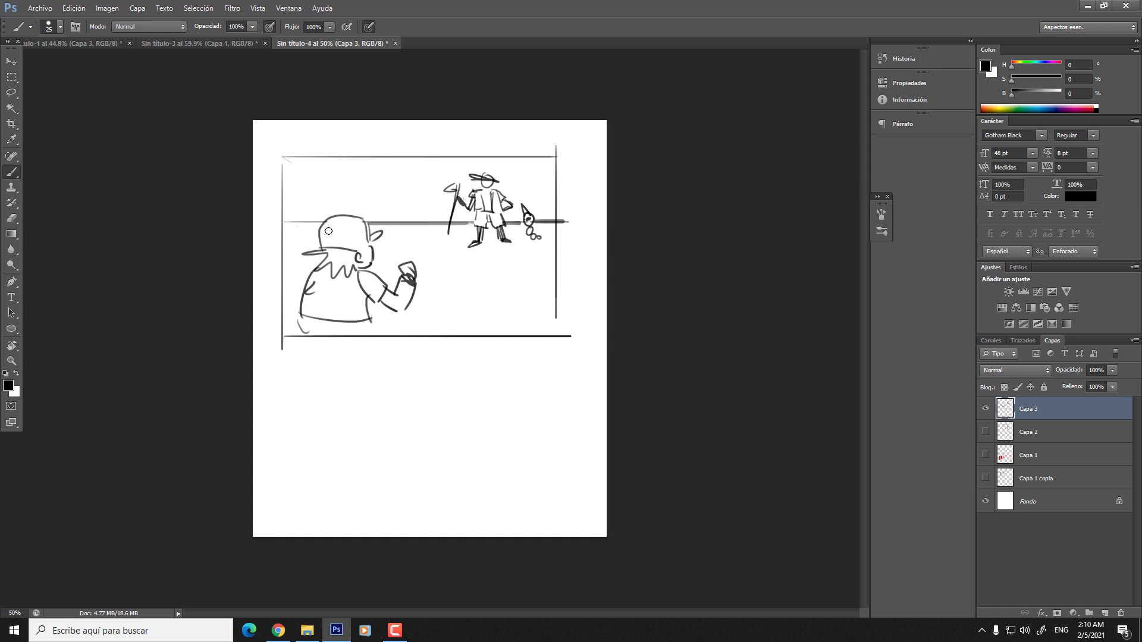
{"action": "left_click_drag", "start_coordinate": [319, 220], "coordinate": [270, 223]}
- Draw one arrow pointing down at the distant figure and another at the foreground figure
{"action": "left_click_drag", "start_coordinate": [410, 118], "coordinate": [463, 160]}
{"action": "left_click_drag", "start_coordinate": [427, 159], "coordinate": [462, 160]}
{"action": "left_click_drag", "start_coordinate": [289, 143], "coordinate": [334, 199]}
{"action": "left_click_drag", "start_coordinate": [304, 191], "coordinate": [336, 199]}
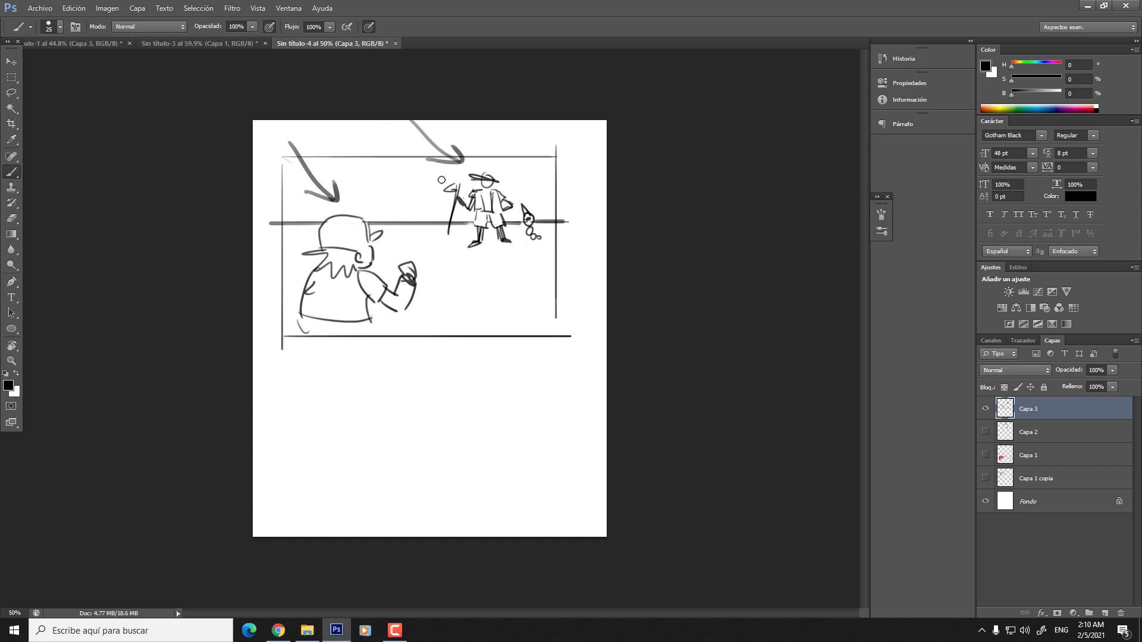
- Undo both arrows above the distant and foreground figures
{"action": "key", "text": "ctrl+alt+z"}
{"action": "key", "text": "ctrl+alt+z"}
{"action": "key", "text": "ctrl+alt+z"}
{"action": "key", "text": "ctrl+alt+z"}
{"action": "key", "text": "ctrl+alt+z"}
{"action": "key", "text": "ctrl+alt+z"}
{"action": "key", "text": "ctrl+alt+z"}
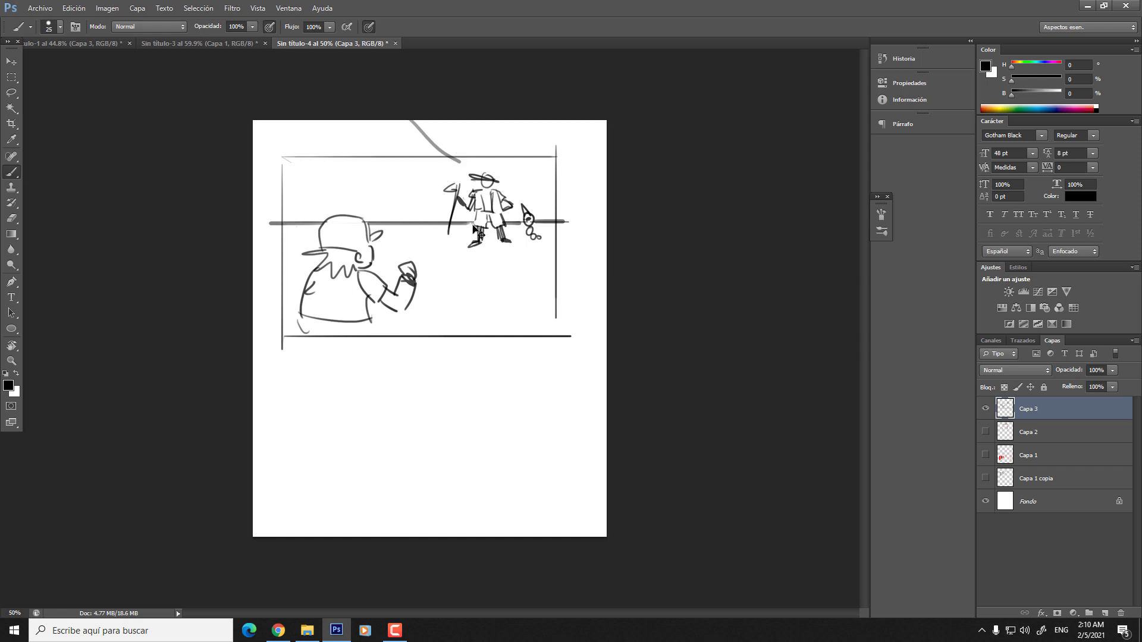
- Draw a slanted stroke down toward the small creature with a 9 px brush and undo it
{"action": "key", "text": "z"}
{"action": "left_click_drag", "start_coordinate": [458, 221], "coordinate": [469, 219]}
{"action": "key", "text": "b"}
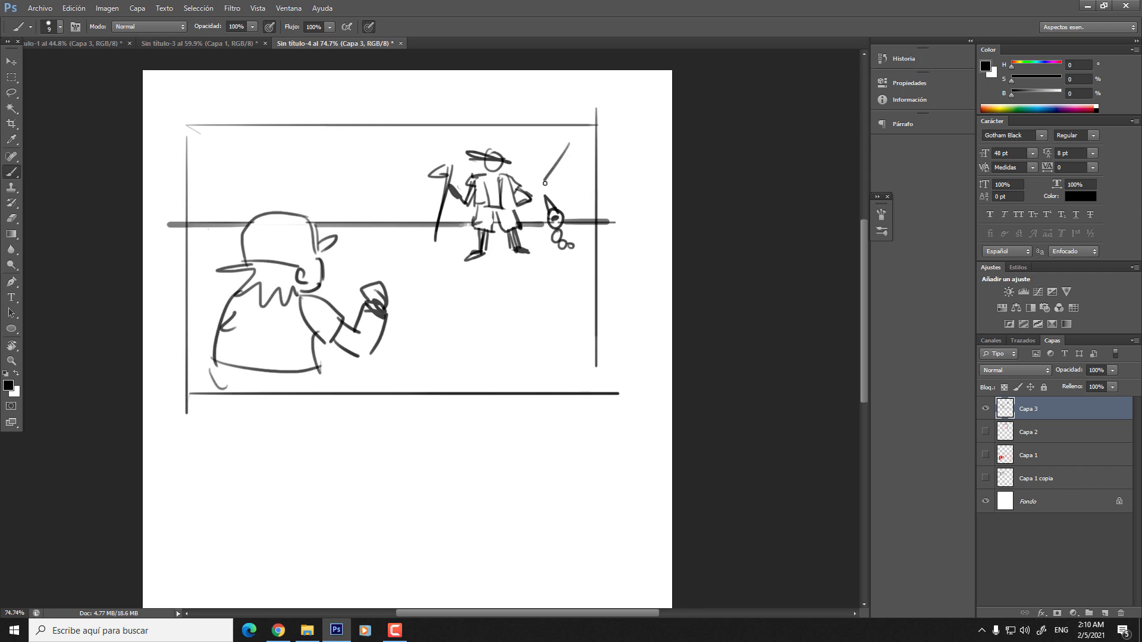
{"action": "left_click_drag", "start_coordinate": [570, 132], "coordinate": [543, 186]}
{"action": "key", "text": "ctrl+z"}
- Show the Capa 2 sketches in place of Capa 3 for comparison, and return to the framed scene
{"action": "left_click", "coordinate": [986, 408]}
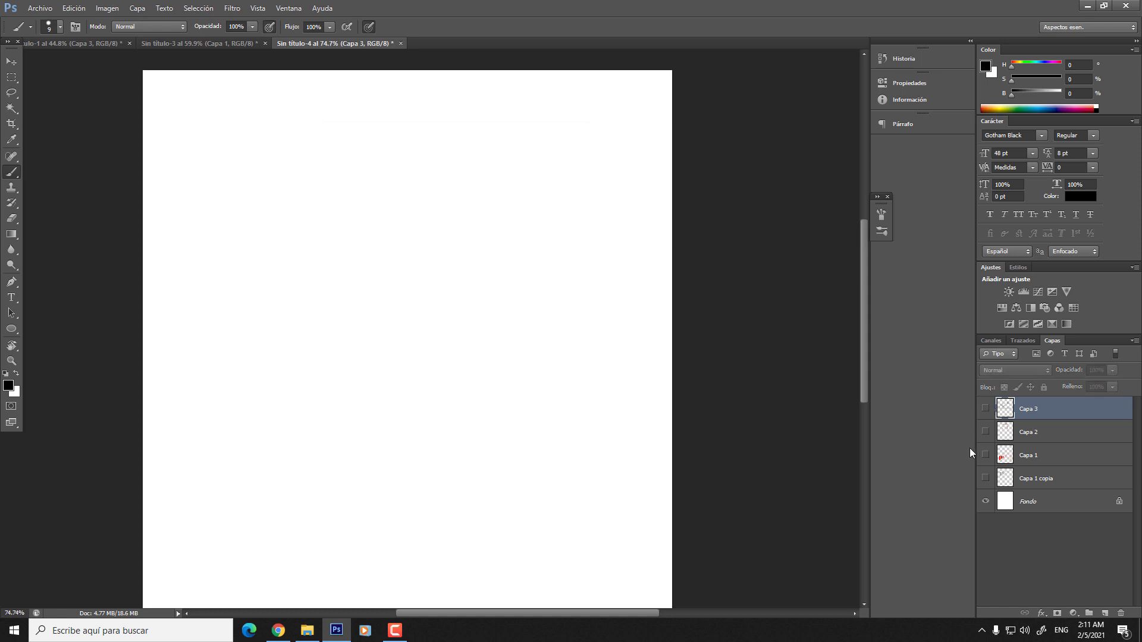
{"action": "left_click", "coordinate": [986, 454]}
{"action": "left_click", "coordinate": [986, 455]}
{"action": "left_click", "coordinate": [986, 431]}
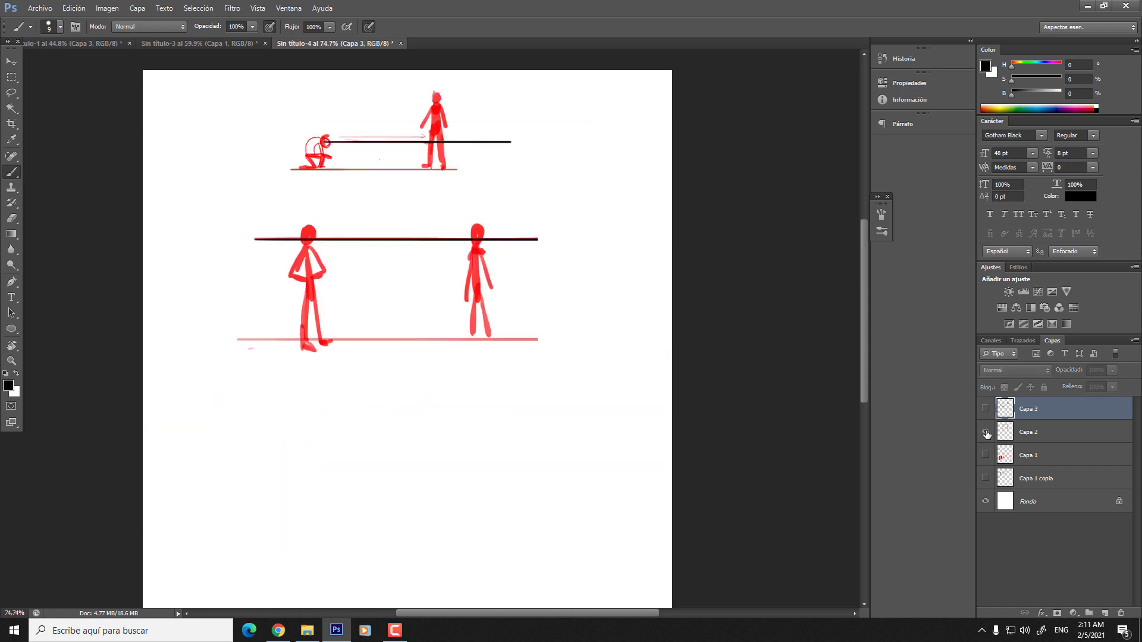
{"action": "left_click", "coordinate": [349, 144]}
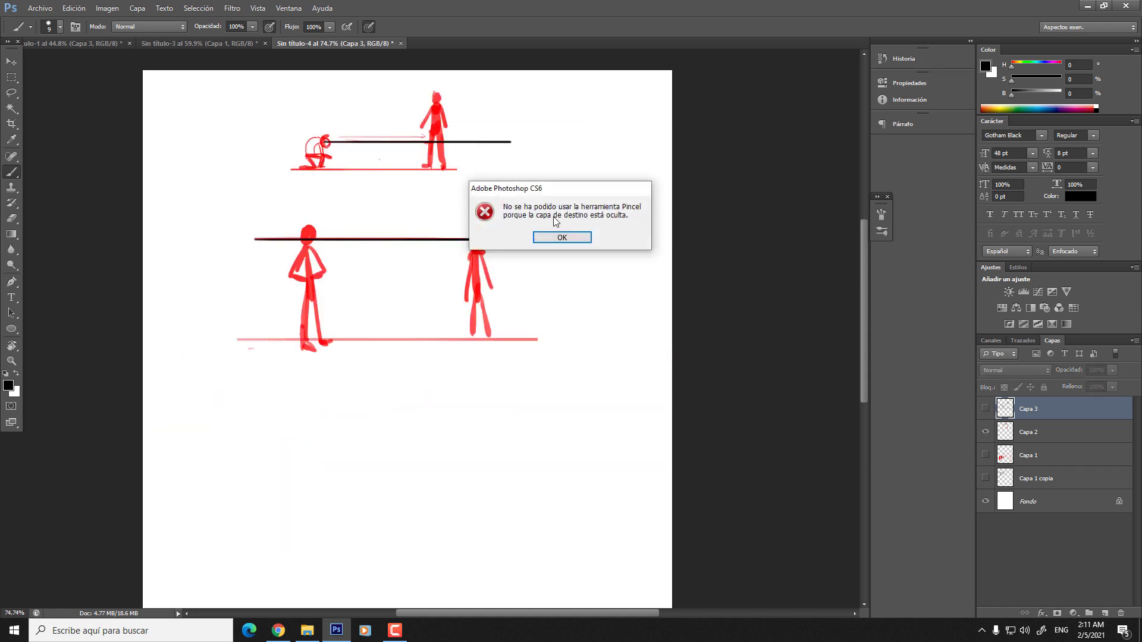
{"action": "left_click", "coordinate": [556, 236]}
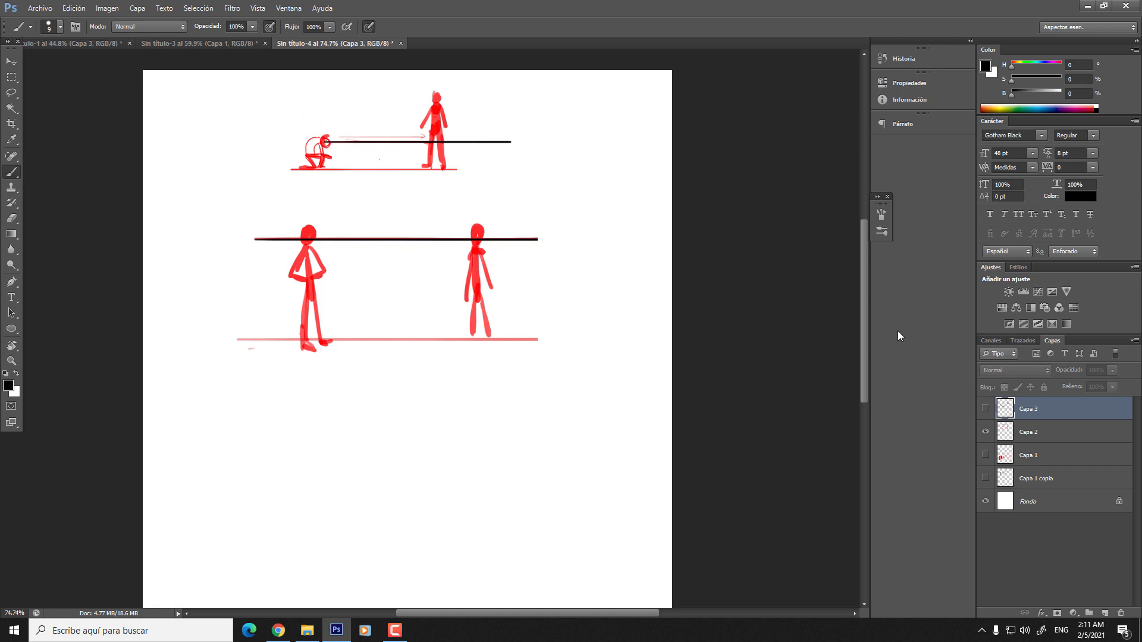
{"action": "left_click", "coordinate": [986, 408]}
{"action": "left_click", "coordinate": [986, 431]}
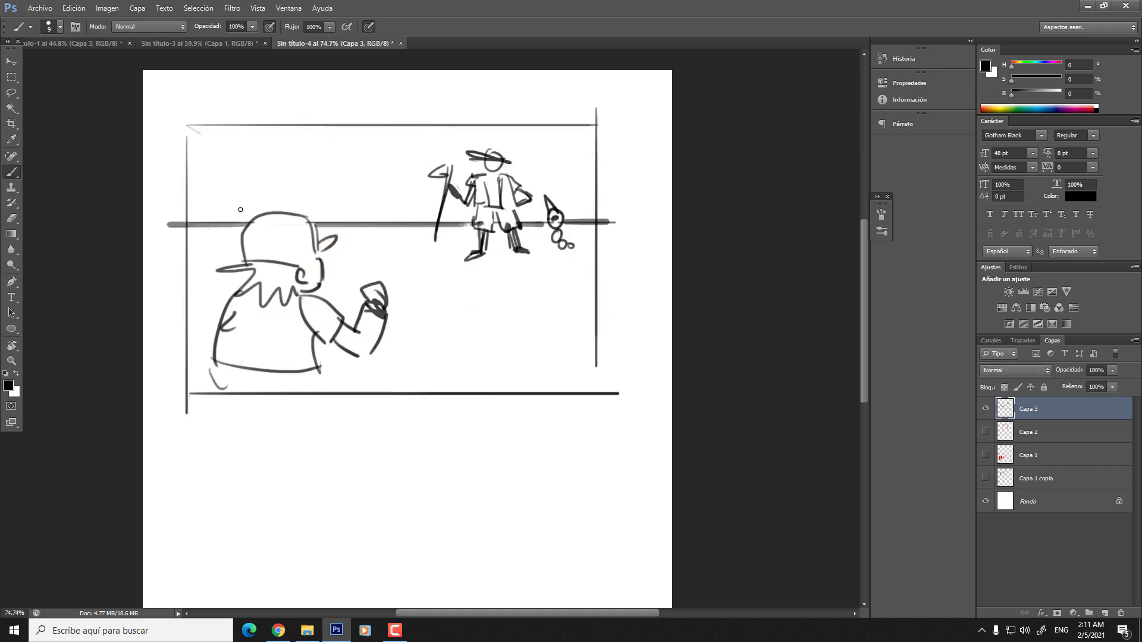
- Draw a trapezoid outline around the foreground figure and undo it
{"action": "mouse_move", "coordinate": [258, 197]}
{"action": "left_mouse_down"}
{"action": "mouse_move", "coordinate": [204, 354]}
{"action": "mouse_move", "coordinate": [223, 374]}
{"action": "mouse_move", "coordinate": [426, 349]}
{"action": "mouse_move", "coordinate": [356, 194]}
{"action": "mouse_move", "coordinate": [251, 202]}
{"action": "left_mouse_up"}
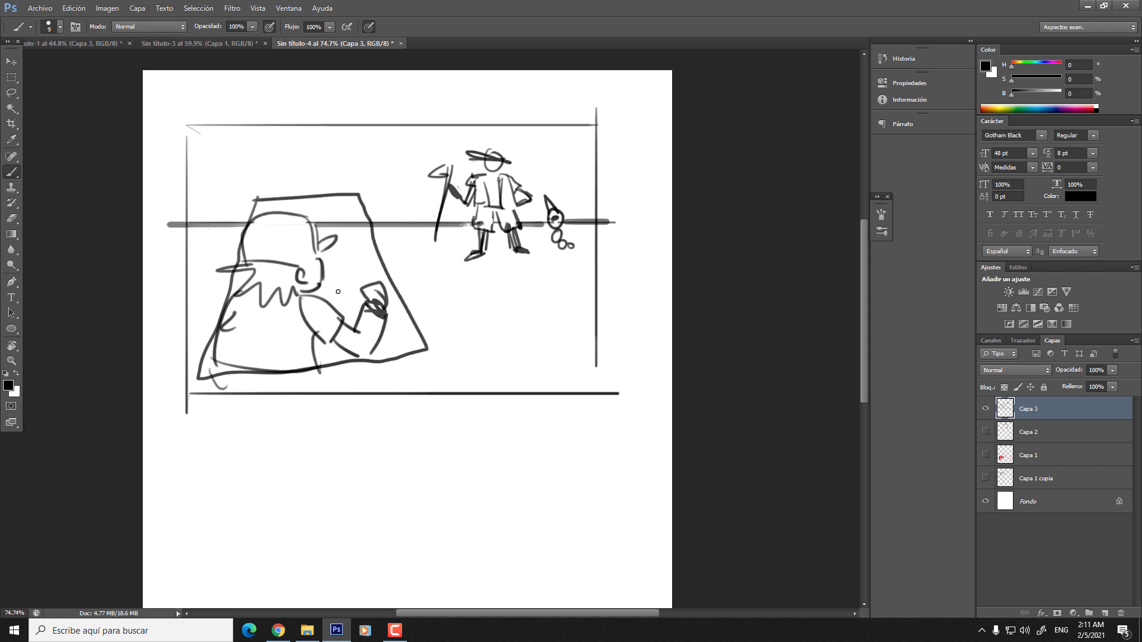
{"action": "key", "text": "ctrl+z"}
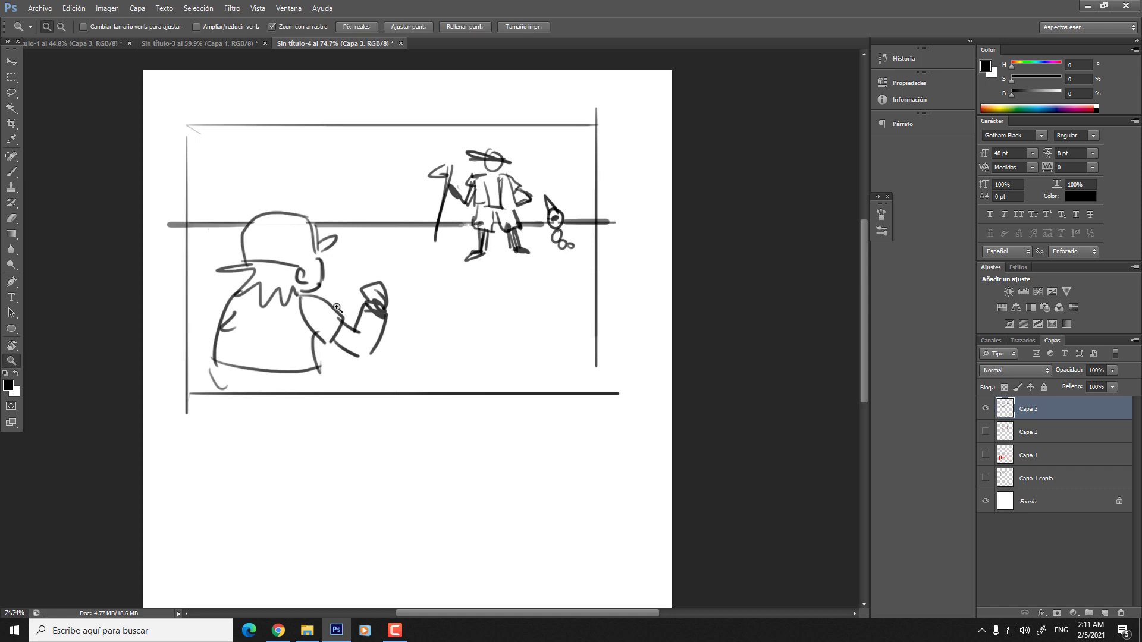
- Paint a dark ground patch beneath the foreground figure with a 70 px brush and undo it
{"action": "mouse_move", "coordinate": [355, 314]}
{"action": "left_mouse_down"}
{"action": "mouse_move", "coordinate": [272, 319]}
{"action": "mouse_move", "coordinate": [417, 316]}
{"action": "mouse_move", "coordinate": [305, 325]}
{"action": "mouse_move", "coordinate": [276, 320]}
{"action": "left_mouse_up"}
{"action": "key", "text": "bracketright"}
{"action": "key", "text": "bracketright"}
{"action": "key", "text": "bracketright"}
{"action": "left_click_drag", "start_coordinate": [369, 321], "coordinate": [395, 321]}
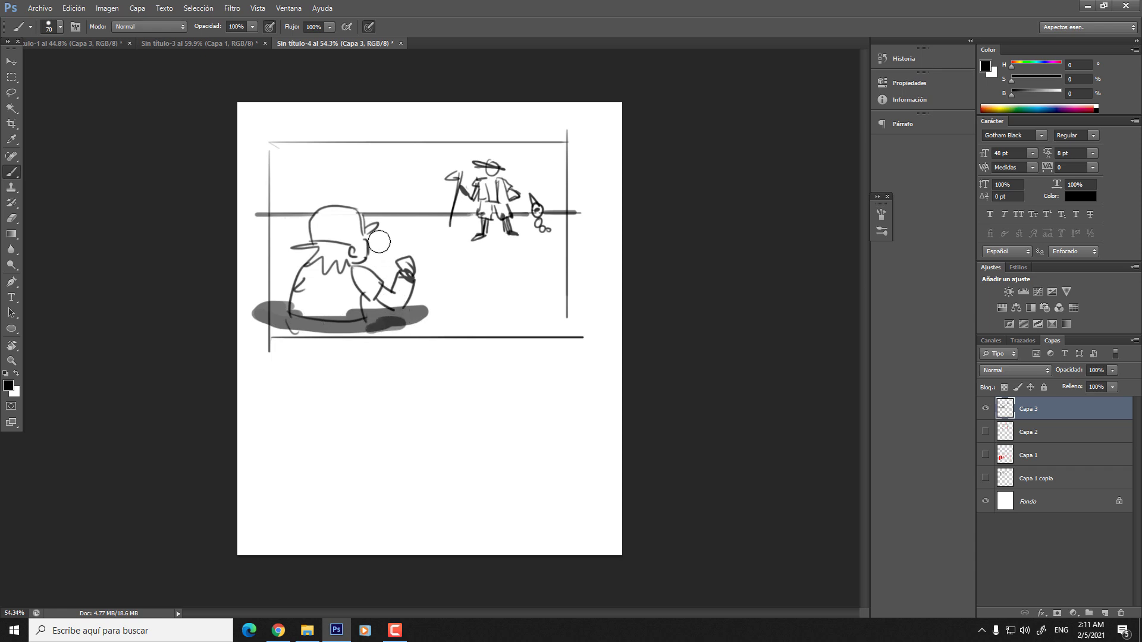
{"action": "left_click_drag", "start_coordinate": [379, 241], "coordinate": [414, 227]}
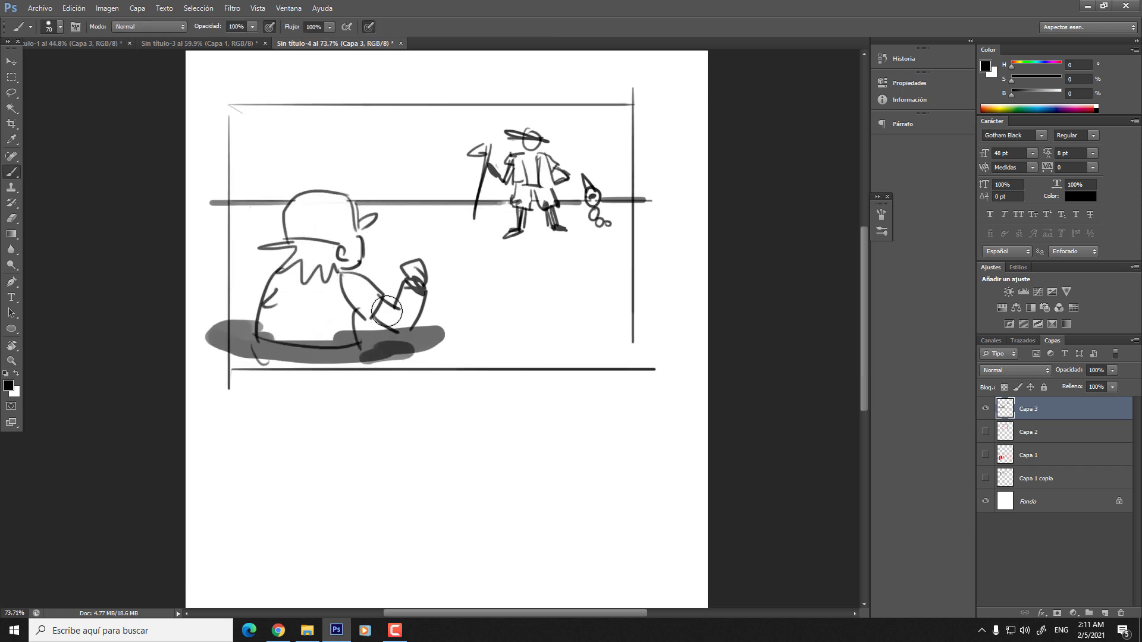
{"action": "key", "text": "ctrl+alt+z"}
{"action": "key", "text": "ctrl+alt+z"}
{"action": "key", "text": "ctrl+alt+z"}
{"action": "key", "text": "ctrl+alt+z"}
- Lasso the foreground figure and move it straight up until its body overlaps the frame's upper edge
{"action": "left_click_drag", "start_coordinate": [386, 312], "coordinate": [253, 193]}
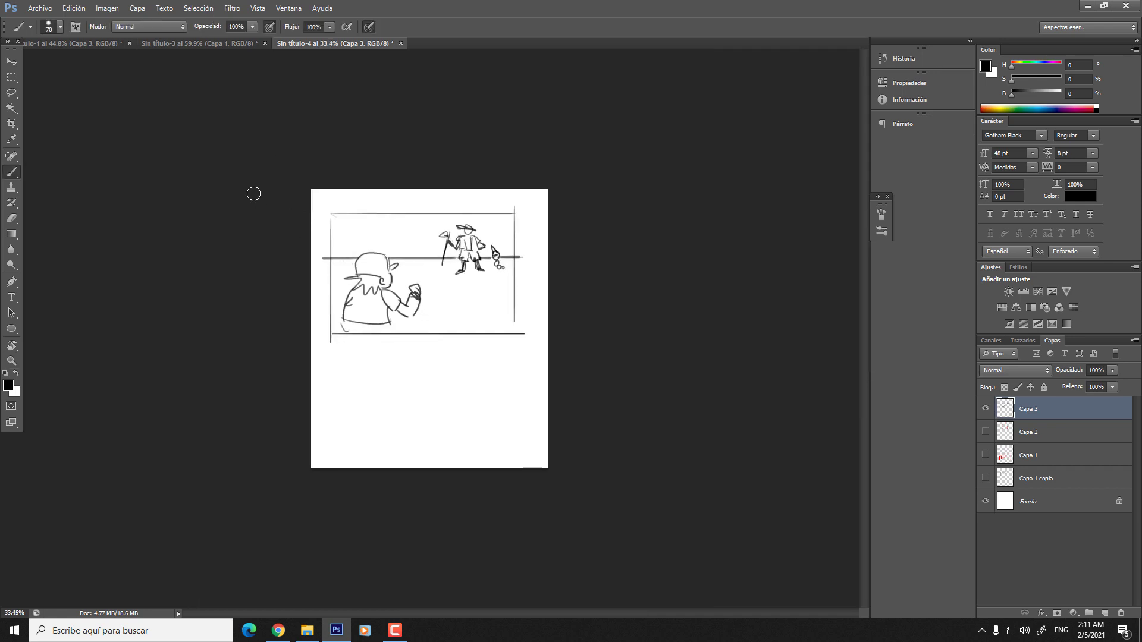
{"action": "left_click", "coordinate": [12, 92]}
{"action": "left_click_drag", "start_coordinate": [428, 328], "coordinate": [470, 337]}
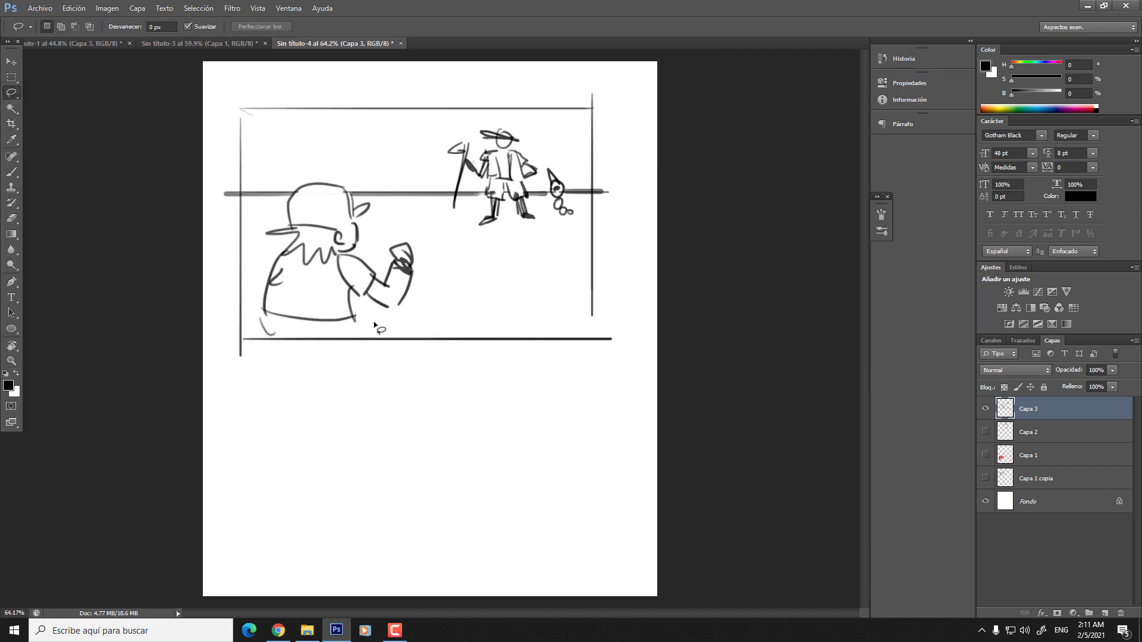
{"action": "mouse_move", "coordinate": [347, 325]}
{"action": "left_mouse_down"}
{"action": "mouse_move", "coordinate": [444, 313]}
{"action": "mouse_move", "coordinate": [441, 322]}
{"action": "mouse_move", "coordinate": [420, 227]}
{"action": "mouse_move", "coordinate": [354, 198]}
{"action": "mouse_move", "coordinate": [326, 161]}
{"action": "mouse_move", "coordinate": [291, 171]}
{"action": "mouse_move", "coordinate": [286, 206]}
{"action": "mouse_move", "coordinate": [261, 220]}
{"action": "mouse_move", "coordinate": [254, 291]}
{"action": "mouse_move", "coordinate": [257, 321]}
{"action": "mouse_move", "coordinate": [342, 176]}
{"action": "mouse_move", "coordinate": [343, 148]}
{"action": "left_mouse_up"}
{"action": "key", "text": "ctrl+t"}
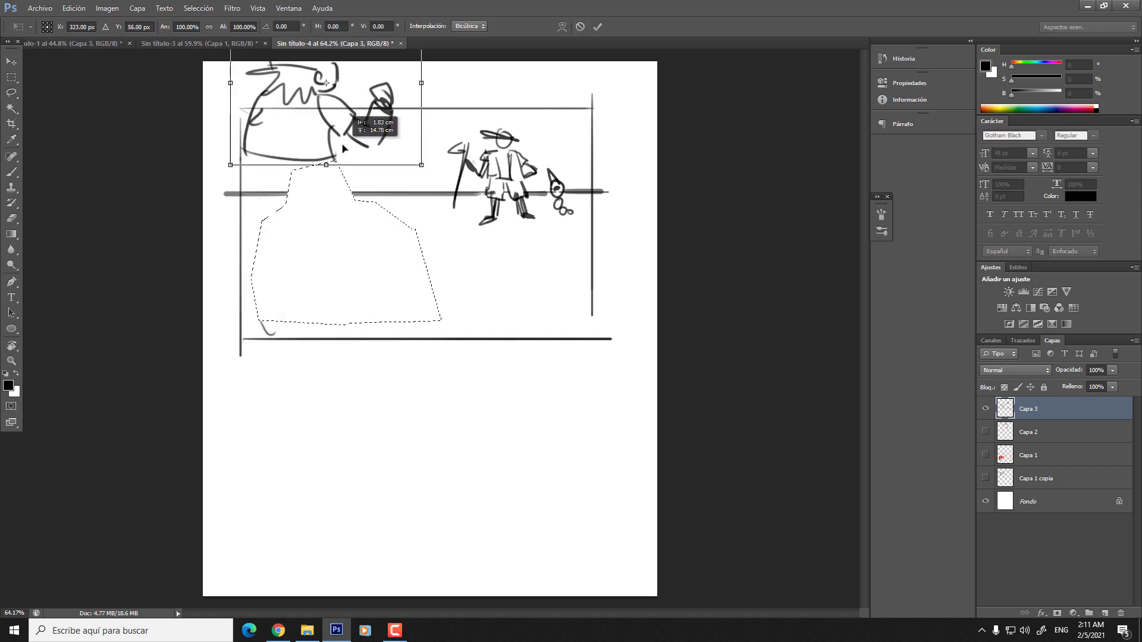
{"action": "key", "text": "Return"}
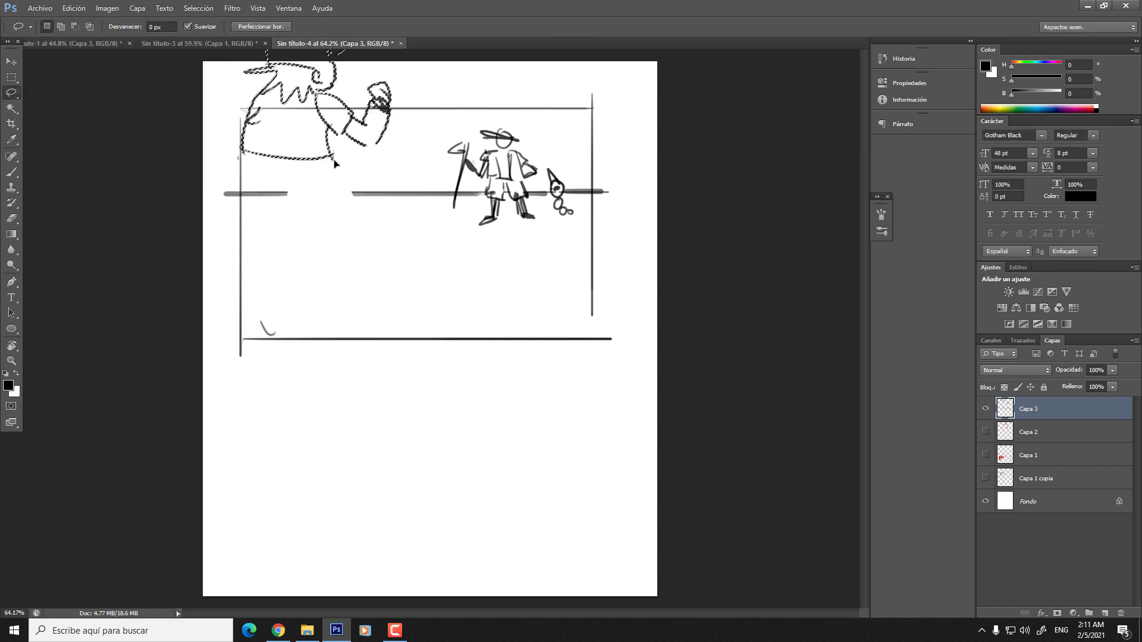
- Enlarge the canvas above and beside the raised figure with the Crop tool
{"action": "scroll", "coordinate": [334, 164], "scroll_direction": "down", "scroll_amount": 3}
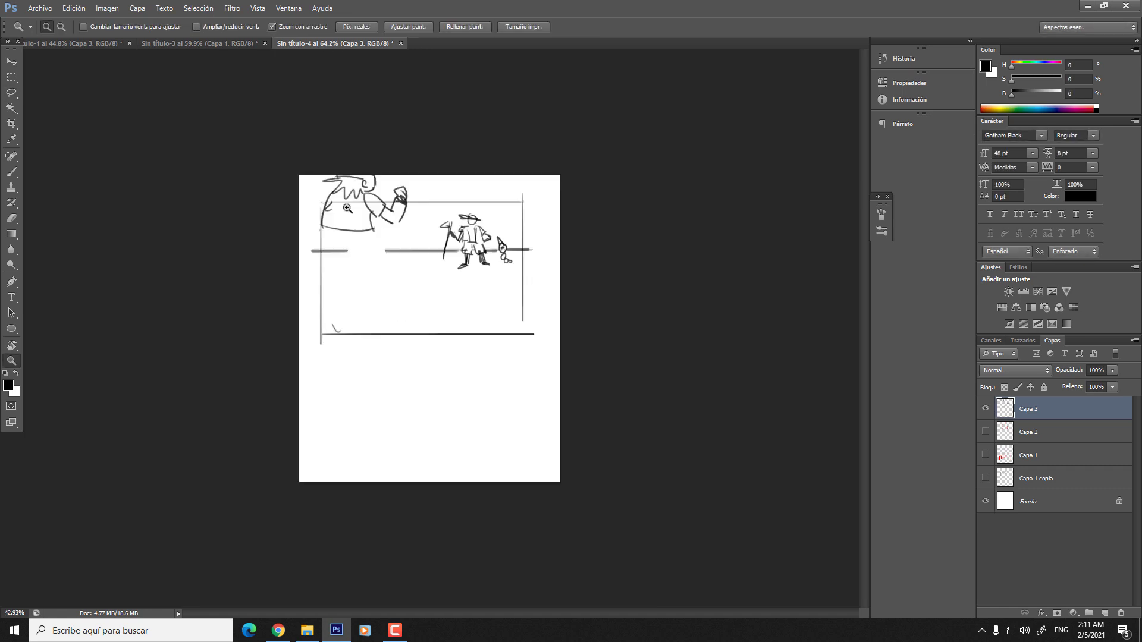
{"action": "left_click", "coordinate": [16, 123]}
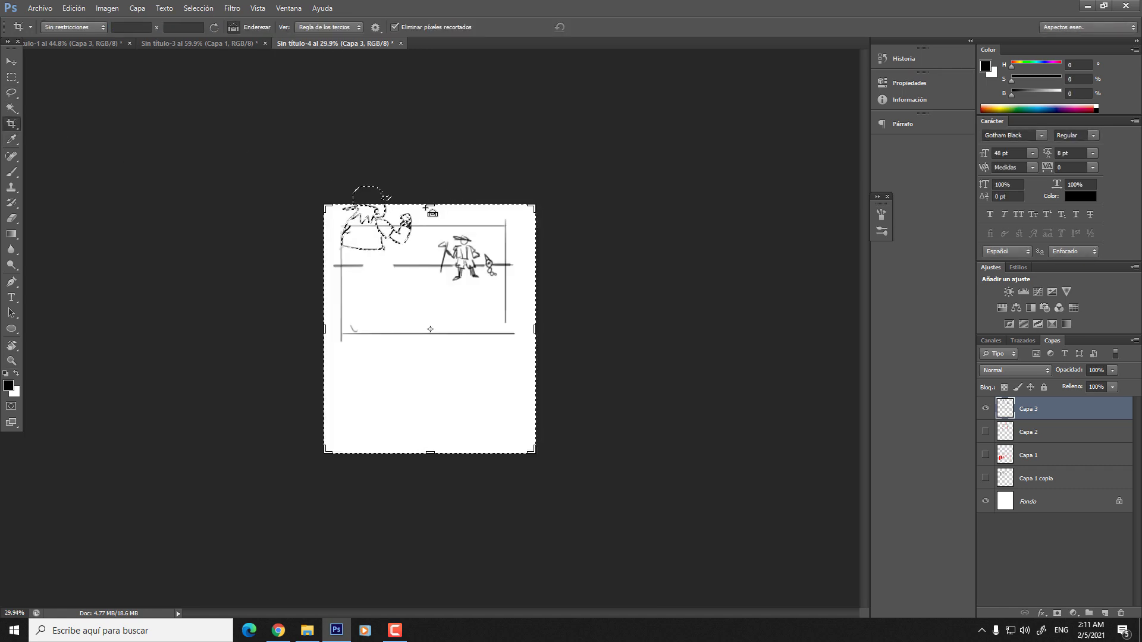
{"action": "left_click_drag", "start_coordinate": [430, 205], "coordinate": [429, 162]}
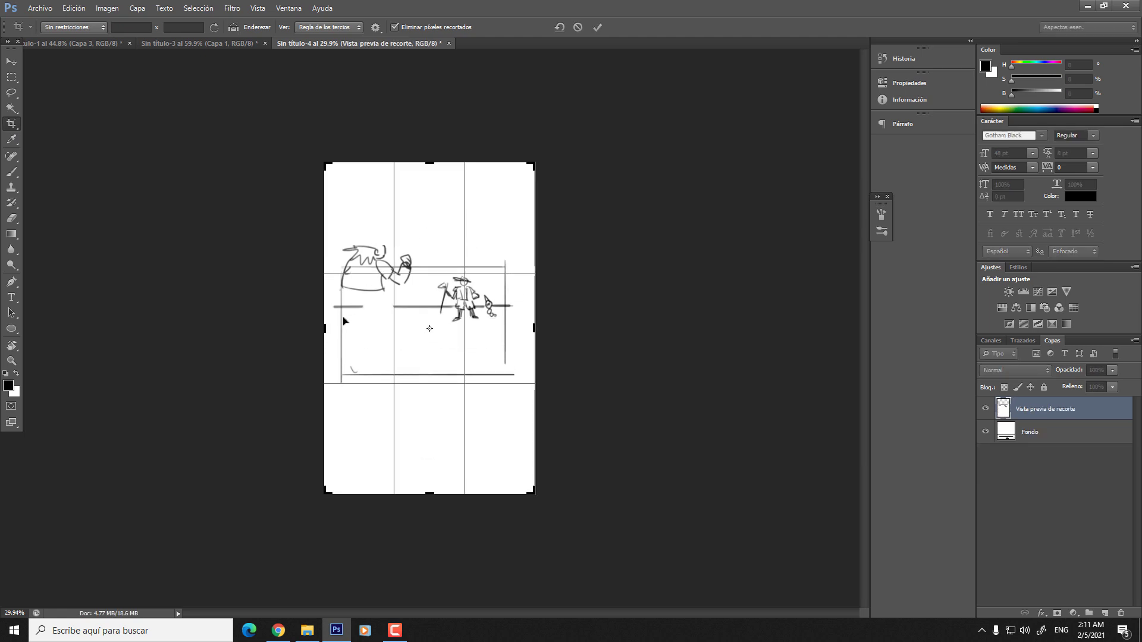
{"action": "left_click_drag", "start_coordinate": [328, 324], "coordinate": [313, 319]}
{"action": "left_click_drag", "start_coordinate": [431, 166], "coordinate": [430, 152]}
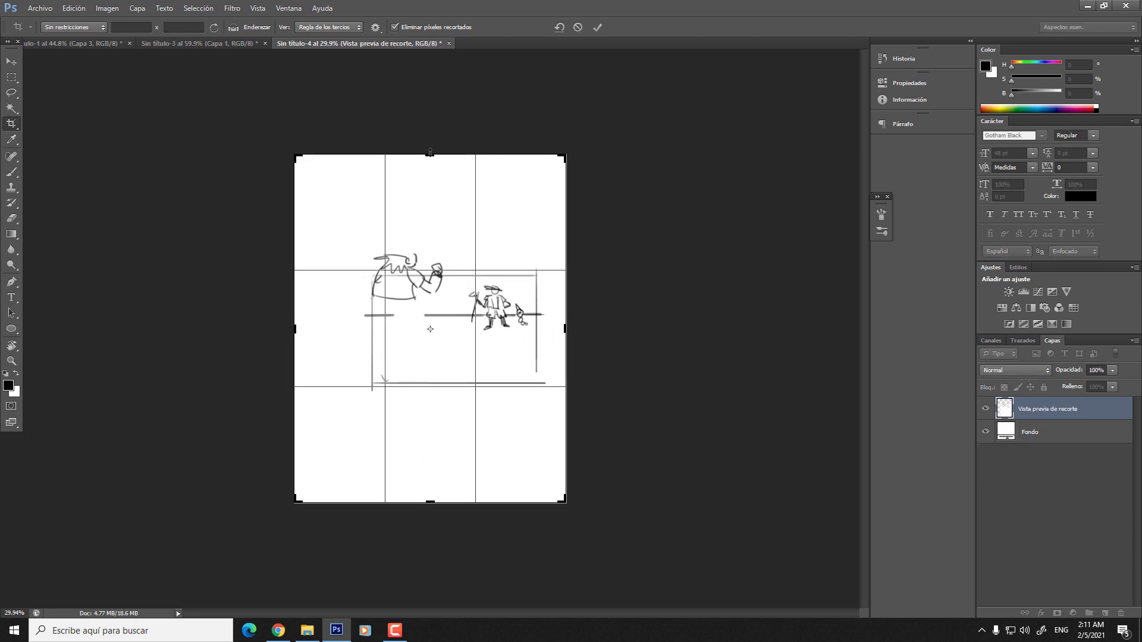
{"action": "key", "text": "Return"}
{"action": "scroll", "coordinate": [416, 297], "scroll_direction": "up", "scroll_amount": 6}
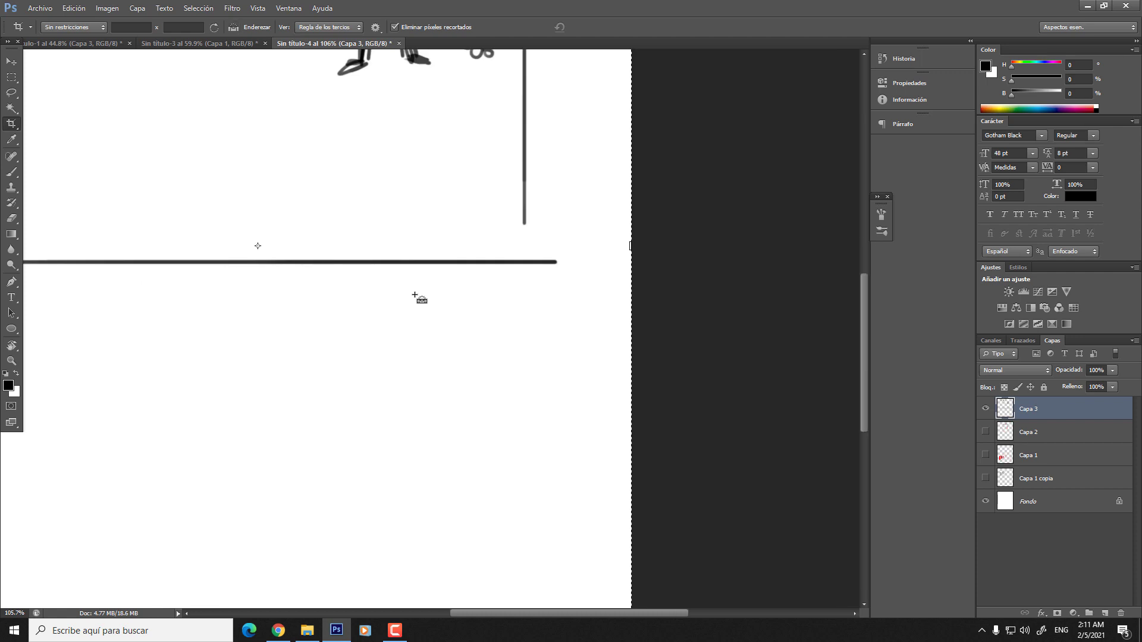
{"action": "left_click_drag", "start_coordinate": [403, 265], "coordinate": [442, 259]}
{"action": "key", "text": "ctrl+z"}
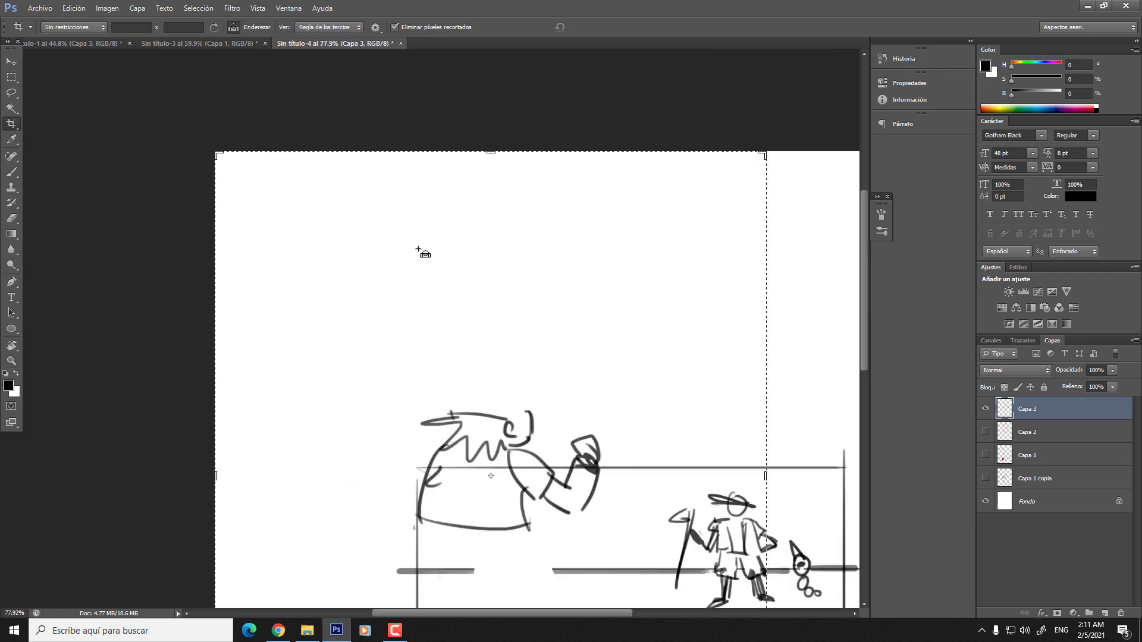
{"action": "key", "text": "z"}
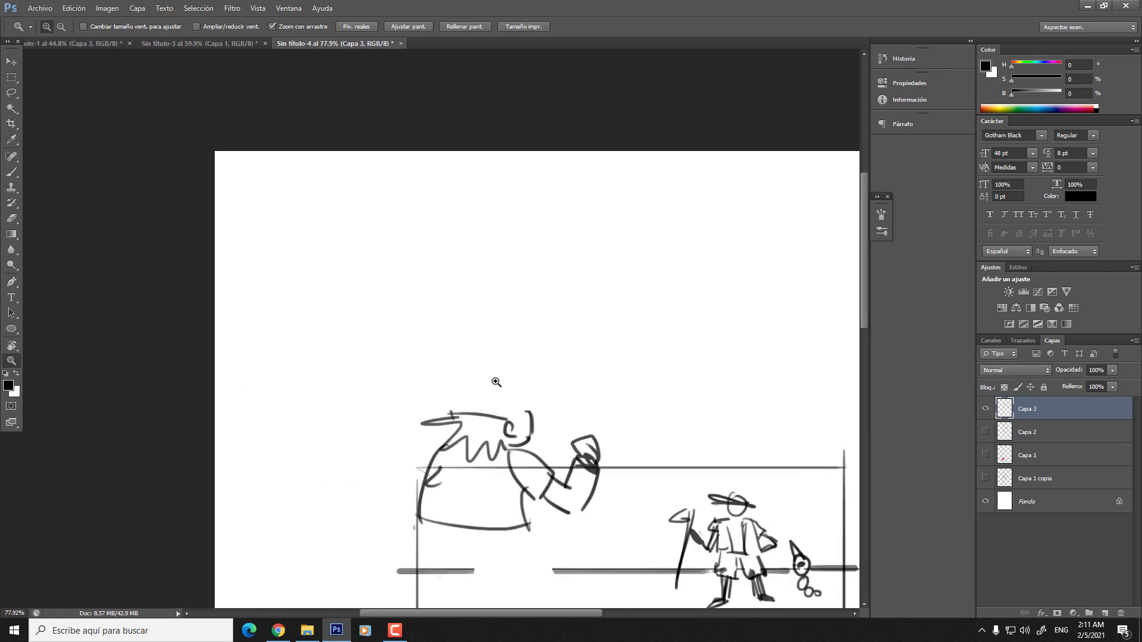
- Draw a hat with a thick band, a tall crown and a front brim on the raised figure's head
{"action": "mouse_move", "coordinate": [496, 381]}
{"action": "left_mouse_down"}
{"action": "mouse_move", "coordinate": [458, 375]}
{"action": "mouse_move", "coordinate": [476, 369]}
{"action": "left_mouse_up"}
{"action": "key", "text": "b"}
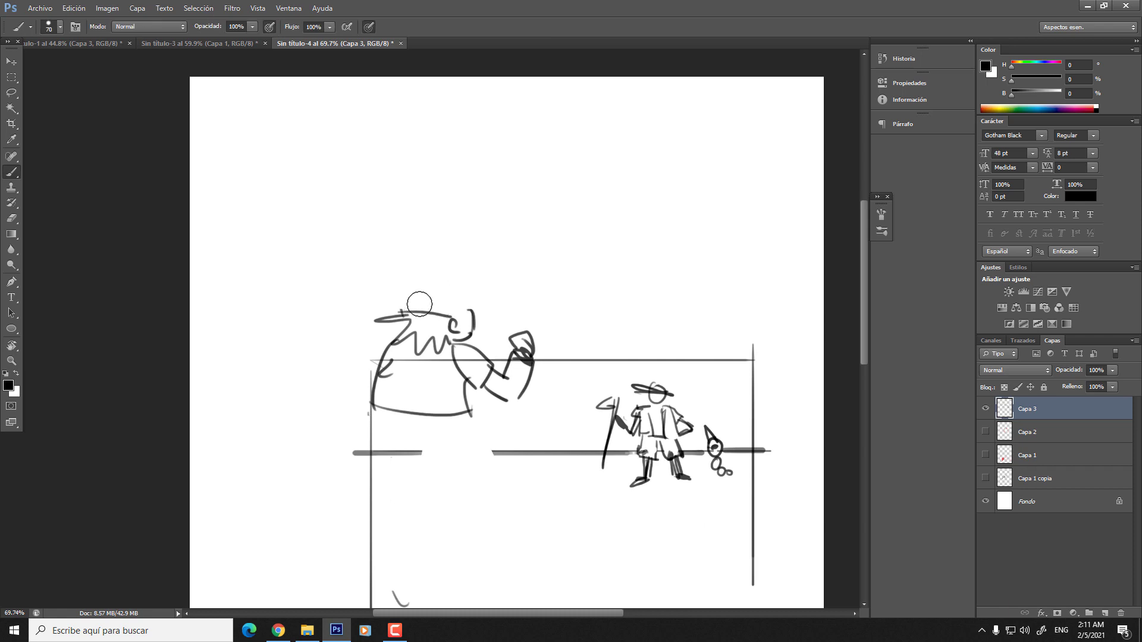
{"action": "key", "text": "bracketleft"}
{"action": "key", "text": "bracketleft"}
{"action": "key", "text": "bracketleft"}
{"action": "key", "text": "bracketleft"}
{"action": "mouse_move", "coordinate": [406, 311]}
{"action": "left_mouse_down"}
{"action": "mouse_move", "coordinate": [462, 313]}
{"action": "mouse_move", "coordinate": [472, 331]}
{"action": "left_mouse_up"}
{"action": "left_click_drag", "start_coordinate": [493, 431], "coordinate": [421, 270]}
{"action": "key", "text": "ctrl+z"}
{"action": "key", "text": "bracketleft"}
{"action": "key", "text": "bracketleft"}
{"action": "mouse_move", "coordinate": [335, 146]}
{"action": "left_mouse_down"}
{"action": "mouse_move", "coordinate": [393, 143]}
{"action": "mouse_move", "coordinate": [339, 111]}
{"action": "mouse_move", "coordinate": [386, 111]}
{"action": "mouse_move", "coordinate": [404, 151]}
{"action": "left_mouse_up"}
{"action": "key", "text": "ctrl+z"}
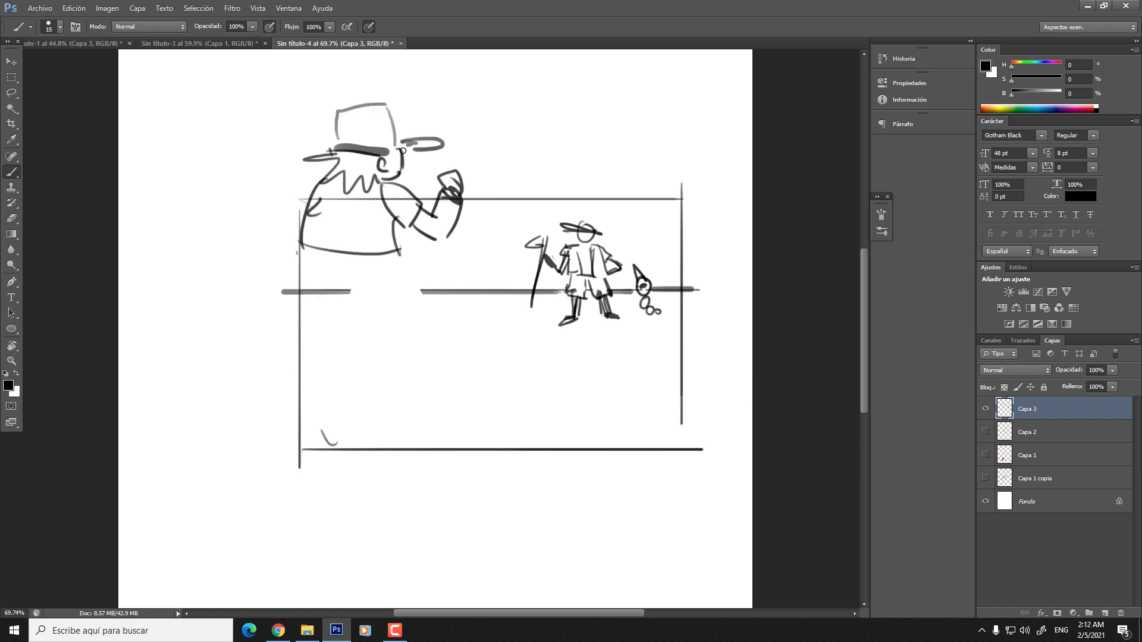
- Draw two bent, striding legs with feet beneath the raised foreground figure's body
{"action": "mouse_move", "coordinate": [371, 264]}
{"action": "left_mouse_down"}
{"action": "mouse_move", "coordinate": [367, 250]}
{"action": "mouse_move", "coordinate": [318, 291]}
{"action": "mouse_move", "coordinate": [297, 349]}
{"action": "left_mouse_up"}
{"action": "left_click_drag", "start_coordinate": [341, 308], "coordinate": [325, 352]}
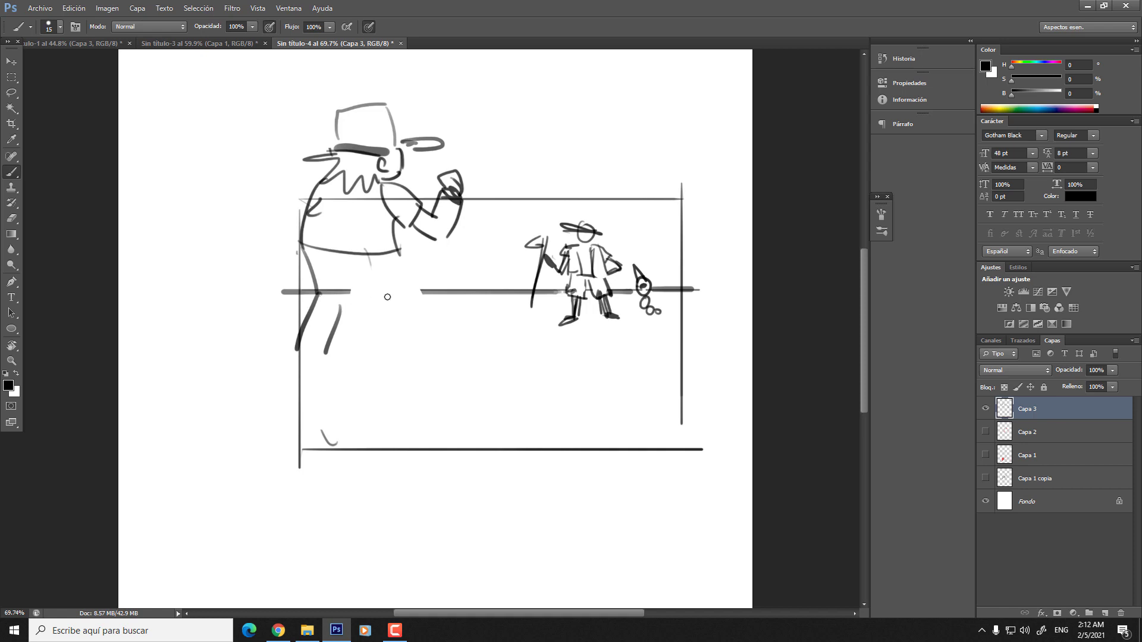
{"action": "left_click_drag", "start_coordinate": [356, 266], "coordinate": [399, 297]}
{"action": "mouse_move", "coordinate": [388, 253]}
{"action": "left_mouse_down"}
{"action": "mouse_move", "coordinate": [424, 292]}
{"action": "mouse_move", "coordinate": [430, 339]}
{"action": "left_mouse_up"}
{"action": "mouse_move", "coordinate": [398, 297]}
{"action": "left_mouse_down"}
{"action": "mouse_move", "coordinate": [410, 333]}
{"action": "mouse_move", "coordinate": [429, 343]}
{"action": "left_mouse_up"}
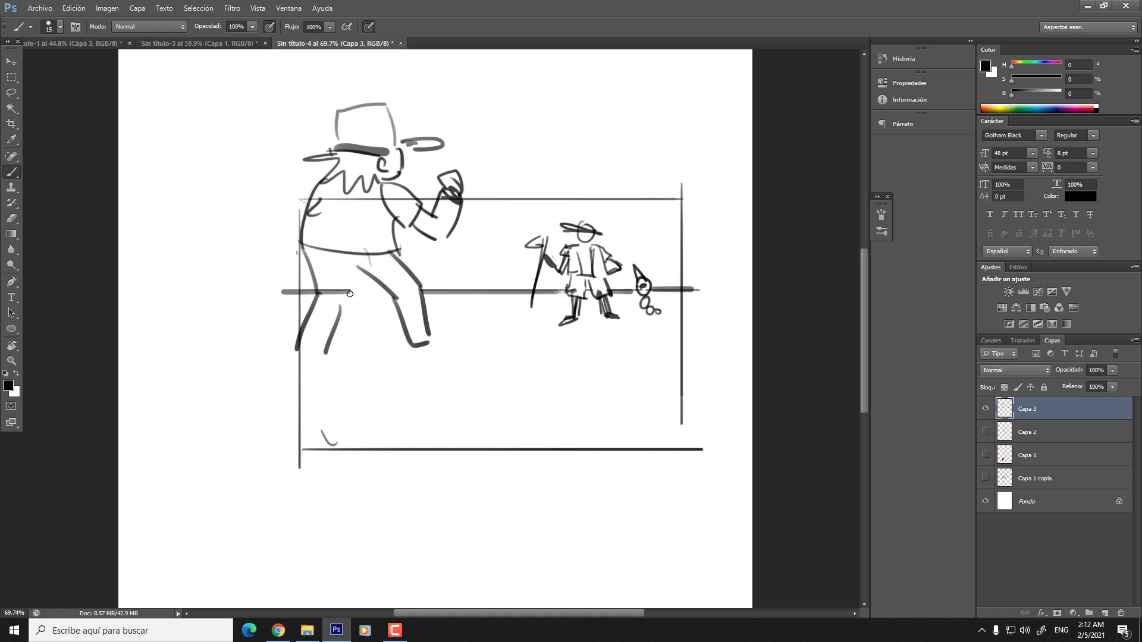
{"action": "mouse_move", "coordinate": [352, 273]}
{"action": "left_mouse_down"}
{"action": "mouse_move", "coordinate": [356, 301]}
{"action": "mouse_move", "coordinate": [344, 307]}
{"action": "left_mouse_up"}
{"action": "left_click_drag", "start_coordinate": [308, 351], "coordinate": [342, 357]}
{"action": "left_click_drag", "start_coordinate": [428, 350], "coordinate": [427, 353]}
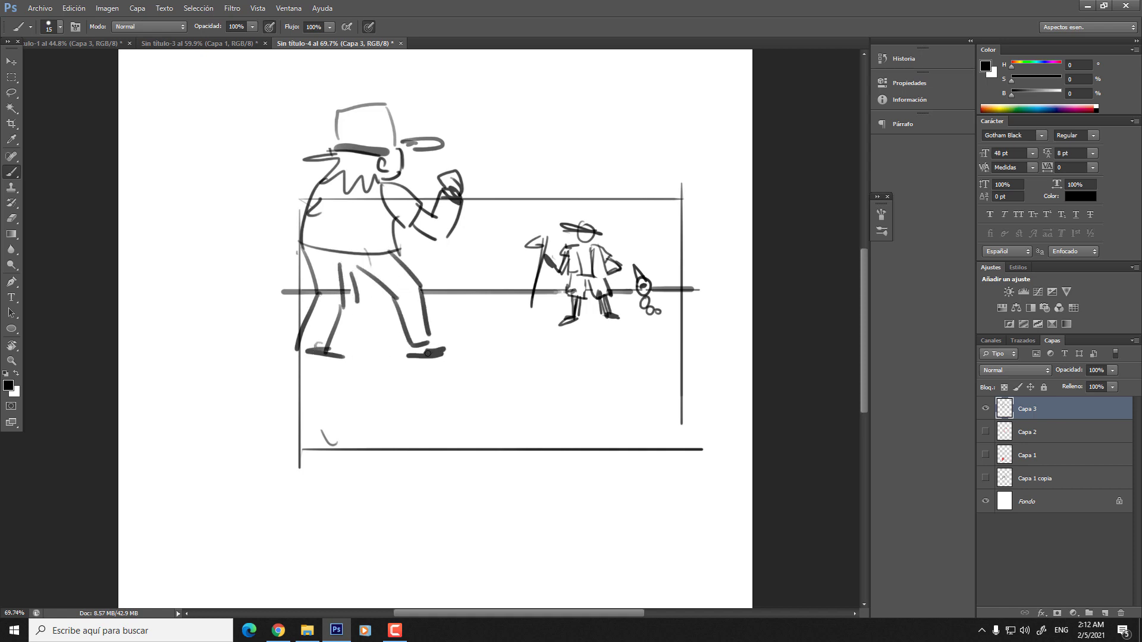
- Thicken the raised figure's two shoes with dark strokes and add its back arm behind the body
{"action": "key", "text": "z"}
{"action": "mouse_move", "coordinate": [559, 273]}
{"action": "left_mouse_down"}
{"action": "mouse_move", "coordinate": [593, 286]}
{"action": "mouse_move", "coordinate": [452, 285]}
{"action": "mouse_move", "coordinate": [487, 323]}
{"action": "mouse_move", "coordinate": [517, 326]}
{"action": "mouse_move", "coordinate": [453, 284]}
{"action": "left_mouse_up"}
{"action": "key", "text": "z"}
{"action": "mouse_move", "coordinate": [369, 373]}
{"action": "left_mouse_down"}
{"action": "mouse_move", "coordinate": [396, 373]}
{"action": "mouse_move", "coordinate": [342, 409]}
{"action": "mouse_move", "coordinate": [390, 409]}
{"action": "left_mouse_up"}
{"action": "left_click_drag", "start_coordinate": [373, 386], "coordinate": [416, 397]}
{"action": "left_click_drag", "start_coordinate": [172, 397], "coordinate": [246, 408]}
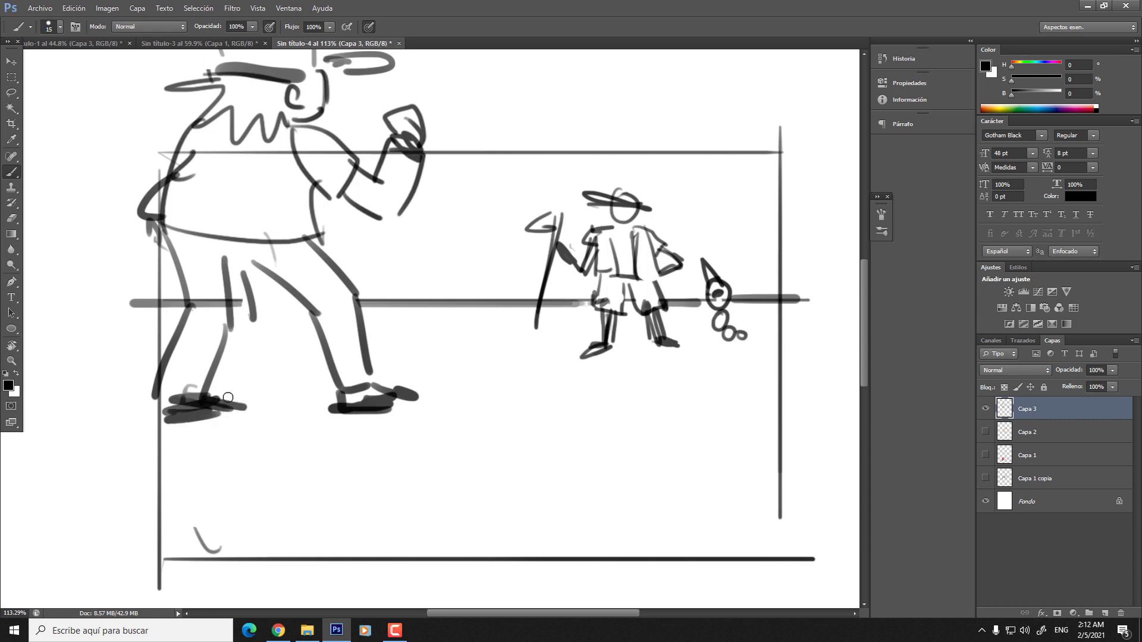
- Redraw the horizon line across the raised figure's legs, starting well outside the frame's left edge
{"action": "scroll", "coordinate": [470, 297], "scroll_direction": "down", "scroll_amount": 3}
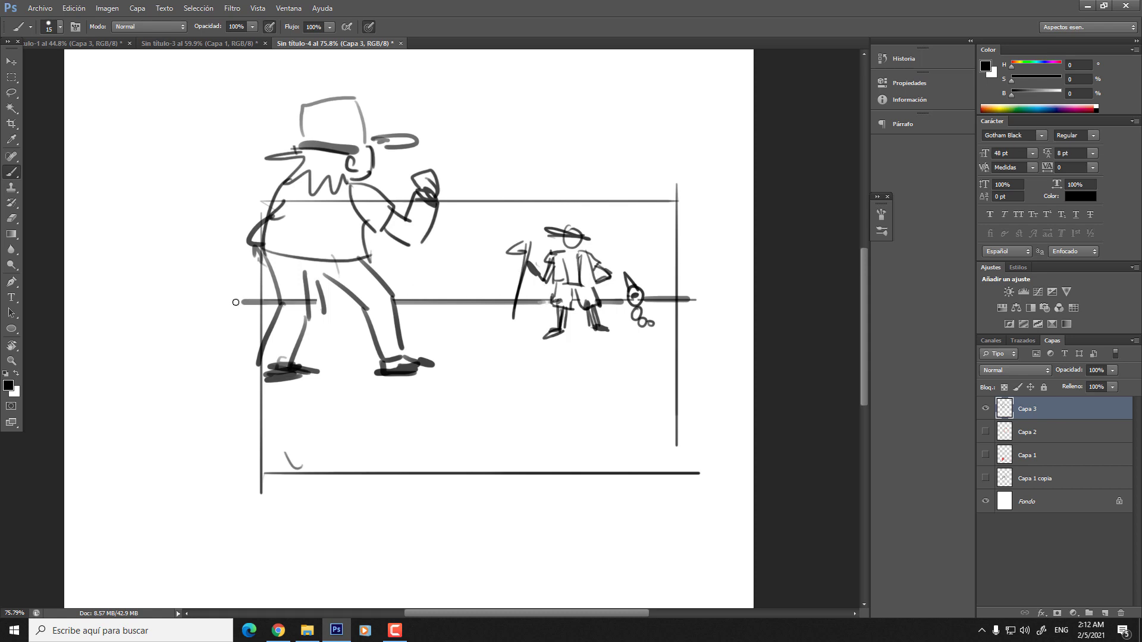
{"action": "left_click_drag", "start_coordinate": [162, 300], "coordinate": [250, 299]}
{"action": "key", "text": "ctrl+z"}
{"action": "left_click_drag", "start_coordinate": [162, 300], "coordinate": [493, 303]}
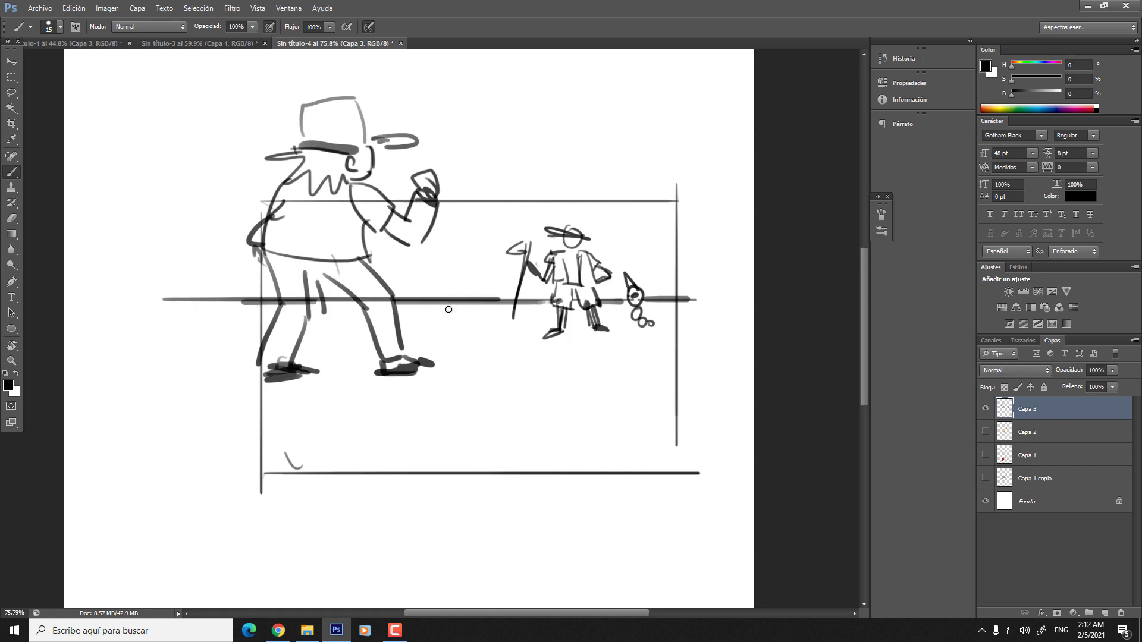
- Erase the entire framed scene from the layer with a 500 px eraser
{"action": "scroll", "coordinate": [449, 309], "scroll_direction": "down", "scroll_amount": 3}
{"action": "key", "text": "e"}
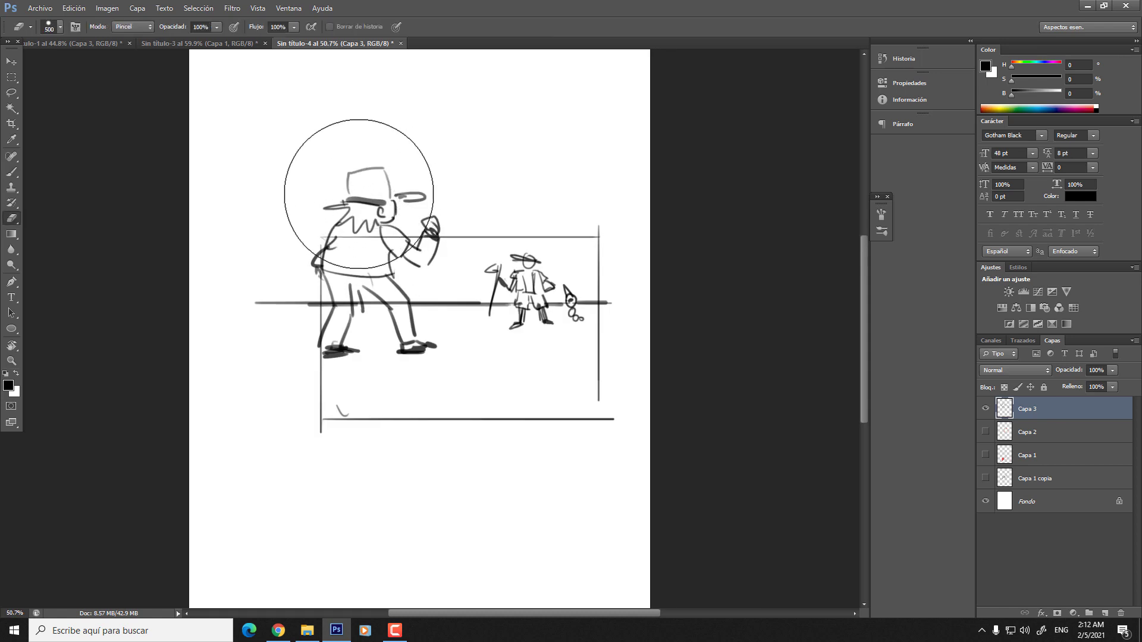
{"action": "mouse_move", "coordinate": [359, 194]}
{"action": "left_mouse_down"}
{"action": "mouse_move", "coordinate": [356, 312]}
{"action": "mouse_move", "coordinate": [292, 395]}
{"action": "mouse_move", "coordinate": [514, 217]}
{"action": "mouse_move", "coordinate": [566, 340]}
{"action": "mouse_move", "coordinate": [588, 435]}
{"action": "mouse_move", "coordinate": [715, 479]}
{"action": "left_mouse_up"}
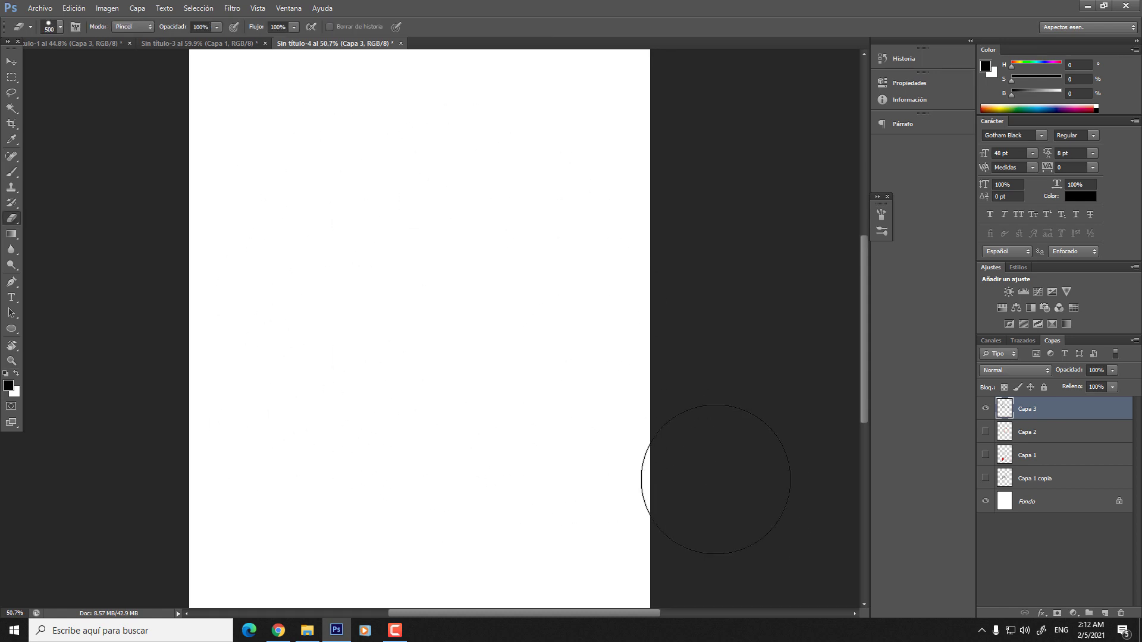
- Draw a straight horizon line across nearly the full width of the blank canvas with a 15 px brush
{"action": "key", "text": "b"}
{"action": "scroll", "coordinate": [381, 321], "scroll_direction": "up", "scroll_amount": 2}
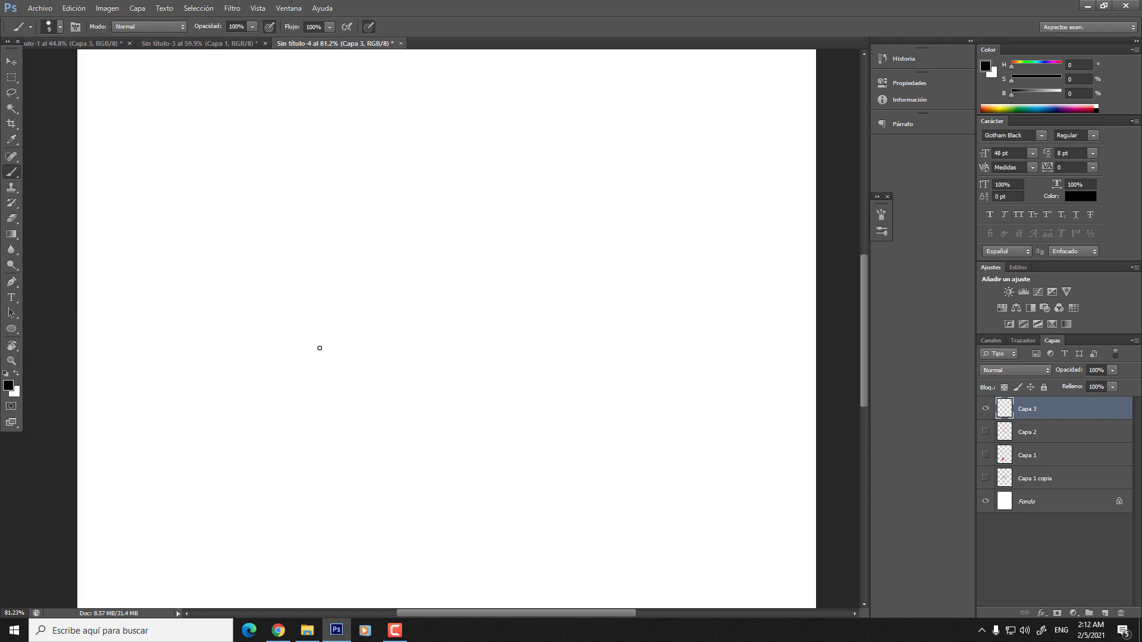
{"action": "scroll", "coordinate": [319, 348], "scroll_direction": "down", "scroll_amount": 4}
{"action": "left_click_drag", "start_coordinate": [319, 314], "coordinate": [553, 317]}
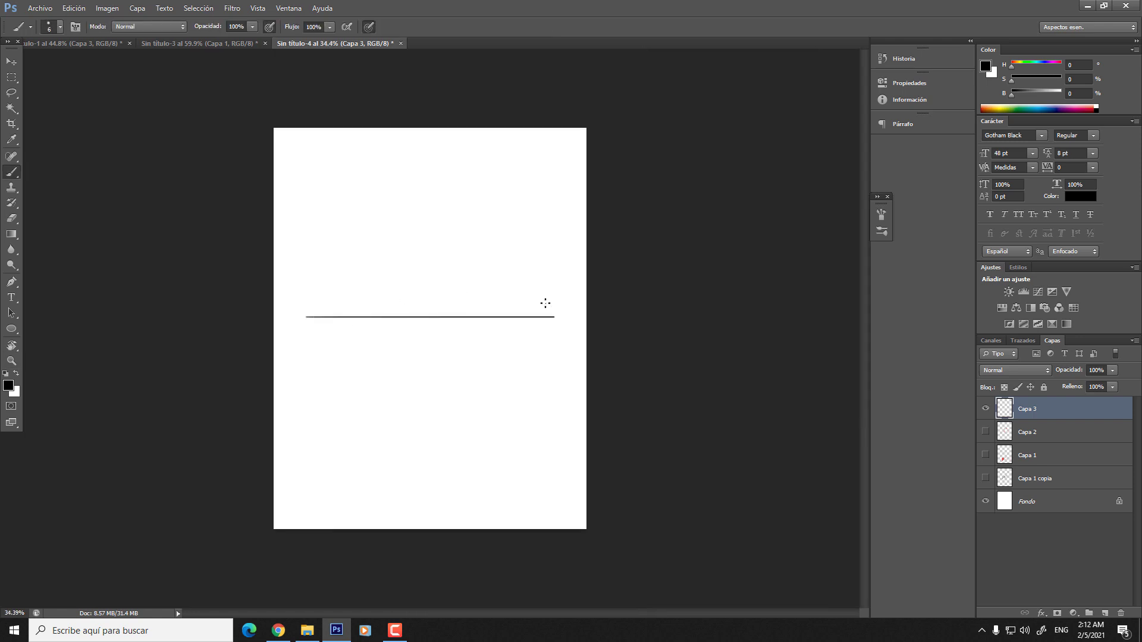
{"action": "key", "text": "ctrl+z"}
{"action": "mouse_move", "coordinate": [285, 298]}
{"action": "left_mouse_down"}
{"action": "mouse_move", "coordinate": [400, 283]}
{"action": "mouse_move", "coordinate": [544, 297]}
{"action": "left_mouse_up"}
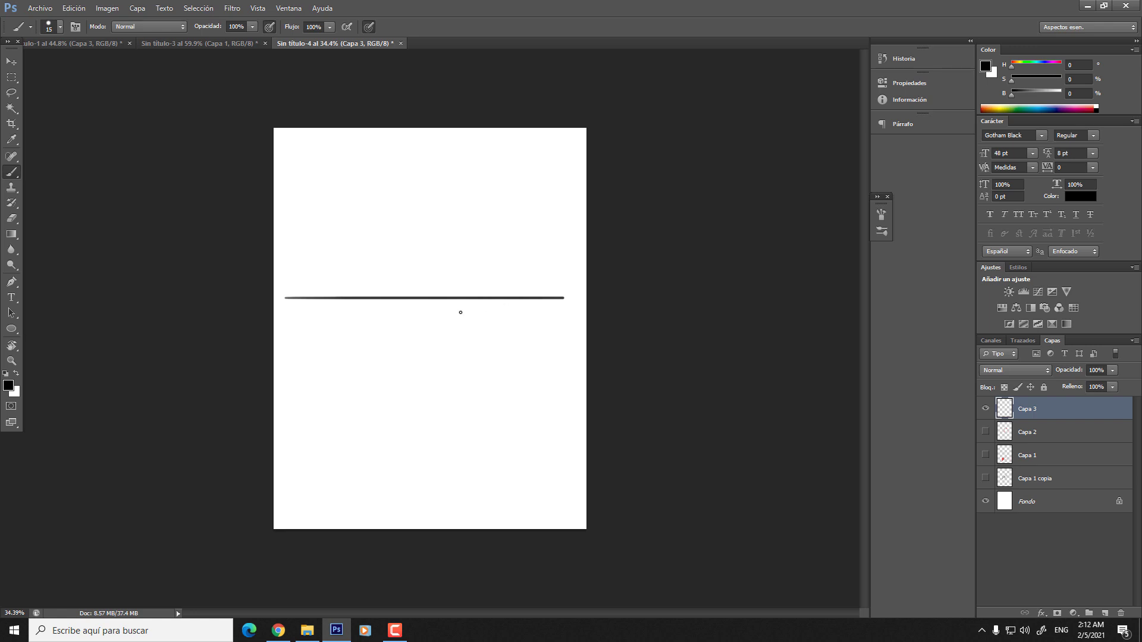
- Draw a short horizontal ground line below the left part of the horizon with a 10 px brush
{"action": "key", "text": "z"}
{"action": "mouse_move", "coordinate": [454, 331]}
{"action": "left_mouse_down"}
{"action": "mouse_move", "coordinate": [488, 342]}
{"action": "mouse_move", "coordinate": [421, 339]}
{"action": "left_mouse_up"}
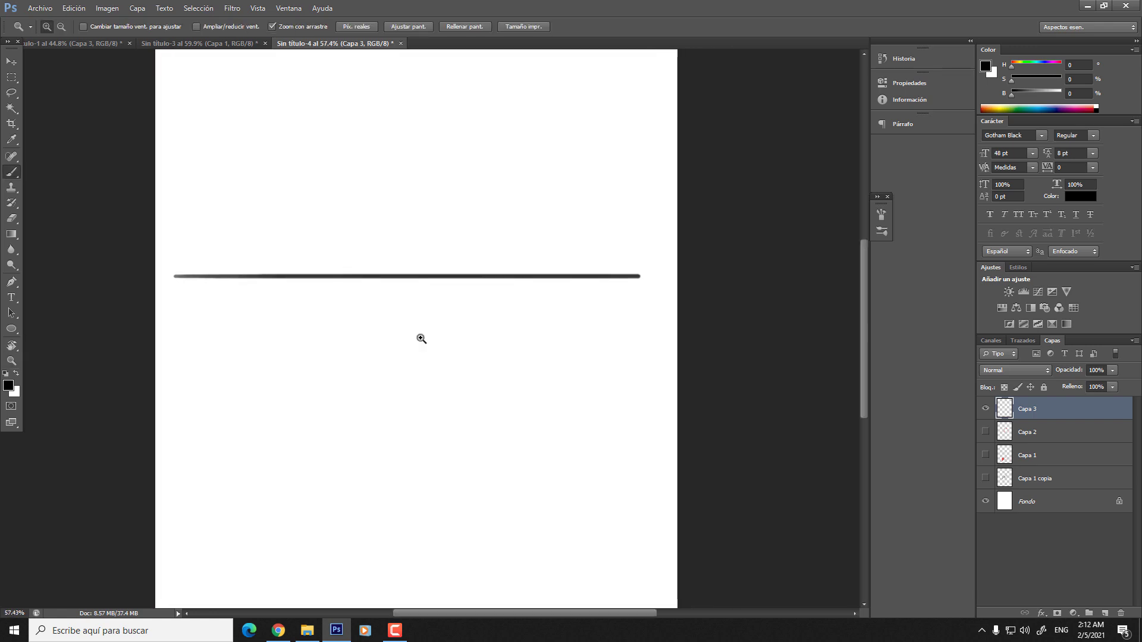
{"action": "key", "text": "b"}
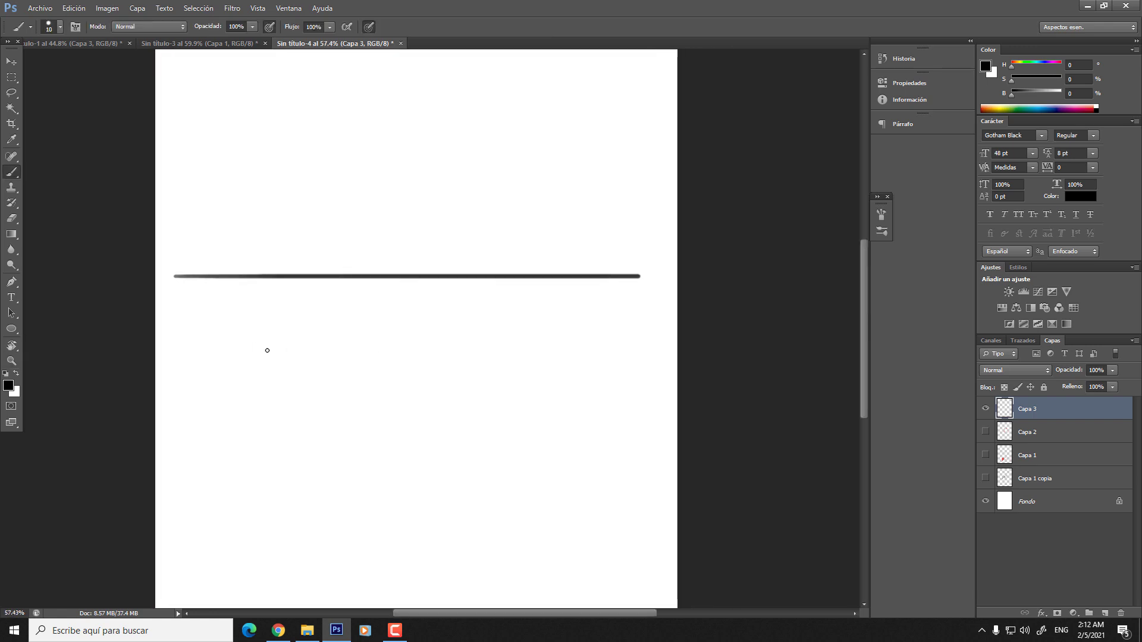
{"action": "mouse_move", "coordinate": [263, 350]}
{"action": "left_mouse_down"}
{"action": "mouse_move", "coordinate": [343, 343]}
{"action": "mouse_move", "coordinate": [265, 349]}
{"action": "left_mouse_up"}
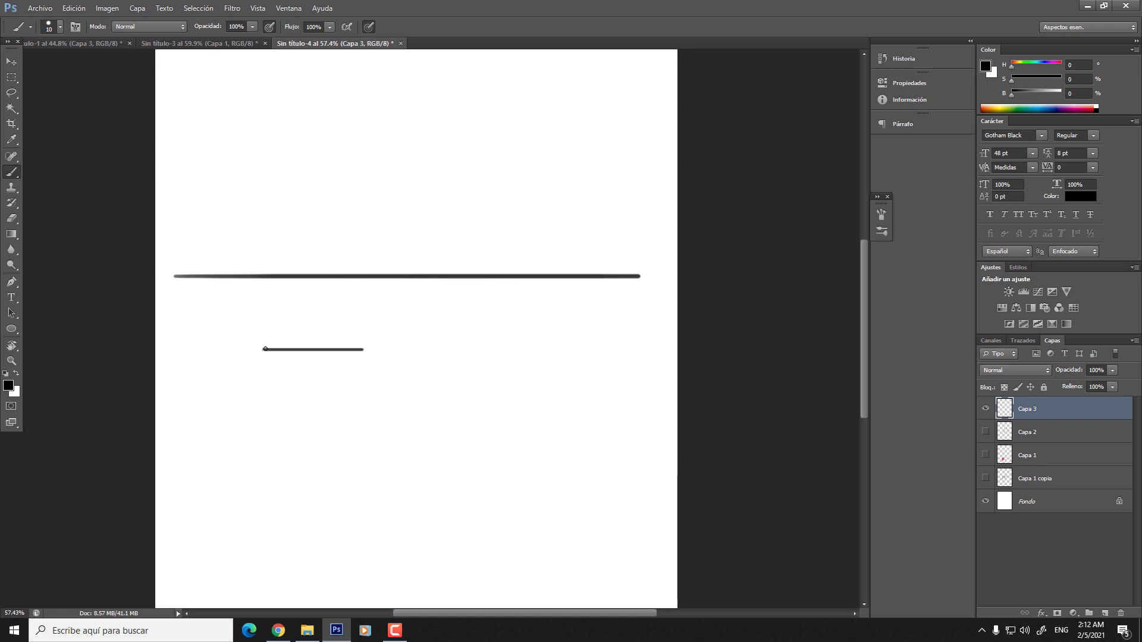
- Handwrite the label "person 2 m" beside the short ground line, undoing unwanted strokes
{"action": "left_click_drag", "start_coordinate": [189, 368], "coordinate": [216, 380]}
{"action": "key", "text": "ctrl+z"}
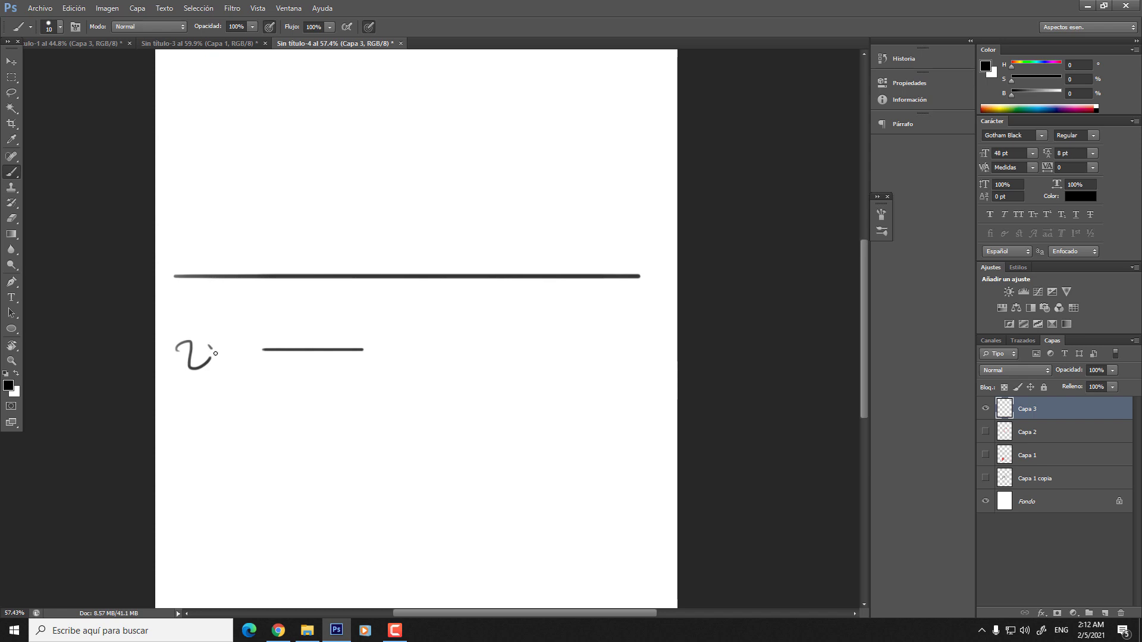
{"action": "left_click_drag", "start_coordinate": [201, 380], "coordinate": [204, 399]}
{"action": "left_click_drag", "start_coordinate": [210, 381], "coordinate": [213, 394]}
{"action": "key", "text": "ctrl+z"}
{"action": "key", "text": "ctrl+z"}
{"action": "key", "text": "ctrl+z"}
{"action": "key", "text": "ctrl+z"}
{"action": "key", "text": "ctrl+z"}
{"action": "key", "text": "ctrl+shift+z"}
{"action": "key", "text": "ctrl+shift+z"}
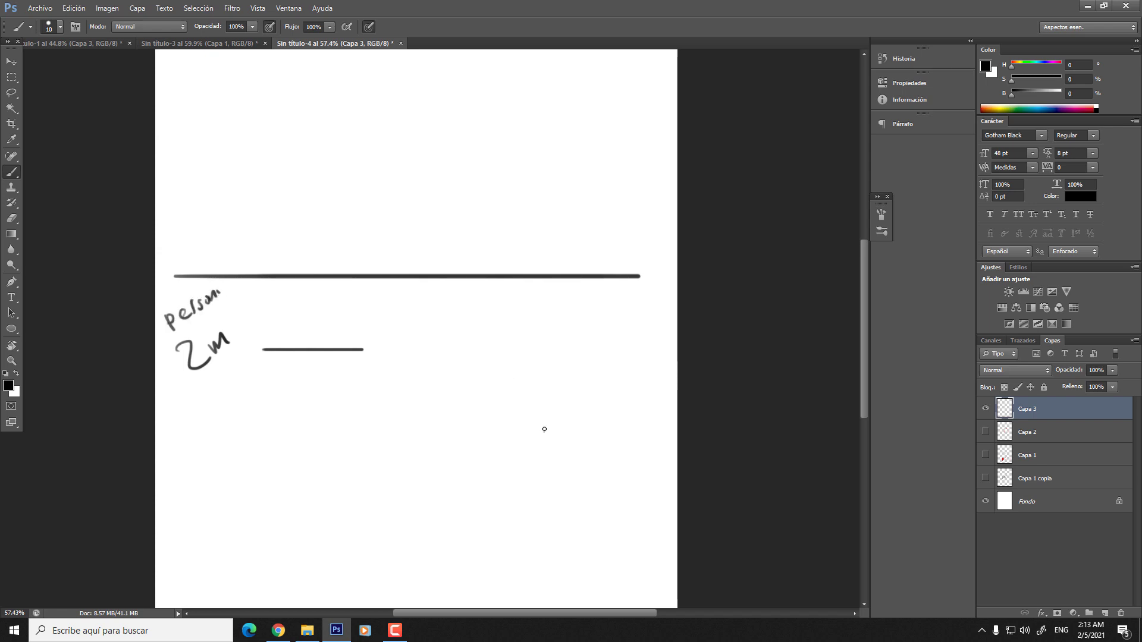
- Draw a second short ground line at the lower right of the canvas and handwrite "perro 1 m" beneath it
{"action": "left_click_drag", "start_coordinate": [503, 437], "coordinate": [611, 437]}
{"action": "mouse_move", "coordinate": [494, 454]}
{"action": "left_mouse_down"}
{"action": "mouse_move", "coordinate": [485, 497]}
{"action": "mouse_move", "coordinate": [531, 490]}
{"action": "mouse_move", "coordinate": [487, 483]}
{"action": "mouse_move", "coordinate": [482, 503]}
{"action": "mouse_move", "coordinate": [482, 485]}
{"action": "mouse_move", "coordinate": [525, 473]}
{"action": "mouse_move", "coordinate": [530, 527]}
{"action": "mouse_move", "coordinate": [585, 502]}
{"action": "left_mouse_up"}
{"action": "key", "text": "ctrl+z"}
{"action": "key", "text": "ctrl+z"}
{"action": "left_click_drag", "start_coordinate": [585, 502], "coordinate": [535, 395]}
{"action": "left_click", "coordinate": [535, 395]}
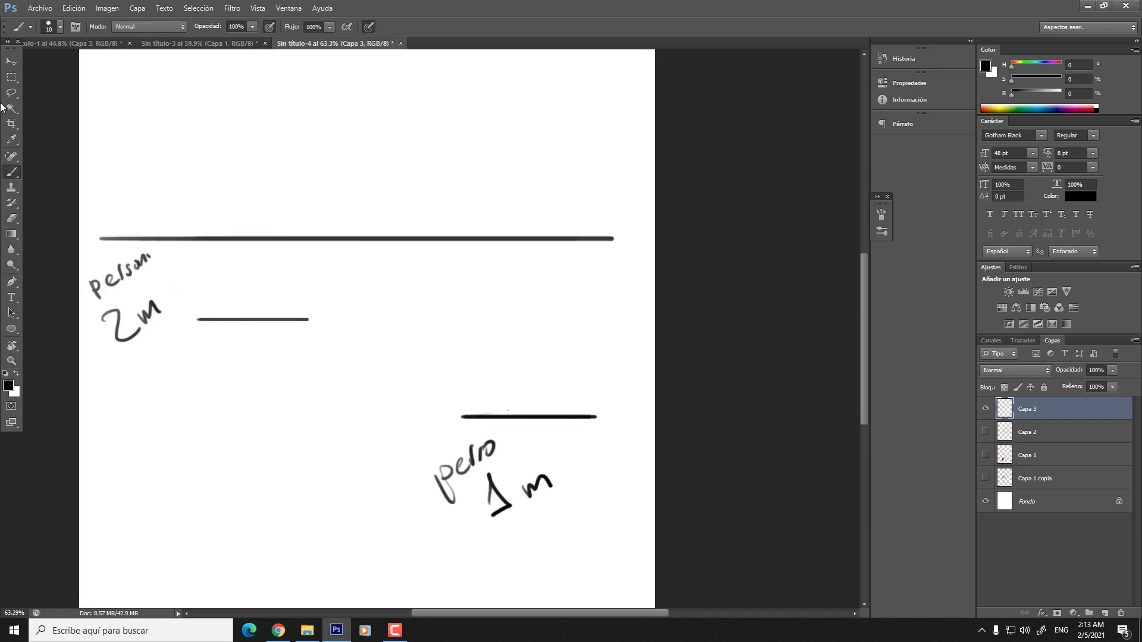
- Select the perro line with its label and move them down and slightly left with Free Transform
{"action": "key", "text": "m"}
{"action": "mouse_move", "coordinate": [390, 370]}
{"action": "left_mouse_down"}
{"action": "mouse_move", "coordinate": [438, 479]}
{"action": "mouse_move", "coordinate": [650, 543]}
{"action": "mouse_move", "coordinate": [654, 564]}
{"action": "left_mouse_up"}
{"action": "key", "text": "ctrl+t"}
{"action": "left_click_drag", "start_coordinate": [579, 482], "coordinate": [562, 522]}
{"action": "key", "text": "Return"}
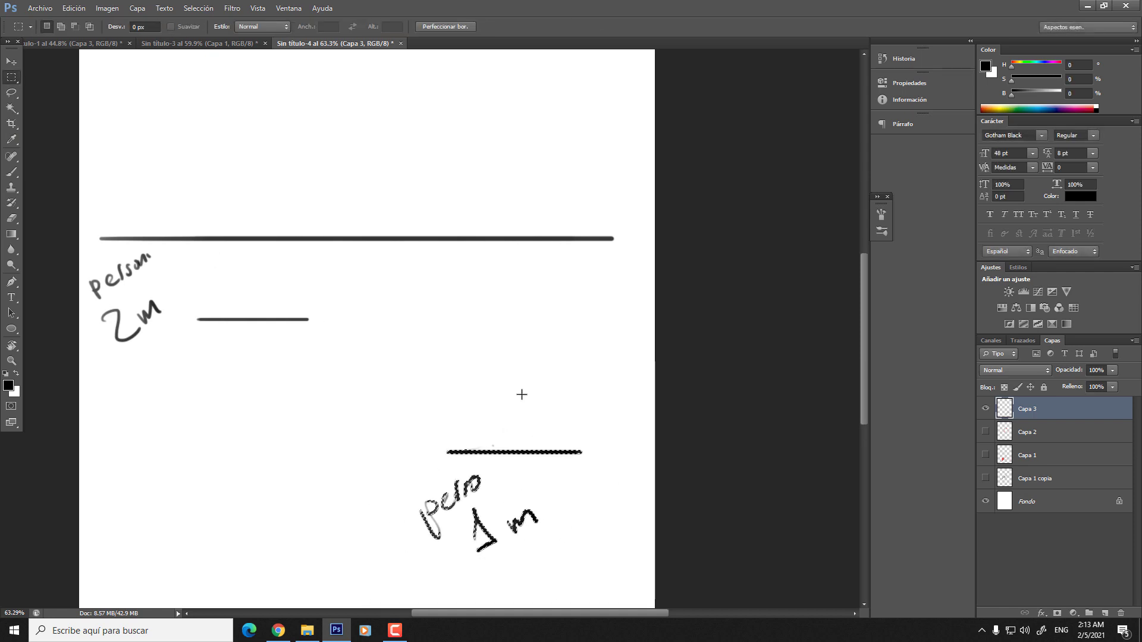
- Sketch trial height marks above the person and perro ground lines and undo them
{"action": "key", "text": "z"}
{"action": "scroll", "coordinate": [408, 350], "scroll_direction": "down", "scroll_amount": 2}
{"action": "scroll", "coordinate": [408, 351], "scroll_direction": "up", "scroll_amount": 1}
{"action": "scroll", "coordinate": [408, 352], "scroll_direction": "down", "scroll_amount": 2}
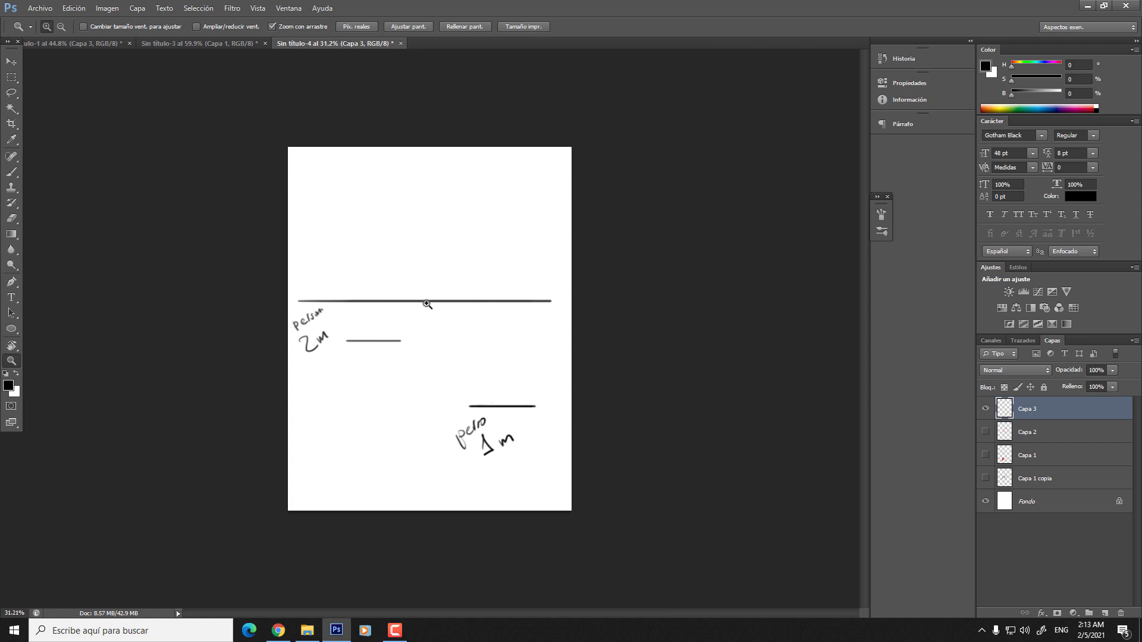
{"action": "scroll", "coordinate": [429, 302], "scroll_direction": "up", "scroll_amount": 1}
{"action": "key", "text": "b"}
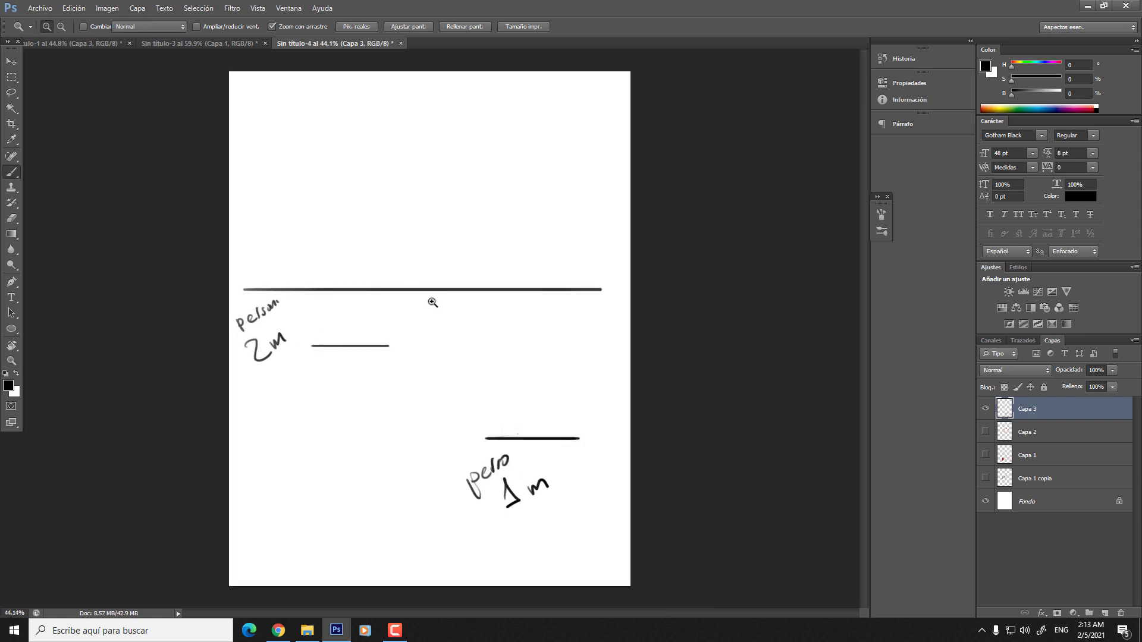
{"action": "mouse_move", "coordinate": [328, 330]}
{"action": "left_mouse_down"}
{"action": "mouse_move", "coordinate": [344, 220]}
{"action": "mouse_move", "coordinate": [360, 330]}
{"action": "left_mouse_up"}
{"action": "key", "text": "ctrl+z"}
{"action": "left_click_drag", "start_coordinate": [530, 434], "coordinate": [523, 411]}
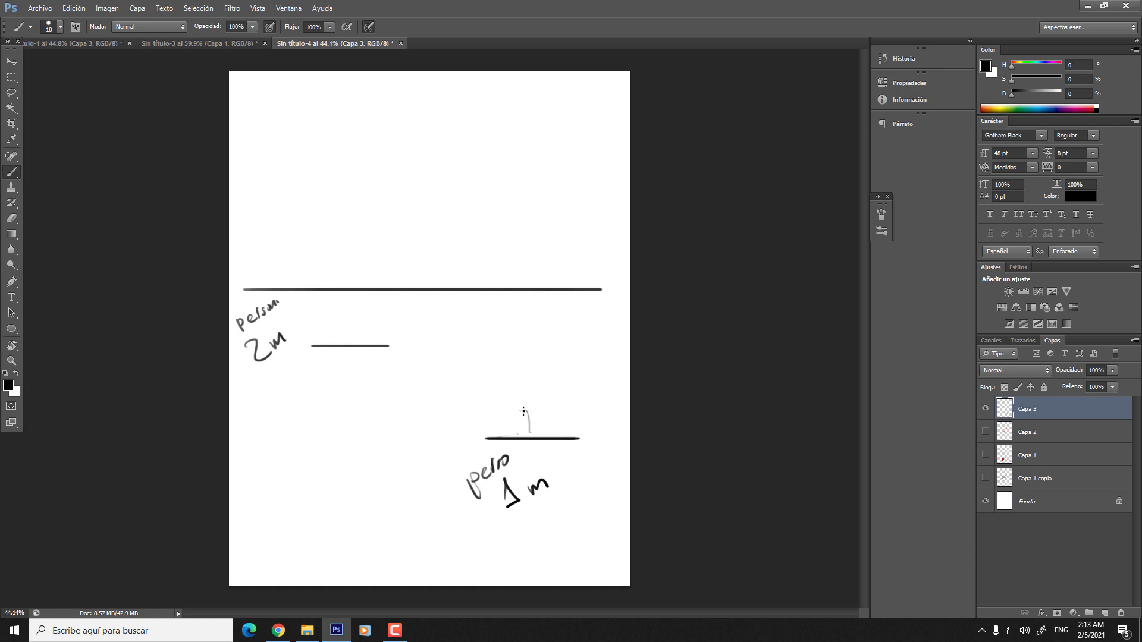
{"action": "left_click_drag", "start_coordinate": [486, 320], "coordinate": [497, 324]}
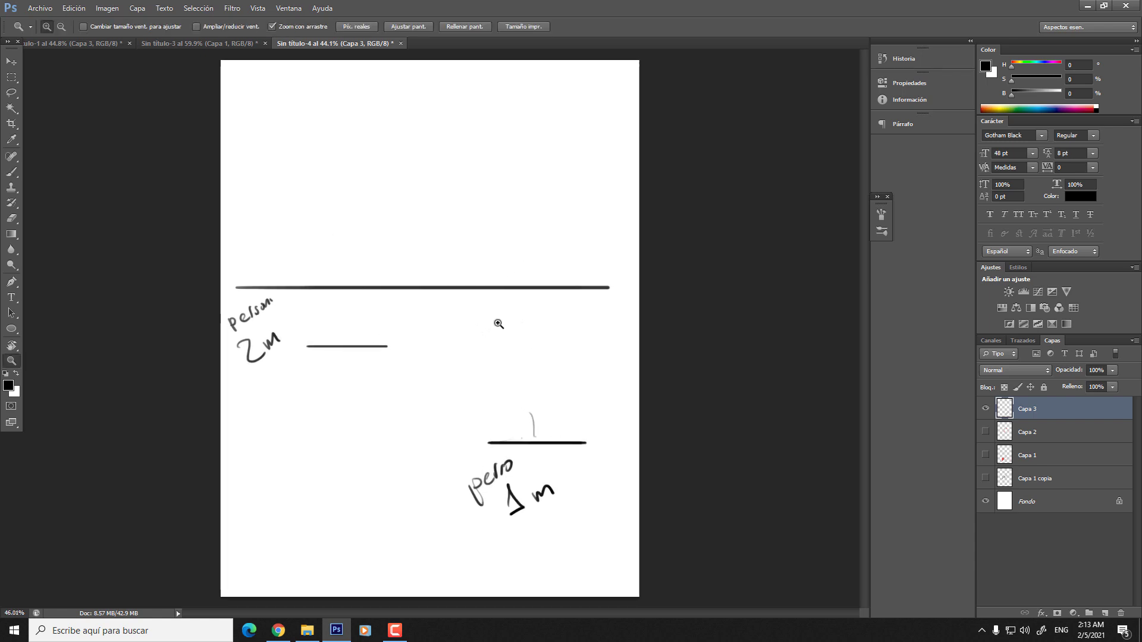
{"action": "key", "text": "ctrl+z"}
- Try a short stroke near the right end of the horizon line and undo it
{"action": "key", "text": "e"}
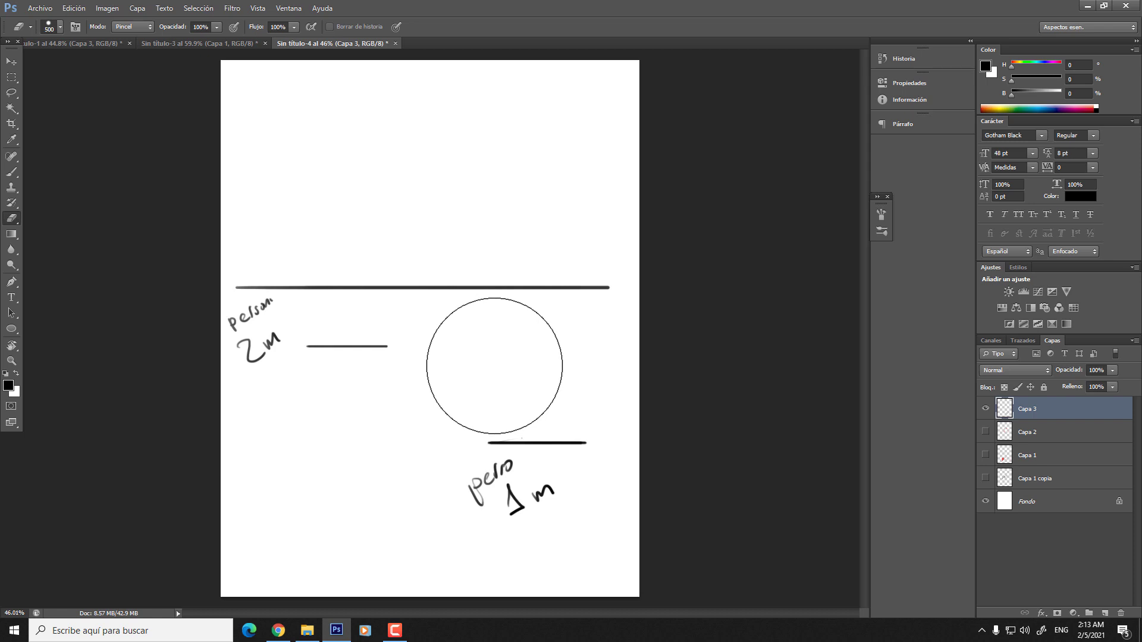
{"action": "key", "text": "b"}
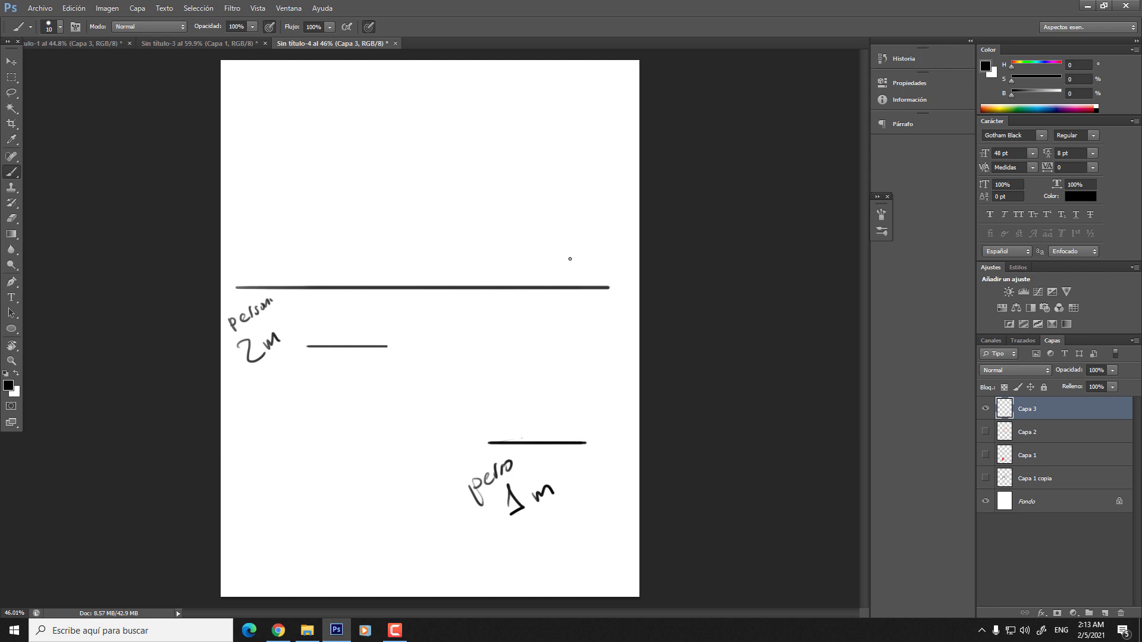
{"action": "left_click_drag", "start_coordinate": [629, 204], "coordinate": [611, 276]}
{"action": "key", "text": "ctrl+alt+z"}
{"action": "key", "text": "ctrl+alt+z"}
- Sketch a tall stick figure standing on the person ground line and rising far above the horizon
{"action": "left_click_drag", "start_coordinate": [323, 345], "coordinate": [315, 85]}
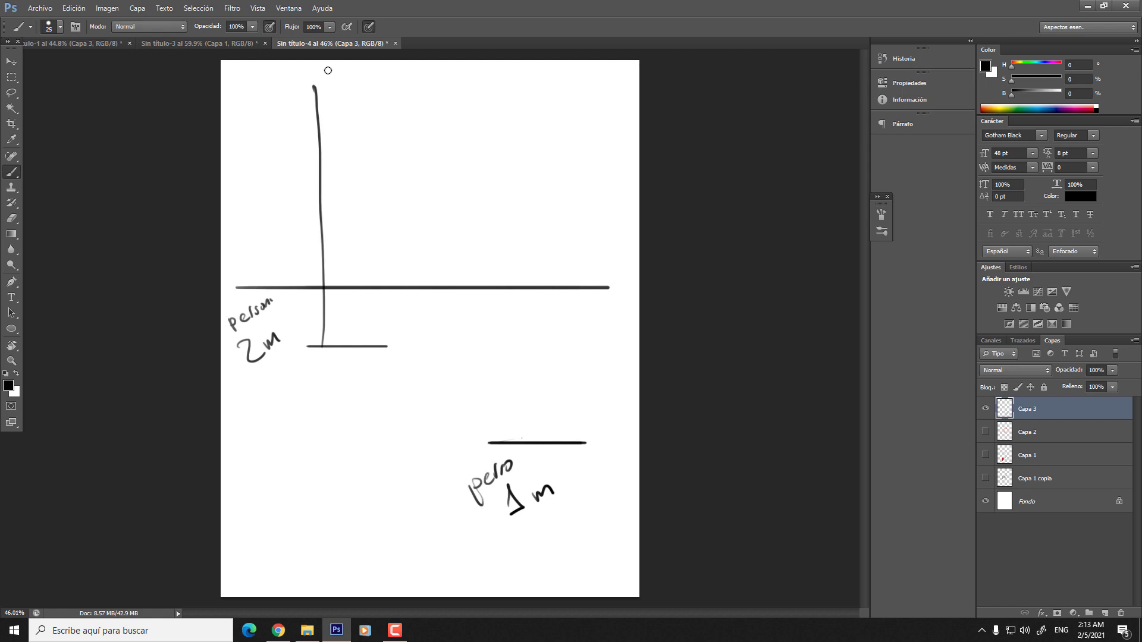
{"action": "key", "text": "]"}
{"action": "mouse_move", "coordinate": [316, 89]}
{"action": "left_mouse_down"}
{"action": "mouse_move", "coordinate": [285, 161]}
{"action": "mouse_move", "coordinate": [385, 160]}
{"action": "left_mouse_up"}
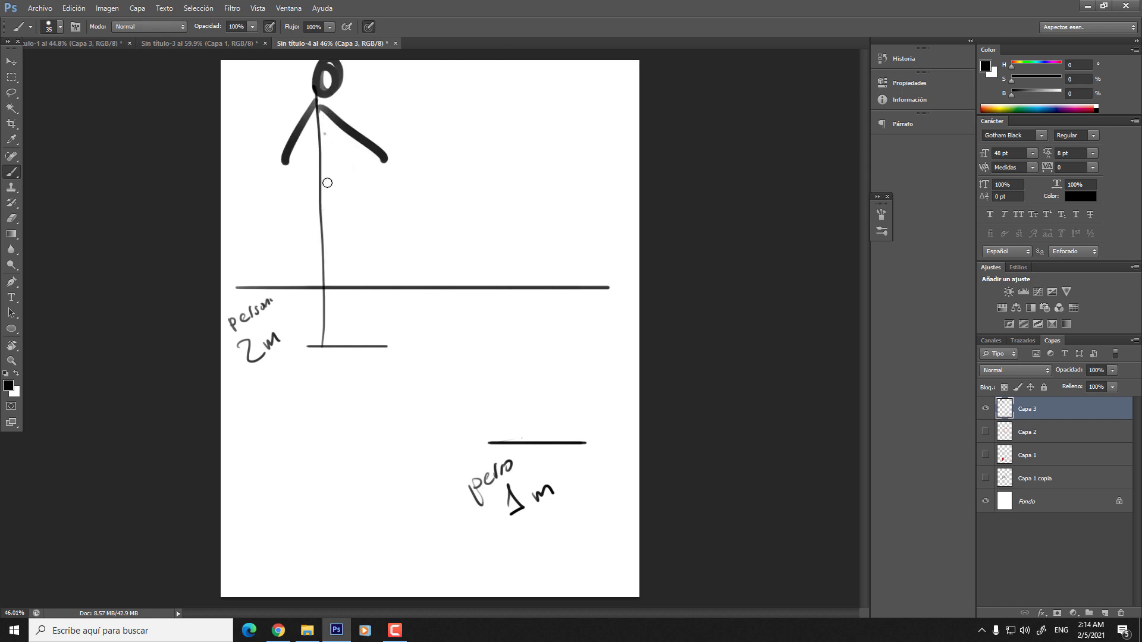
{"action": "mouse_move", "coordinate": [323, 129]}
{"action": "left_mouse_down"}
{"action": "mouse_move", "coordinate": [326, 241]}
{"action": "mouse_move", "coordinate": [311, 331]}
{"action": "left_mouse_up"}
{"action": "key", "text": "ctrl+z"}
{"action": "mouse_move", "coordinate": [326, 238]}
{"action": "left_mouse_down"}
{"action": "mouse_move", "coordinate": [311, 331]}
{"action": "mouse_move", "coordinate": [369, 327]}
{"action": "left_mouse_up"}
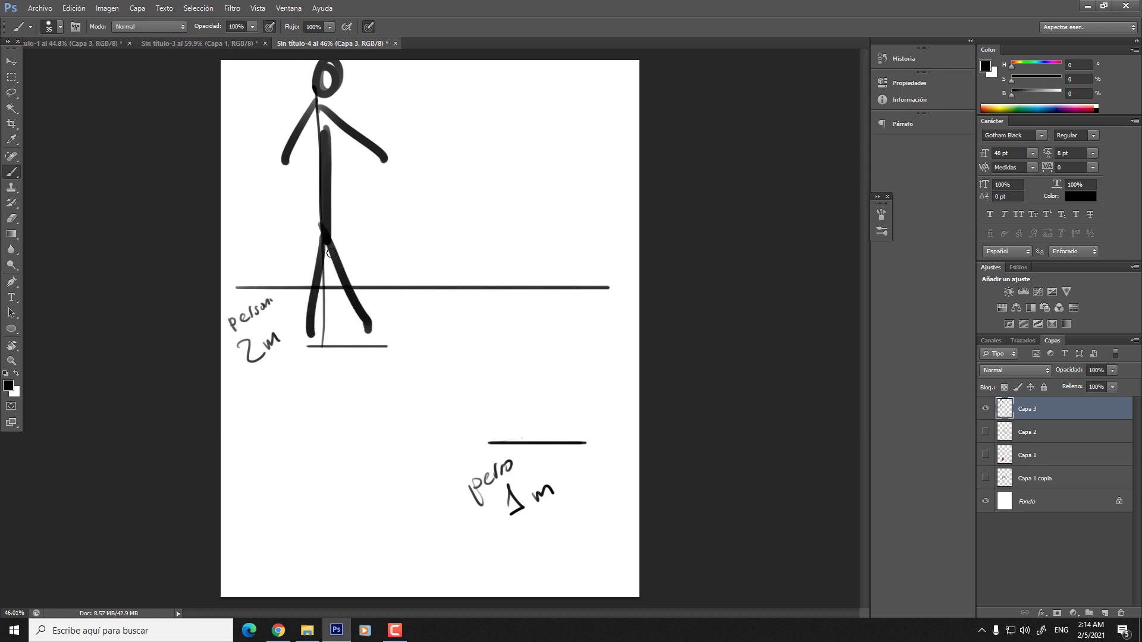
- Erase the stick figure's lower body and redraw its legs longer and wider apart with a 35 px brush
{"action": "key", "text": "ctrl+z"}
{"action": "key", "text": "ctrl+z"}
{"action": "key", "text": "e"}
{"action": "left_click", "coordinate": [328, 250]}
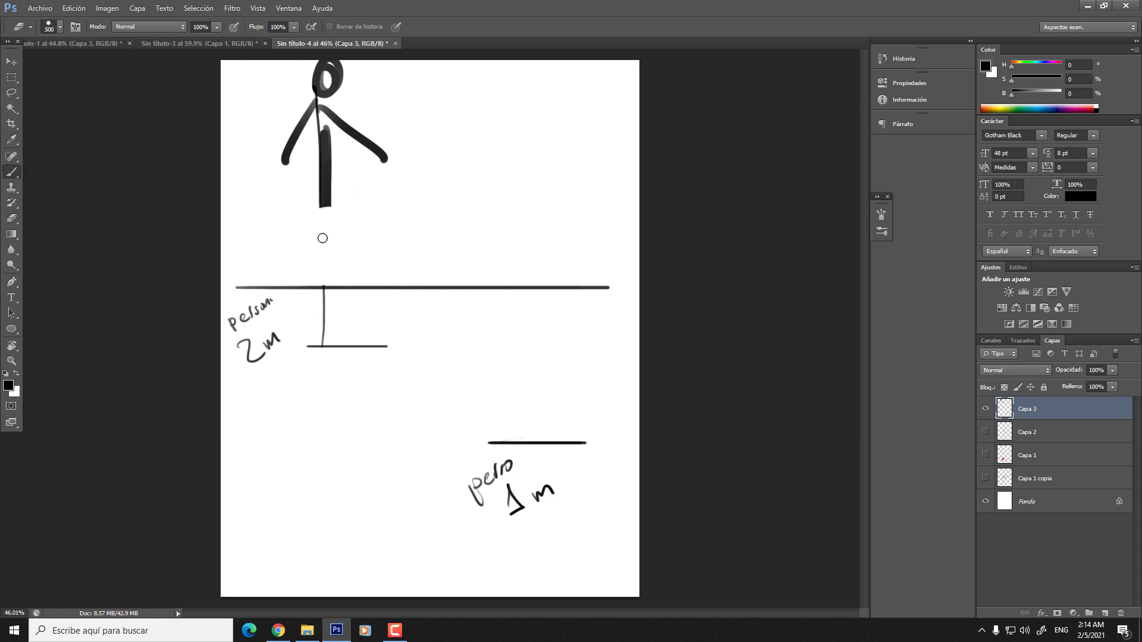
{"action": "key", "text": "b"}
{"action": "mouse_move", "coordinate": [324, 206]}
{"action": "left_mouse_down"}
{"action": "mouse_move", "coordinate": [292, 339]}
{"action": "mouse_move", "coordinate": [307, 285]}
{"action": "mouse_move", "coordinate": [298, 331]}
{"action": "mouse_move", "coordinate": [384, 325]}
{"action": "left_mouse_up"}
{"action": "key", "text": "ctrl+z"}
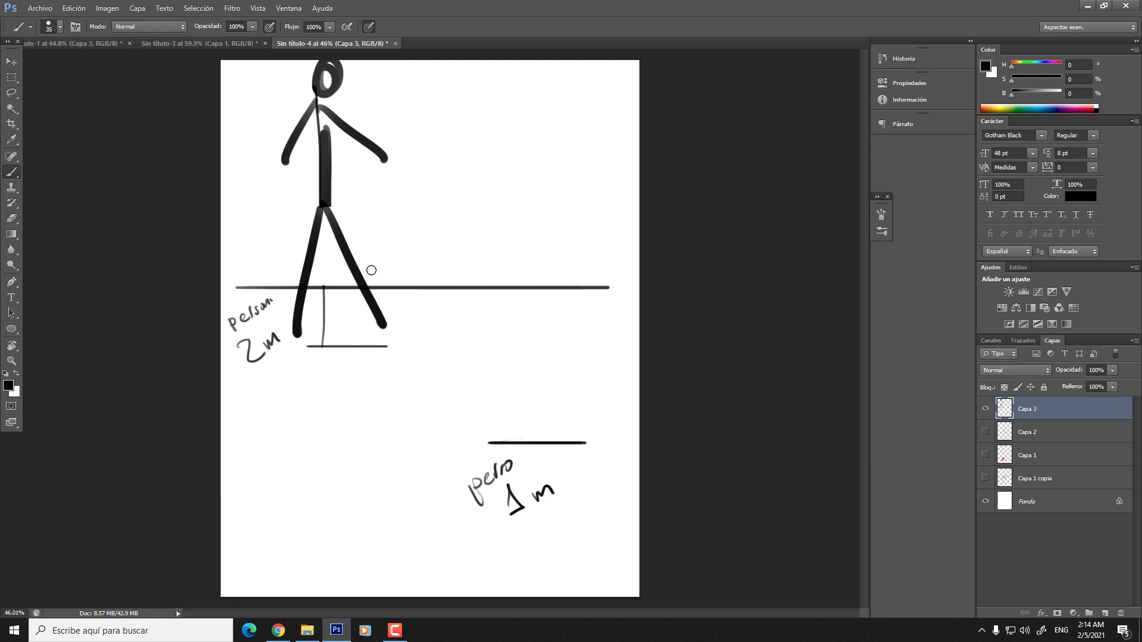
- Undo all strokes of the stick figure standing on the person ground line
{"action": "key", "text": "ctrl+z"}
{"action": "key", "text": "ctrl+z"}
{"action": "key", "text": "ctrl+z"}
{"action": "key", "text": "ctrl+z"}
{"action": "key", "text": "ctrl+z"}
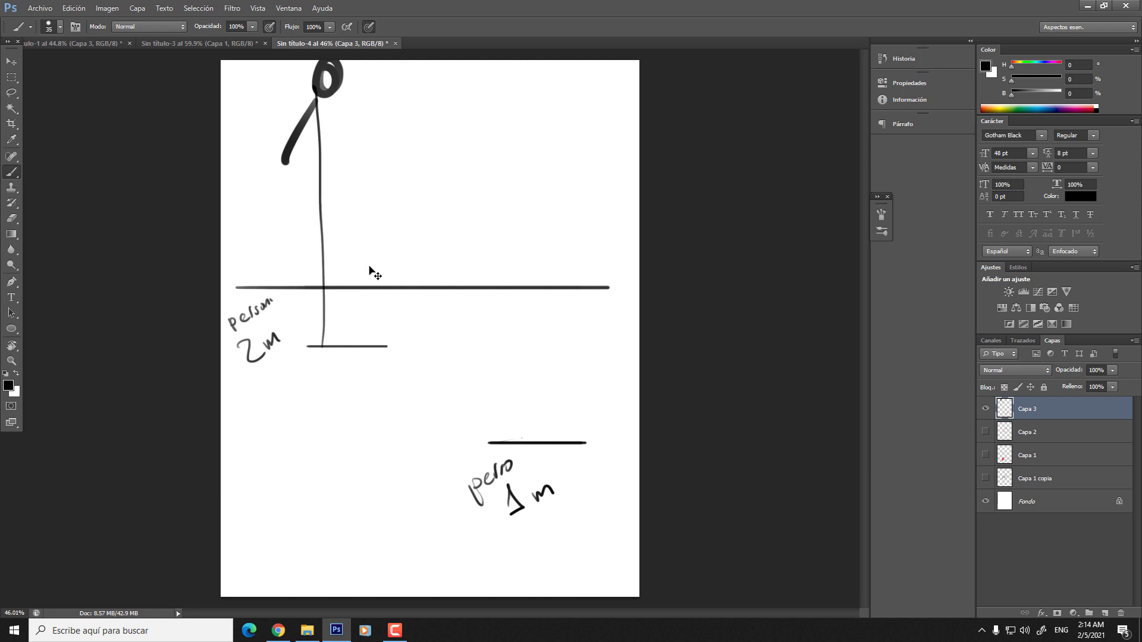
{"action": "key", "text": "ctrl+z"}
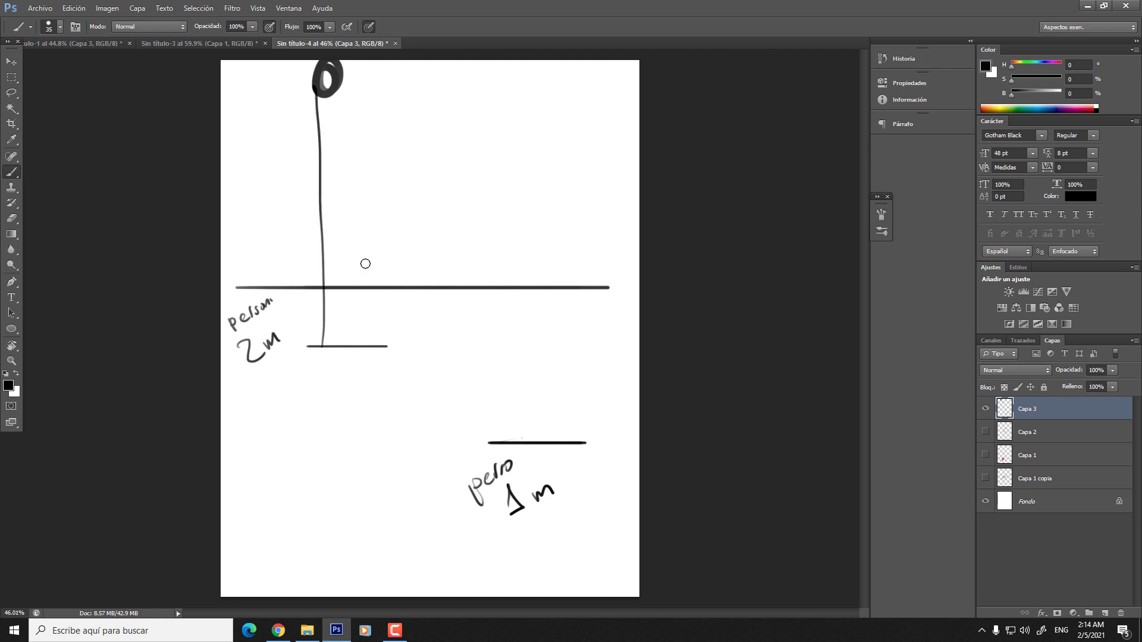
{"action": "key", "text": "ctrl+z"}
{"action": "key", "text": "ctrl+z"}
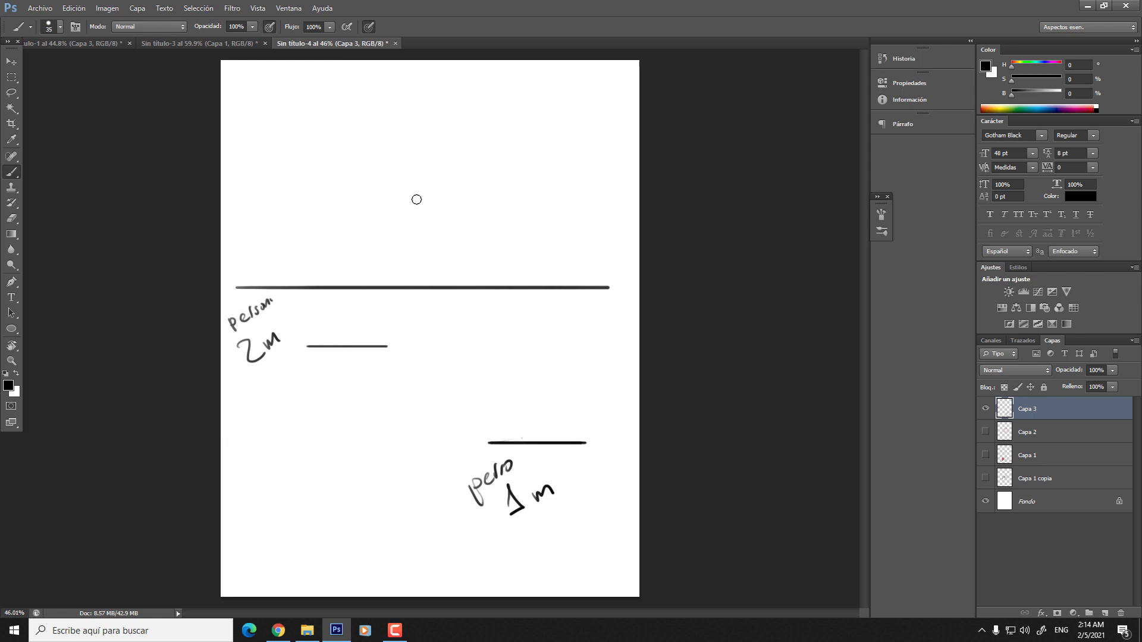
- Draw a thin arrow pointing down to the horizon line with a smaller brush and undo it
{"action": "key", "text": "bracketleft"}
{"action": "mouse_move", "coordinate": [450, 129]}
{"action": "left_mouse_down"}
{"action": "mouse_move", "coordinate": [428, 263]}
{"action": "mouse_move", "coordinate": [455, 252]}
{"action": "left_mouse_up"}
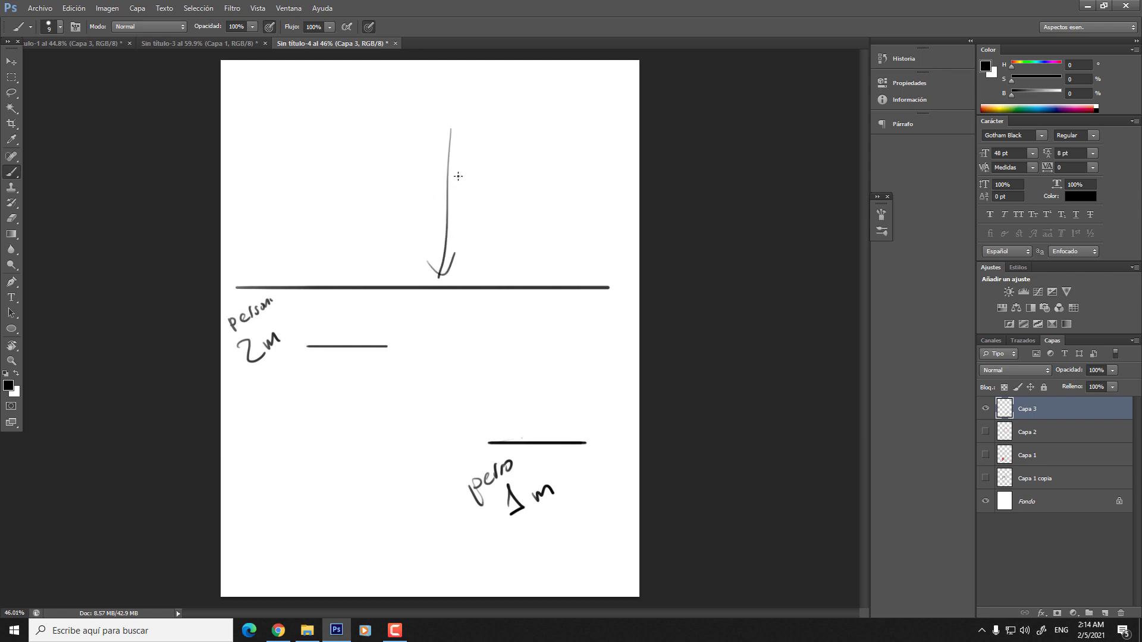
{"action": "key", "text": "ctrl+alt+z"}
{"action": "key", "text": "ctrl+alt+z"}
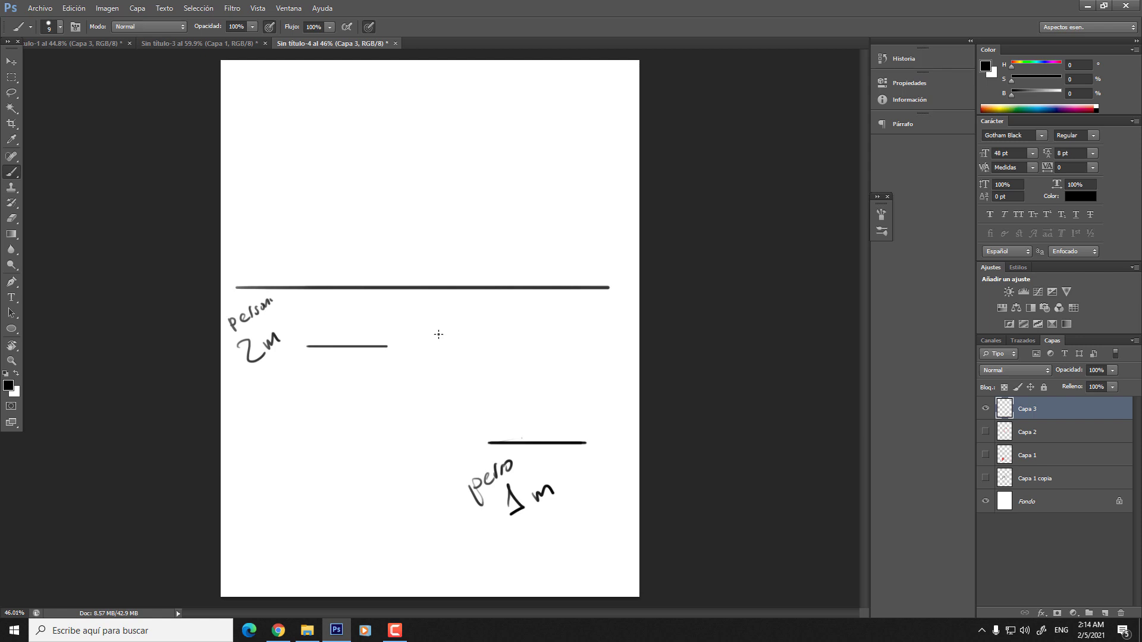
- Extend the horizon line's right end toward the canvas edge and handwrite "1 mt." at the lower left
{"action": "mouse_move", "coordinate": [607, 282]}
{"action": "left_mouse_down"}
{"action": "mouse_move", "coordinate": [631, 286]}
{"action": "mouse_move", "coordinate": [615, 280]}
{"action": "mouse_move", "coordinate": [628, 276]}
{"action": "left_mouse_up"}
{"action": "mouse_move", "coordinate": [262, 445]}
{"action": "left_mouse_down"}
{"action": "mouse_move", "coordinate": [283, 482]}
{"action": "mouse_move", "coordinate": [321, 454]}
{"action": "left_mouse_up"}
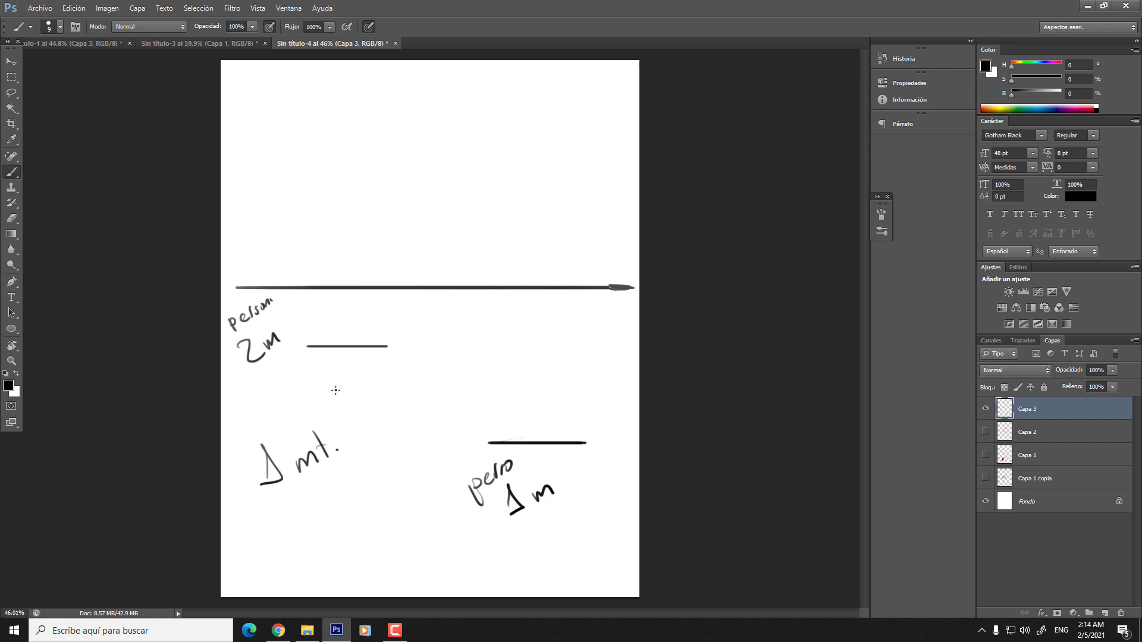
- Erase the handwritten "1 mt." note at the canvas's lower left with a 500 px eraser
{"action": "mouse_move", "coordinate": [261, 453]}
{"action": "left_mouse_down"}
{"action": "mouse_move", "coordinate": [269, 439]}
{"action": "mouse_move", "coordinate": [277, 481]}
{"action": "left_mouse_up"}
{"action": "left_click_drag", "start_coordinate": [511, 294], "coordinate": [515, 294]}
{"action": "key", "text": "ctrl+z"}
{"action": "key", "text": "e"}
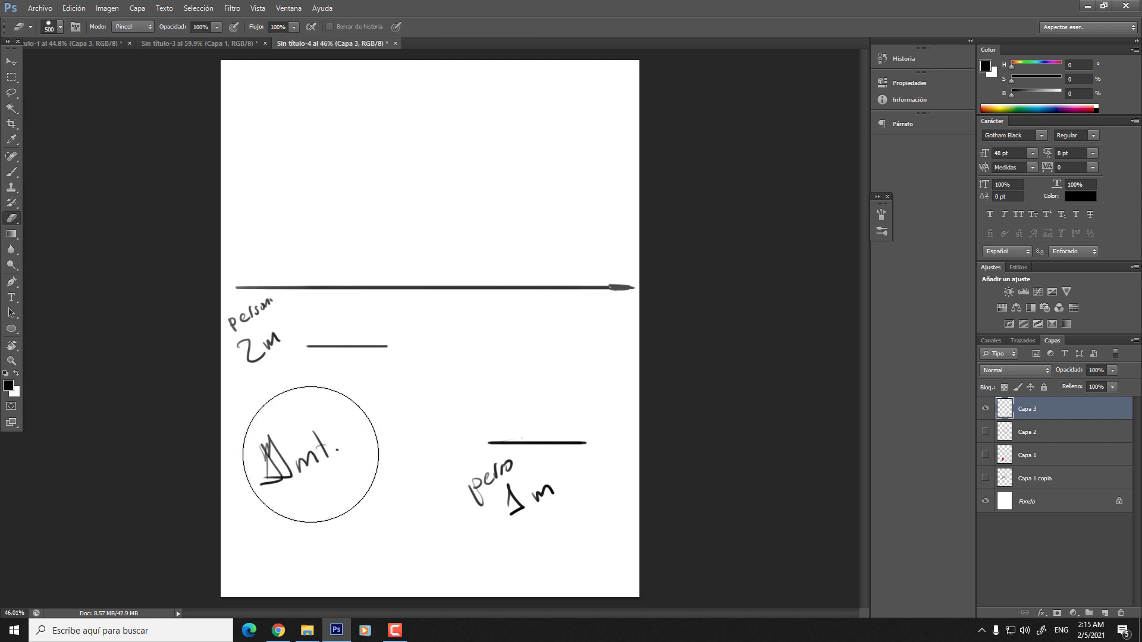
{"action": "left_click_drag", "start_coordinate": [295, 459], "coordinate": [281, 502]}
{"action": "key", "text": "b"}
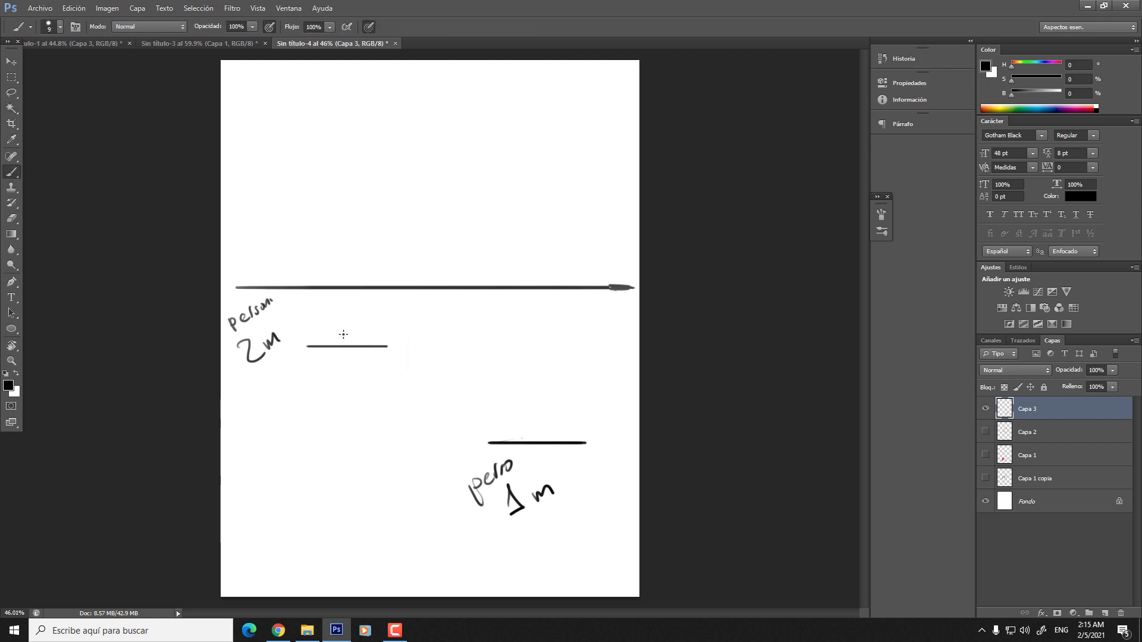
- Thicken the dog's ground line, add a foot mark on the person's ground line and mark the head height above the horizon
{"action": "mouse_move", "coordinate": [336, 326]}
{"action": "left_mouse_down"}
{"action": "mouse_move", "coordinate": [365, 344]}
{"action": "mouse_move", "coordinate": [293, 359]}
{"action": "mouse_move", "coordinate": [413, 358]}
{"action": "left_mouse_up"}
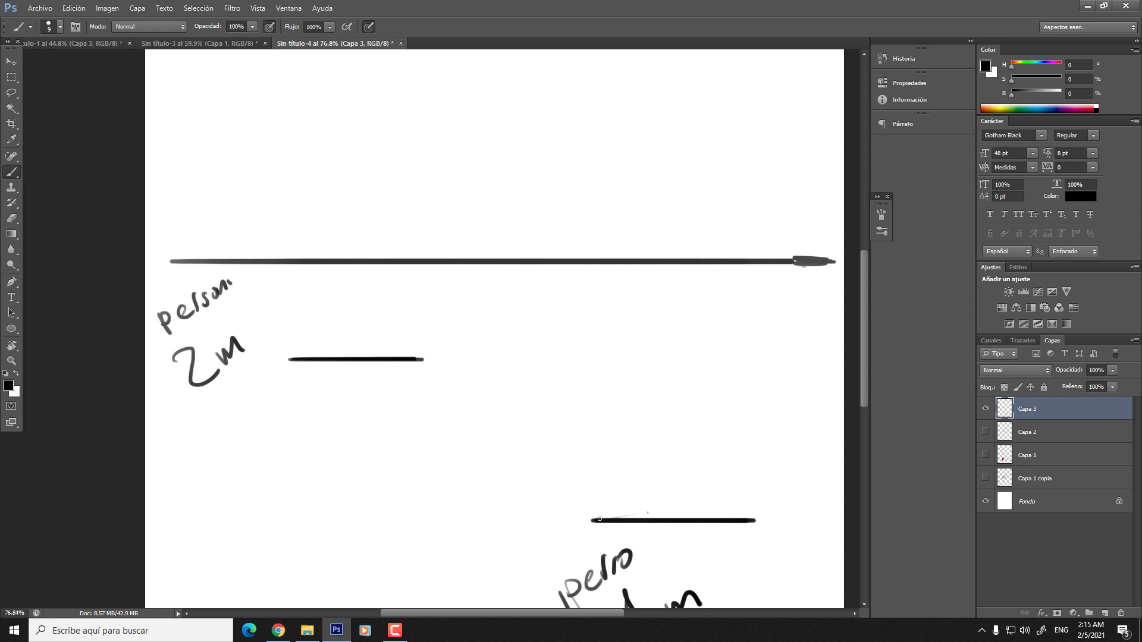
{"action": "left_click_drag", "start_coordinate": [595, 517], "coordinate": [723, 518]}
{"action": "scroll", "coordinate": [339, 359], "scroll_direction": "down", "scroll_amount": 2}
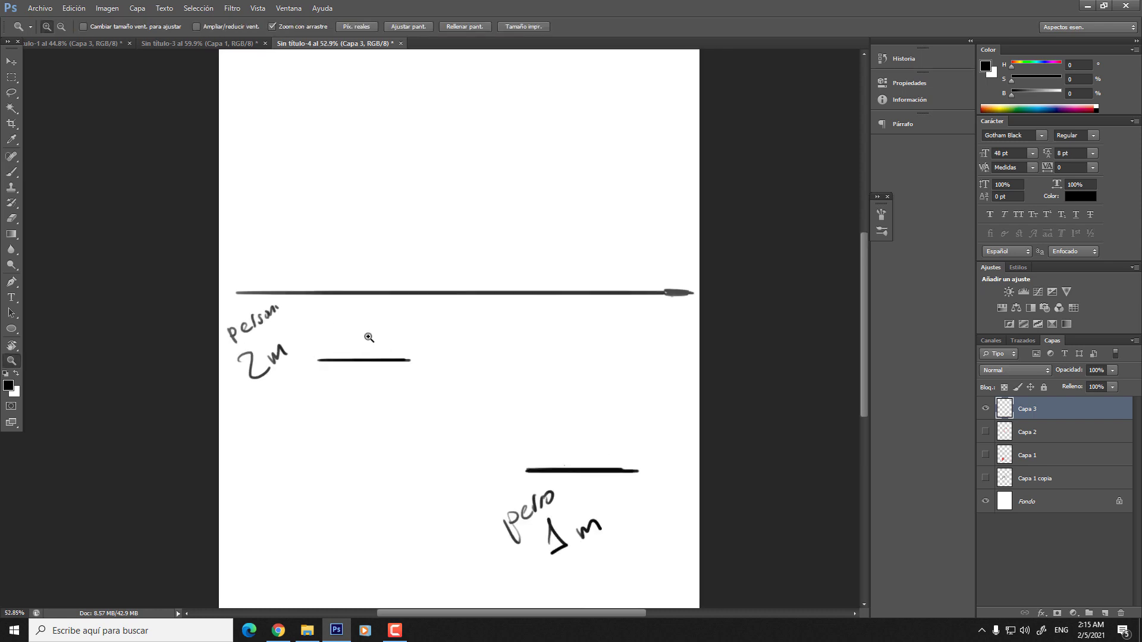
{"action": "scroll", "coordinate": [351, 351], "scroll_direction": "up", "scroll_amount": 3}
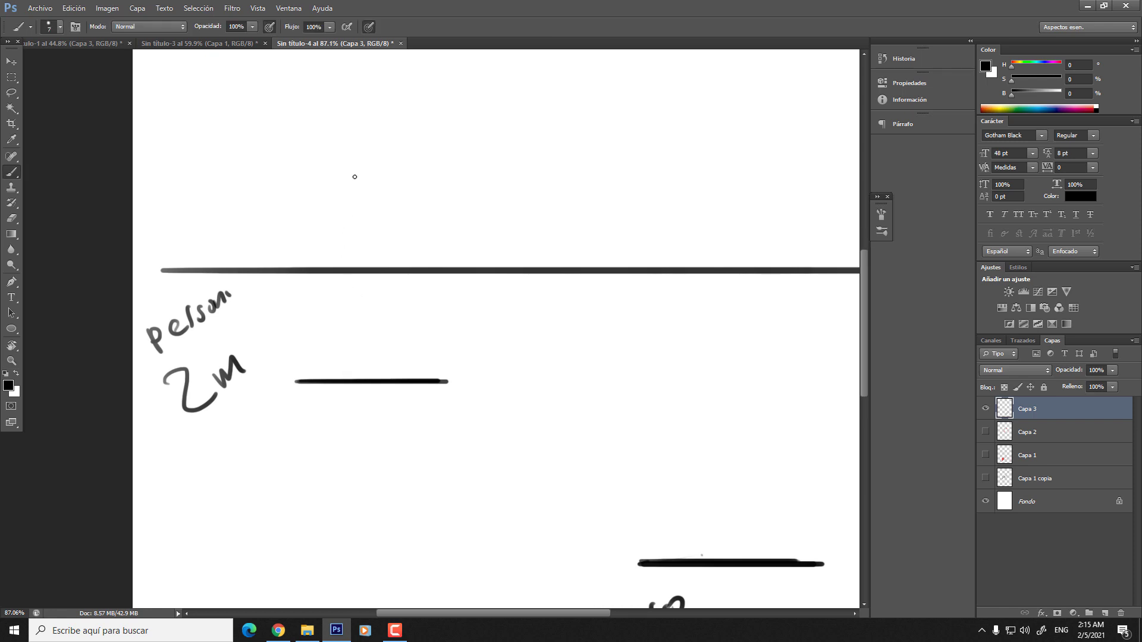
{"action": "left_click_drag", "start_coordinate": [361, 374], "coordinate": [371, 376]}
{"action": "mouse_move", "coordinate": [345, 188]}
{"action": "left_mouse_down"}
{"action": "mouse_move", "coordinate": [372, 188]}
{"action": "mouse_move", "coordinate": [380, 174]}
{"action": "left_mouse_up"}
{"action": "key", "text": "ctrl+z"}
{"action": "mouse_move", "coordinate": [490, 275]}
{"action": "left_mouse_down"}
{"action": "mouse_move", "coordinate": [509, 328]}
{"action": "mouse_move", "coordinate": [491, 389]}
{"action": "left_mouse_up"}
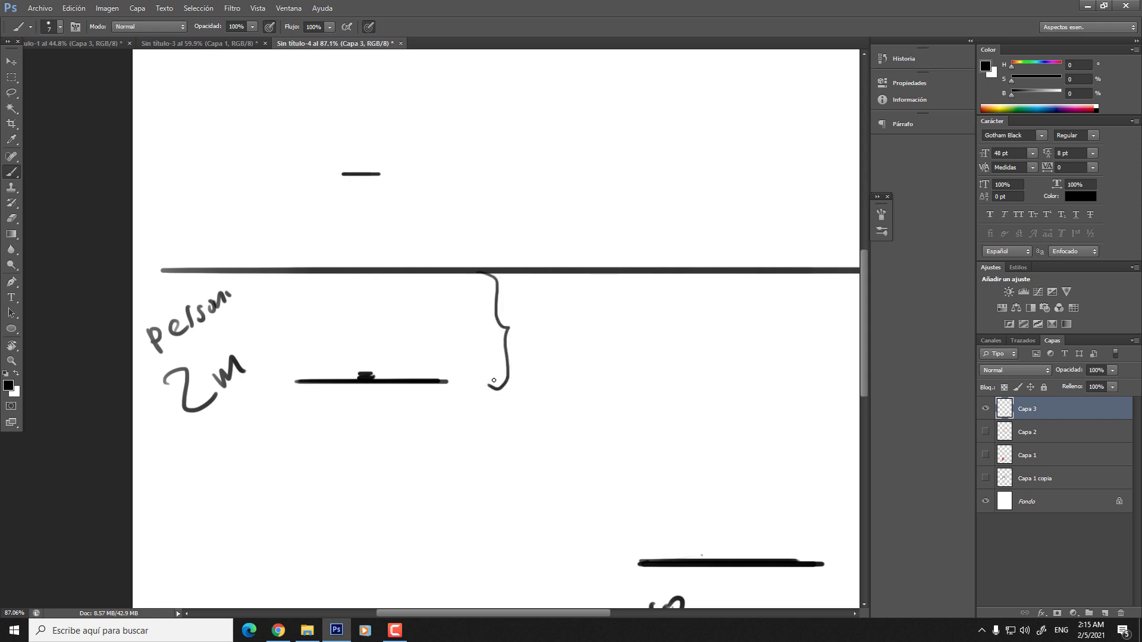
{"action": "key", "text": "ctrl+z"}
{"action": "mouse_move", "coordinate": [489, 275]}
{"action": "left_mouse_down"}
{"action": "mouse_move", "coordinate": [504, 340]}
{"action": "mouse_move", "coordinate": [488, 383]}
{"action": "left_mouse_up"}
{"action": "key", "text": "z"}
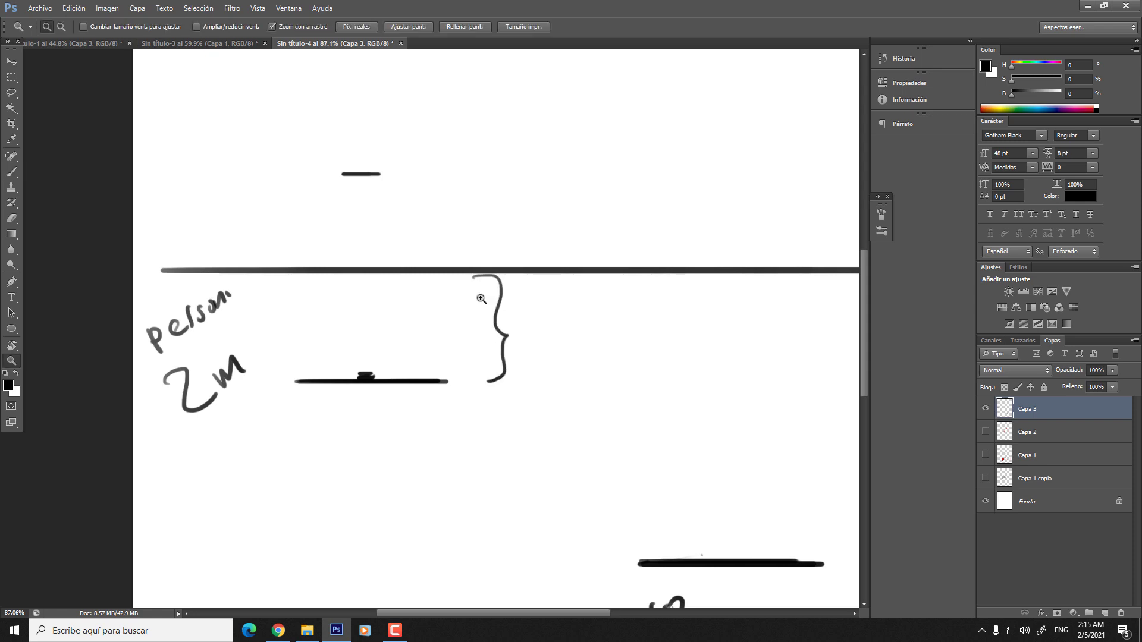
{"action": "left_click_drag", "start_coordinate": [474, 300], "coordinate": [464, 284]}
{"action": "key", "text": "ctrl+0"}
{"action": "key", "text": "b"}
{"action": "key", "text": "ctrl+z"}
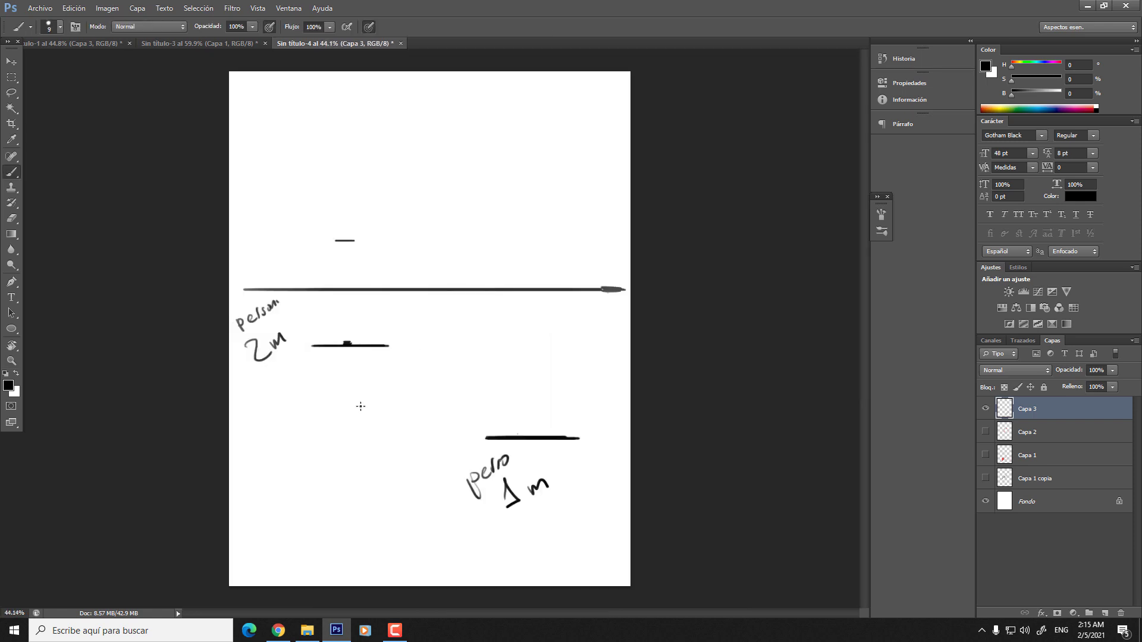
{"action": "left_click_drag", "start_coordinate": [359, 419], "coordinate": [375, 434]}
{"action": "key", "text": "ctrl+z"}
{"action": "left_click_drag", "start_coordinate": [380, 293], "coordinate": [382, 345]}
{"action": "key", "text": "ctrl+z"}
{"action": "mouse_move", "coordinate": [396, 291]}
{"action": "left_mouse_down"}
{"action": "mouse_move", "coordinate": [406, 326]}
{"action": "mouse_move", "coordinate": [391, 348]}
{"action": "left_mouse_up"}
{"action": "key", "text": "ctrl+z"}
- Draw a curly brace from the horizon line down to the person's ground line and label it "1 mt."
{"action": "mouse_move", "coordinate": [396, 291]}
{"action": "left_mouse_down"}
{"action": "mouse_move", "coordinate": [397, 340]}
{"action": "mouse_move", "coordinate": [440, 322]}
{"action": "left_mouse_up"}
{"action": "mouse_move", "coordinate": [442, 299]}
{"action": "left_mouse_down"}
{"action": "mouse_move", "coordinate": [441, 324]}
{"action": "mouse_move", "coordinate": [450, 313]}
{"action": "left_mouse_up"}
{"action": "left_click", "coordinate": [455, 314]}
- Draw an arrow down to the horizon line and an outline around the dog note, undoing both
{"action": "scroll", "coordinate": [445, 322], "scroll_direction": "up", "scroll_amount": 3}
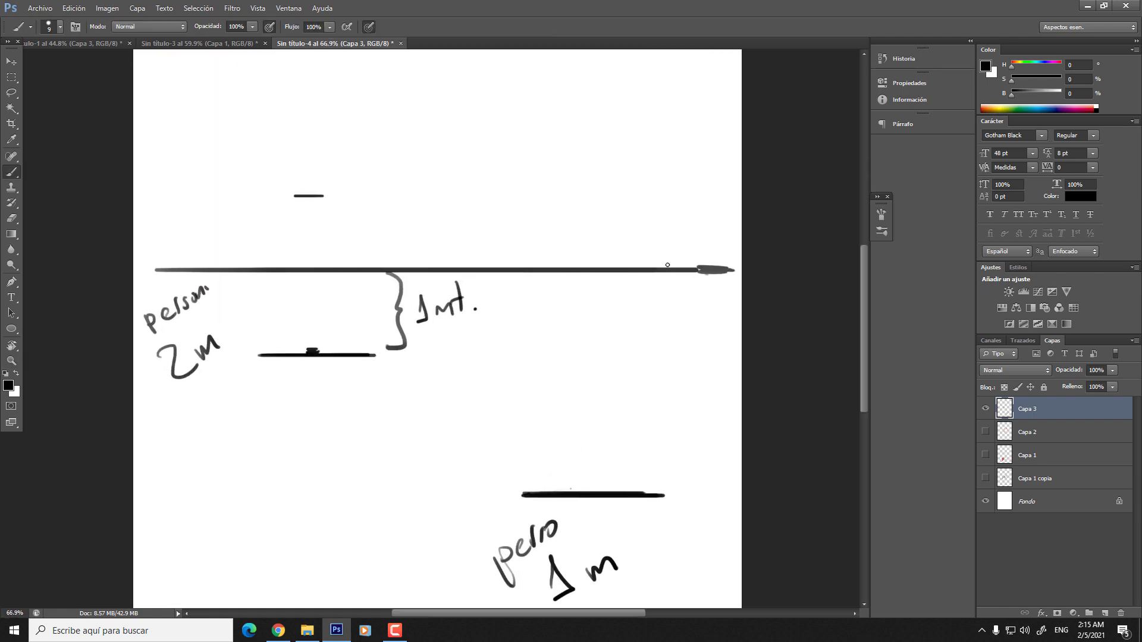
{"action": "left_click_drag", "start_coordinate": [603, 72], "coordinate": [560, 238]}
{"action": "mouse_move", "coordinate": [552, 214]}
{"action": "left_mouse_down"}
{"action": "mouse_move", "coordinate": [555, 241]}
{"action": "mouse_move", "coordinate": [578, 235]}
{"action": "left_mouse_up"}
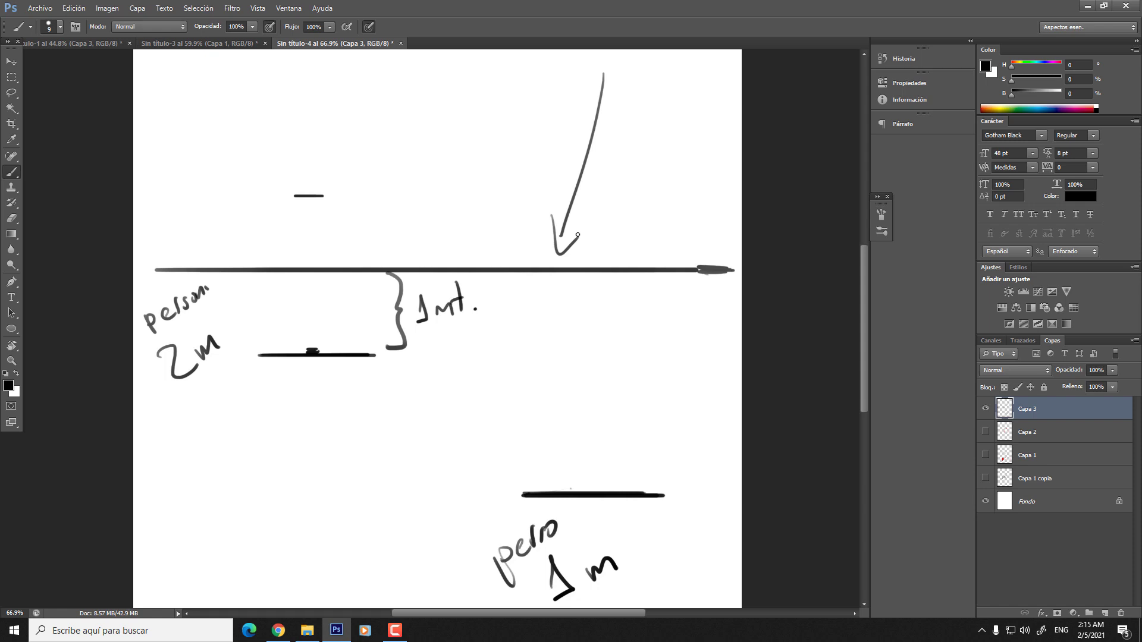
{"action": "key", "text": "ctrl+alt+z"}
{"action": "key", "text": "ctrl+alt+z"}
{"action": "key", "text": "ctrl+space"}
{"action": "left_click_drag", "start_coordinate": [525, 369], "coordinate": [498, 362]}
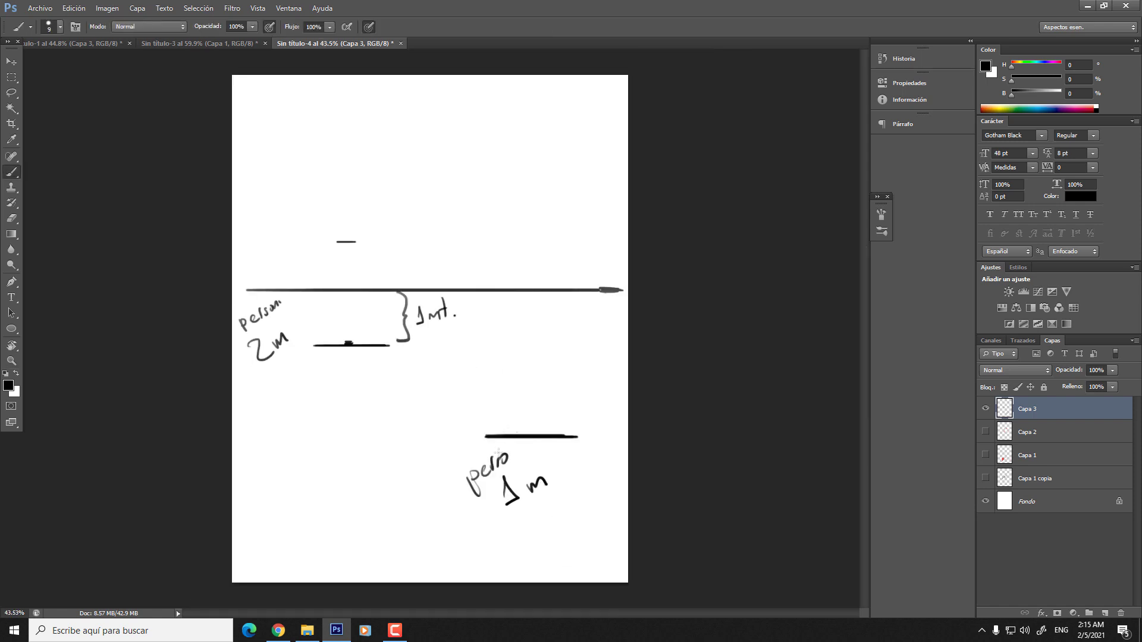
{"action": "mouse_move", "coordinate": [447, 473]}
{"action": "left_mouse_down"}
{"action": "mouse_move", "coordinate": [505, 536]}
{"action": "mouse_move", "coordinate": [589, 439]}
{"action": "left_mouse_up"}
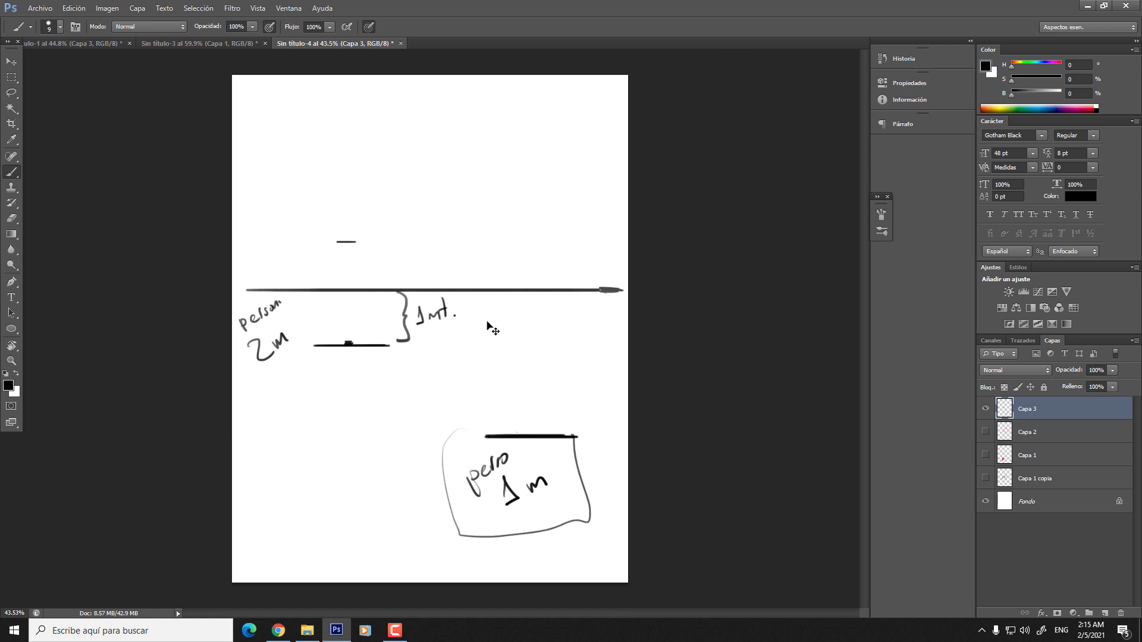
{"action": "key", "text": "ctrl+alt+z"}
- Try to sketch the dog above its ground line with a 30 px brush
{"action": "key", "text": "bracketright"}
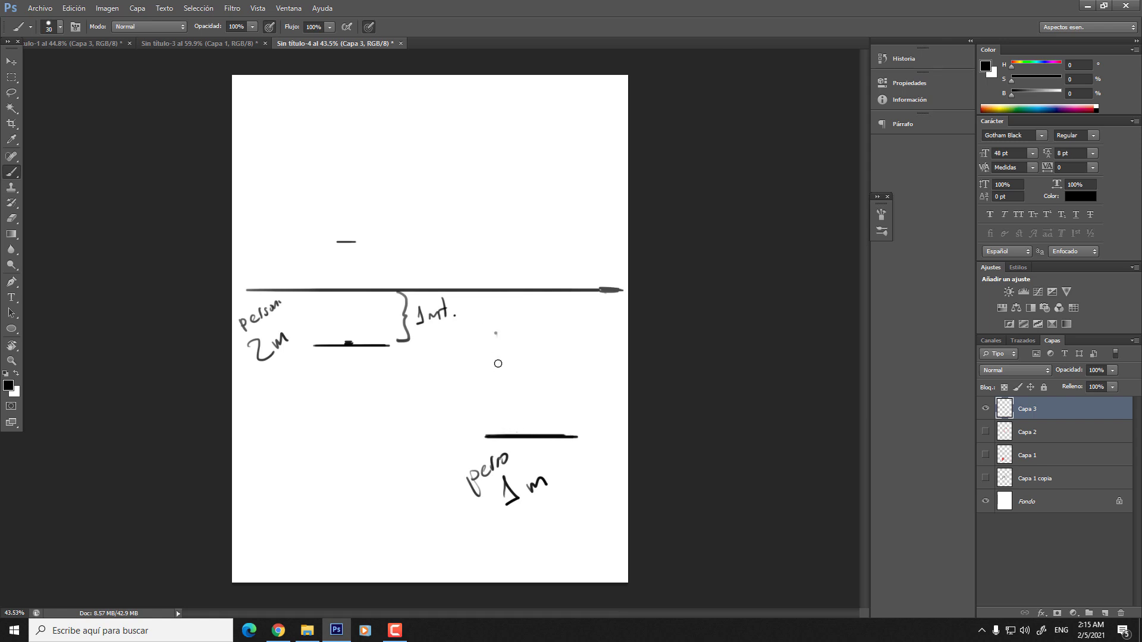
{"action": "mouse_move", "coordinate": [500, 408]}
{"action": "left_mouse_down"}
{"action": "mouse_move", "coordinate": [504, 431]}
{"action": "mouse_move", "coordinate": [499, 360]}
{"action": "left_mouse_up"}
{"action": "key", "text": "ctrl+alt+z"}
{"action": "key", "text": "ctrl+alt+z"}
{"action": "mouse_move", "coordinate": [512, 292]}
{"action": "left_mouse_down"}
{"action": "mouse_move", "coordinate": [472, 328]}
{"action": "mouse_move", "coordinate": [485, 331]}
{"action": "mouse_move", "coordinate": [463, 334]}
{"action": "mouse_move", "coordinate": [487, 338]}
{"action": "mouse_move", "coordinate": [461, 327]}
{"action": "mouse_move", "coordinate": [488, 354]}
{"action": "mouse_move", "coordinate": [482, 344]}
{"action": "mouse_move", "coordinate": [498, 388]}
{"action": "mouse_move", "coordinate": [468, 339]}
{"action": "mouse_move", "coordinate": [492, 365]}
{"action": "mouse_move", "coordinate": [470, 339]}
{"action": "mouse_move", "coordinate": [508, 363]}
{"action": "mouse_move", "coordinate": [511, 425]}
{"action": "mouse_move", "coordinate": [481, 434]}
{"action": "left_mouse_up"}
{"action": "key", "text": "ctrl+alt+z"}
- Sketch the dog's forehead, snout, chest and front leg between the horizon and its ground line with a 10 px brush
{"action": "key", "text": "bracketleft"}
{"action": "key", "text": "ctrl+alt+z"}
{"action": "key", "text": "ctrl+alt+z"}
{"action": "key", "text": "bracketleft"}
{"action": "key", "text": "bracketleft"}
{"action": "key", "text": "ctrl+alt+z"}
{"action": "key", "text": "ctrl+alt+z"}
{"action": "key", "text": "ctrl+alt+z"}
{"action": "key", "text": "ctrl+alt+z"}
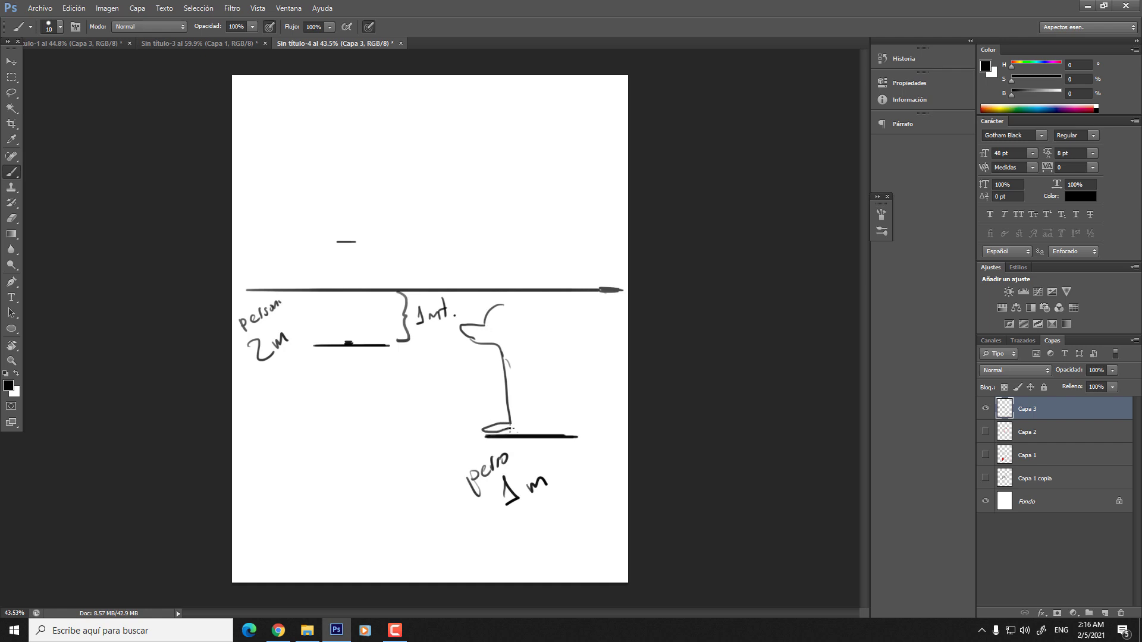
{"action": "key", "text": "ctrl+alt+z"}
{"action": "key", "text": "ctrl+alt+z"}
{"action": "left_click_drag", "start_coordinate": [501, 355], "coordinate": [509, 431]}
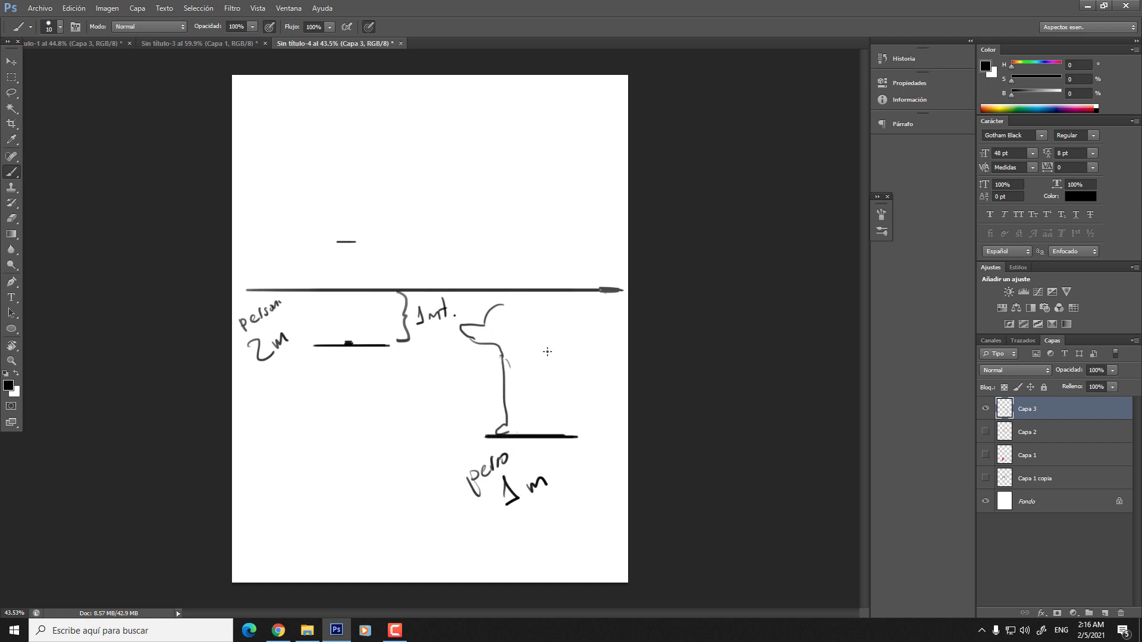
- Sketch the dog's pointed ear up to the horizon line, plus its back, tail and hind leg
{"action": "mouse_move", "coordinate": [502, 303]}
{"action": "left_mouse_down"}
{"action": "mouse_move", "coordinate": [517, 304]}
{"action": "mouse_move", "coordinate": [542, 358]}
{"action": "left_mouse_up"}
{"action": "key", "text": "ctrl+z"}
{"action": "mouse_move", "coordinate": [518, 306]}
{"action": "left_mouse_down"}
{"action": "mouse_move", "coordinate": [535, 348]}
{"action": "mouse_move", "coordinate": [585, 409]}
{"action": "left_mouse_up"}
{"action": "mouse_move", "coordinate": [590, 355]}
{"action": "left_mouse_down"}
{"action": "mouse_move", "coordinate": [585, 422]}
{"action": "mouse_move", "coordinate": [557, 407]}
{"action": "mouse_move", "coordinate": [525, 415]}
{"action": "left_mouse_up"}
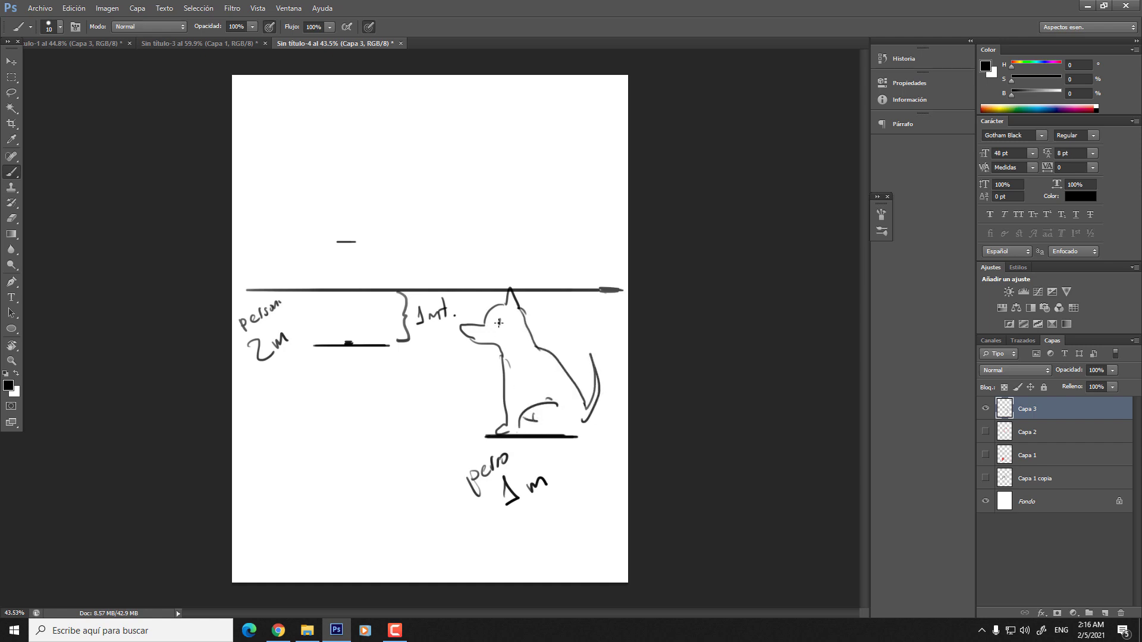
- Draw the dog's eye and dark nose, and clean up its jaw with a smaller eraser
{"action": "scroll", "coordinate": [498, 337], "scroll_direction": "up", "scroll_amount": 1}
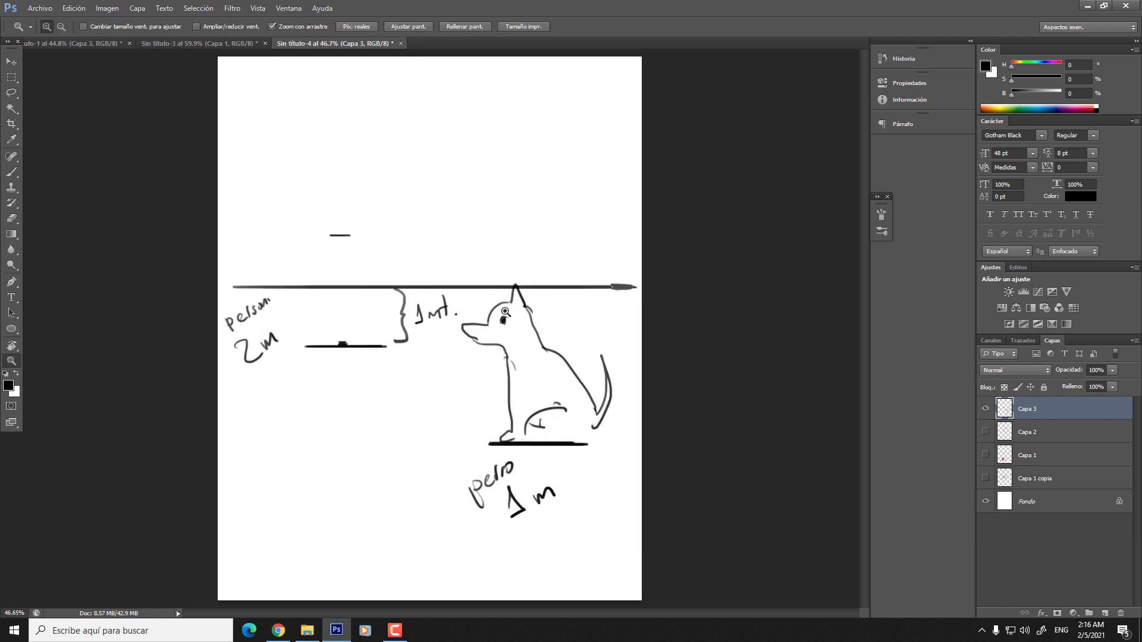
{"action": "scroll", "coordinate": [540, 375], "scroll_direction": "up", "scroll_amount": 3}
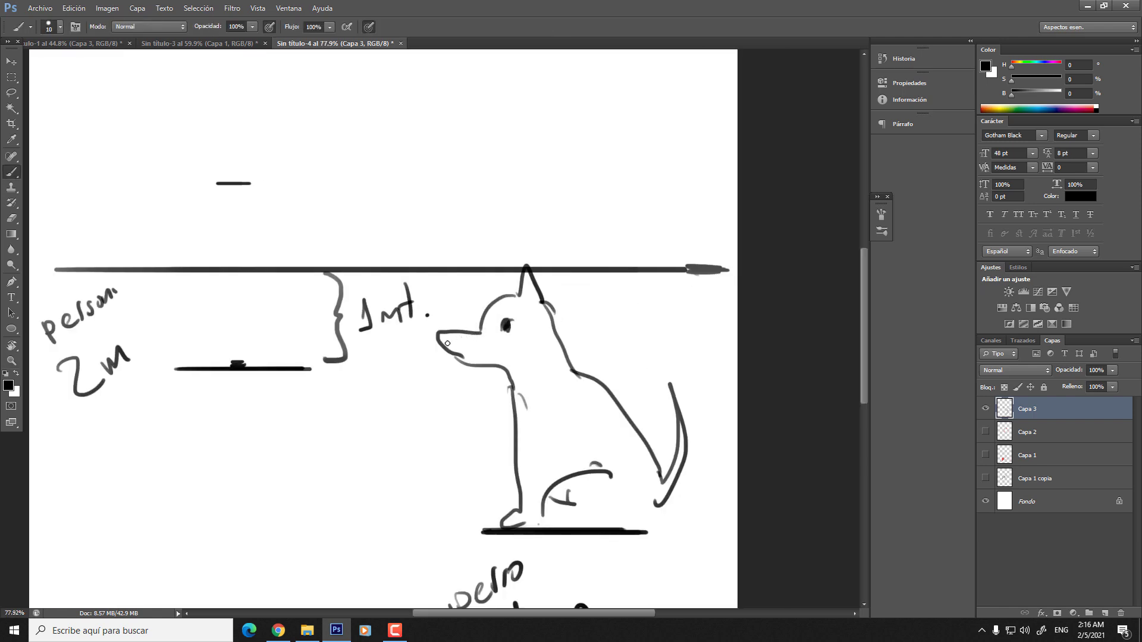
{"action": "key", "text": "bracketleft"}
{"action": "key", "text": "bracketleft"}
{"action": "key", "text": "bracketleft"}
{"action": "key", "text": "bracketleft"}
{"action": "key", "text": "bracketleft"}
{"action": "key", "text": "bracketleft"}
{"action": "key", "text": "bracketleft"}
{"action": "key", "text": "bracketleft"}
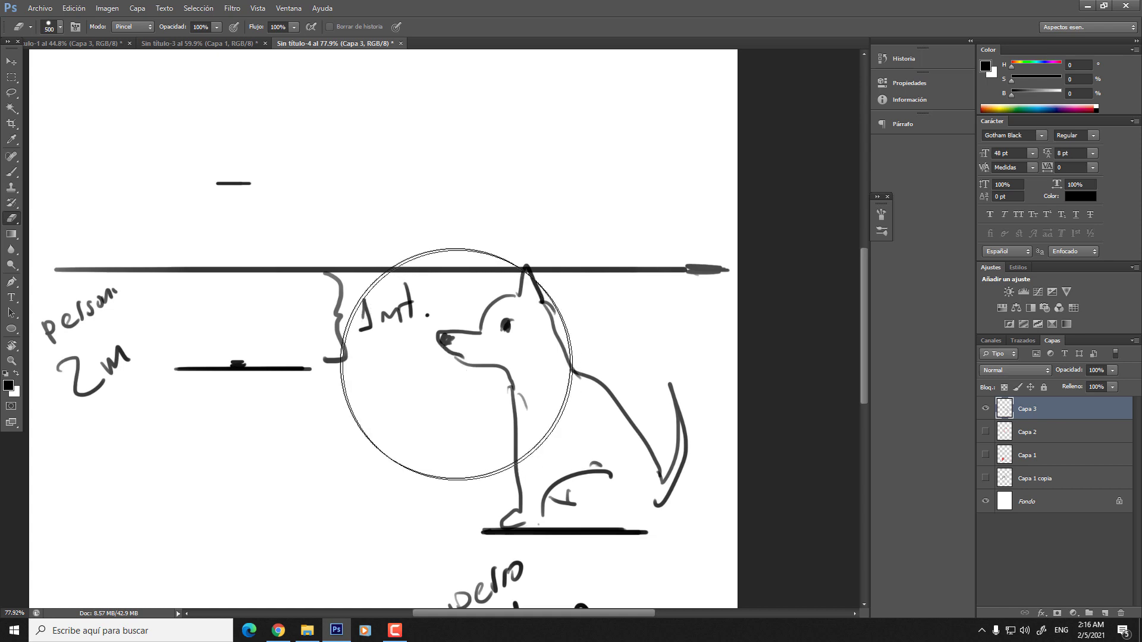
{"action": "left_click_drag", "start_coordinate": [464, 373], "coordinate": [490, 364]}
{"action": "key", "text": "b"}
- Darken the base of the dog's tail and redraw the inner legs as two vertical strokes
{"action": "key", "text": "z"}
{"action": "left_click_drag", "start_coordinate": [551, 388], "coordinate": [523, 387]}
{"action": "key", "text": "b"}
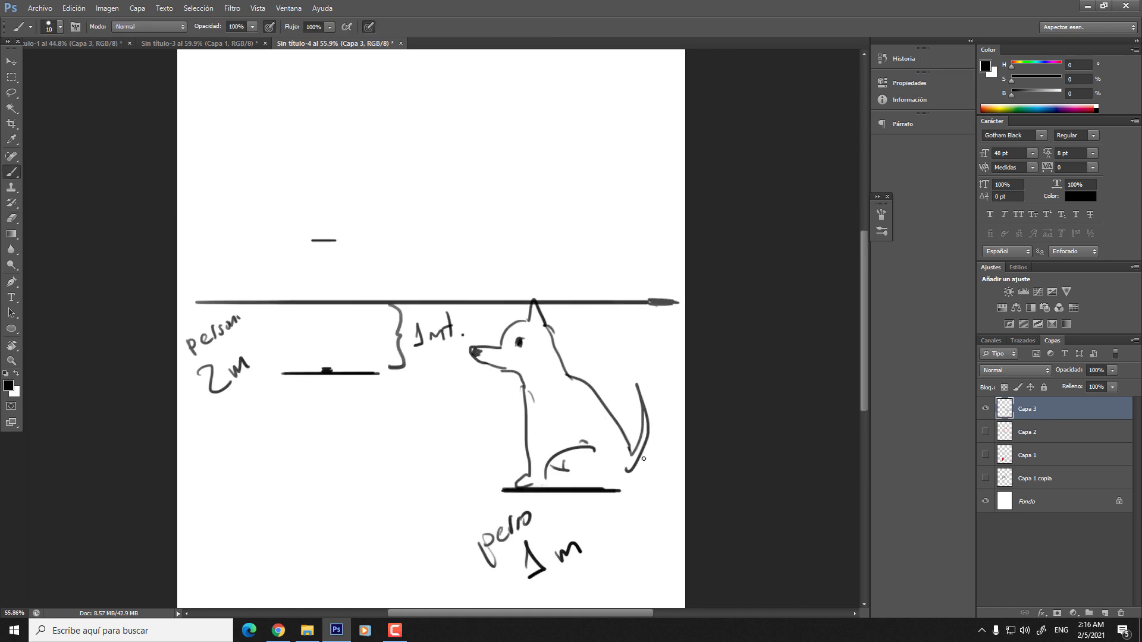
{"action": "mouse_move", "coordinate": [642, 457]}
{"action": "left_mouse_down"}
{"action": "mouse_move", "coordinate": [632, 484]}
{"action": "mouse_move", "coordinate": [629, 473]}
{"action": "left_mouse_up"}
{"action": "mouse_move", "coordinate": [546, 415]}
{"action": "left_mouse_down"}
{"action": "mouse_move", "coordinate": [553, 474]}
{"action": "mouse_move", "coordinate": [561, 430]}
{"action": "mouse_move", "coordinate": [559, 485]}
{"action": "left_mouse_up"}
{"action": "key", "text": "ctrl+z"}
{"action": "key", "text": "e"}
{"action": "key", "text": "b"}
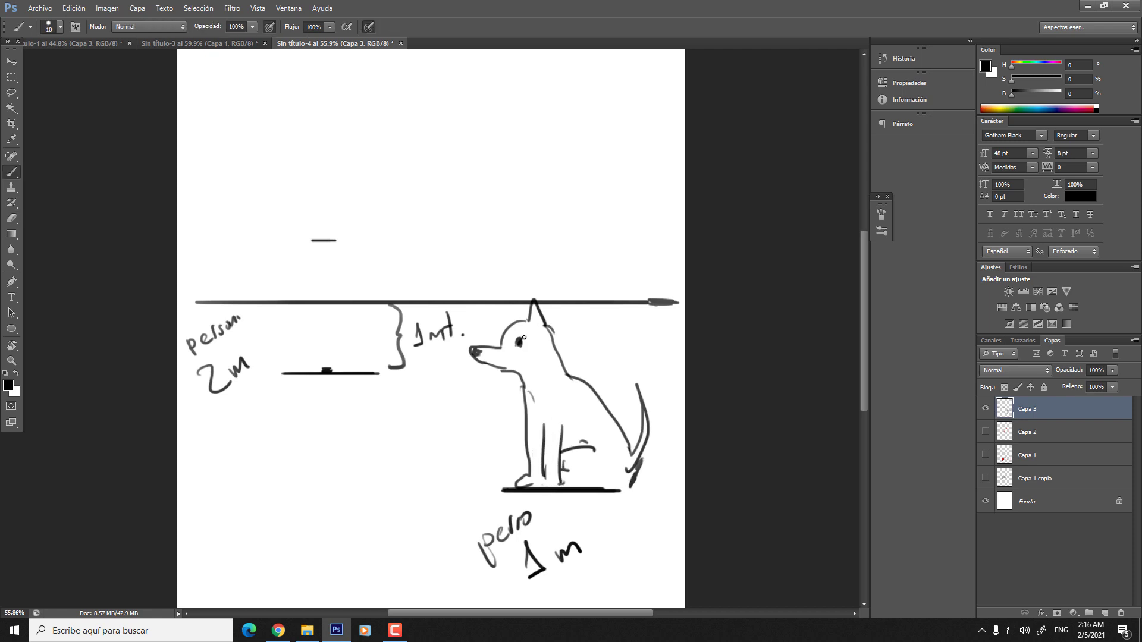
- Extend the dog's ground line until it runs beneath the tail
{"action": "key", "text": "z"}
{"action": "mouse_move", "coordinate": [524, 338]}
{"action": "left_mouse_down"}
{"action": "mouse_move", "coordinate": [514, 339]}
{"action": "mouse_move", "coordinate": [535, 341]}
{"action": "mouse_move", "coordinate": [541, 327]}
{"action": "mouse_move", "coordinate": [580, 337]}
{"action": "left_mouse_up"}
{"action": "key", "text": "b"}
{"action": "key", "text": "z"}
{"action": "key", "text": "b"}
{"action": "mouse_move", "coordinate": [576, 459]}
{"action": "left_mouse_down"}
{"action": "mouse_move", "coordinate": [609, 459]}
{"action": "mouse_move", "coordinate": [568, 459]}
{"action": "left_mouse_up"}
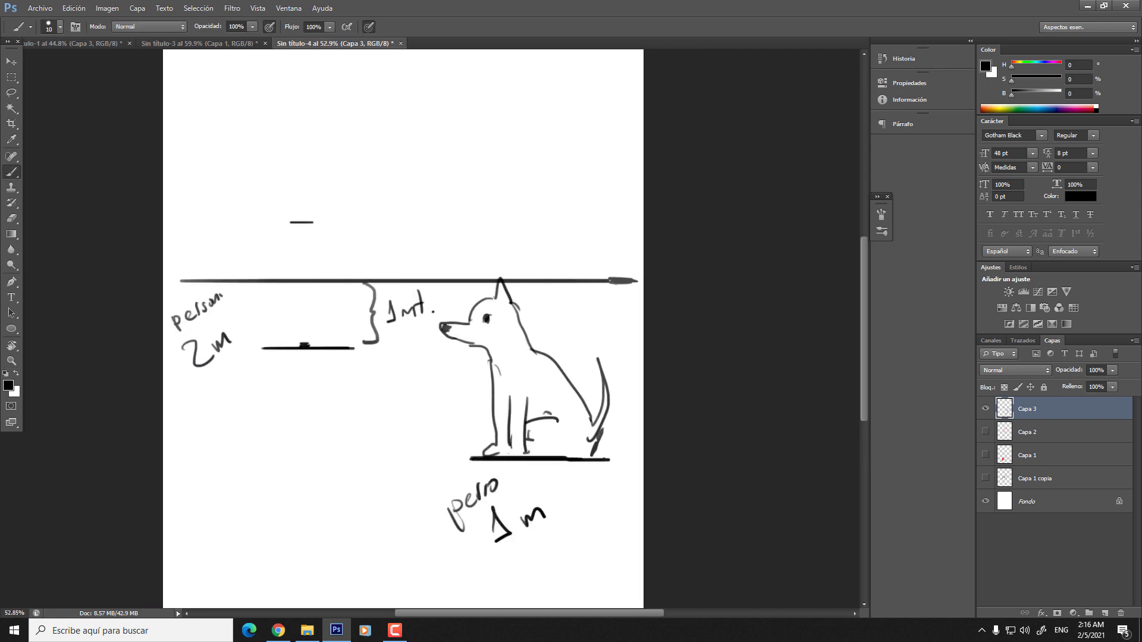
- Erase most of the brace and its "1 mt." label with a 60 px eraser, and clear the horizon line above the person's foot mark
{"action": "key", "text": "e"}
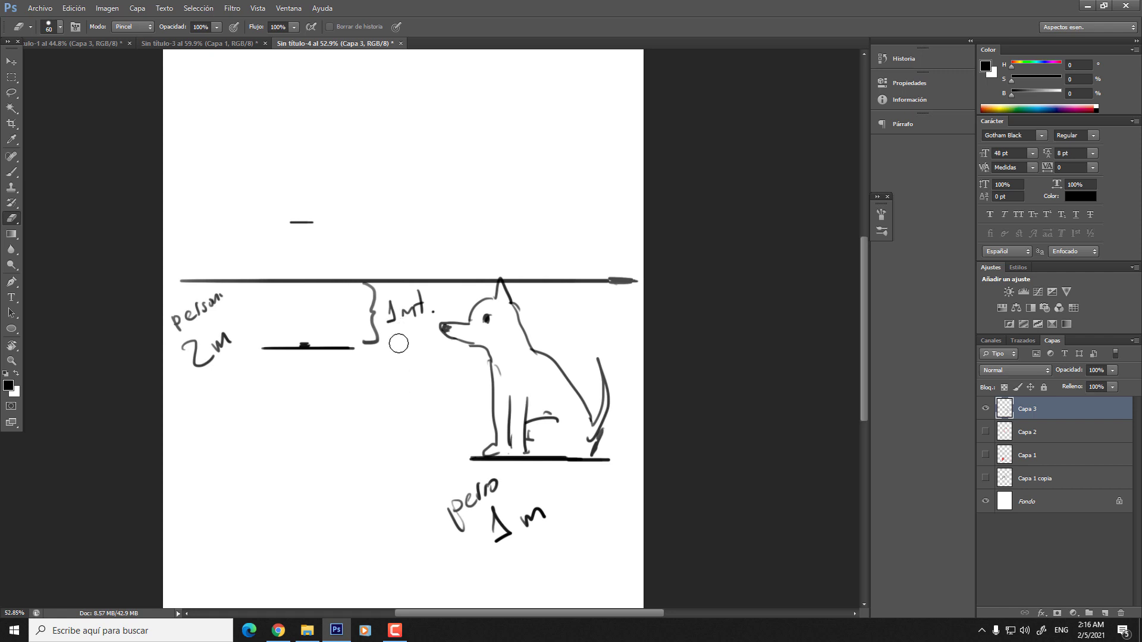
{"action": "mouse_move", "coordinate": [395, 339]}
{"action": "left_mouse_down"}
{"action": "mouse_move", "coordinate": [375, 311]}
{"action": "mouse_move", "coordinate": [381, 347]}
{"action": "mouse_move", "coordinate": [381, 320]}
{"action": "mouse_move", "coordinate": [408, 306]}
{"action": "left_mouse_up"}
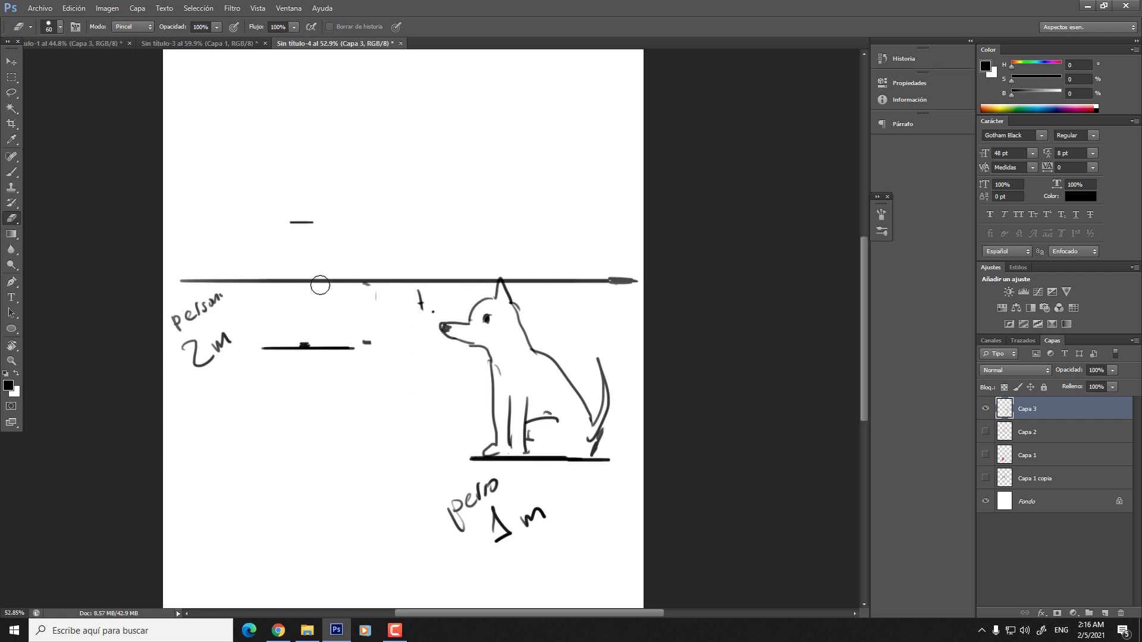
{"action": "left_click_drag", "start_coordinate": [319, 285], "coordinate": [298, 283]}
- Sketch a standing person between the head-height mark and the person's ground line, crossing the horizon line
{"action": "key", "text": "b"}
{"action": "mouse_move", "coordinate": [305, 224]}
{"action": "left_mouse_down"}
{"action": "mouse_move", "coordinate": [285, 304]}
{"action": "mouse_move", "coordinate": [294, 277]}
{"action": "mouse_move", "coordinate": [324, 340]}
{"action": "mouse_move", "coordinate": [309, 280]}
{"action": "mouse_move", "coordinate": [311, 269]}
{"action": "mouse_move", "coordinate": [324, 279]}
{"action": "mouse_move", "coordinate": [319, 247]}
{"action": "mouse_move", "coordinate": [300, 246]}
{"action": "mouse_move", "coordinate": [326, 288]}
{"action": "mouse_move", "coordinate": [308, 246]}
{"action": "mouse_move", "coordinate": [282, 271]}
{"action": "mouse_move", "coordinate": [288, 245]}
{"action": "mouse_move", "coordinate": [285, 293]}
{"action": "left_mouse_up"}
{"action": "key", "text": "ctrl+z"}
{"action": "key", "text": "ctrl+z"}
{"action": "key", "text": "e"}
{"action": "key", "text": "b"}
- Enlarge the eraser up to 125 px and erase the person and dog height notes and the rest of the "1 mt." label
{"action": "key", "text": "e"}
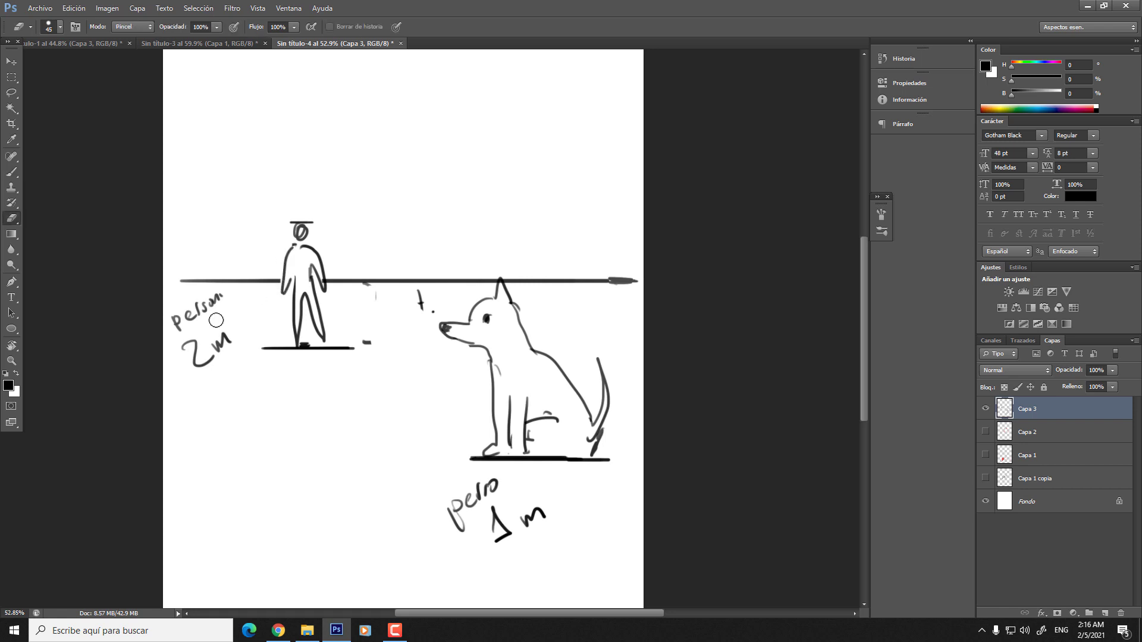
{"action": "key", "text": "bracketright"}
{"action": "key", "text": "bracketright"}
{"action": "key", "text": "bracketright"}
{"action": "mouse_move", "coordinate": [190, 312]}
{"action": "left_mouse_down"}
{"action": "mouse_move", "coordinate": [208, 319]}
{"action": "mouse_move", "coordinate": [208, 363]}
{"action": "left_mouse_up"}
{"action": "mouse_move", "coordinate": [427, 304]}
{"action": "left_mouse_down"}
{"action": "mouse_move", "coordinate": [413, 296]}
{"action": "mouse_move", "coordinate": [375, 327]}
{"action": "mouse_move", "coordinate": [363, 366]}
{"action": "left_mouse_up"}
{"action": "key", "text": "bracketright"}
{"action": "mouse_move", "coordinate": [490, 497]}
{"action": "left_mouse_down"}
{"action": "mouse_move", "coordinate": [423, 544]}
{"action": "mouse_move", "coordinate": [466, 526]}
{"action": "mouse_move", "coordinate": [506, 540]}
{"action": "mouse_move", "coordinate": [552, 512]}
{"action": "mouse_move", "coordinate": [458, 469]}
{"action": "mouse_move", "coordinate": [428, 316]}
{"action": "mouse_move", "coordinate": [395, 298]}
{"action": "left_mouse_up"}
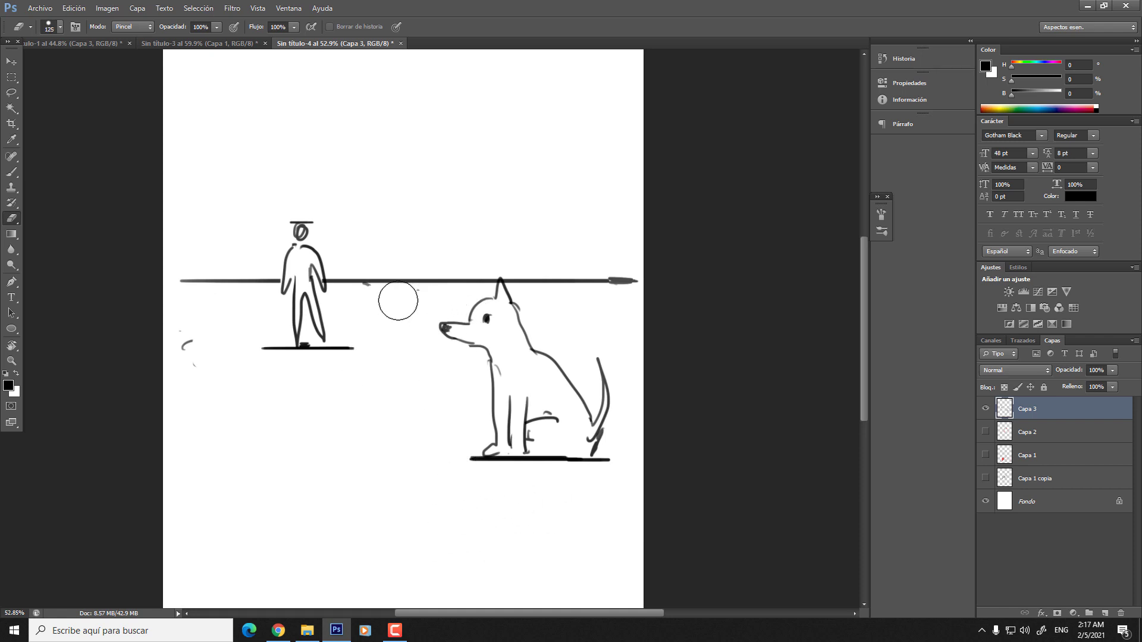
- Draw an arrow labelled "2m" pointing to the person's head and an arrow labelled "1" pointing to the dog
{"action": "key", "text": "b"}
{"action": "mouse_move", "coordinate": [351, 126]}
{"action": "left_mouse_down"}
{"action": "mouse_move", "coordinate": [342, 210]}
{"action": "mouse_move", "coordinate": [349, 125]}
{"action": "mouse_move", "coordinate": [364, 122]}
{"action": "mouse_move", "coordinate": [339, 122]}
{"action": "mouse_move", "coordinate": [374, 117]}
{"action": "left_mouse_up"}
{"action": "key", "text": "ctrl+z"}
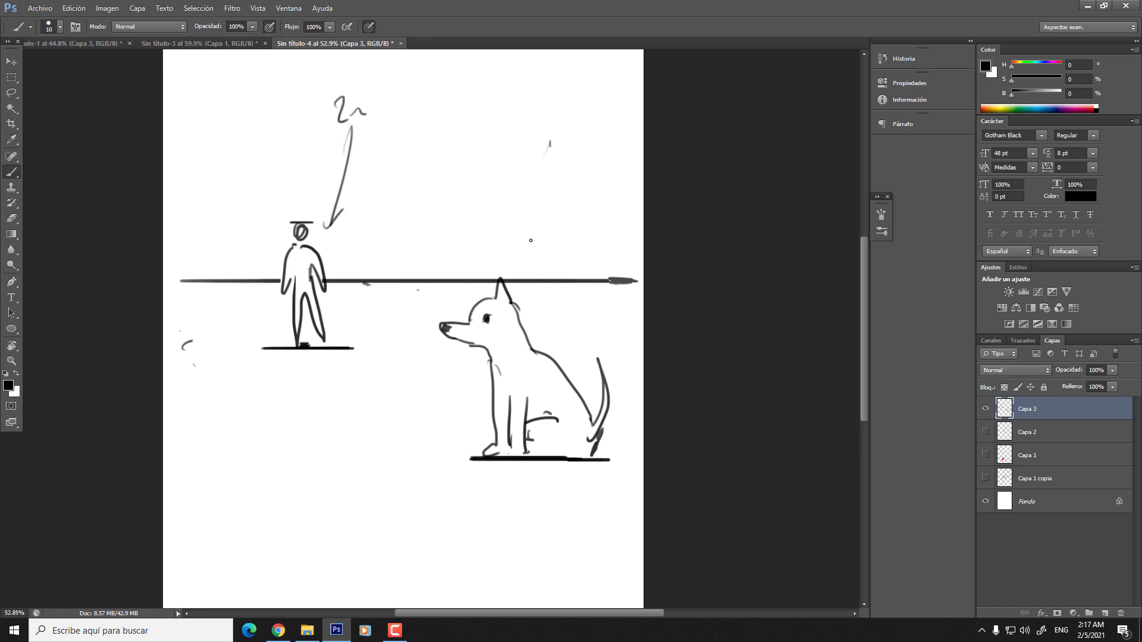
{"action": "left_click_drag", "start_coordinate": [550, 146], "coordinate": [526, 253]}
{"action": "mouse_move", "coordinate": [515, 237]}
{"action": "left_mouse_down"}
{"action": "mouse_move", "coordinate": [526, 258]}
{"action": "mouse_move", "coordinate": [538, 236]}
{"action": "left_mouse_up"}
{"action": "left_click_drag", "start_coordinate": [551, 144], "coordinate": [564, 145]}
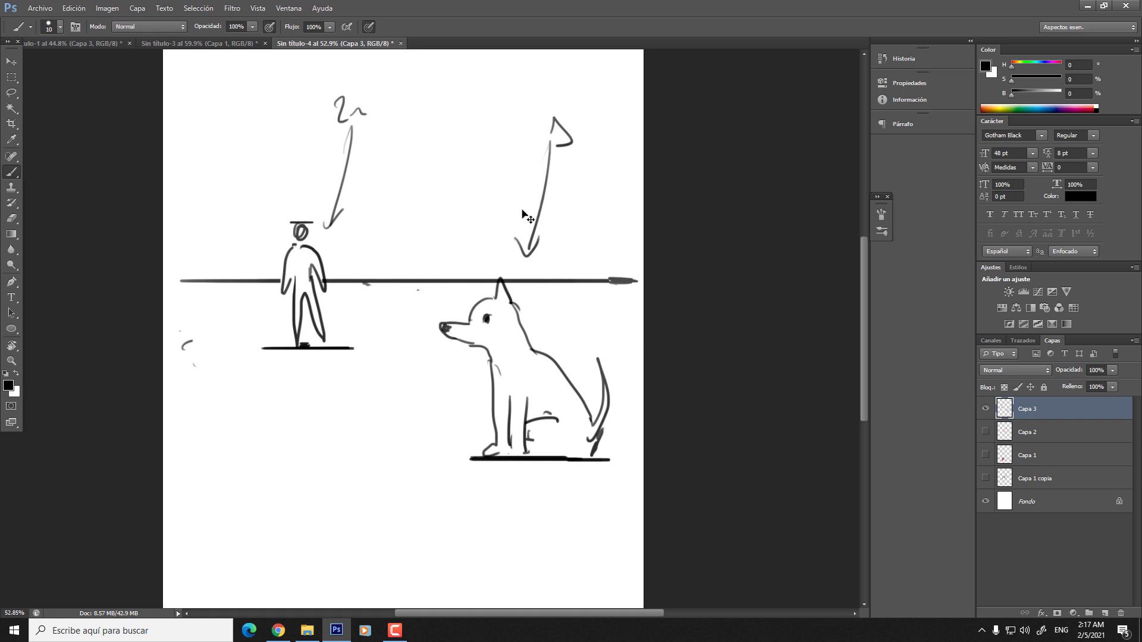
- Undo the dog's arrow and erase the person's arrow together with its "2m" label
{"action": "key", "text": "ctrl+alt+z"}
{"action": "key", "text": "ctrl+alt+z"}
{"action": "key", "text": "ctrl+alt+z"}
{"action": "key", "text": "e"}
{"action": "left_click_drag", "start_coordinate": [527, 217], "coordinate": [535, 234]}
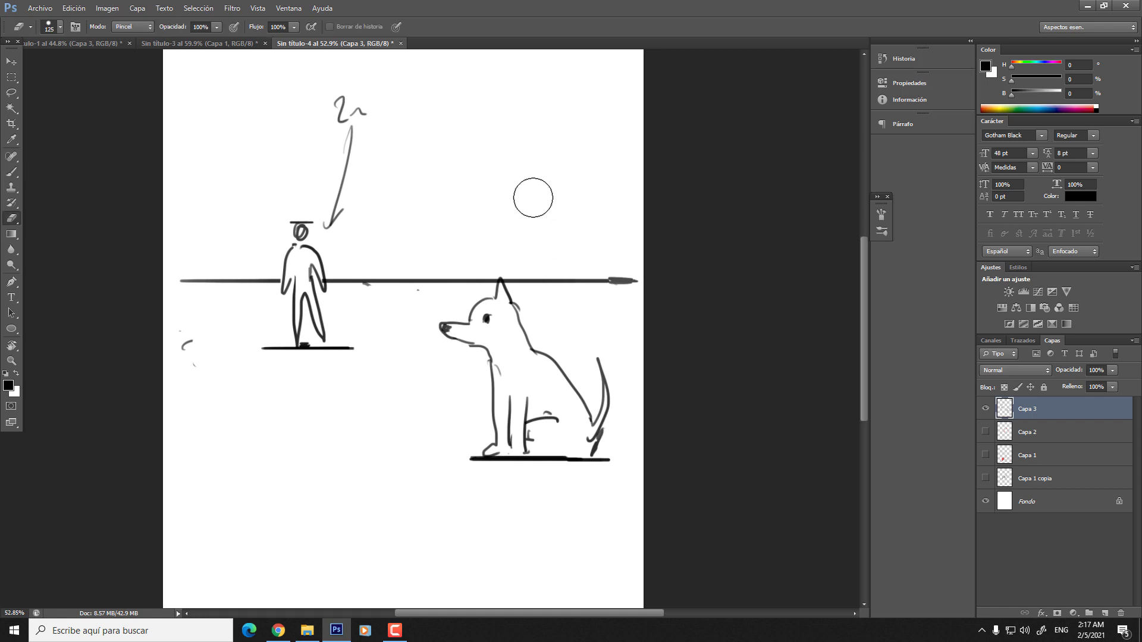
{"action": "mouse_move", "coordinate": [332, 204]}
{"action": "left_mouse_down"}
{"action": "mouse_move", "coordinate": [339, 97]}
{"action": "mouse_move", "coordinate": [351, 149]}
{"action": "left_mouse_up"}
{"action": "key", "text": "b"}
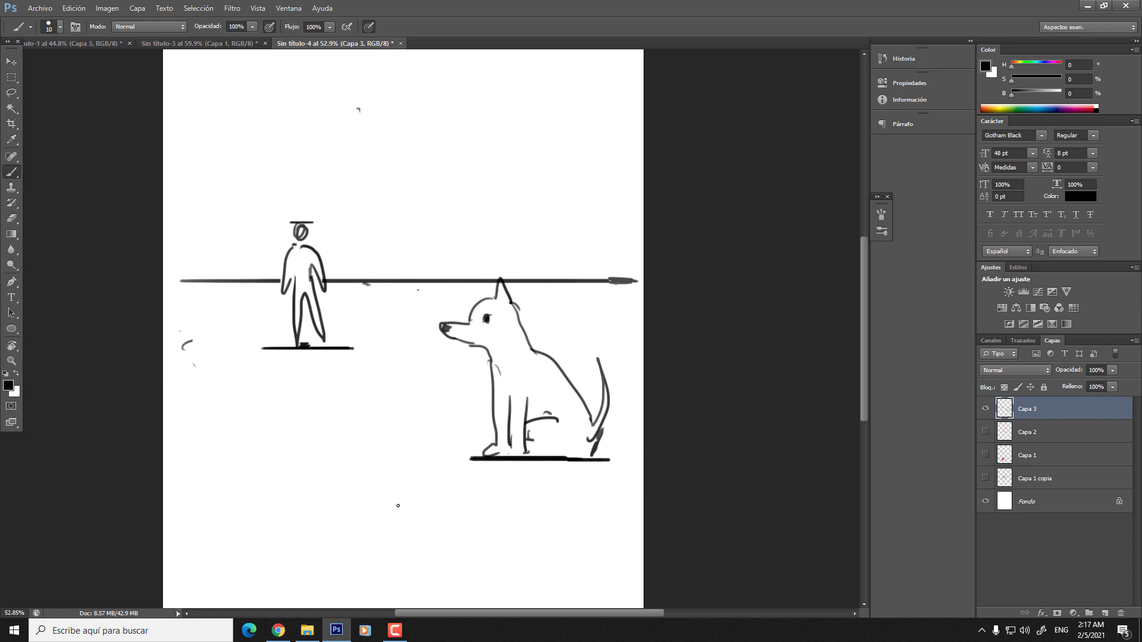
- Draw a long vertical line from the horizon down to a short base mark near the canvas bottom and label it "1 m."
{"action": "mouse_move", "coordinate": [402, 552]}
{"action": "left_mouse_down"}
{"action": "mouse_move", "coordinate": [399, 579]}
{"action": "mouse_move", "coordinate": [411, 582]}
{"action": "mouse_move", "coordinate": [380, 283]}
{"action": "mouse_move", "coordinate": [411, 576]}
{"action": "left_mouse_up"}
{"action": "key", "text": "ctrl+alt+z"}
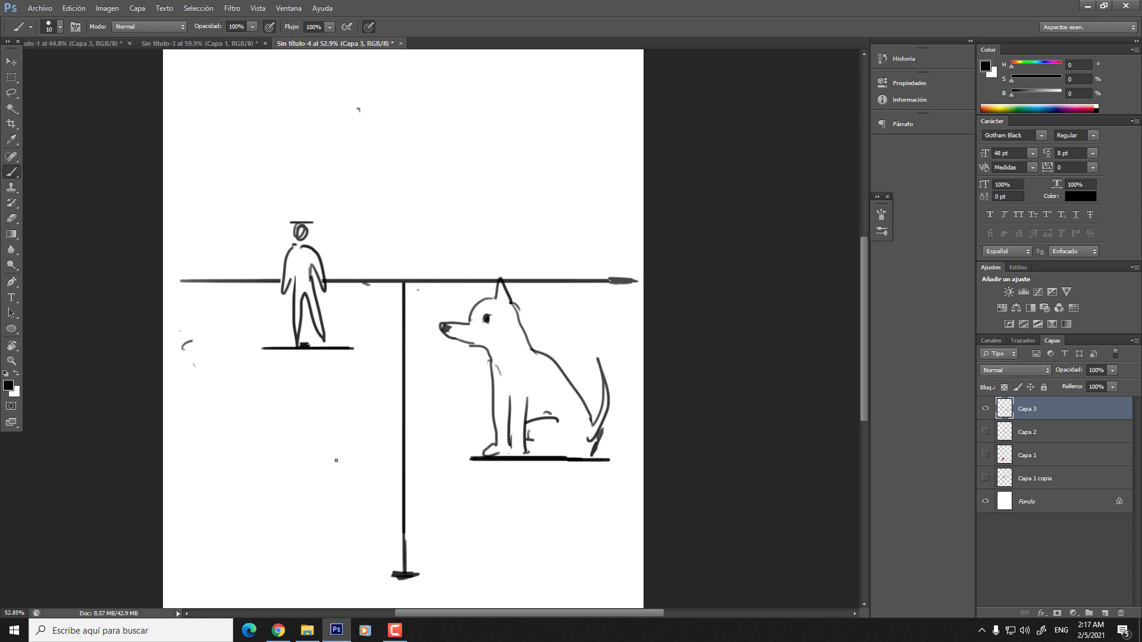
{"action": "left_click_drag", "start_coordinate": [327, 467], "coordinate": [347, 498]}
{"action": "key", "text": "ctrl+z"}
{"action": "mouse_move", "coordinate": [327, 458]}
{"action": "left_mouse_down"}
{"action": "mouse_move", "coordinate": [338, 495]}
{"action": "mouse_move", "coordinate": [374, 467]}
{"action": "left_mouse_up"}
- Draw a vertical line from the horizon to the person's ground line and label it "1m"
{"action": "left_click", "coordinate": [340, 283], "text": "shift"}
{"action": "key", "text": "ctrl+z"}
{"action": "mouse_move", "coordinate": [343, 348]}
{"action": "left_mouse_down"}
{"action": "mouse_move", "coordinate": [343, 286]}
{"action": "mouse_move", "coordinate": [355, 328]}
{"action": "left_mouse_up"}
{"action": "left_click_drag", "start_coordinate": [364, 316], "coordinate": [374, 318]}
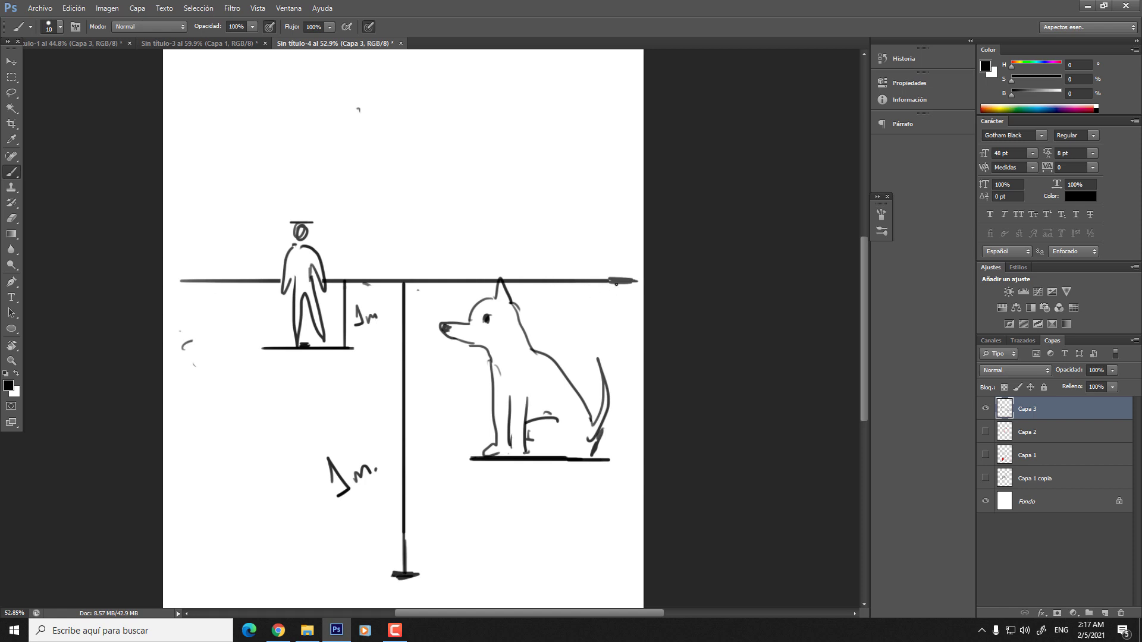
- Draw a vertical line from the horizon to the dog's ground line behind its tail and label it "1m"
{"action": "left_click_drag", "start_coordinate": [616, 284], "coordinate": [617, 461]}
{"action": "left_click_drag", "start_coordinate": [575, 325], "coordinate": [574, 344]}
{"action": "left_click_drag", "start_coordinate": [588, 337], "coordinate": [603, 330]}
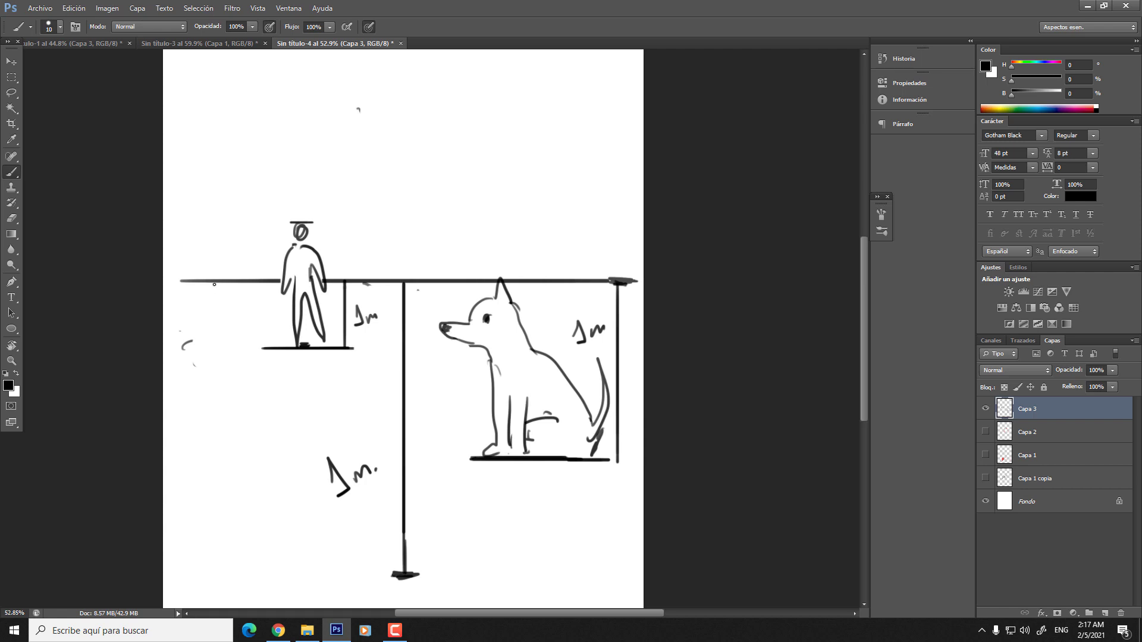
- Draw another vertical line with a base mark down from the horizon's left end and label it "1"
{"action": "left_click_drag", "start_coordinate": [214, 285], "coordinate": [224, 394]}
{"action": "key", "text": "ctrl+z"}
{"action": "left_click", "coordinate": [237, 396]}
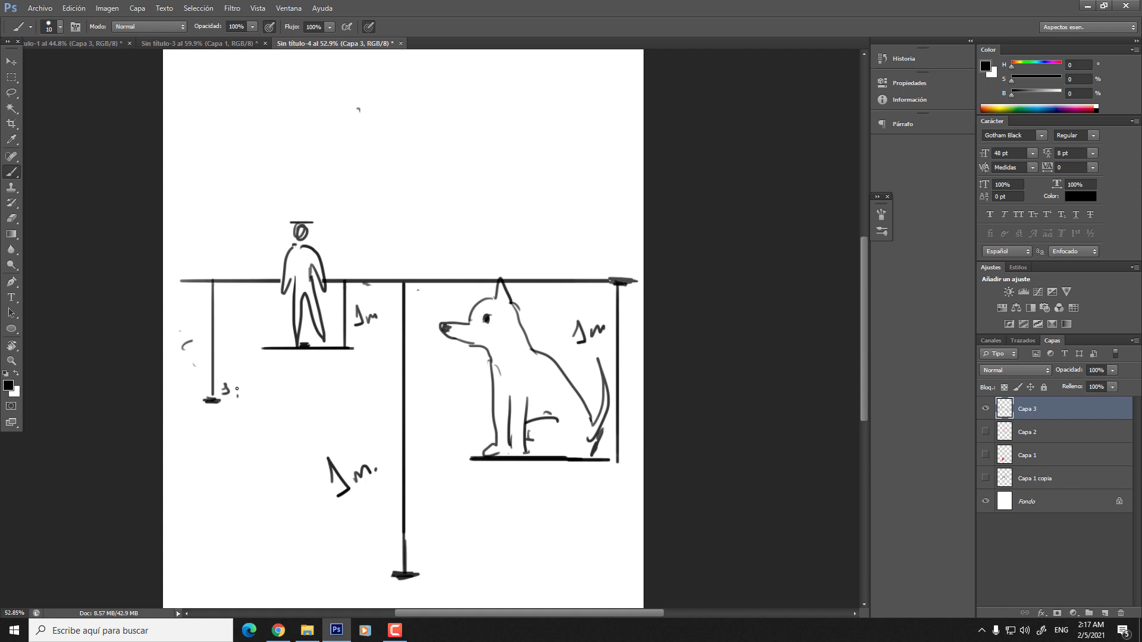
- Draw straight converging lines from the vanishing point at the central post's top down across the ground on its left side
{"action": "left_click_drag", "start_coordinate": [399, 281], "coordinate": [172, 349]}
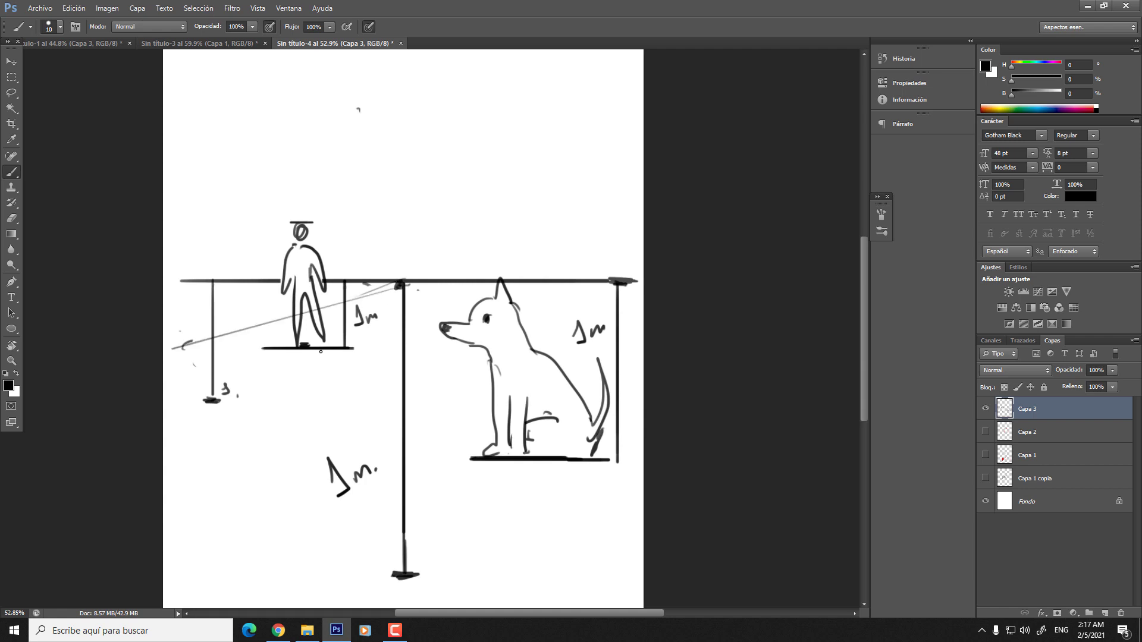
{"action": "left_click_drag", "start_coordinate": [396, 284], "coordinate": [167, 418]}
{"action": "key", "text": "ctrl+z"}
{"action": "left_click_drag", "start_coordinate": [177, 464], "coordinate": [397, 285]}
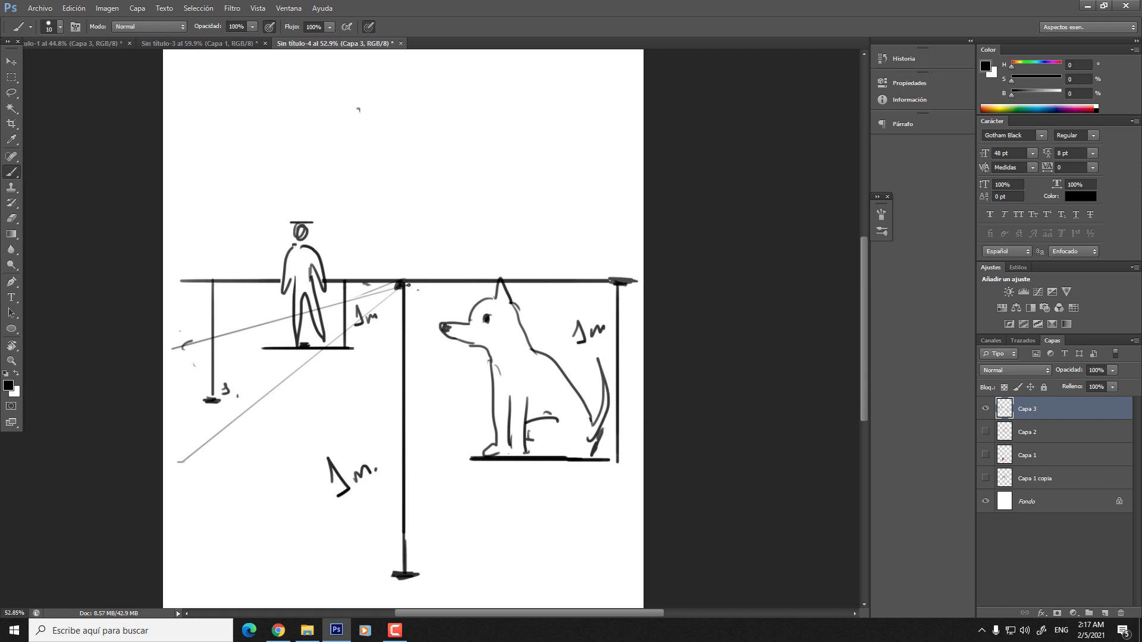
{"action": "left_click", "coordinate": [240, 590], "text": "shift"}
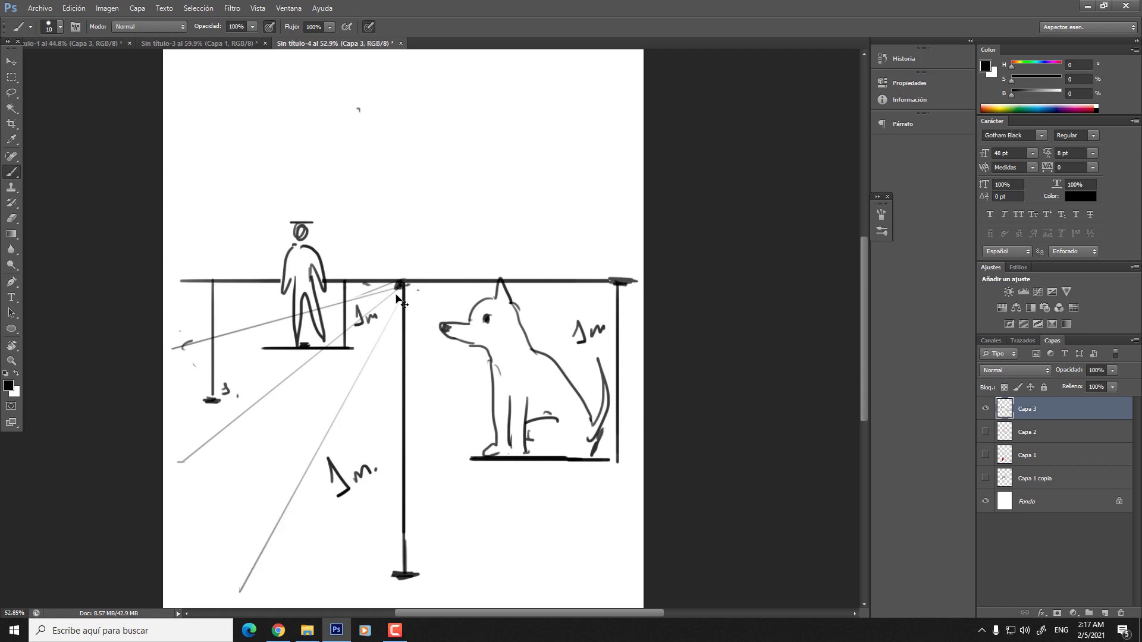
{"action": "key", "text": "ctrl+z"}
{"action": "left_click", "coordinate": [259, 580], "text": "shift"}
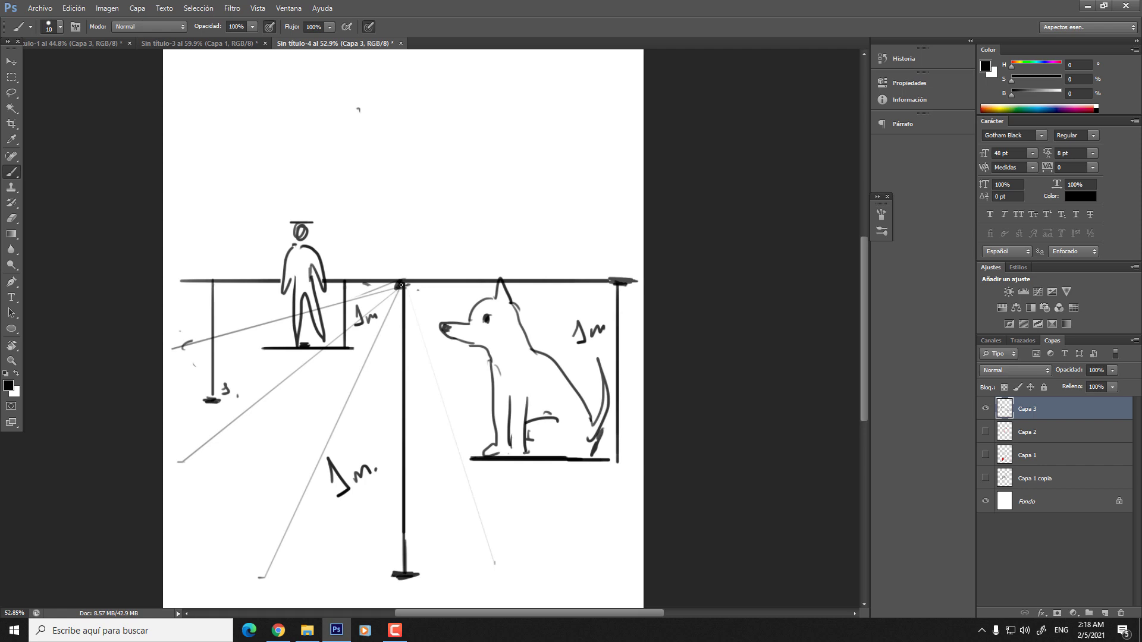
- Draw more converging lines from the vanishing point across the ground beneath the dog, plus shallow ones near the horizon on both sides
{"action": "left_click", "coordinate": [401, 284], "text": "shift"}
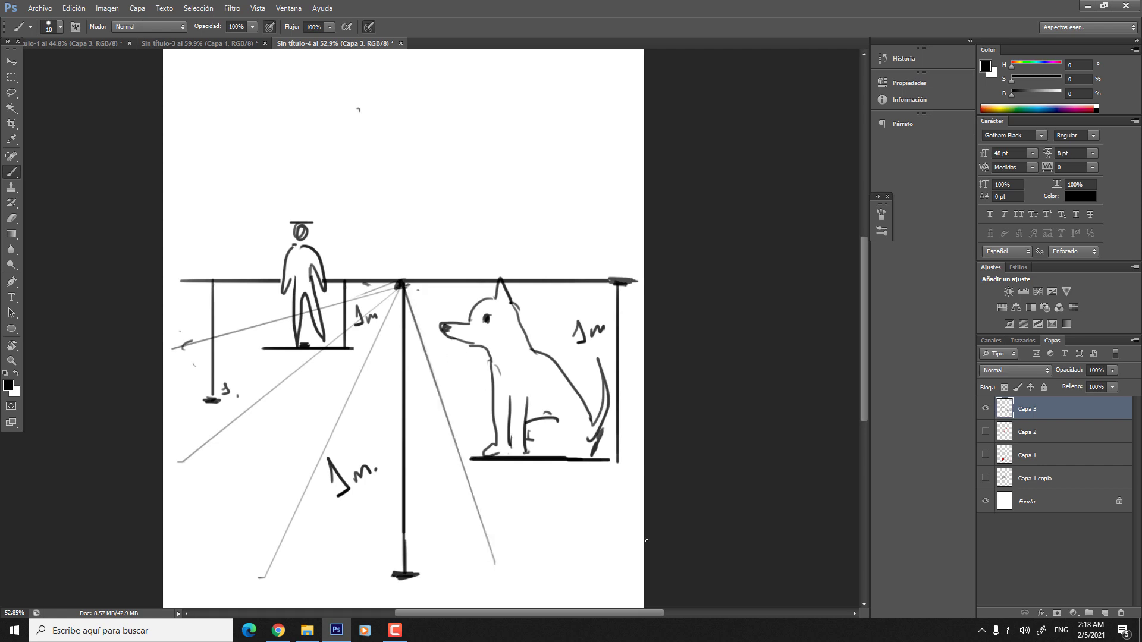
{"action": "left_click", "coordinate": [646, 541], "text": "shift"}
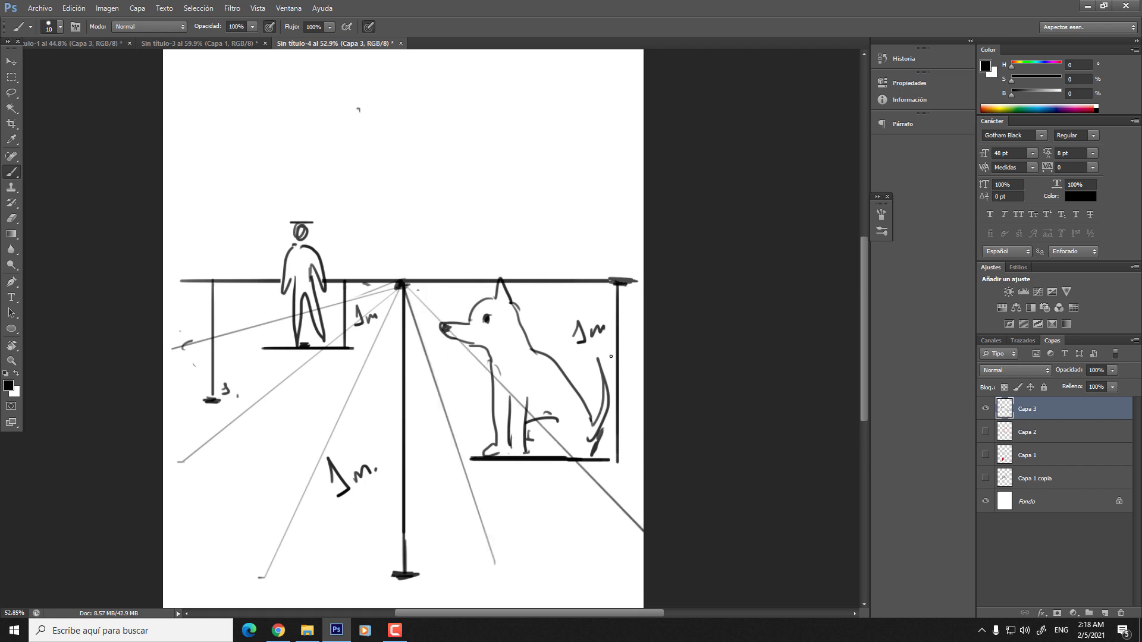
{"action": "left_click", "coordinate": [638, 380], "text": "shift"}
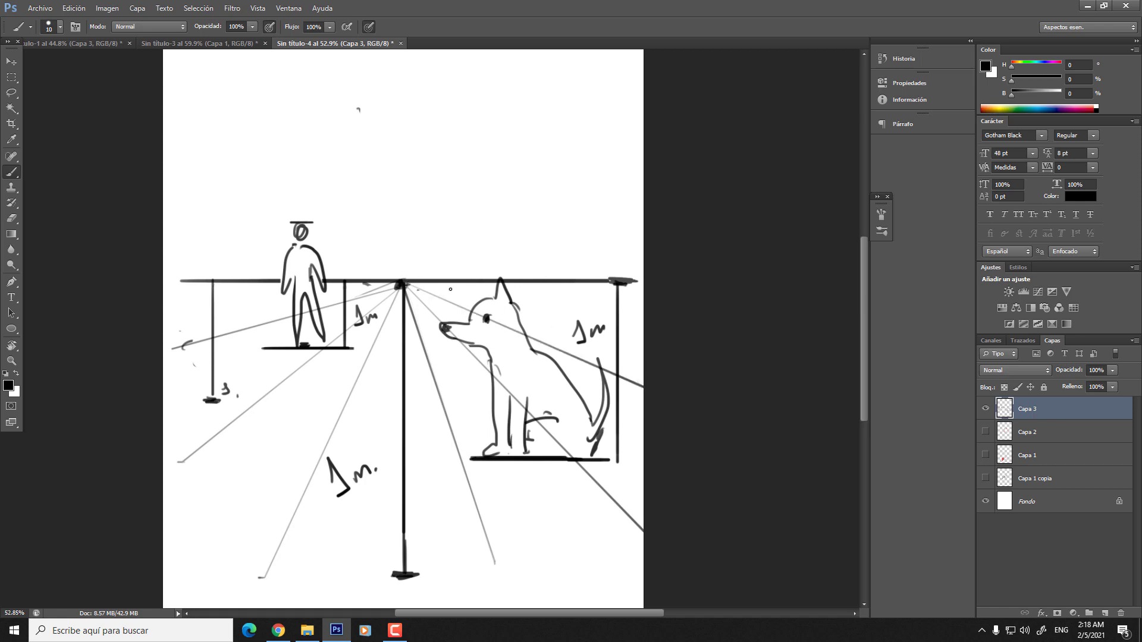
{"action": "left_click", "coordinate": [675, 332], "text": "shift"}
{"action": "left_click", "coordinate": [170, 307], "text": "shift"}
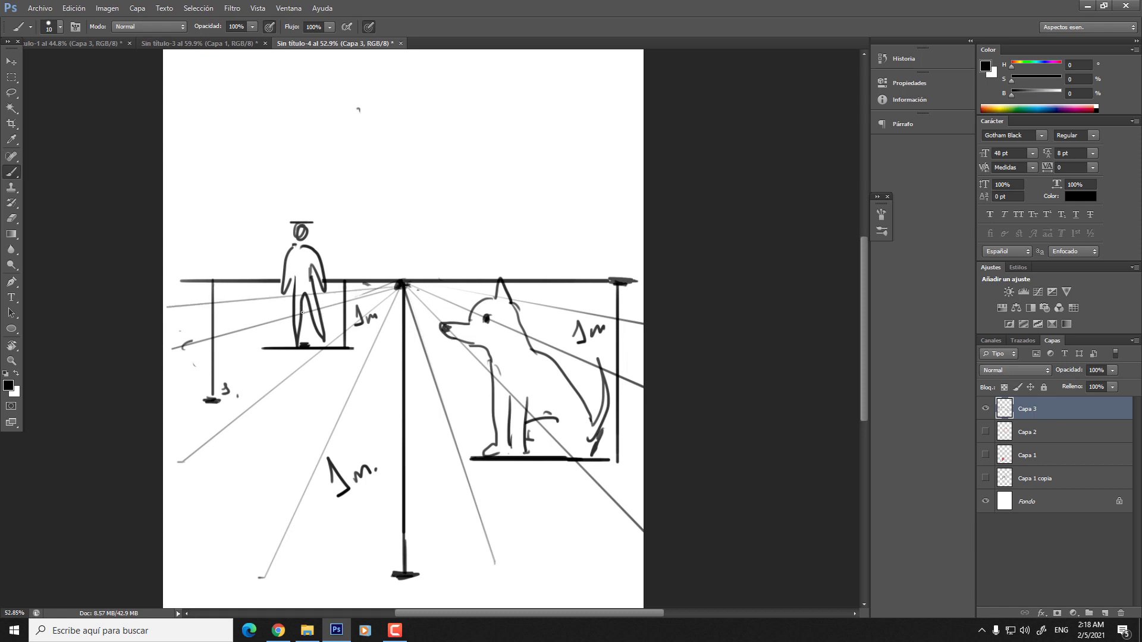
- Draw horizontal grid lines across the ground below the horizon, spacing them wider toward the foreground
{"action": "left_click", "coordinate": [644, 278], "text": "shift"}
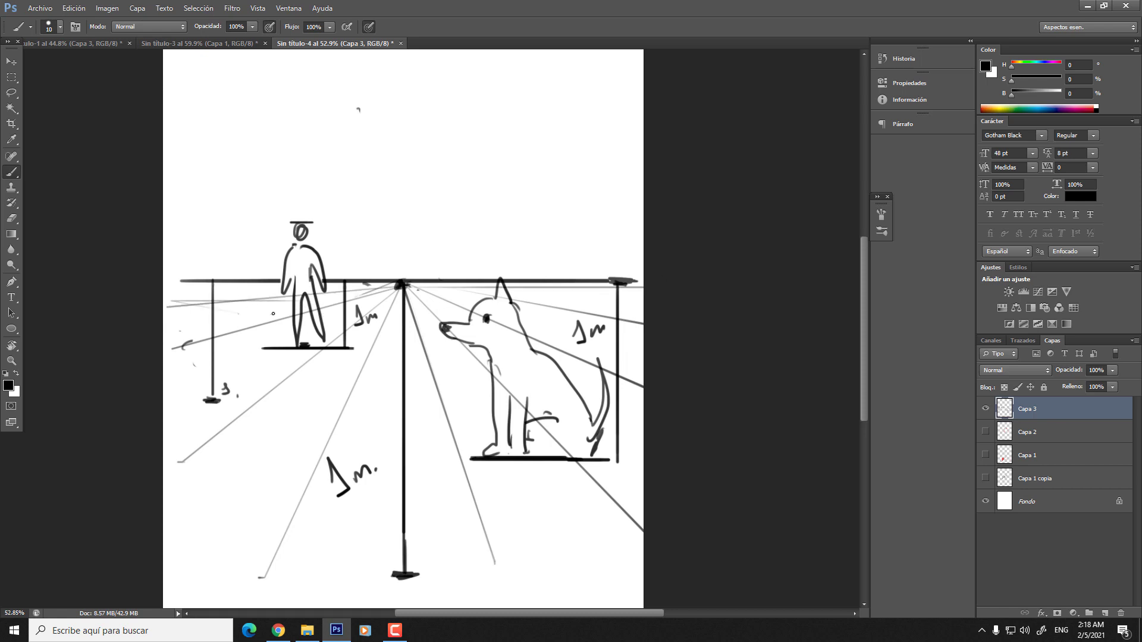
{"action": "left_click_drag", "start_coordinate": [178, 305], "coordinate": [667, 295]}
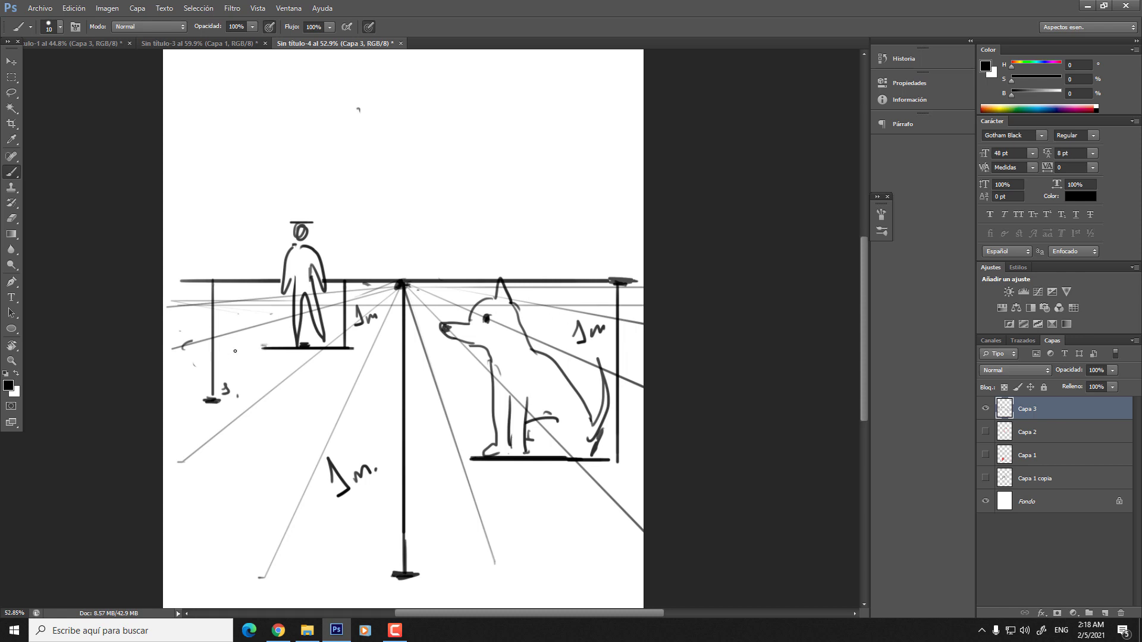
{"action": "left_click_drag", "start_coordinate": [215, 351], "coordinate": [687, 327]}
{"action": "left_click_drag", "start_coordinate": [176, 425], "coordinate": [715, 364]}
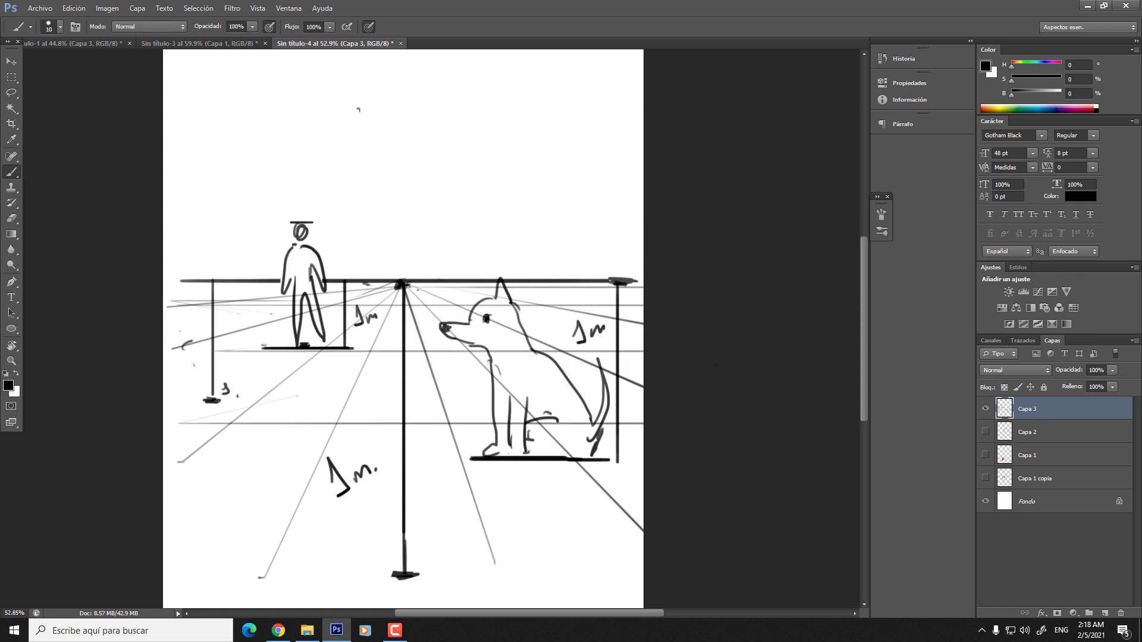
{"action": "left_click_drag", "start_coordinate": [170, 512], "coordinate": [340, 446]}
{"action": "mouse_move", "coordinate": [165, 515]}
{"action": "left_mouse_down"}
{"action": "mouse_move", "coordinate": [257, 507]}
{"action": "mouse_move", "coordinate": [718, 450]}
{"action": "left_mouse_up"}
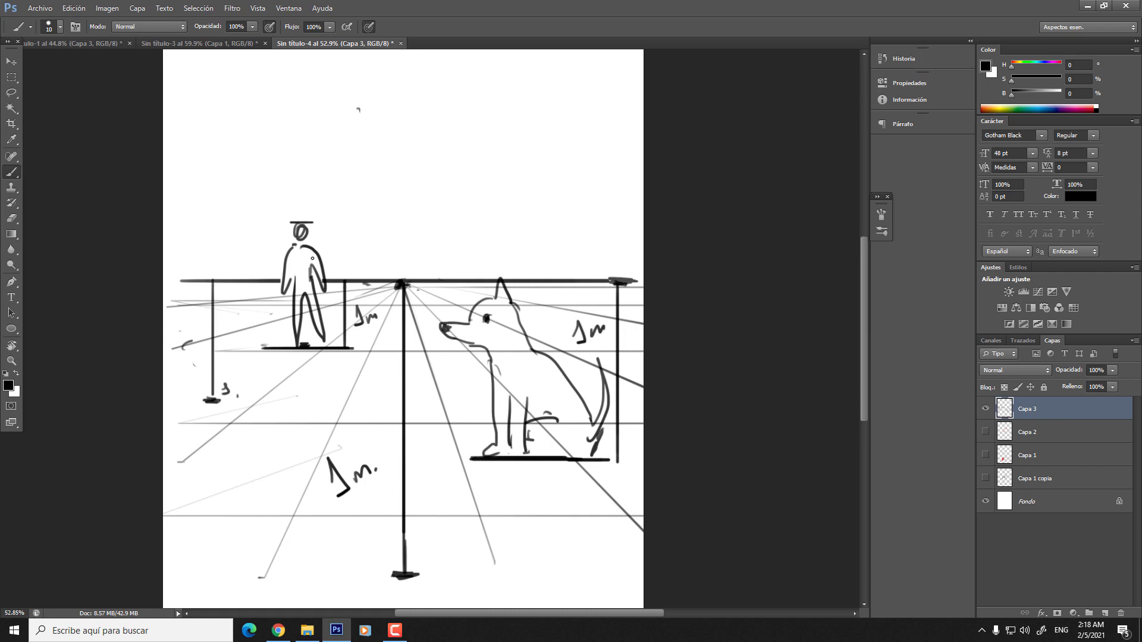
- Thicken the leftmost 1 m vertical line and its base mark into a solid post with a smaller brush
{"action": "scroll", "coordinate": [333, 346], "scroll_direction": "down", "scroll_amount": 2}
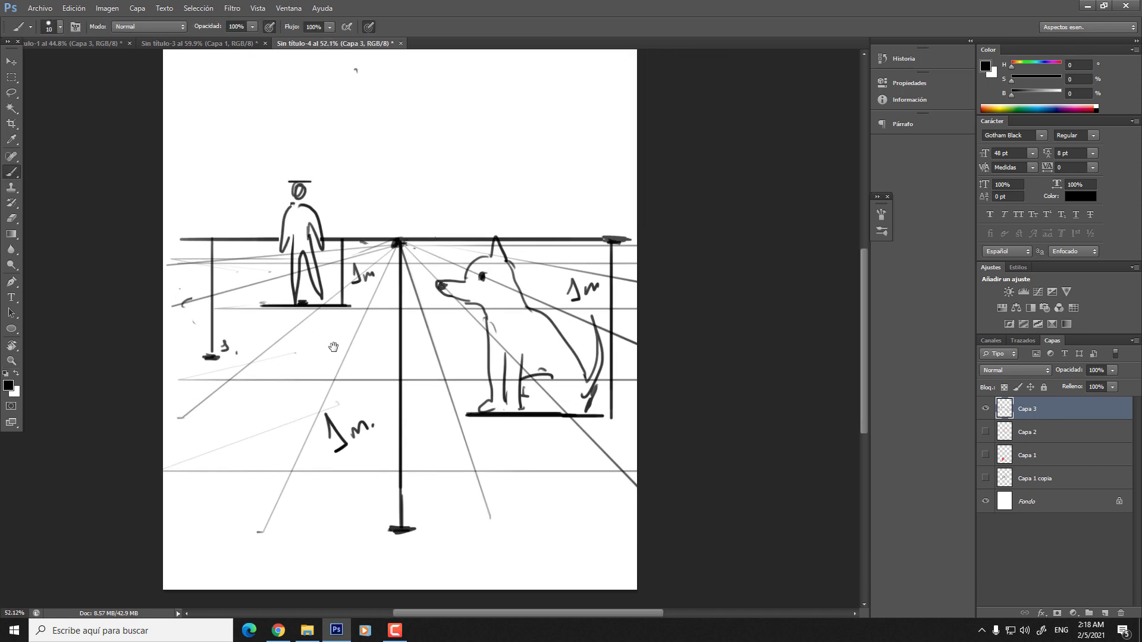
{"action": "scroll", "coordinate": [333, 347], "scroll_direction": "up", "scroll_amount": 3}
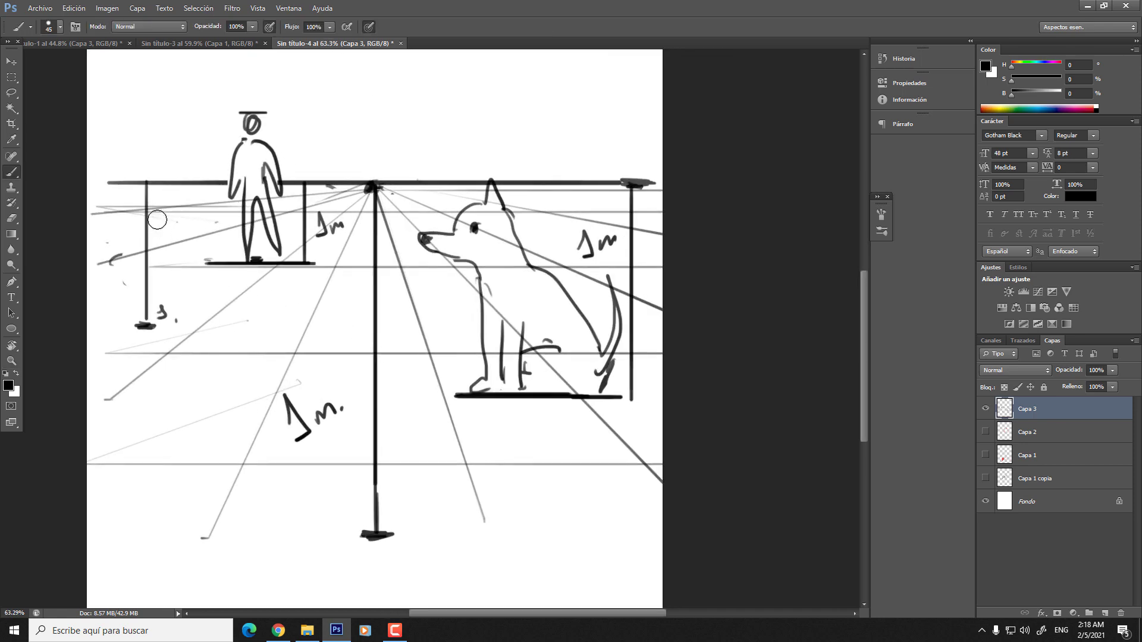
{"action": "left_click_drag", "start_coordinate": [148, 184], "coordinate": [147, 331]}
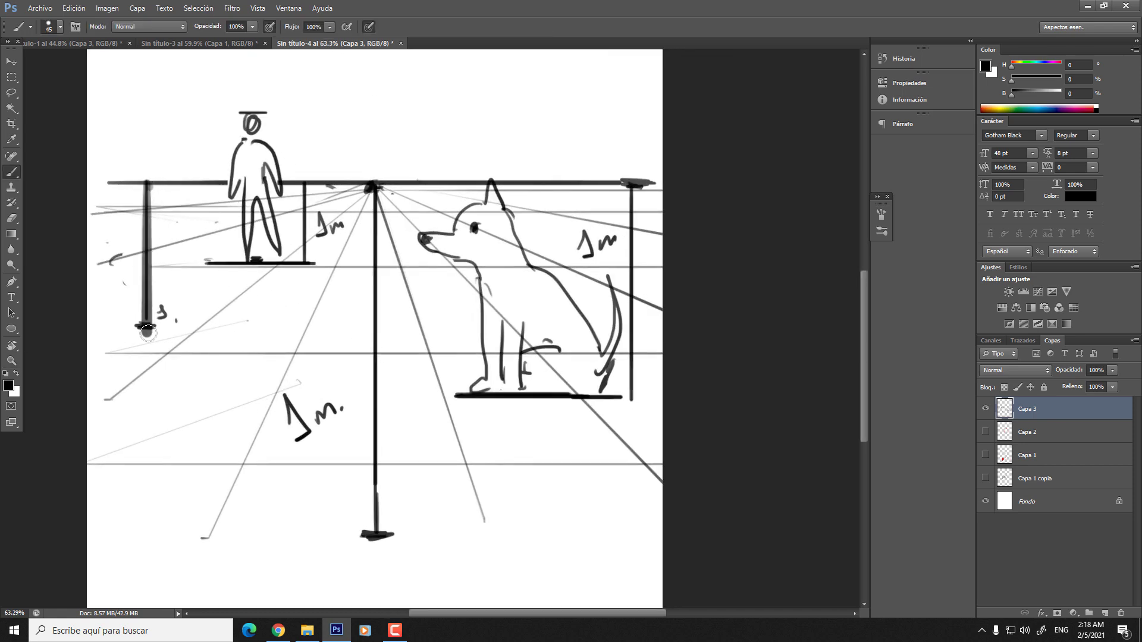
{"action": "key", "text": "ctrl+z"}
{"action": "key", "text": "bracketleft"}
{"action": "mouse_move", "coordinate": [144, 184]}
{"action": "left_mouse_down"}
{"action": "mouse_move", "coordinate": [145, 321]}
{"action": "mouse_move", "coordinate": [146, 183]}
{"action": "left_mouse_up"}
{"action": "left_click_drag", "start_coordinate": [133, 326], "coordinate": [145, 327]}
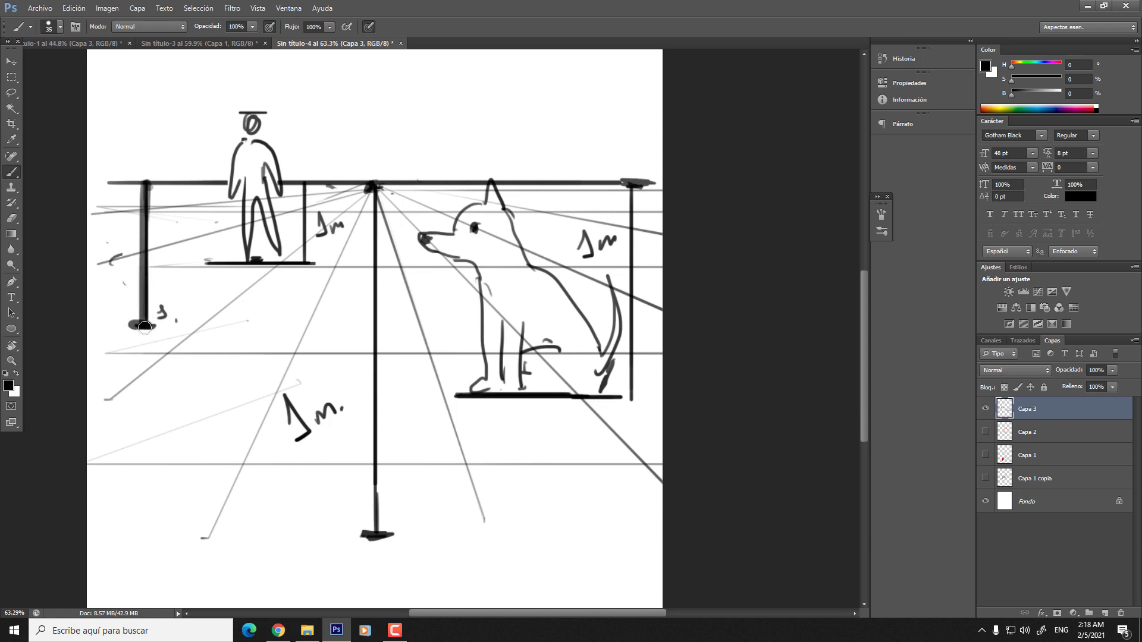
- Thicken the central 1 m vertical line into a post and trim its ends with the Eraser
{"action": "left_click_drag", "start_coordinate": [368, 539], "coordinate": [379, 531]}
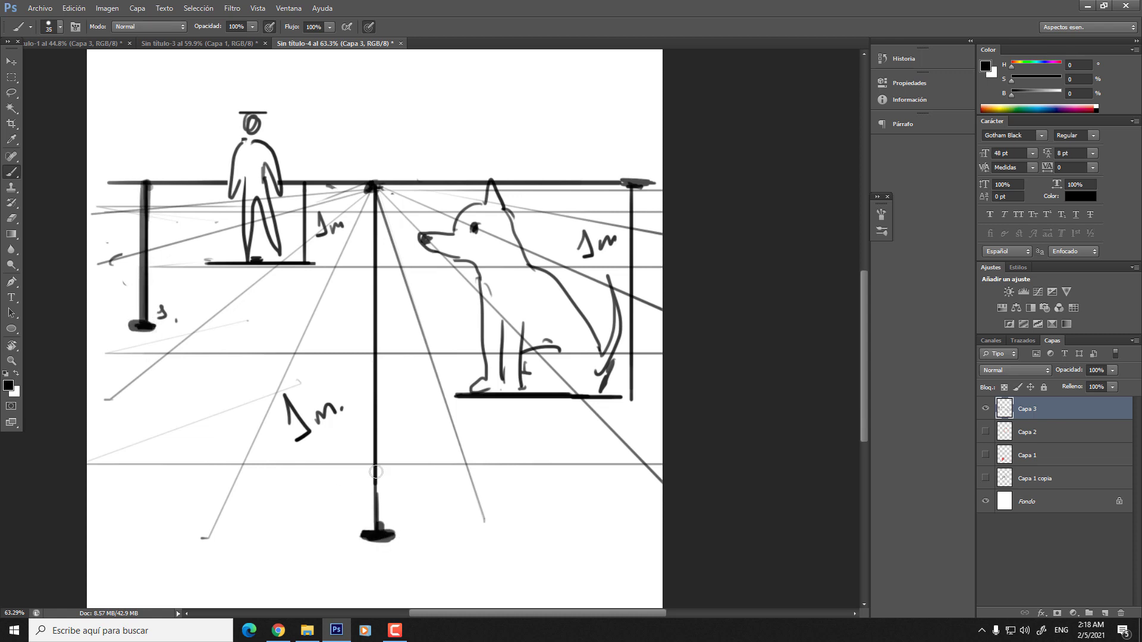
{"action": "left_click_drag", "start_coordinate": [376, 472], "coordinate": [380, 173]}
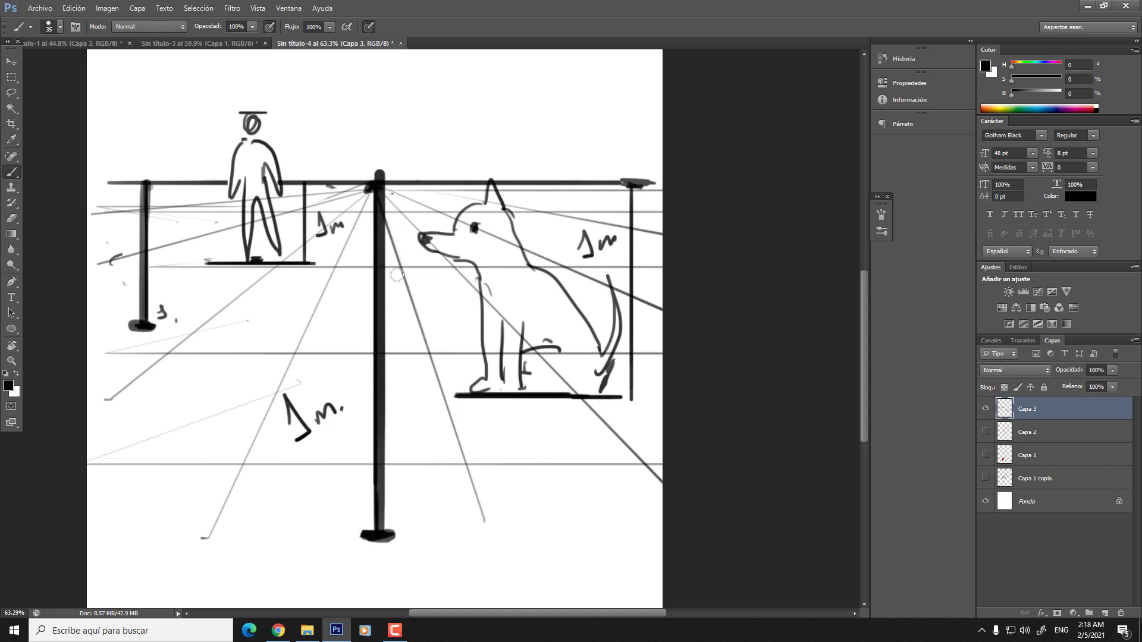
{"action": "key", "text": "e"}
{"action": "left_click", "coordinate": [383, 155]}
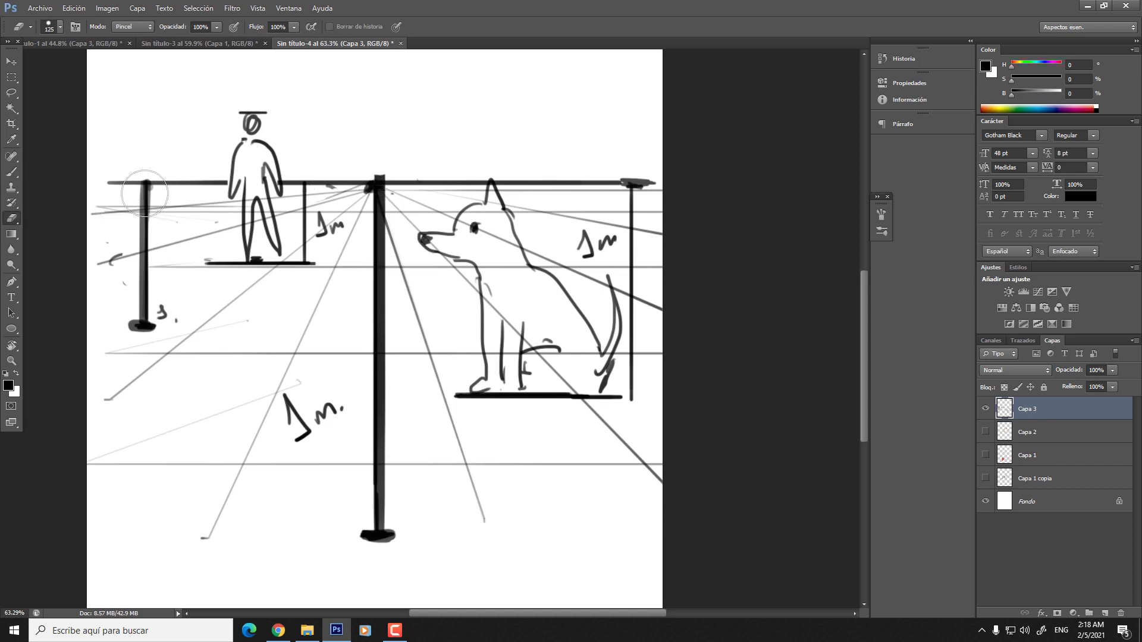
{"action": "key", "text": "bracketleft"}
{"action": "key", "text": "bracketleft"}
{"action": "key", "text": "bracketleft"}
{"action": "key", "text": "bracketleft"}
{"action": "key", "text": "bracketleft"}
{"action": "key", "text": "bracketleft"}
{"action": "key", "text": "bracketleft"}
{"action": "left_click", "coordinate": [383, 541]}
- Draw an arrow pointing at the leftmost post's base and redraw the central post's base mark
{"action": "key", "text": "b"}
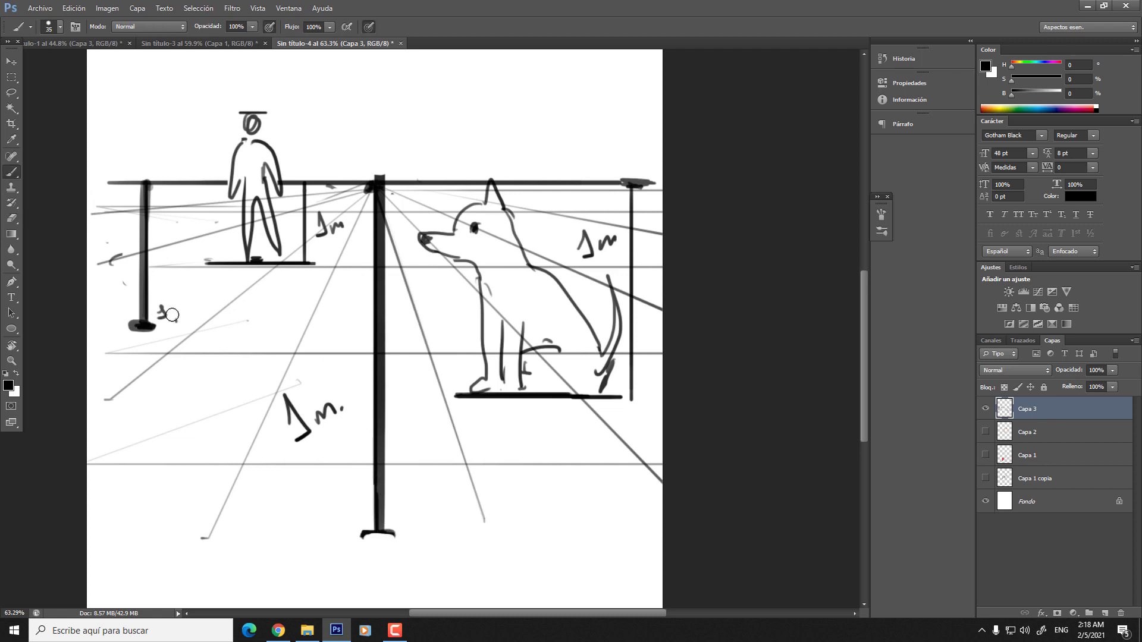
{"action": "key", "text": "bracketleft"}
{"action": "key", "text": "bracketleft"}
{"action": "mouse_move", "coordinate": [141, 342]}
{"action": "left_mouse_down"}
{"action": "mouse_move", "coordinate": [87, 379]}
{"action": "mouse_move", "coordinate": [142, 339]}
{"action": "mouse_move", "coordinate": [135, 359]}
{"action": "left_mouse_up"}
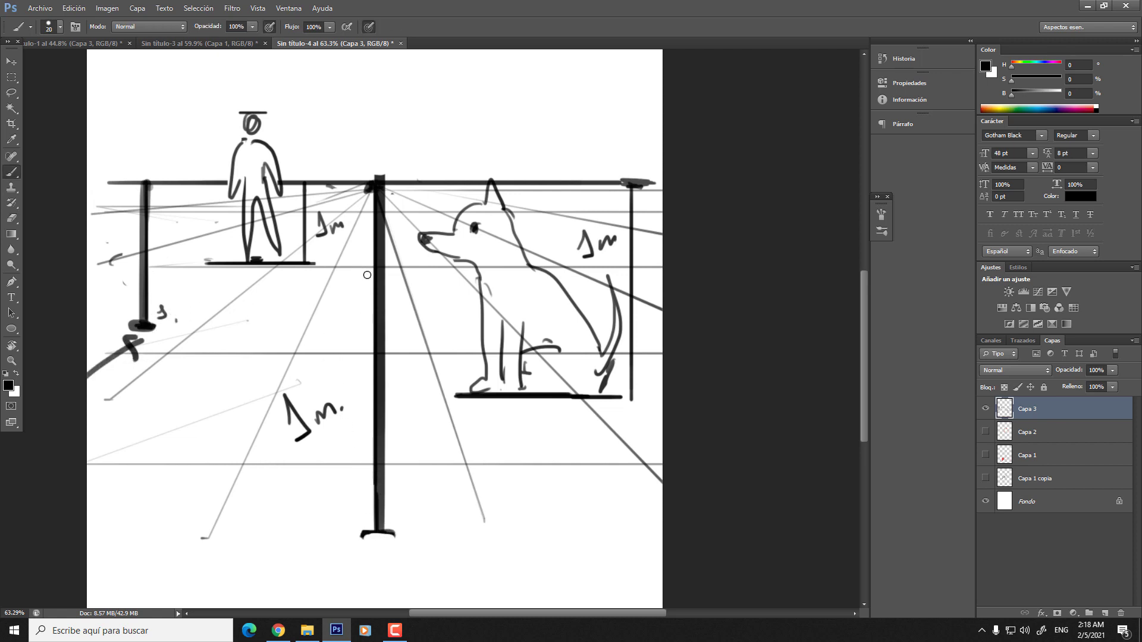
{"action": "left_click_drag", "start_coordinate": [342, 532], "coordinate": [398, 539]}
- Thicken the 1 m vertical line beside the person with a thin brush
{"action": "key", "text": "bracketright"}
{"action": "left_click_drag", "start_coordinate": [298, 181], "coordinate": [302, 264]}
{"action": "key", "text": "ctrl+z"}
{"action": "key", "text": "bracketleft"}
{"action": "key", "text": "bracketleft"}
{"action": "left_click_drag", "start_coordinate": [305, 181], "coordinate": [302, 263]}
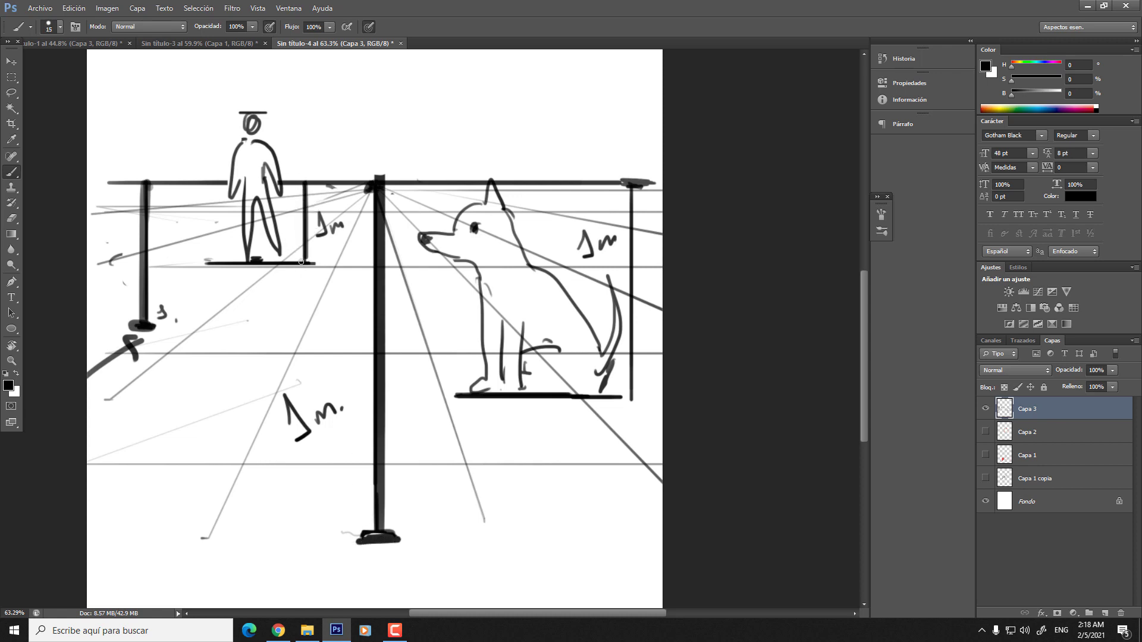
- Extend the person's ground line and add a vertical line from the horizon to head height labelled "2m"
{"action": "key", "text": "bracketleft"}
{"action": "left_click_drag", "start_coordinate": [209, 259], "coordinate": [333, 259]}
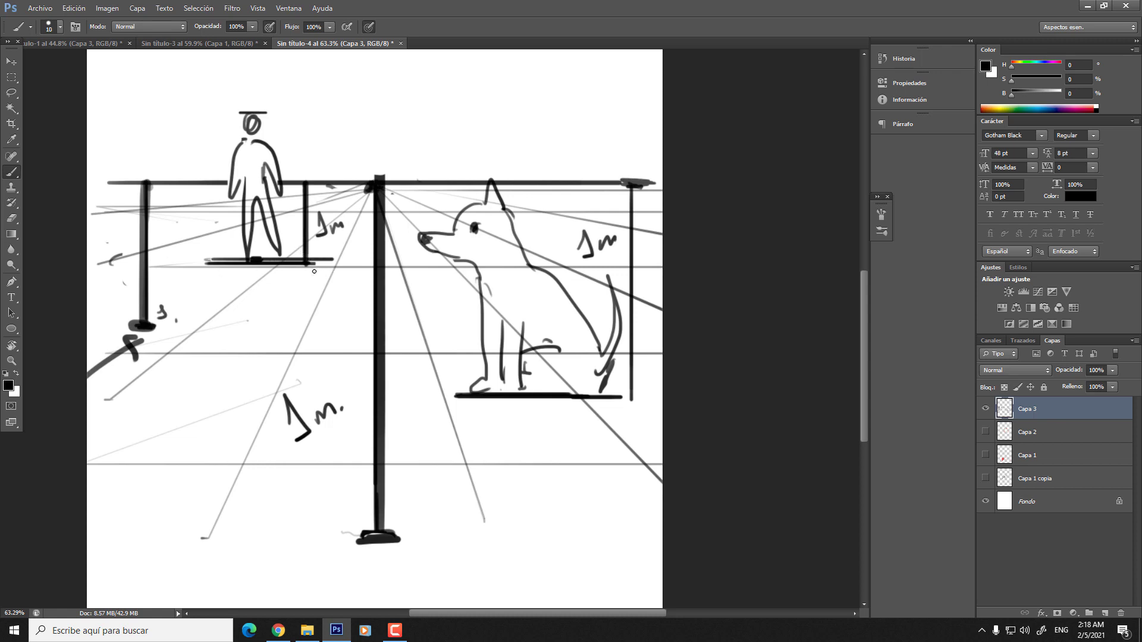
{"action": "key", "text": "ctrl+z"}
{"action": "mouse_move", "coordinate": [209, 264]}
{"action": "left_mouse_down"}
{"action": "mouse_move", "coordinate": [331, 264]}
{"action": "mouse_move", "coordinate": [281, 258]}
{"action": "mouse_move", "coordinate": [291, 251]}
{"action": "left_mouse_up"}
{"action": "mouse_move", "coordinate": [320, 179]}
{"action": "left_mouse_down"}
{"action": "mouse_move", "coordinate": [306, 192]}
{"action": "mouse_move", "coordinate": [305, 112]}
{"action": "mouse_move", "coordinate": [343, 144]}
{"action": "mouse_move", "coordinate": [375, 138]}
{"action": "left_mouse_up"}
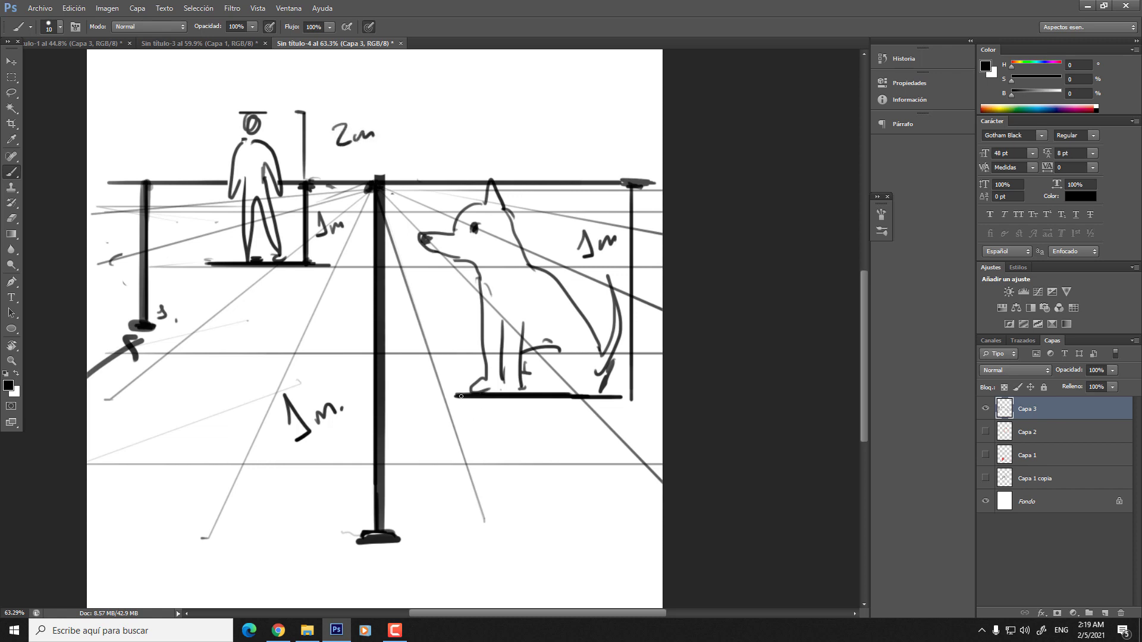
- Extend the dog's ground line past its 1 m vertical line and darken the back edge of its ear
{"action": "left_click_drag", "start_coordinate": [461, 396], "coordinate": [644, 397]}
{"action": "left_click_drag", "start_coordinate": [492, 179], "coordinate": [507, 213]}
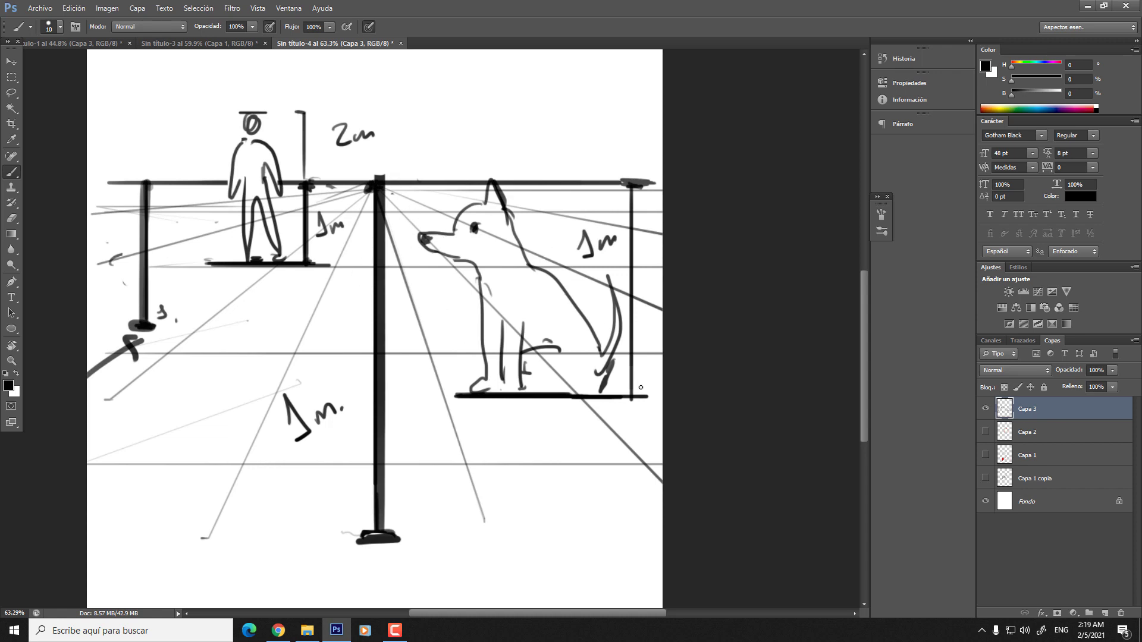
- Thicken the 1 m vertical line behind the dog into a solid post from the horizon to the ground line
{"action": "mouse_move", "coordinate": [636, 398]}
{"action": "left_mouse_down"}
{"action": "mouse_move", "coordinate": [618, 399]}
{"action": "mouse_move", "coordinate": [633, 397]}
{"action": "mouse_move", "coordinate": [633, 178]}
{"action": "left_mouse_up"}
{"action": "key", "text": "ctrl+z"}
{"action": "left_click", "coordinate": [622, 397], "text": "shift"}
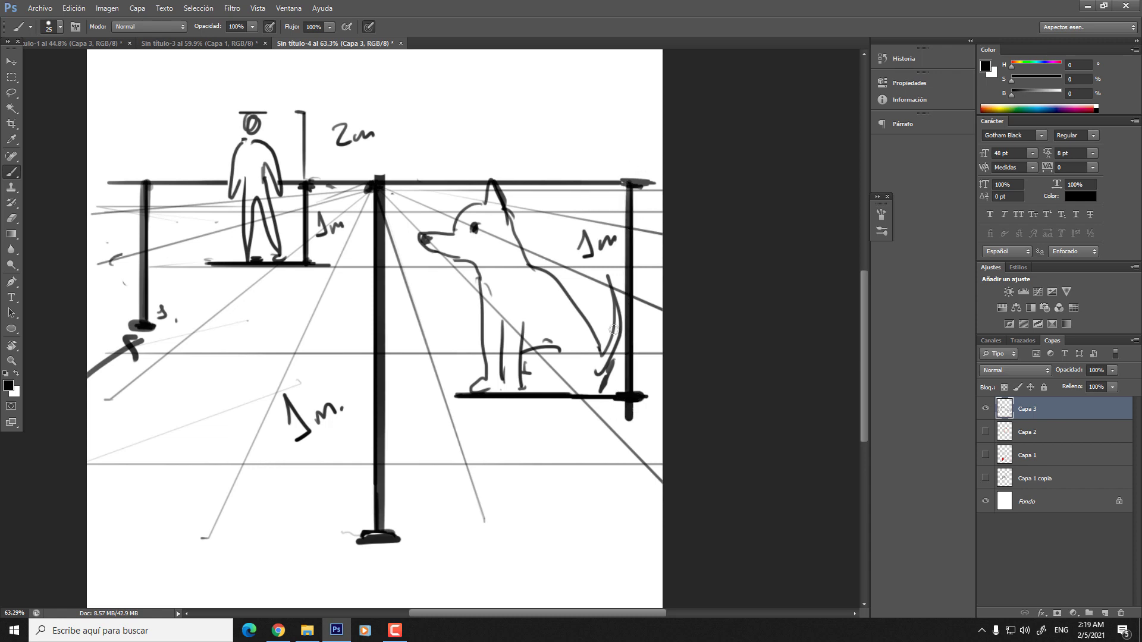
{"action": "key", "text": "ctrl+z"}
{"action": "left_click", "coordinate": [630, 183]}
{"action": "left_click", "coordinate": [623, 393], "text": "shift"}
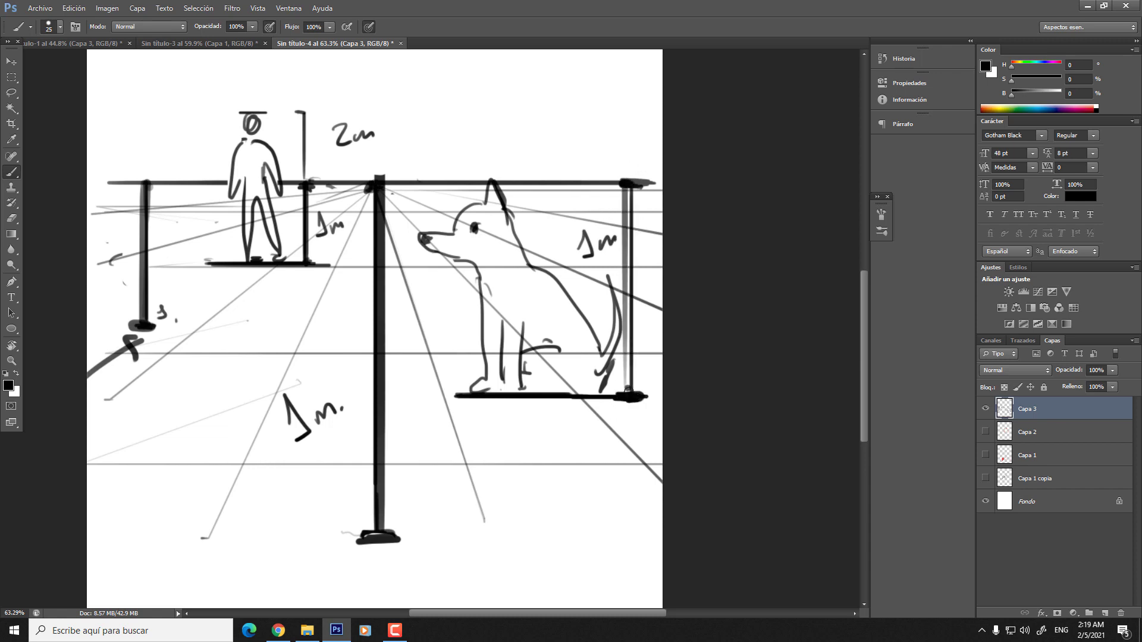
{"action": "left_click_drag", "start_coordinate": [625, 390], "coordinate": [629, 186]}
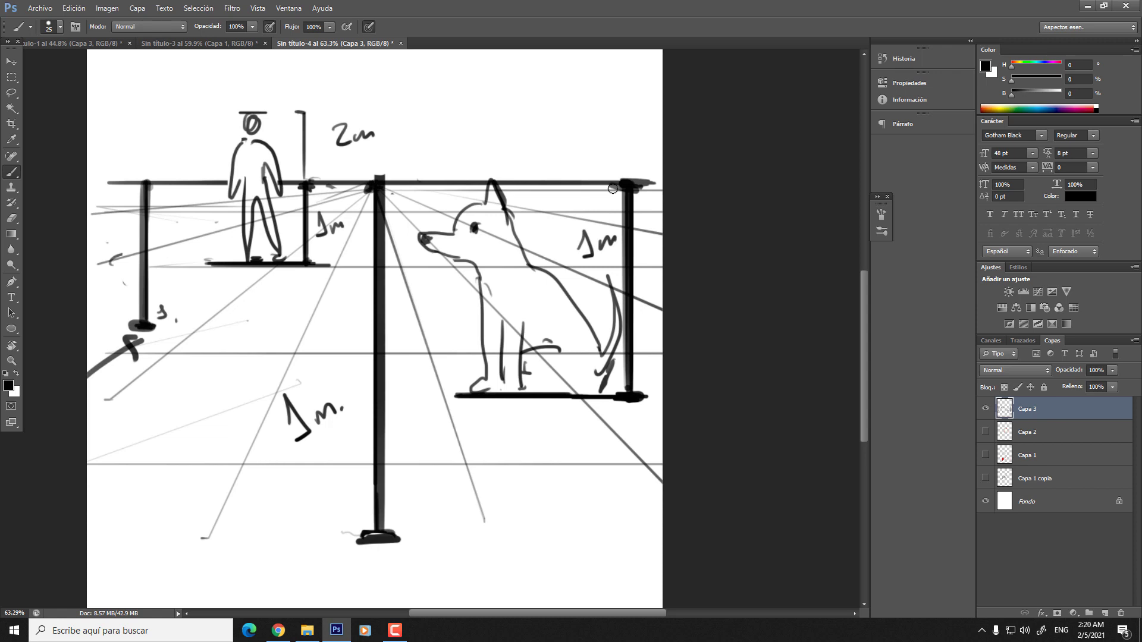
{"action": "key", "text": "z"}
{"action": "mouse_move", "coordinate": [514, 364]}
{"action": "left_mouse_down"}
{"action": "mouse_move", "coordinate": [333, 345]}
{"action": "mouse_move", "coordinate": [394, 331]}
{"action": "mouse_move", "coordinate": [357, 331]}
{"action": "left_mouse_up"}
{"action": "key", "text": "e"}
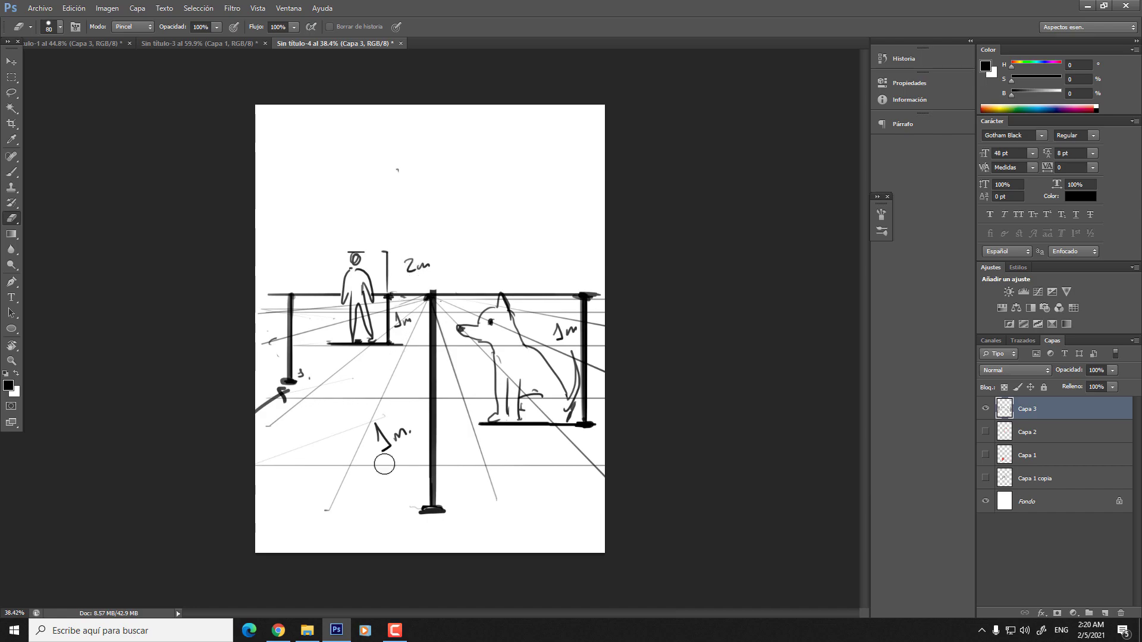
- Switch to Chrome and search Google for "perspective imgur" in a new tab
{"action": "left_click", "coordinate": [283, 633]}
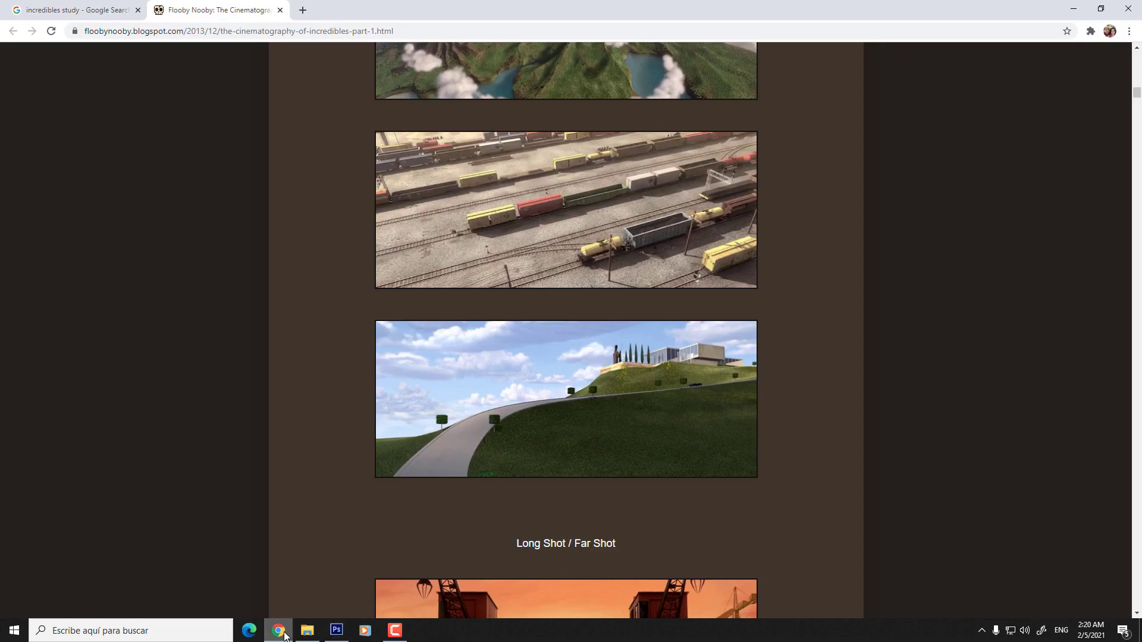
{"action": "key", "text": "ctrl+t"}
{"action": "type", "text": "p"}
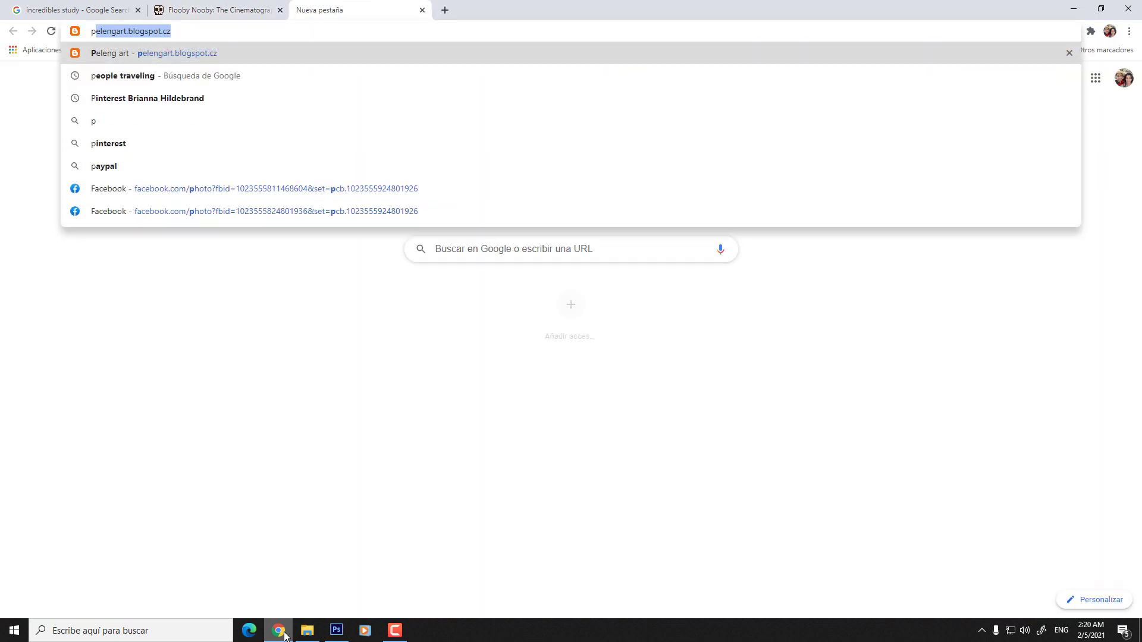
{"action": "type", "text": "erspective i"}
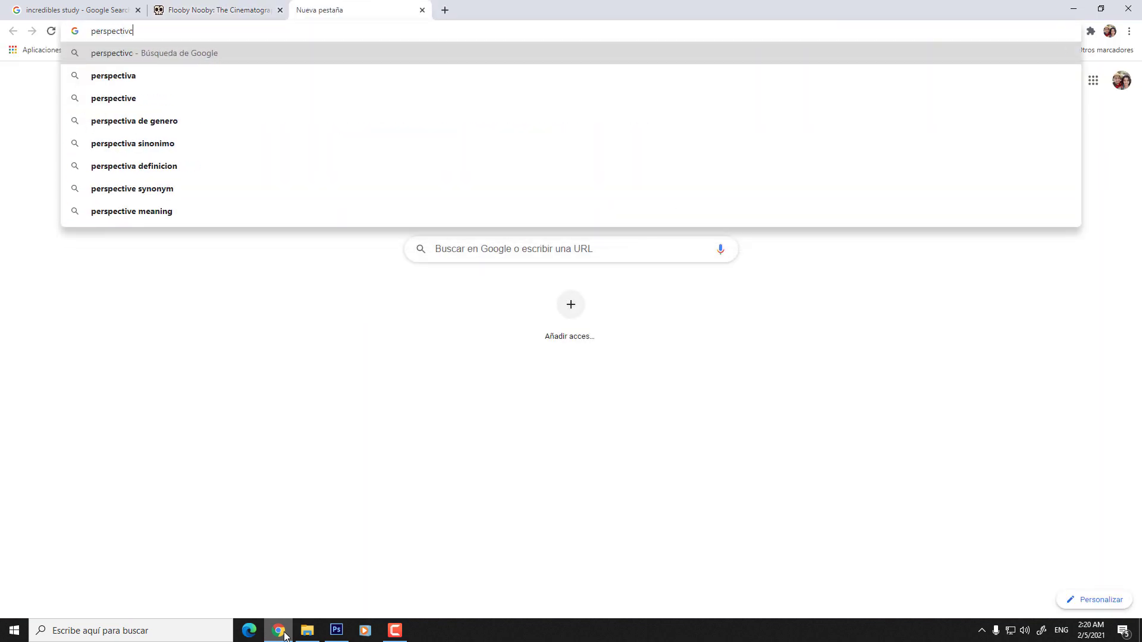
{"action": "type", "text": "mgur"}
{"action": "key", "text": "Return"}
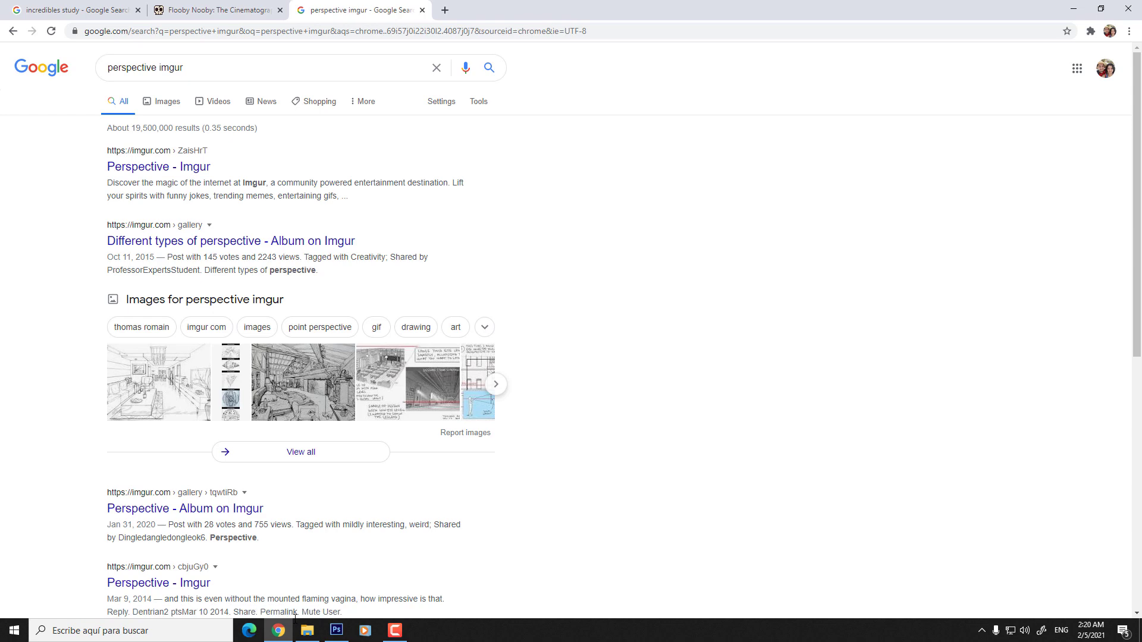
- Open the eye-level sketch in the image results and go to its Imgur album of tips for keeping things in perspective
{"action": "left_click", "coordinate": [402, 388]}
{"action": "left_click", "coordinate": [84, 212]}
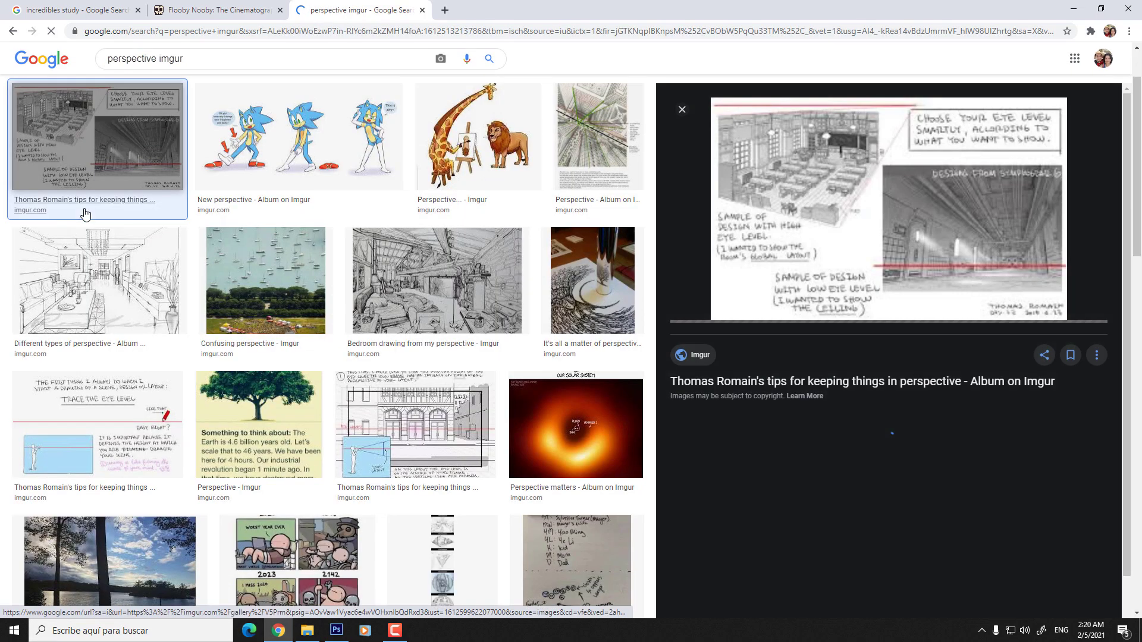
- Open the Imgur album of tips for keeping things in perspective from the image results, closing the result preview
{"action": "left_click", "coordinate": [83, 211]}
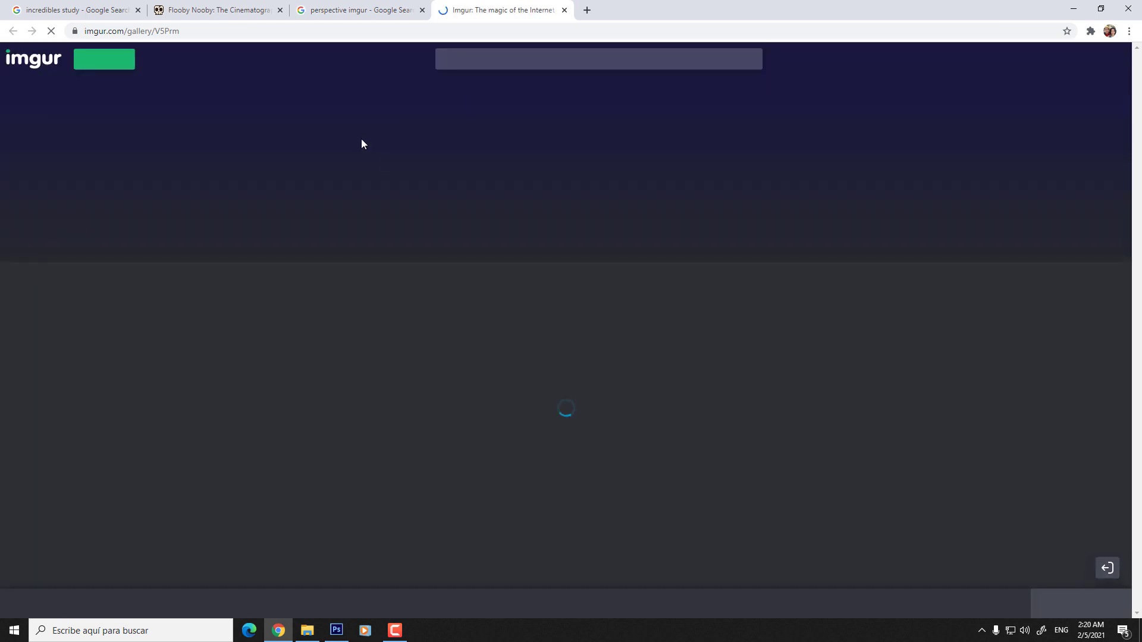
{"action": "left_click", "coordinate": [356, 10]}
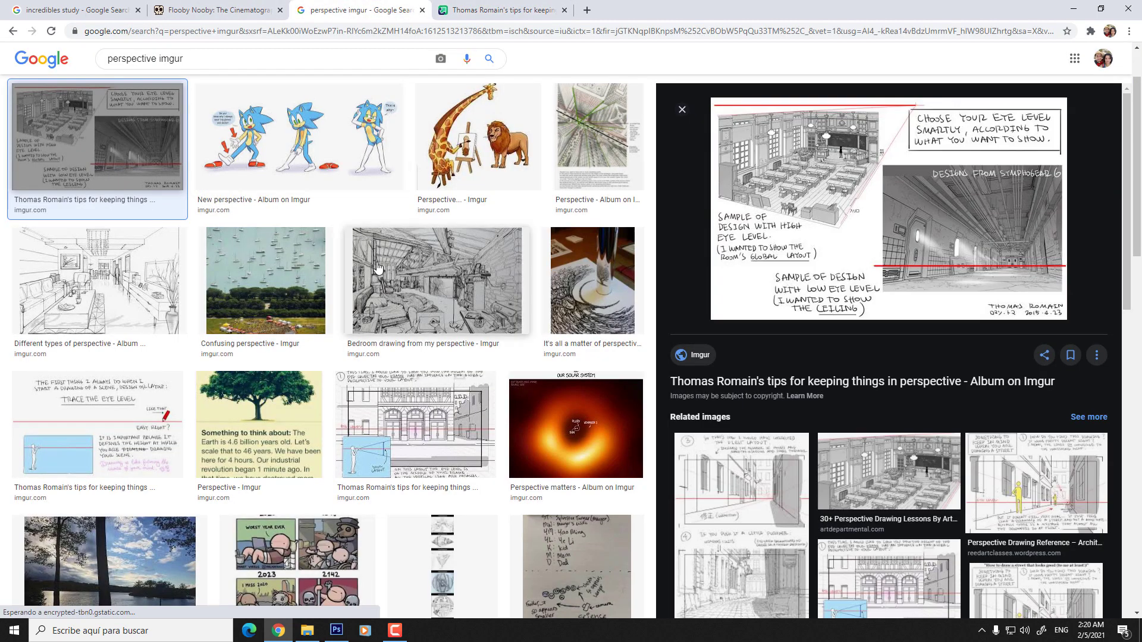
{"action": "scroll", "coordinate": [248, 153], "scroll_direction": "up", "scroll_amount": 2}
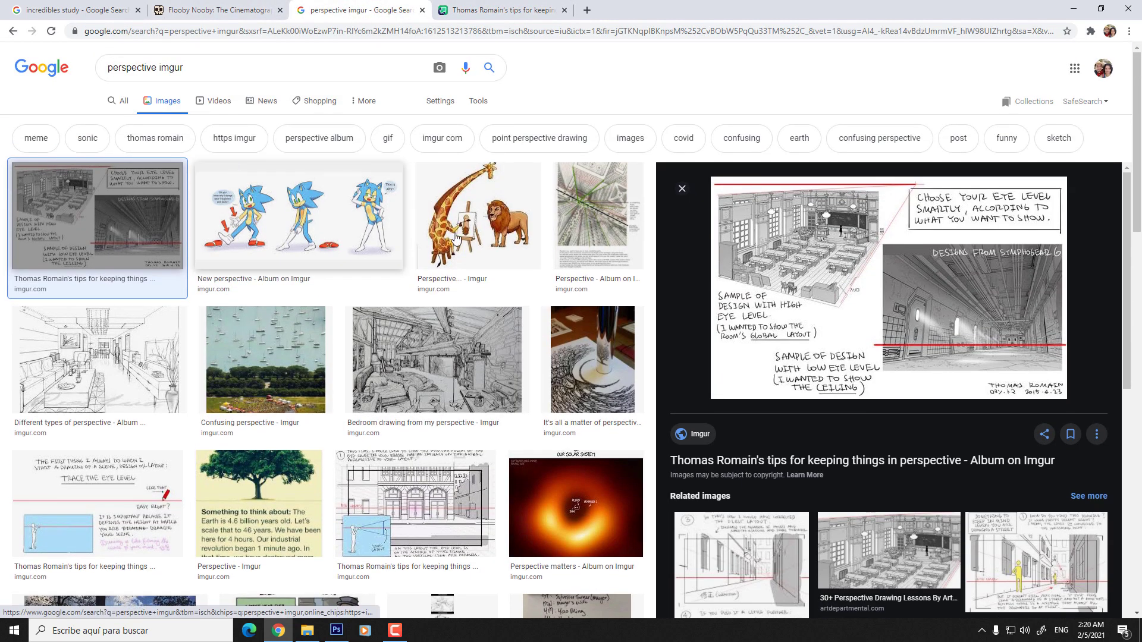
{"action": "left_click", "coordinate": [157, 71]}
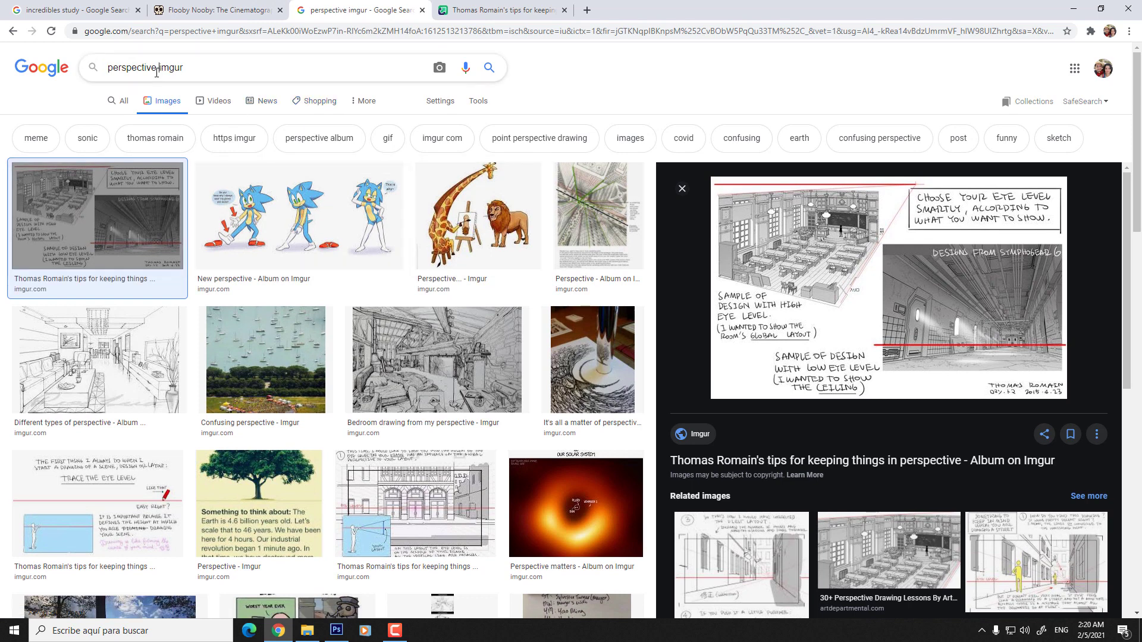
{"action": "double_click", "coordinate": [126, 68]}
{"action": "left_click_drag", "start_coordinate": [157, 68], "coordinate": [171, 67]}
{"action": "left_click", "coordinate": [96, 259]}
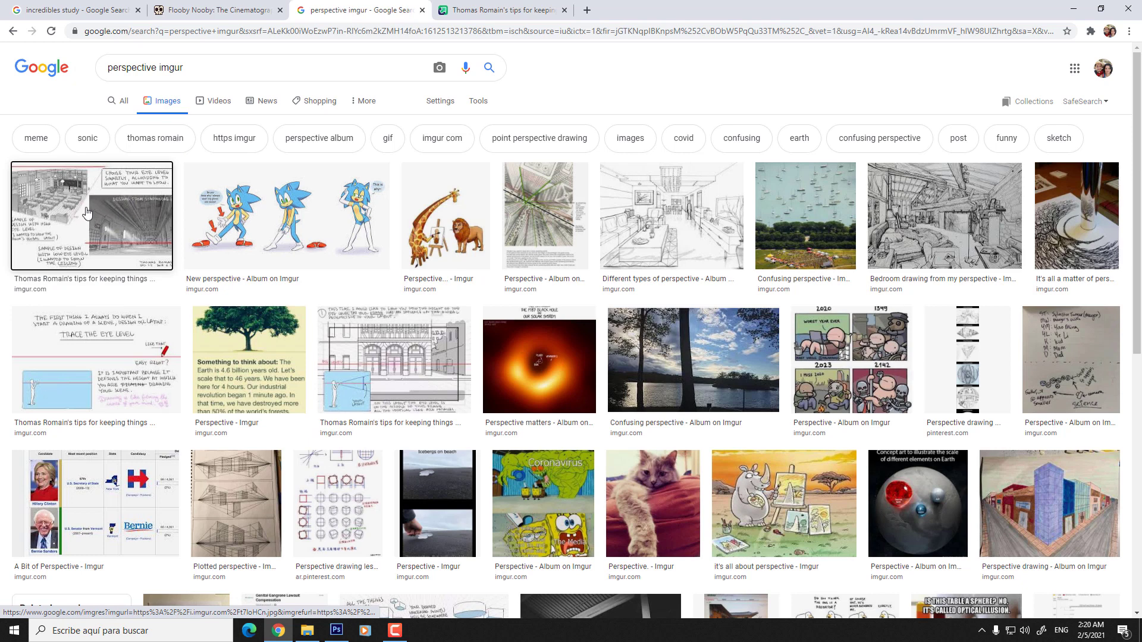
{"action": "left_click", "coordinate": [458, 10]}
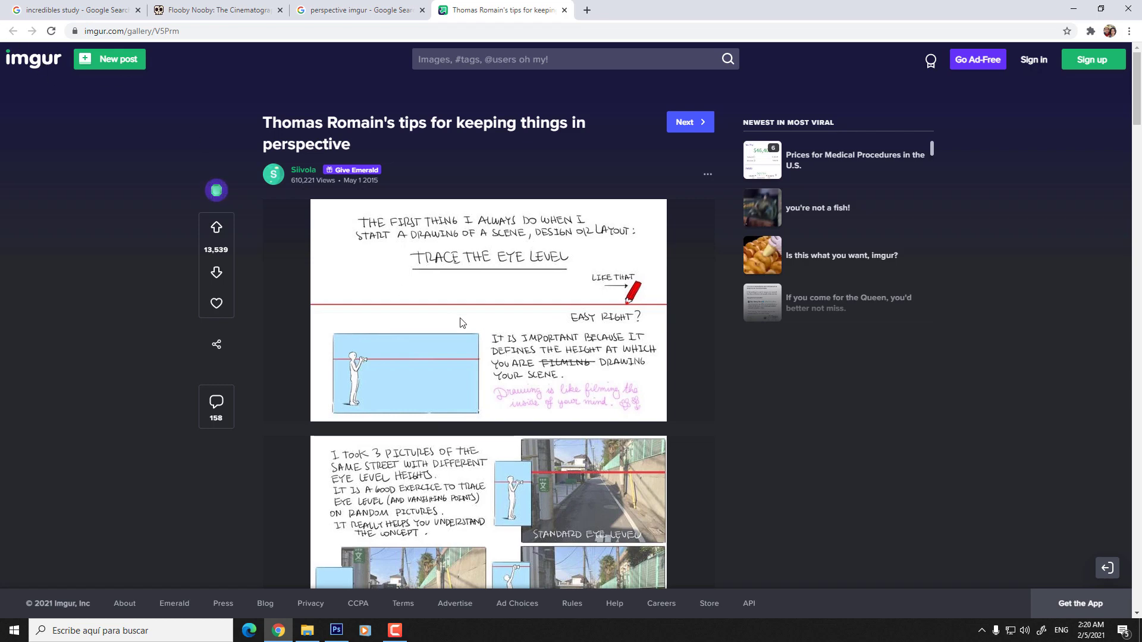
- Review the album's drawings on eye level, including how looking up or down makes vertical lines converge
{"action": "scroll", "coordinate": [458, 326], "scroll_direction": "down", "scroll_amount": 5}
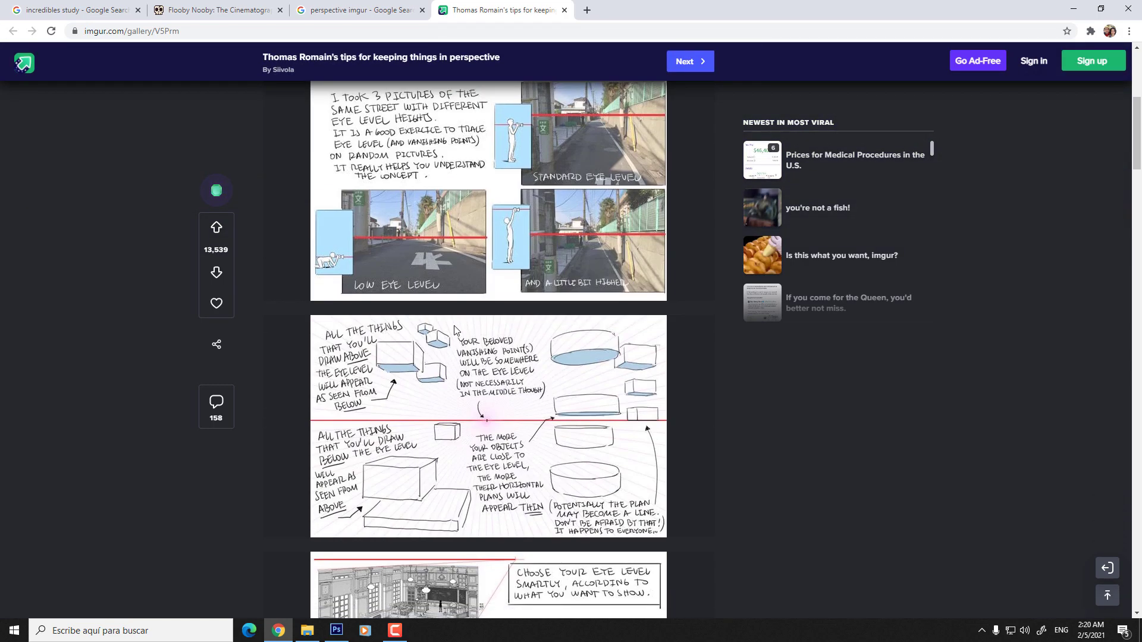
{"action": "scroll", "coordinate": [455, 329], "scroll_direction": "down", "scroll_amount": 8}
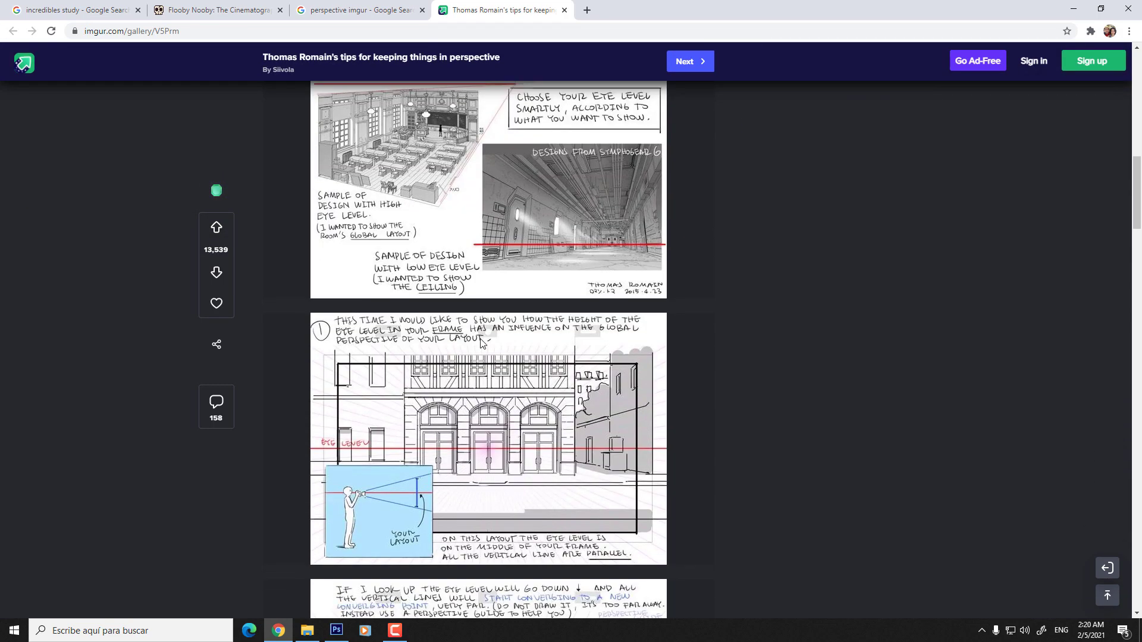
{"action": "scroll", "coordinate": [475, 348], "scroll_direction": "down", "scroll_amount": 2}
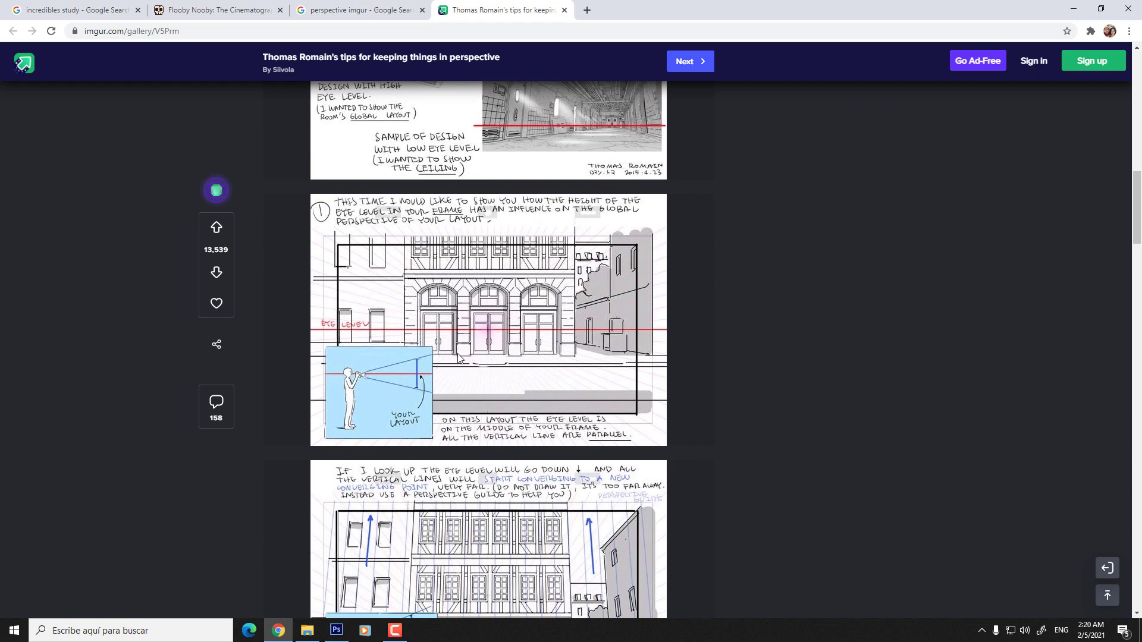
{"action": "scroll", "coordinate": [458, 357], "scroll_direction": "down", "scroll_amount": 3}
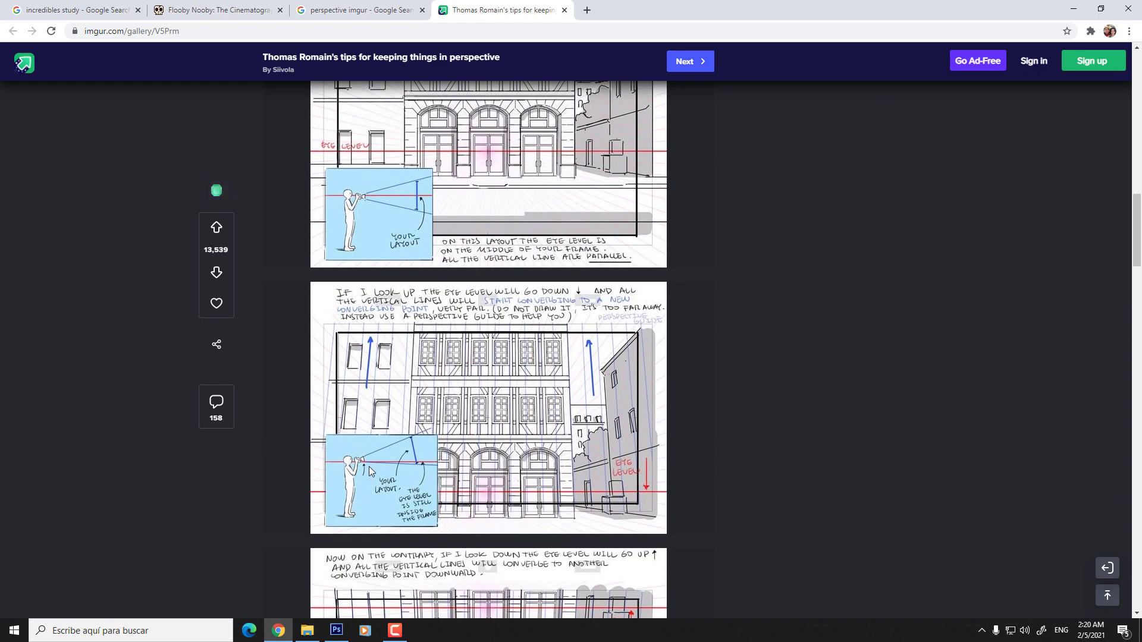
{"action": "scroll", "coordinate": [399, 455], "scroll_direction": "down", "scroll_amount": 4}
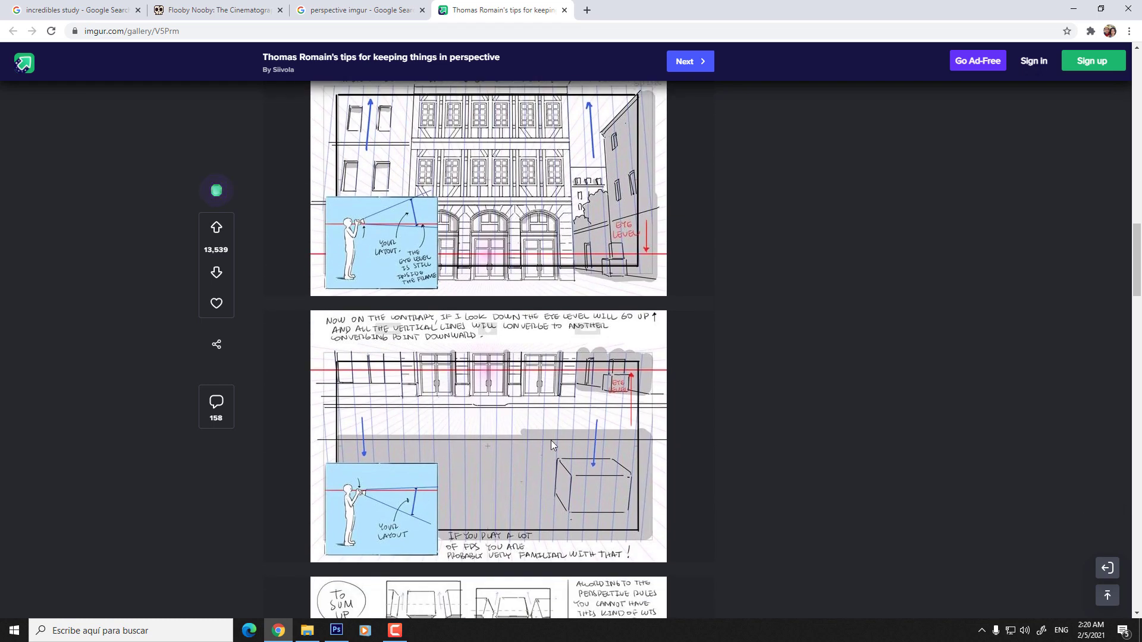
{"action": "scroll", "coordinate": [420, 303], "scroll_direction": "up", "scroll_amount": 1}
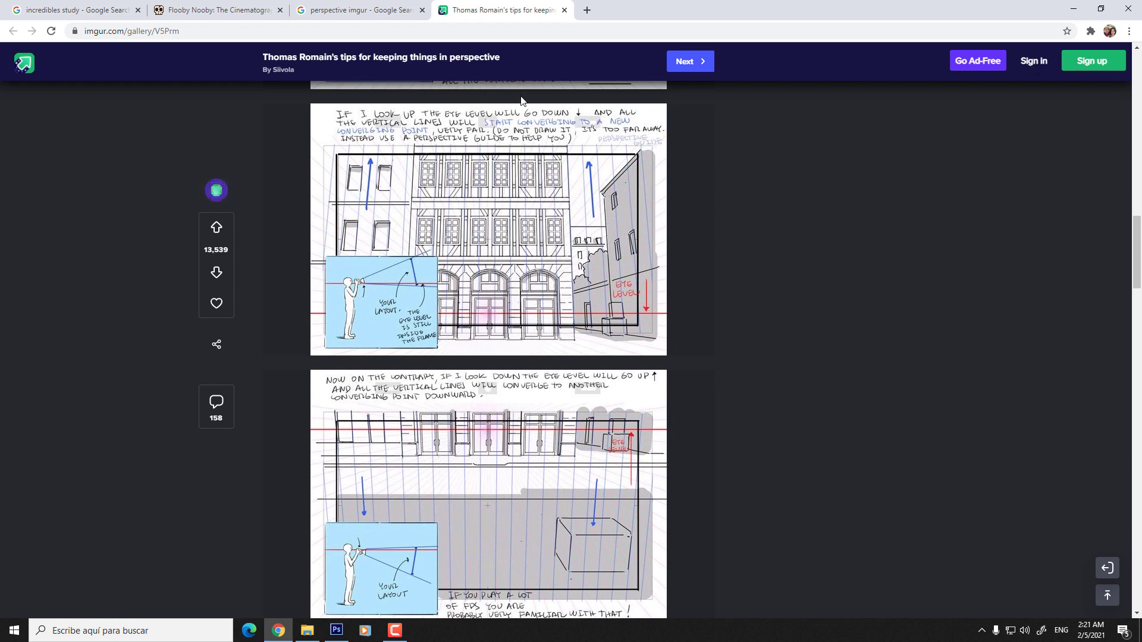
{"action": "scroll", "coordinate": [545, 248], "scroll_direction": "down", "scroll_amount": 3}
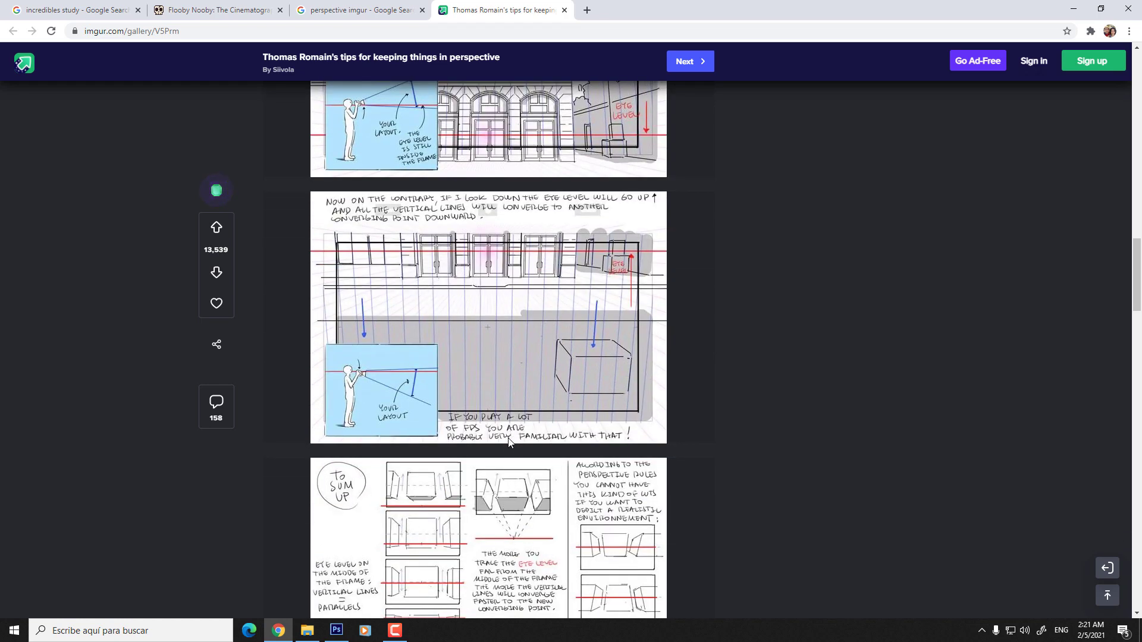
{"action": "scroll", "coordinate": [517, 443], "scroll_direction": "down", "scroll_amount": 4}
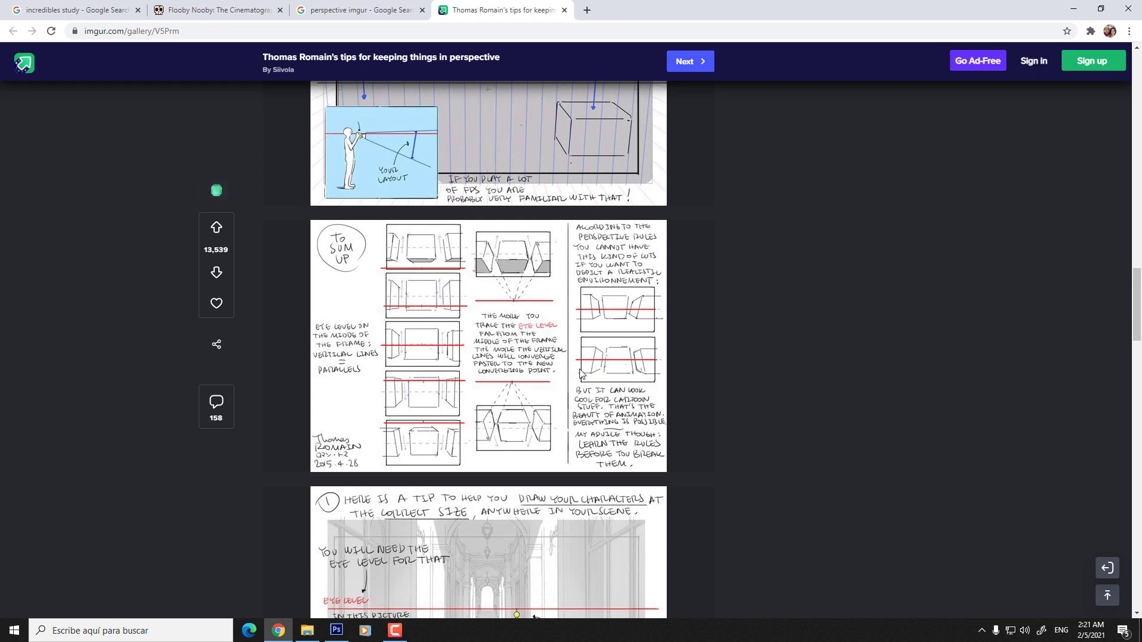
- Examine the album's examples of sizing characters against the eye level and framing scenes with different lenses
{"action": "scroll", "coordinate": [587, 374], "scroll_direction": "down", "scroll_amount": 5}
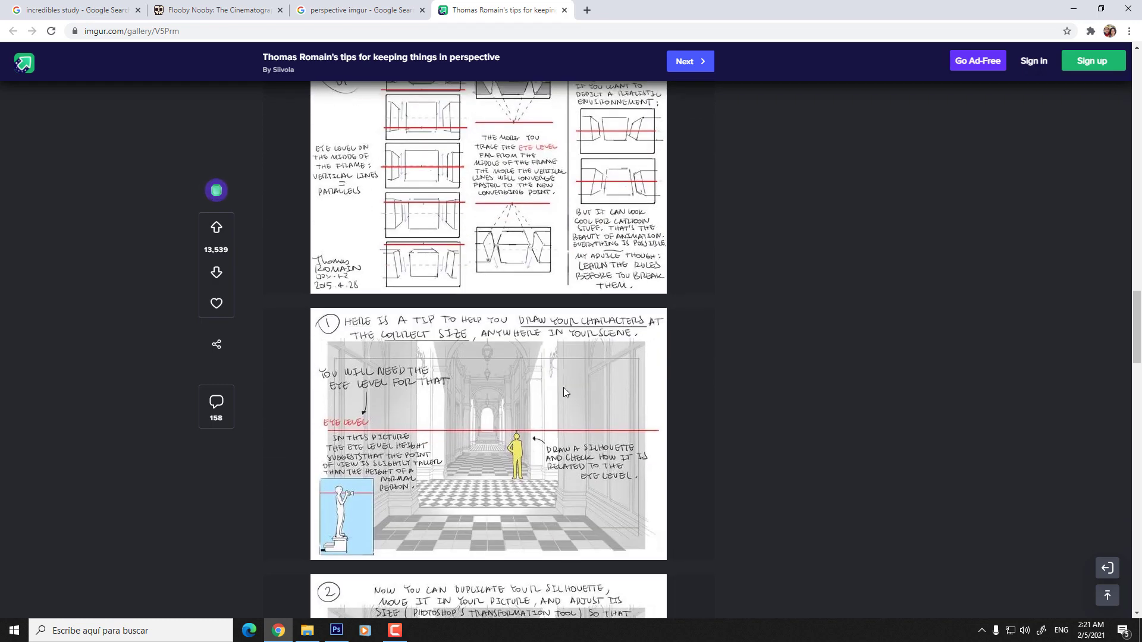
{"action": "scroll", "coordinate": [364, 355], "scroll_direction": "down", "scroll_amount": 3}
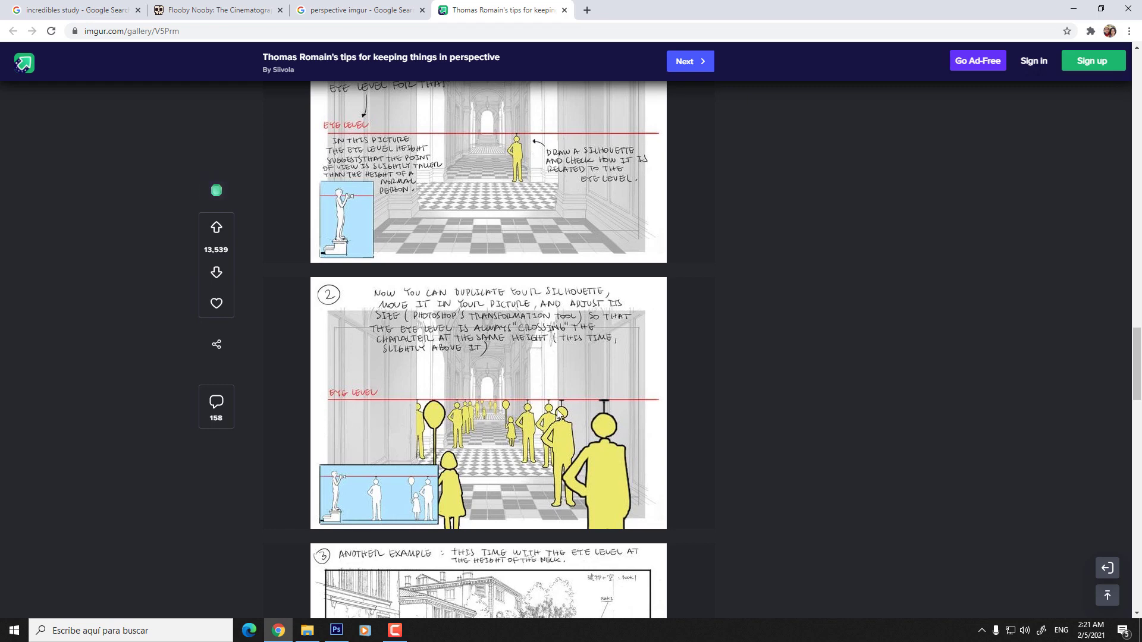
{"action": "scroll", "coordinate": [511, 415], "scroll_direction": "down", "scroll_amount": 6}
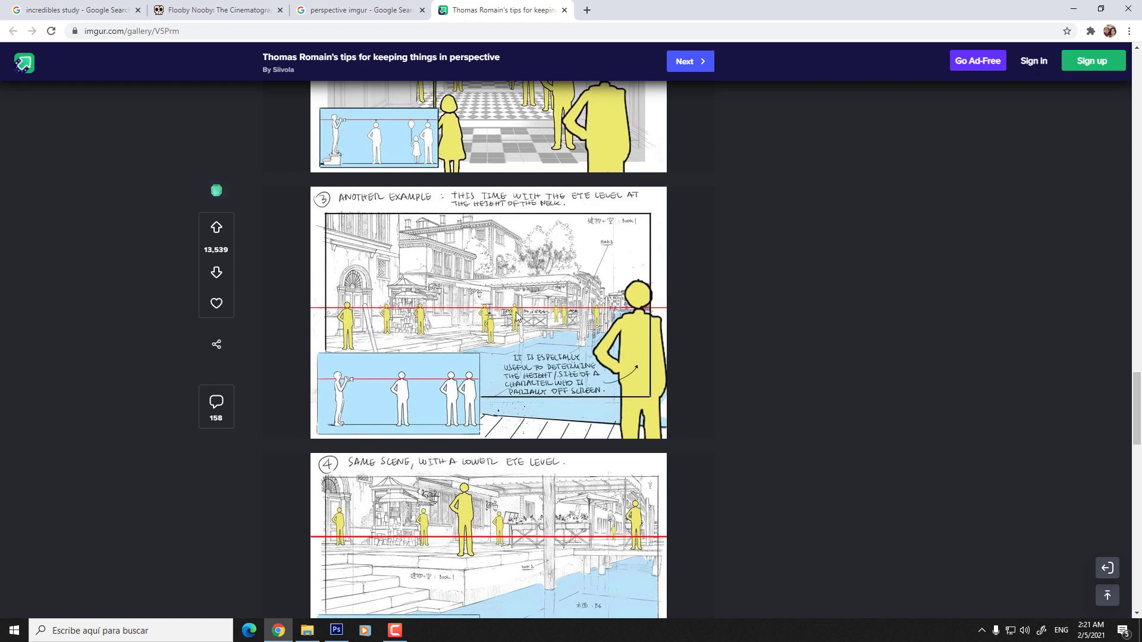
{"action": "scroll", "coordinate": [447, 459], "scroll_direction": "down", "scroll_amount": 4}
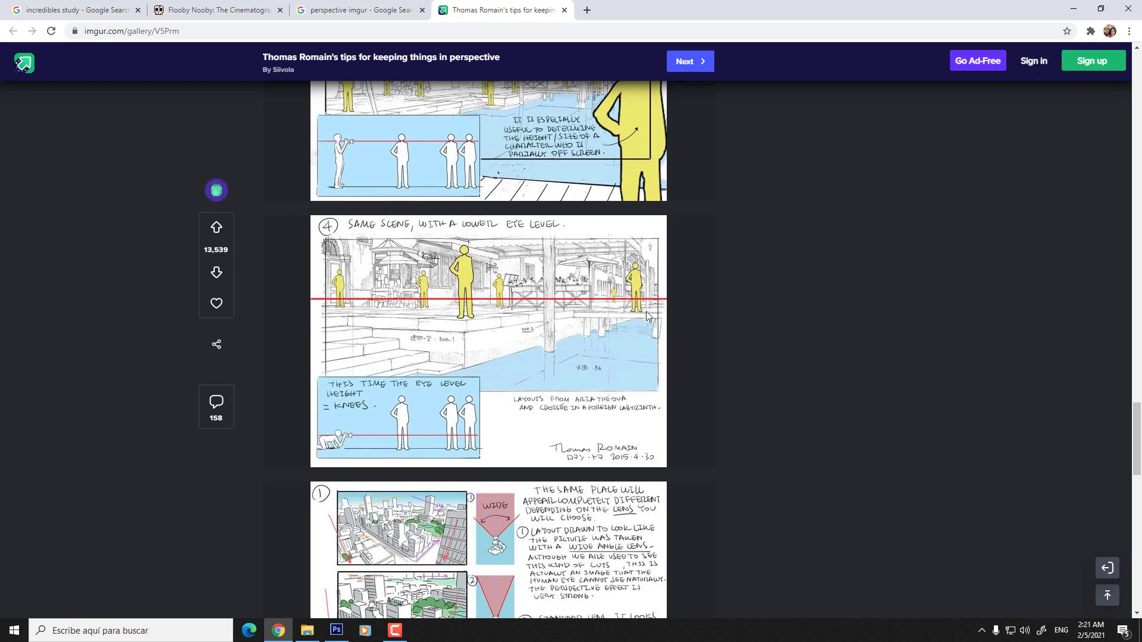
{"action": "scroll", "coordinate": [532, 322], "scroll_direction": "down", "scroll_amount": 20}
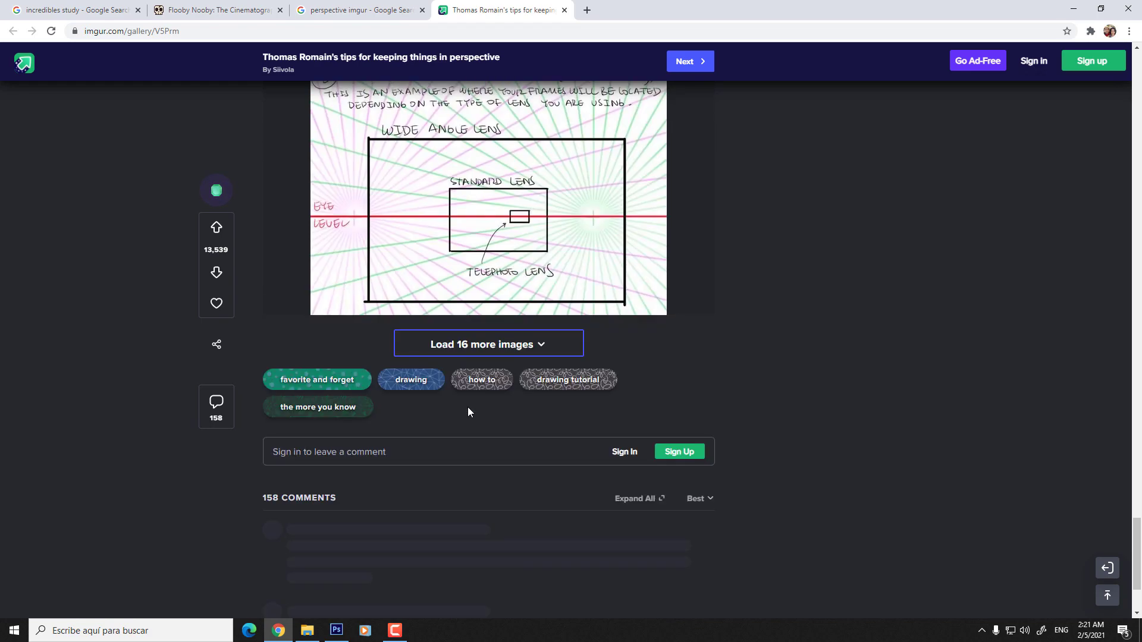
- Load the album's 16 additional images and look through the street and room layout examples
{"action": "scroll", "coordinate": [467, 407], "scroll_direction": "up", "scroll_amount": 6}
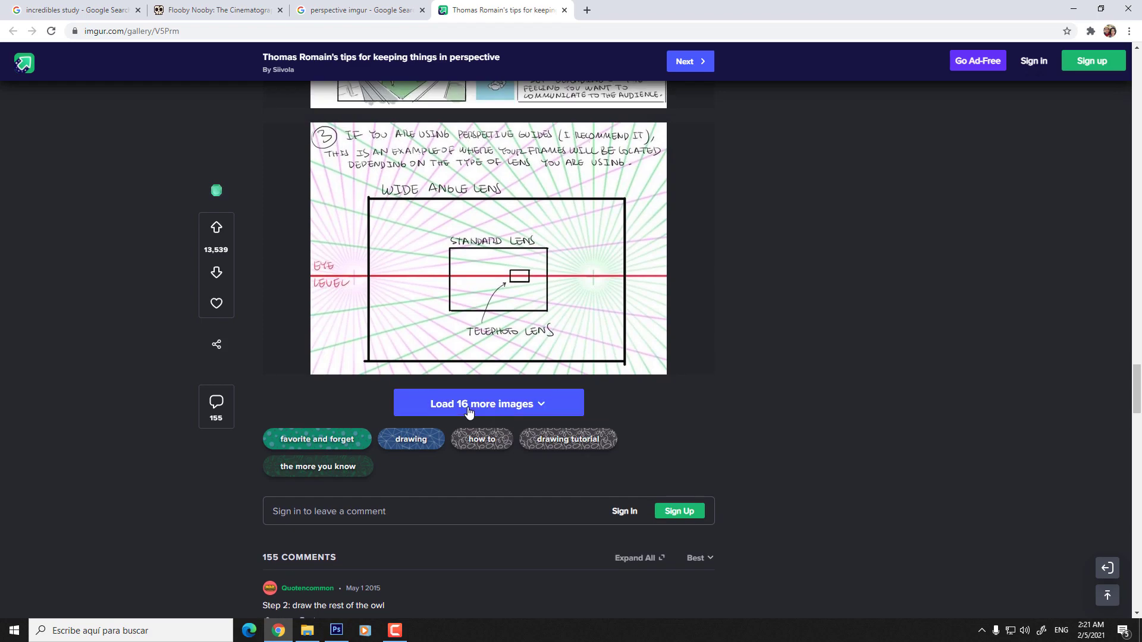
{"action": "left_click", "coordinate": [533, 405]}
{"action": "scroll", "coordinate": [503, 424], "scroll_direction": "down", "scroll_amount": 20}
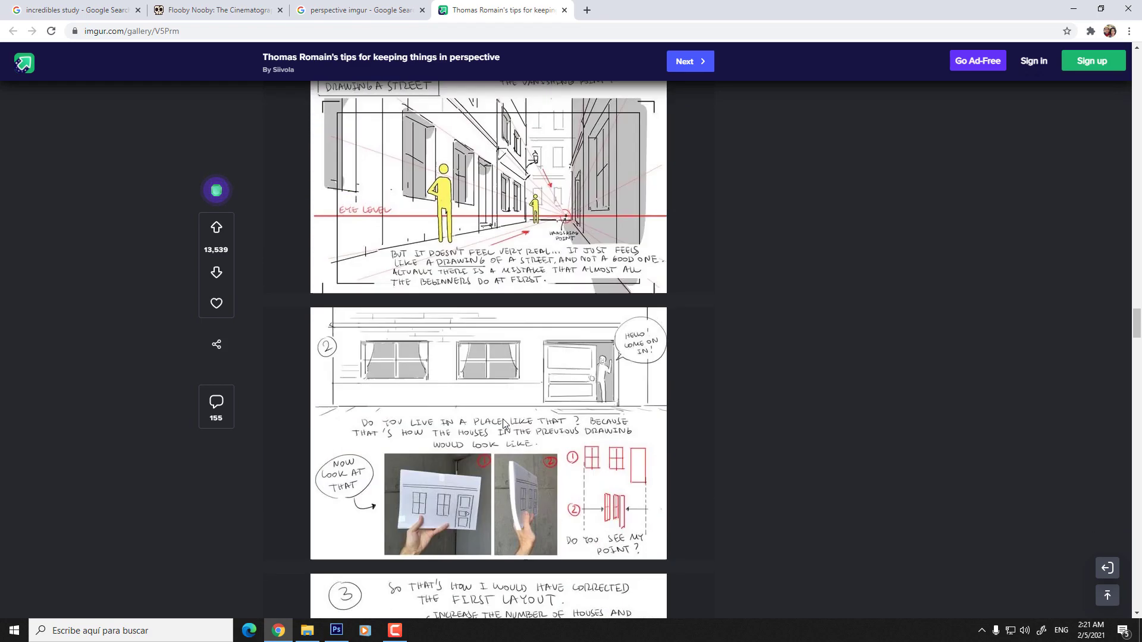
{"action": "scroll", "coordinate": [504, 424], "scroll_direction": "down", "scroll_amount": 20}
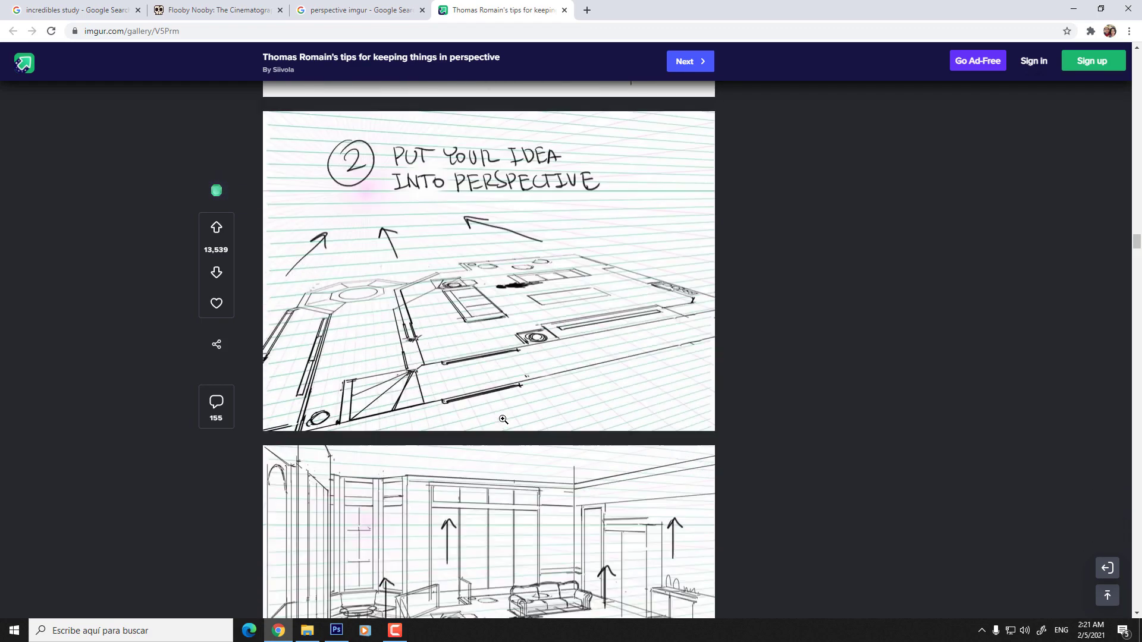
{"action": "scroll", "coordinate": [503, 419], "scroll_direction": "up", "scroll_amount": 15}
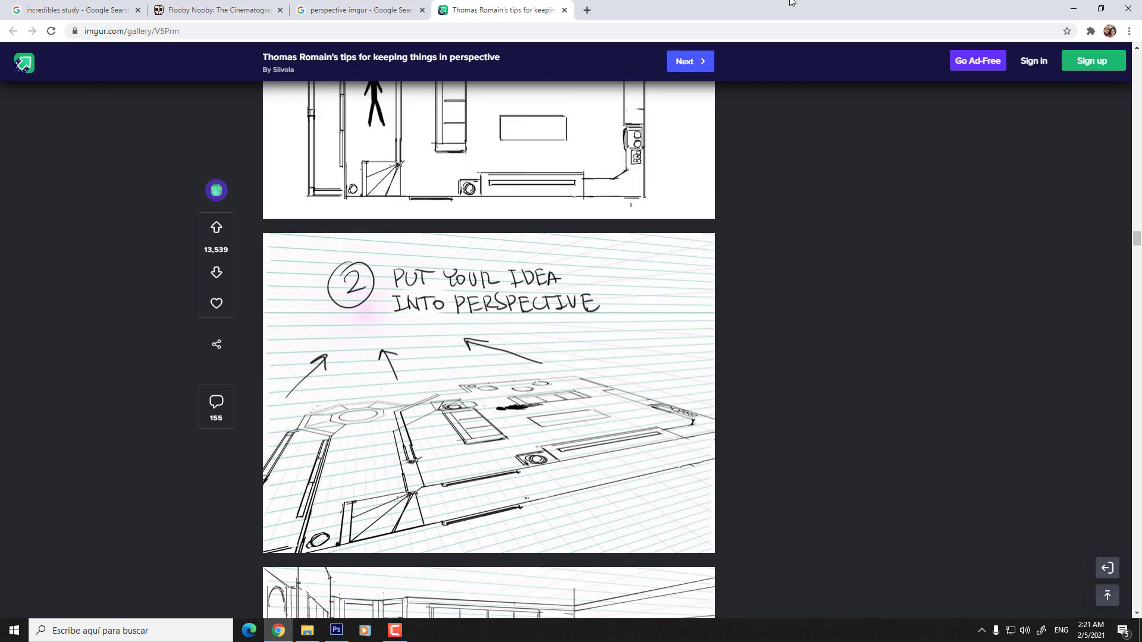
- Close the Imgur album and the perspective image search, and switch to the perspective sketch in Photoshop
{"action": "left_click", "coordinate": [415, 11]}
{"action": "left_click", "coordinate": [421, 10]}
{"action": "left_click", "coordinate": [420, 11]}
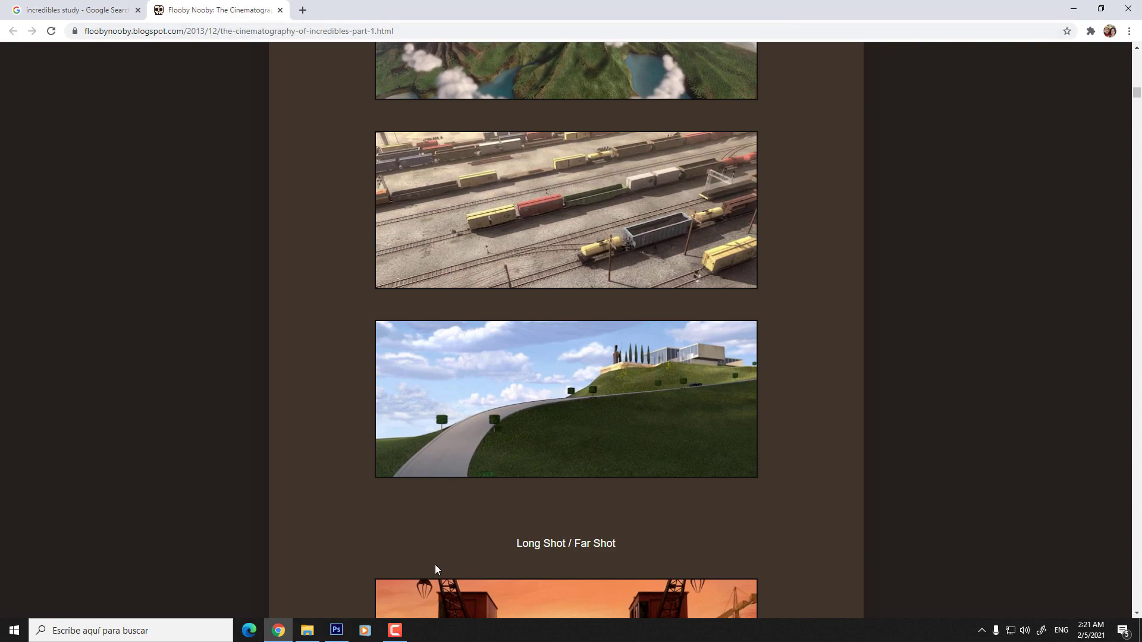
{"action": "left_click", "coordinate": [336, 631]}
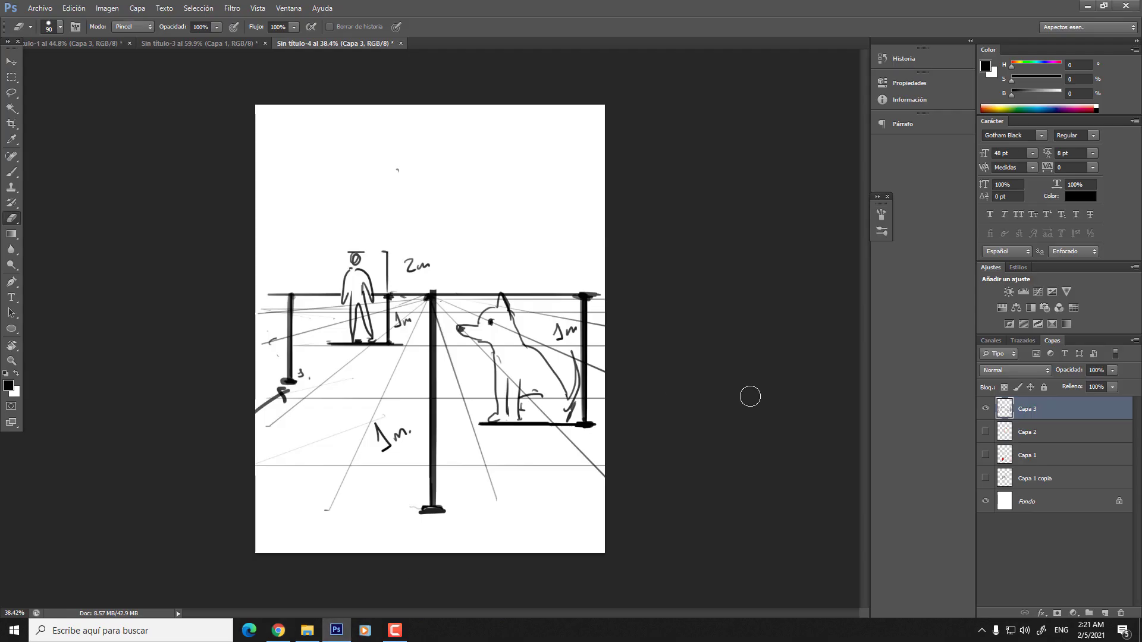
{"action": "key", "text": "b"}
{"action": "key", "text": "ctrl"}
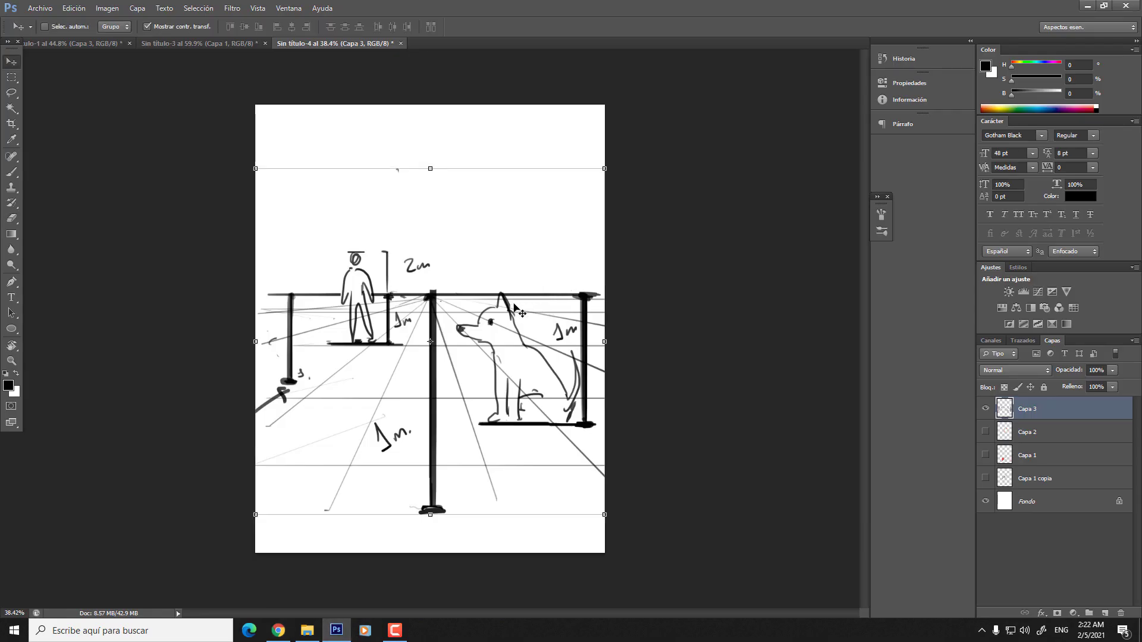
{"action": "left_click_drag", "start_coordinate": [476, 241], "coordinate": [479, 368]}
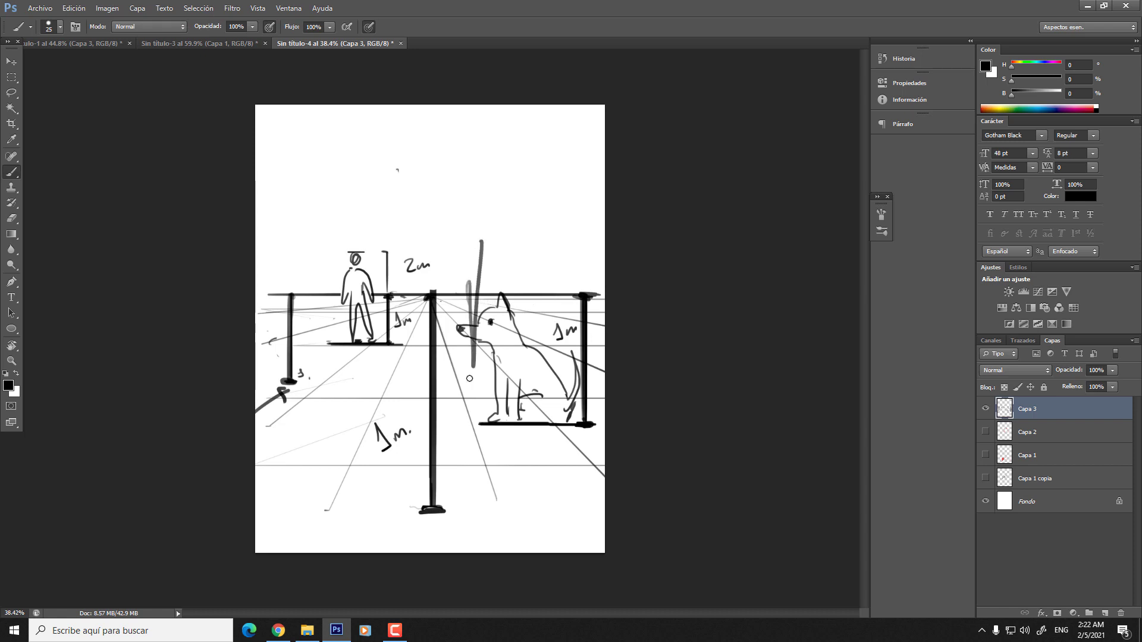
{"action": "key", "text": "ctrl+z"}
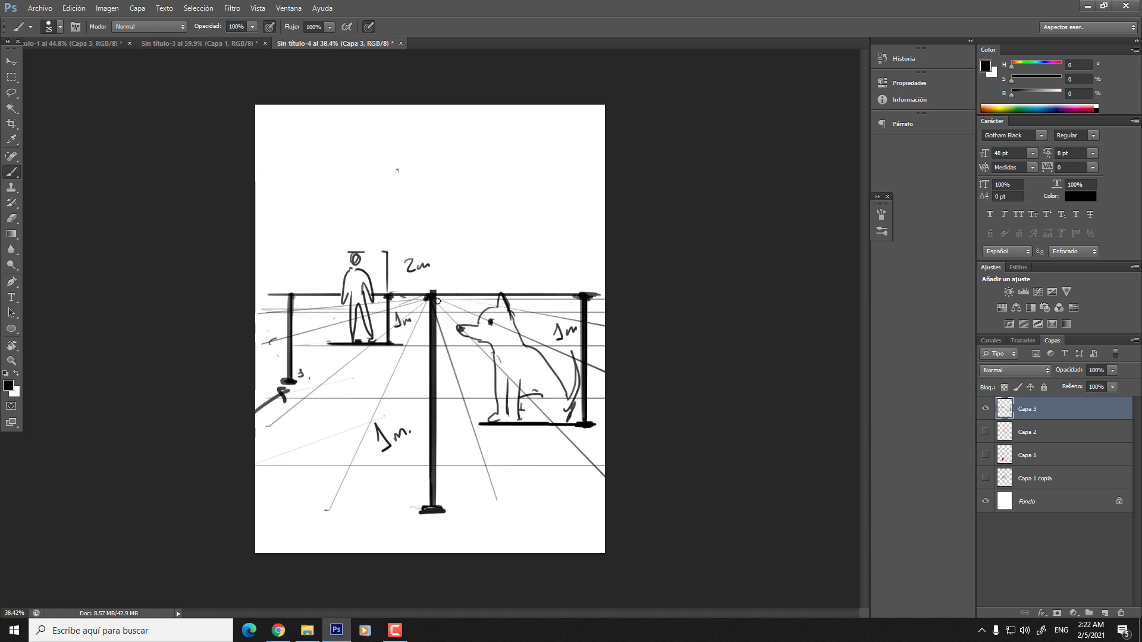
- Erase the stray mark in the empty area above the standing figure on layer Capa 3
{"action": "key", "text": "z"}
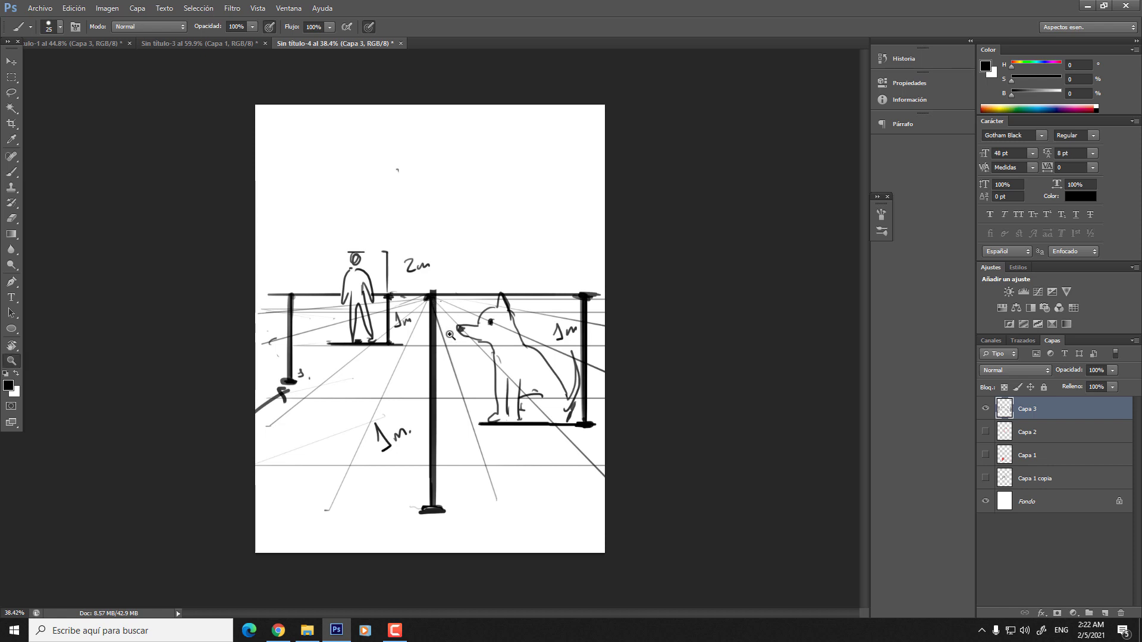
{"action": "left_click_drag", "start_coordinate": [429, 327], "coordinate": [448, 308]}
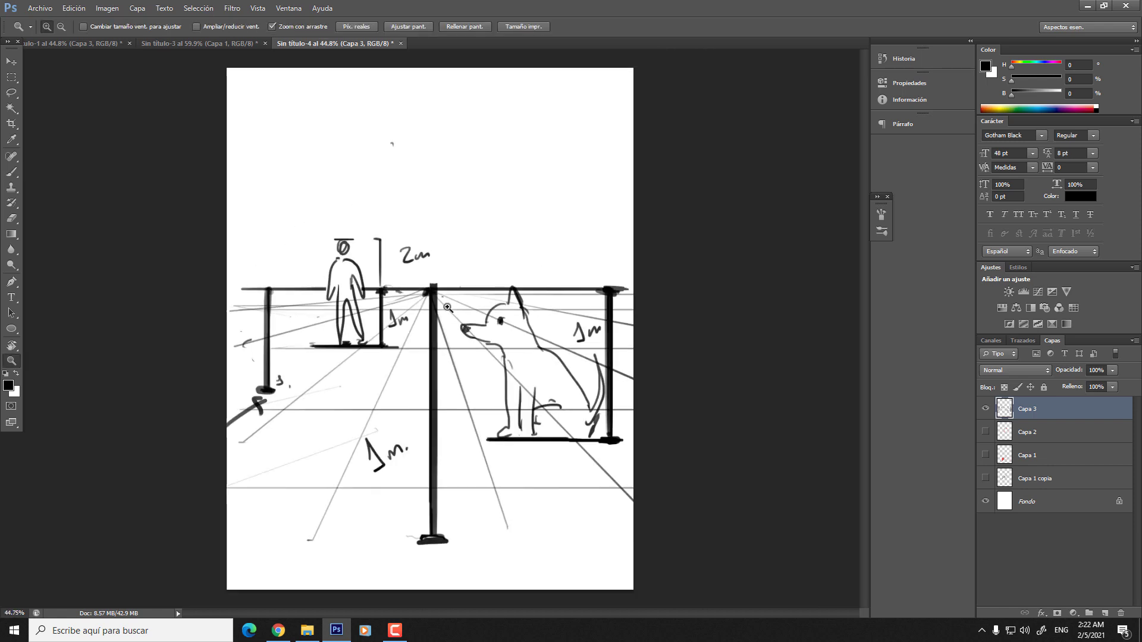
{"action": "key", "text": "e"}
{"action": "left_click", "coordinate": [384, 144]}
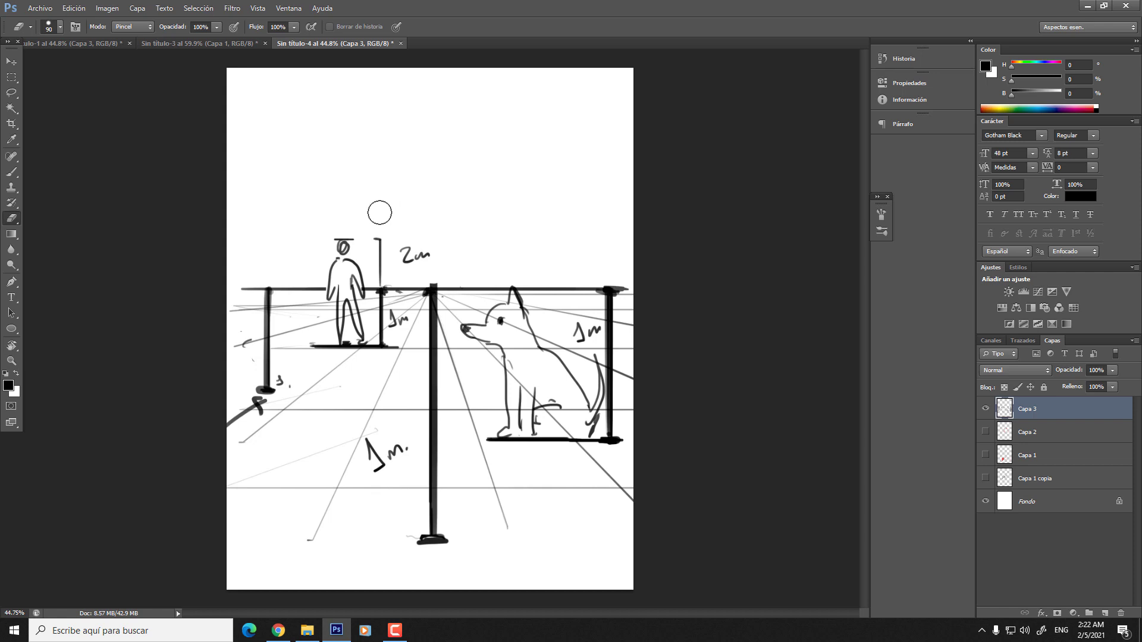
- Brush a short horizontal cap on the upper end of the 2 m height line beside the standing figure
{"action": "key", "text": "b"}
{"action": "left_click_drag", "start_coordinate": [370, 237], "coordinate": [383, 238]}
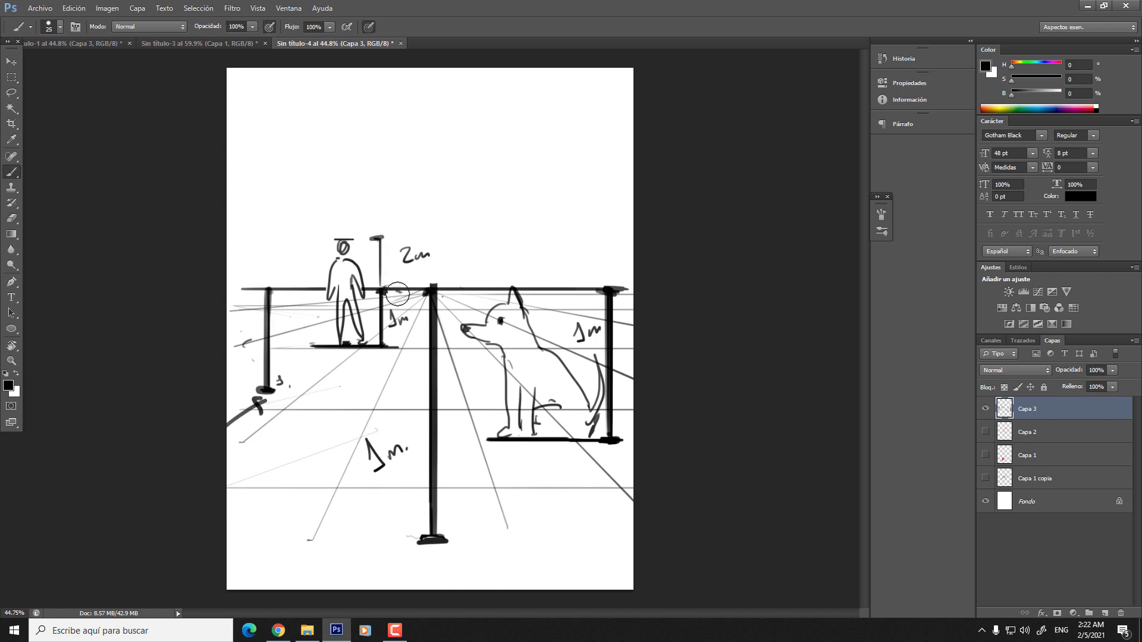
{"action": "key", "text": "e"}
{"action": "key", "text": "b"}
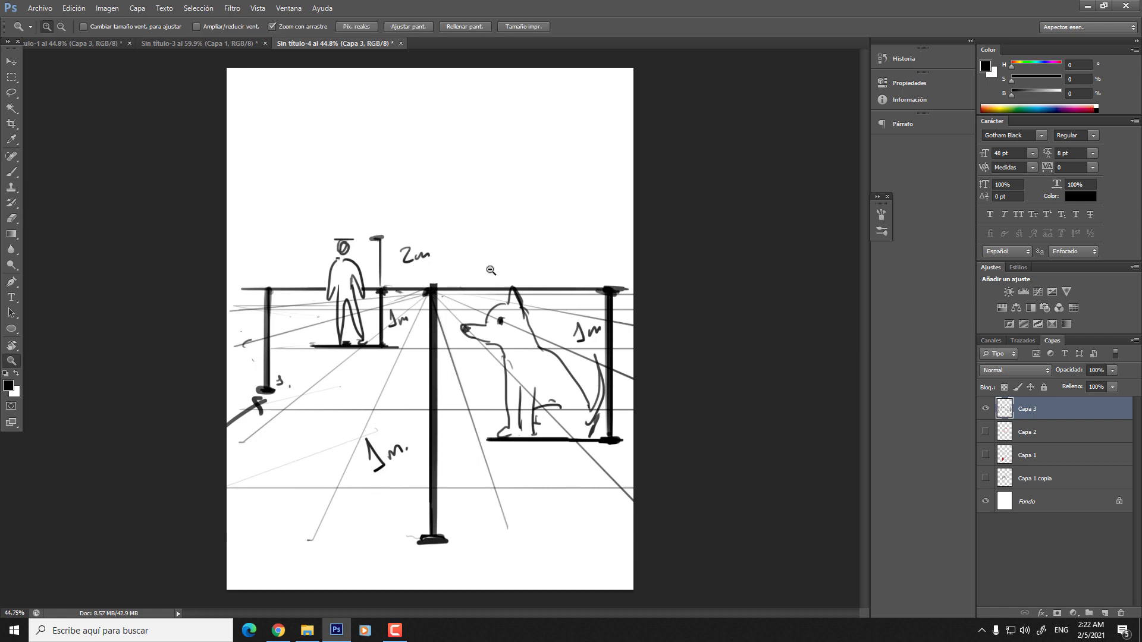
- Set the brush colour to pure red and paint a straight line along the horizon across the whole canvas
{"action": "key", "text": "ctrl+minus"}
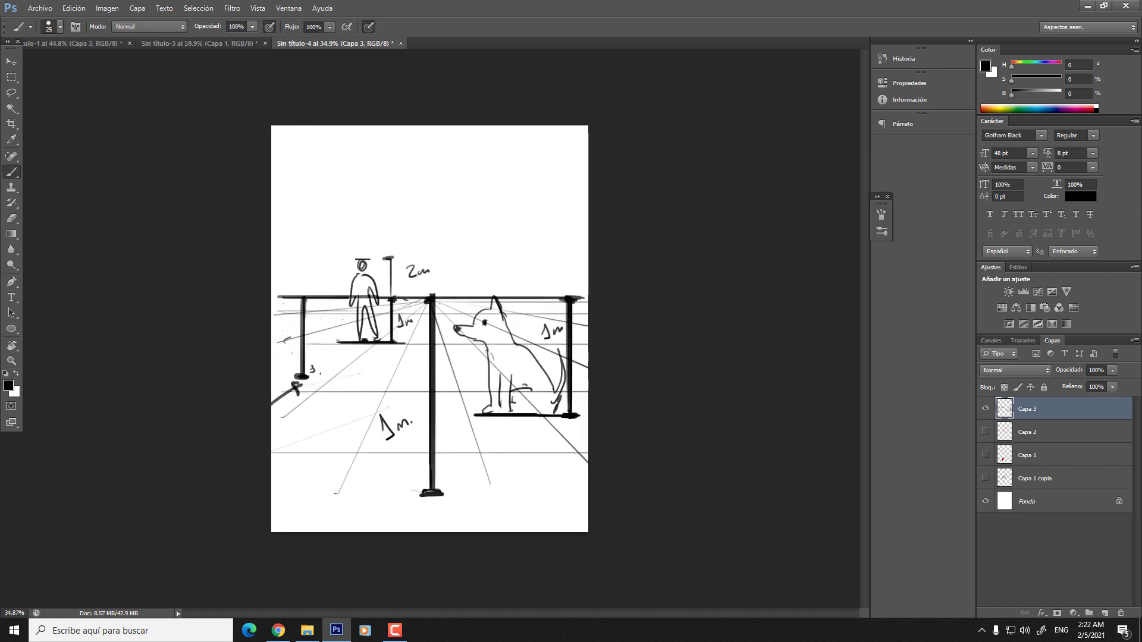
{"action": "left_click", "coordinate": [1063, 91]}
{"action": "mouse_move", "coordinate": [610, 299]}
{"action": "left_mouse_down"}
{"action": "mouse_move", "coordinate": [255, 299]}
{"action": "mouse_move", "coordinate": [300, 299]}
{"action": "left_mouse_up"}
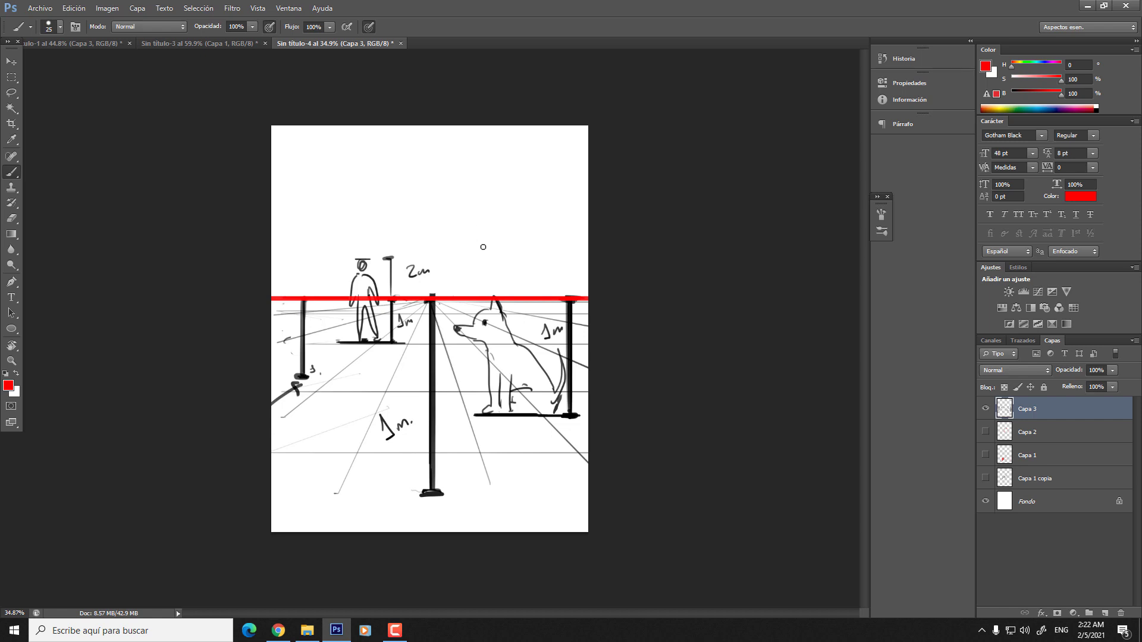
- Undo the red test marks in the sky together with the red line painted along the horizon
{"action": "mouse_move", "coordinate": [484, 220]}
{"action": "left_mouse_down"}
{"action": "mouse_move", "coordinate": [495, 251]}
{"action": "mouse_move", "coordinate": [520, 237]}
{"action": "mouse_move", "coordinate": [529, 246]}
{"action": "left_mouse_up"}
{"action": "left_click", "coordinate": [542, 241]}
{"action": "left_click", "coordinate": [541, 233]}
{"action": "key", "text": "ctrl+alt+z"}
{"action": "key", "text": "ctrl+alt+z"}
{"action": "key", "text": "ctrl+alt+z"}
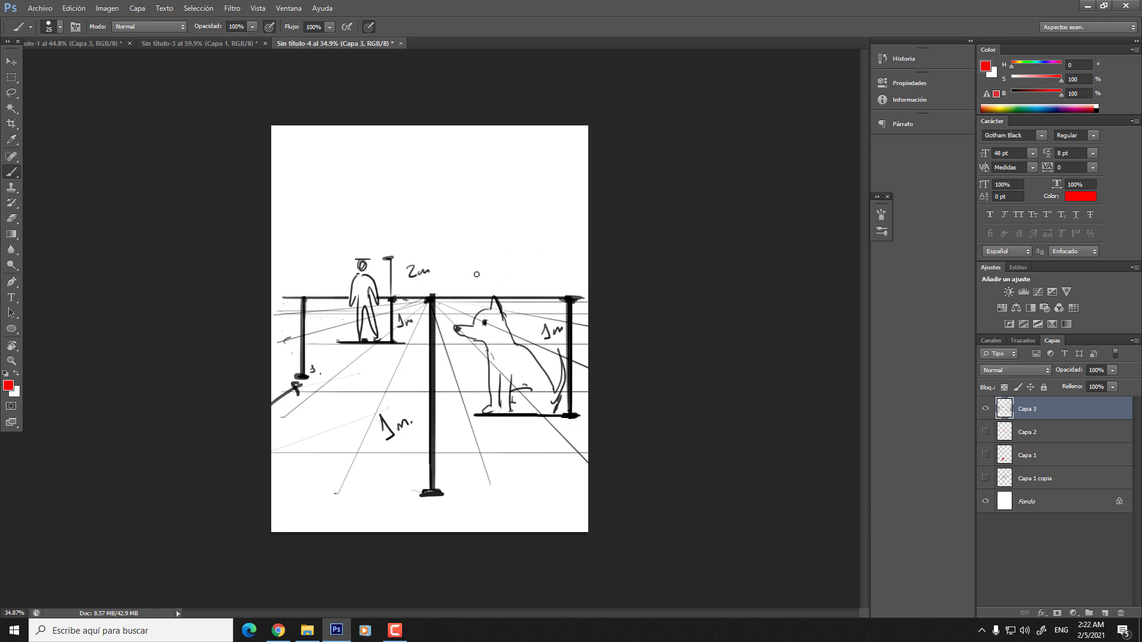
- Reset the brush colour to black, set the size to 30 and paint two vertical house walls rising from the horizon
{"action": "scroll", "coordinate": [476, 274], "scroll_direction": "up", "scroll_amount": 4}
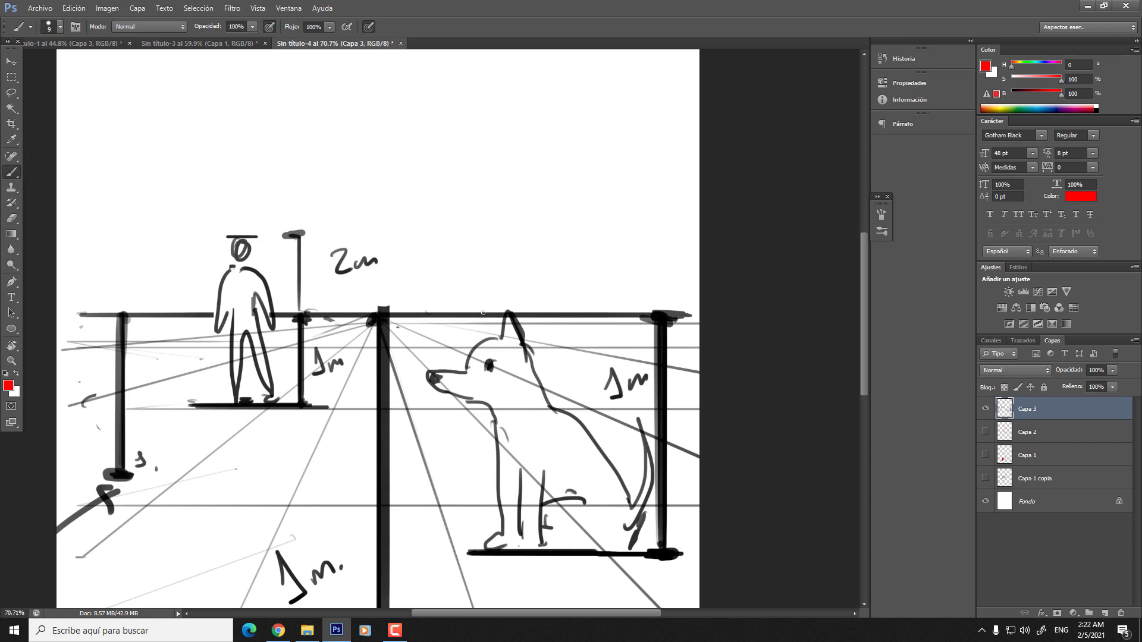
{"action": "key", "text": "d"}
{"action": "key", "text": "bracketright"}
{"action": "key", "text": "bracketright"}
{"action": "key", "text": "bracketright"}
{"action": "left_click_drag", "start_coordinate": [454, 313], "coordinate": [454, 158]}
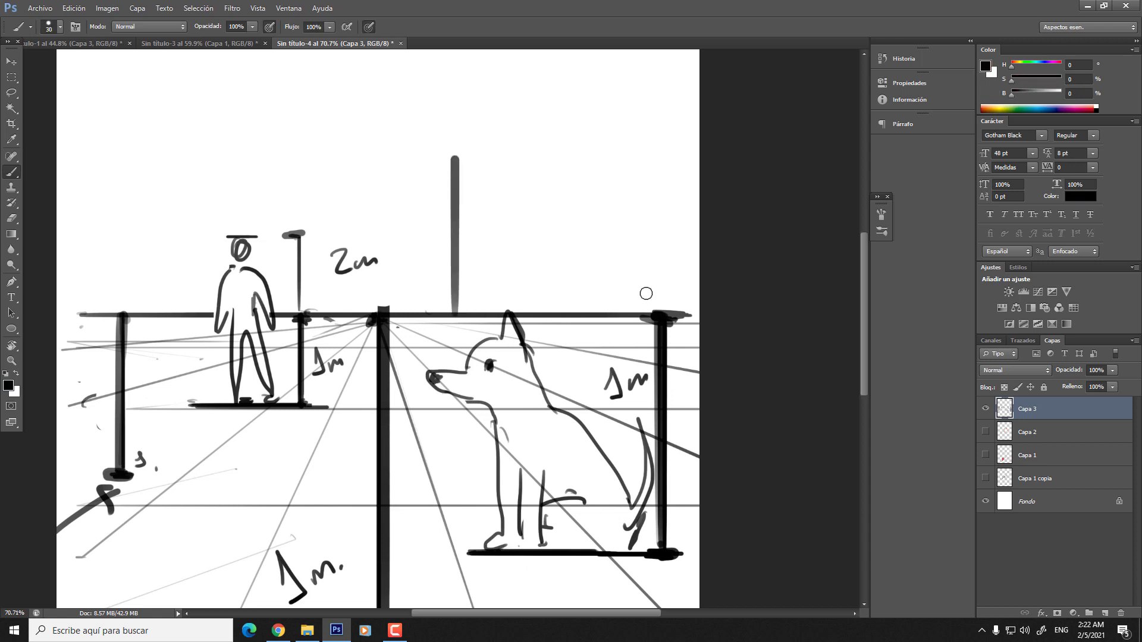
{"action": "left_click_drag", "start_coordinate": [642, 314], "coordinate": [641, 132]}
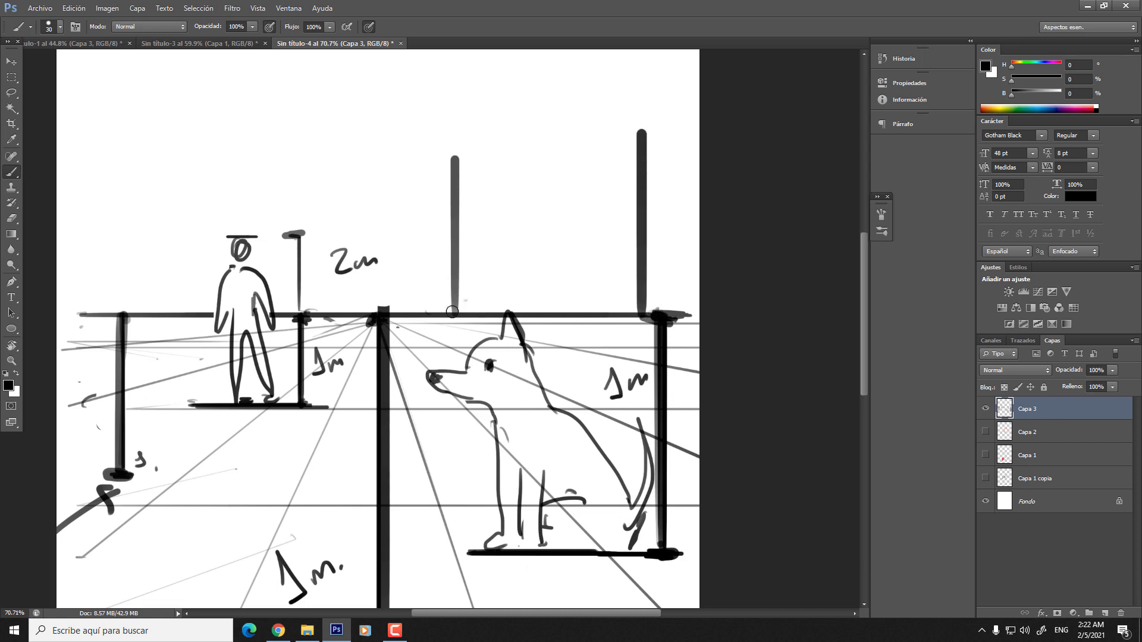
- Reduce the brush size to 15 and paint the house's base line along the horizon between the two walls
{"action": "key", "text": "bracketleft"}
{"action": "left_click_drag", "start_coordinate": [452, 313], "coordinate": [641, 314]}
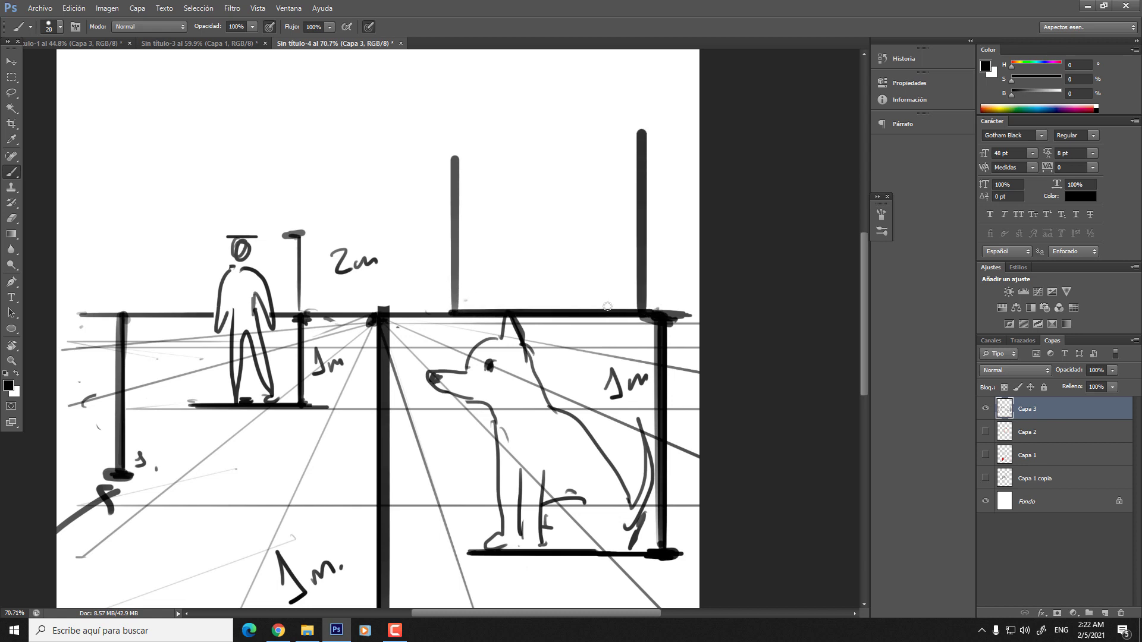
{"action": "key", "text": "ctrl+z"}
{"action": "key", "text": "bracketleft"}
{"action": "left_click_drag", "start_coordinate": [455, 313], "coordinate": [642, 318]}
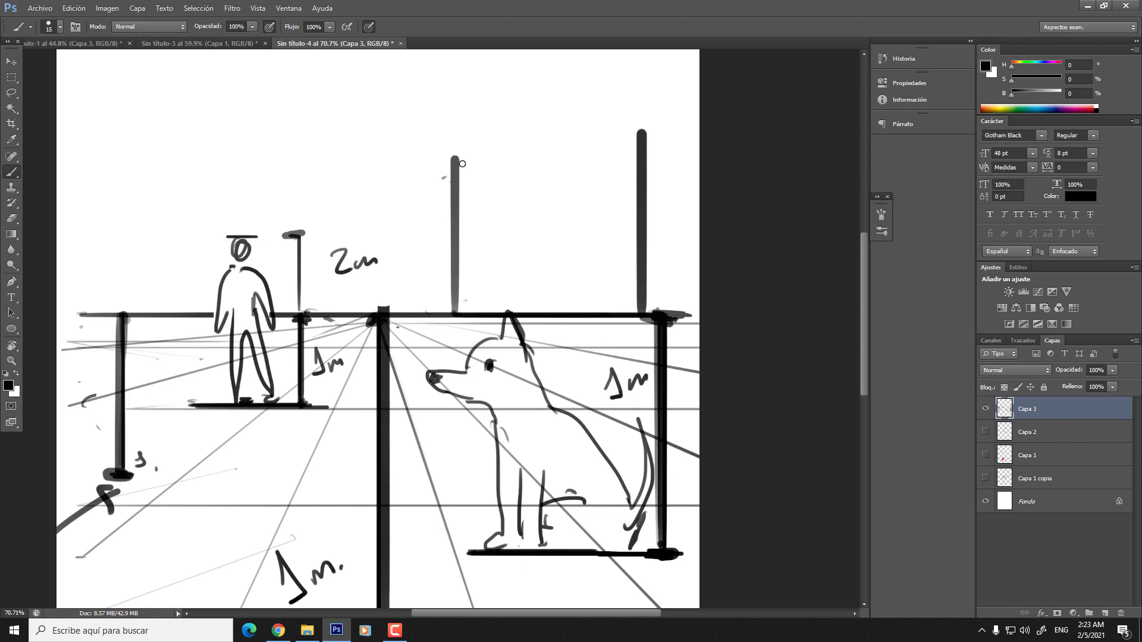
- Paint a gabled roof across the two house walls, redoing the slope over the wall nearest the canvas edge
{"action": "key", "text": "ctrl+z"}
{"action": "mouse_move", "coordinate": [446, 173]}
{"action": "left_mouse_down"}
{"action": "mouse_move", "coordinate": [573, 90]}
{"action": "mouse_move", "coordinate": [628, 173]}
{"action": "left_mouse_up"}
{"action": "left_click_drag", "start_coordinate": [551, 109], "coordinate": [654, 173]}
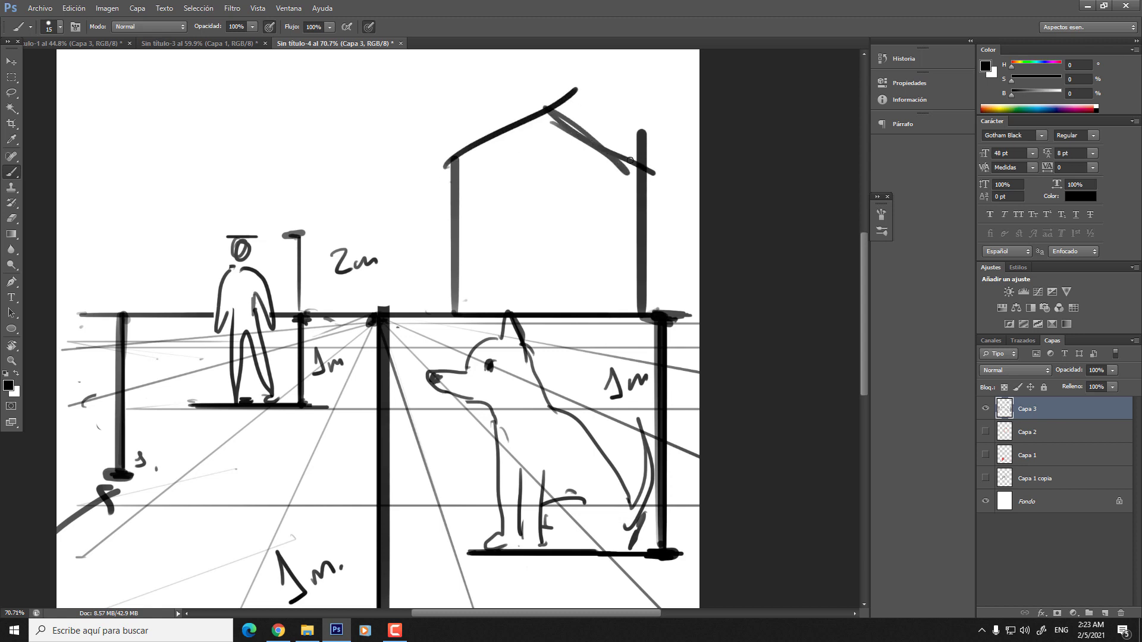
{"action": "key", "text": "ctrl+alt+z"}
{"action": "key", "text": "ctrl+alt+z"}
{"action": "left_click_drag", "start_coordinate": [551, 113], "coordinate": [645, 166]}
{"action": "mouse_move", "coordinate": [645, 166]}
{"action": "left_mouse_down"}
{"action": "mouse_move", "coordinate": [560, 112]}
{"action": "mouse_move", "coordinate": [568, 95]}
{"action": "left_mouse_up"}
- Erase the wall end sticking out above the roof and the overshoot at the ridge
{"action": "key", "text": "e"}
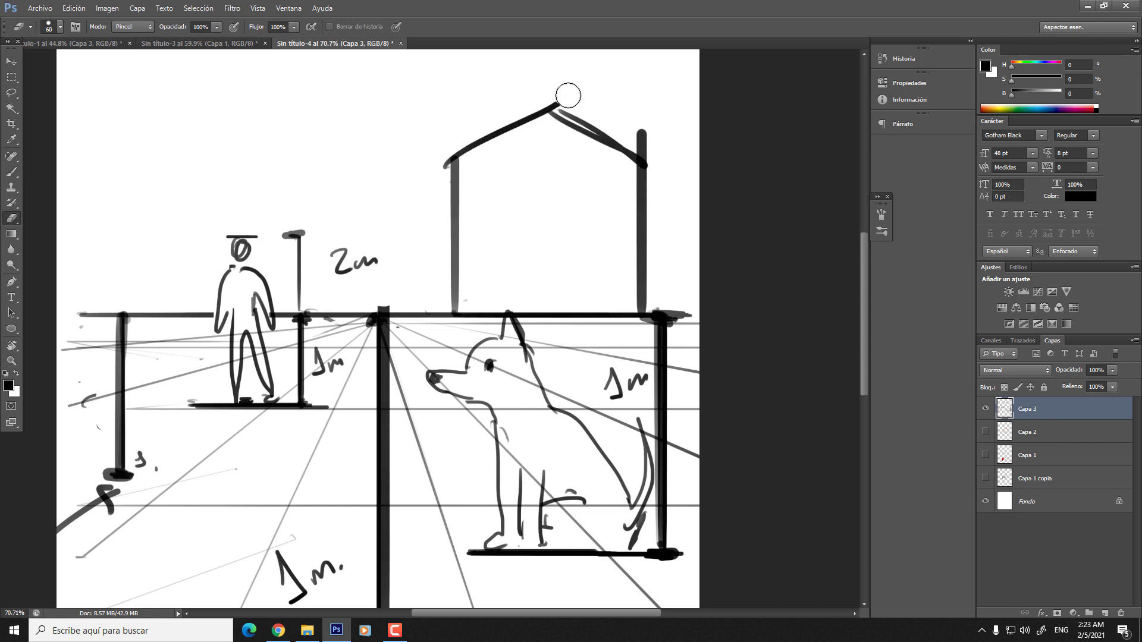
{"action": "left_click_drag", "start_coordinate": [642, 138], "coordinate": [641, 155]}
{"action": "left_click_drag", "start_coordinate": [558, 105], "coordinate": [575, 114]}
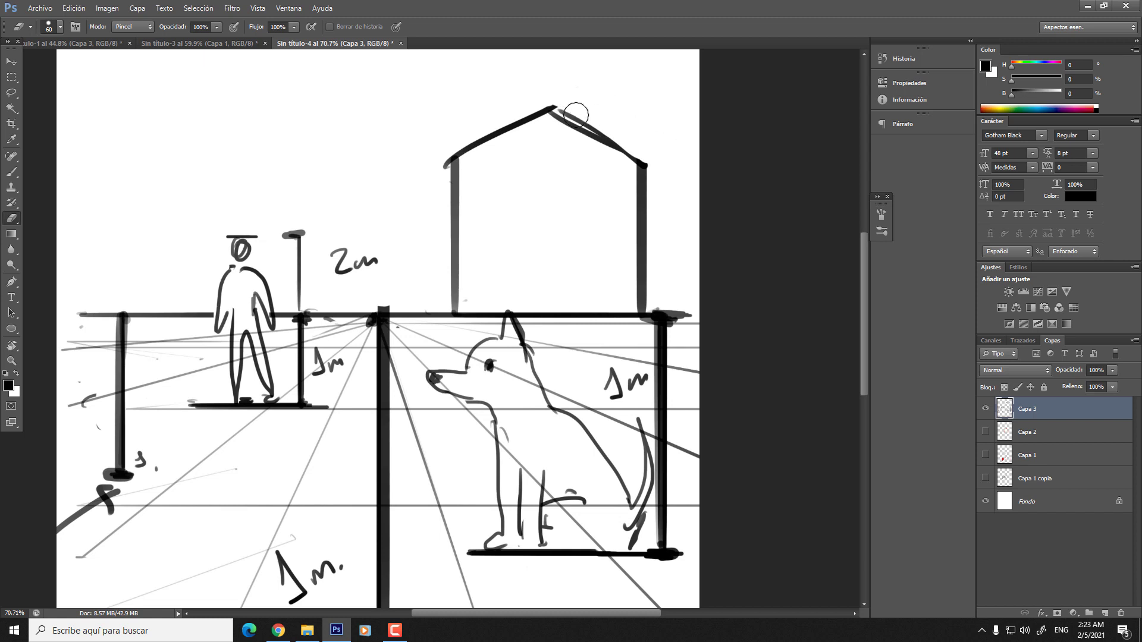
- Thicken both roof slopes with the brush and extend the eaves beyond the walls
{"action": "key", "text": "b"}
{"action": "mouse_move", "coordinate": [424, 177]}
{"action": "left_mouse_down"}
{"action": "mouse_move", "coordinate": [554, 105]}
{"action": "mouse_move", "coordinate": [669, 178]}
{"action": "left_mouse_up"}
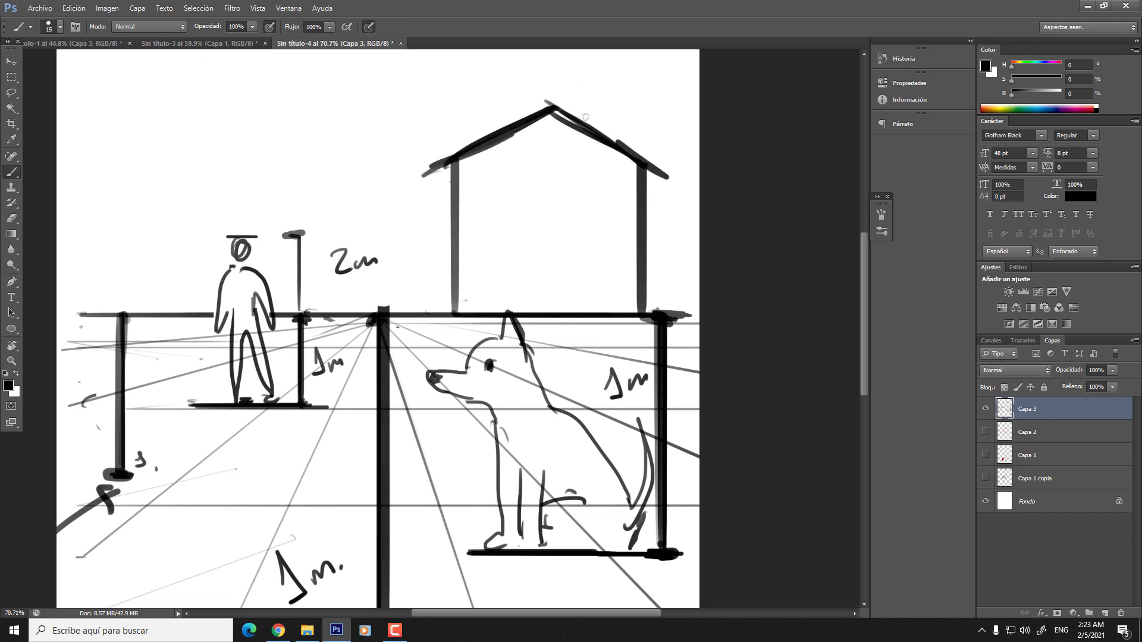
{"action": "scroll", "coordinate": [559, 245], "scroll_direction": "down", "scroll_amount": 2}
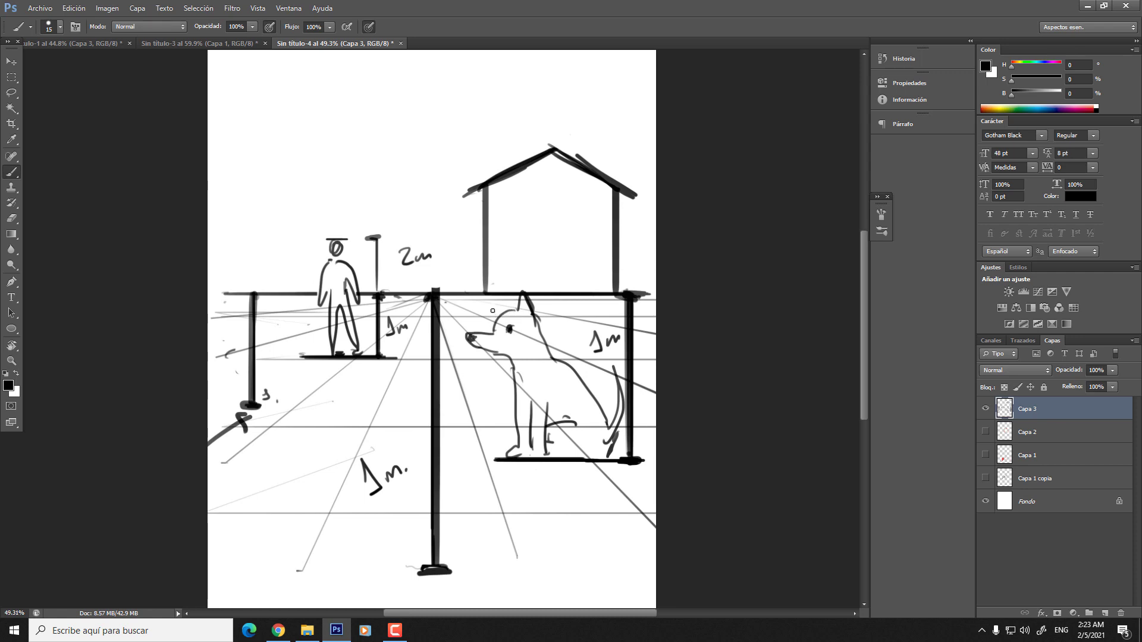
{"action": "mouse_move", "coordinate": [537, 160]}
{"action": "left_mouse_down"}
{"action": "mouse_move", "coordinate": [476, 193]}
{"action": "mouse_move", "coordinate": [550, 154]}
{"action": "mouse_move", "coordinate": [621, 167]}
{"action": "left_mouse_up"}
{"action": "key", "text": "z"}
{"action": "scroll", "coordinate": [599, 198], "scroll_direction": "up", "scroll_amount": 2}
{"action": "scroll", "coordinate": [598, 198], "scroll_direction": "up", "scroll_amount": 1}
{"action": "key", "text": "b"}
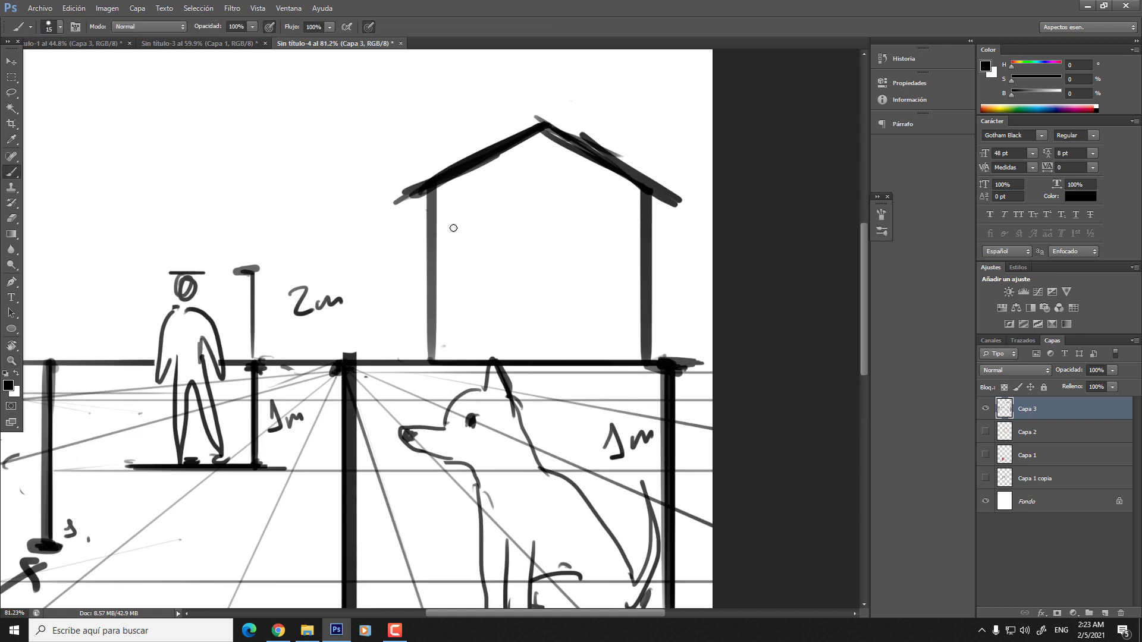
{"action": "left_click_drag", "start_coordinate": [400, 194], "coordinate": [427, 181]}
{"action": "key", "text": "z"}
{"action": "scroll", "coordinate": [472, 317], "scroll_direction": "down", "scroll_amount": 2}
{"action": "scroll", "coordinate": [472, 317], "scroll_direction": "up", "scroll_amount": 2}
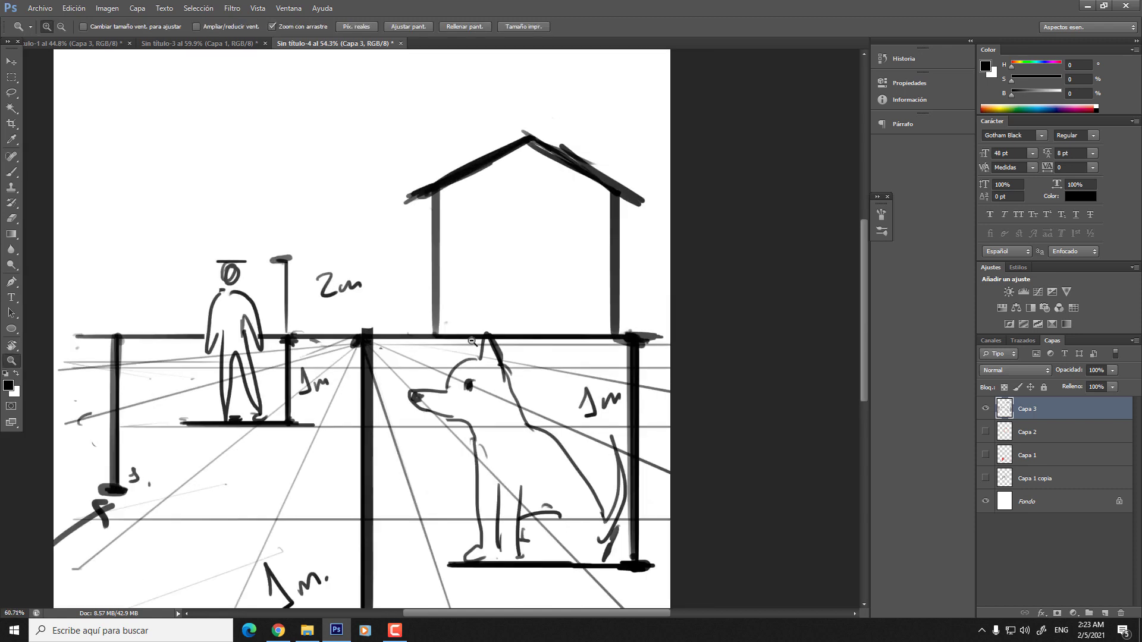
{"action": "key", "text": "b"}
{"action": "key", "text": "z"}
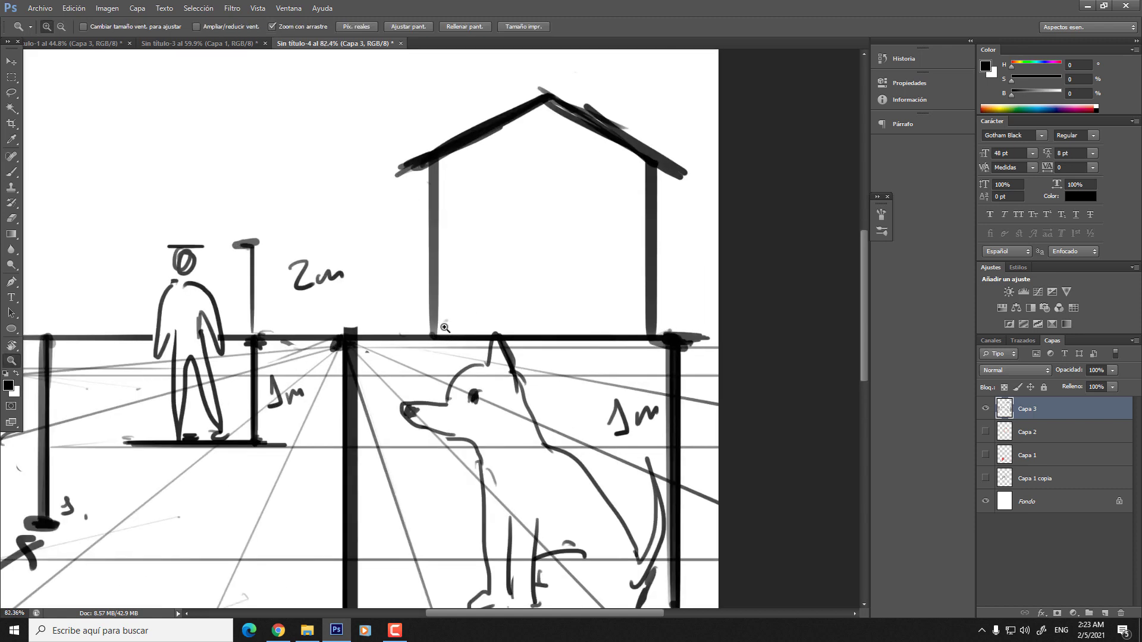
- Erase the walls and roof of the house above the horizon, keeping the horizon line
{"action": "scroll", "coordinate": [447, 344], "scroll_direction": "down", "scroll_amount": 3}
{"action": "key", "text": "b"}
{"action": "mouse_move", "coordinate": [455, 531]}
{"action": "left_mouse_down"}
{"action": "mouse_move", "coordinate": [419, 532]}
{"action": "mouse_move", "coordinate": [432, 288]}
{"action": "mouse_move", "coordinate": [530, 265]}
{"action": "mouse_move", "coordinate": [618, 274]}
{"action": "left_mouse_up"}
{"action": "key", "text": "z"}
{"action": "scroll", "coordinate": [500, 293], "scroll_direction": "up", "scroll_amount": 2}
{"action": "key", "text": "e"}
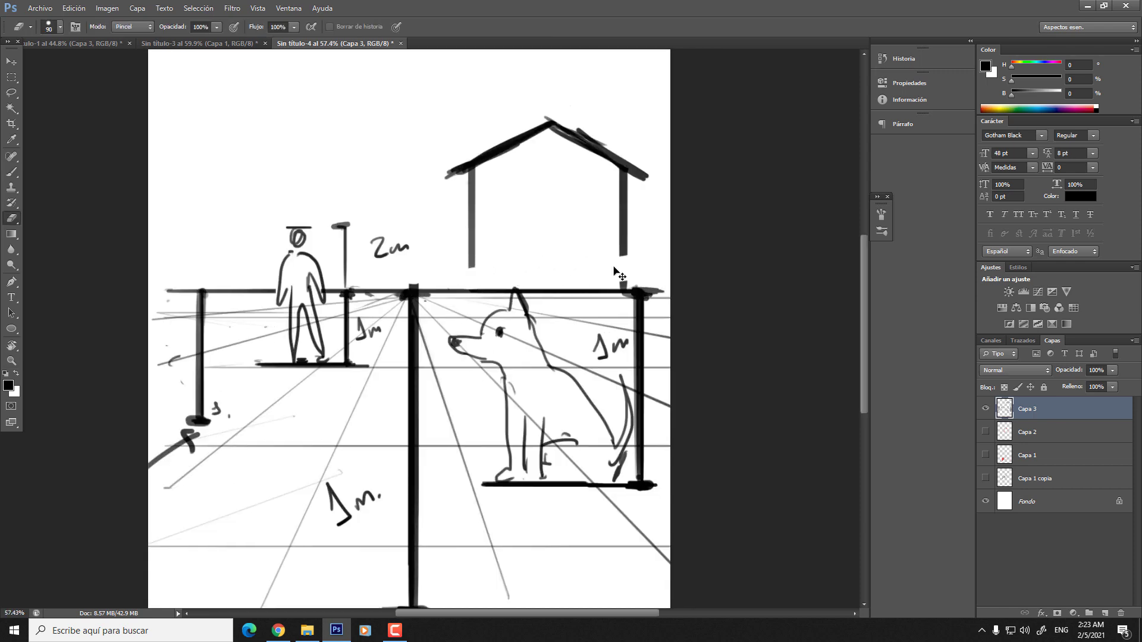
{"action": "left_click_drag", "start_coordinate": [502, 263], "coordinate": [470, 268]}
{"action": "mouse_move", "coordinate": [616, 271]}
{"action": "left_mouse_down"}
{"action": "mouse_move", "coordinate": [642, 201]}
{"action": "mouse_move", "coordinate": [582, 165]}
{"action": "mouse_move", "coordinate": [470, 152]}
{"action": "mouse_move", "coordinate": [448, 182]}
{"action": "mouse_move", "coordinate": [547, 127]}
{"action": "mouse_move", "coordinate": [465, 226]}
{"action": "mouse_move", "coordinate": [566, 191]}
{"action": "left_mouse_up"}
{"action": "key", "text": "bracketleft"}
{"action": "key", "text": "bracketleft"}
{"action": "key", "text": "bracketleft"}
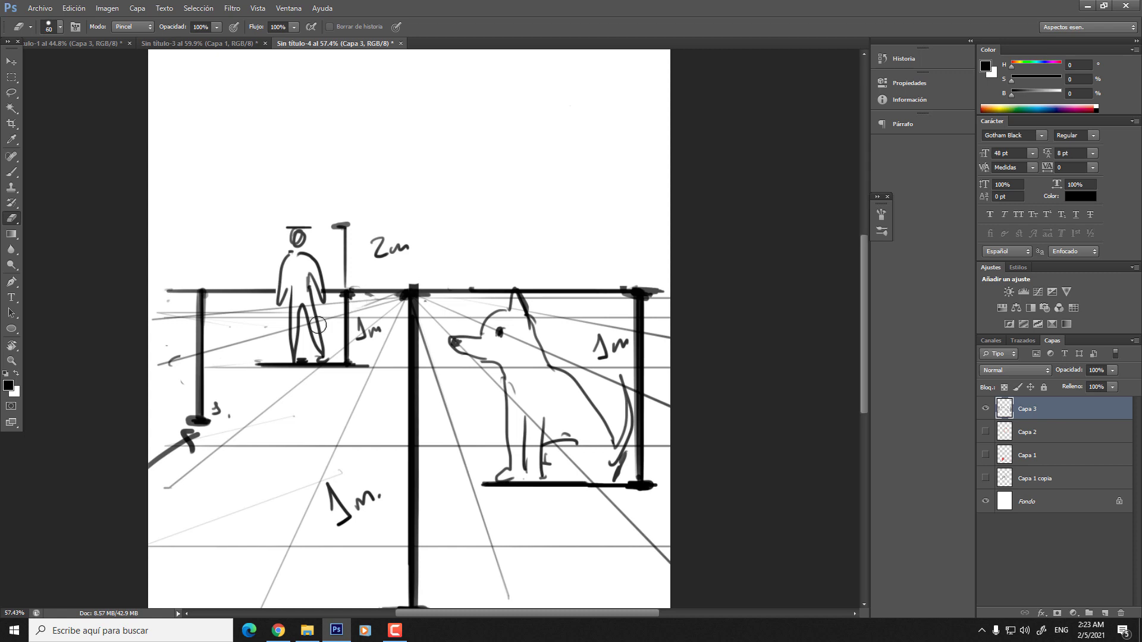
{"action": "key", "text": "bracketleft"}
{"action": "key", "text": "bracketleft"}
{"action": "key", "text": "bracketleft"}
{"action": "key", "text": "bracketleft"}
- Paint a vertical house corner crossing the horizon and a horizontal base line from its foot to the canvas edge
{"action": "key", "text": "b"}
{"action": "key", "text": "ctrl+z"}
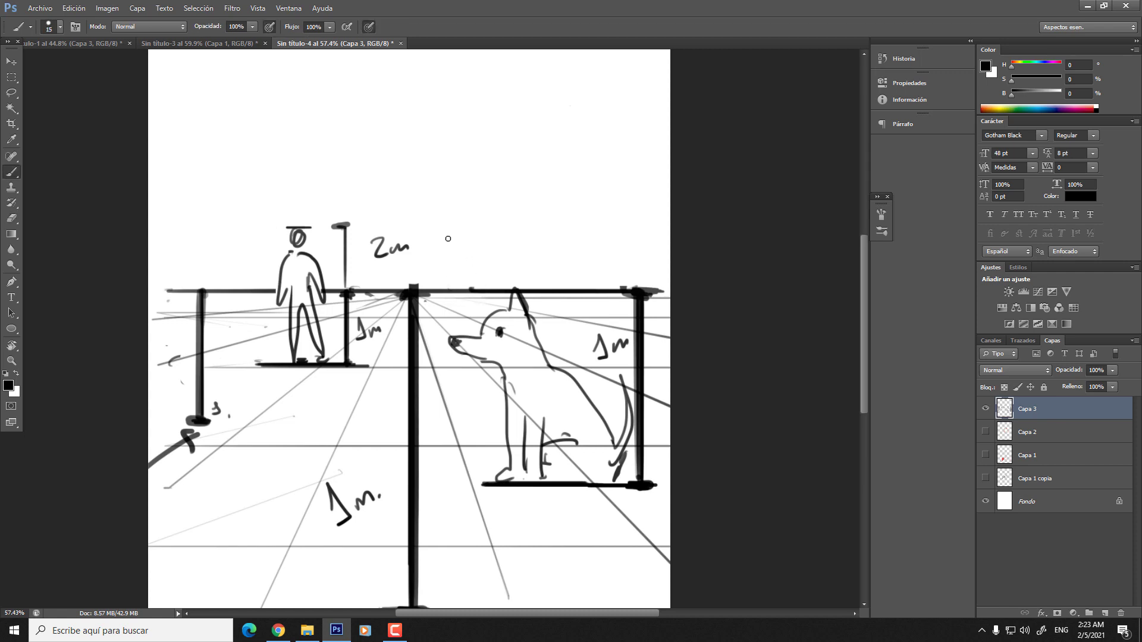
{"action": "left_click_drag", "start_coordinate": [561, 318], "coordinate": [559, 142]}
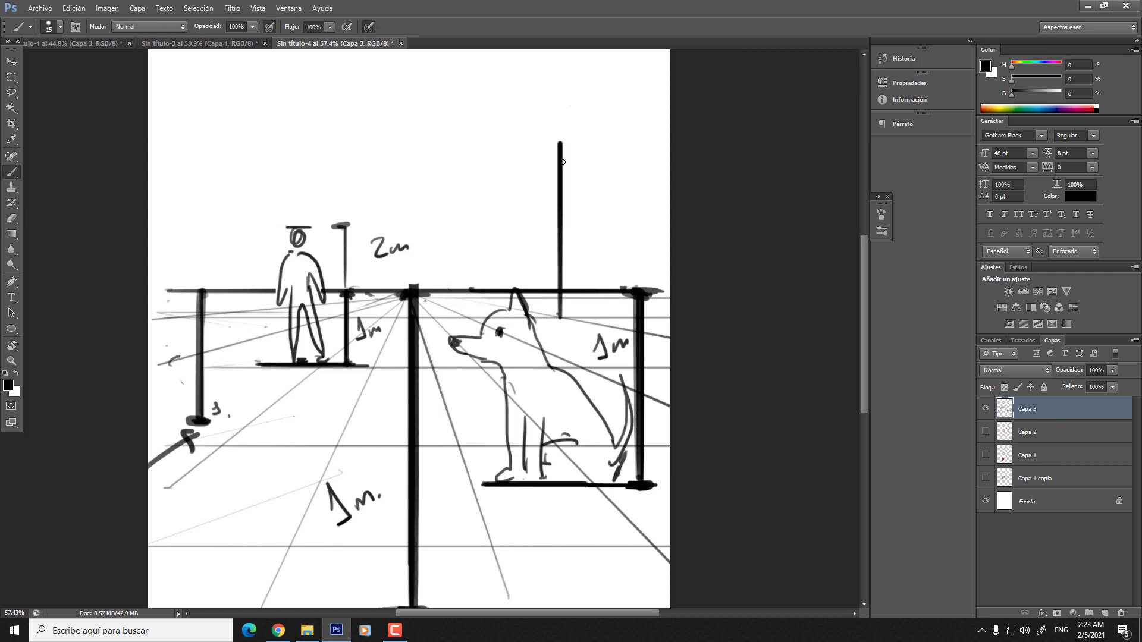
{"action": "left_click_drag", "start_coordinate": [559, 317], "coordinate": [669, 317]}
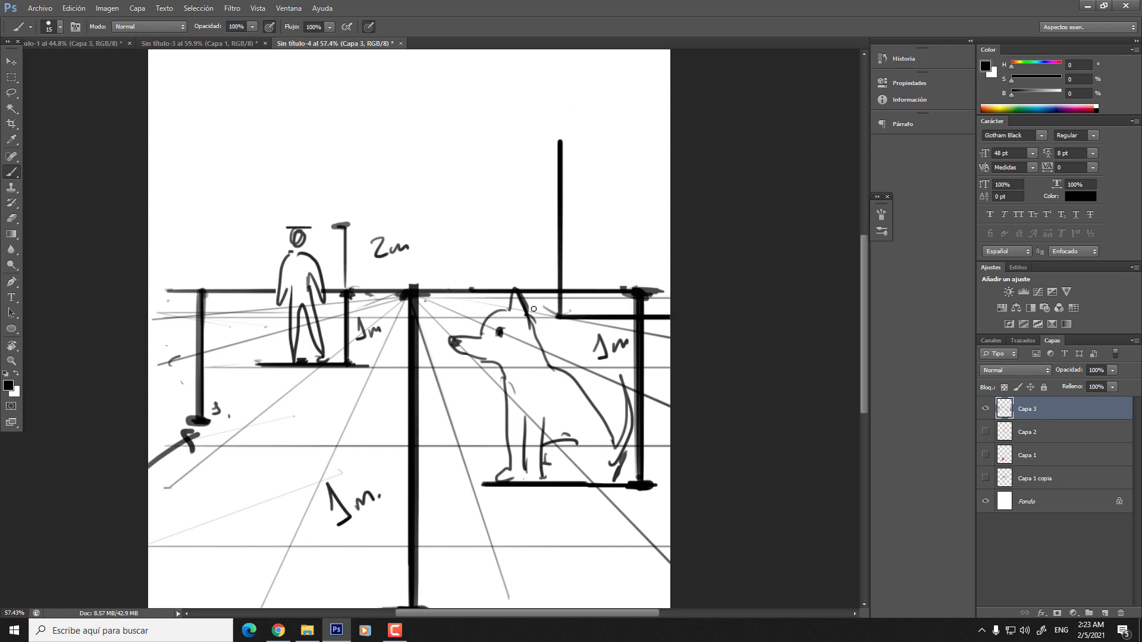
- Paint the second house's far wall edge, gabled roof, ridge line and eave lines around the vertical corner
{"action": "scroll", "coordinate": [533, 308], "scroll_direction": "up", "scroll_amount": 2}
{"action": "scroll", "coordinate": [534, 307], "scroll_direction": "down", "scroll_amount": 4}
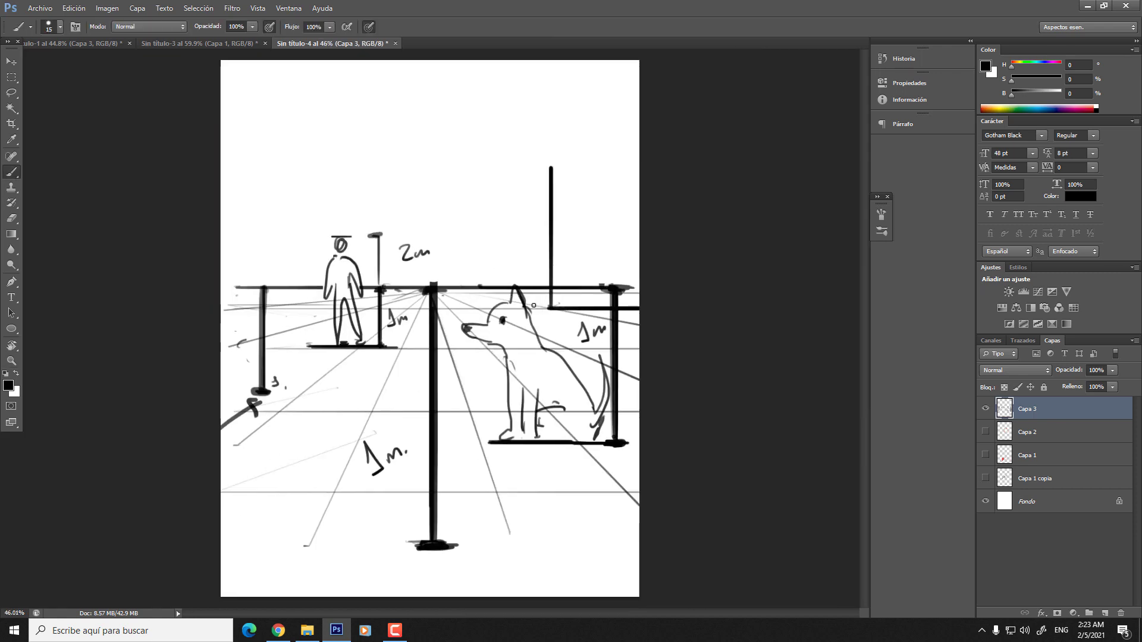
{"action": "mouse_move", "coordinate": [500, 294]}
{"action": "left_mouse_down"}
{"action": "mouse_move", "coordinate": [489, 154]}
{"action": "mouse_move", "coordinate": [550, 136]}
{"action": "mouse_move", "coordinate": [572, 159]}
{"action": "left_mouse_up"}
{"action": "left_click_drag", "start_coordinate": [537, 114], "coordinate": [674, 116]}
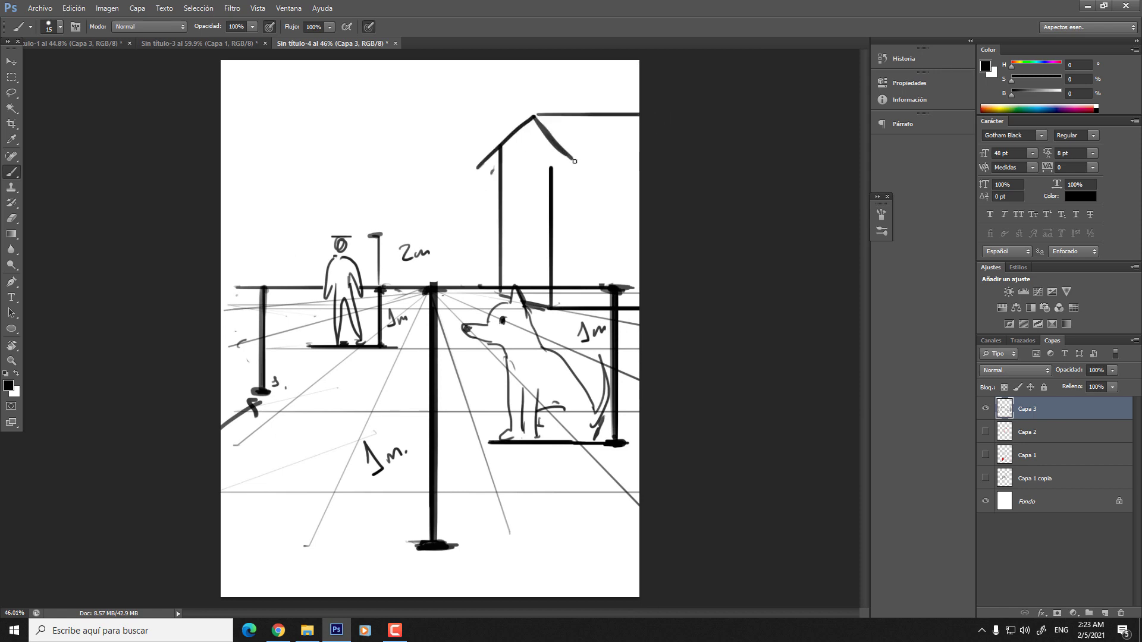
{"action": "mouse_move", "coordinate": [553, 145]}
{"action": "left_mouse_down"}
{"action": "mouse_move", "coordinate": [552, 186]}
{"action": "mouse_move", "coordinate": [640, 156]}
{"action": "left_mouse_up"}
{"action": "mouse_move", "coordinate": [591, 152]}
{"action": "left_mouse_down"}
{"action": "mouse_move", "coordinate": [641, 153]}
{"action": "mouse_move", "coordinate": [610, 195]}
{"action": "left_mouse_up"}
- Extend the far wall edge down to the house base and label the corner segment below the horizon 1m
{"action": "key", "text": "z"}
{"action": "left_click_drag", "start_coordinate": [536, 351], "coordinate": [568, 355]}
{"action": "key", "text": "b"}
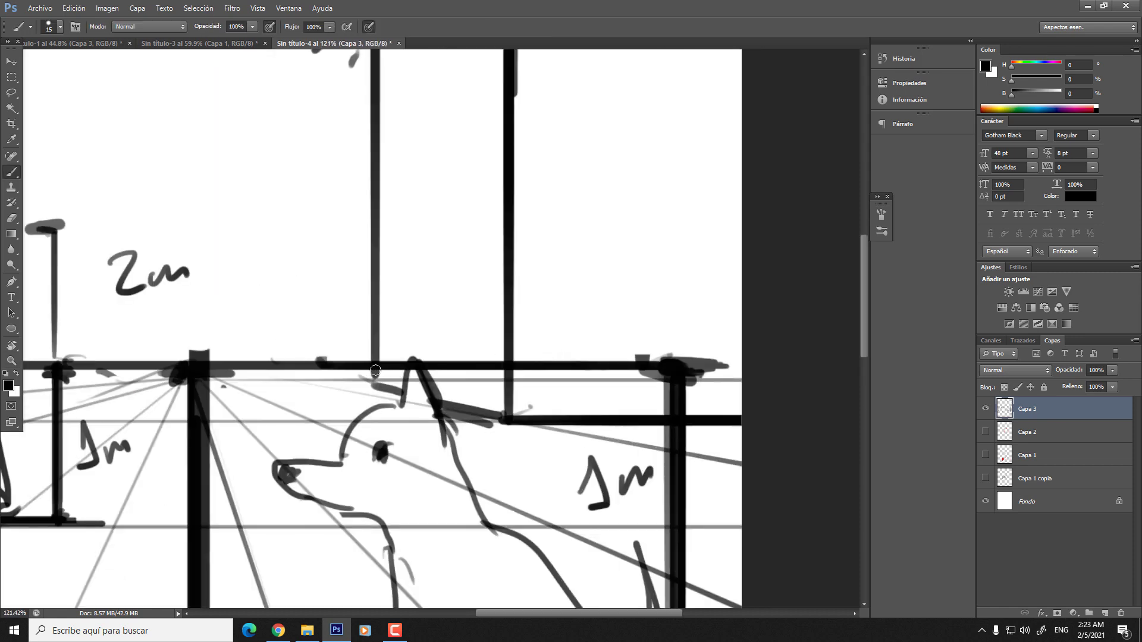
{"action": "left_click_drag", "start_coordinate": [375, 371], "coordinate": [375, 385]}
{"action": "mouse_move", "coordinate": [506, 371]}
{"action": "left_mouse_down"}
{"action": "mouse_move", "coordinate": [506, 415]}
{"action": "mouse_move", "coordinate": [579, 395]}
{"action": "left_mouse_up"}
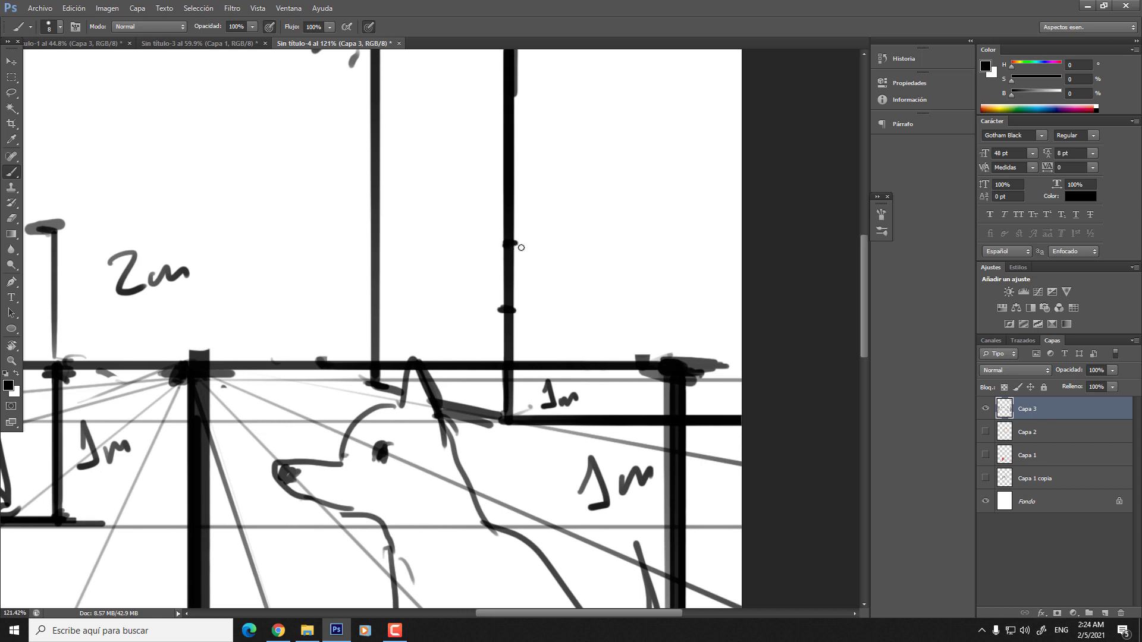
- Mark 1 m intervals up the house corner with short horizontal ticks
{"action": "scroll", "coordinate": [499, 248], "scroll_direction": "up", "scroll_amount": 3}
{"action": "scroll", "coordinate": [499, 248], "scroll_direction": "right", "scroll_amount": 2}
{"action": "left_click_drag", "start_coordinate": [477, 243], "coordinate": [459, 248]}
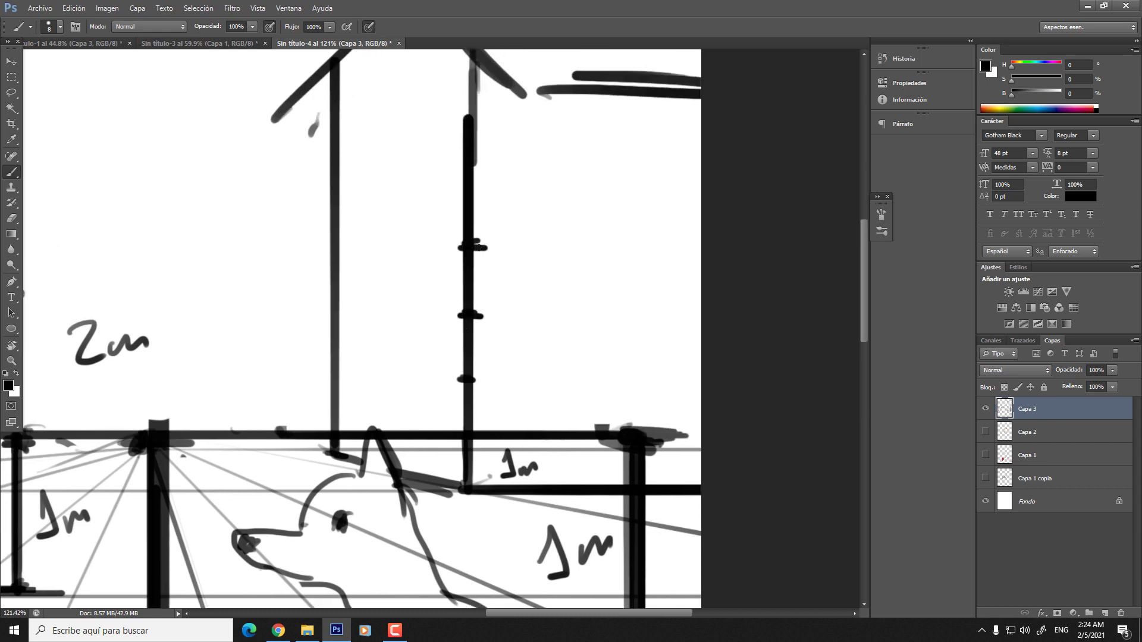
{"action": "left_click_drag", "start_coordinate": [477, 189], "coordinate": [455, 190]}
{"action": "left_click_drag", "start_coordinate": [454, 123], "coordinate": [491, 122]}
- Number the height intervals beside the house corner from 2 to 6 and label the ridge height 8m
{"action": "left_click_drag", "start_coordinate": [495, 407], "coordinate": [510, 411]}
{"action": "left_click_drag", "start_coordinate": [495, 341], "coordinate": [503, 360]}
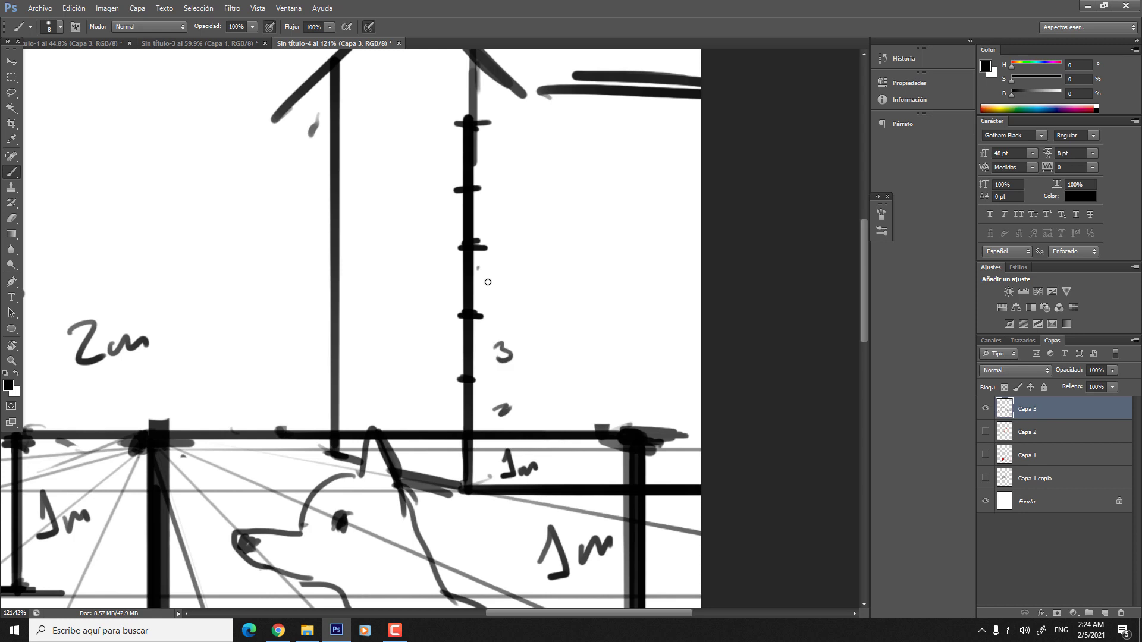
{"action": "left_click_drag", "start_coordinate": [483, 268], "coordinate": [491, 287]}
{"action": "left_click_drag", "start_coordinate": [508, 216], "coordinate": [495, 237]}
{"action": "left_click_drag", "start_coordinate": [505, 150], "coordinate": [498, 171]}
{"action": "mouse_move", "coordinate": [474, 66]}
{"action": "left_mouse_down"}
{"action": "mouse_move", "coordinate": [464, 150]}
{"action": "mouse_move", "coordinate": [477, 127]}
{"action": "mouse_move", "coordinate": [465, 66]}
{"action": "mouse_move", "coordinate": [475, 70]}
{"action": "left_mouse_up"}
{"action": "left_click_drag", "start_coordinate": [515, 89], "coordinate": [510, 122]}
{"action": "left_click_drag", "start_coordinate": [530, 119], "coordinate": [558, 102]}
{"action": "scroll", "coordinate": [446, 206], "scroll_direction": "down", "scroll_amount": 5}
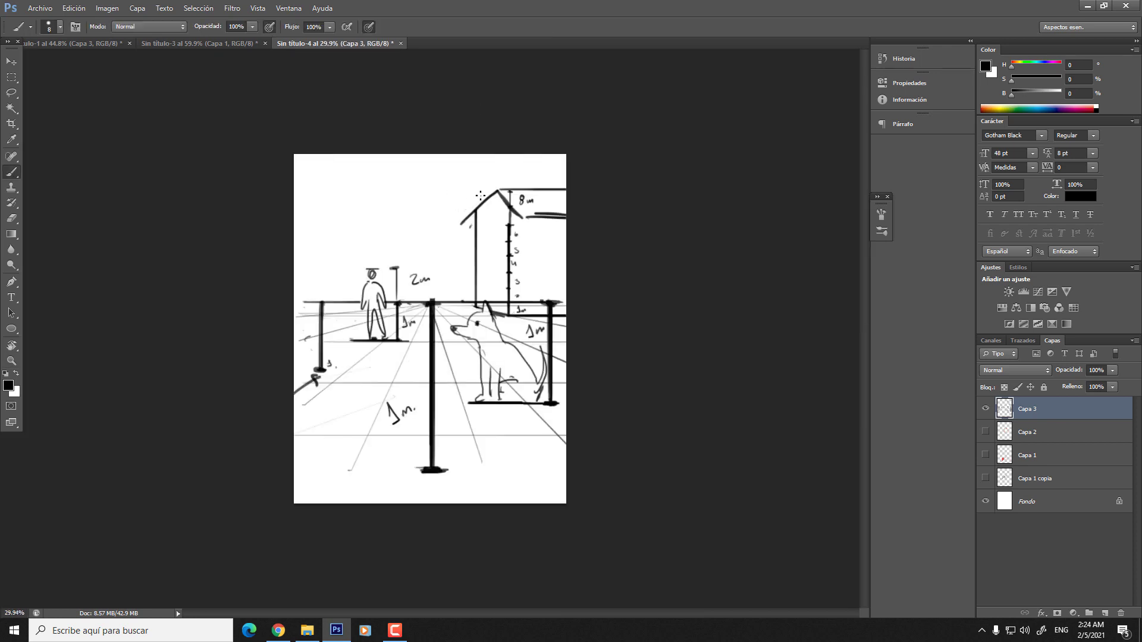
- Erase the part of the horizon line that passes through the house, enlarging the eraser to 40
{"action": "key", "text": "e"}
{"action": "scroll", "coordinate": [533, 297], "scroll_direction": "up", "scroll_amount": 3}
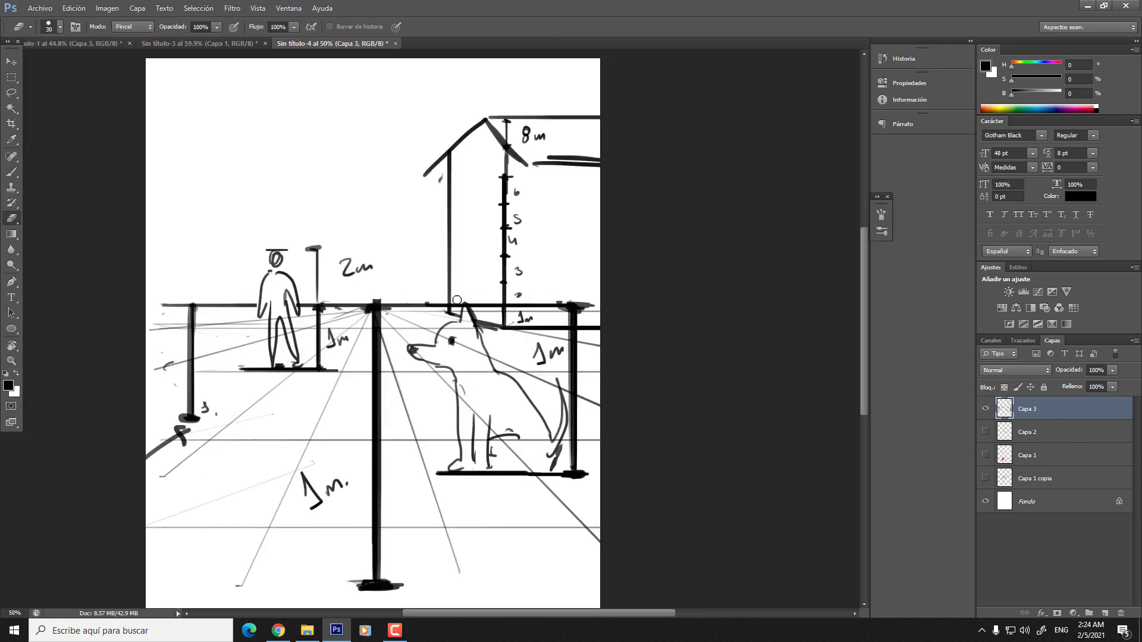
{"action": "mouse_move", "coordinate": [457, 300]}
{"action": "left_mouse_down"}
{"action": "mouse_move", "coordinate": [475, 293]}
{"action": "mouse_move", "coordinate": [490, 304]}
{"action": "left_mouse_up"}
{"action": "scroll", "coordinate": [518, 262], "scroll_direction": "up", "scroll_amount": 1}
{"action": "key", "text": "bracketright"}
{"action": "mouse_move", "coordinate": [510, 316]}
{"action": "left_mouse_down"}
{"action": "mouse_move", "coordinate": [589, 312]}
{"action": "mouse_move", "coordinate": [589, 339]}
{"action": "mouse_move", "coordinate": [604, 318]}
{"action": "left_mouse_up"}
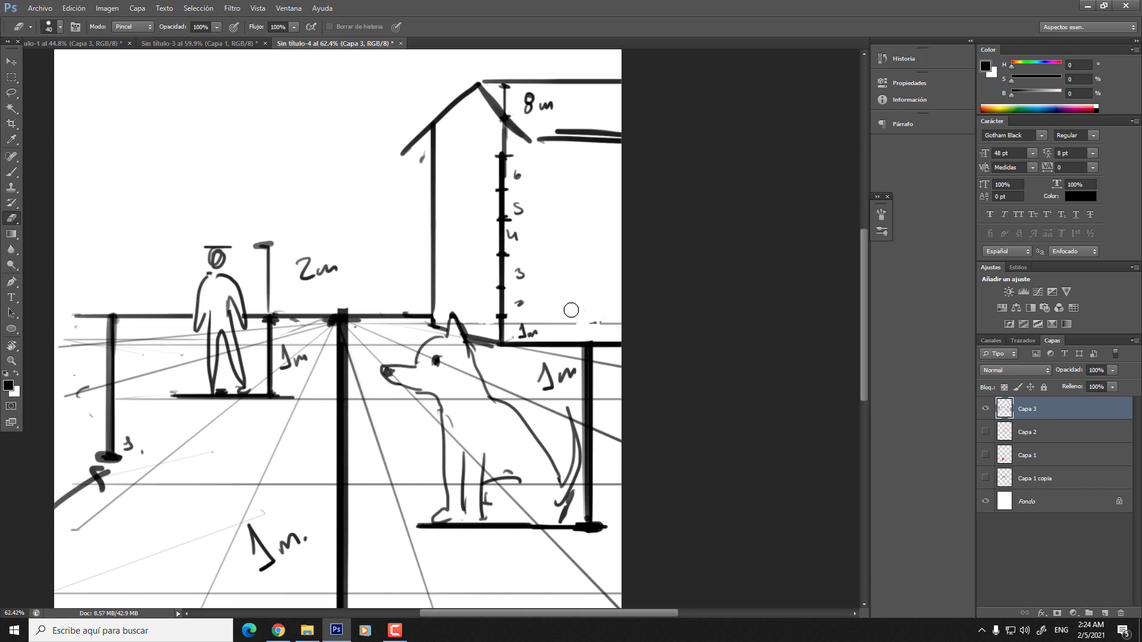
{"action": "key", "text": "b"}
{"action": "left_click_drag", "start_coordinate": [129, 107], "coordinate": [143, 295]}
{"action": "key", "text": "ctrl+z"}
{"action": "left_click_drag", "start_coordinate": [124, 140], "coordinate": [163, 301]}
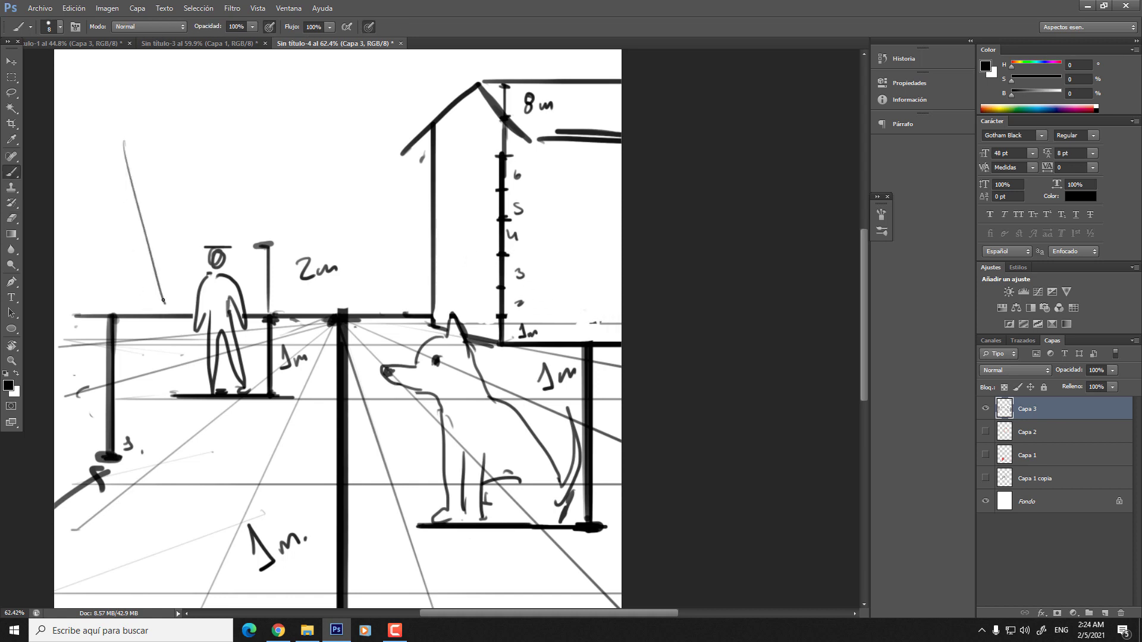
{"action": "key", "text": "ctrl+z"}
{"action": "key", "text": "ctrl+z"}
{"action": "mouse_move", "coordinate": [213, 141]}
{"action": "left_mouse_down"}
{"action": "mouse_move", "coordinate": [396, 190]}
{"action": "mouse_move", "coordinate": [360, 219]}
{"action": "left_mouse_up"}
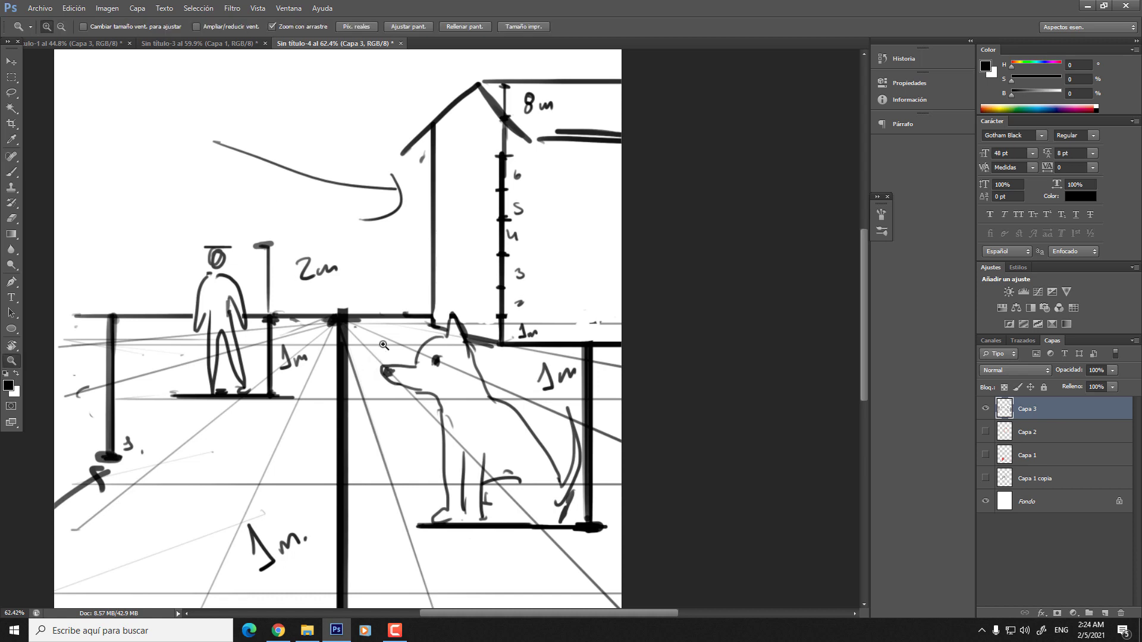
{"action": "scroll", "coordinate": [399, 315], "scroll_direction": "up", "scroll_amount": 3}
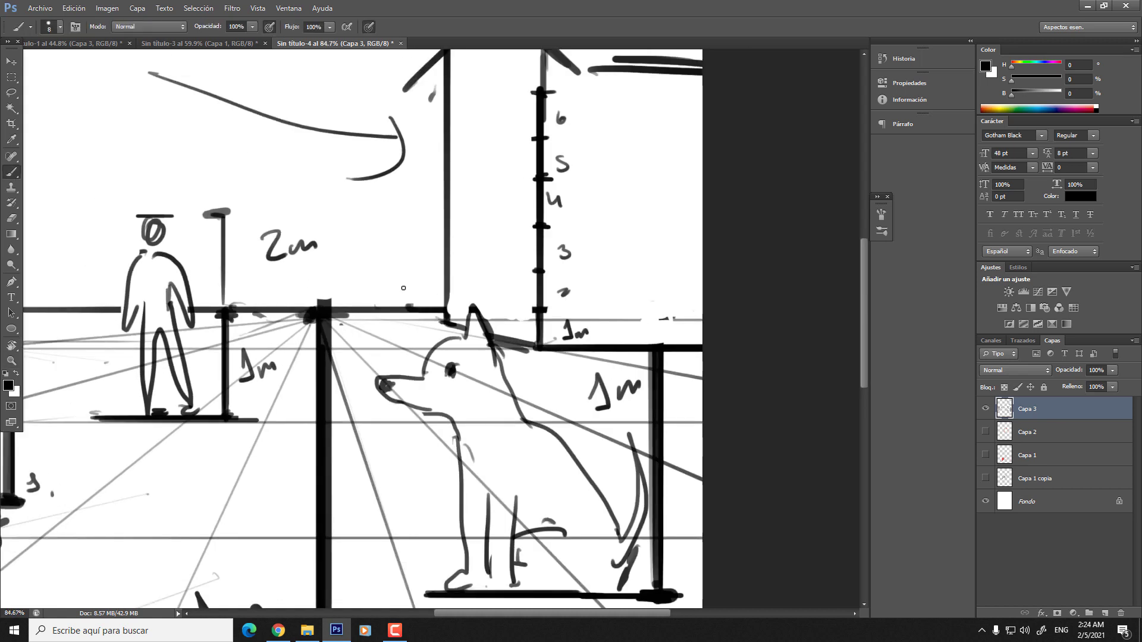
{"action": "key", "text": "ctrl+z"}
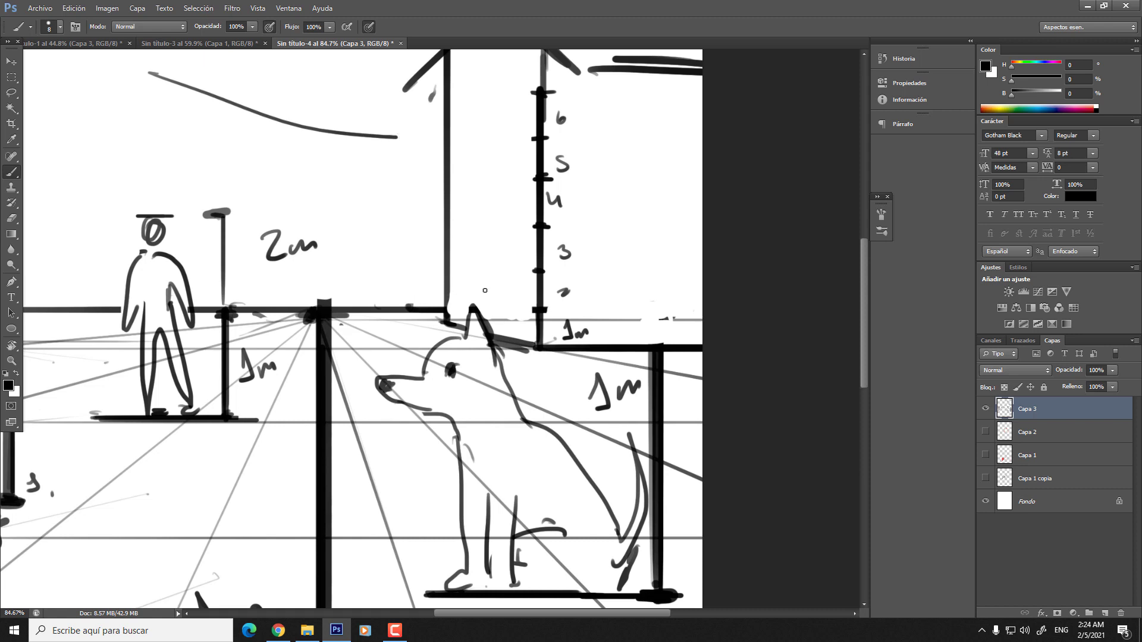
{"action": "key", "text": "ctrl+alt+z"}
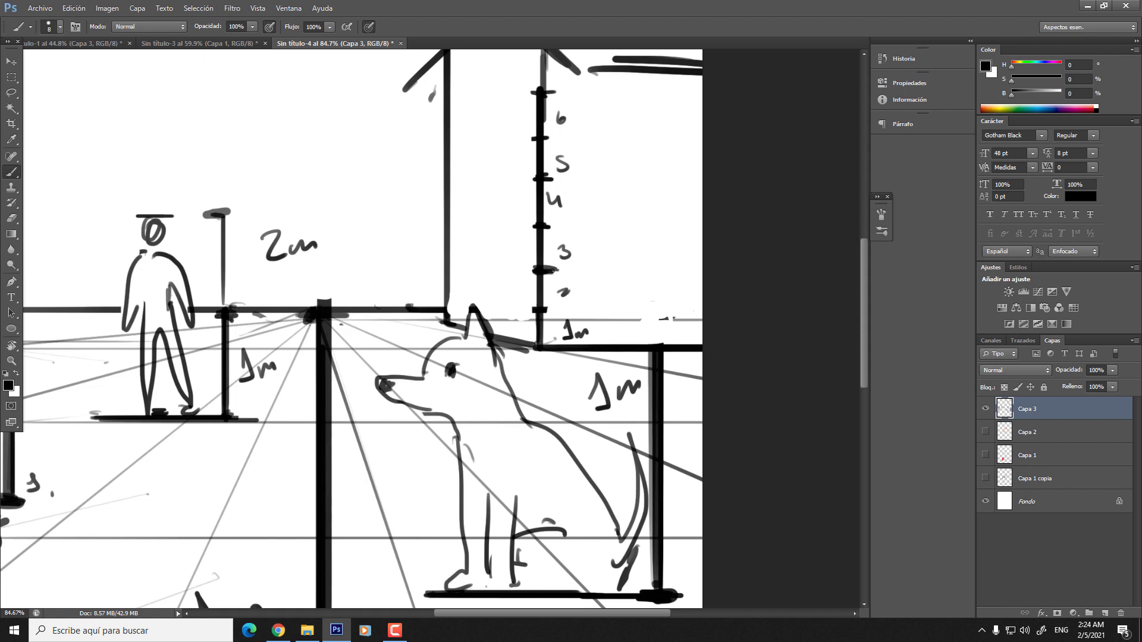
- Erase the house above the 2 m tick with the eraser enlarged to 90, keeping the corner's lower two intervals
{"action": "scroll", "coordinate": [569, 238], "scroll_direction": "down", "scroll_amount": 1}
{"action": "key", "text": "e"}
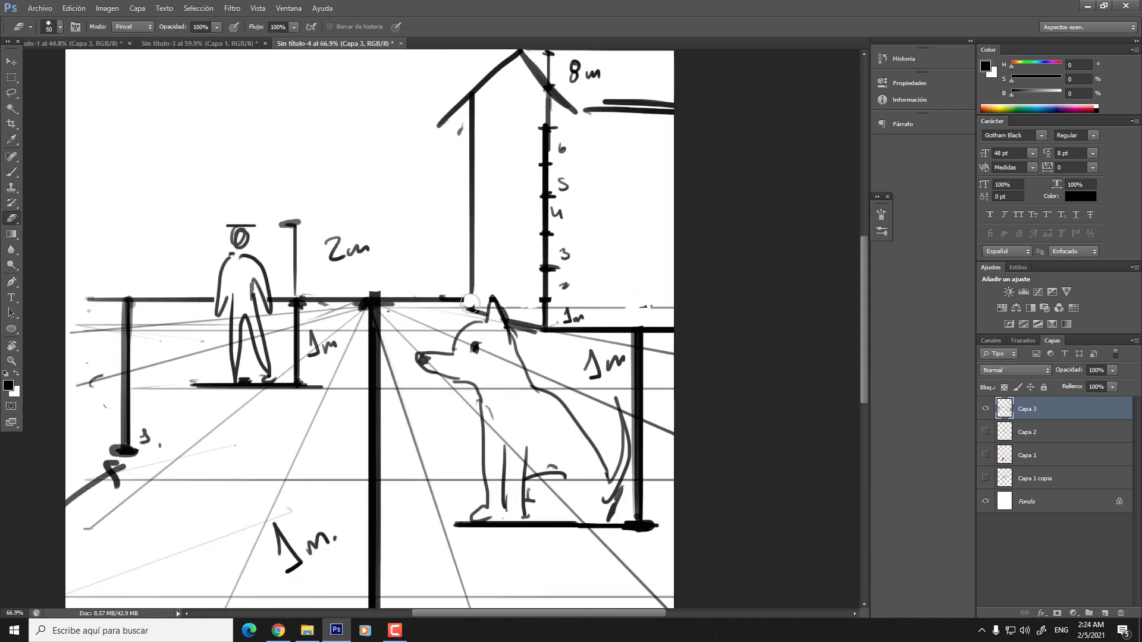
{"action": "mouse_move", "coordinate": [467, 116]}
{"action": "left_mouse_down"}
{"action": "mouse_move", "coordinate": [504, 102]}
{"action": "mouse_move", "coordinate": [477, 145]}
{"action": "mouse_move", "coordinate": [471, 127]}
{"action": "mouse_move", "coordinate": [508, 143]}
{"action": "mouse_move", "coordinate": [529, 207]}
{"action": "mouse_move", "coordinate": [577, 246]}
{"action": "mouse_move", "coordinate": [566, 173]}
{"action": "mouse_move", "coordinate": [593, 111]}
{"action": "mouse_move", "coordinate": [563, 132]}
{"action": "mouse_move", "coordinate": [667, 51]}
{"action": "mouse_move", "coordinate": [659, 59]}
{"action": "mouse_move", "coordinate": [687, 104]}
{"action": "mouse_move", "coordinate": [497, 117]}
{"action": "left_mouse_up"}
{"action": "key", "text": "bracketright"}
{"action": "key", "text": "bracketright"}
{"action": "key", "text": "bracketright"}
{"action": "key", "text": "bracketright"}
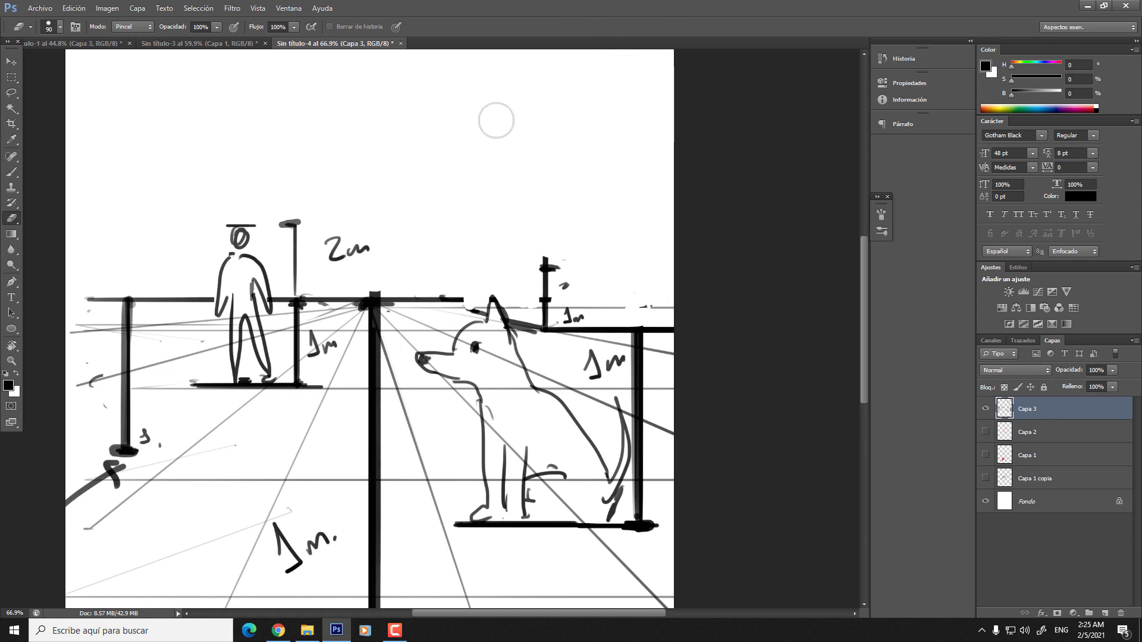
- Sketch a low box-shaped house with a sloped roof edge and side walls around the two-interval height corner
{"action": "key", "text": "ctrl+space"}
{"action": "left_click_drag", "start_coordinate": [561, 226], "coordinate": [592, 228]}
{"action": "key", "text": "ctrl+space"}
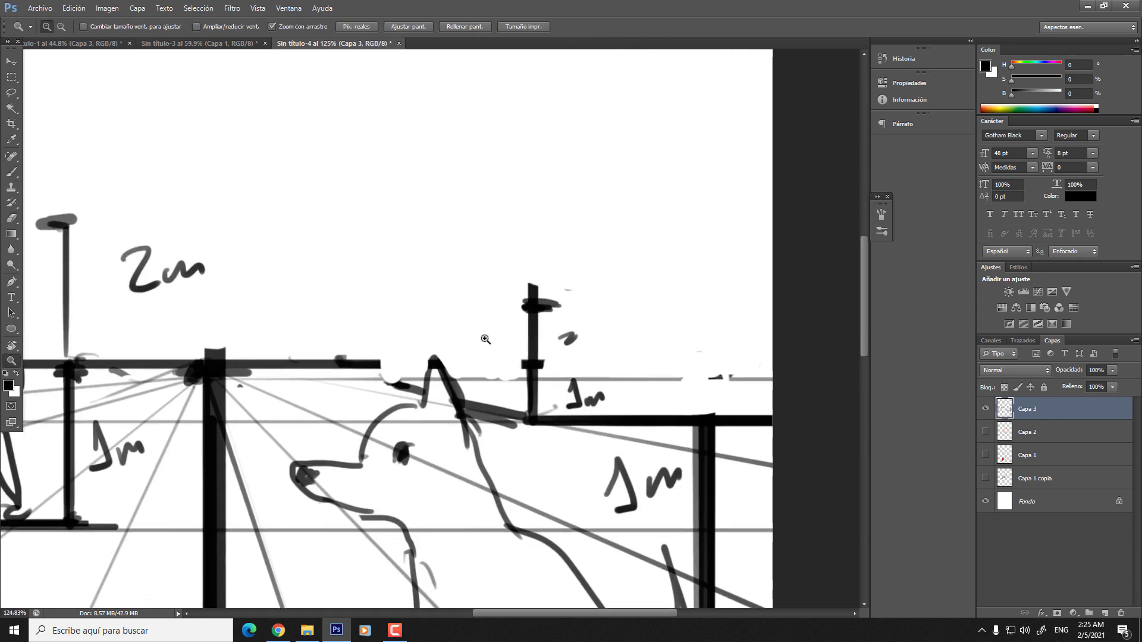
{"action": "left_click_drag", "start_coordinate": [489, 342], "coordinate": [489, 342]}
{"action": "key", "text": "b"}
{"action": "mouse_move", "coordinate": [484, 389]}
{"action": "left_mouse_down"}
{"action": "mouse_move", "coordinate": [477, 318]}
{"action": "mouse_move", "coordinate": [485, 373]}
{"action": "mouse_move", "coordinate": [523, 291]}
{"action": "mouse_move", "coordinate": [507, 291]}
{"action": "mouse_move", "coordinate": [525, 279]}
{"action": "mouse_move", "coordinate": [474, 291]}
{"action": "mouse_move", "coordinate": [524, 283]}
{"action": "mouse_move", "coordinate": [477, 282]}
{"action": "mouse_move", "coordinate": [553, 261]}
{"action": "mouse_move", "coordinate": [512, 262]}
{"action": "mouse_move", "coordinate": [621, 242]}
{"action": "left_mouse_up"}
{"action": "key", "text": "ctrl+z"}
{"action": "mouse_move", "coordinate": [528, 260]}
{"action": "left_mouse_down"}
{"action": "mouse_move", "coordinate": [572, 248]}
{"action": "mouse_move", "coordinate": [672, 252]}
{"action": "mouse_move", "coordinate": [674, 395]}
{"action": "left_mouse_up"}
{"action": "left_click_drag", "start_coordinate": [510, 395], "coordinate": [504, 277]}
{"action": "key", "text": "ctrl+space"}
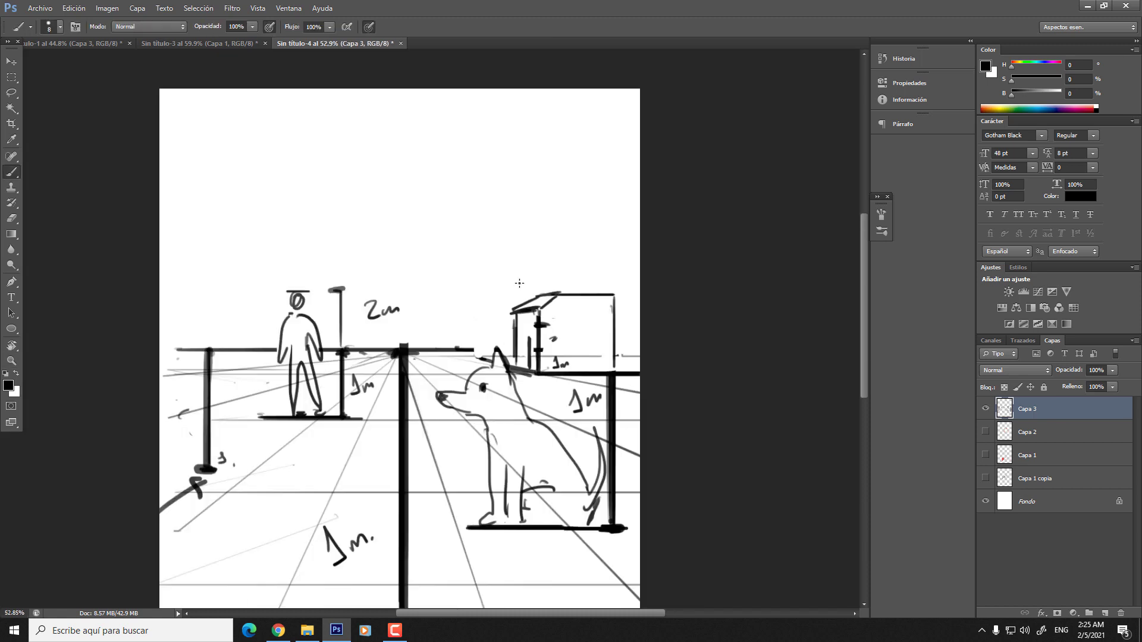
- Erase the stray vertical line beneath the roof edge beside the house corner
{"action": "key", "text": "ctrl+space"}
{"action": "left_click", "coordinate": [556, 327]}
{"action": "key", "text": "e"}
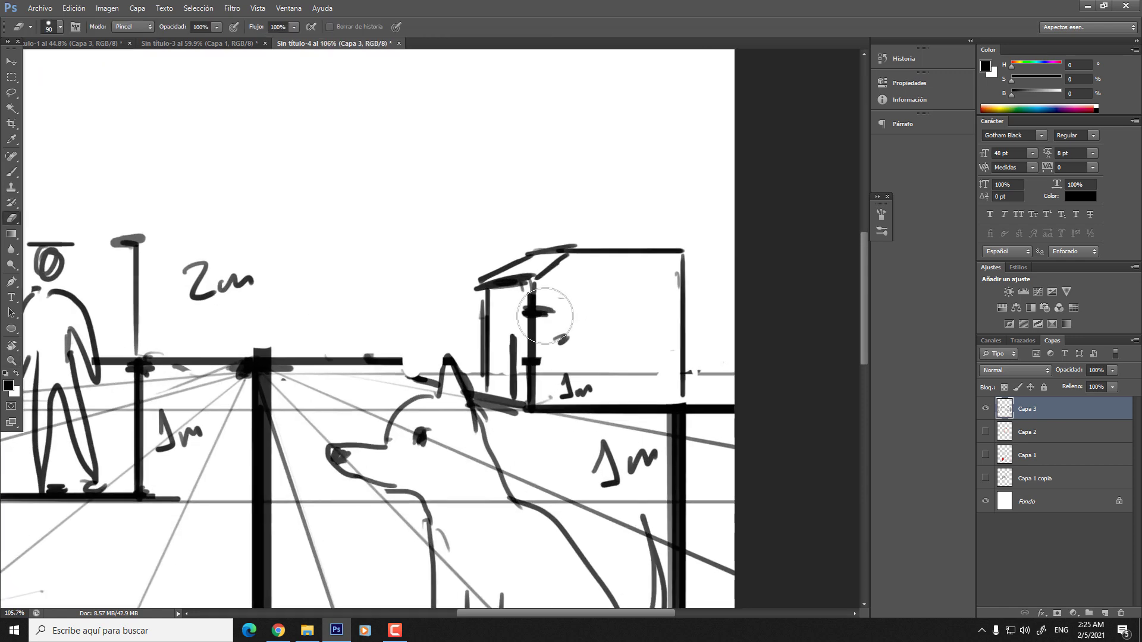
{"action": "key", "text": "b"}
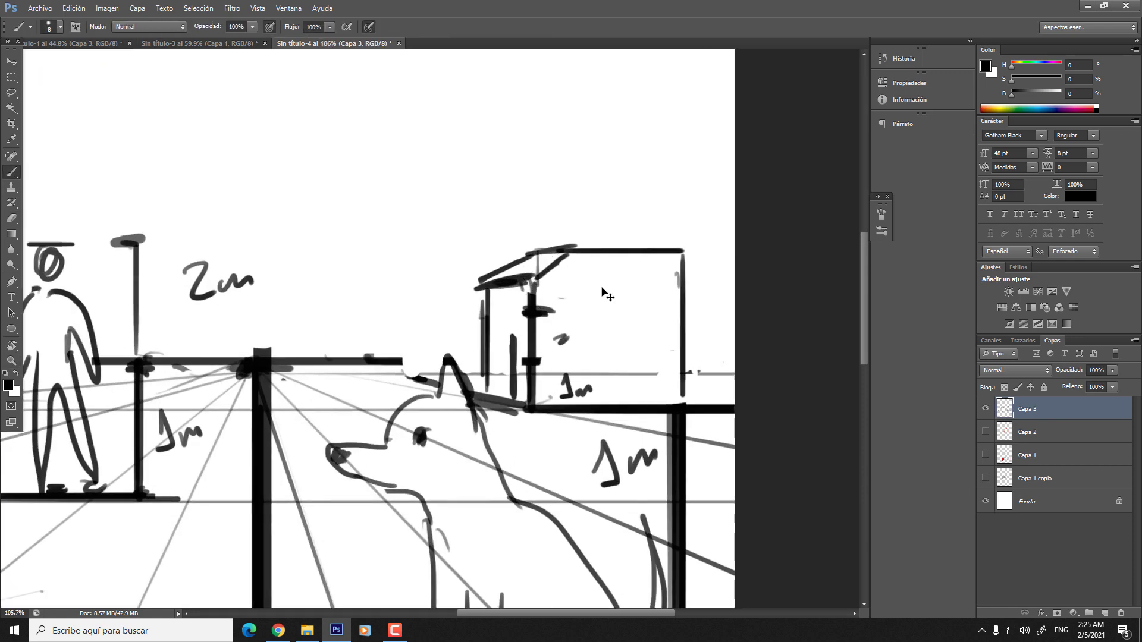
{"action": "key", "text": "e"}
{"action": "key", "text": "ctrl+space"}
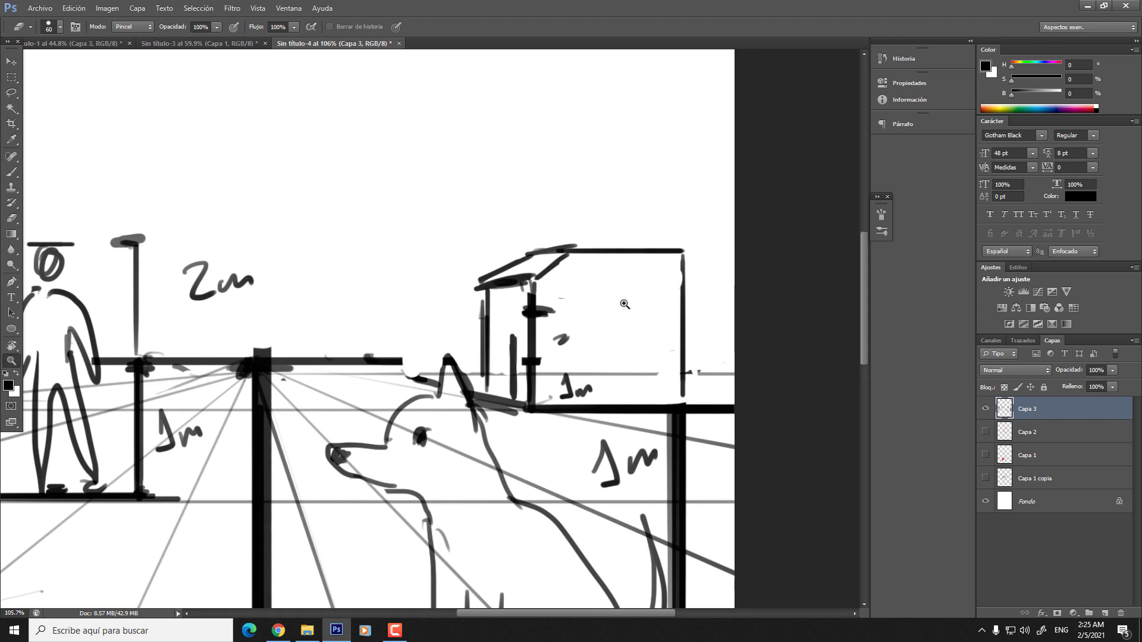
{"action": "mouse_move", "coordinate": [624, 301]}
{"action": "left_mouse_down"}
{"action": "mouse_move", "coordinate": [357, 256]}
{"action": "mouse_move", "coordinate": [493, 243]}
{"action": "left_mouse_up"}
- Draw a guide from the standing figure's feet back into depth and a horizontal one across to the house base
{"action": "key", "text": "b"}
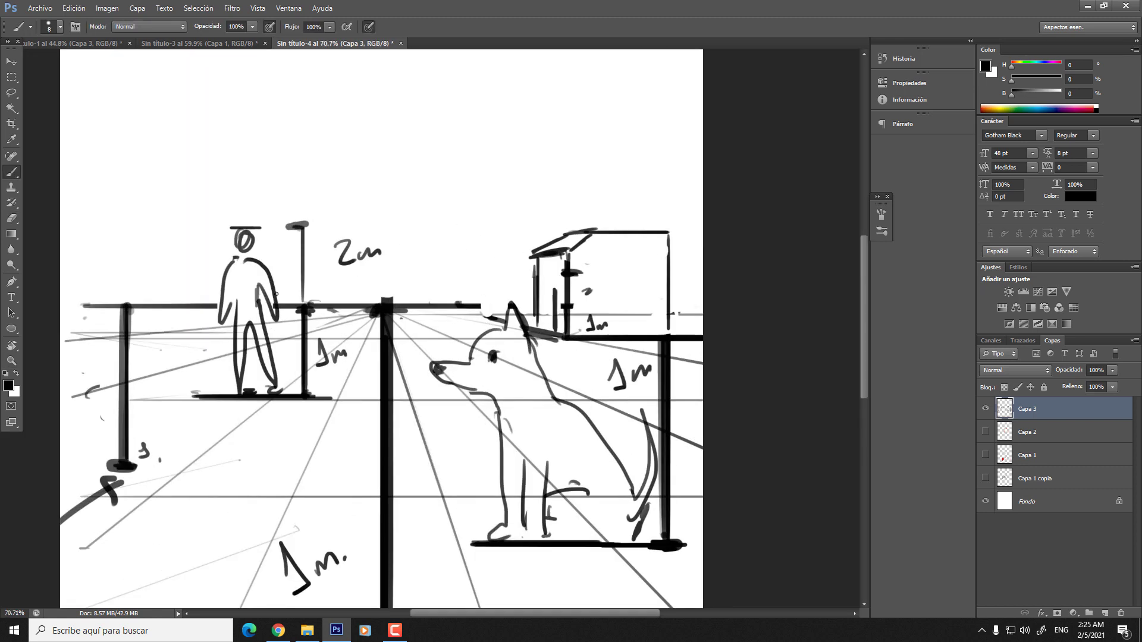
{"action": "left_click_drag", "start_coordinate": [294, 385], "coordinate": [379, 327]}
{"action": "key", "text": "ctrl+z"}
{"action": "left_click_drag", "start_coordinate": [280, 393], "coordinate": [351, 336]}
{"action": "key", "text": "ctrl+z"}
{"action": "mouse_move", "coordinate": [280, 394]}
{"action": "left_mouse_down"}
{"action": "mouse_move", "coordinate": [352, 336]}
{"action": "mouse_move", "coordinate": [536, 327]}
{"action": "left_mouse_up"}
{"action": "key", "text": "ctrl+z"}
{"action": "left_click_drag", "start_coordinate": [336, 334], "coordinate": [529, 335]}
- Draw a small standing figure beside the house at the guide's level and extend the horizon line to the house's 1 m tick
{"action": "key", "text": "z"}
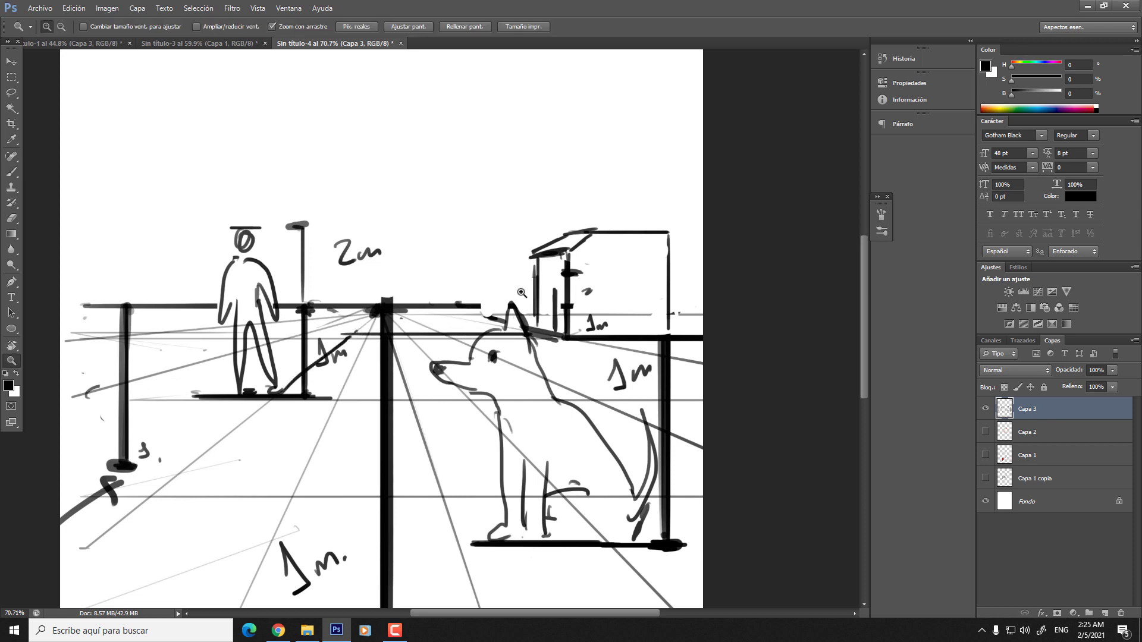
{"action": "left_click_drag", "start_coordinate": [521, 292], "coordinate": [519, 266]}
{"action": "key", "text": "b"}
{"action": "left_click", "coordinate": [522, 271]}
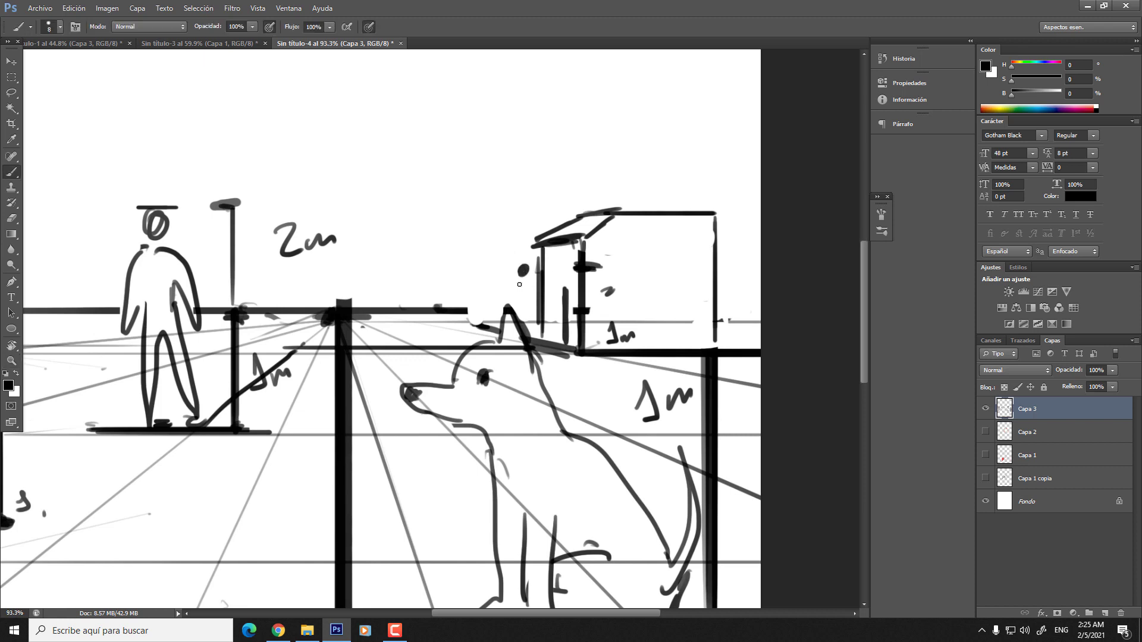
{"action": "mouse_move", "coordinate": [510, 326]}
{"action": "left_mouse_down"}
{"action": "mouse_move", "coordinate": [526, 283]}
{"action": "mouse_move", "coordinate": [537, 293]}
{"action": "mouse_move", "coordinate": [514, 337]}
{"action": "mouse_move", "coordinate": [538, 335]}
{"action": "mouse_move", "coordinate": [479, 348]}
{"action": "mouse_move", "coordinate": [476, 316]}
{"action": "mouse_move", "coordinate": [500, 319]}
{"action": "mouse_move", "coordinate": [464, 309]}
{"action": "mouse_move", "coordinate": [595, 311]}
{"action": "mouse_move", "coordinate": [562, 347]}
{"action": "mouse_move", "coordinate": [562, 290]}
{"action": "left_mouse_up"}
{"action": "key", "text": "ctrl+z"}
{"action": "key", "text": "e"}
{"action": "key", "text": "b"}
{"action": "key", "text": "ctrl+z"}
{"action": "scroll", "coordinate": [522, 311], "scroll_direction": "down", "scroll_amount": 2, "text": "alt"}
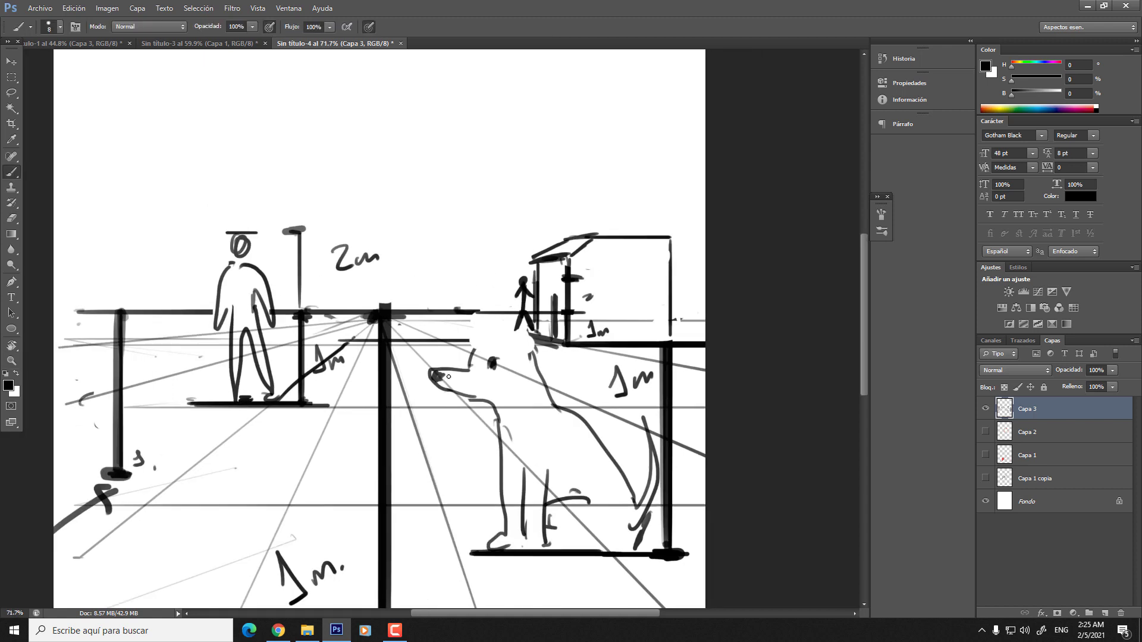
{"action": "scroll", "coordinate": [309, 325], "scroll_direction": "down", "scroll_amount": 3, "text": "alt"}
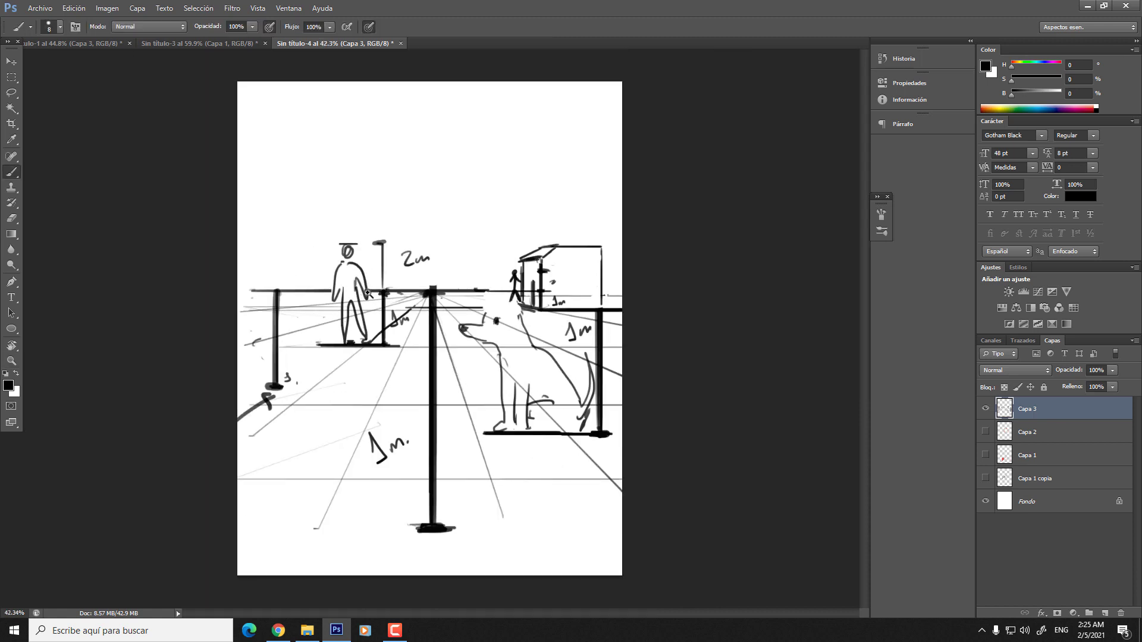
- Erase the central 1 m post and its label with the eraser enlarged to 100
{"action": "key", "text": "e"}
{"action": "mouse_move", "coordinate": [412, 314]}
{"action": "left_mouse_down"}
{"action": "mouse_move", "coordinate": [427, 285]}
{"action": "mouse_move", "coordinate": [427, 475]}
{"action": "mouse_move", "coordinate": [423, 266]}
{"action": "left_mouse_up"}
{"action": "key", "text": "bracketright"}
{"action": "key", "text": "bracketright"}
{"action": "key", "text": "bracketright"}
{"action": "key", "text": "bracketright"}
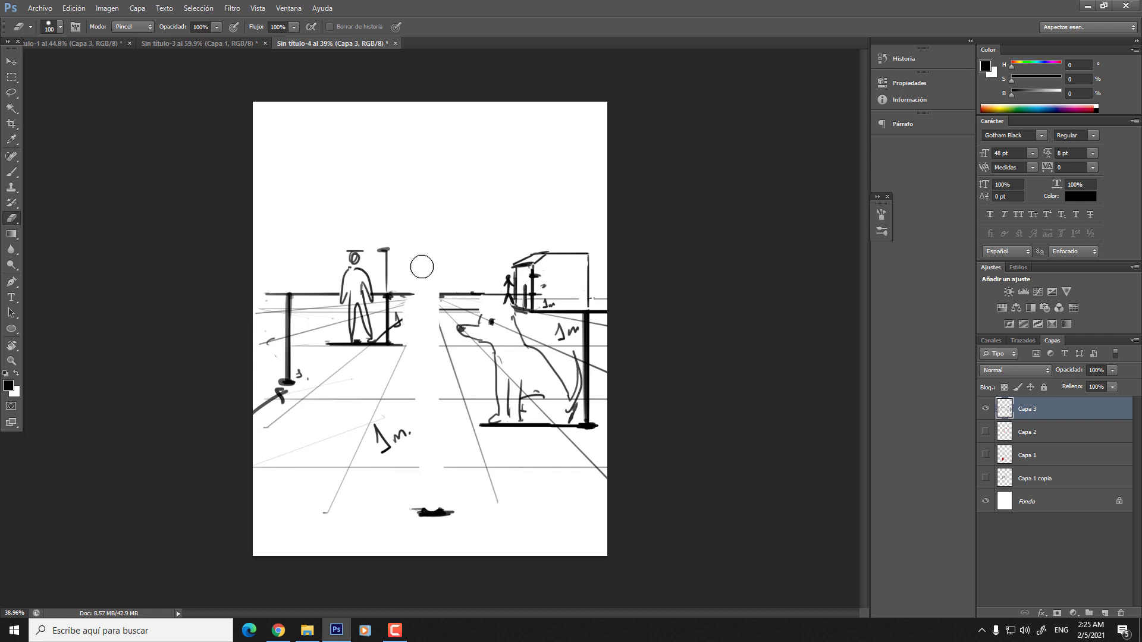
{"action": "left_click_drag", "start_coordinate": [421, 484], "coordinate": [440, 511]}
{"action": "mouse_move", "coordinate": [372, 422]}
{"action": "left_mouse_down"}
{"action": "mouse_move", "coordinate": [434, 490]}
{"action": "mouse_move", "coordinate": [416, 395]}
{"action": "left_mouse_up"}
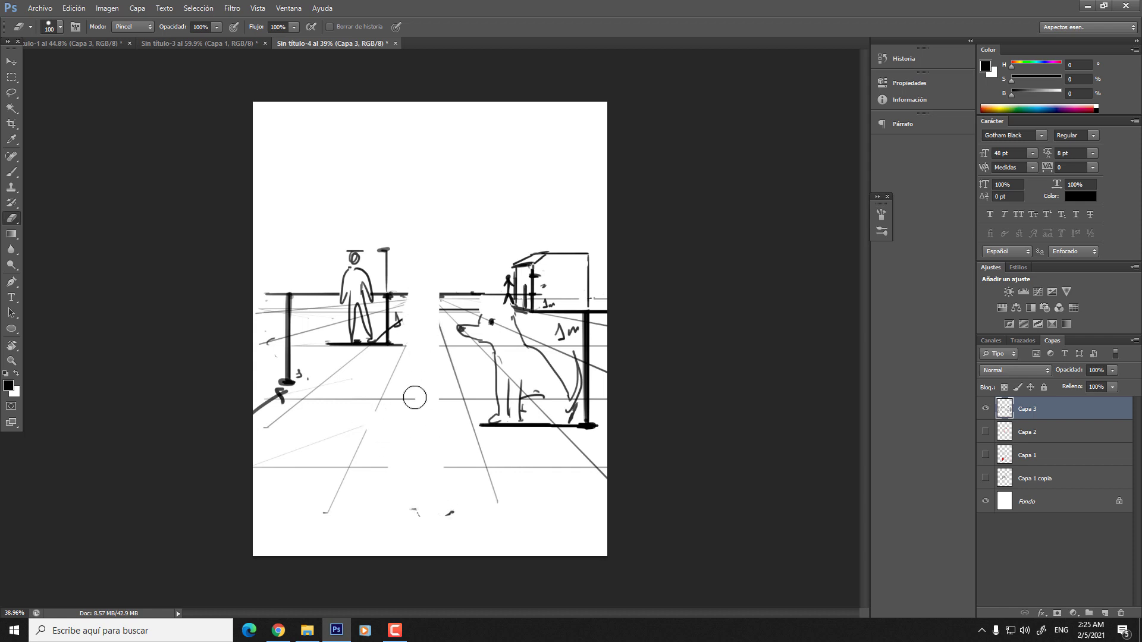
- Redraw the top of the dog's head and erase the 2 m height marker beside the standing figure
{"action": "key", "text": "b"}
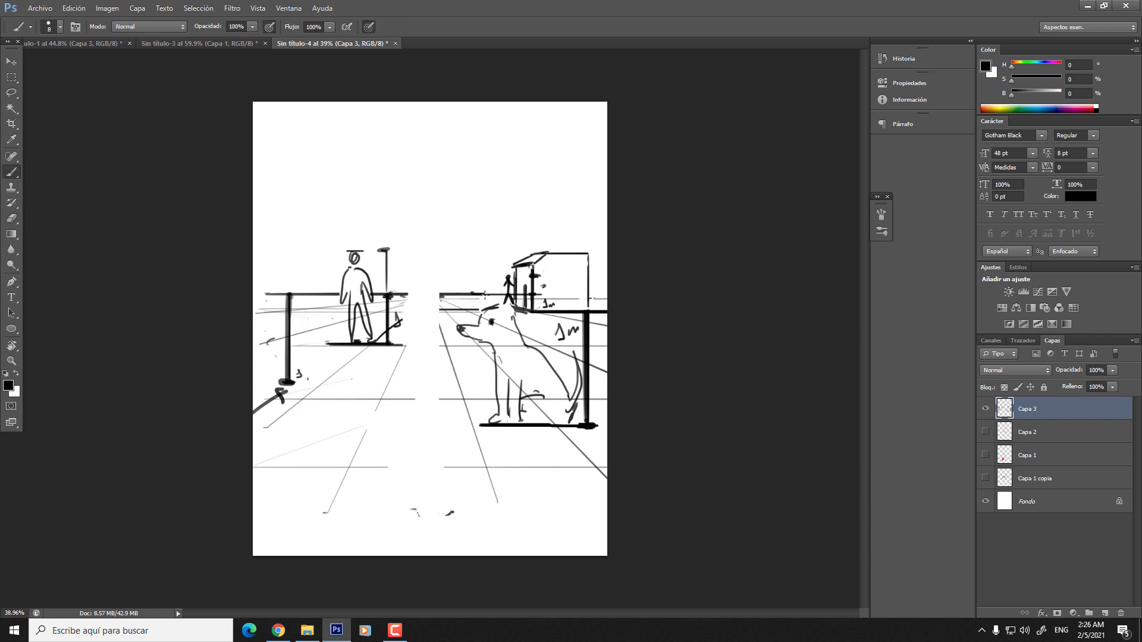
{"action": "key", "text": "e"}
{"action": "left_click_drag", "start_coordinate": [383, 247], "coordinate": [379, 276]}
{"action": "key", "text": "b"}
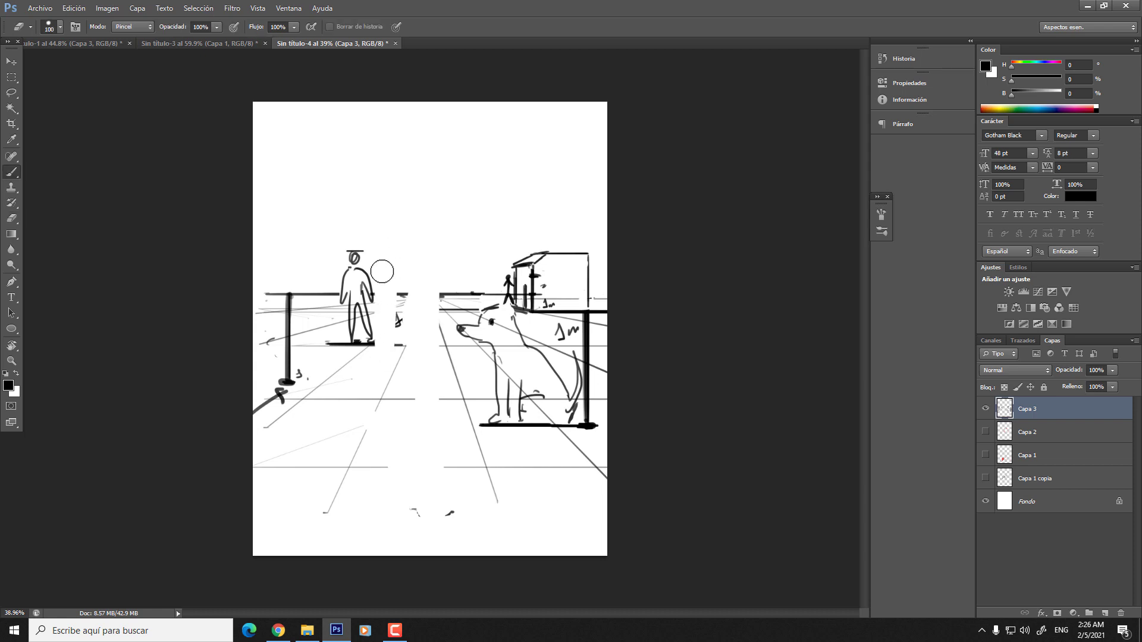
- Mark a vanishing point as a bold dot on the horizon between the 1 m post and the standing figure, using an enlarged brush
{"action": "scroll", "coordinate": [318, 292], "scroll_direction": "up", "scroll_amount": 3}
{"action": "key", "text": "bracketright"}
{"action": "key", "text": "bracketright"}
{"action": "key", "text": "bracketright"}
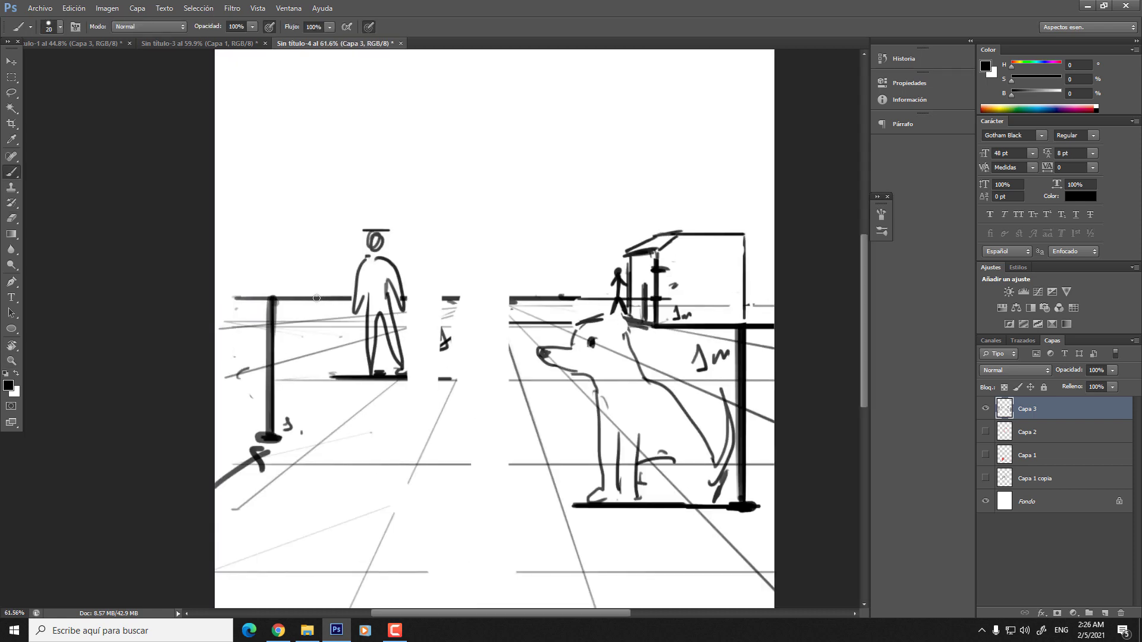
{"action": "key", "text": "bracketright"}
{"action": "left_click_drag", "start_coordinate": [316, 298], "coordinate": [324, 304]}
- Draw a size 9 guide from the vanishing point past the figure's feet into the foreground, ending in a short ground mark
{"action": "scroll", "coordinate": [345, 314], "scroll_direction": "down", "scroll_amount": 2}
{"action": "key", "text": "bracketleft"}
{"action": "key", "text": "bracketleft"}
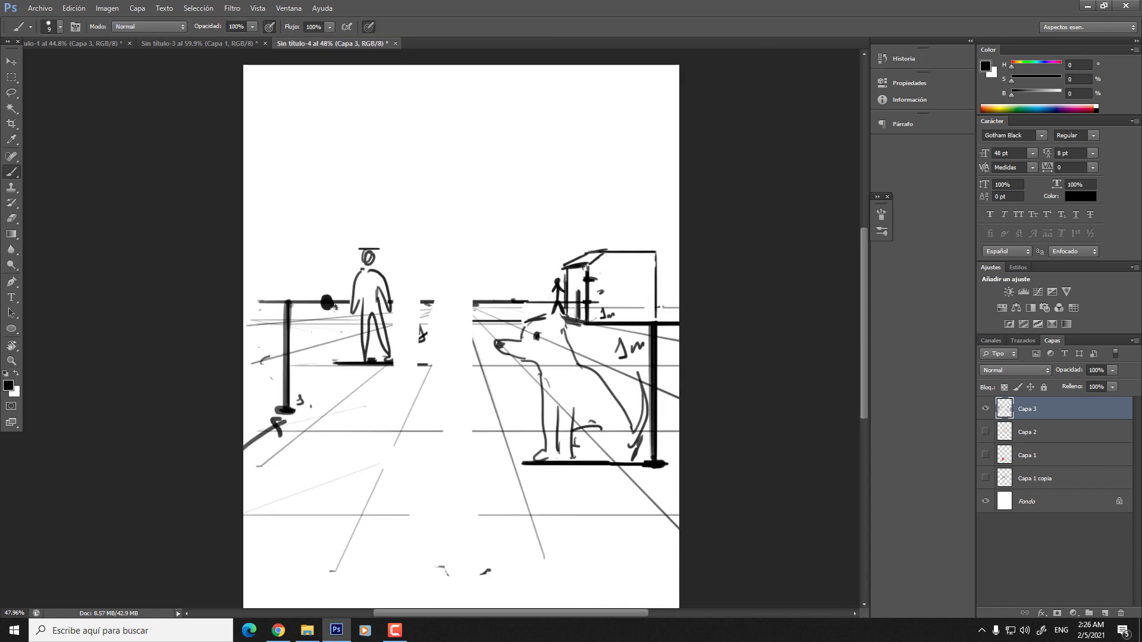
{"action": "left_click", "coordinate": [482, 459], "text": "shift"}
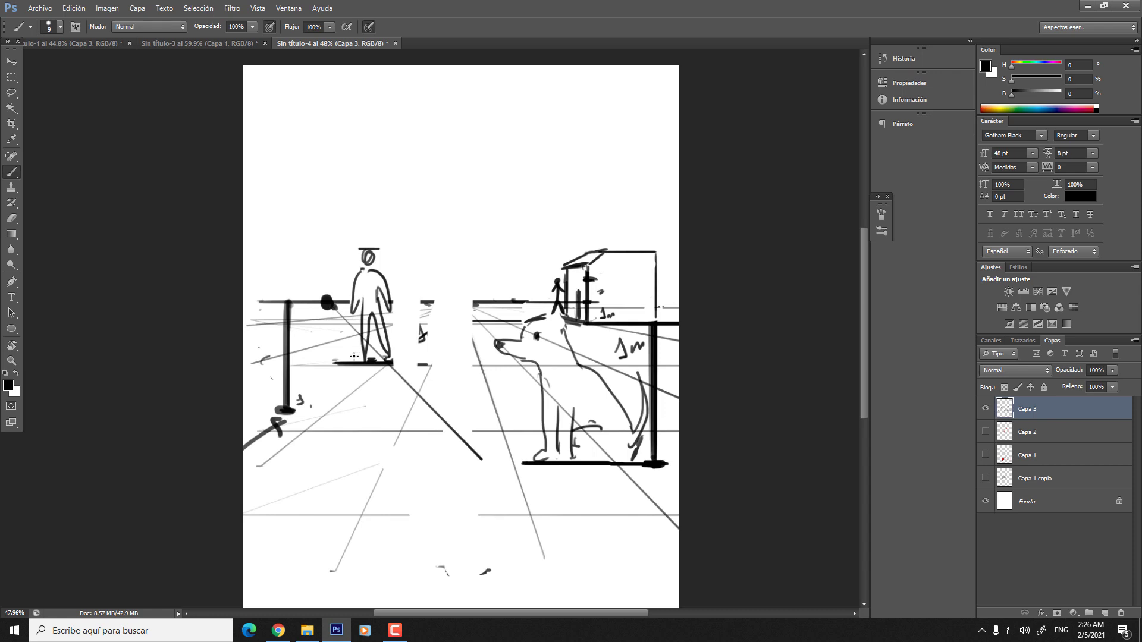
{"action": "key", "text": "ctrl+z"}
{"action": "left_click", "coordinate": [436, 459], "text": "shift"}
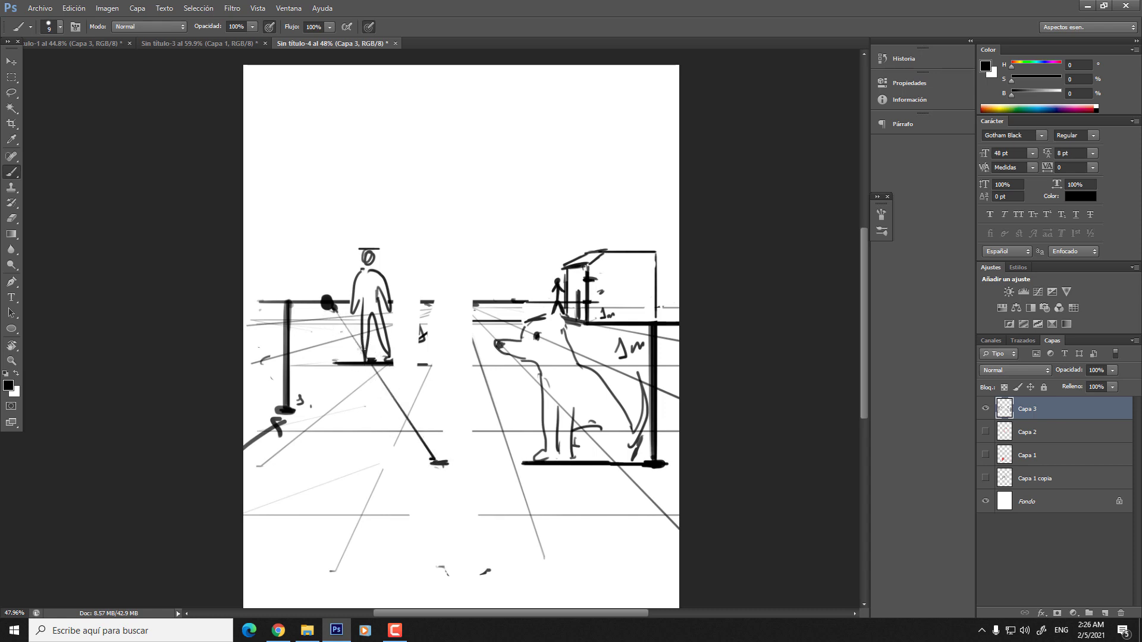
- Draw the upper guide from high above the foreground past the top of the figure's head to the vanishing point
{"action": "left_click", "coordinate": [476, 141], "text": "shift"}
{"action": "left_click", "coordinate": [496, 139], "text": "shift"}
{"action": "key", "text": "ctrl+z"}
{"action": "left_click_drag", "start_coordinate": [462, 133], "coordinate": [367, 245]}
{"action": "left_click", "coordinate": [328, 294], "text": "shift"}
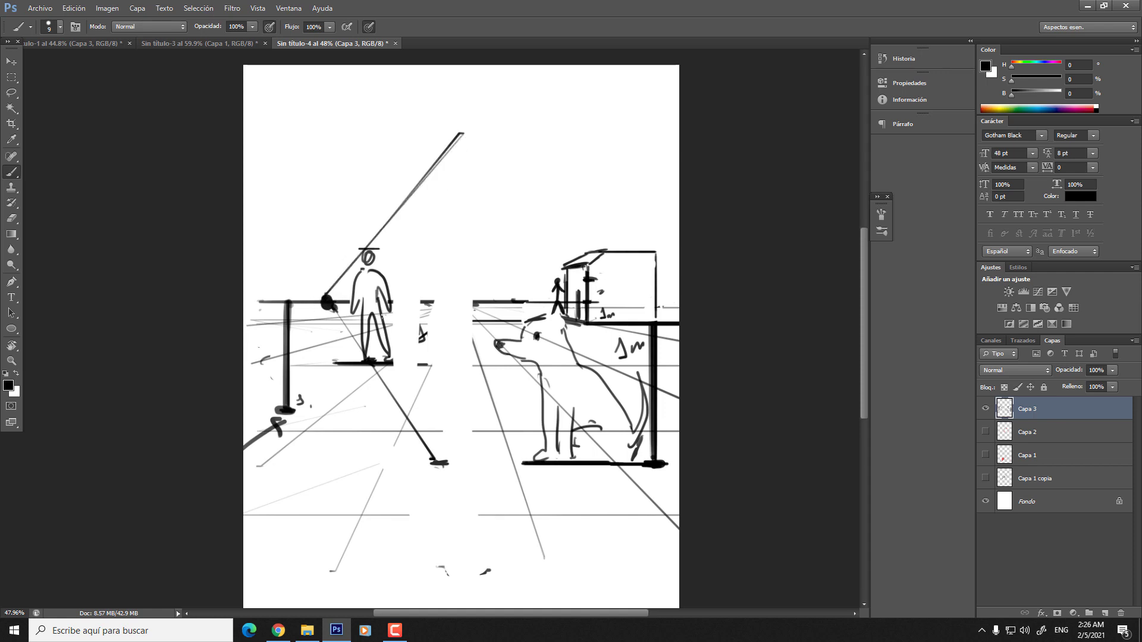
- Reinforce the lower guide and the figure's foot point, and draw a vertical height line between both guides at the foreground mark
{"action": "scroll", "coordinate": [345, 352], "scroll_direction": "up", "scroll_amount": 3}
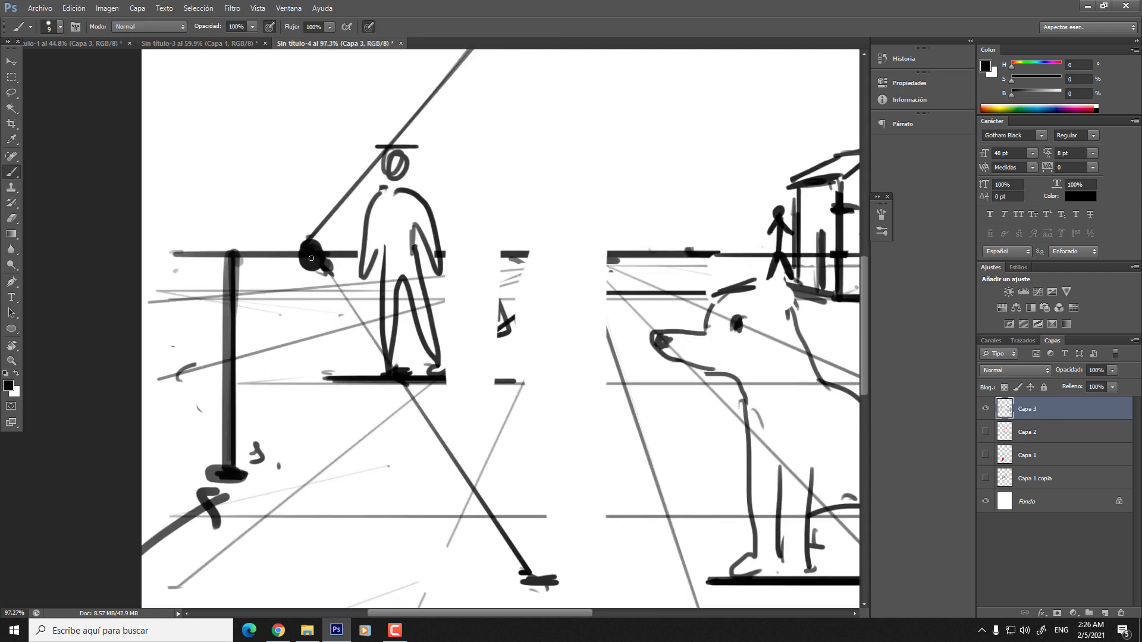
{"action": "left_click_drag", "start_coordinate": [524, 571], "coordinate": [322, 269]}
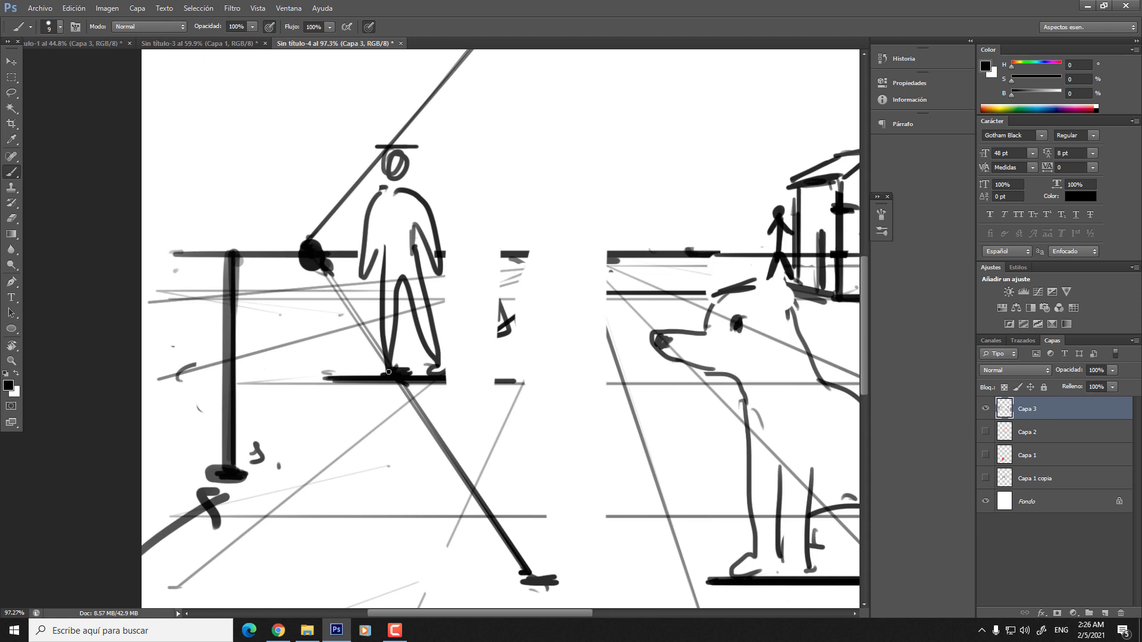
{"action": "left_click_drag", "start_coordinate": [382, 370], "coordinate": [397, 371]}
{"action": "mouse_move", "coordinate": [390, 158]}
{"action": "left_mouse_down"}
{"action": "mouse_move", "coordinate": [411, 145]}
{"action": "mouse_move", "coordinate": [425, 163]}
{"action": "mouse_move", "coordinate": [417, 436]}
{"action": "mouse_move", "coordinate": [416, 158]}
{"action": "mouse_move", "coordinate": [415, 409]}
{"action": "left_mouse_up"}
{"action": "key", "text": "z"}
{"action": "scroll", "coordinate": [470, 313], "scroll_direction": "down", "scroll_amount": 5}
{"action": "scroll", "coordinate": [470, 313], "scroll_direction": "up", "scroll_amount": 2}
{"action": "key", "text": "b"}
{"action": "key", "text": "ctrl+z"}
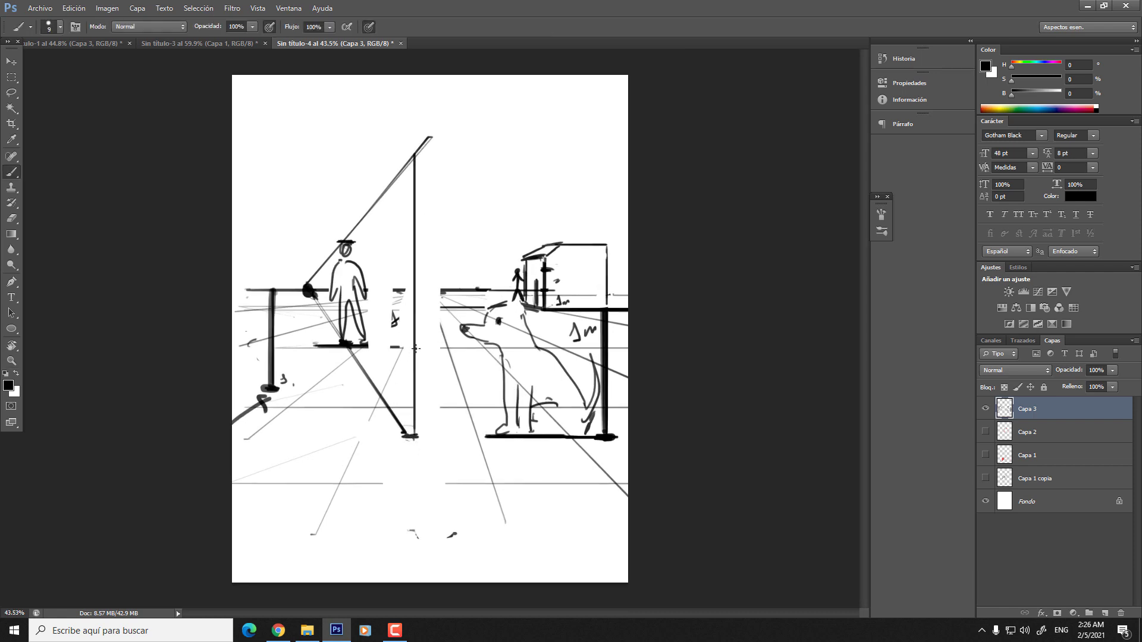
- Erase the leftover label and line fragments between the standing figure and the vertical height line
{"action": "key", "text": "e"}
{"action": "scroll", "coordinate": [409, 321], "scroll_direction": "up", "scroll_amount": 2}
{"action": "key", "text": "b"}
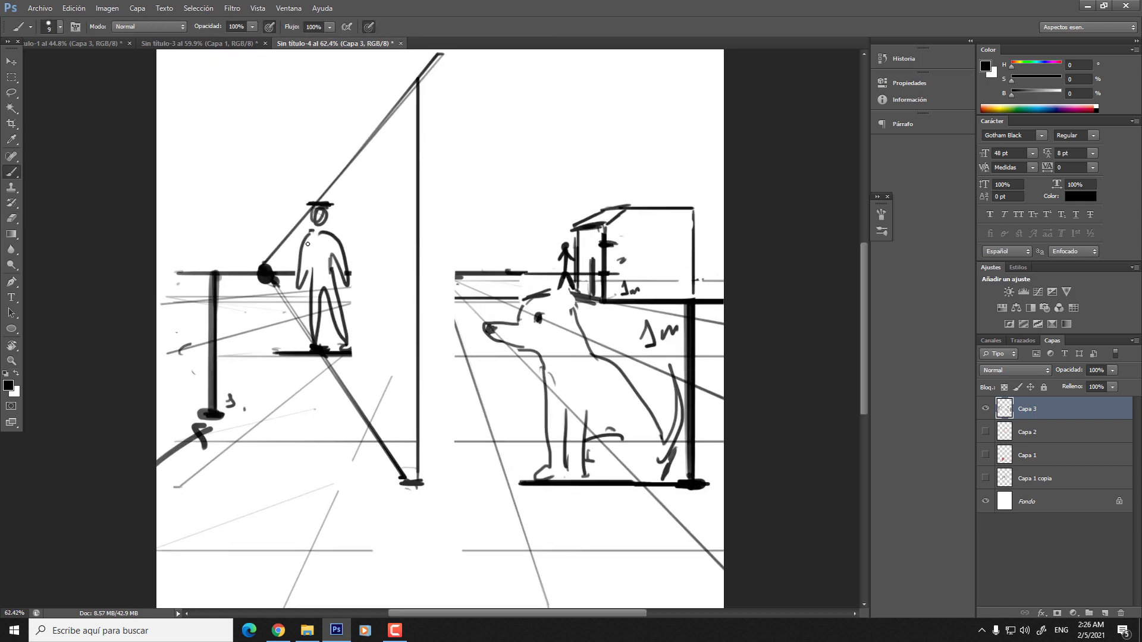
- Draw a small stick figure near the vanishing point, its head on the upper guide and its feet at the lower guide
{"action": "scroll", "coordinate": [288, 240], "scroll_direction": "up", "scroll_amount": 3}
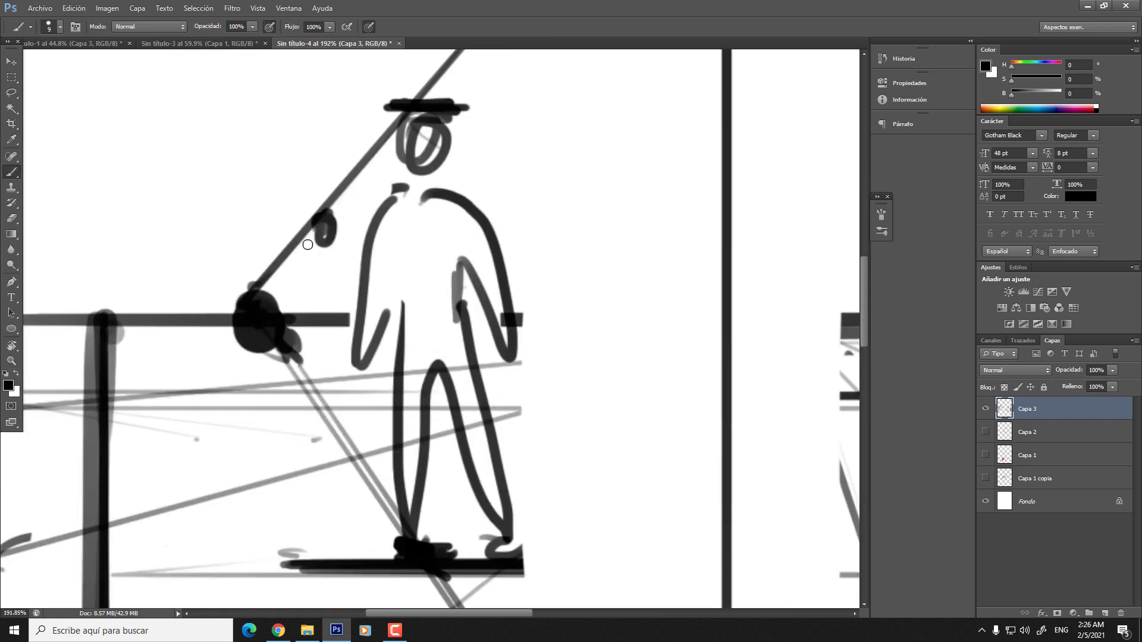
{"action": "left_click_drag", "start_coordinate": [321, 250], "coordinate": [305, 298]}
{"action": "key", "text": "ctrl+z"}
{"action": "mouse_move", "coordinate": [309, 382]}
{"action": "left_mouse_down"}
{"action": "mouse_move", "coordinate": [325, 341]}
{"action": "mouse_move", "coordinate": [321, 275]}
{"action": "mouse_move", "coordinate": [300, 296]}
{"action": "left_mouse_up"}
{"action": "left_click_drag", "start_coordinate": [321, 253], "coordinate": [341, 291]}
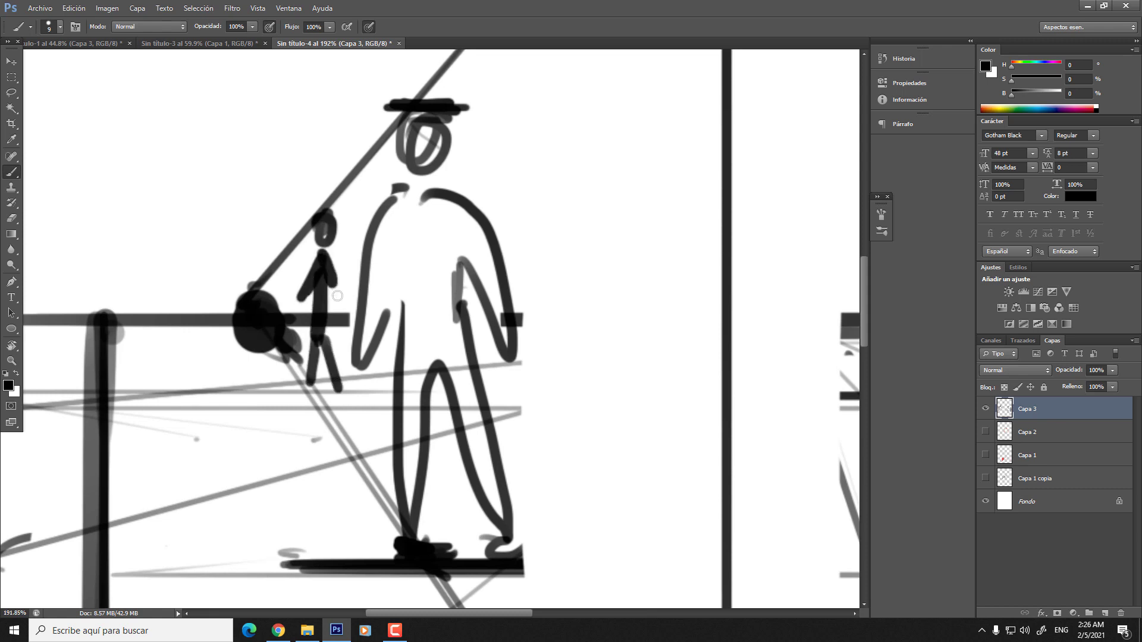
{"action": "mouse_move", "coordinate": [319, 345]}
{"action": "left_mouse_down"}
{"action": "mouse_move", "coordinate": [304, 387]}
{"action": "mouse_move", "coordinate": [336, 366]}
{"action": "mouse_move", "coordinate": [340, 393]}
{"action": "left_mouse_up"}
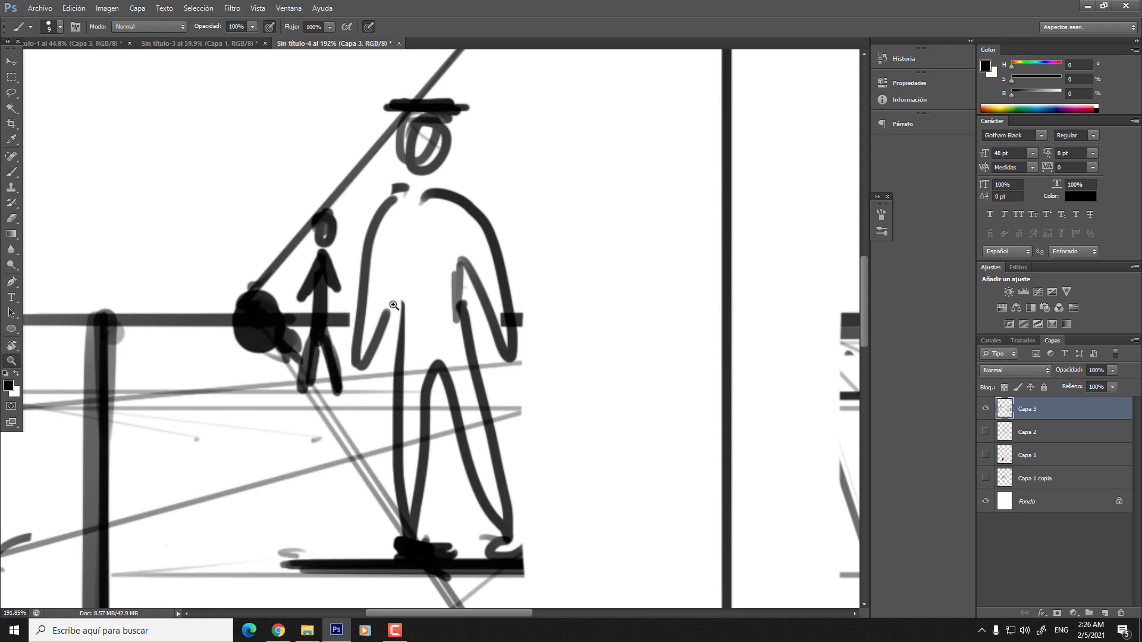
- Erase the guide lines around the small stick figure's legs and touch up its body with the brush
{"action": "scroll", "coordinate": [381, 291], "scroll_direction": "down", "scroll_amount": 3}
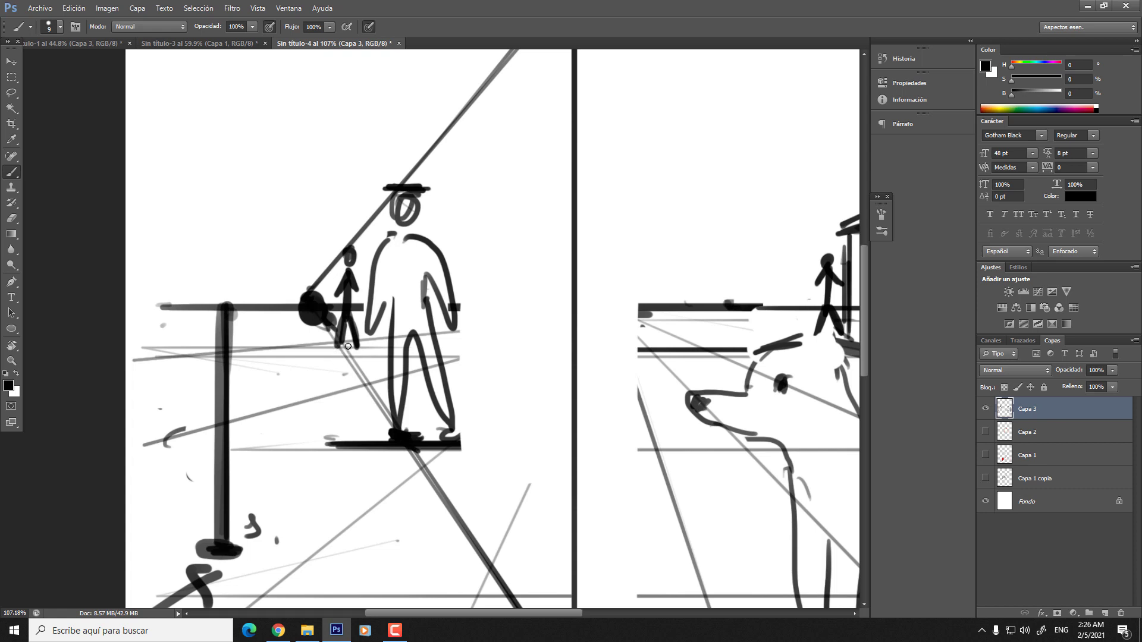
{"action": "key", "text": "e"}
{"action": "left_click_drag", "start_coordinate": [345, 337], "coordinate": [345, 342]}
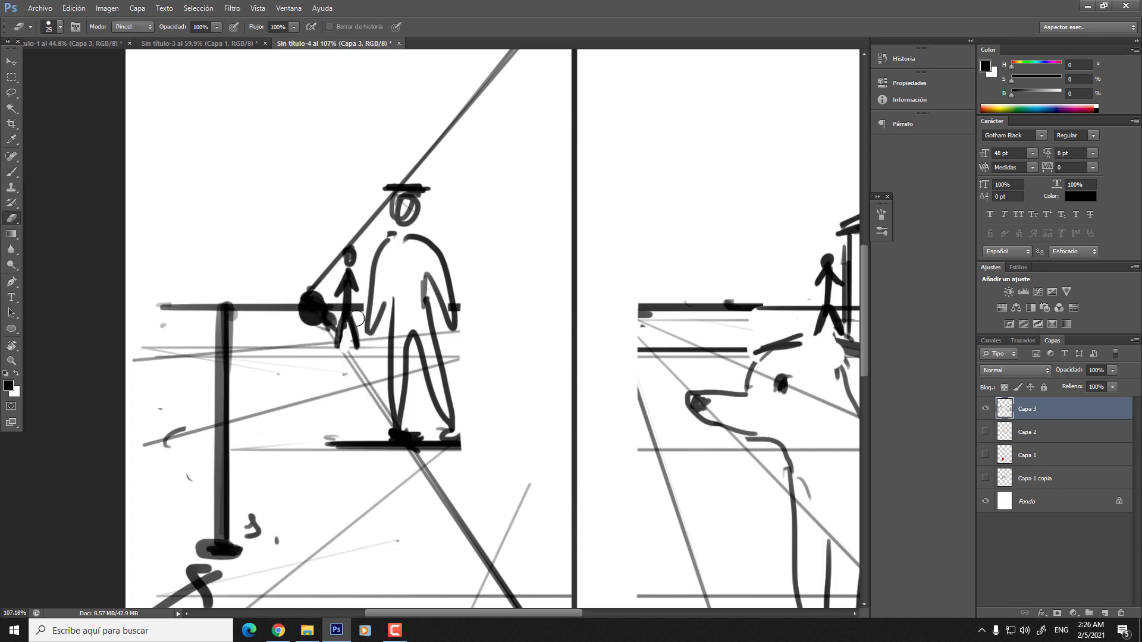
{"action": "key", "text": "b"}
{"action": "left_click_drag", "start_coordinate": [349, 271], "coordinate": [354, 318]}
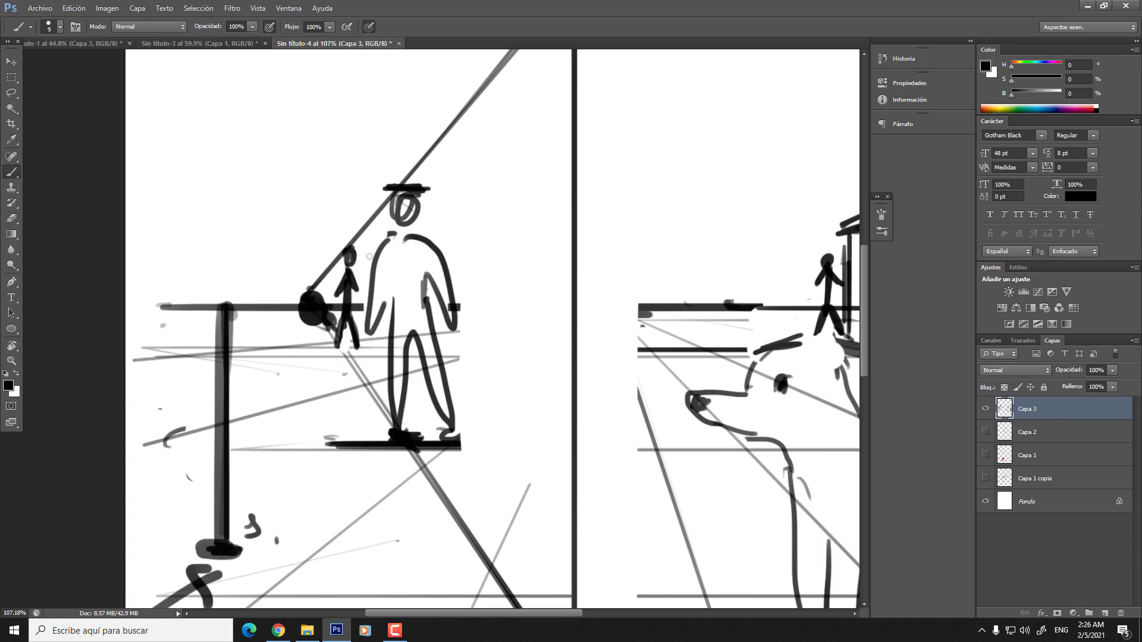
- Draw the head, shoulders and arms of a large foreground figure on the vertical height line with a size 25 brush
{"action": "scroll", "coordinate": [329, 289], "scroll_direction": "down", "scroll_amount": 3}
{"action": "key", "text": "bracketright"}
{"action": "mouse_move", "coordinate": [419, 179]}
{"action": "left_mouse_down"}
{"action": "mouse_move", "coordinate": [439, 184]}
{"action": "mouse_move", "coordinate": [417, 197]}
{"action": "mouse_move", "coordinate": [425, 161]}
{"action": "left_mouse_up"}
{"action": "left_click_drag", "start_coordinate": [416, 213], "coordinate": [394, 288]}
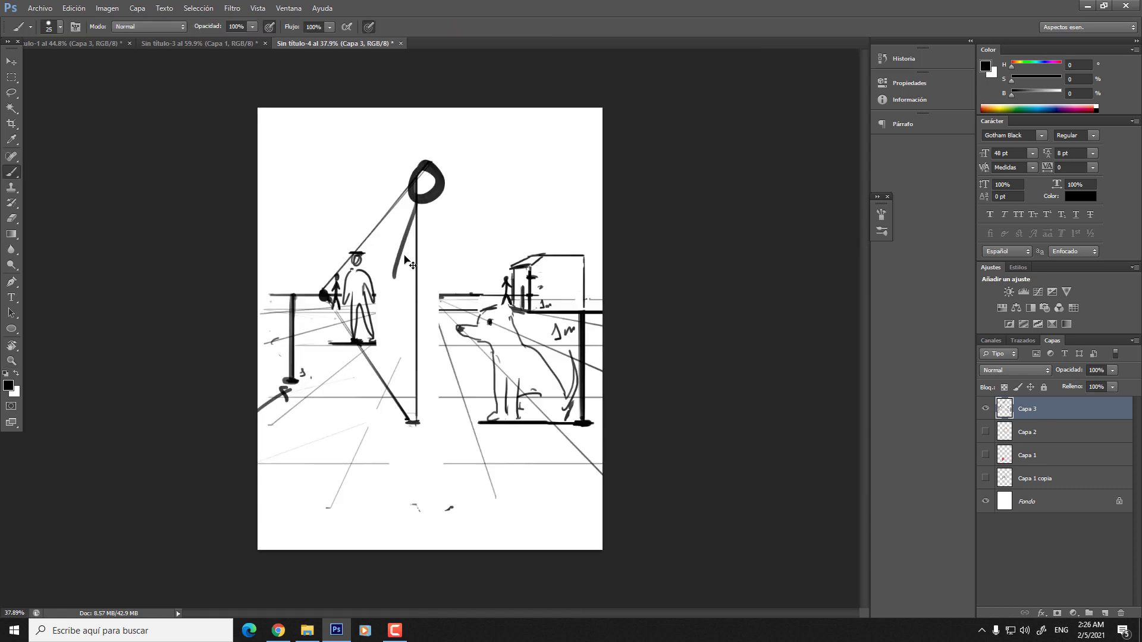
{"action": "key", "text": "ctrl+z"}
{"action": "mouse_move", "coordinate": [416, 213]}
{"action": "left_mouse_down"}
{"action": "mouse_move", "coordinate": [397, 301]}
{"action": "mouse_move", "coordinate": [409, 247]}
{"action": "mouse_move", "coordinate": [461, 280]}
{"action": "mouse_move", "coordinate": [464, 298]}
{"action": "mouse_move", "coordinate": [445, 222]}
{"action": "left_mouse_up"}
{"action": "left_click_drag", "start_coordinate": [409, 272], "coordinate": [411, 299]}
- Erase the vertical height line below the foreground figure's waist with an enlarged eraser
{"action": "key", "text": "e"}
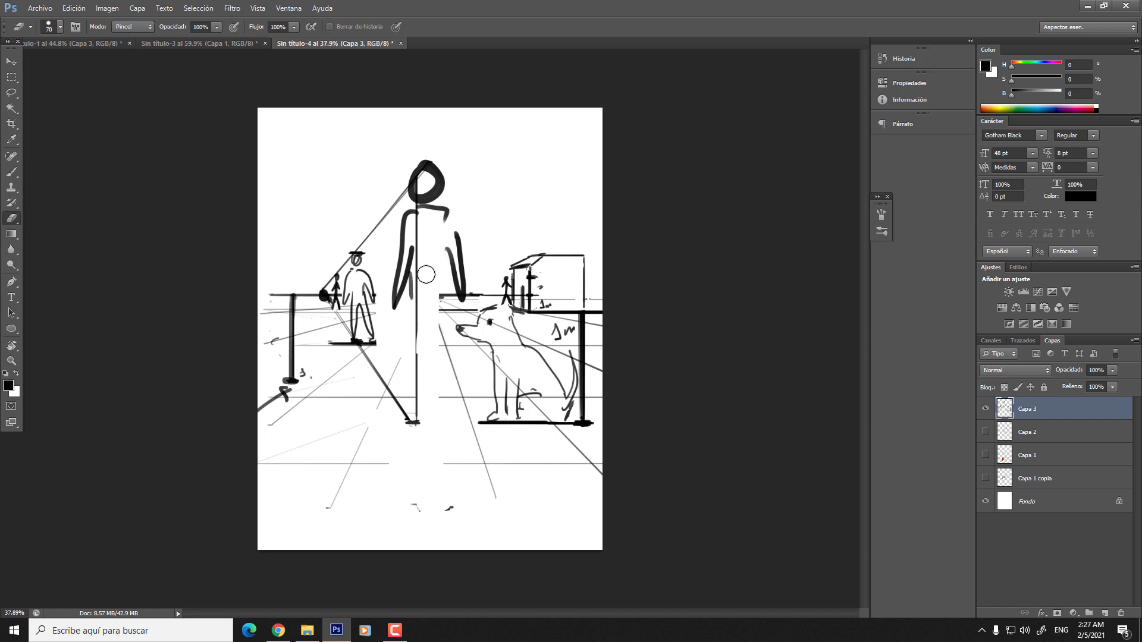
{"action": "key", "text": "bracketright"}
{"action": "key", "text": "bracketright"}
{"action": "key", "text": "bracketright"}
{"action": "key", "text": "bracketright"}
{"action": "key", "text": "bracketright"}
{"action": "key", "text": "bracketright"}
{"action": "key", "text": "bracketright"}
{"action": "mouse_move", "coordinate": [418, 300]}
{"action": "left_mouse_down"}
{"action": "mouse_move", "coordinate": [413, 340]}
{"action": "mouse_move", "coordinate": [430, 311]}
{"action": "mouse_move", "coordinate": [442, 388]}
{"action": "left_mouse_up"}
- Draw the foreground figure's torso side, legs and feet down to the ground mark
{"action": "key", "text": "b"}
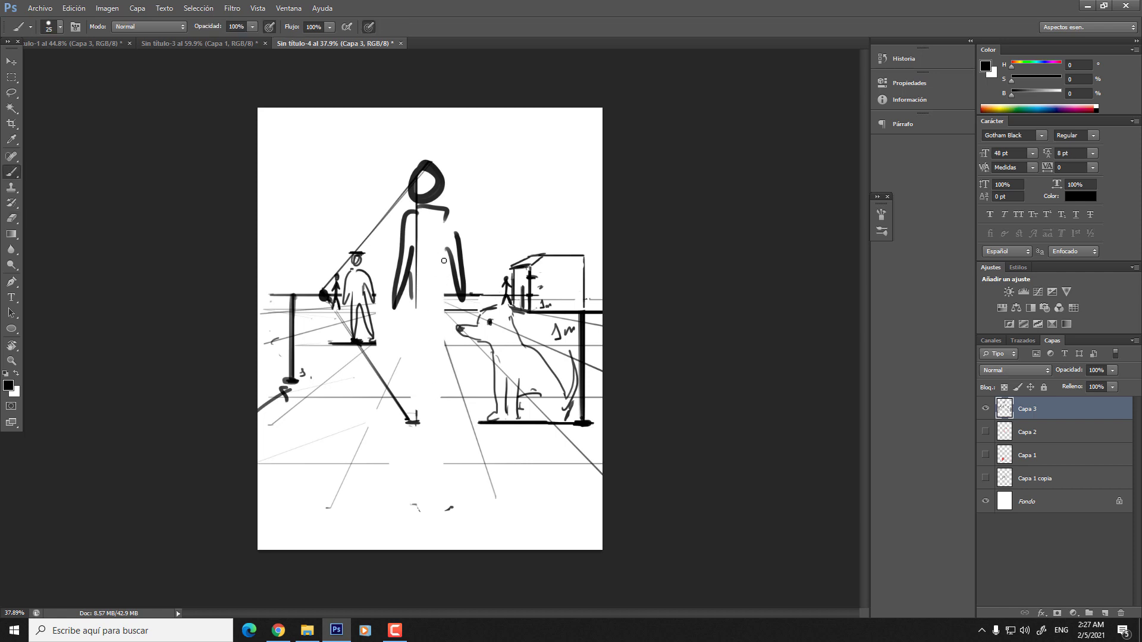
{"action": "left_click_drag", "start_coordinate": [444, 255], "coordinate": [462, 433]}
{"action": "key", "text": "ctrl+z"}
{"action": "left_click_drag", "start_coordinate": [444, 246], "coordinate": [457, 409]}
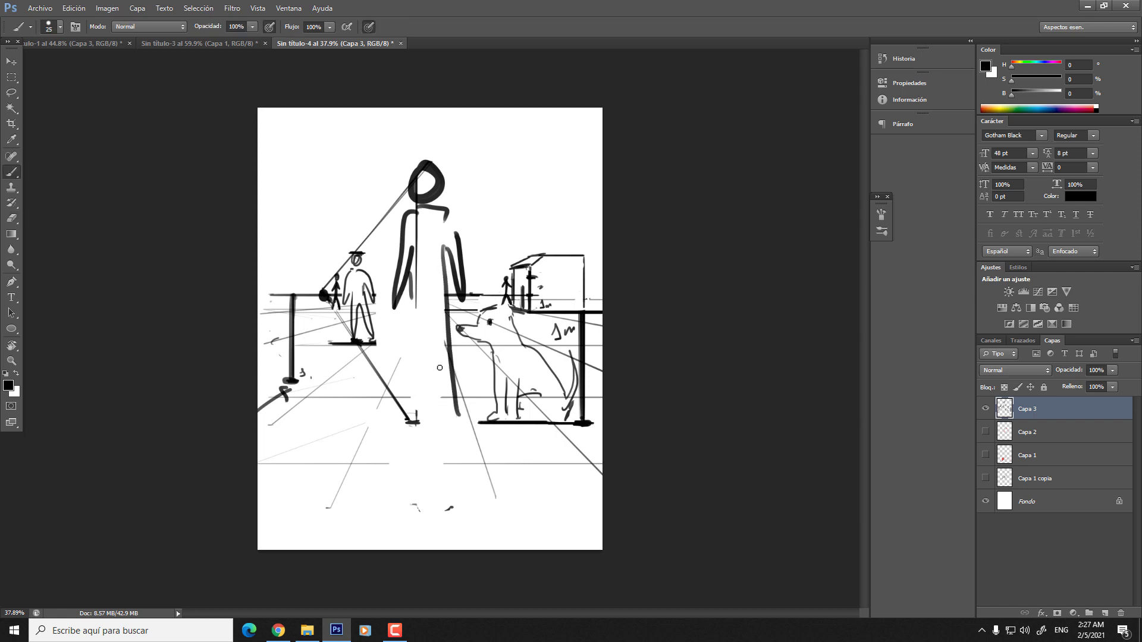
{"action": "left_click_drag", "start_coordinate": [438, 326], "coordinate": [464, 425]}
{"action": "left_click_drag", "start_coordinate": [424, 324], "coordinate": [414, 419]}
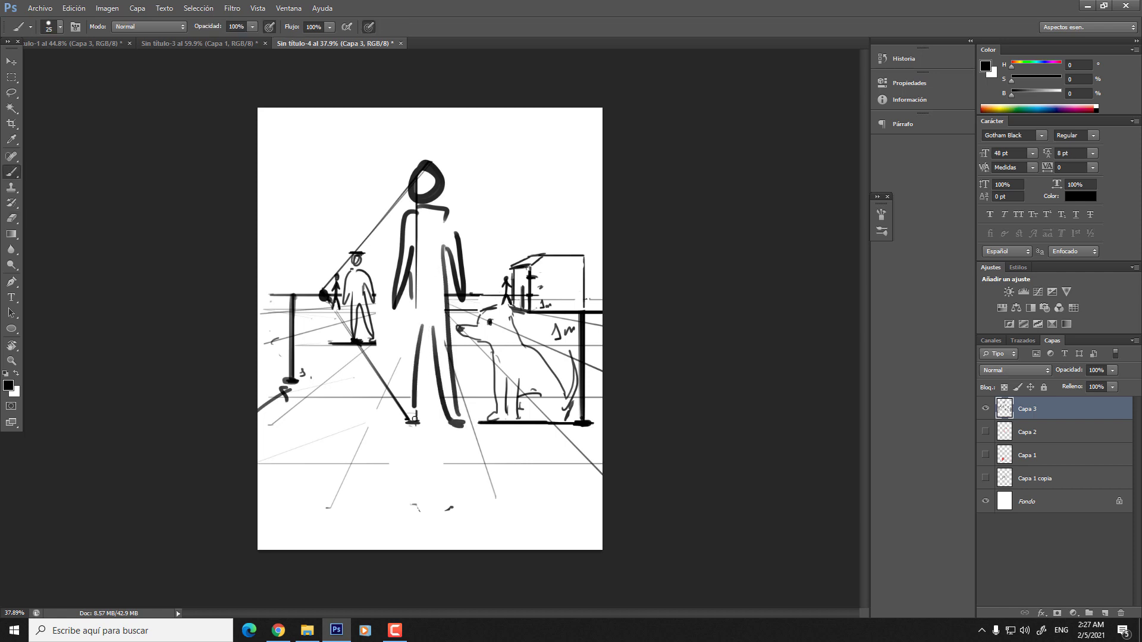
{"action": "mouse_move", "coordinate": [417, 267]}
{"action": "left_mouse_down"}
{"action": "mouse_move", "coordinate": [407, 426]}
{"action": "mouse_move", "coordinate": [398, 431]}
{"action": "mouse_move", "coordinate": [414, 430]}
{"action": "left_mouse_up"}
{"action": "key", "text": "z"}
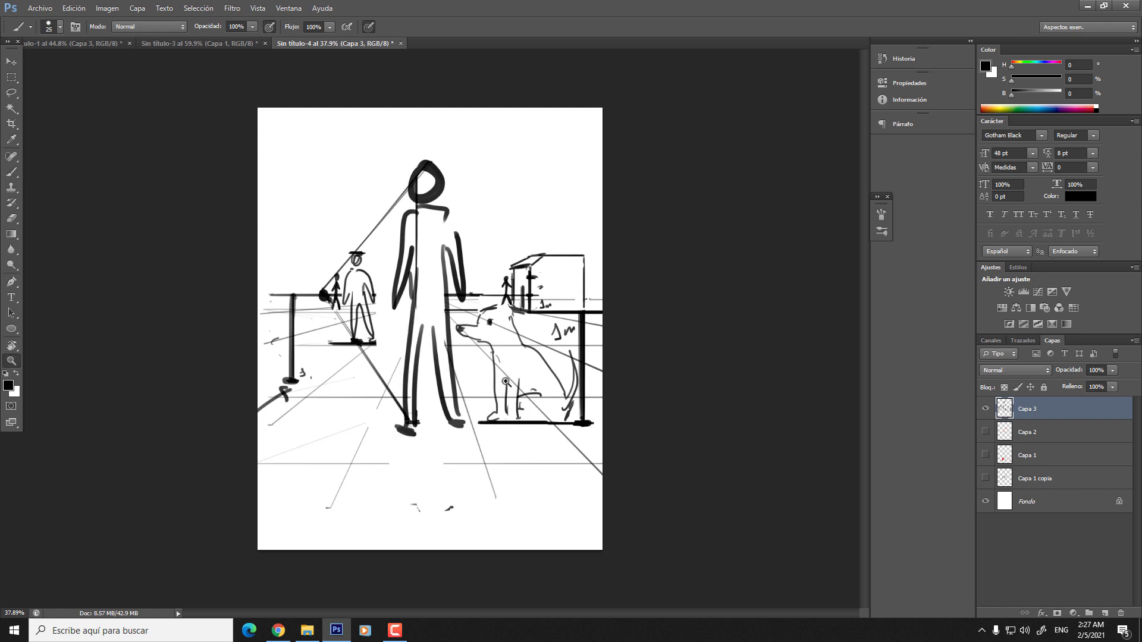
- Paint a flat horizontal hat brim across the top of the large foreground figure's head
{"action": "mouse_move", "coordinate": [506, 381]}
{"action": "left_mouse_down"}
{"action": "mouse_move", "coordinate": [583, 357]}
{"action": "mouse_move", "coordinate": [435, 297]}
{"action": "mouse_move", "coordinate": [405, 298]}
{"action": "left_mouse_up"}
{"action": "key", "text": "b"}
{"action": "left_click_drag", "start_coordinate": [491, 308], "coordinate": [507, 310]}
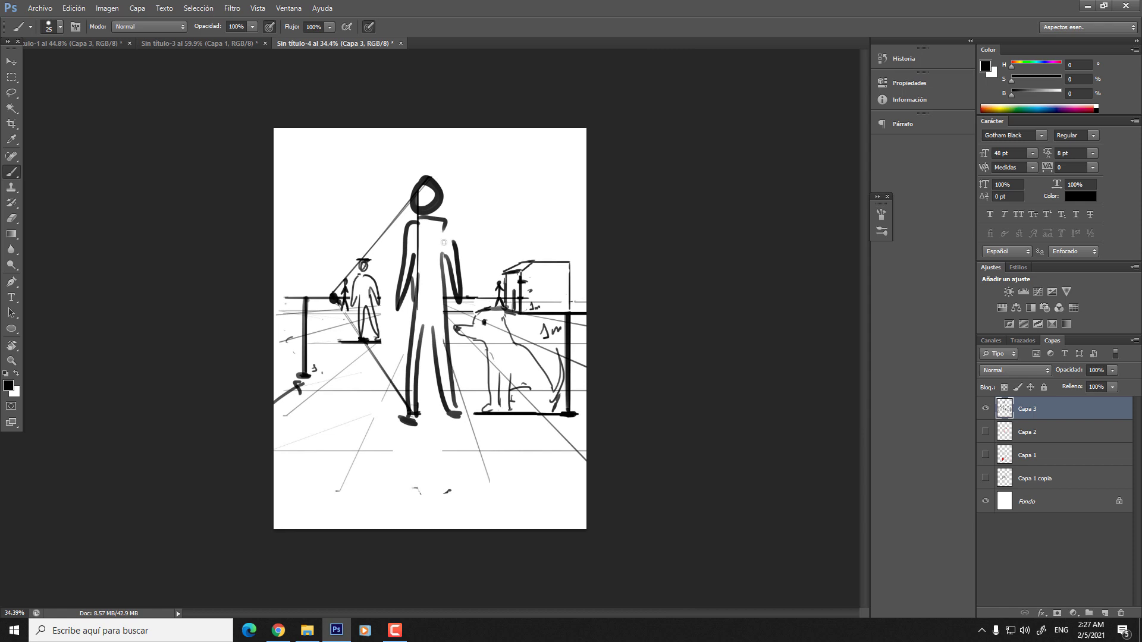
{"action": "left_click_drag", "start_coordinate": [434, 178], "coordinate": [470, 176]}
{"action": "mouse_move", "coordinate": [464, 260]}
{"action": "left_mouse_down"}
{"action": "mouse_move", "coordinate": [434, 289]}
{"action": "mouse_move", "coordinate": [464, 251]}
{"action": "left_mouse_up"}
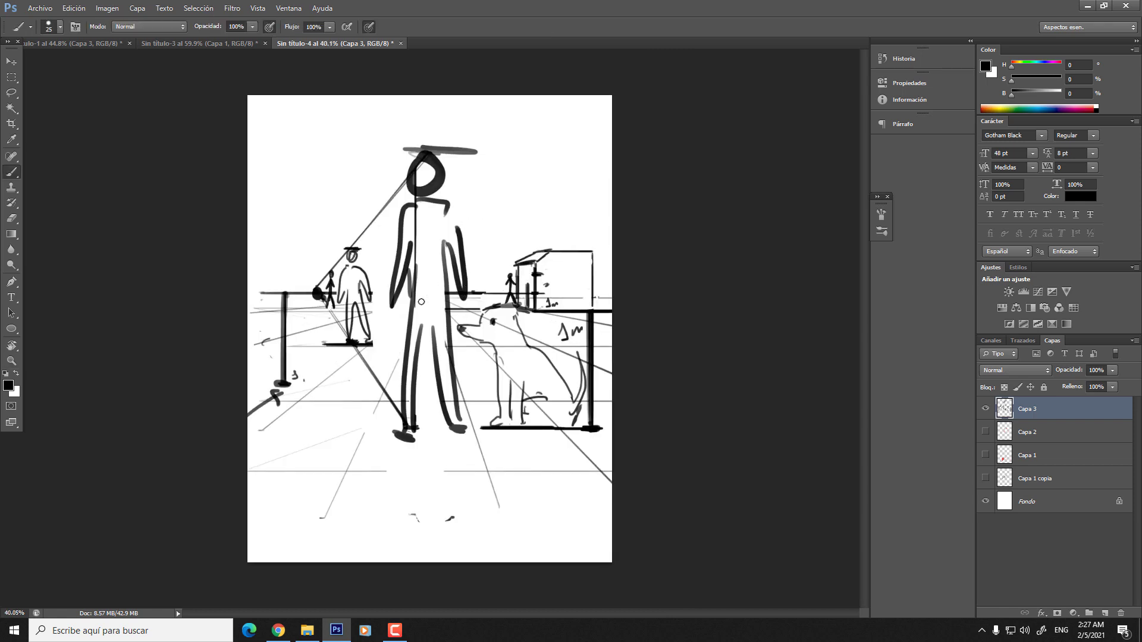
- Erase the foreground figure's misplaced leg on the vanishing-line side and redraw it from the crotch down to the foot
{"action": "key", "text": "e"}
{"action": "scroll", "coordinate": [438, 345], "scroll_direction": "up", "scroll_amount": 2}
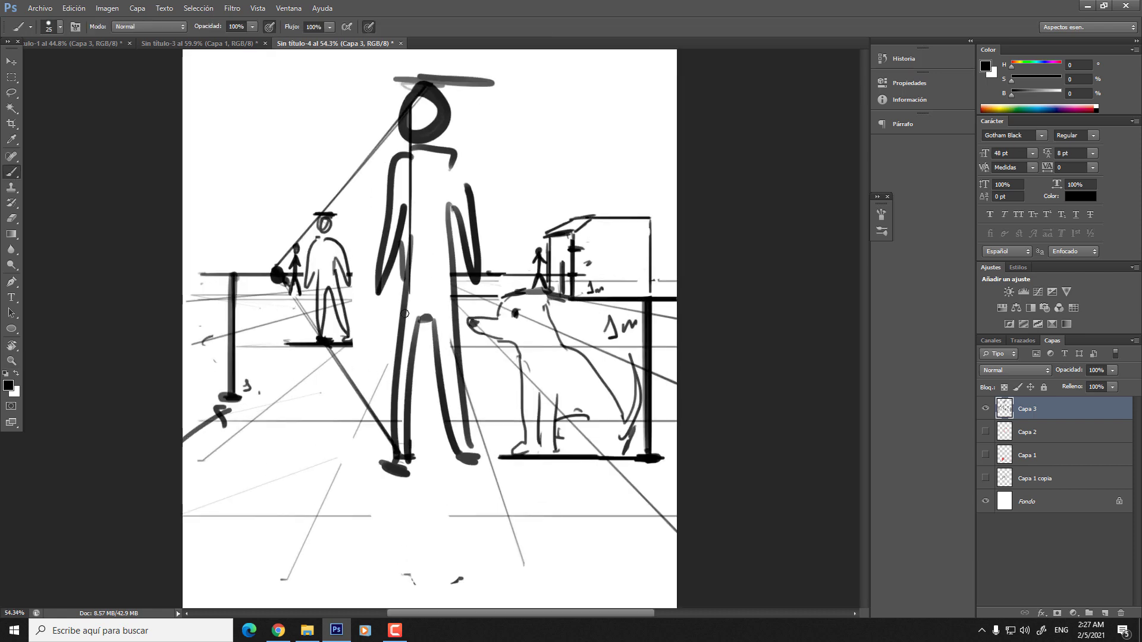
{"action": "mouse_move", "coordinate": [410, 328]}
{"action": "left_mouse_down"}
{"action": "mouse_move", "coordinate": [391, 461]}
{"action": "mouse_move", "coordinate": [418, 302]}
{"action": "mouse_move", "coordinate": [407, 417]}
{"action": "mouse_move", "coordinate": [426, 317]}
{"action": "mouse_move", "coordinate": [411, 440]}
{"action": "mouse_move", "coordinate": [426, 324]}
{"action": "mouse_move", "coordinate": [402, 439]}
{"action": "mouse_move", "coordinate": [399, 364]}
{"action": "mouse_move", "coordinate": [400, 467]}
{"action": "left_mouse_up"}
{"action": "key", "text": "b"}
{"action": "key", "text": "bracketleft"}
{"action": "key", "text": "bracketleft"}
{"action": "key", "text": "bracketleft"}
{"action": "key", "text": "bracketleft"}
{"action": "key", "text": "bracketleft"}
{"action": "key", "text": "bracketleft"}
{"action": "key", "text": "ctrl+z"}
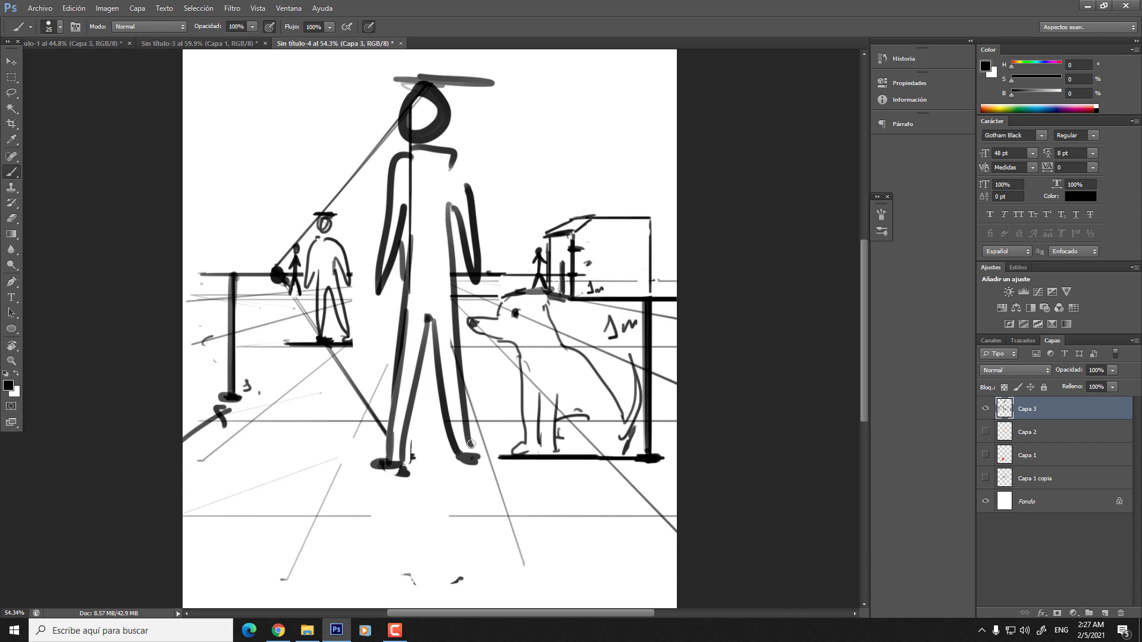
- Select the whole canvas and delete the perspective sketch from layer Capa 3
{"action": "key", "text": "z"}
{"action": "left_click_drag", "start_coordinate": [418, 298], "coordinate": [369, 294]}
{"action": "key", "text": "e"}
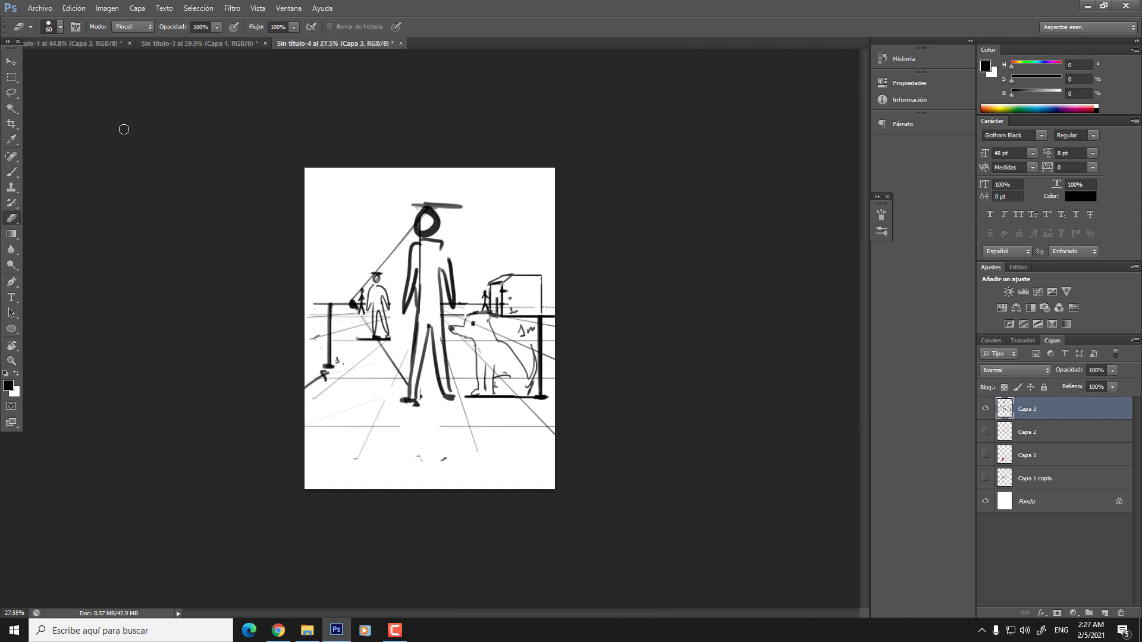
{"action": "left_click", "coordinate": [12, 77]}
{"action": "key", "text": "ctrl+a"}
{"action": "key", "text": "Delete"}
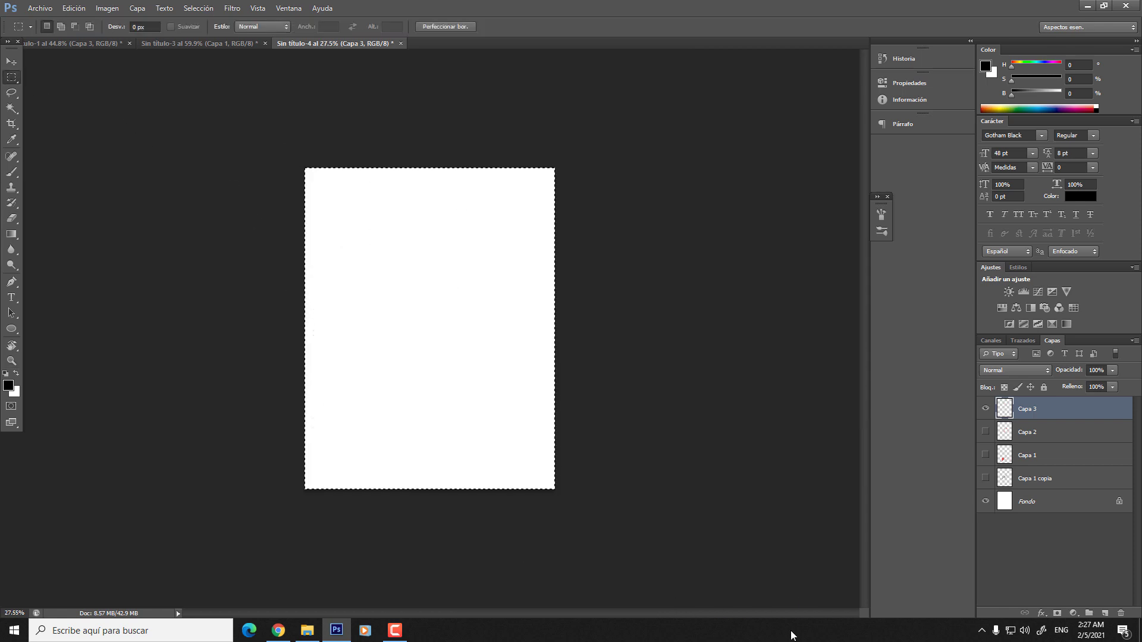
- Handwrite "1 definir" near the upper edge of the cleared canvas with a size 20 brush
{"action": "key", "text": "b"}
{"action": "left_click_drag", "start_coordinate": [416, 252], "coordinate": [422, 315]}
{"action": "mouse_move", "coordinate": [324, 196]}
{"action": "left_mouse_down"}
{"action": "mouse_move", "coordinate": [307, 163]}
{"action": "mouse_move", "coordinate": [289, 172]}
{"action": "mouse_move", "coordinate": [285, 193]}
{"action": "left_mouse_up"}
{"action": "right_click", "coordinate": [294, 181]}
{"action": "left_click", "coordinate": [325, 150]}
{"action": "left_click_drag", "start_coordinate": [341, 169], "coordinate": [376, 196]}
{"action": "key", "text": "ctrl+alt+z"}
{"action": "key", "text": "ctrl+alt+z"}
{"action": "left_click_drag", "start_coordinate": [389, 204], "coordinate": [390, 159]}
{"action": "mouse_move", "coordinate": [379, 185]}
{"action": "left_mouse_down"}
{"action": "mouse_move", "coordinate": [393, 182]}
{"action": "mouse_move", "coordinate": [400, 200]}
{"action": "left_mouse_up"}
{"action": "left_click_drag", "start_coordinate": [404, 198], "coordinate": [429, 195]}
{"action": "mouse_move", "coordinate": [436, 196]}
{"action": "left_mouse_down"}
{"action": "mouse_move", "coordinate": [451, 170]}
{"action": "mouse_move", "coordinate": [464, 198]}
{"action": "mouse_move", "coordinate": [439, 192]}
{"action": "mouse_move", "coordinate": [450, 171]}
{"action": "left_mouse_up"}
{"action": "key", "text": "ctrl+alt+z"}
{"action": "key", "text": "ctrl+alt+z"}
- Continue the handwritten first rule with the words "la altura"
{"action": "mouse_move", "coordinate": [500, 136]}
{"action": "left_mouse_down"}
{"action": "mouse_move", "coordinate": [502, 186]}
{"action": "mouse_move", "coordinate": [569, 186]}
{"action": "left_mouse_up"}
{"action": "left_click", "coordinate": [561, 165]}
{"action": "mouse_move", "coordinate": [586, 129]}
{"action": "left_mouse_down"}
{"action": "mouse_move", "coordinate": [589, 193]}
{"action": "mouse_move", "coordinate": [600, 178]}
{"action": "left_mouse_up"}
{"action": "left_click_drag", "start_coordinate": [587, 168], "coordinate": [625, 172]}
{"action": "mouse_move", "coordinate": [633, 165]}
{"action": "left_mouse_down"}
{"action": "mouse_move", "coordinate": [638, 181]}
{"action": "mouse_move", "coordinate": [657, 177]}
{"action": "left_mouse_up"}
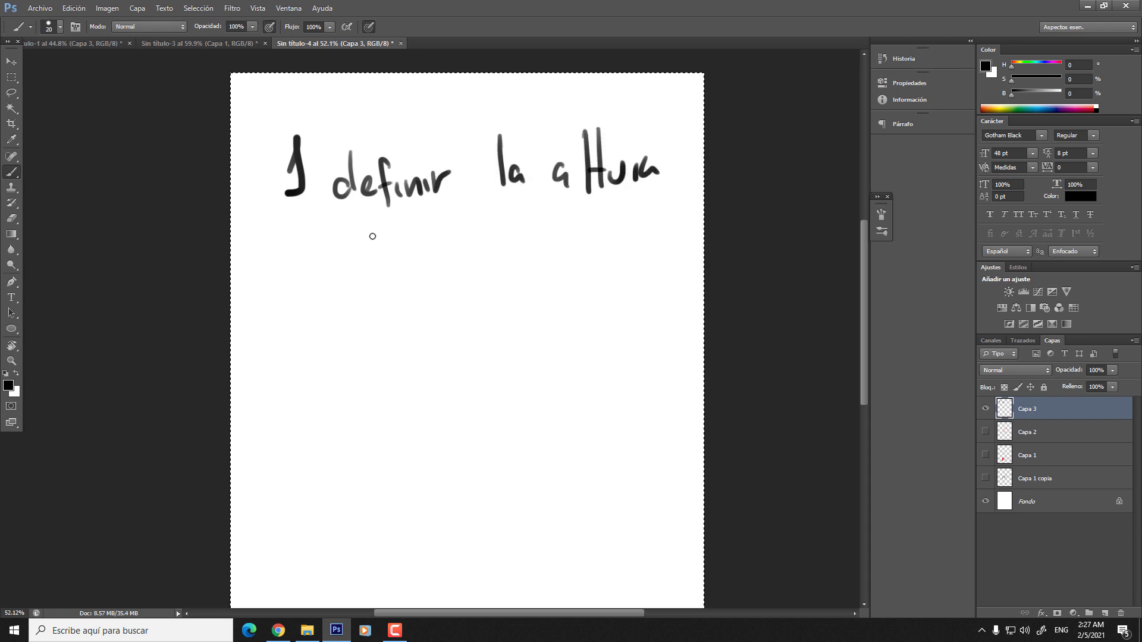
- Handwrite "del horizonte." as the second line of the first rule
{"action": "left_click_drag", "start_coordinate": [334, 237], "coordinate": [326, 255]}
{"action": "left_click_drag", "start_coordinate": [340, 203], "coordinate": [342, 256]}
{"action": "left_click_drag", "start_coordinate": [349, 237], "coordinate": [352, 255]}
{"action": "left_click_drag", "start_coordinate": [362, 205], "coordinate": [363, 254]}
{"action": "mouse_move", "coordinate": [412, 217]}
{"action": "left_mouse_down"}
{"action": "mouse_move", "coordinate": [413, 254]}
{"action": "mouse_move", "coordinate": [429, 255]}
{"action": "left_mouse_up"}
{"action": "left_click_drag", "start_coordinate": [439, 233], "coordinate": [459, 256]}
{"action": "mouse_move", "coordinate": [470, 235]}
{"action": "left_mouse_down"}
{"action": "mouse_move", "coordinate": [494, 248]}
{"action": "mouse_move", "coordinate": [514, 227]}
{"action": "mouse_move", "coordinate": [550, 245]}
{"action": "left_mouse_up"}
{"action": "mouse_move", "coordinate": [562, 197]}
{"action": "left_mouse_down"}
{"action": "mouse_move", "coordinate": [565, 244]}
{"action": "mouse_move", "coordinate": [571, 221]}
{"action": "left_mouse_up"}
{"action": "left_click_drag", "start_coordinate": [578, 233], "coordinate": [599, 242]}
{"action": "left_click", "coordinate": [612, 238]}
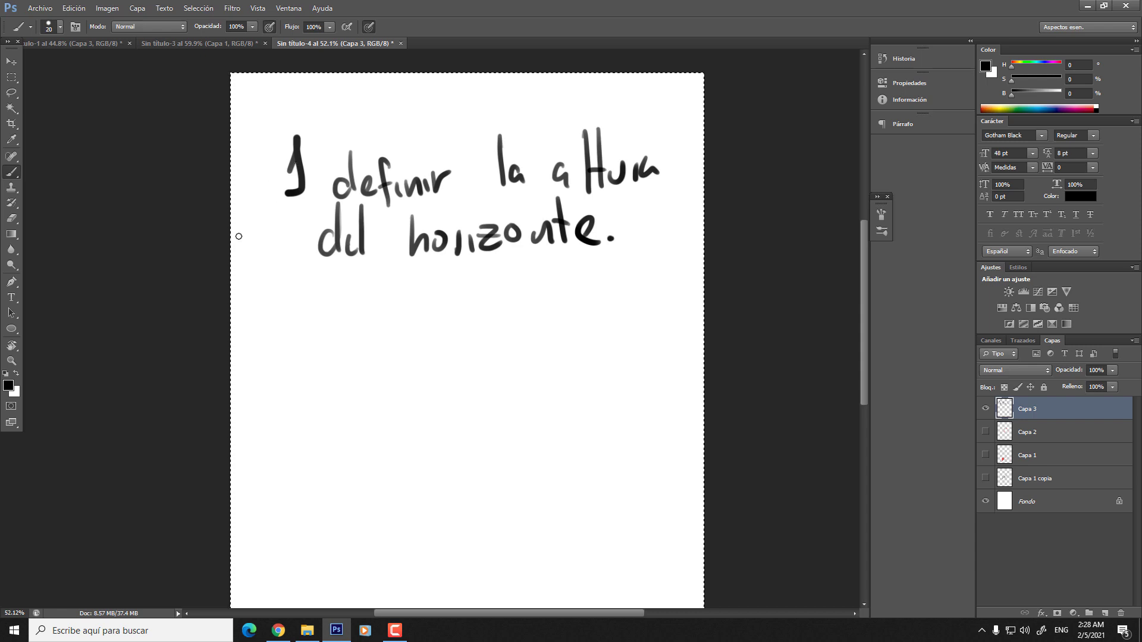
- Handwrite a large 2 below the first rule, followed by three short note lines ending in "vert."
{"action": "mouse_move", "coordinate": [263, 383]}
{"action": "left_mouse_down"}
{"action": "mouse_move", "coordinate": [293, 379]}
{"action": "mouse_move", "coordinate": [318, 394]}
{"action": "left_mouse_up"}
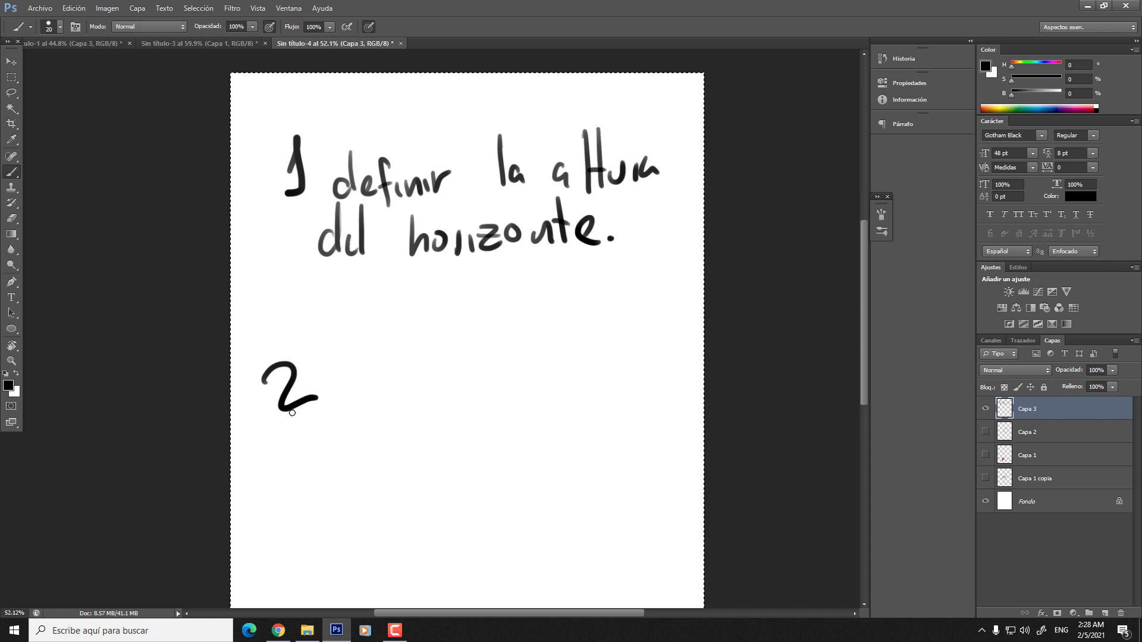
{"action": "mouse_move", "coordinate": [355, 363]}
{"action": "left_mouse_down"}
{"action": "mouse_move", "coordinate": [343, 381]}
{"action": "mouse_move", "coordinate": [418, 349]}
{"action": "left_mouse_up"}
{"action": "left_click_drag", "start_coordinate": [364, 415], "coordinate": [382, 432]}
{"action": "left_click_drag", "start_coordinate": [393, 409], "coordinate": [426, 416]}
{"action": "mouse_move", "coordinate": [374, 470]}
{"action": "left_mouse_down"}
{"action": "mouse_move", "coordinate": [423, 471]}
{"action": "mouse_move", "coordinate": [437, 452]}
{"action": "left_mouse_up"}
{"action": "mouse_move", "coordinate": [468, 386]}
{"action": "left_mouse_down"}
{"action": "mouse_move", "coordinate": [455, 455]}
{"action": "mouse_move", "coordinate": [459, 438]}
{"action": "left_mouse_up"}
{"action": "left_click_drag", "start_coordinate": [482, 446], "coordinate": [486, 458]}
- Erase all the handwritten notes from the canvas with a large eraser
{"action": "key", "text": "e"}
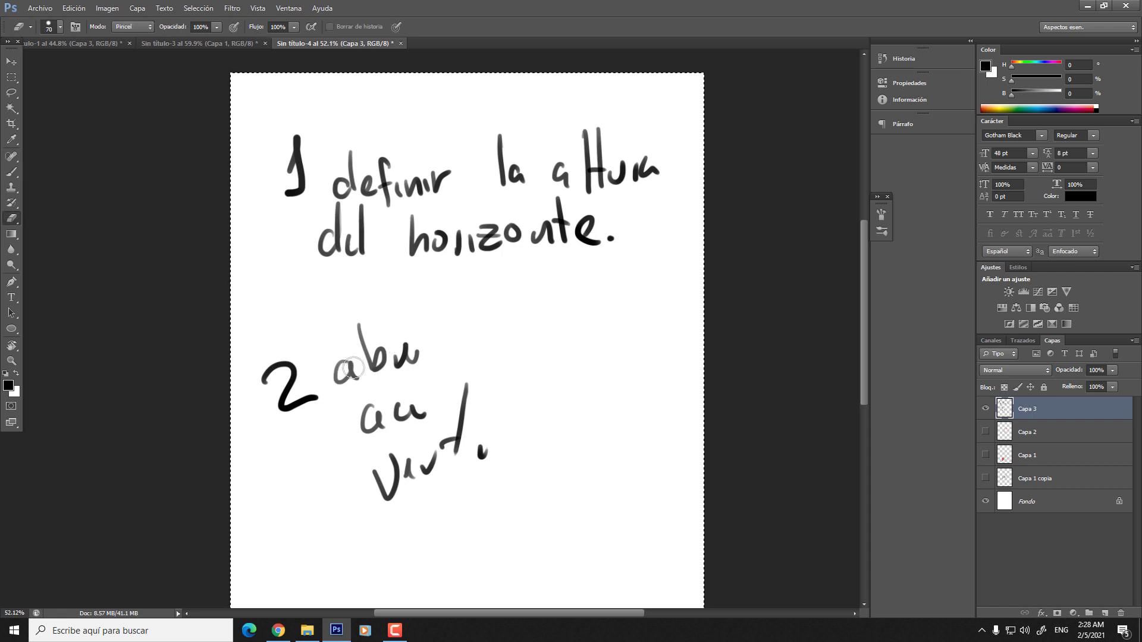
{"action": "mouse_move", "coordinate": [331, 382]}
{"action": "left_mouse_down"}
{"action": "mouse_move", "coordinate": [413, 477]}
{"action": "mouse_move", "coordinate": [416, 456]}
{"action": "mouse_move", "coordinate": [287, 388]}
{"action": "left_mouse_up"}
{"action": "mouse_move", "coordinate": [304, 155]}
{"action": "left_mouse_down"}
{"action": "mouse_move", "coordinate": [265, 255]}
{"action": "mouse_move", "coordinate": [566, 234]}
{"action": "mouse_move", "coordinate": [579, 216]}
{"action": "mouse_move", "coordinate": [666, 211]}
{"action": "left_mouse_up"}
- Extend the canvas equally on both sides with the Crop tool, making it slightly wider than tall
{"action": "key", "text": "alt+space"}
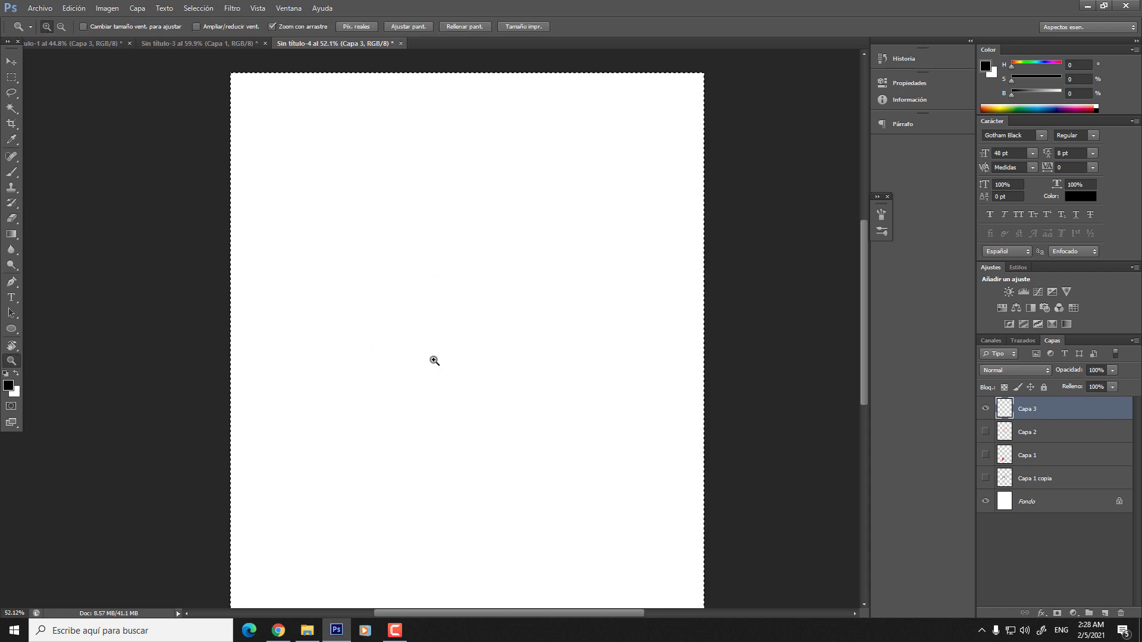
{"action": "left_click", "coordinate": [434, 360]}
{"action": "left_click", "coordinate": [11, 124]}
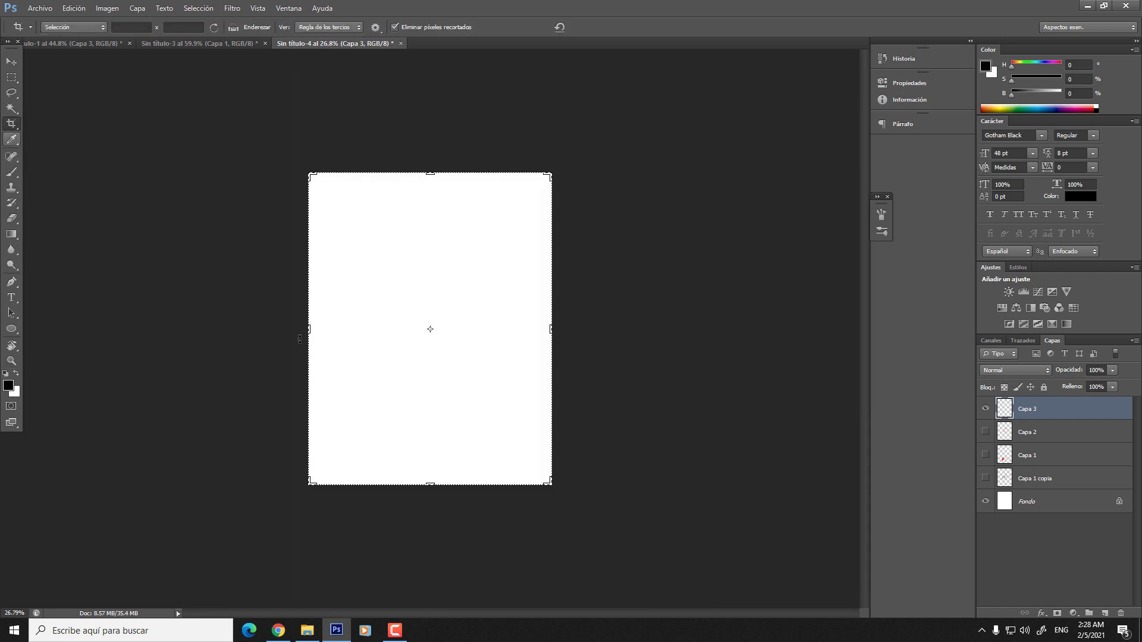
{"action": "left_click_drag", "start_coordinate": [289, 327], "coordinate": [239, 323]}
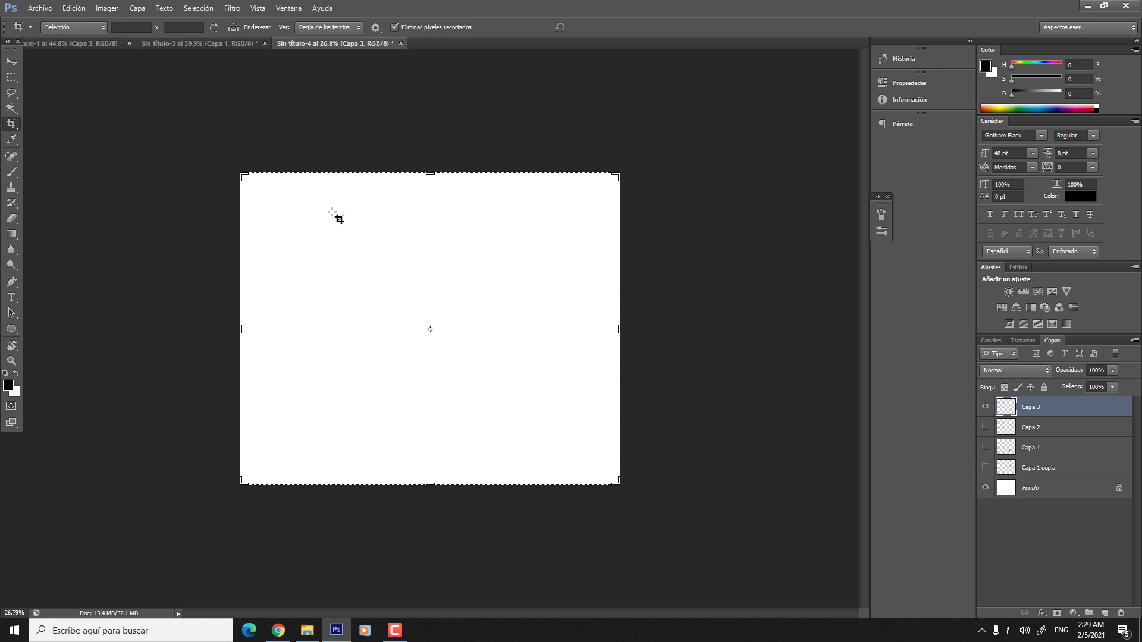
{"action": "key", "text": "ctrl+space"}
{"action": "left_click_drag", "start_coordinate": [334, 214], "coordinate": [369, 309]}
{"action": "key", "text": "b"}
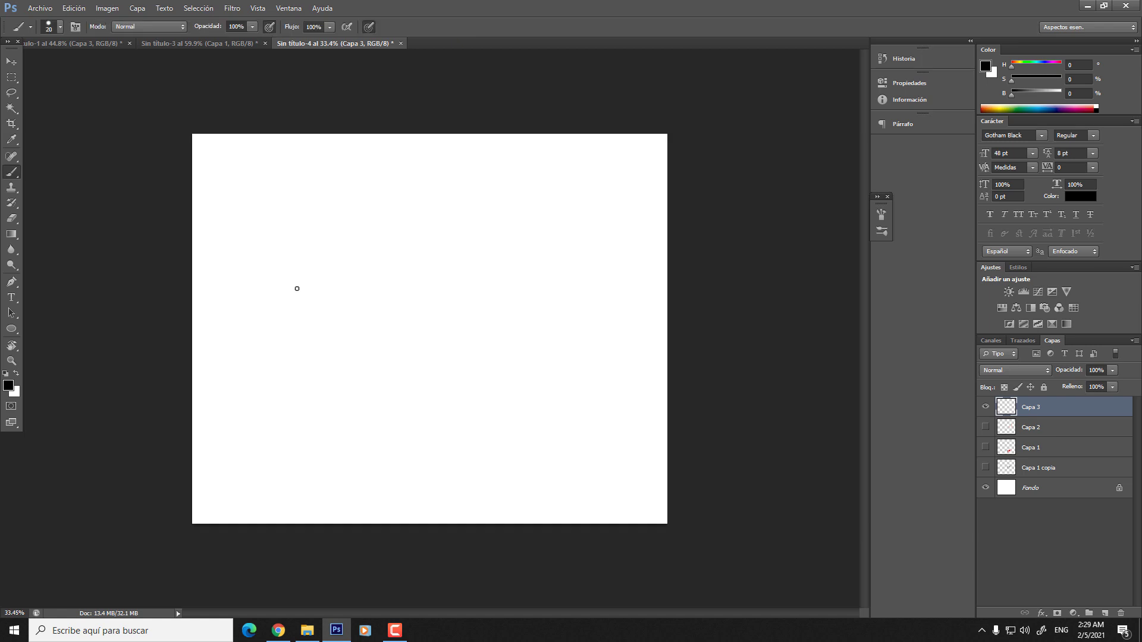
- Widen the canvas further on both sides with an unconstrained crop to get a landscape format
{"action": "key", "text": "ctrl+space"}
{"action": "left_click_drag", "start_coordinate": [123, 265], "coordinate": [107, 262]}
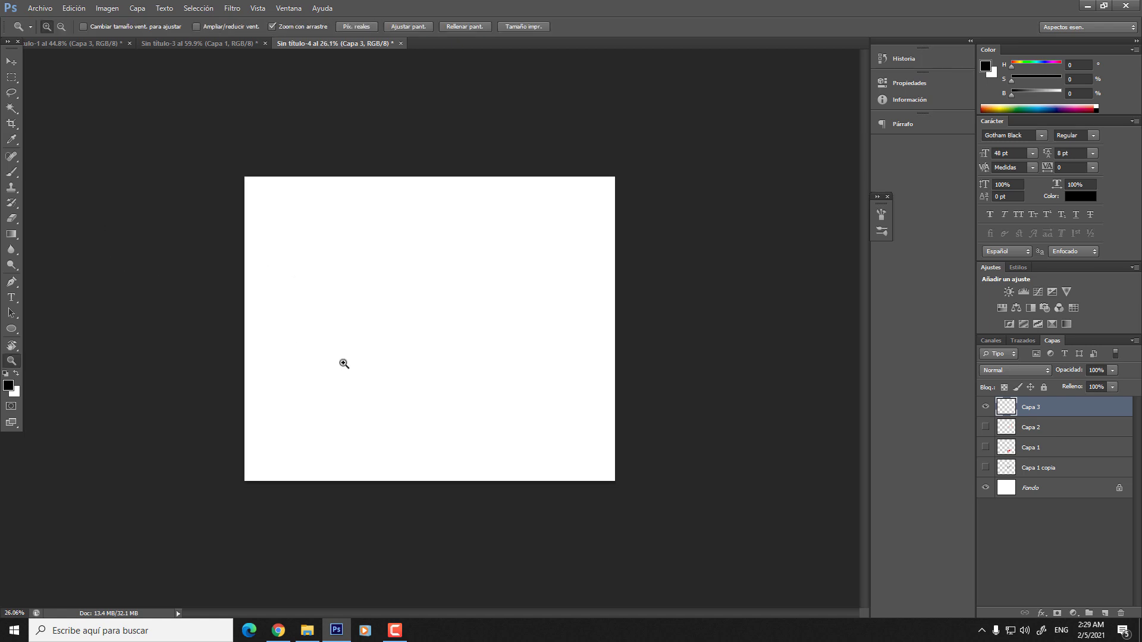
{"action": "left_click_drag", "start_coordinate": [342, 362], "coordinate": [382, 369]}
{"action": "key", "text": "ctrl+space"}
{"action": "mouse_move", "coordinate": [321, 329]}
{"action": "left_mouse_down"}
{"action": "mouse_move", "coordinate": [190, 327]}
{"action": "mouse_move", "coordinate": [206, 324]}
{"action": "left_mouse_up"}
{"action": "key", "text": "c"}
{"action": "key", "text": "Return"}
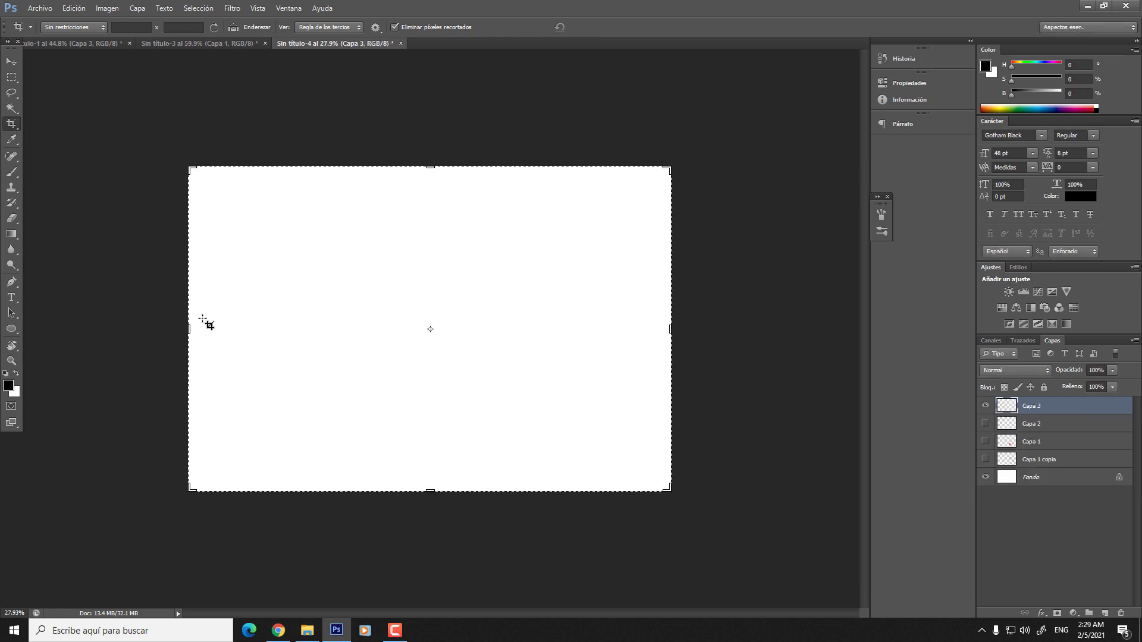
{"action": "key", "text": "b"}
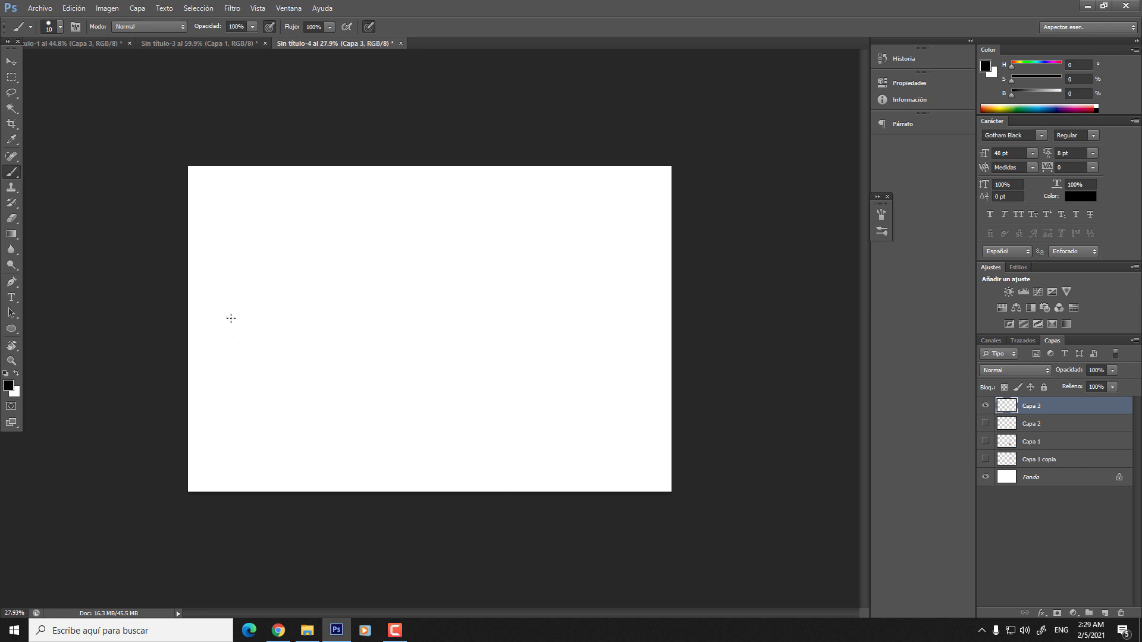
{"action": "left_click", "coordinate": [12, 297]}
{"action": "left_click_drag", "start_coordinate": [282, 166], "coordinate": [628, 317]}
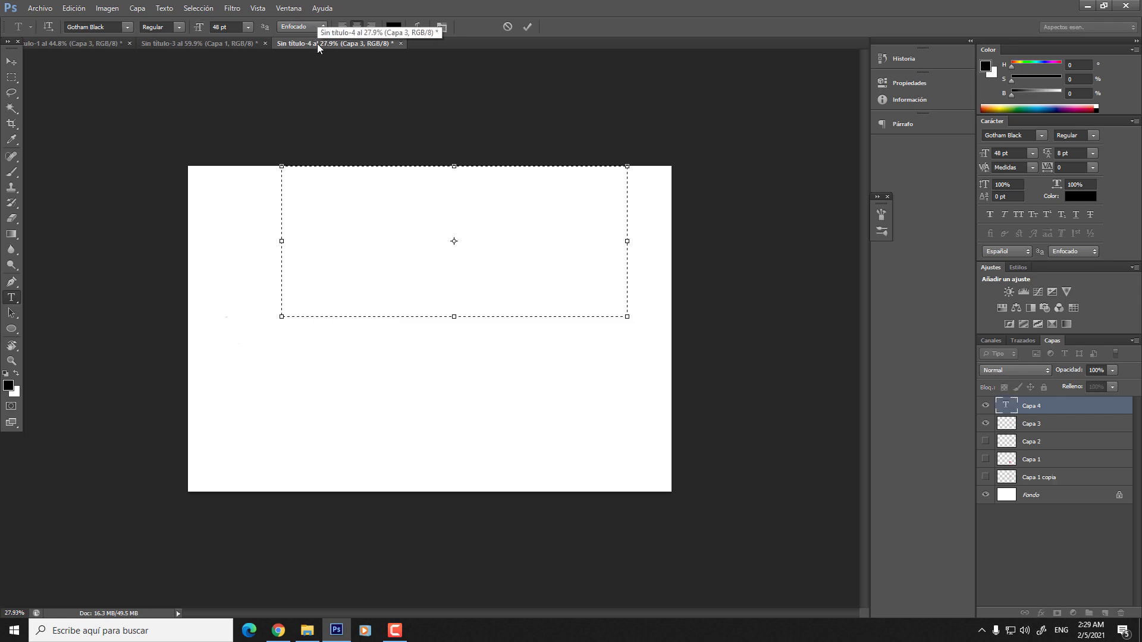
{"action": "type", "text": "021"}
{"action": "key", "text": "BackSpace"}
{"action": "key", "text": "BackSpace"}
{"action": "key", "text": "BackSpace"}
{"action": "type", "text": "puntos de fuga"}
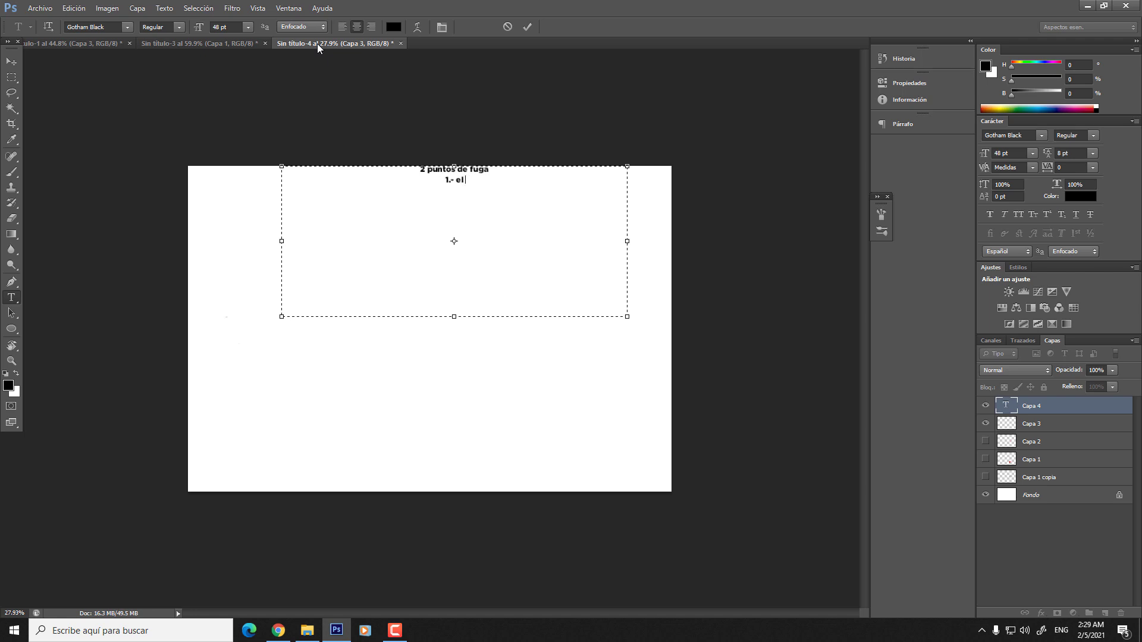
{"action": "type", "text": "nte debe estar en medio "}
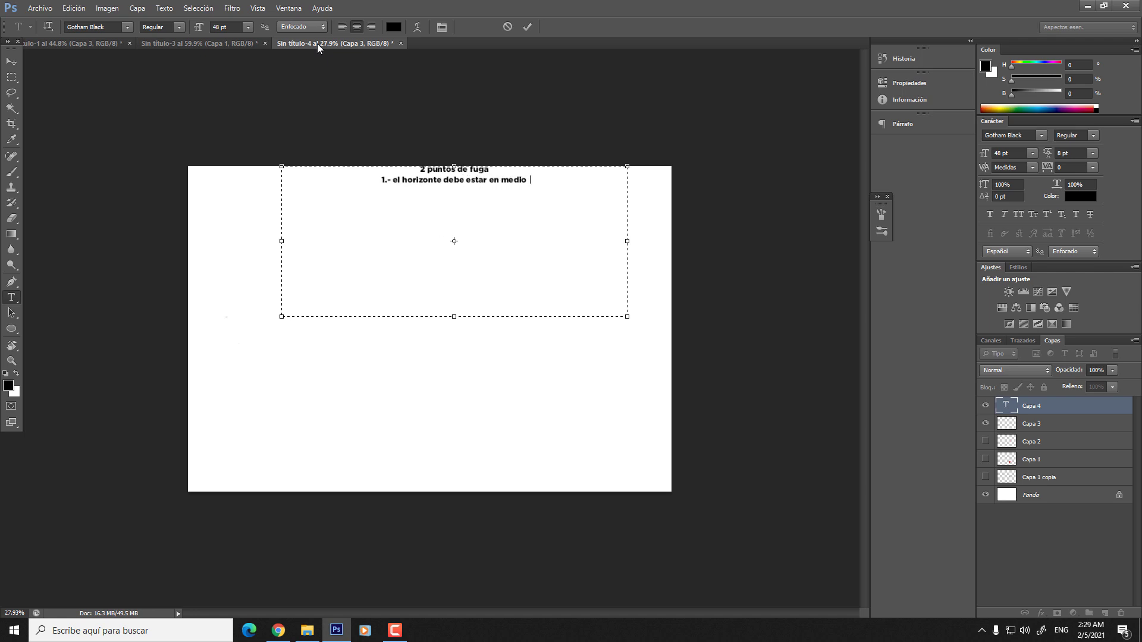
{"action": "type", "text": "de la escena"}
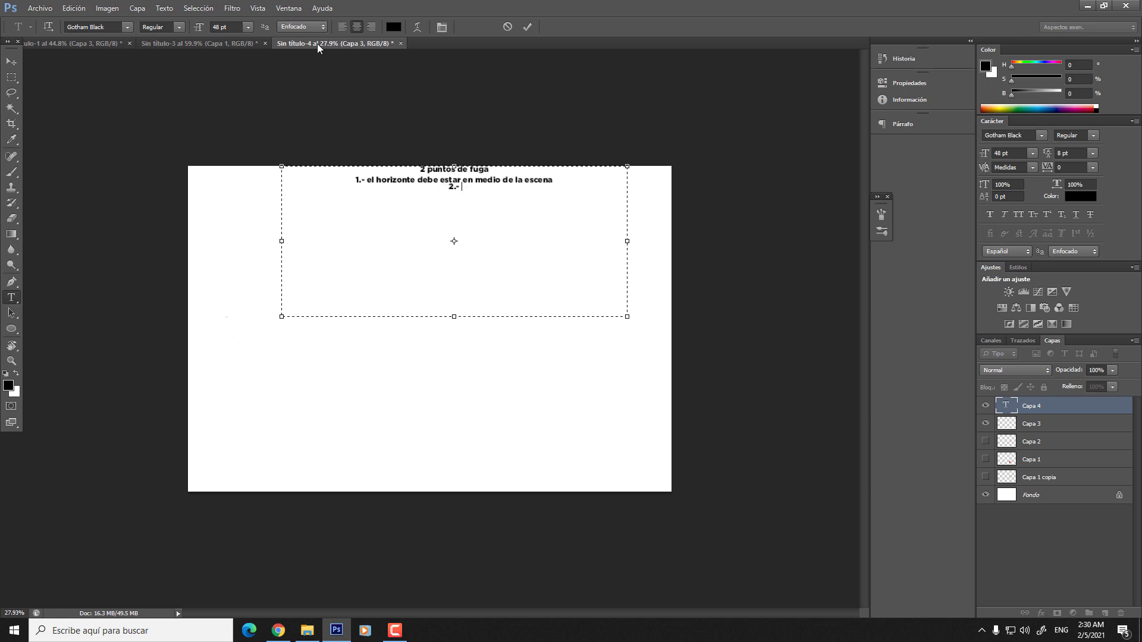
{"action": "type", "text": "os de fuga deben estar af"}
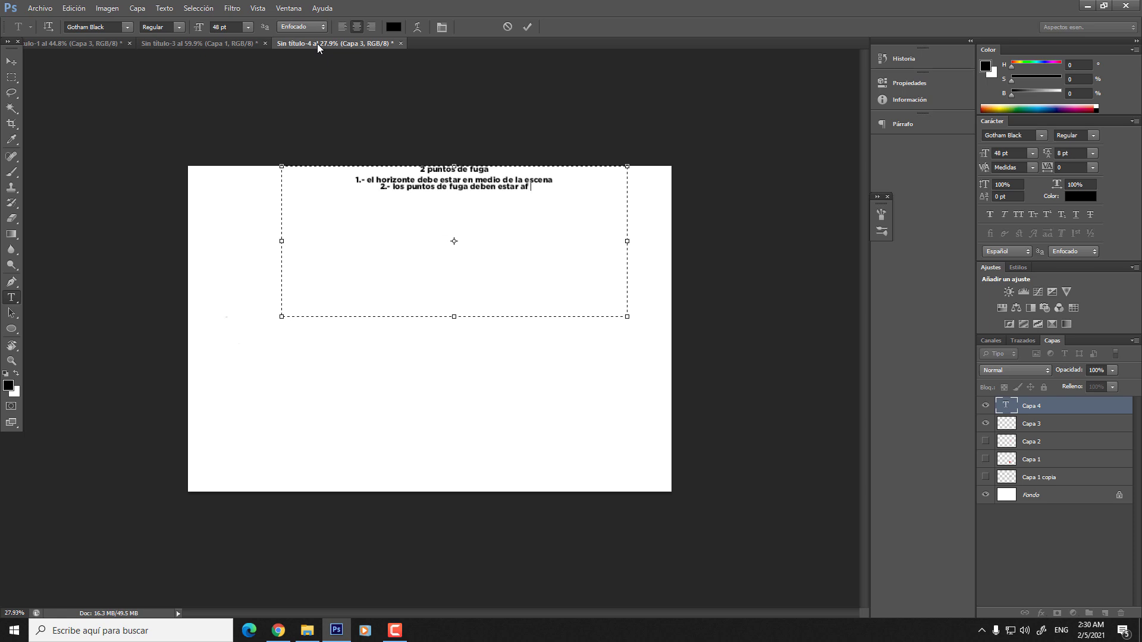
{"action": "type", "text": "uera de la escena"}
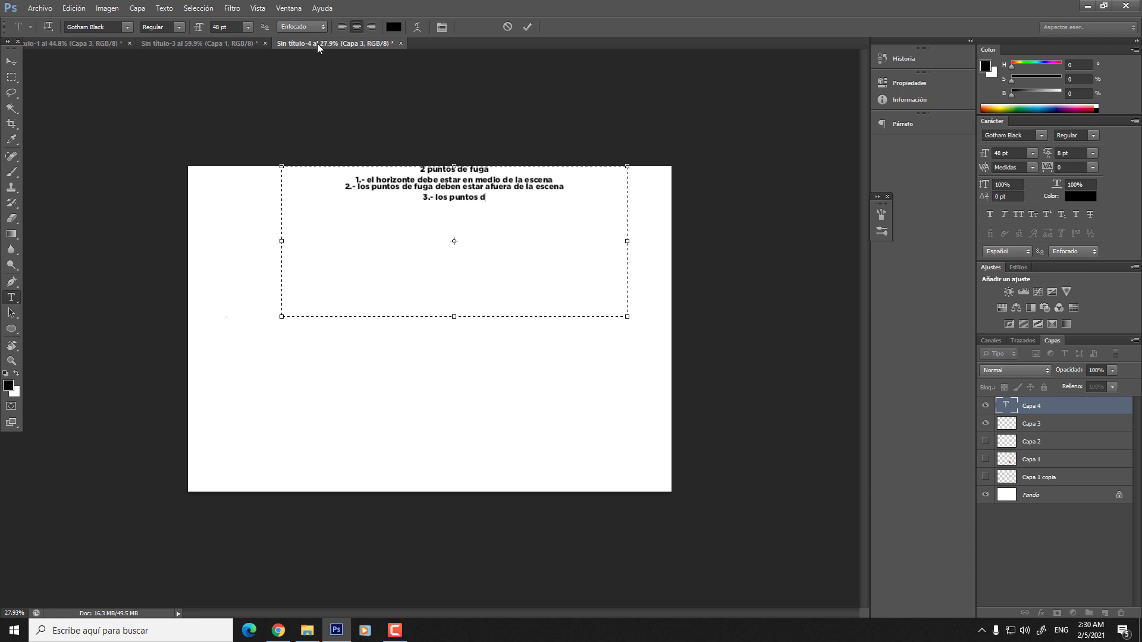
{"action": "type", "text": "e fuga deben estar en la linea de"}
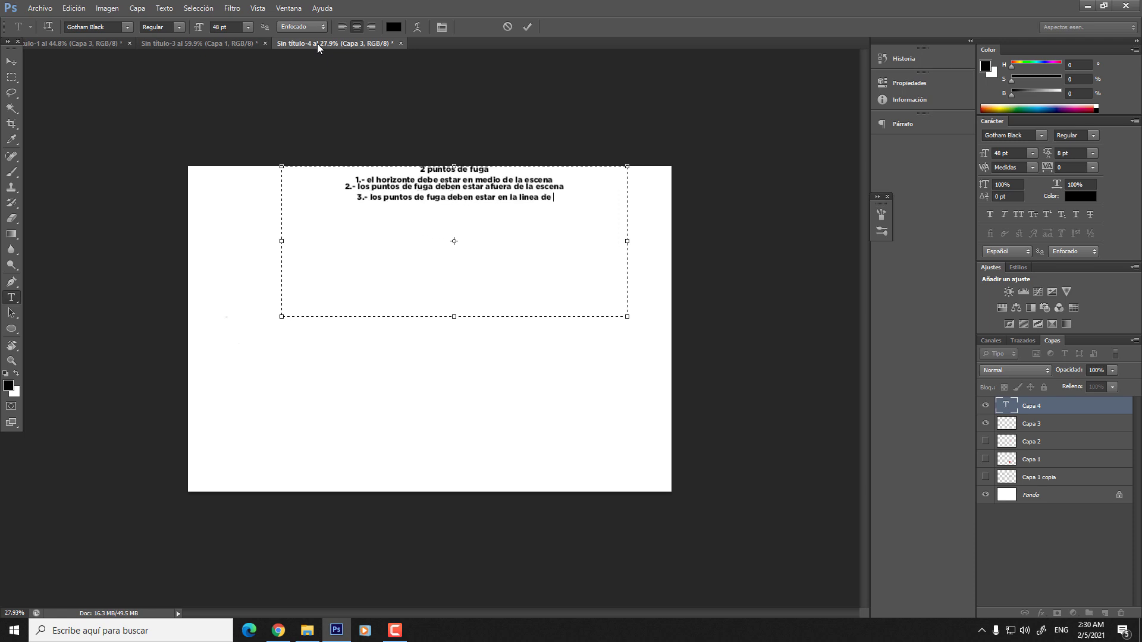
{"action": "type", "text": "l horizonte "}
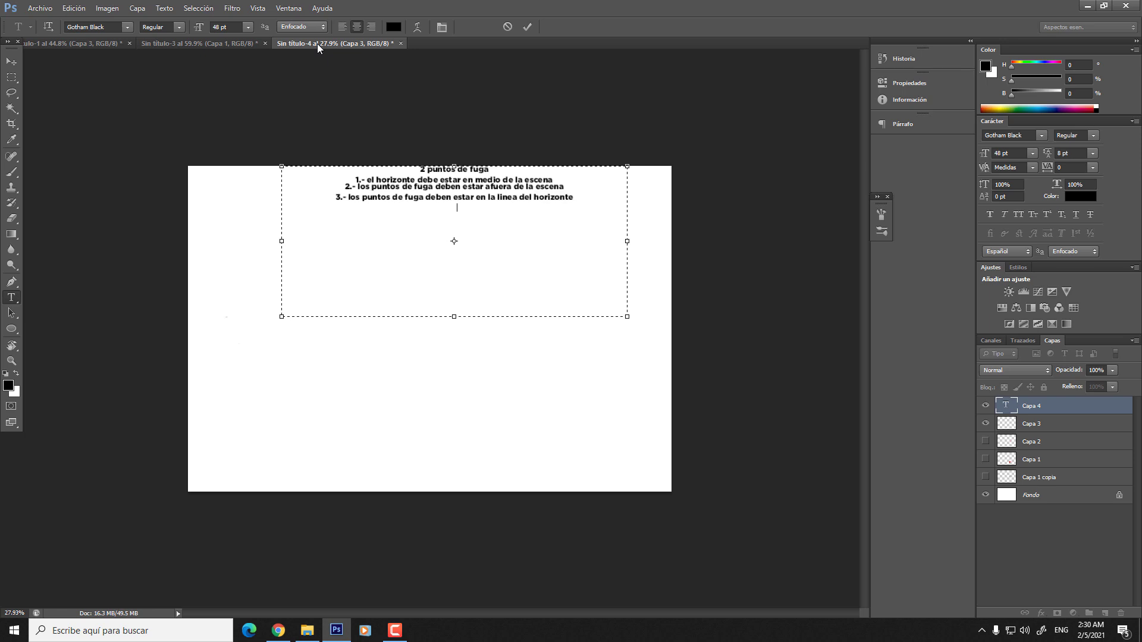
{"action": "type", "text": "4.- se trabaka"}
{"action": "key", "text": "BackSpace"}
{"action": "key", "text": "BackSpace"}
{"action": "type", "text": "ja en el eje y\""}
{"action": "key", "text": "BackSpace"}
{"action": "key", "text": "BackSpace"}
{"action": "key", "text": "Escape"}
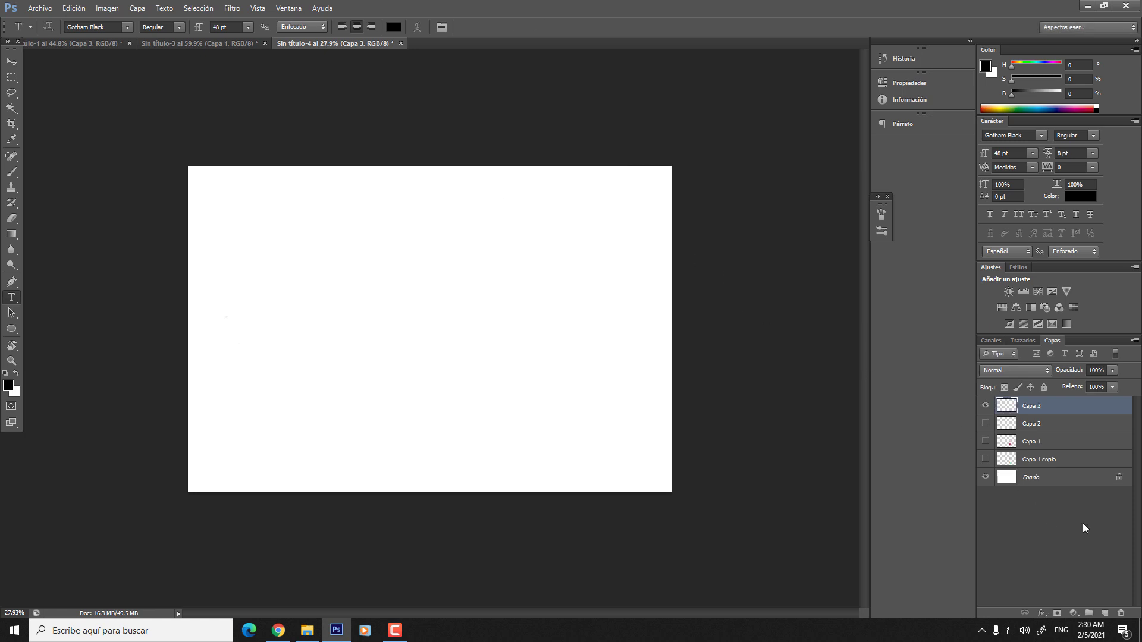
{"action": "left_click", "coordinate": [1104, 614]}
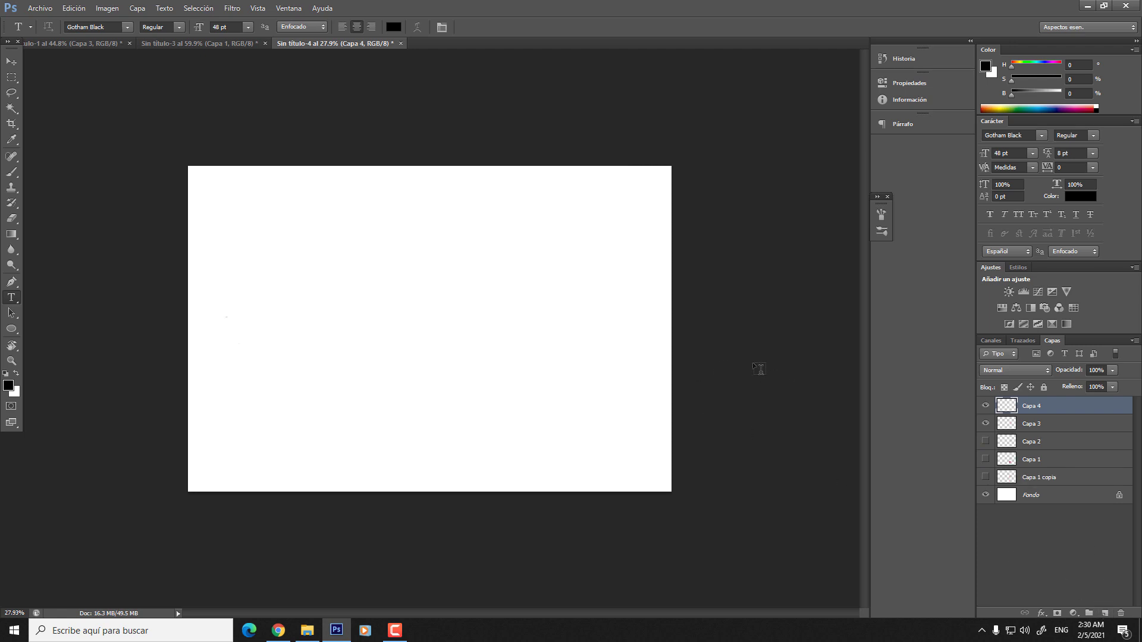
{"action": "key", "text": "ctrl+z"}
- Create a wide text box on the canvas titled "2 puntos de fuga" with the line "1.- el horizonte debe estar en el centro de la escena"
{"action": "left_click_drag", "start_coordinate": [224, 180], "coordinate": [620, 336]}
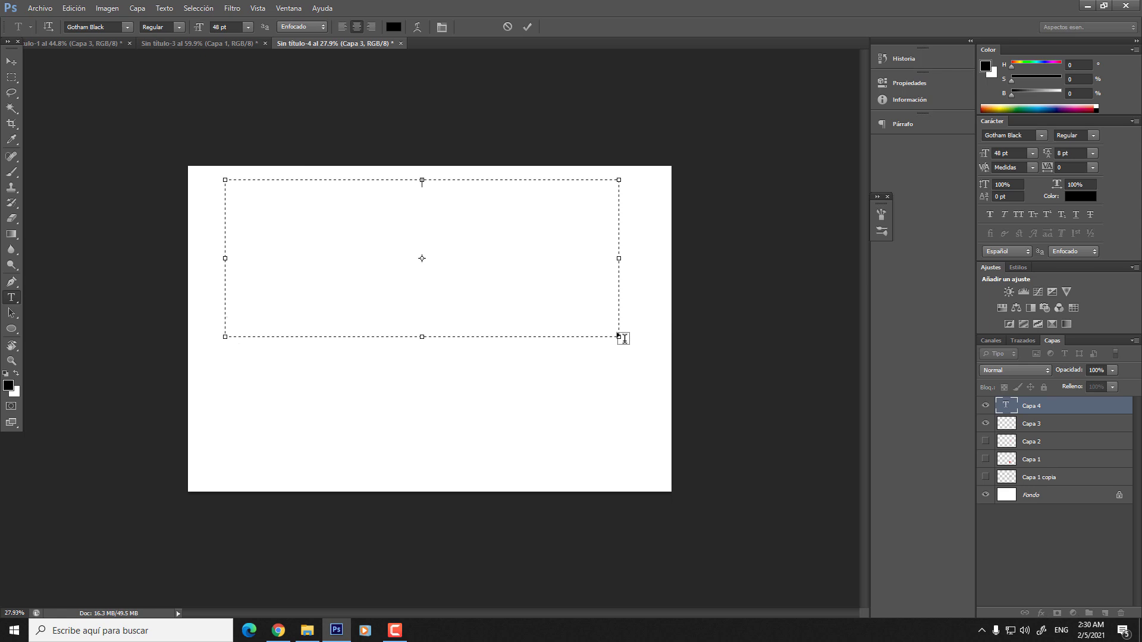
{"action": "type", "text": "2 puntos de fuga"}
{"action": "type", "text": "debe"}
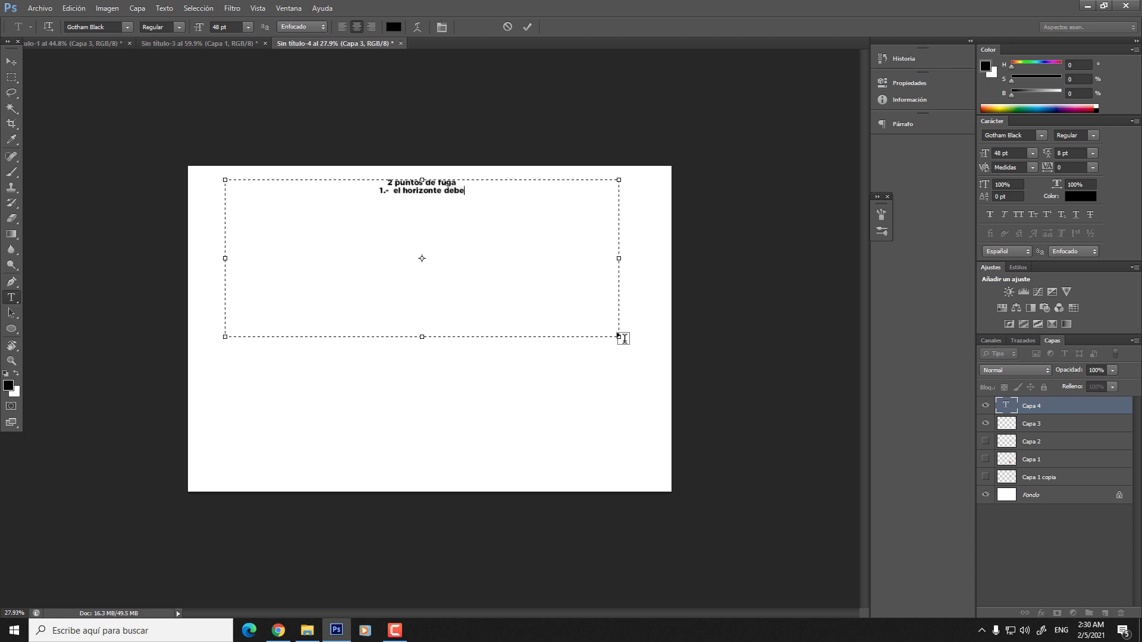
{"action": "type", "text": " estar en el centro d"}
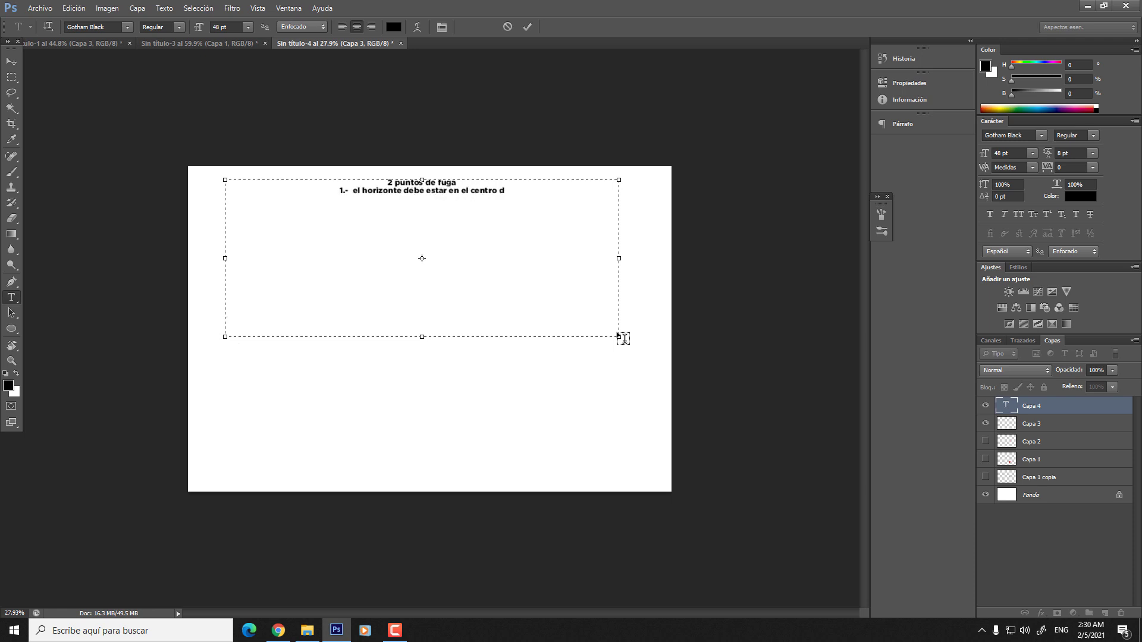
{"action": "type", "text": "e la escena 2.-"}
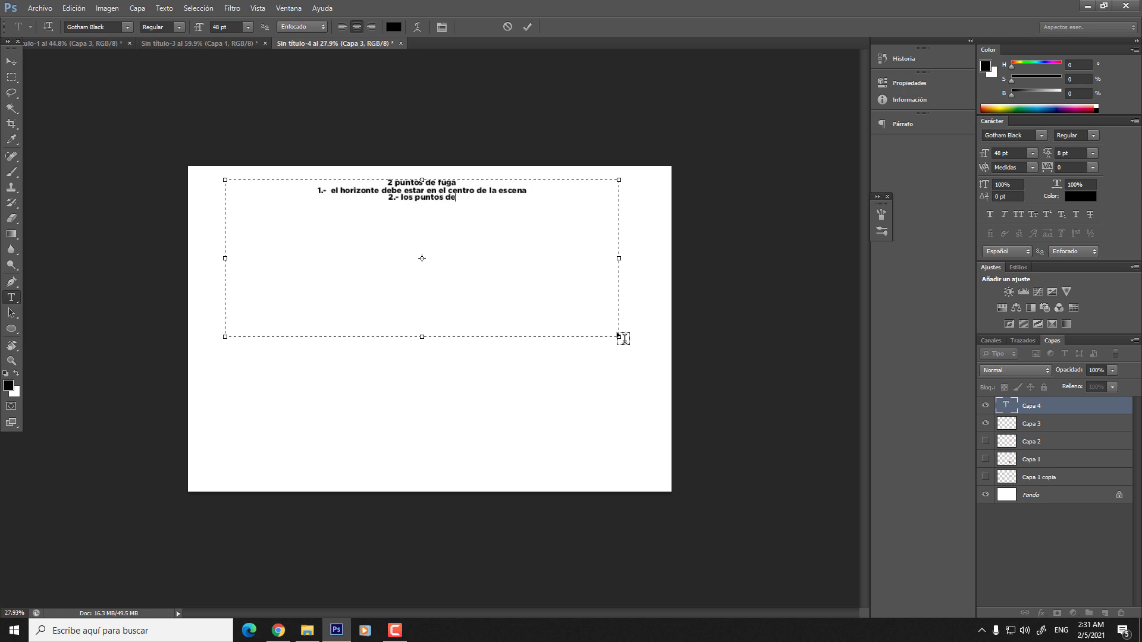
- Add "2.- los puntos de fuga deben estar en la linea del horizonte" and "3.- los puntos de fuga deben estar afuera de la escena"
{"action": "type", "text": " los puntos de fuga deben estar "}
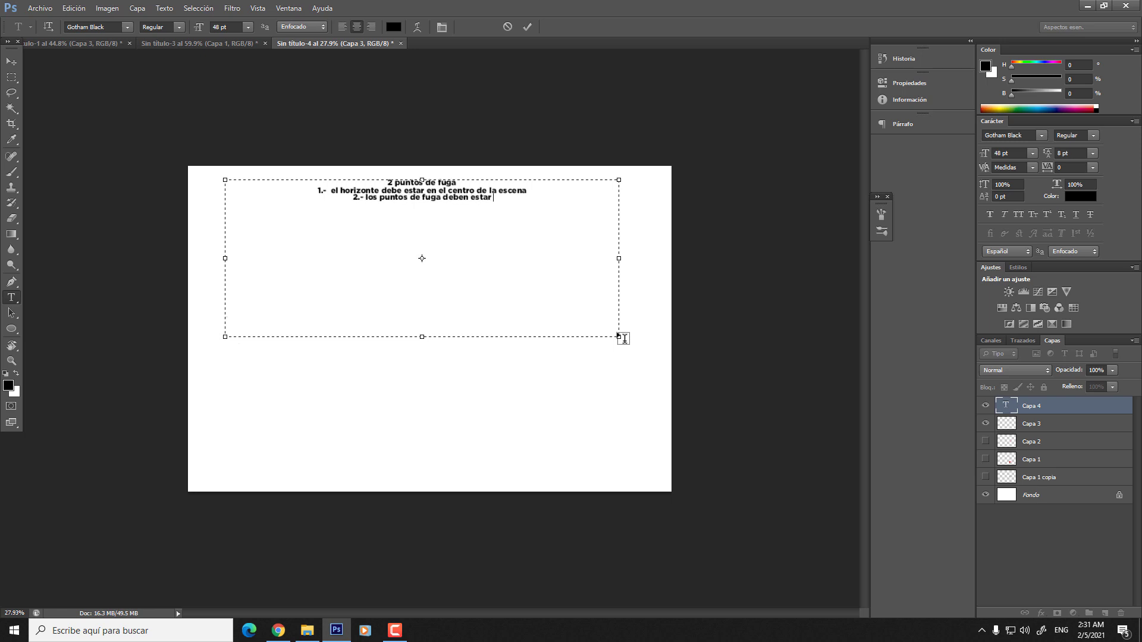
{"action": "type", "text": "en la linea"}
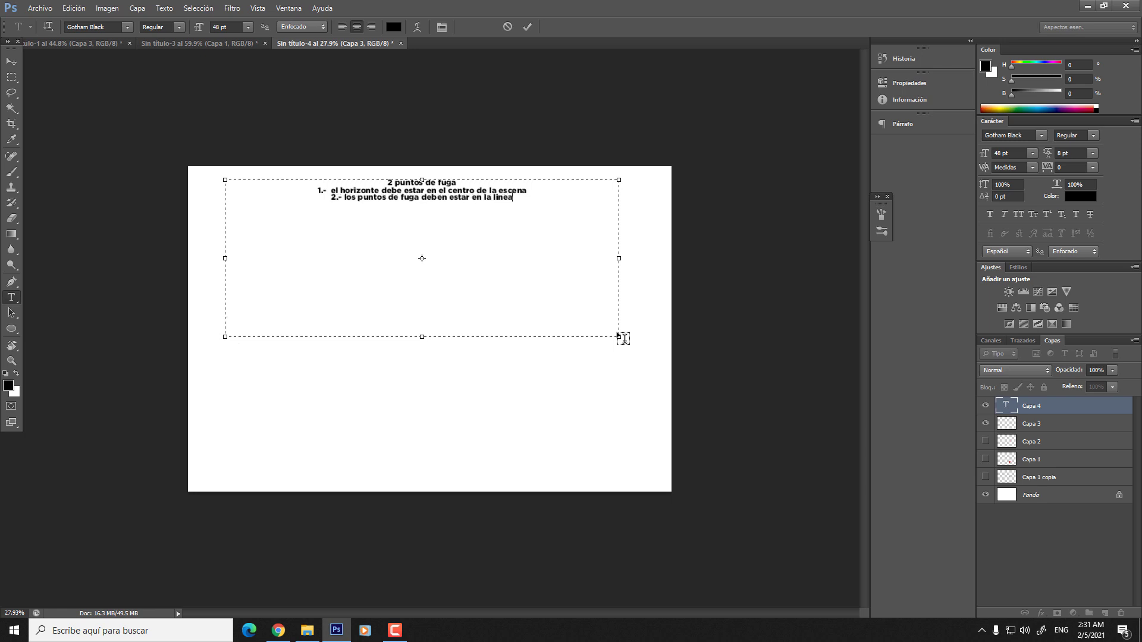
{"action": "type", "text": " del horizonte "}
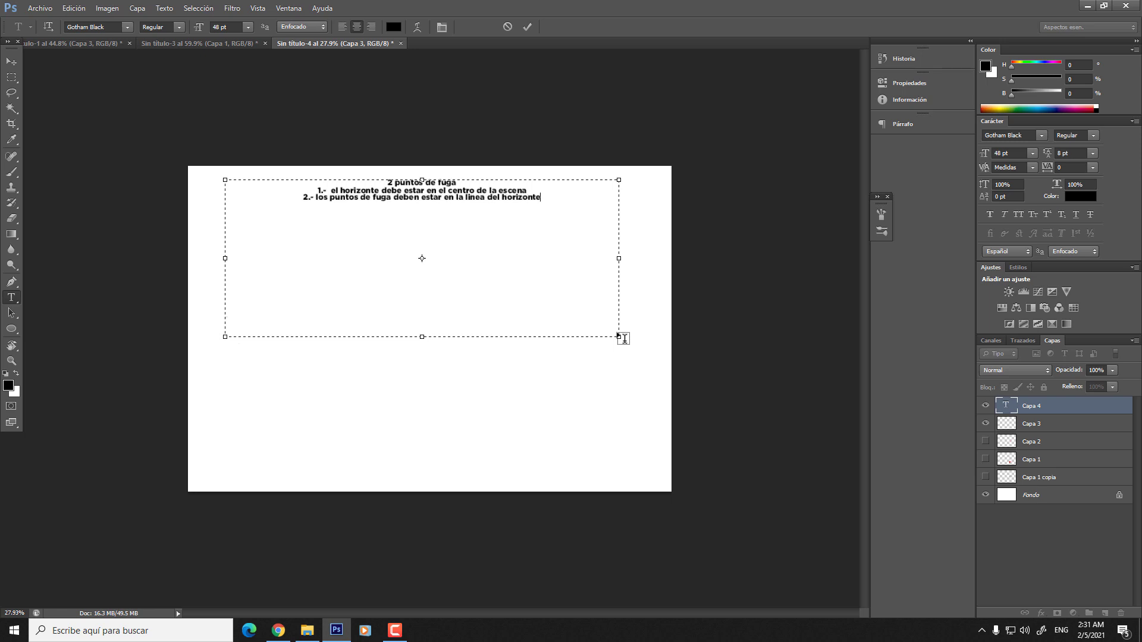
{"action": "type", "text": "3.- los puntos de fuga deben estar af"}
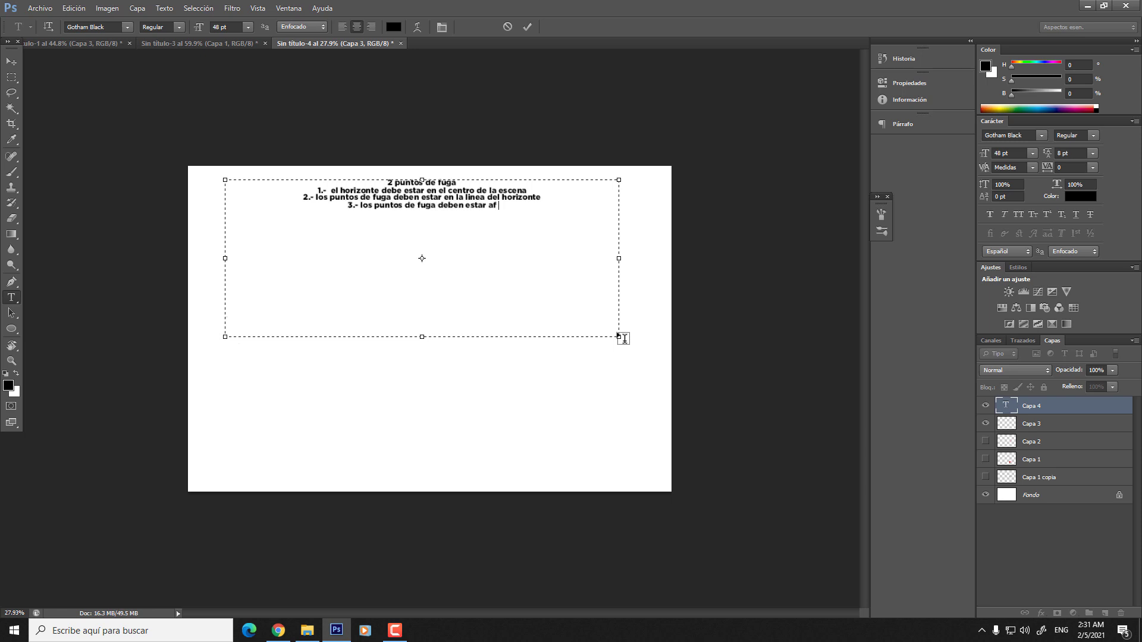
{"action": "key", "text": "BackSpace"}
{"action": "type", "text": "uera de la "}
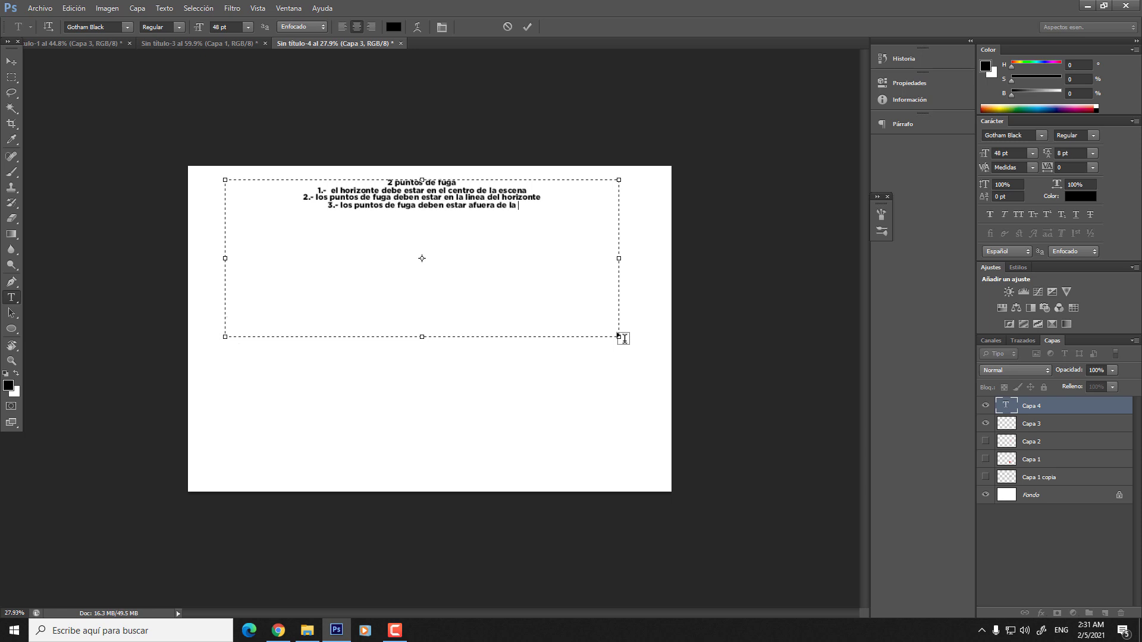
{"action": "type", "text": "escena"}
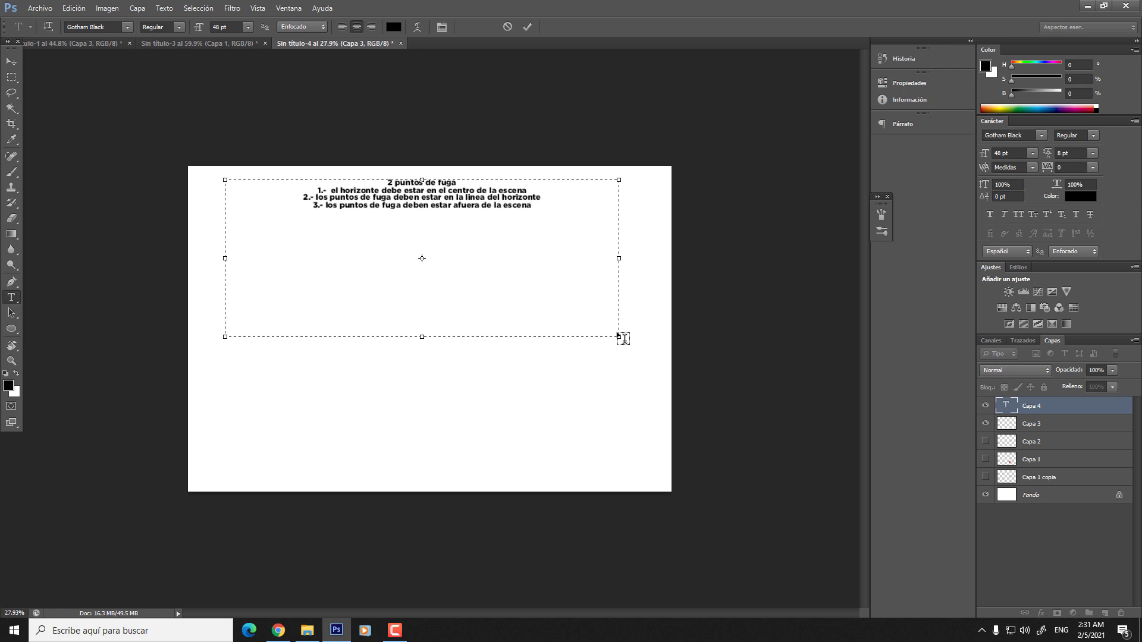
- Add the fourth rule "4.- se debe trabajar en el eje “y”" to the text box and commit the text
{"action": "type", "text": "4.- se debe trabajar en e"}
{"action": "type", "text": "l eje "}
{"action": "type", "text": "\"y\""}
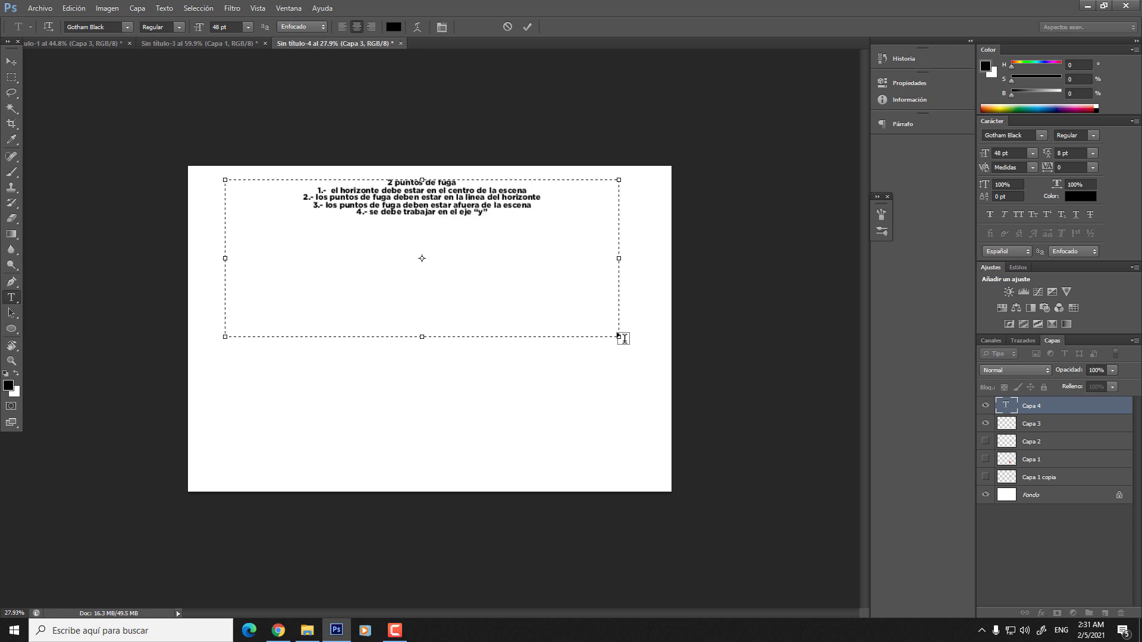
{"action": "left_click", "coordinate": [11, 61]}
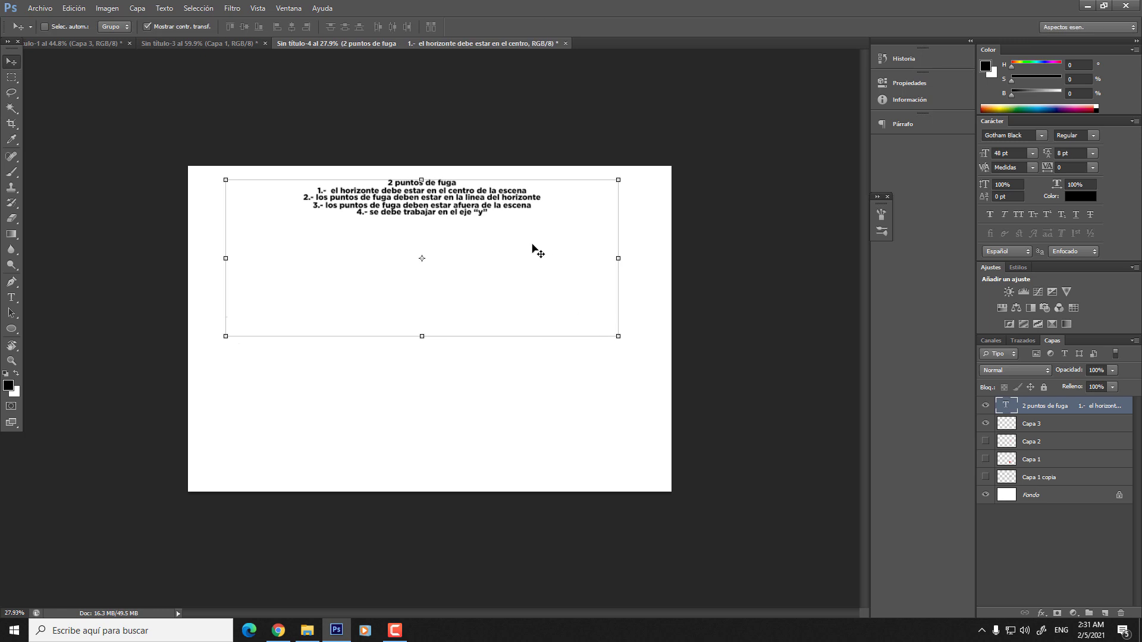
{"action": "scroll", "coordinate": [489, 217], "scroll_direction": "up", "scroll_amount": 5}
{"action": "scroll", "coordinate": [475, 222], "scroll_direction": "down", "scroll_amount": 5}
{"action": "scroll", "coordinate": [441, 244], "scroll_direction": "up", "scroll_amount": 2}
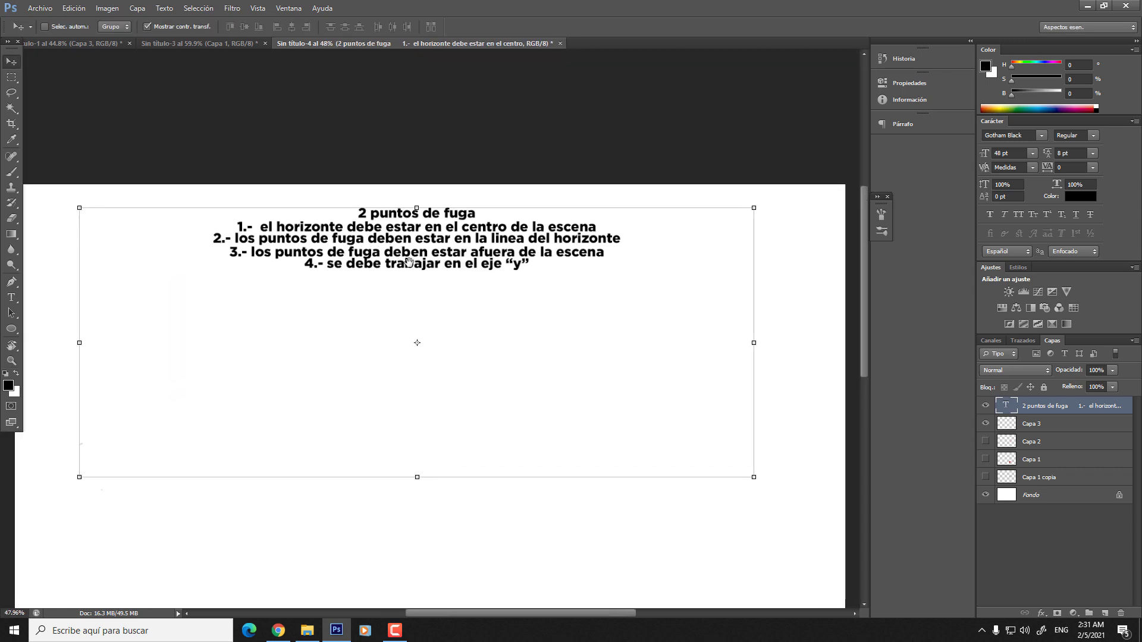
{"action": "scroll", "coordinate": [409, 261], "scroll_direction": "up", "scroll_amount": 2}
{"action": "key", "text": "m"}
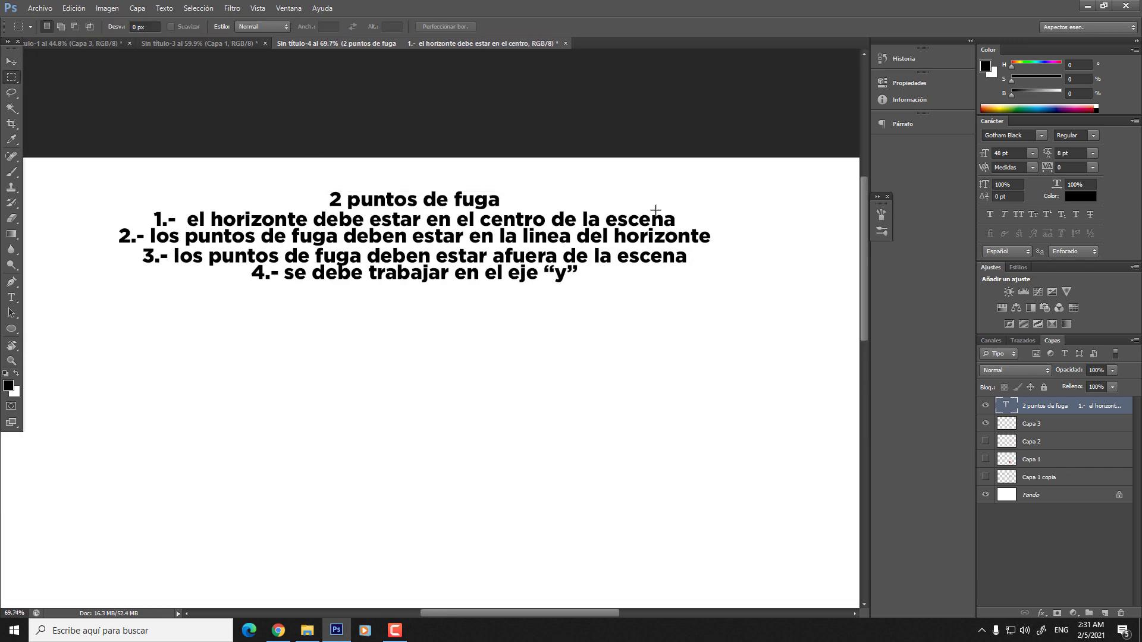
{"action": "scroll", "coordinate": [579, 372], "scroll_direction": "down", "scroll_amount": 3}
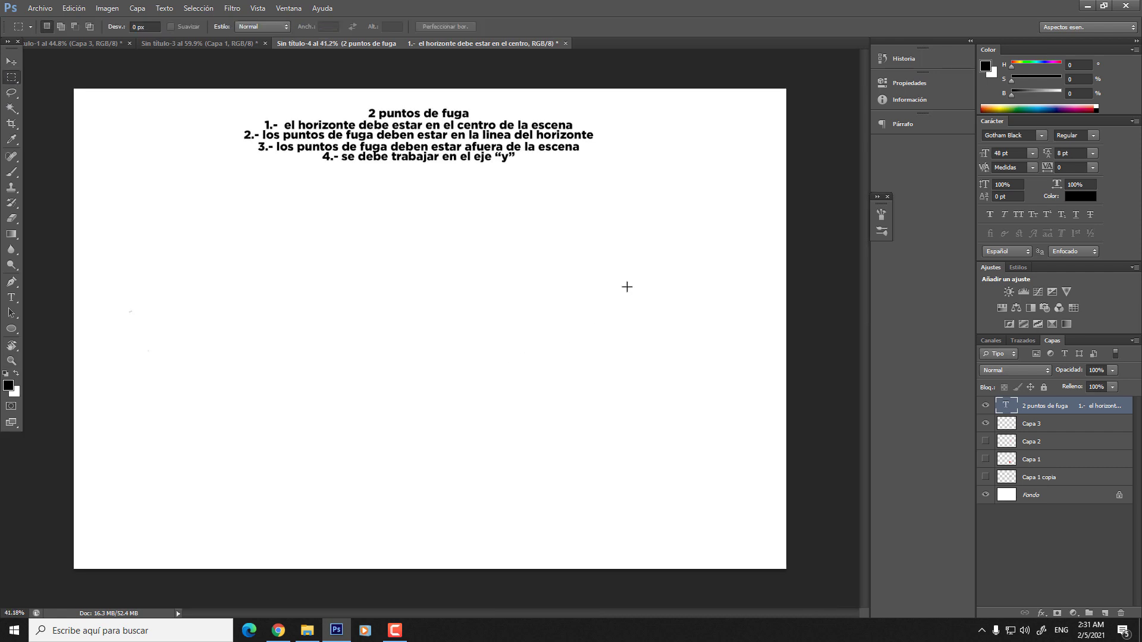
- Brush a wide black rectangular frame with straight edges below the text, on a new layer above Capa 3
{"action": "key", "text": "b"}
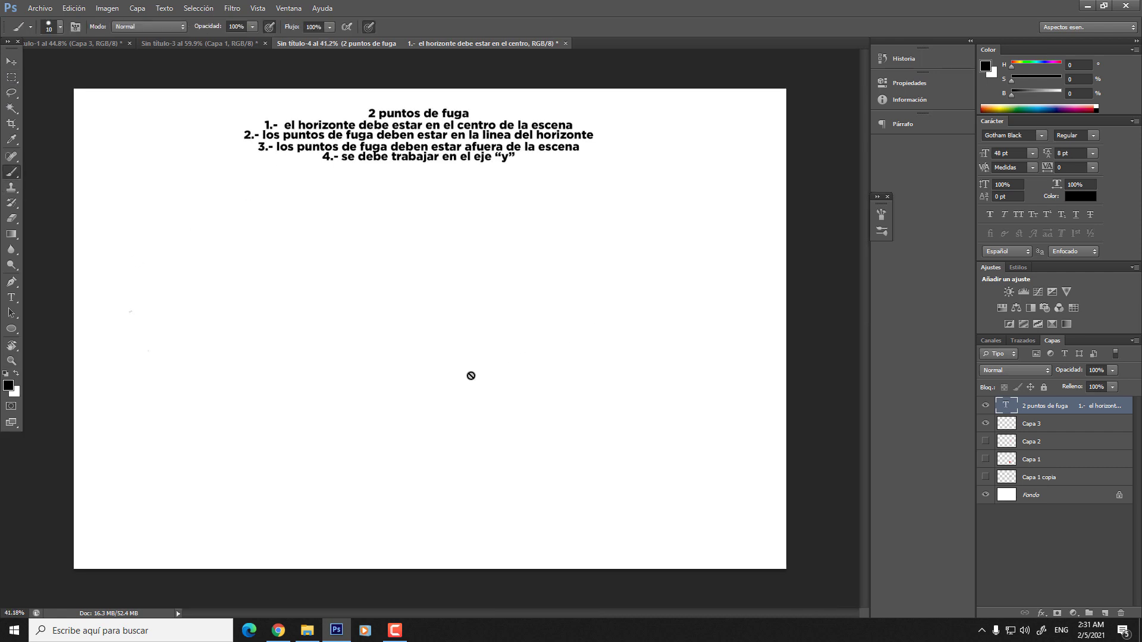
{"action": "left_click", "coordinate": [1034, 428]}
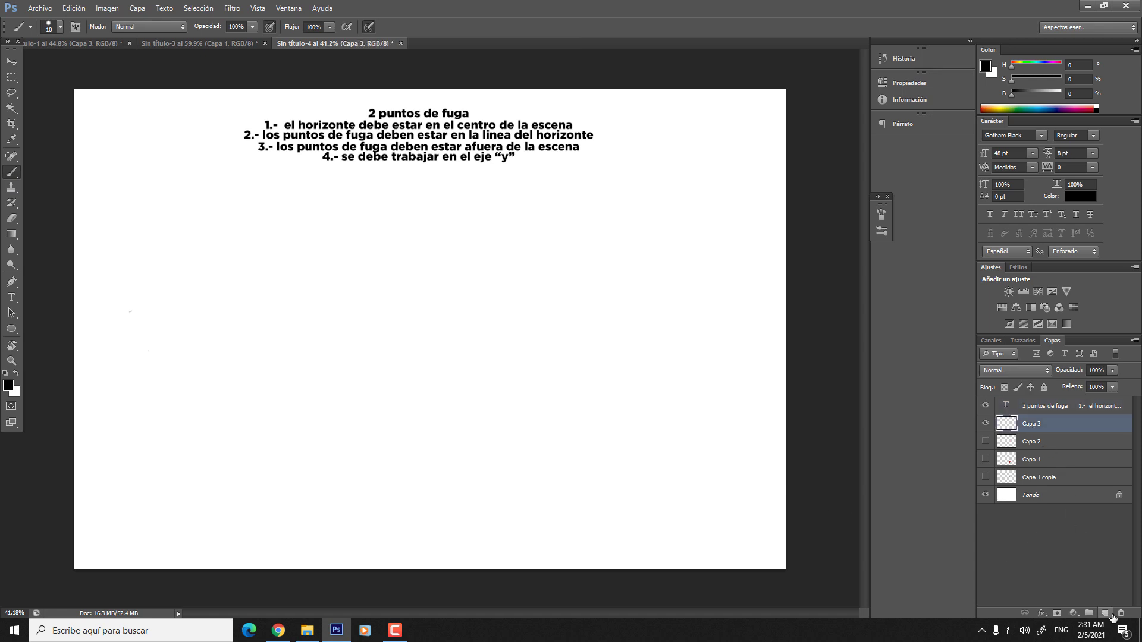
{"action": "left_click", "coordinate": [1104, 613]}
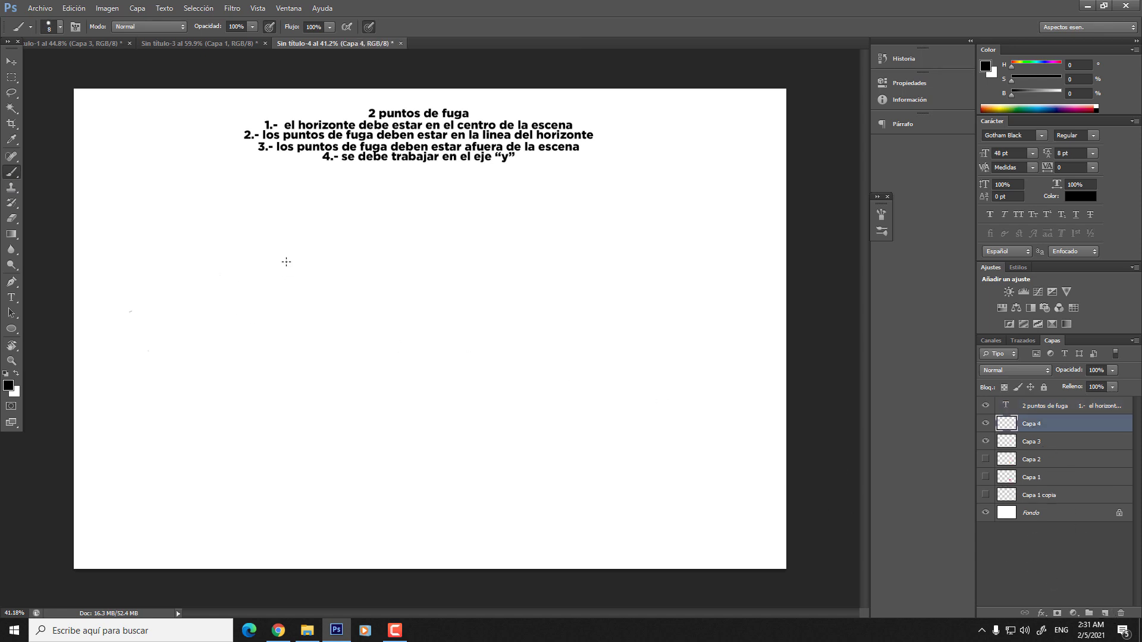
{"action": "left_click_drag", "start_coordinate": [252, 242], "coordinate": [252, 455]}
{"action": "left_click_drag", "start_coordinate": [254, 242], "coordinate": [269, 242]}
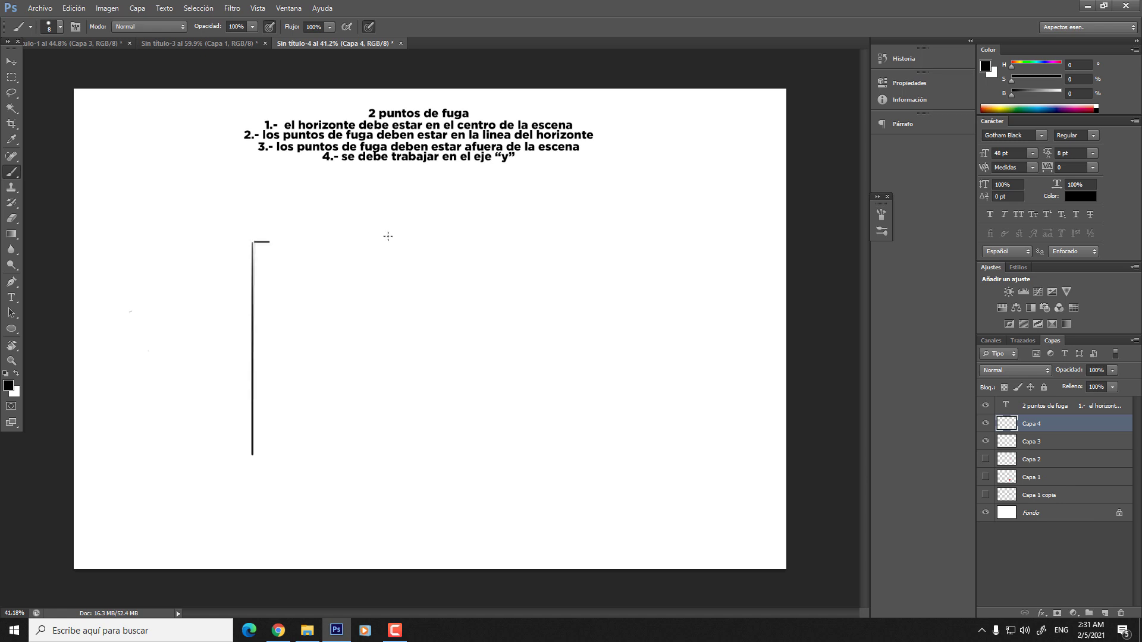
{"action": "left_click_drag", "start_coordinate": [388, 236], "coordinate": [655, 246]}
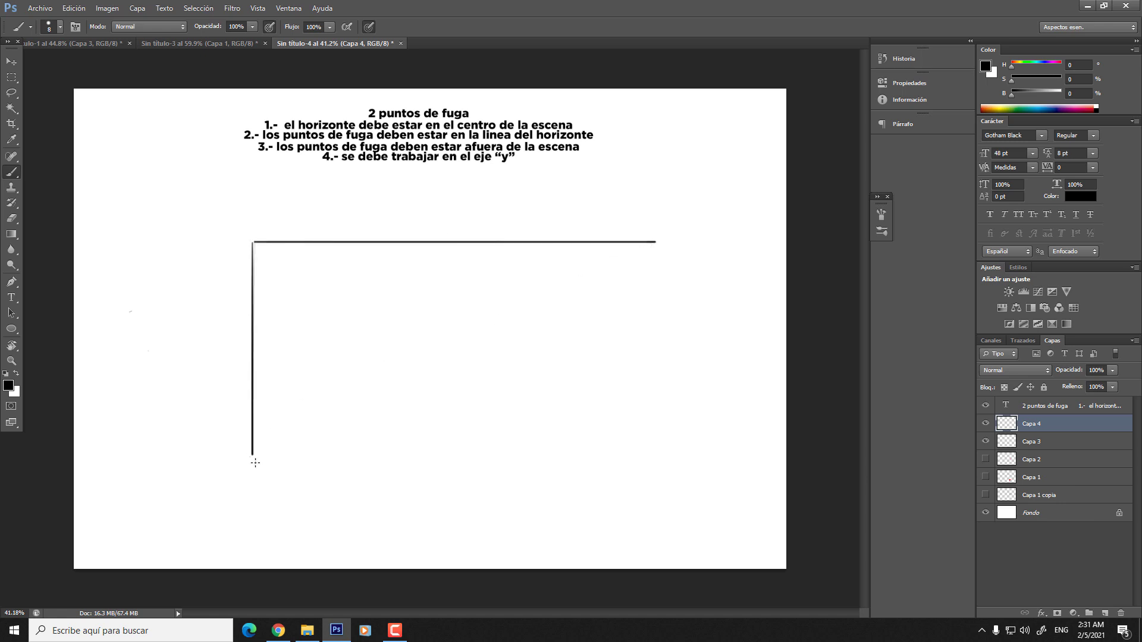
{"action": "left_click_drag", "start_coordinate": [253, 454], "coordinate": [655, 419]}
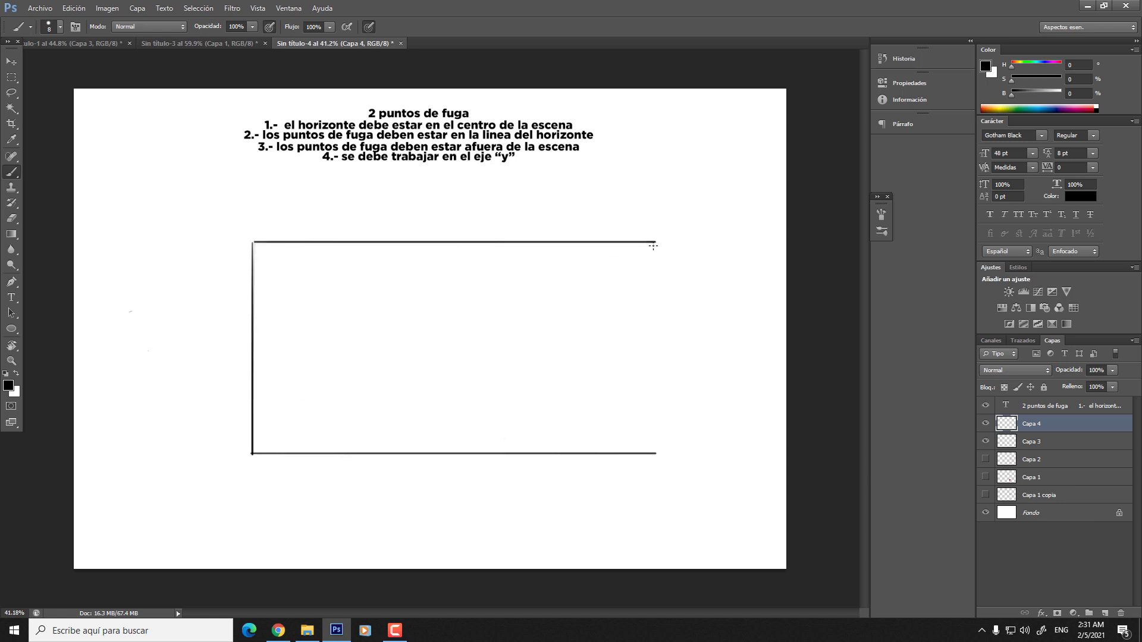
{"action": "left_click", "coordinate": [653, 246], "text": "shift"}
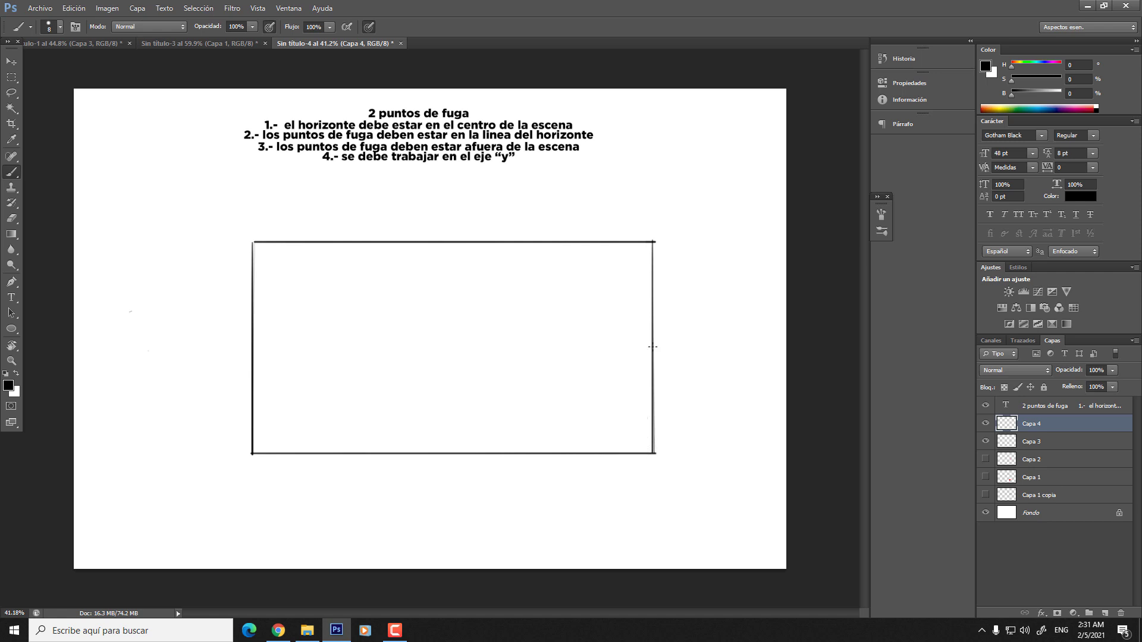
- Erase the overshooting line ends and doubled stroke along the frame's right edge using a smaller eraser
{"action": "key", "text": "e"}
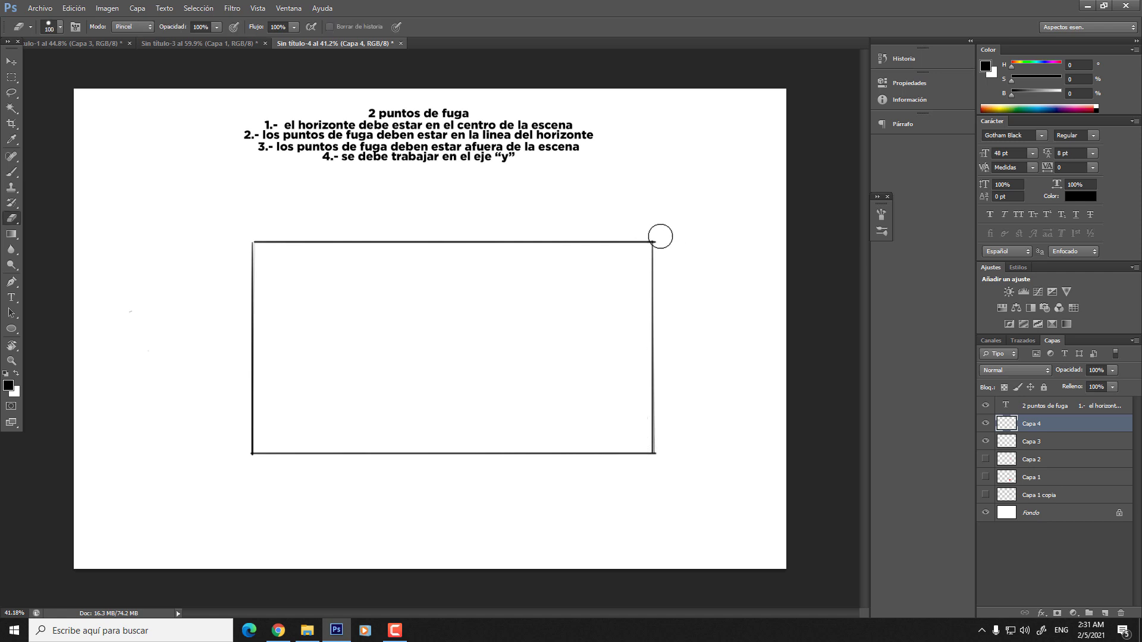
{"action": "key", "text": "bracketleft"}
{"action": "left_click", "coordinate": [662, 237]}
{"action": "left_click", "coordinate": [652, 437]}
{"action": "key", "text": "bracketleft"}
{"action": "key", "text": "bracketleft"}
{"action": "key", "text": "ctrl+z"}
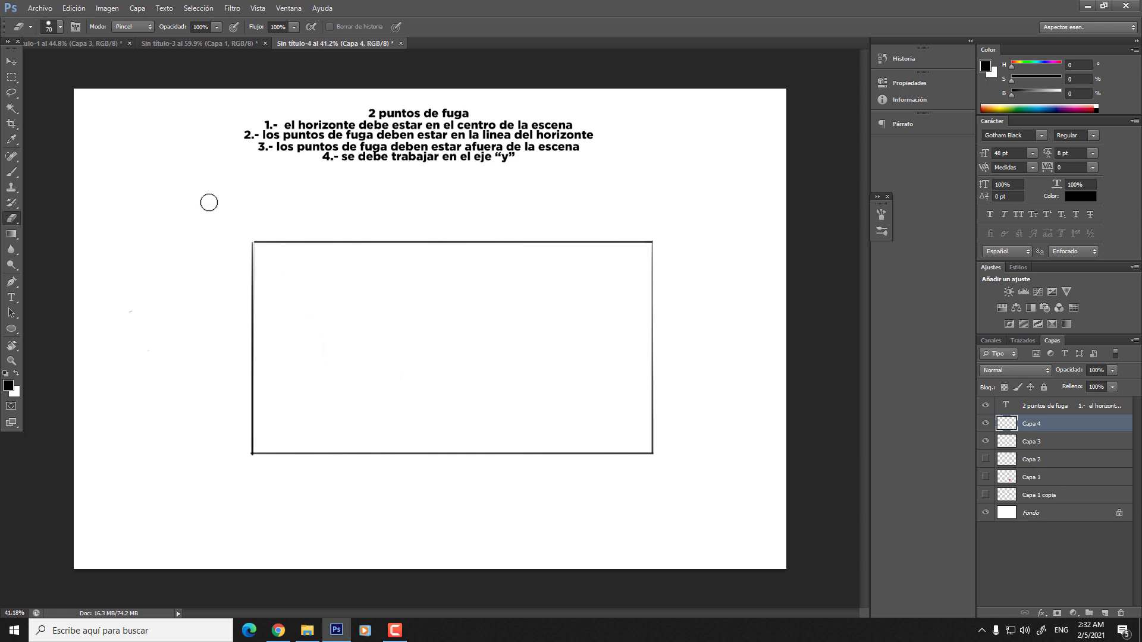
- Brush a horizontal horizon line across the middle of the frame, with a vanishing-point dot near each end
{"action": "key", "text": "b"}
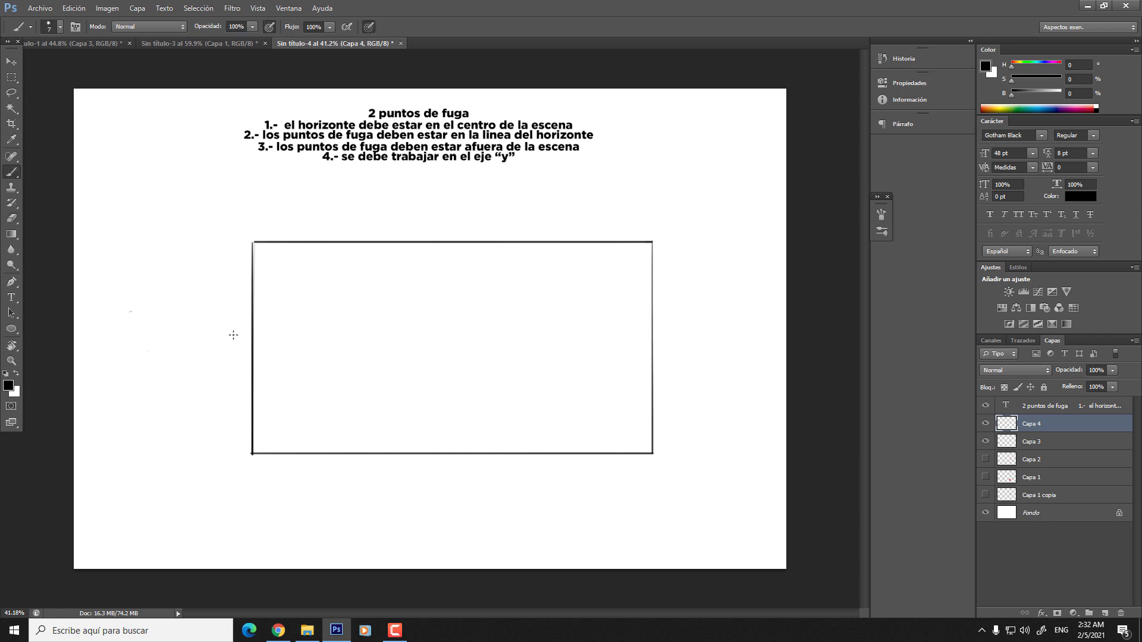
{"action": "key", "text": "bracketleft"}
{"action": "left_click_drag", "start_coordinate": [273, 342], "coordinate": [631, 347]}
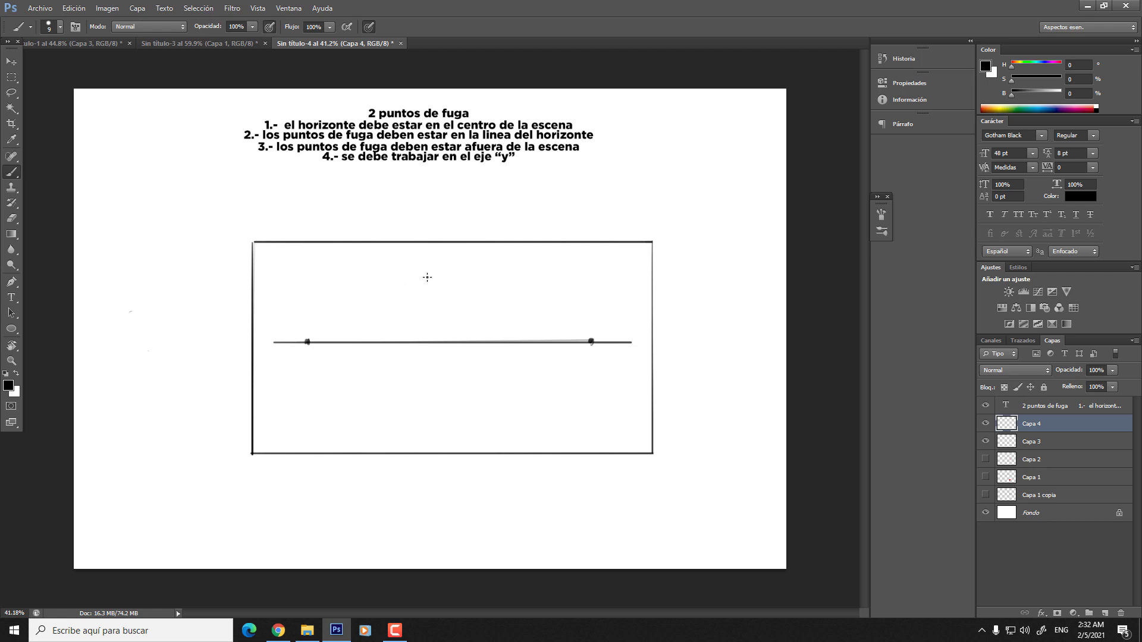
- Try sketching a larger ellipse around the cone-of-vision diagram in the Sin título-1 document, and undo it
{"action": "left_click", "coordinate": [68, 44]}
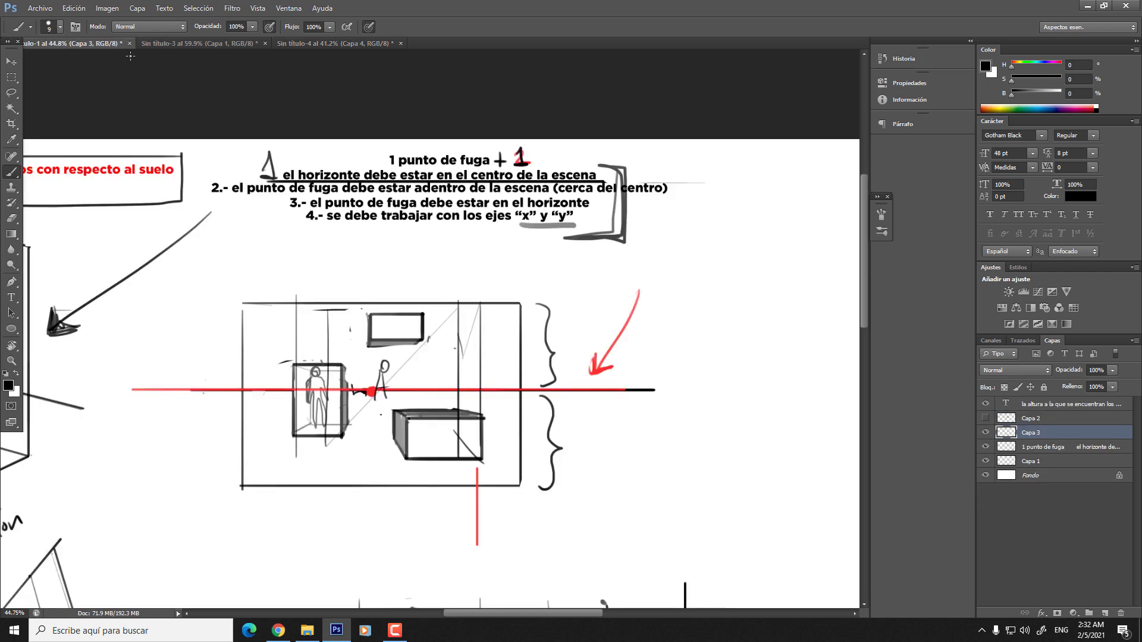
{"action": "key", "text": "z"}
{"action": "left_click", "coordinate": [324, 403], "text": "alt"}
{"action": "mouse_move", "coordinate": [120, 390]}
{"action": "left_mouse_down"}
{"action": "mouse_move", "coordinate": [281, 326]}
{"action": "mouse_move", "coordinate": [333, 324]}
{"action": "left_mouse_up"}
{"action": "key", "text": "b"}
{"action": "mouse_move", "coordinate": [90, 285]}
{"action": "left_mouse_down"}
{"action": "mouse_move", "coordinate": [530, 393]}
{"action": "mouse_move", "coordinate": [77, 300]}
{"action": "left_mouse_up"}
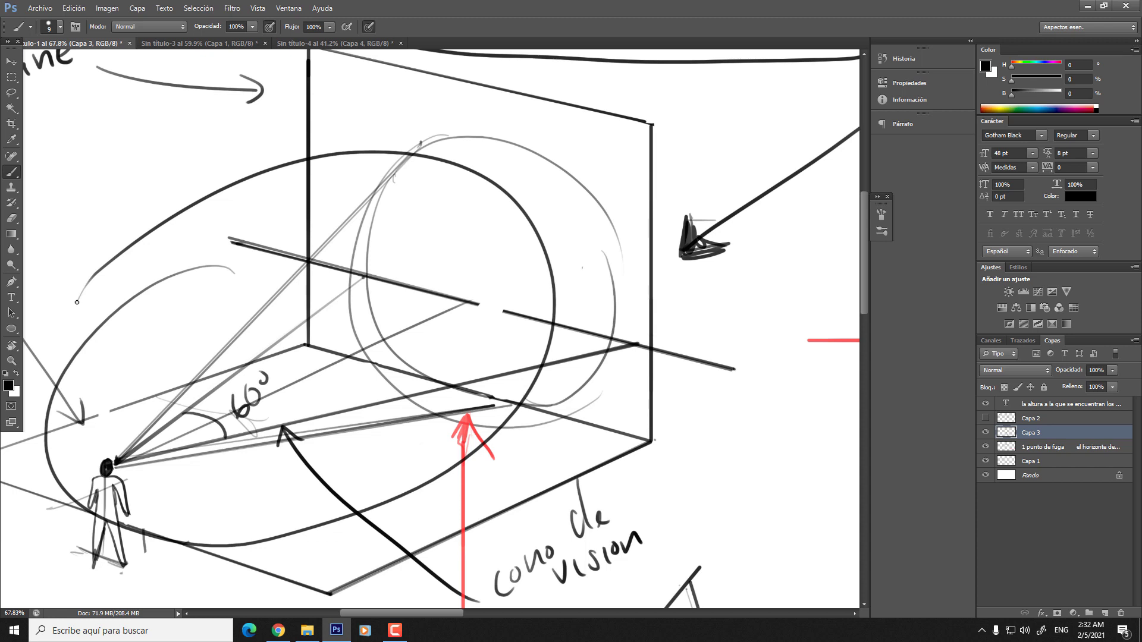
{"action": "key", "text": "ctrl+z"}
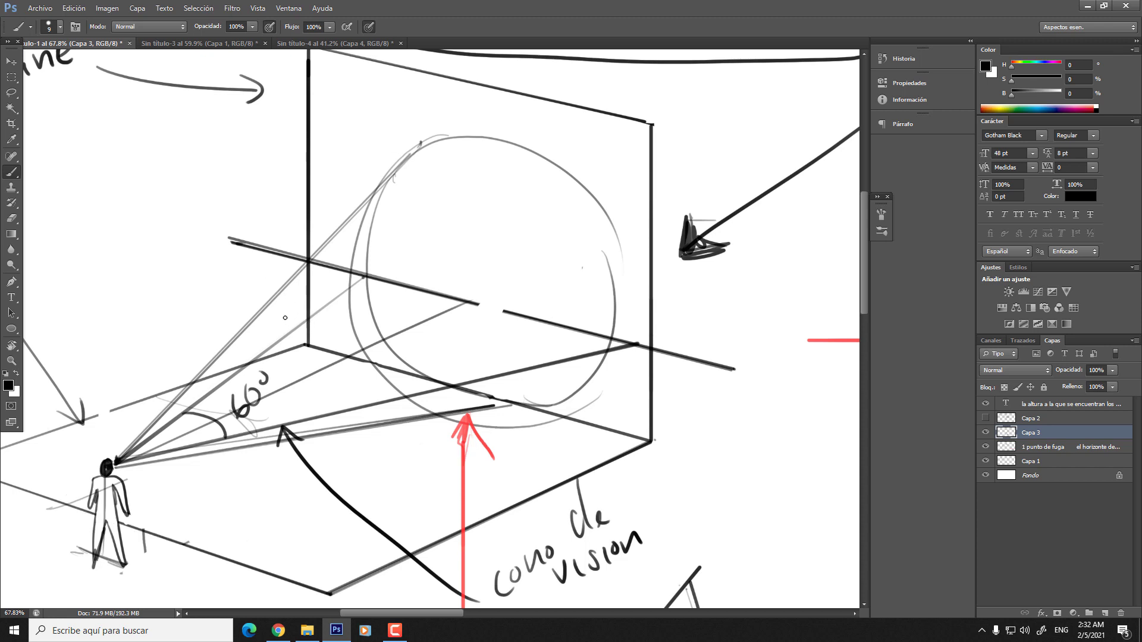
- Look over the full perspective board in Sin título-1 and the room sketches in Sin título-3
{"action": "key", "text": "z"}
{"action": "left_click", "coordinate": [440, 256], "text": "alt"}
{"action": "left_click", "coordinate": [440, 255], "text": "alt"}
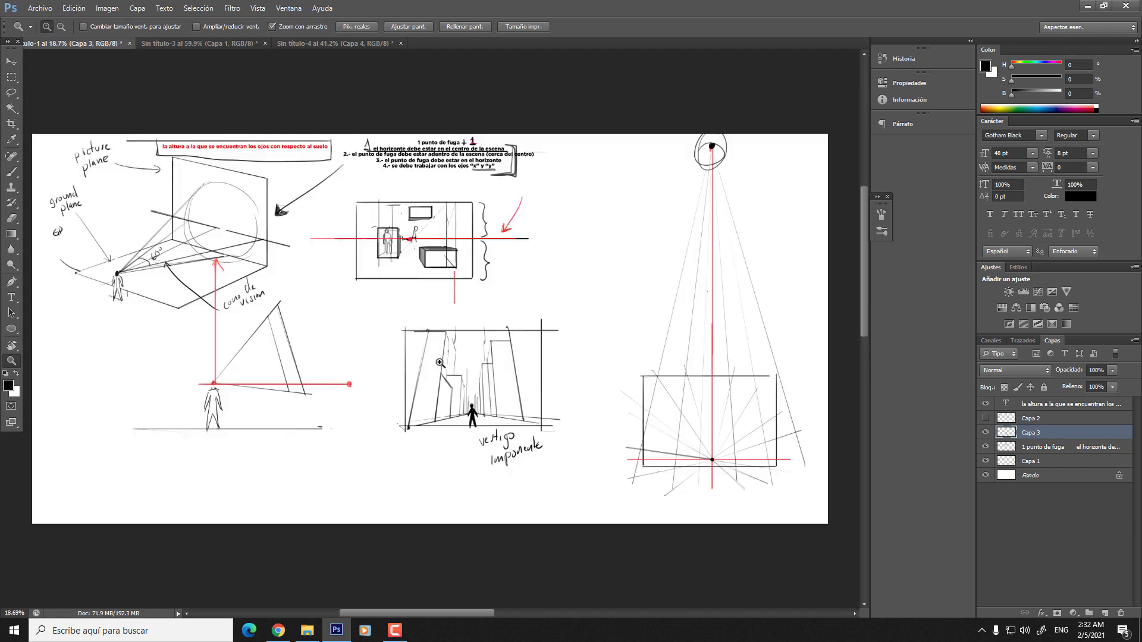
{"action": "key", "text": "b"}
{"action": "left_click", "coordinate": [204, 44]}
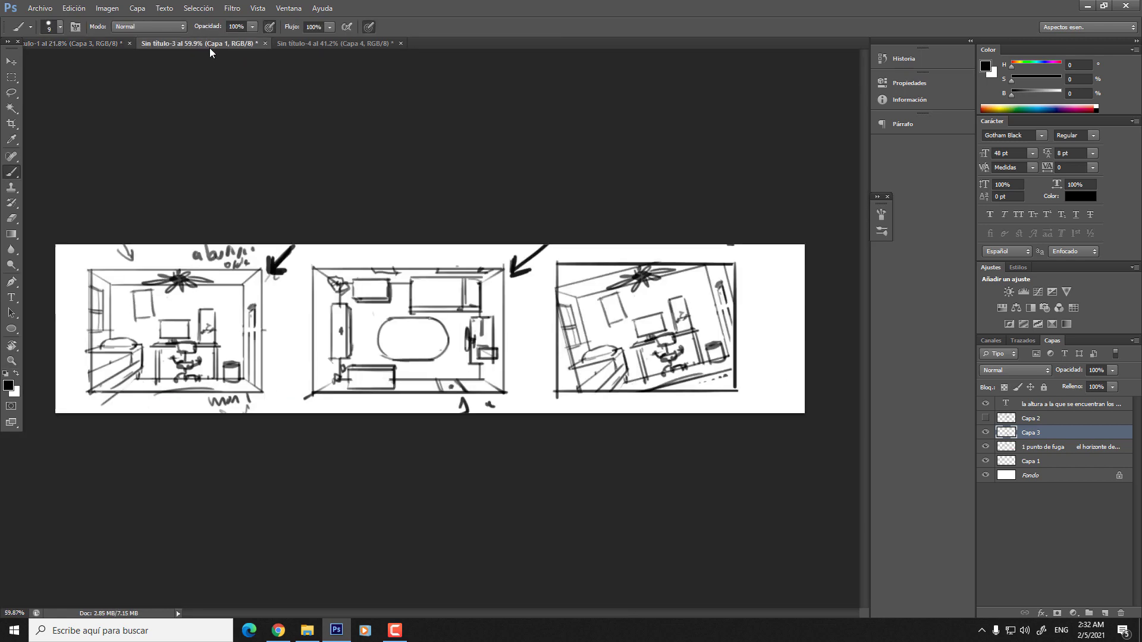
{"action": "key", "text": "z"}
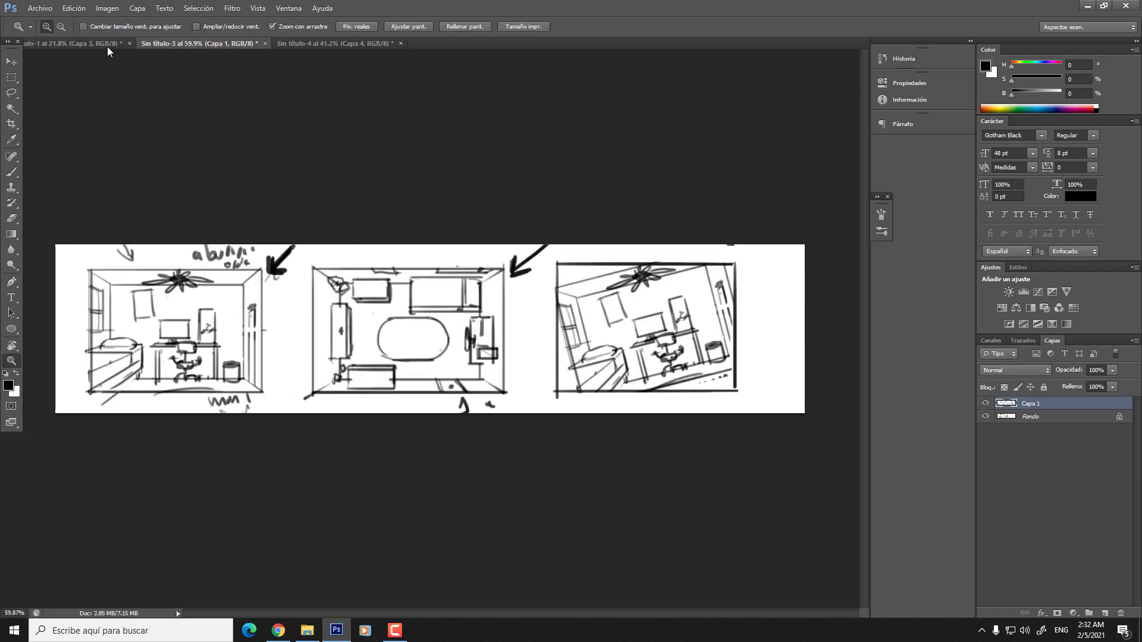
- Sketch a cube seen corner-on in the blank area beside the one-point perspective scene in Sin título-1
{"action": "left_click", "coordinate": [107, 45]}
{"action": "left_click_drag", "start_coordinate": [418, 280], "coordinate": [535, 324]}
{"action": "left_click_drag", "start_coordinate": [557, 281], "coordinate": [576, 270]}
{"action": "key", "text": "b"}
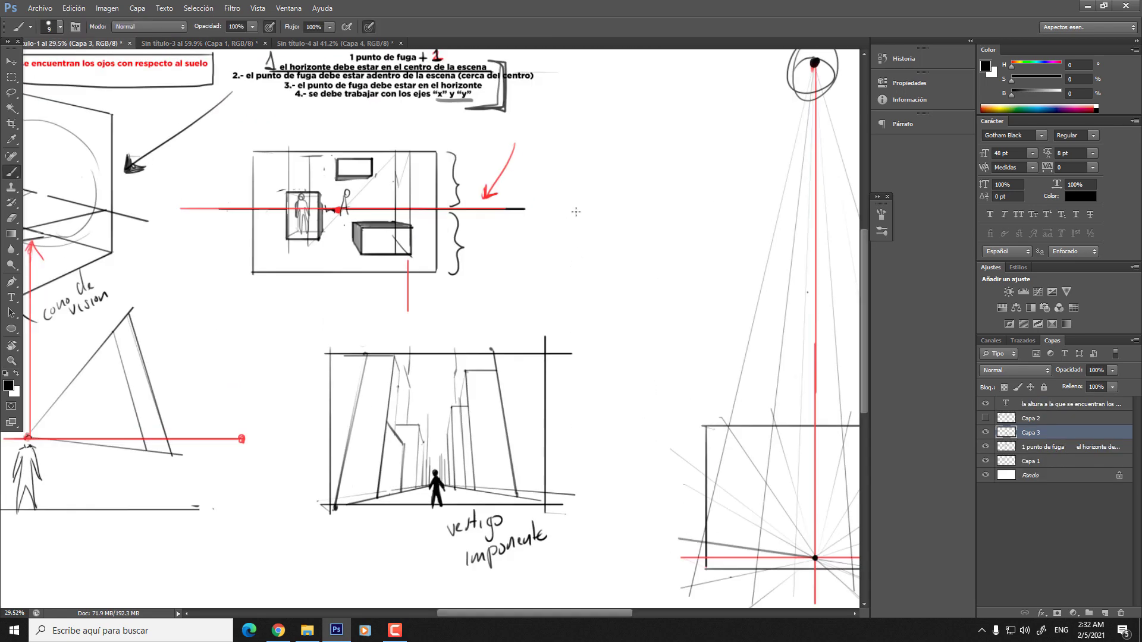
{"action": "mouse_move", "coordinate": [583, 193]}
{"action": "left_mouse_down"}
{"action": "mouse_move", "coordinate": [583, 276]}
{"action": "mouse_move", "coordinate": [680, 273]}
{"action": "left_mouse_up"}
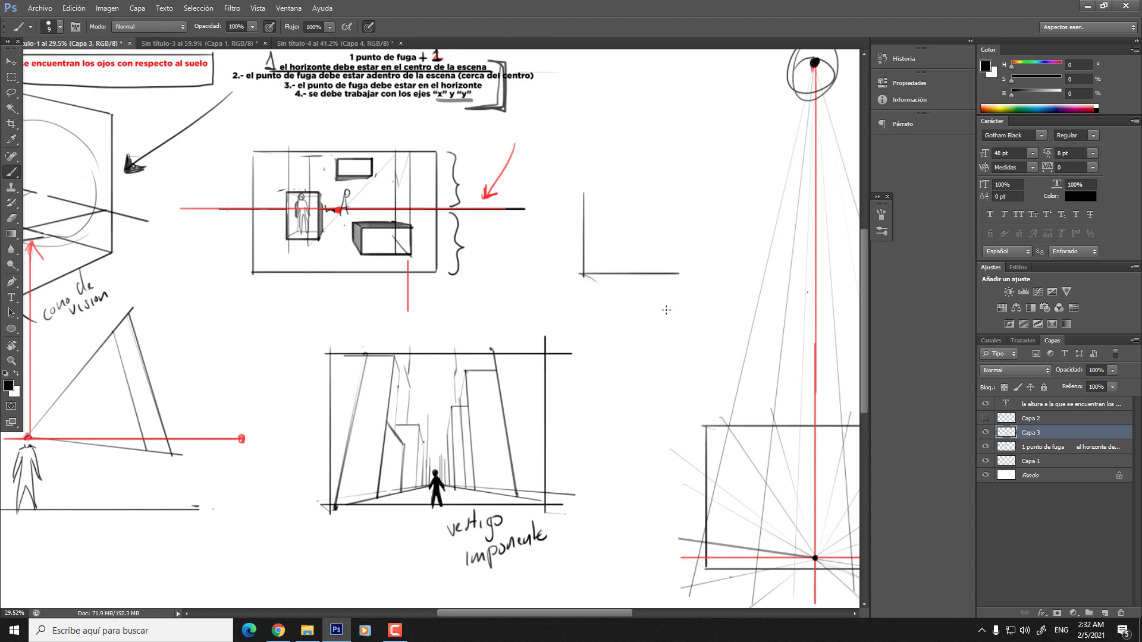
{"action": "key", "text": "ctrl+z"}
{"action": "left_click_drag", "start_coordinate": [583, 275], "coordinate": [654, 312]}
{"action": "key", "text": "ctrl+z"}
{"action": "left_click_drag", "start_coordinate": [655, 207], "coordinate": [655, 312]}
{"action": "mouse_move", "coordinate": [583, 183]}
{"action": "left_mouse_down"}
{"action": "mouse_move", "coordinate": [666, 186]}
{"action": "mouse_move", "coordinate": [586, 179]}
{"action": "mouse_move", "coordinate": [654, 211]}
{"action": "mouse_move", "coordinate": [676, 167]}
{"action": "left_mouse_up"}
{"action": "key", "text": "ctrl+z"}
{"action": "key", "text": "ctrl+z"}
{"action": "key", "text": "ctrl+z"}
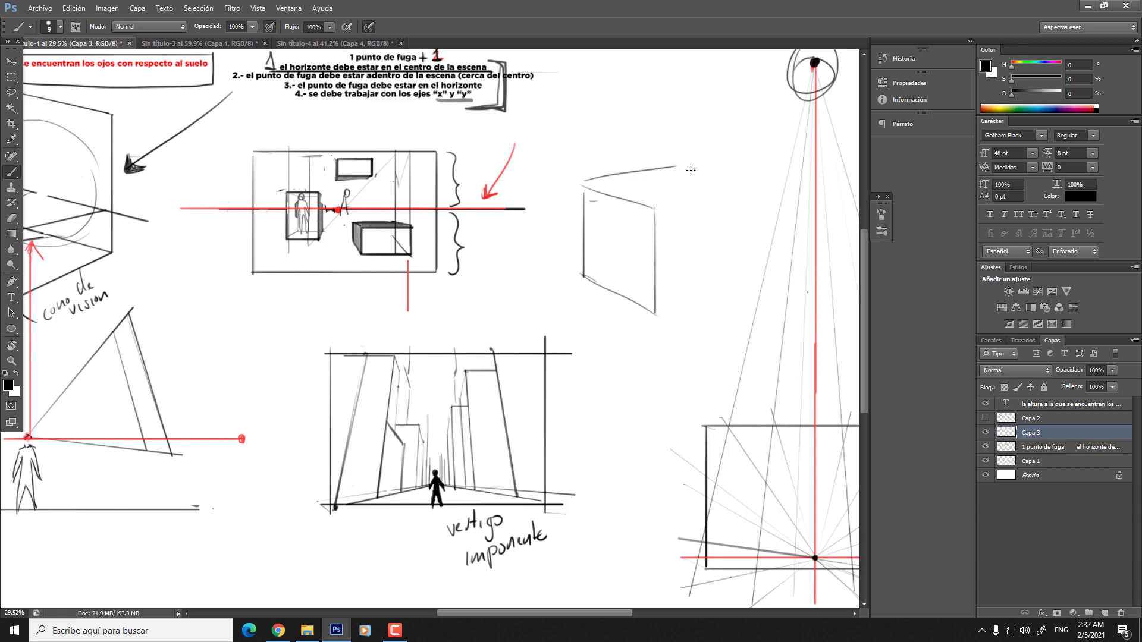
{"action": "left_click_drag", "start_coordinate": [654, 212], "coordinate": [753, 194]}
{"action": "mouse_move", "coordinate": [743, 189]}
{"action": "left_mouse_down"}
{"action": "mouse_move", "coordinate": [741, 288]}
{"action": "mouse_move", "coordinate": [660, 314]}
{"action": "left_mouse_up"}
- Mark the centre of each of the cube's three visible faces with a dot and sketch a standing figure at its front corner
{"action": "left_click_drag", "start_coordinate": [708, 247], "coordinate": [707, 254]}
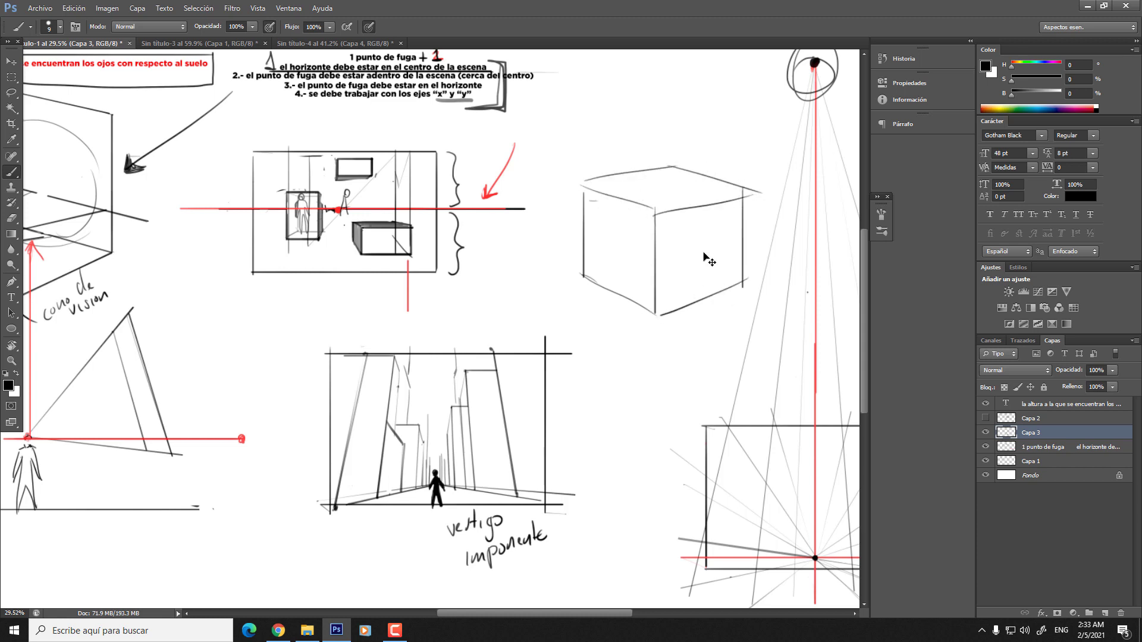
{"action": "left_click_drag", "start_coordinate": [612, 241], "coordinate": [613, 248]}
{"action": "mouse_move", "coordinate": [665, 183]}
{"action": "left_mouse_down"}
{"action": "mouse_move", "coordinate": [661, 229]}
{"action": "mouse_move", "coordinate": [645, 246]}
{"action": "mouse_move", "coordinate": [659, 293]}
{"action": "left_mouse_up"}
{"action": "mouse_move", "coordinate": [665, 233]}
{"action": "left_mouse_down"}
{"action": "mouse_move", "coordinate": [672, 294]}
{"action": "mouse_move", "coordinate": [678, 262]}
{"action": "left_mouse_up"}
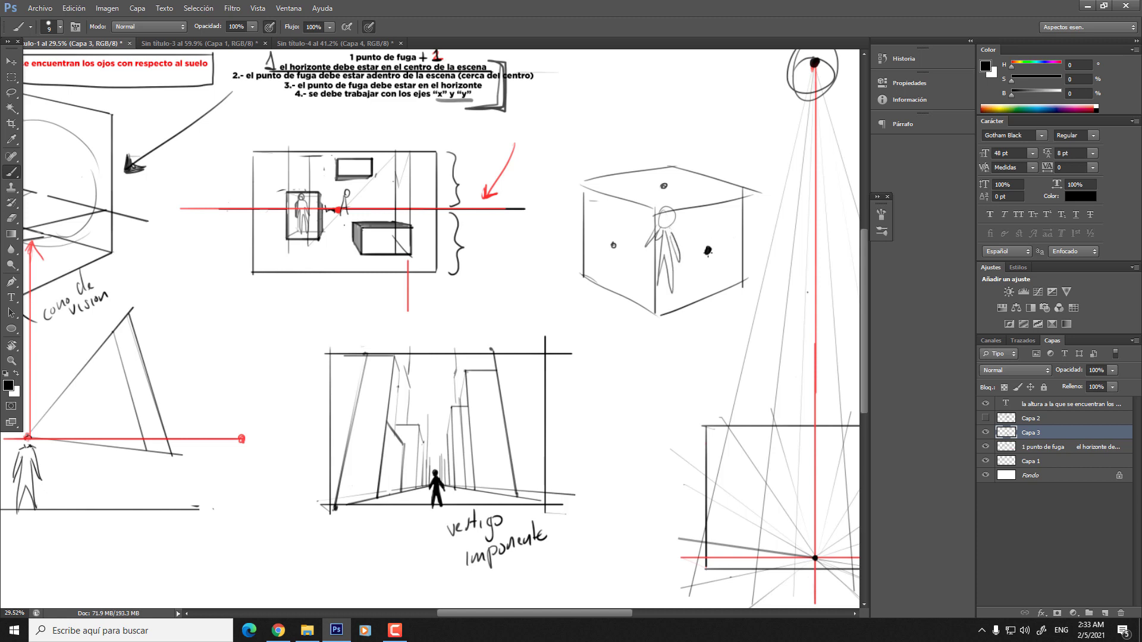
- Undo the trial hatching on the cube's left face and thicken the dot at that face's centre
{"action": "mouse_move", "coordinate": [681, 217]}
{"action": "left_mouse_down"}
{"action": "mouse_move", "coordinate": [710, 296]}
{"action": "mouse_move", "coordinate": [754, 275]}
{"action": "left_mouse_up"}
{"action": "key", "text": "ctrl+z"}
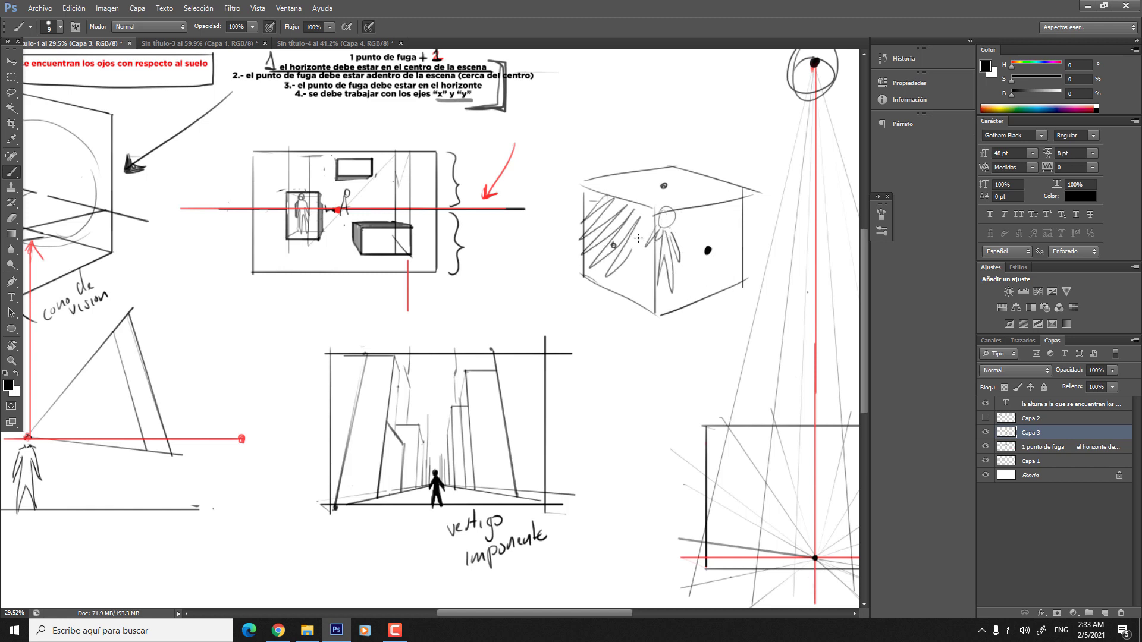
{"action": "left_click_drag", "start_coordinate": [612, 245], "coordinate": [612, 247]}
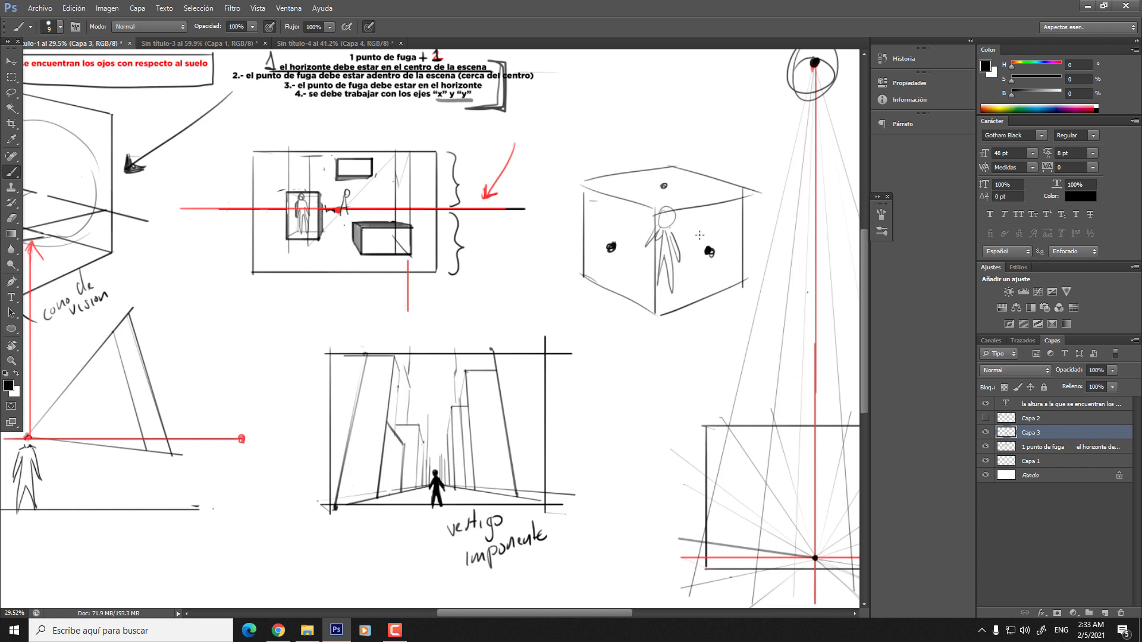
- Undo the last two brush strokes on the cube sketch and switch to the Sin título-4 document
{"action": "key", "text": "ctrl+alt+z"}
{"action": "key", "text": "ctrl+alt+z"}
{"action": "left_click", "coordinate": [359, 45]}
- Extend the horizon line beyond both sides of the frame and draw a check mark beside rule 1
{"action": "key", "text": "z"}
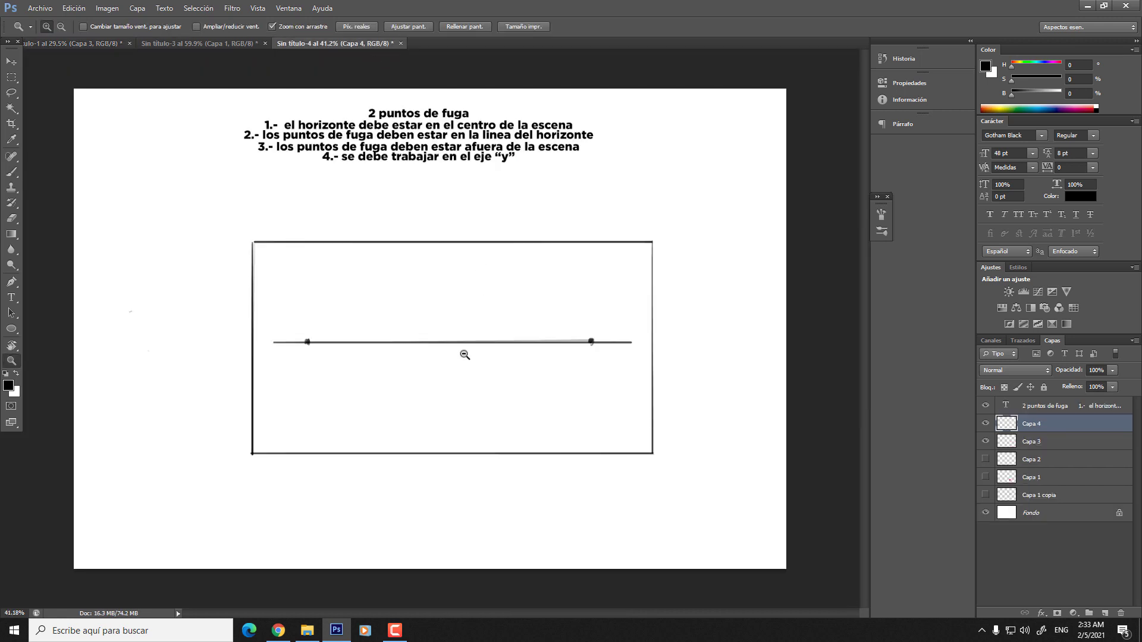
{"action": "mouse_move", "coordinate": [464, 354]}
{"action": "left_mouse_down"}
{"action": "mouse_move", "coordinate": [499, 362]}
{"action": "mouse_move", "coordinate": [432, 325]}
{"action": "mouse_move", "coordinate": [423, 344]}
{"action": "left_mouse_up"}
{"action": "key", "text": "b"}
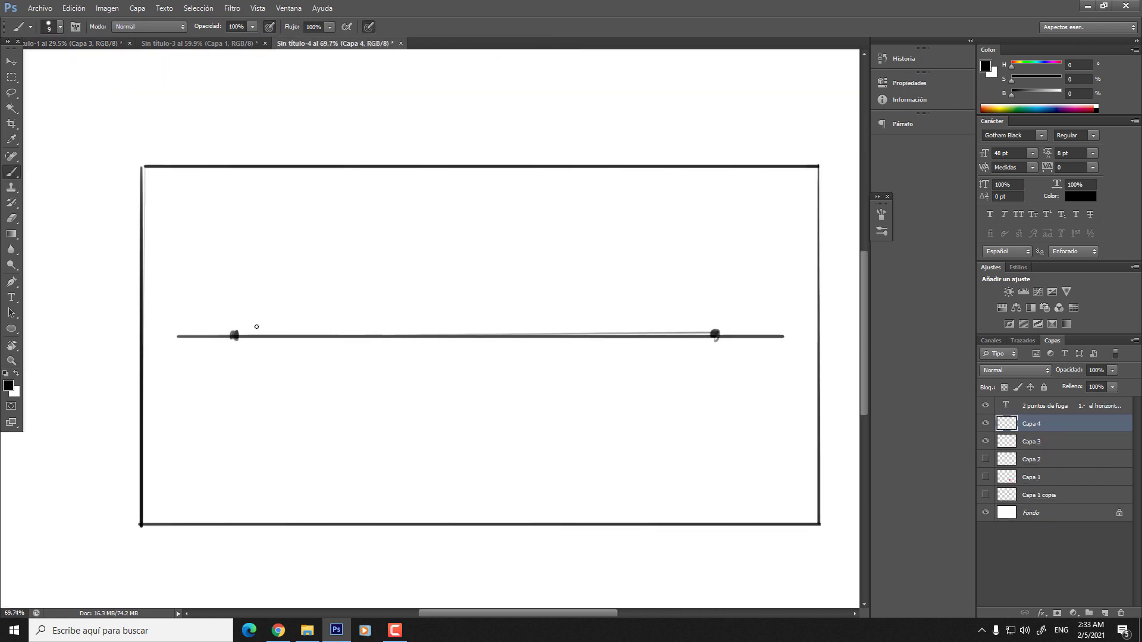
{"action": "left_click_drag", "start_coordinate": [234, 338], "coordinate": [468, 337]}
{"action": "key", "text": "ctrl+z"}
{"action": "key", "text": "z"}
{"action": "left_click_drag", "start_coordinate": [385, 281], "coordinate": [323, 300]}
{"action": "key", "text": "b"}
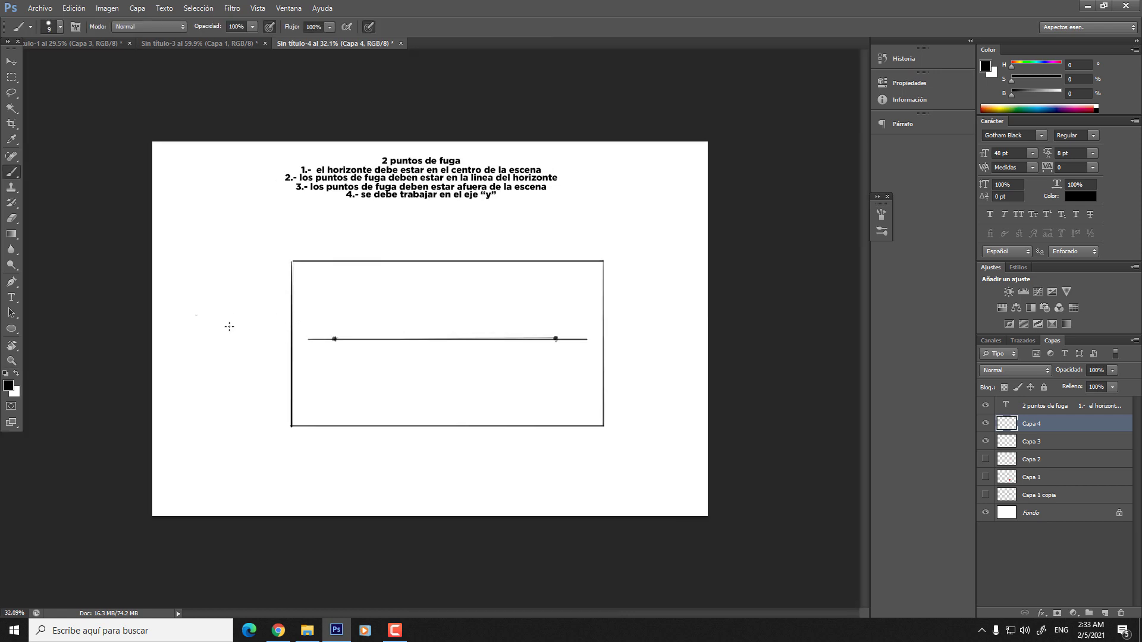
{"action": "left_click_drag", "start_coordinate": [258, 342], "coordinate": [651, 338]}
{"action": "key", "text": "ctrl+z"}
{"action": "left_click_drag", "start_coordinate": [228, 340], "coordinate": [680, 339]}
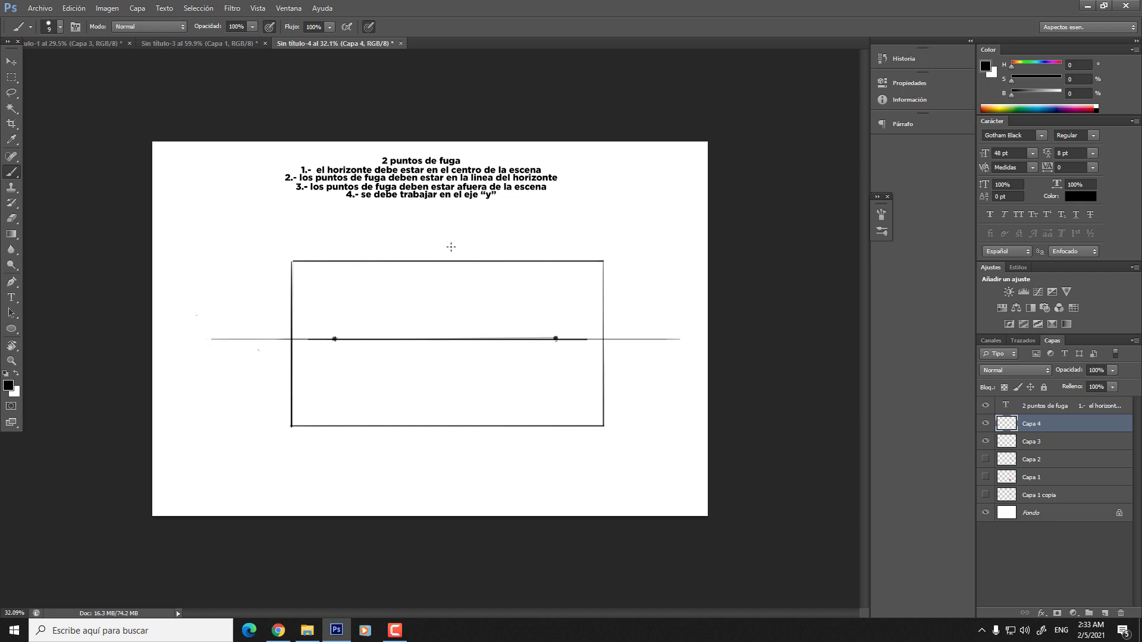
{"action": "key", "text": "ctrl+plus"}
{"action": "mouse_move", "coordinate": [593, 116]}
{"action": "left_mouse_down"}
{"action": "mouse_move", "coordinate": [642, 89]}
{"action": "mouse_move", "coordinate": [609, 103]}
{"action": "left_mouse_up"}
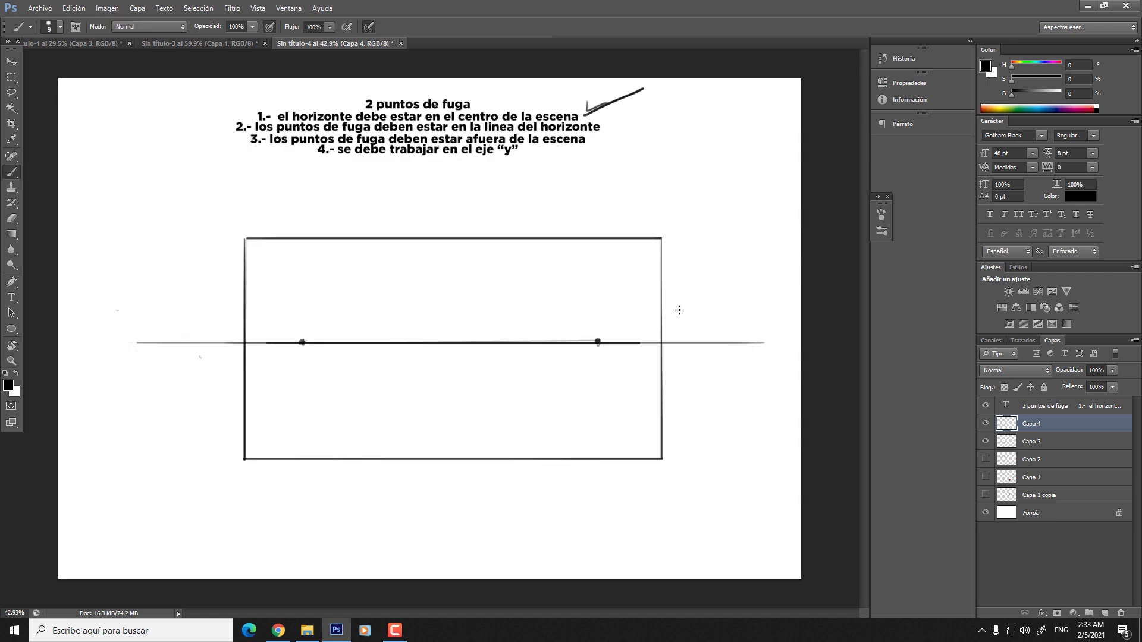
- Try bracketing the halves above and below the horizon beside the frame's right edge, and undo the brackets
{"action": "mouse_move", "coordinate": [675, 238]}
{"action": "left_mouse_down"}
{"action": "mouse_move", "coordinate": [688, 321]}
{"action": "mouse_move", "coordinate": [696, 294]}
{"action": "mouse_move", "coordinate": [684, 337]}
{"action": "mouse_move", "coordinate": [709, 395]}
{"action": "mouse_move", "coordinate": [683, 458]}
{"action": "left_mouse_up"}
{"action": "key", "text": "ctrl+z"}
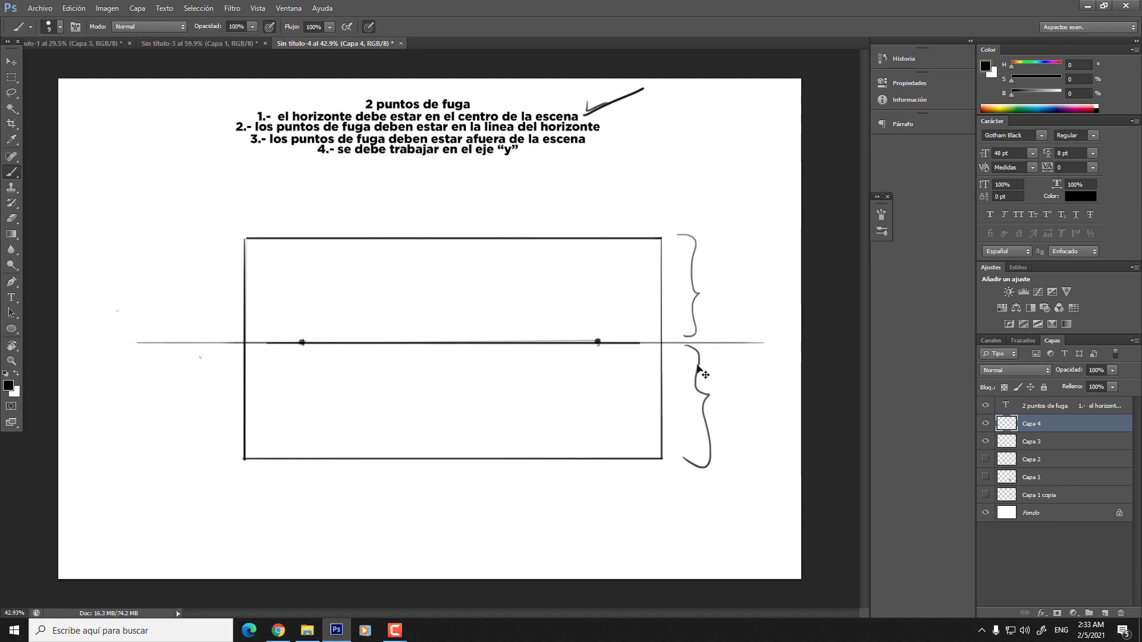
{"action": "key", "text": "ctrl+z"}
{"action": "key", "text": "ctrl+alt+z"}
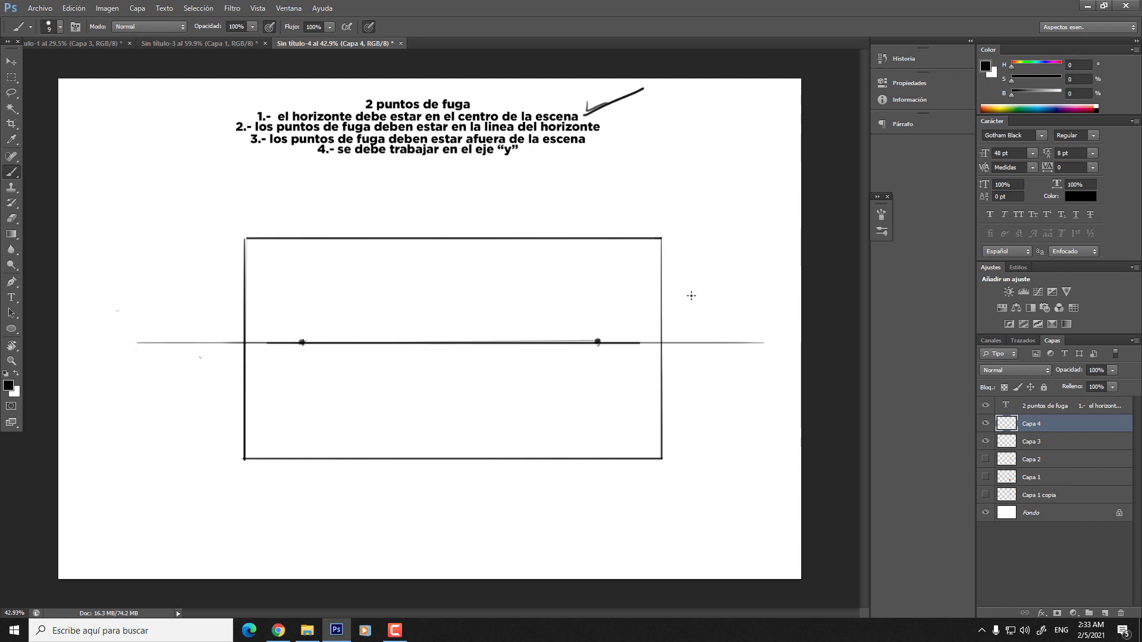
- Shift the strip containing the horizon line down about 6 cm and redraw the gap in the frame's right edge
{"action": "left_click", "coordinate": [11, 78]}
{"action": "left_click_drag", "start_coordinate": [101, 334], "coordinate": [790, 381]}
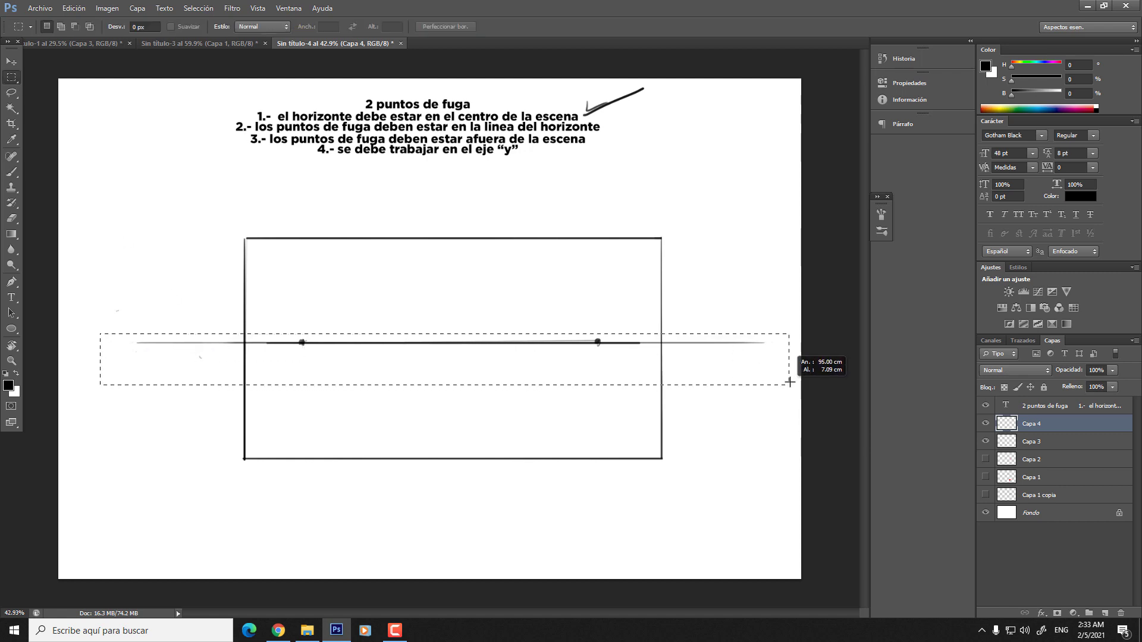
{"action": "key", "text": "ctrl+t"}
{"action": "left_click_drag", "start_coordinate": [644, 362], "coordinate": [639, 404]}
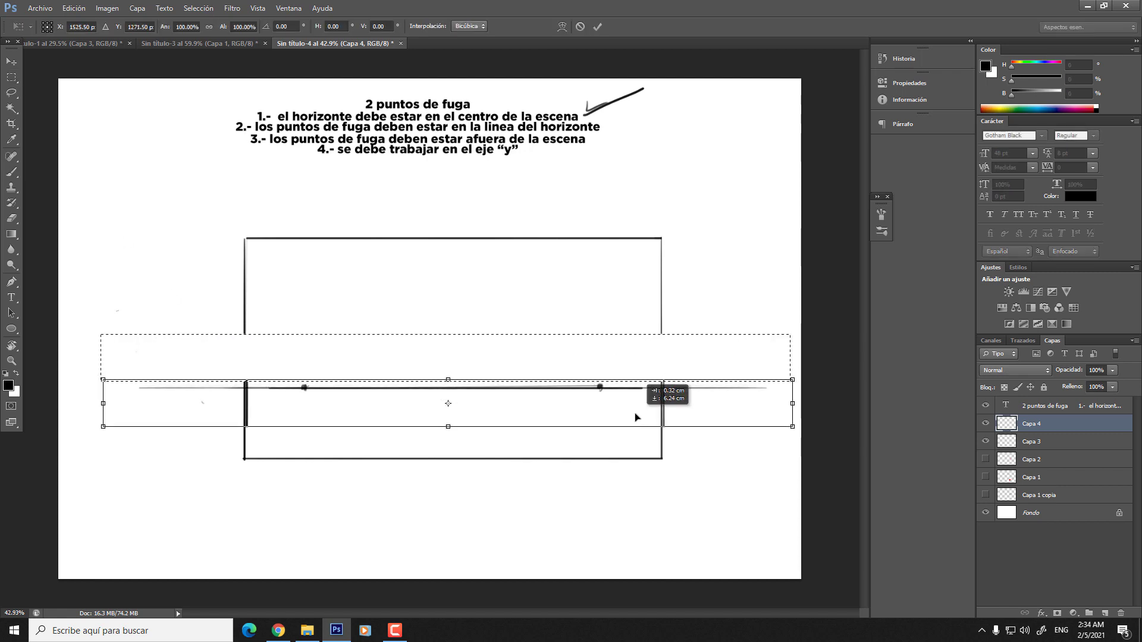
{"action": "key", "text": "Return"}
{"action": "key", "text": "ctrl+d"}
{"action": "key", "text": "b"}
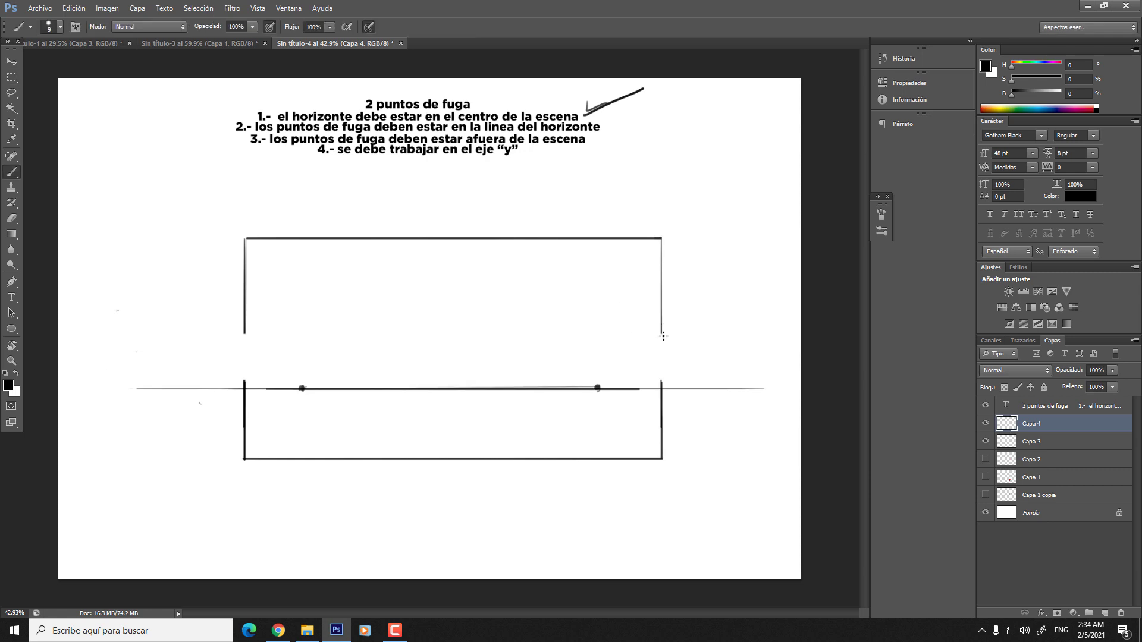
{"action": "left_click_drag", "start_coordinate": [662, 339], "coordinate": [662, 394]}
- Draw a vertical centre line across the whole canvas and slanted guide lines converging upward on both sides of it
{"action": "scroll", "coordinate": [454, 295], "scroll_direction": "down", "scroll_amount": 3}
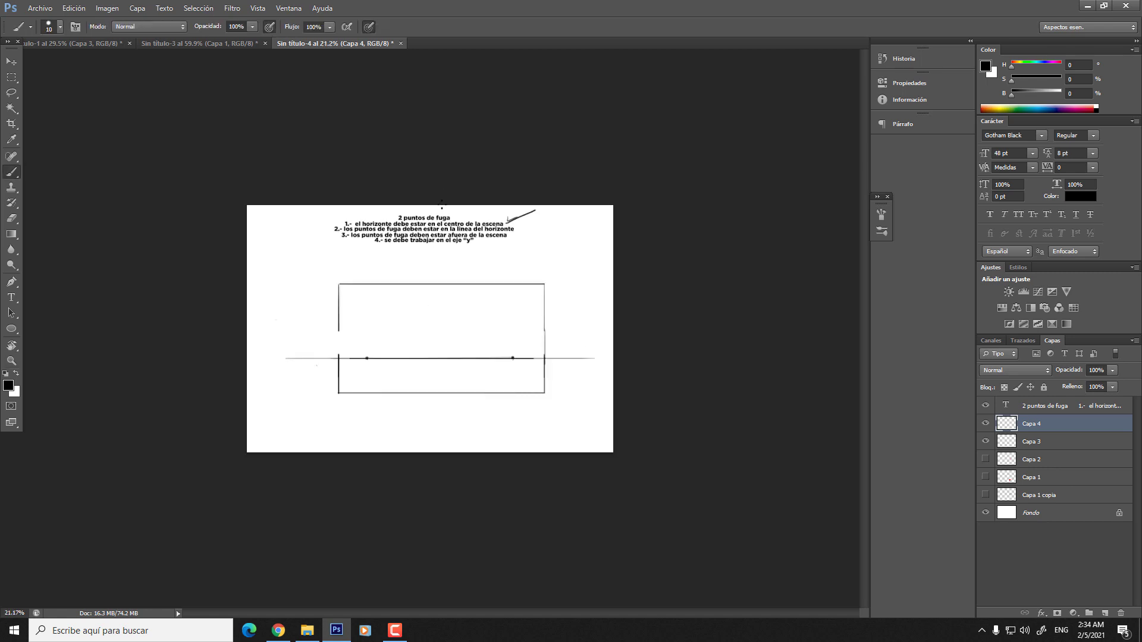
{"action": "left_click_drag", "start_coordinate": [442, 205], "coordinate": [443, 455]}
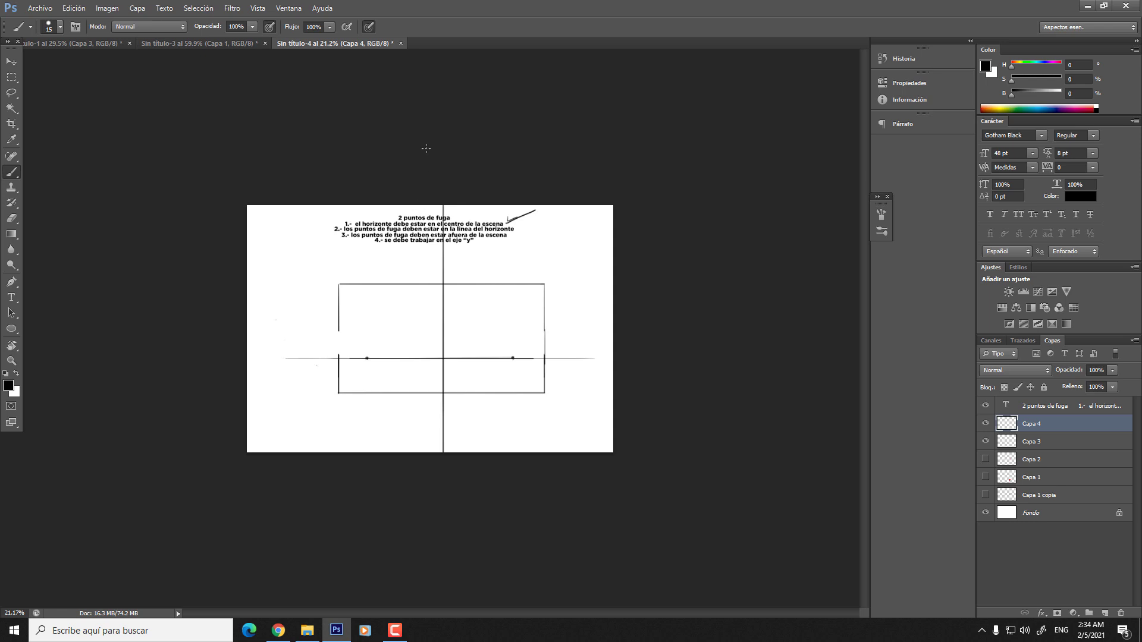
{"action": "left_click_drag", "start_coordinate": [406, 505], "coordinate": [430, 155]}
{"action": "key", "text": "ctrl+z"}
{"action": "left_click_drag", "start_coordinate": [386, 493], "coordinate": [417, 125]}
{"action": "left_click_drag", "start_coordinate": [379, 178], "coordinate": [316, 476]}
{"action": "mouse_move", "coordinate": [531, 533]}
{"action": "left_mouse_down"}
{"action": "mouse_move", "coordinate": [499, 213]}
{"action": "mouse_move", "coordinate": [594, 464]}
{"action": "left_mouse_up"}
{"action": "scroll", "coordinate": [430, 329], "scroll_direction": "up", "scroll_amount": 3}
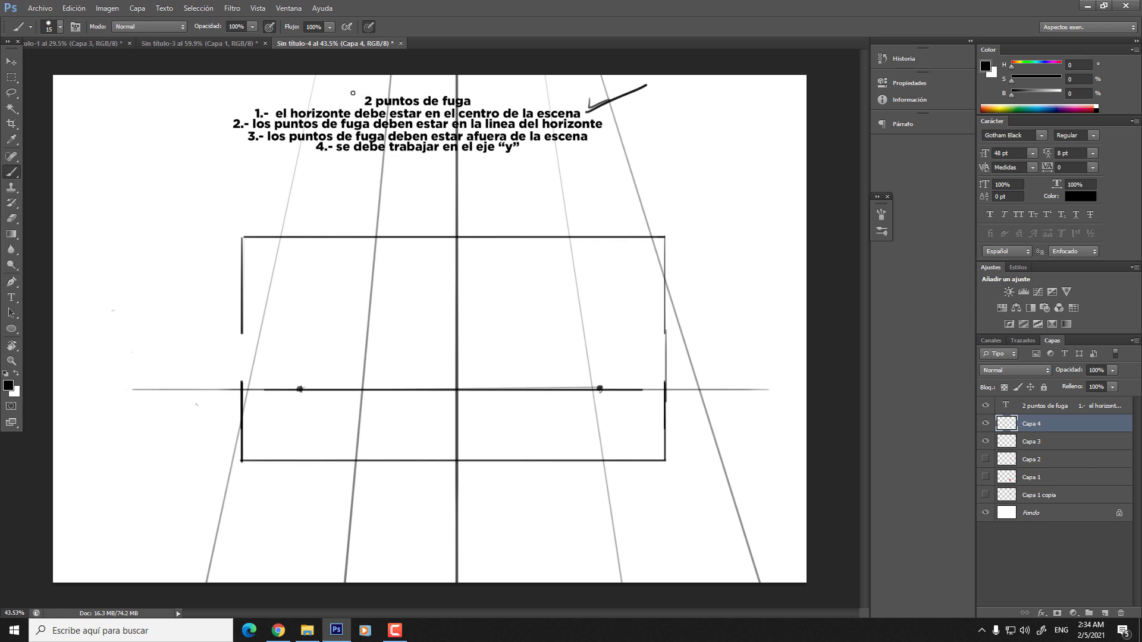
- Undo the guide lines, the frame edge repair and the horizon shift
{"action": "left_click_drag", "start_coordinate": [353, 93], "coordinate": [355, 101]}
{"action": "key", "text": "ctrl+alt+z"}
{"action": "key", "text": "ctrl+alt+z"}
{"action": "key", "text": "ctrl+alt+z"}
{"action": "key", "text": "ctrl+alt+z"}
{"action": "key", "text": "ctrl+alt+z"}
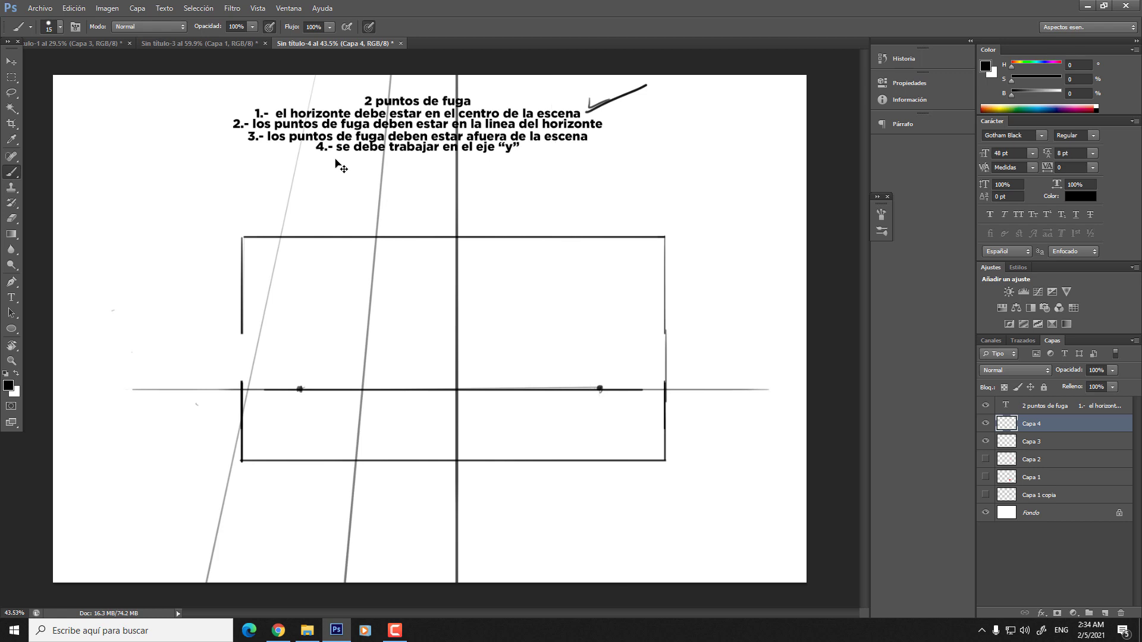
{"action": "key", "text": "ctrl+alt+z"}
{"action": "key", "text": "ctrl+alt+z"}
{"action": "key", "text": "ctrl+alt+z"}
{"action": "key", "text": "ctrl+alt+z"}
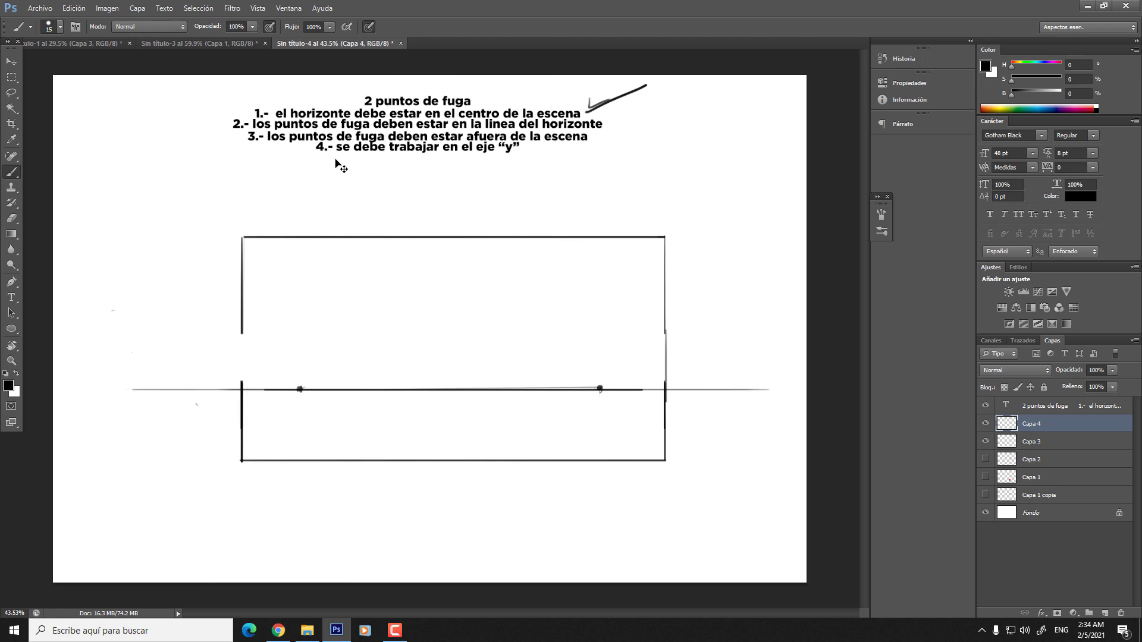
{"action": "key", "text": "ctrl+alt+z"}
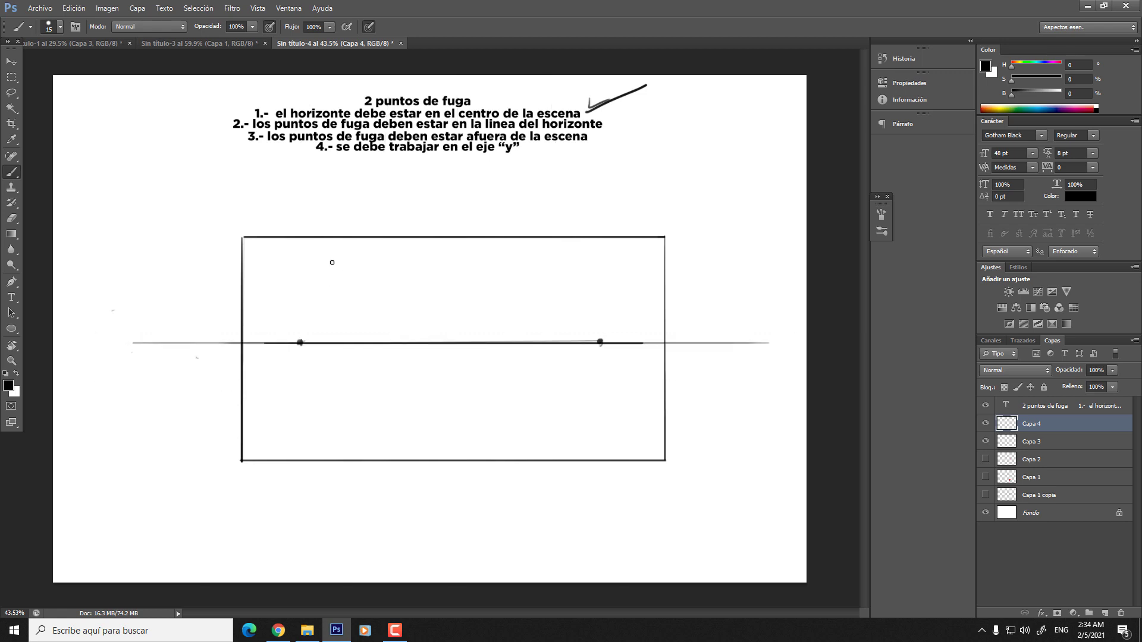
- Try bracketing the "2 puntos de fuga" heading with the brush, undo it and return to the framed scene
{"action": "mouse_move", "coordinate": [355, 110]}
{"action": "left_mouse_down"}
{"action": "mouse_move", "coordinate": [507, 95]}
{"action": "mouse_move", "coordinate": [347, 96]}
{"action": "left_mouse_up"}
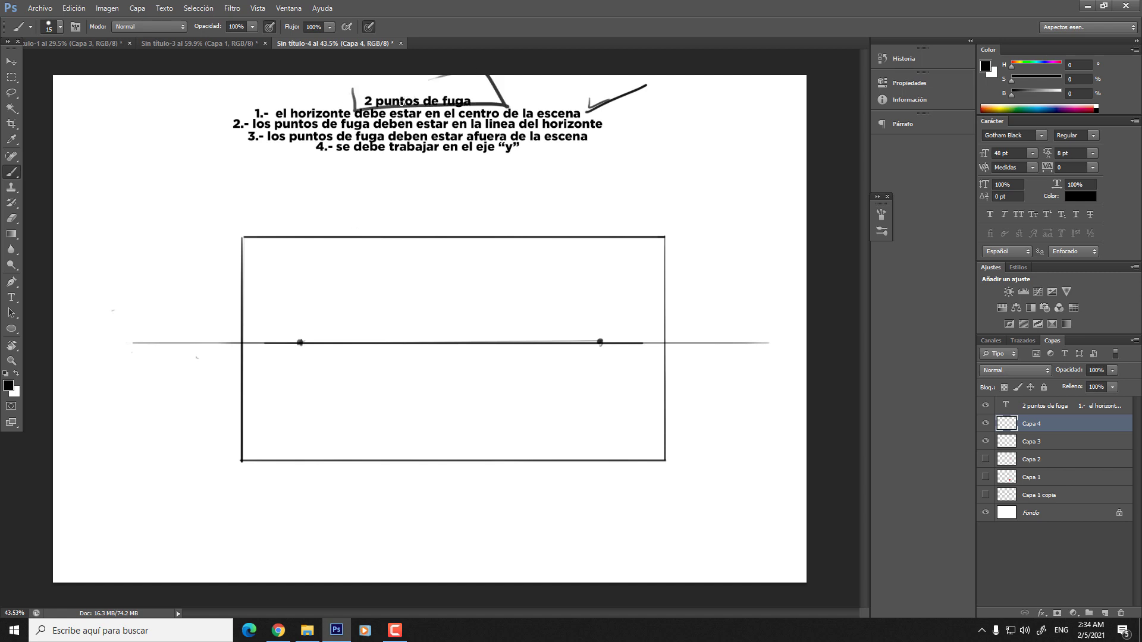
{"action": "key", "text": "ctrl+z"}
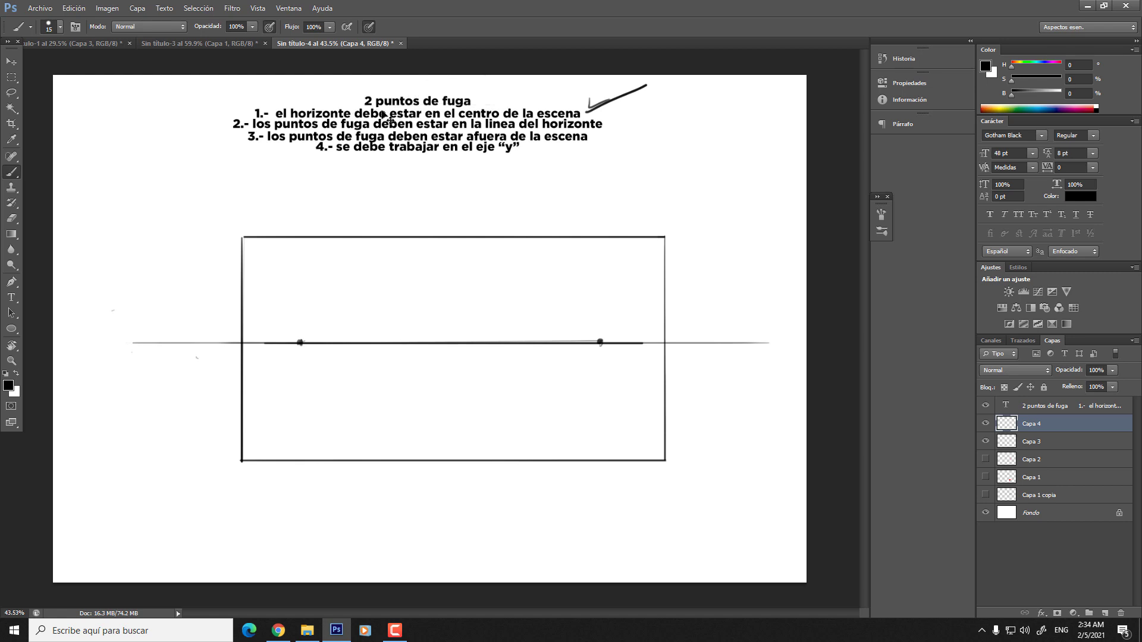
{"action": "key", "text": "z"}
{"action": "mouse_move", "coordinate": [386, 247]}
{"action": "left_mouse_down"}
{"action": "mouse_move", "coordinate": [402, 369]}
{"action": "mouse_move", "coordinate": [428, 346]}
{"action": "mouse_move", "coordinate": [415, 311]}
{"action": "mouse_move", "coordinate": [382, 339]}
{"action": "mouse_move", "coordinate": [361, 321]}
{"action": "left_mouse_up"}
{"action": "key", "text": "b"}
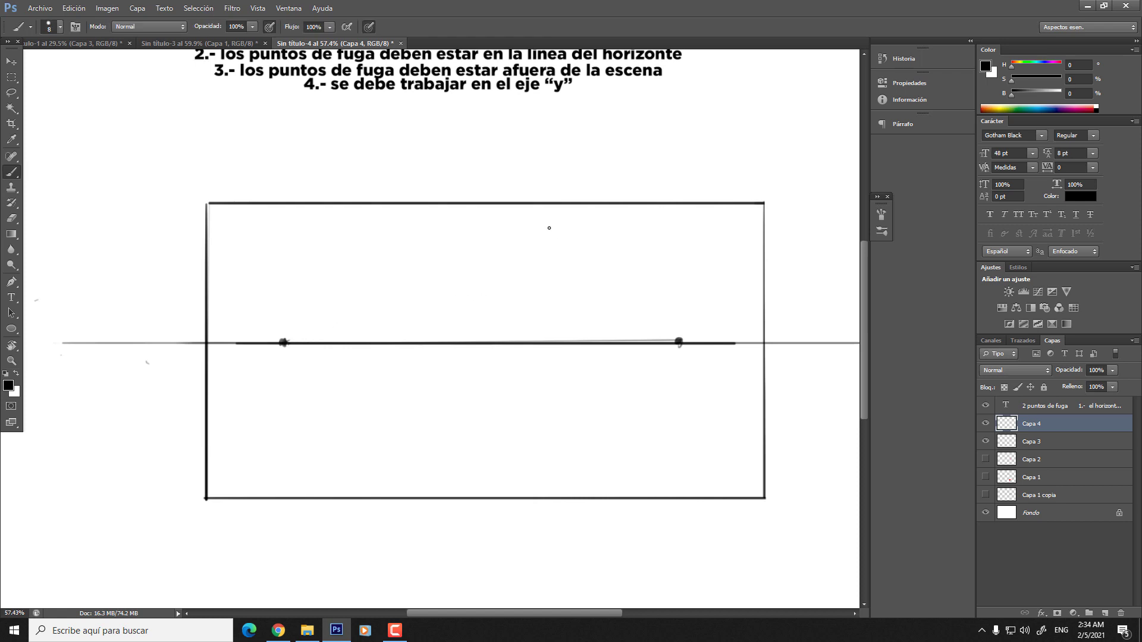
{"action": "left_click_drag", "start_coordinate": [416, 180], "coordinate": [395, 251]}
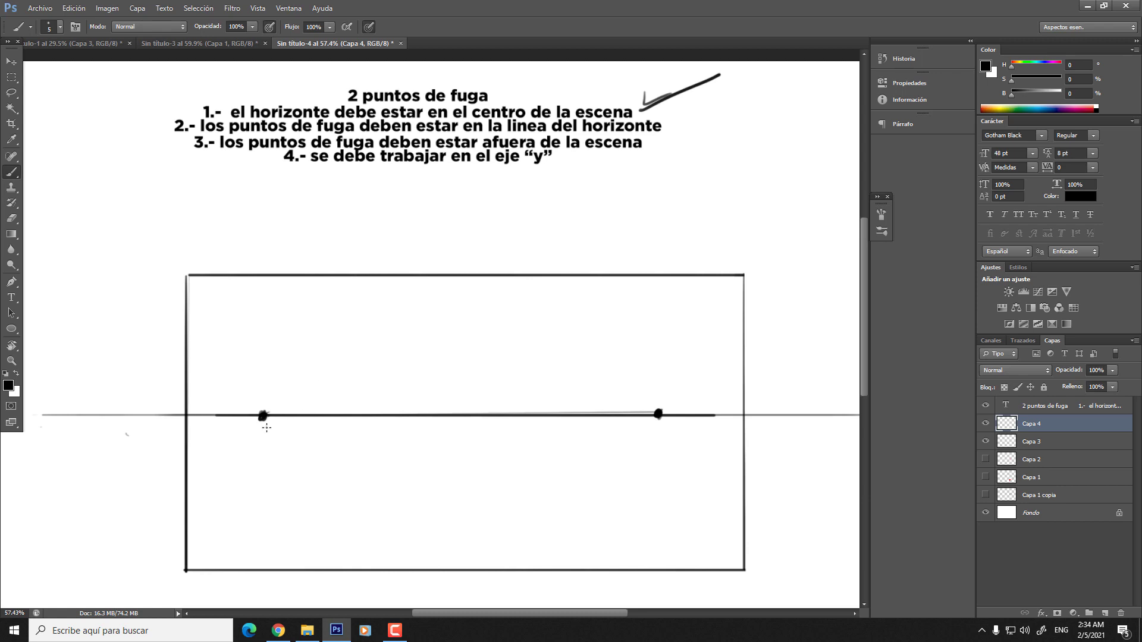
- Erase both vanishing point dots from the horizon line
{"action": "key", "text": "e"}
{"action": "left_click", "coordinate": [261, 417]}
{"action": "left_click", "coordinate": [658, 414]}
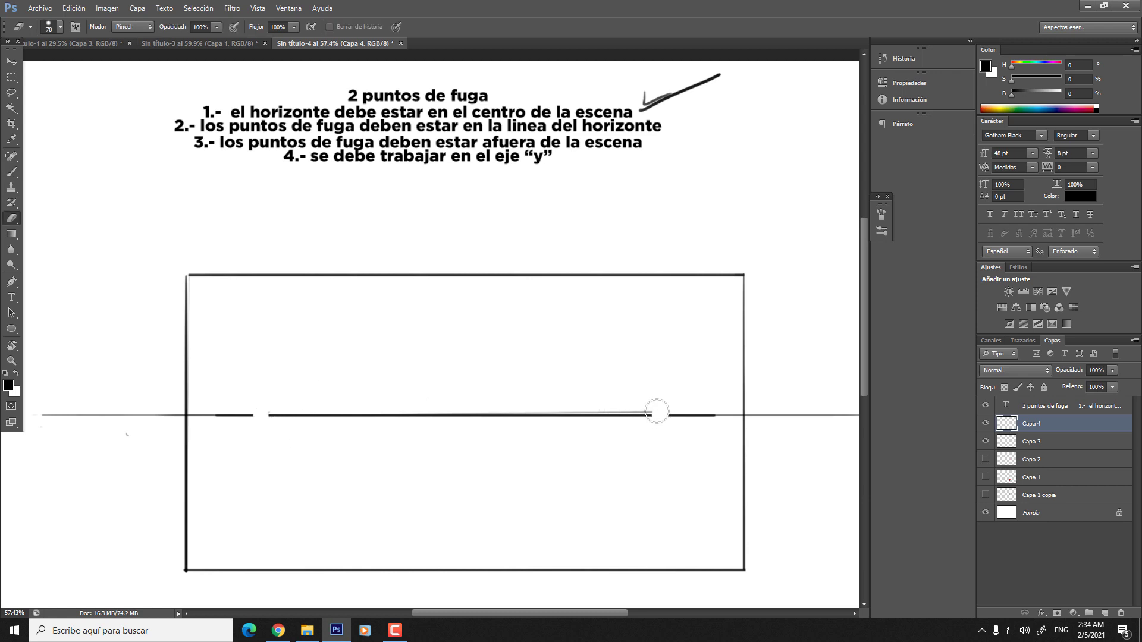
{"action": "key", "text": "b"}
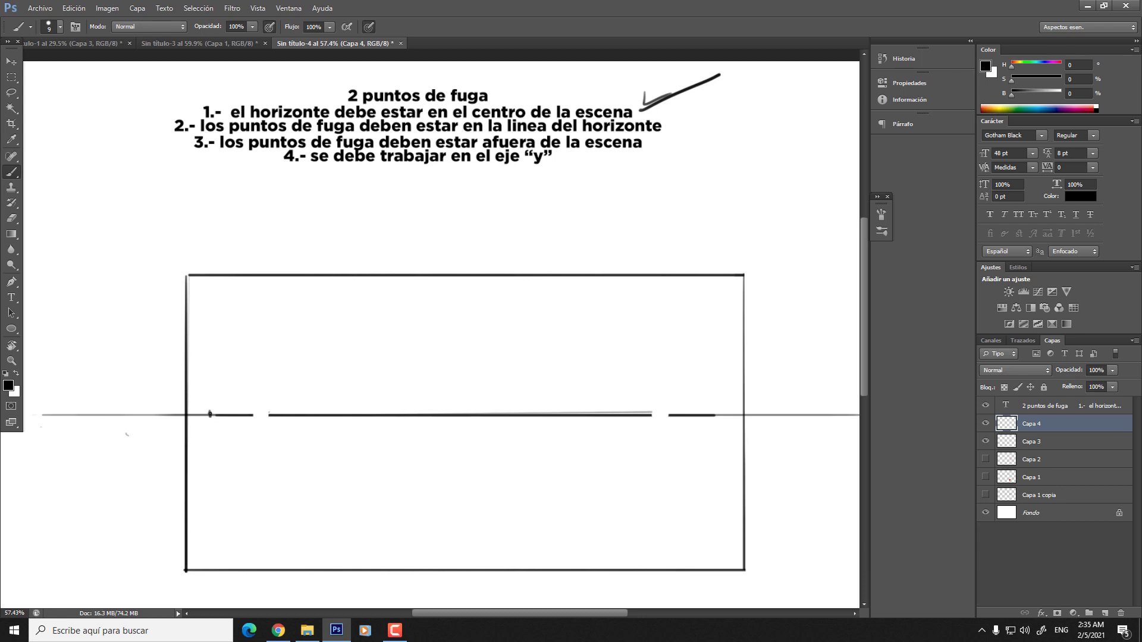
- Try placing the two vanishing points farther apart, close to the frame's side edges, and undo them
{"action": "left_click", "coordinate": [211, 413]}
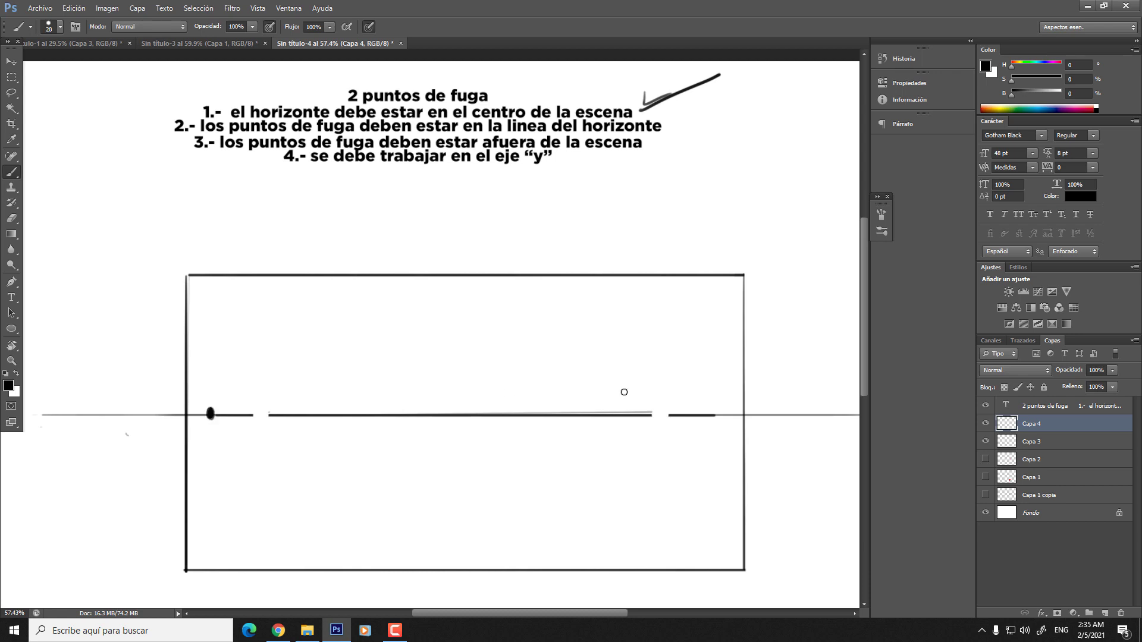
{"action": "left_click", "coordinate": [701, 414]}
{"action": "key", "text": "bracketleft"}
{"action": "key", "text": "ctrl+alt+z"}
{"action": "key", "text": "ctrl+alt+z"}
- Repaint both vanishing points as thick dots in the horizon's erased gaps, and try underlining rule 4
{"action": "left_click_drag", "start_coordinate": [270, 416], "coordinate": [271, 417]}
{"action": "left_click_drag", "start_coordinate": [650, 413], "coordinate": [654, 412]}
{"action": "left_click_drag", "start_coordinate": [248, 414], "coordinate": [295, 413]}
{"action": "key", "text": "ctrl+z"}
{"action": "mouse_move", "coordinate": [308, 149]}
{"action": "left_mouse_down"}
{"action": "mouse_move", "coordinate": [309, 175]}
{"action": "mouse_move", "coordinate": [529, 176]}
{"action": "left_mouse_up"}
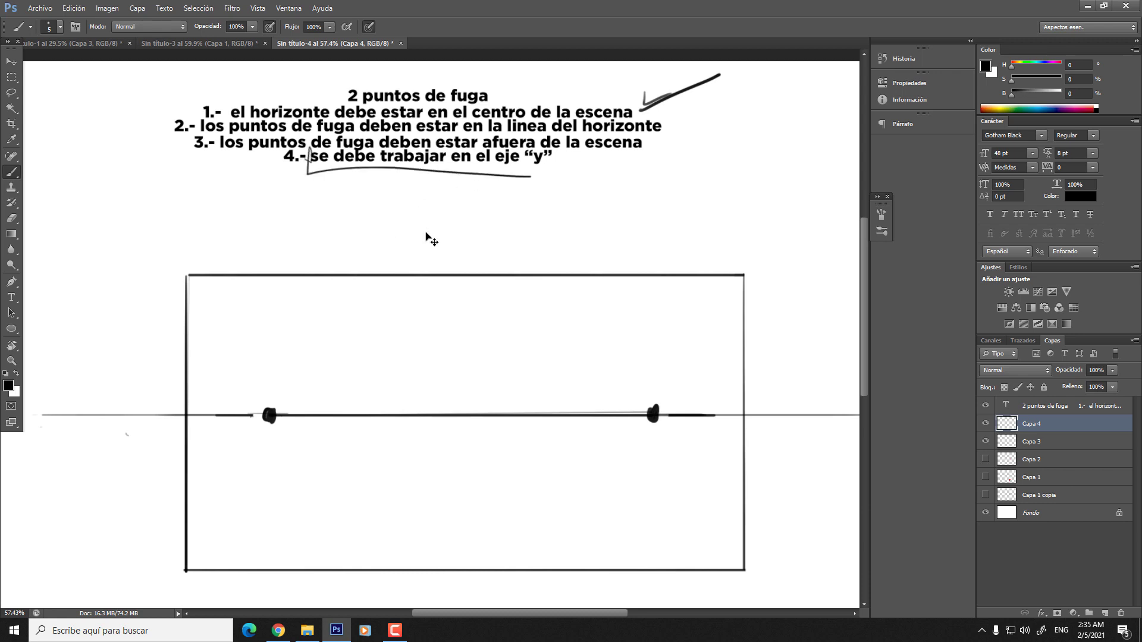
{"action": "key", "text": "ctrl+z"}
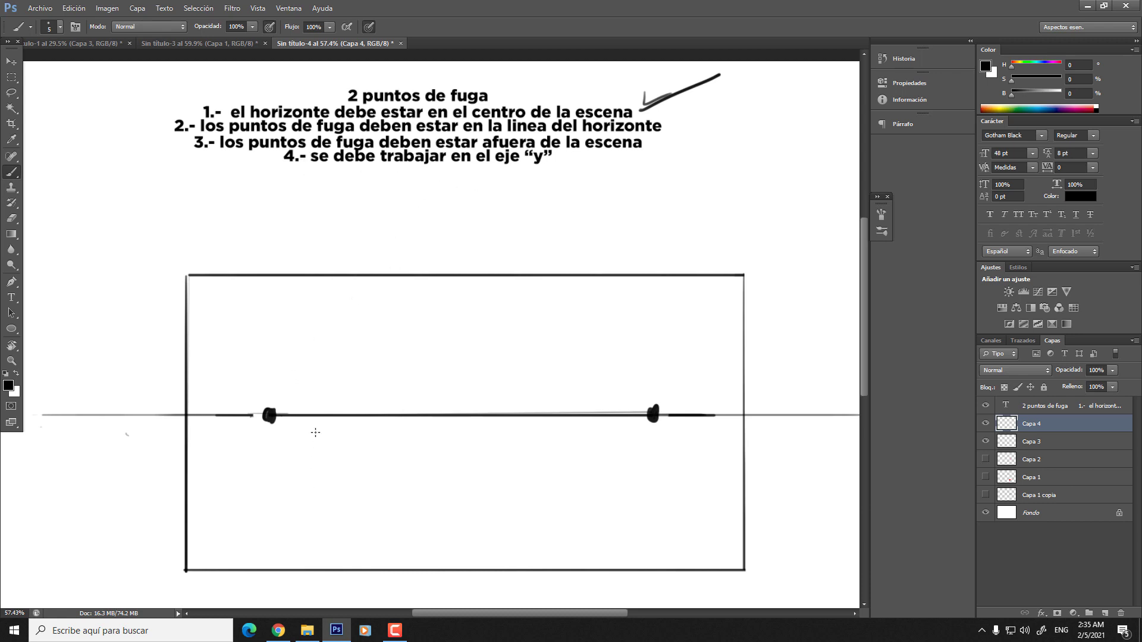
- Draw three vertical edges inside the frame: one crossing the horizon near the left vanishing point, one below it and one above it
{"action": "left_click_drag", "start_coordinate": [317, 441], "coordinate": [317, 367]}
{"action": "left_click_drag", "start_coordinate": [431, 389], "coordinate": [431, 456]}
{"action": "key", "text": "ctrl+z"}
{"action": "left_click_drag", "start_coordinate": [316, 367], "coordinate": [316, 441]}
{"action": "left_click_drag", "start_coordinate": [385, 463], "coordinate": [384, 532]}
{"action": "left_click", "coordinate": [491, 361], "text": "shift"}
{"action": "key", "text": "ctrl+z"}
{"action": "left_click_drag", "start_coordinate": [480, 375], "coordinate": [480, 292]}
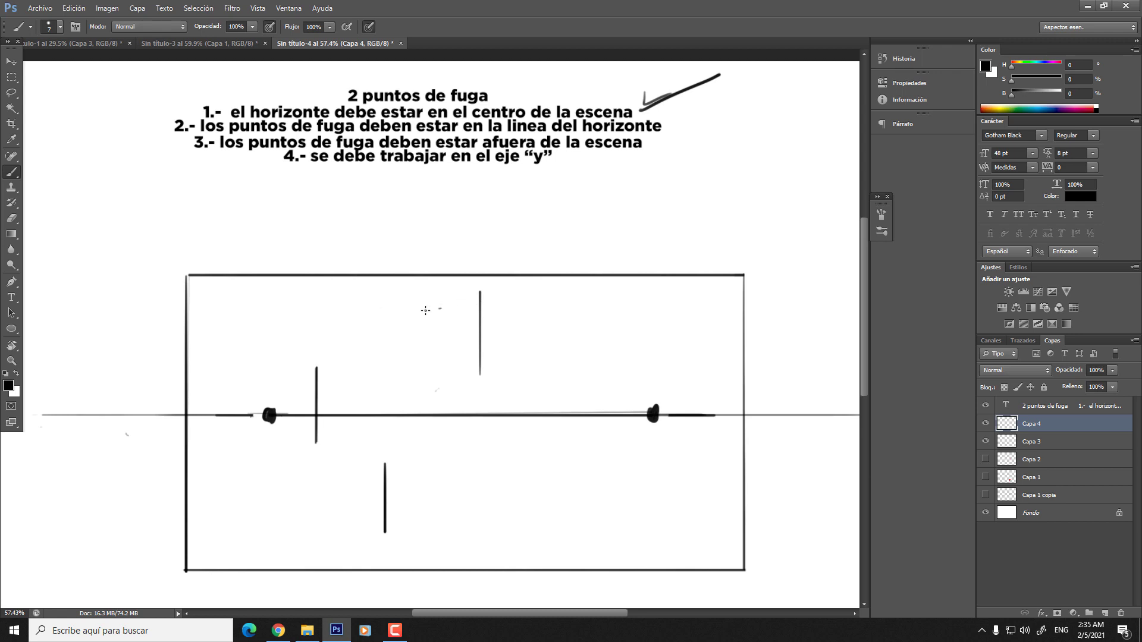
- Try a horizontal line across the upper vertical edge and another along the horizon, undoing each
{"action": "left_click_drag", "start_coordinate": [406, 307], "coordinate": [566, 308]}
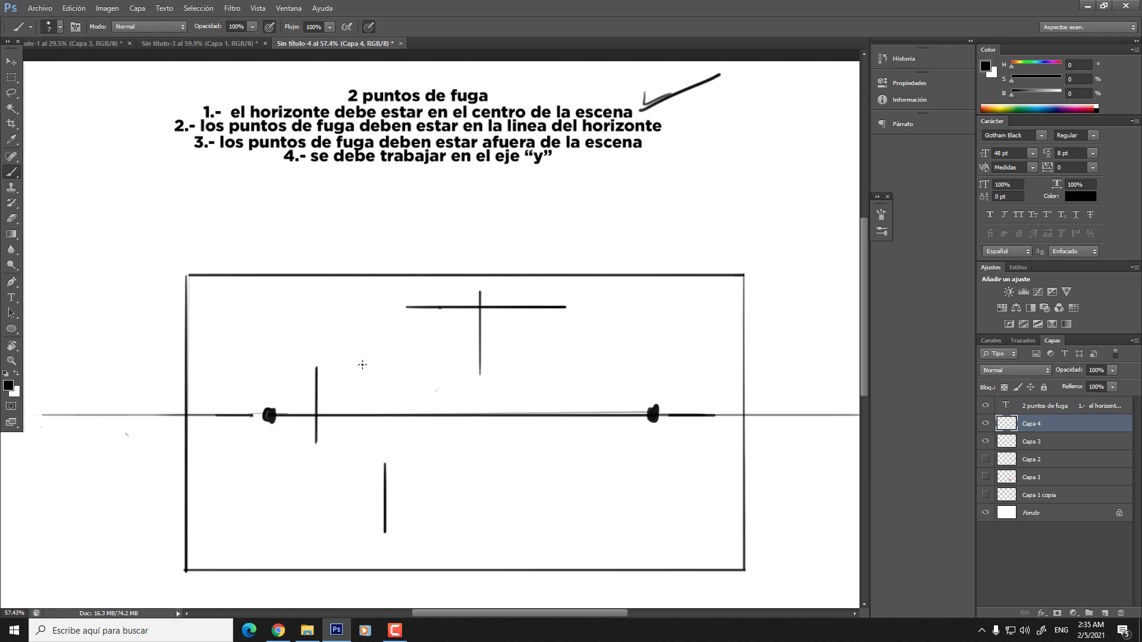
{"action": "key", "text": "ctrl+z"}
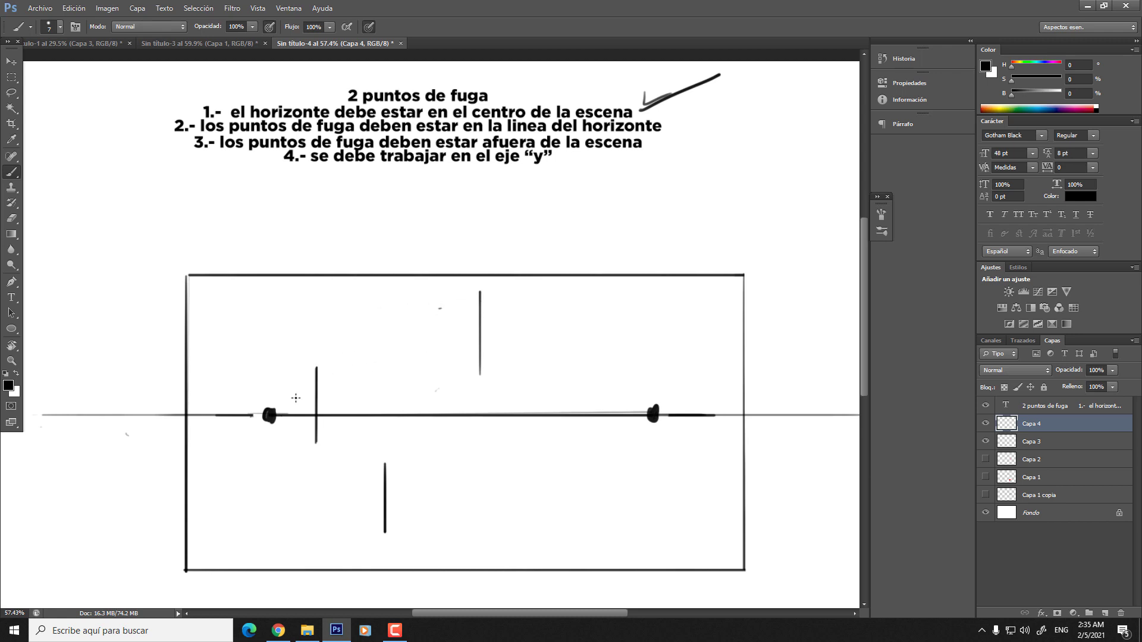
{"action": "mouse_move", "coordinate": [174, 415]}
{"action": "left_mouse_down"}
{"action": "mouse_move", "coordinate": [680, 424]}
{"action": "mouse_move", "coordinate": [776, 415]}
{"action": "left_mouse_up"}
{"action": "key", "text": "ctrl+z"}
- Add four vertical edges: a tall and a shorter one crossing the horizon, and one in each upper corner of the frame
{"action": "left_click", "coordinate": [607, 382]}
{"action": "left_click_drag", "start_coordinate": [605, 415], "coordinate": [592, 541]}
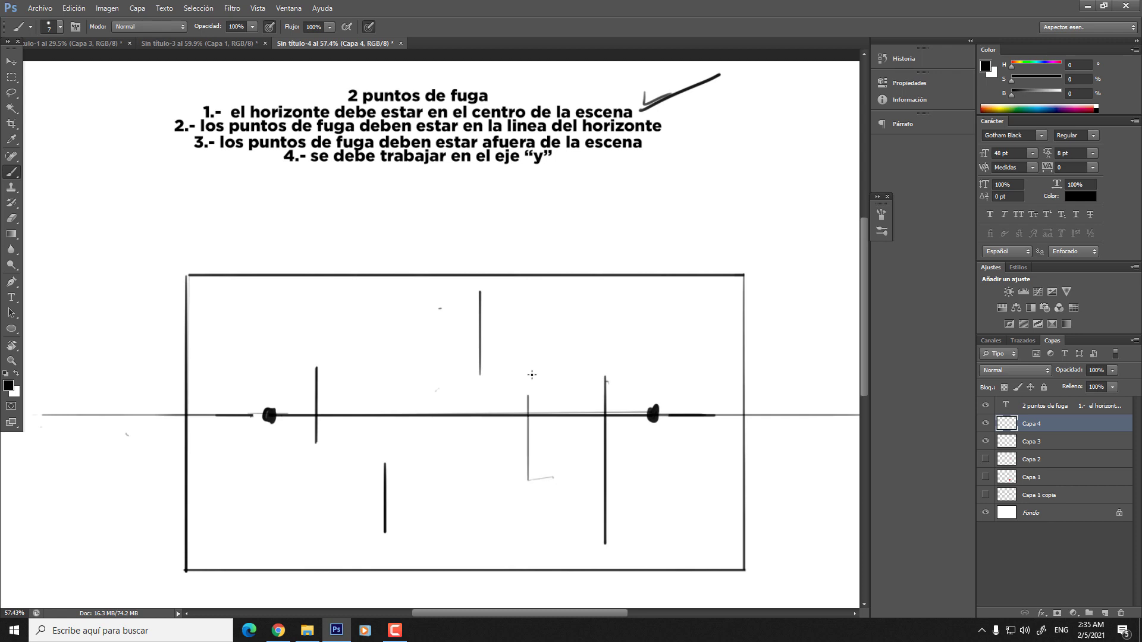
{"action": "left_click_drag", "start_coordinate": [518, 483], "coordinate": [518, 380]}
{"action": "left_click_drag", "start_coordinate": [720, 295], "coordinate": [720, 368]}
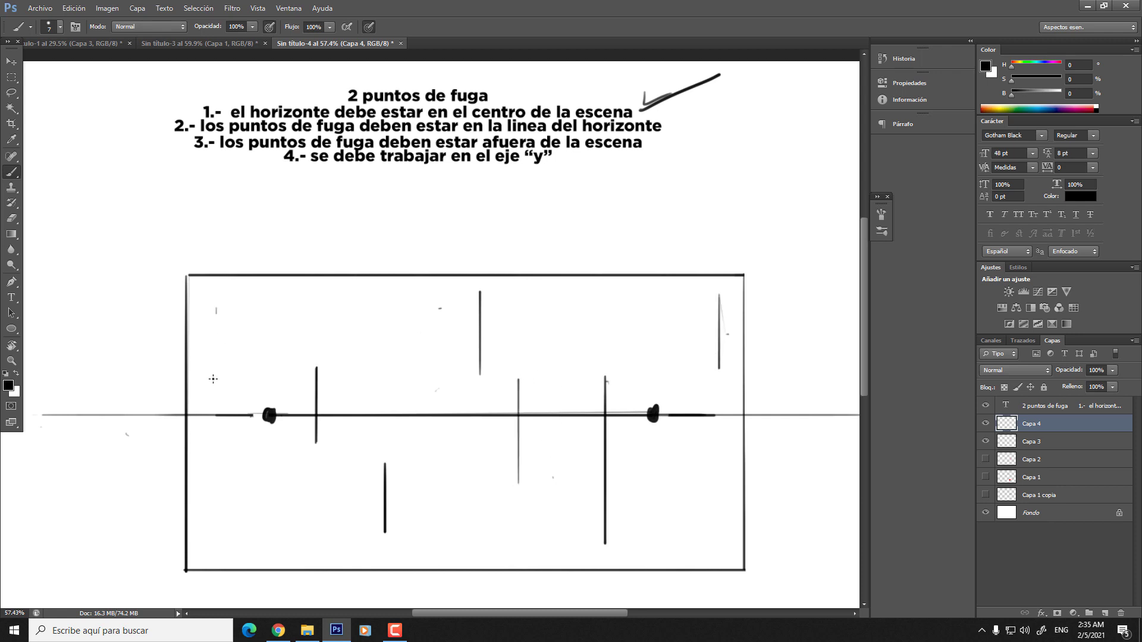
{"action": "left_click_drag", "start_coordinate": [216, 379], "coordinate": [216, 308]}
- Connect both ends of the short edge near the left vanishing point and of the upper central edge to the left vanishing point
{"action": "scroll", "coordinate": [340, 403], "scroll_direction": "down", "scroll_amount": 2}
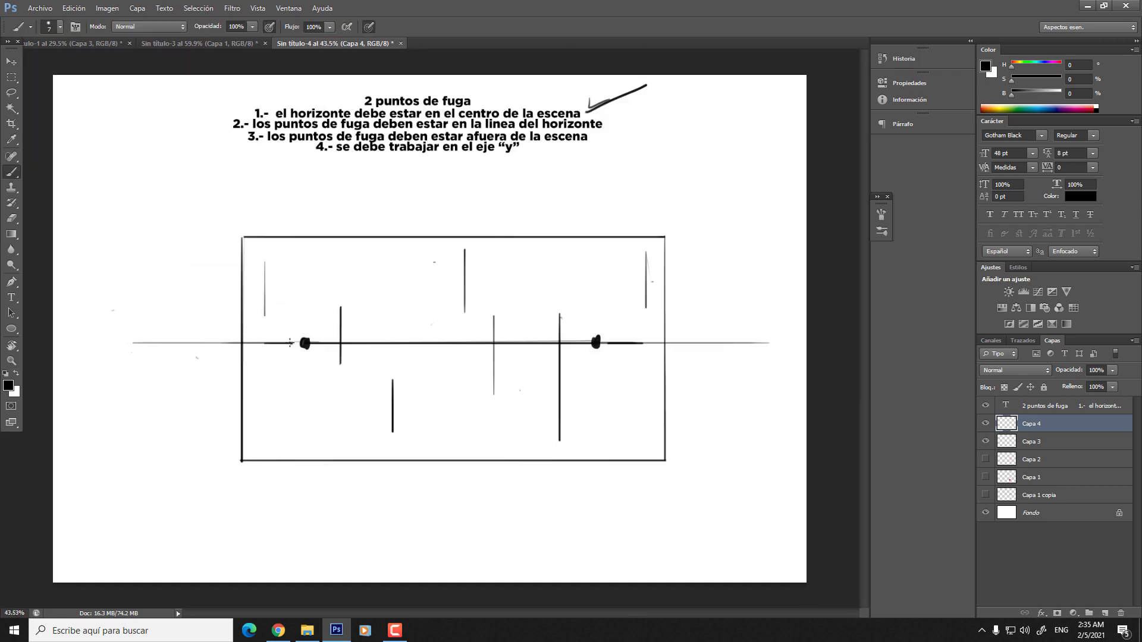
{"action": "scroll", "coordinate": [459, 357], "scroll_direction": "up", "scroll_amount": 3}
{"action": "scroll", "coordinate": [306, 242], "scroll_direction": "down", "scroll_amount": 4}
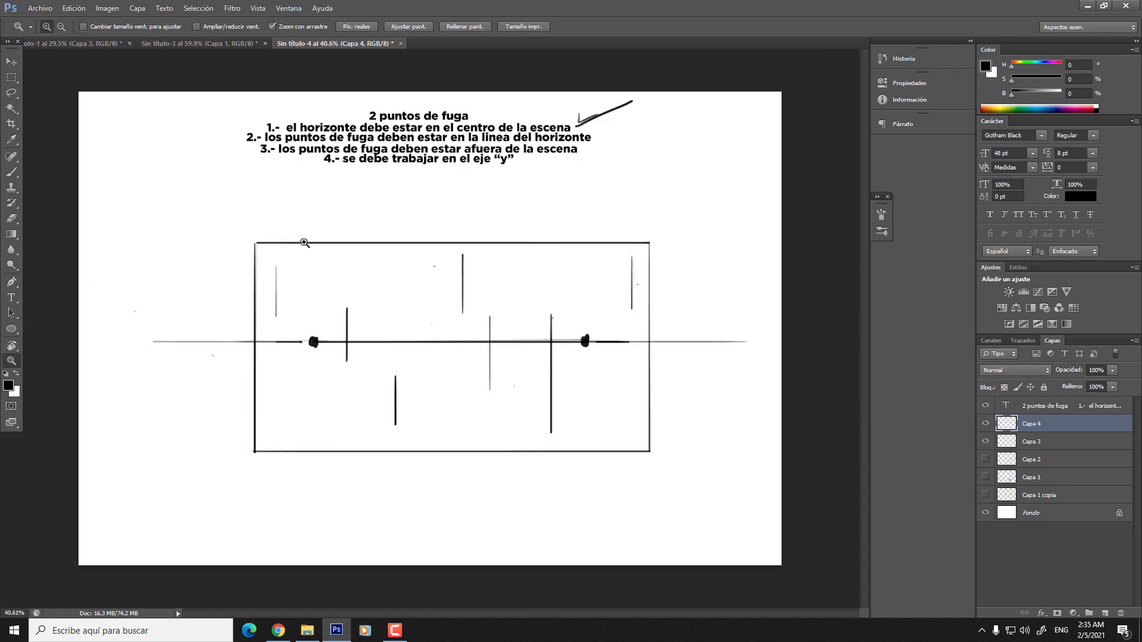
{"action": "scroll", "coordinate": [369, 361], "scroll_direction": "up", "scroll_amount": 3}
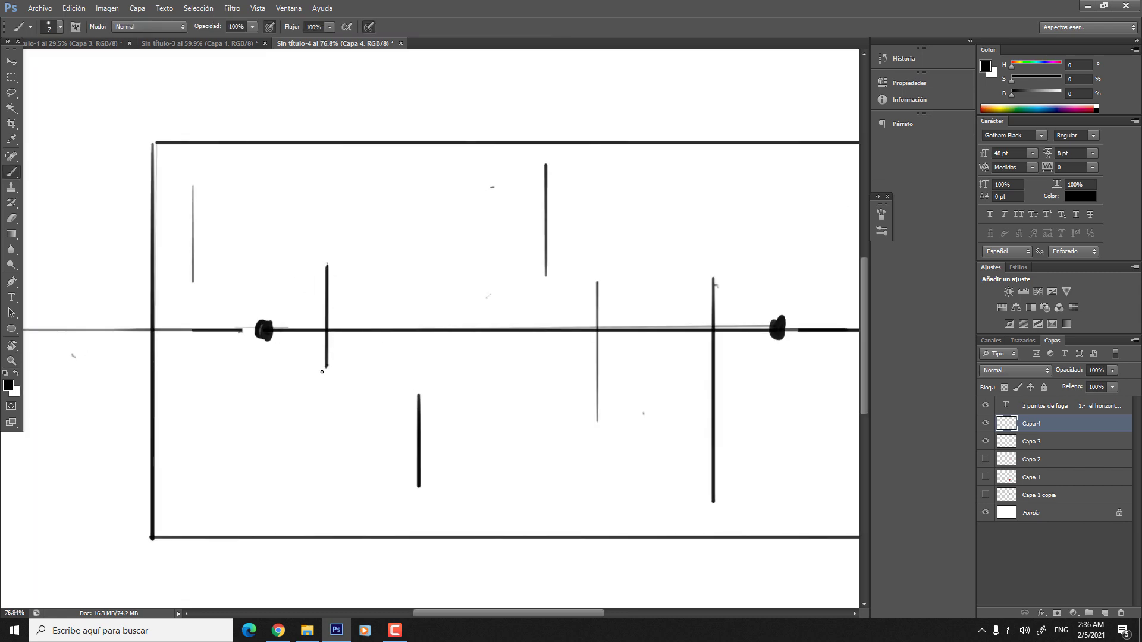
{"action": "left_click", "coordinate": [276, 336], "text": "shift"}
{"action": "left_click", "coordinate": [327, 263], "text": "shift"}
{"action": "left_click", "coordinate": [546, 164], "text": "shift"}
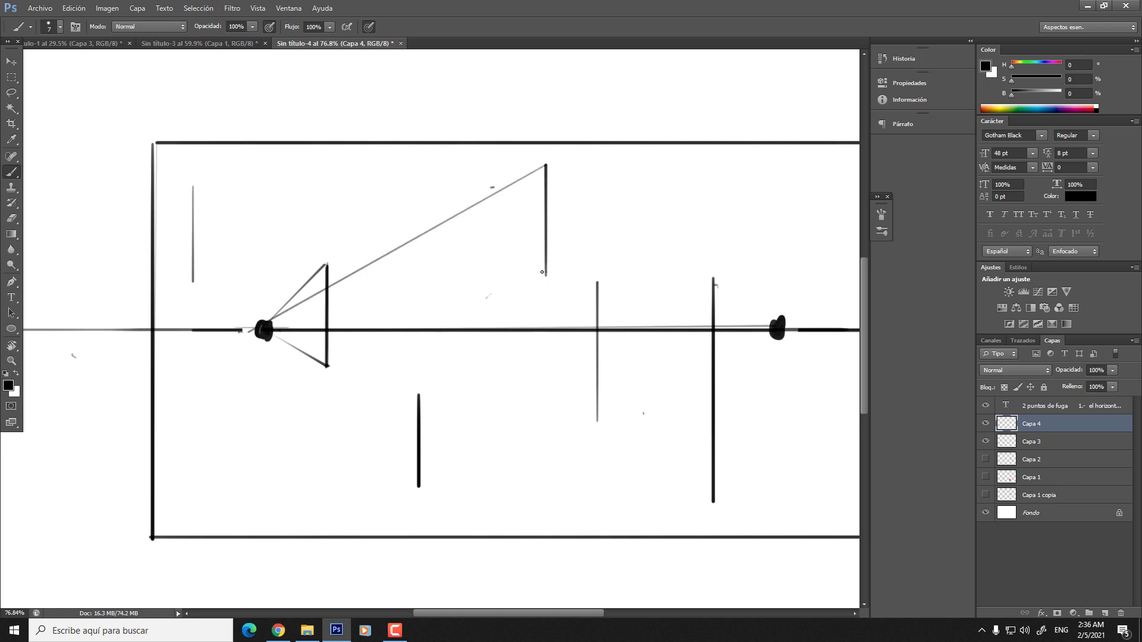
{"action": "left_click", "coordinate": [546, 273], "text": "shift"}
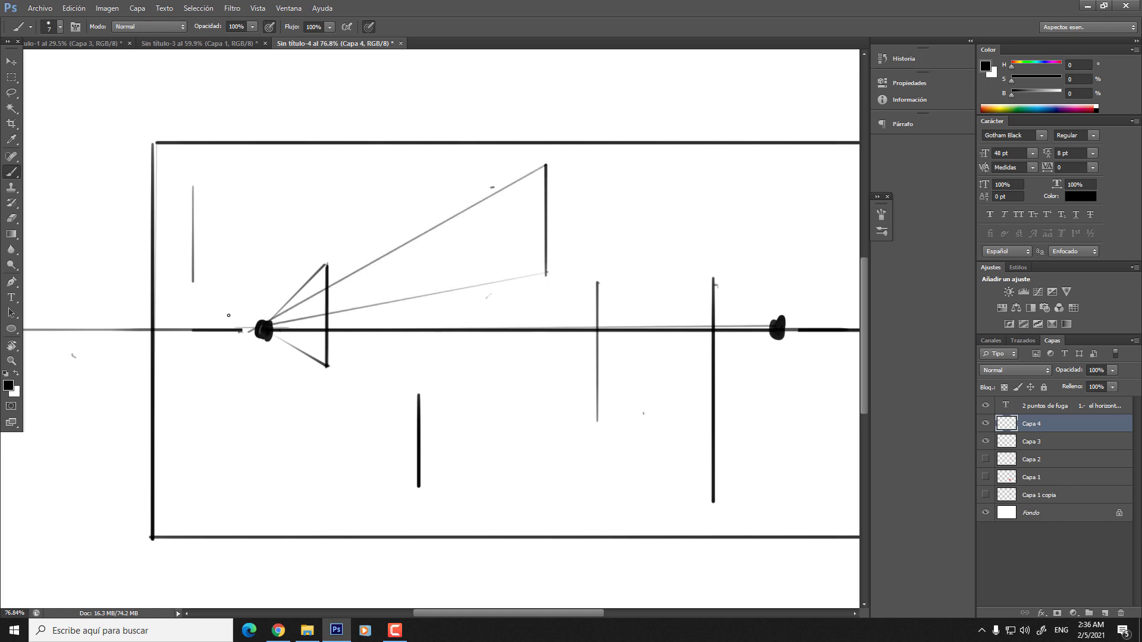
- Draw straight lines from the left vanishing point to both ends of the thin central edge and of the edge below the horizon
{"action": "left_click", "coordinate": [597, 283], "text": "shift"}
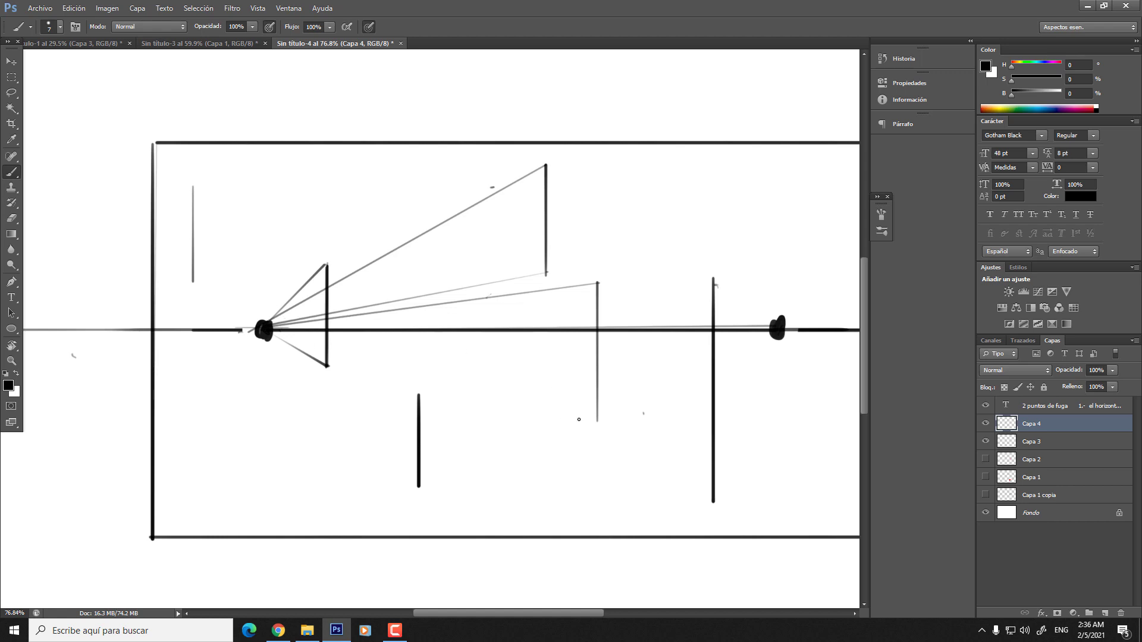
{"action": "left_click", "coordinate": [597, 420], "text": "shift"}
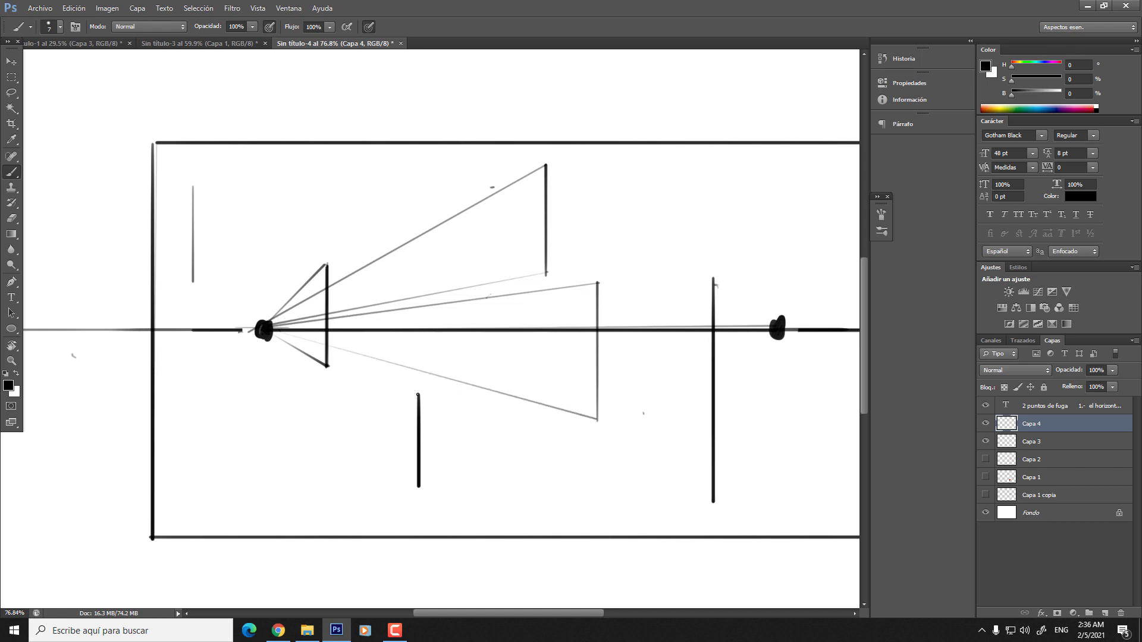
{"action": "left_click", "coordinate": [418, 395], "text": "shift"}
{"action": "left_click", "coordinate": [419, 485], "text": "shift"}
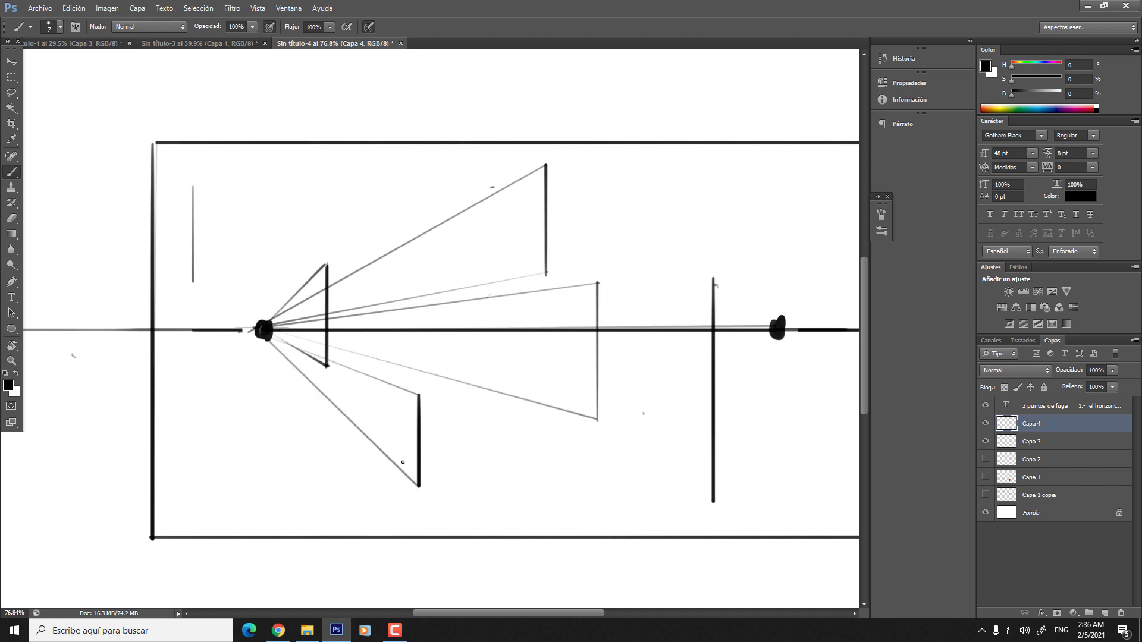
- Connect the bottom and top of the tall edge near the right vanishing point to the left vanishing point
{"action": "left_click", "coordinate": [713, 501], "text": "shift"}
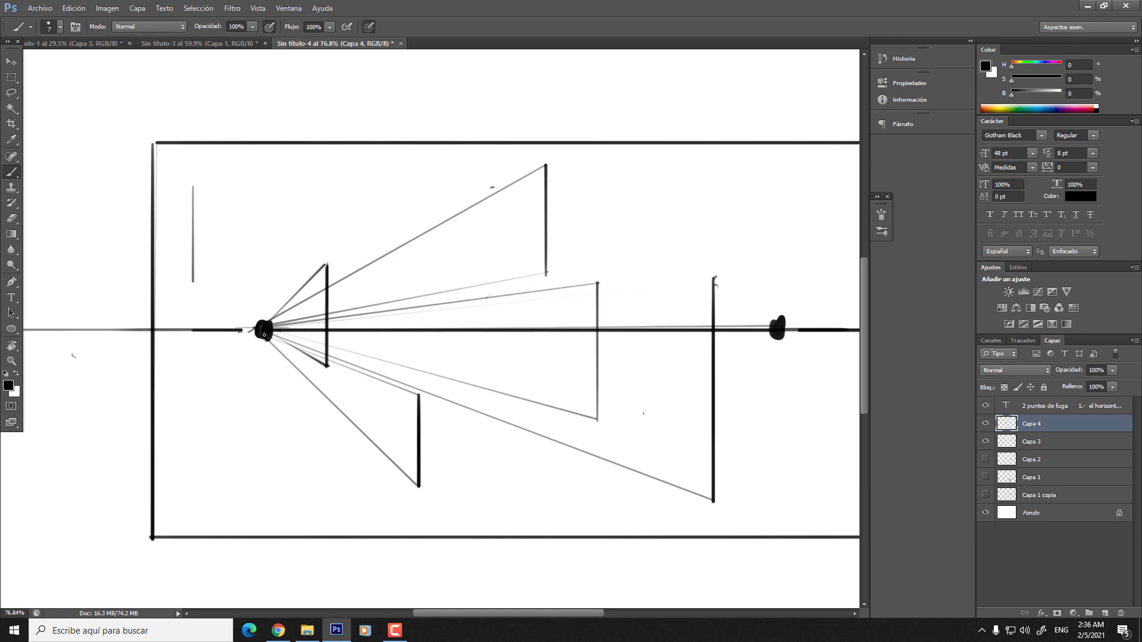
{"action": "left_click_drag", "start_coordinate": [264, 335], "coordinate": [649, 288]}
{"action": "key", "text": "ctrl+z"}
{"action": "left_click", "coordinate": [264, 326], "text": "shift"}
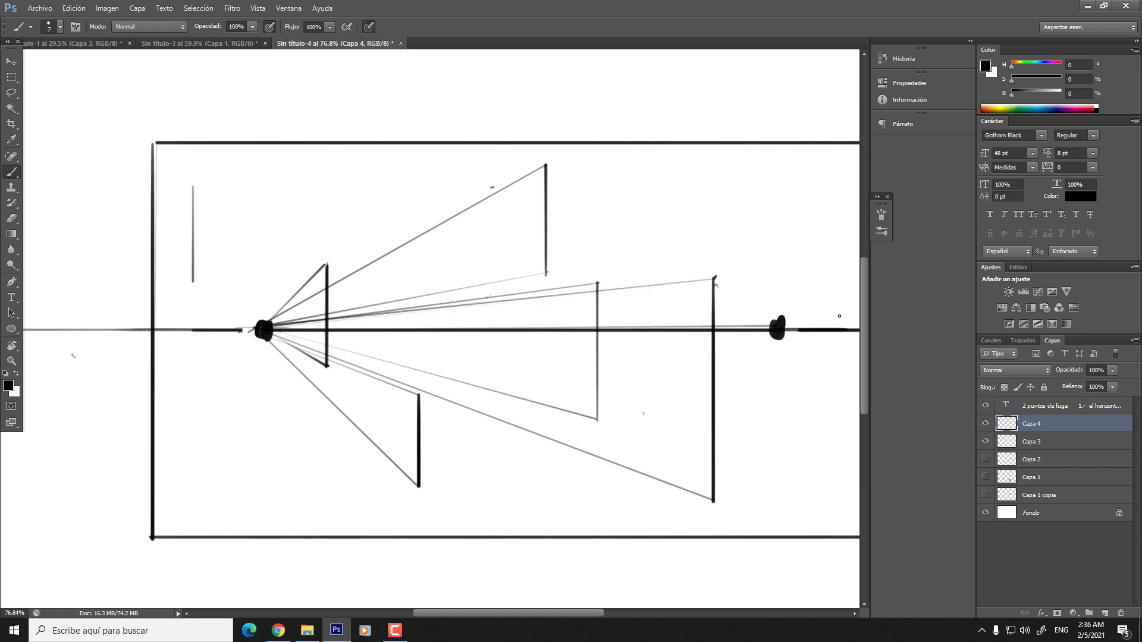
- Connect both ends of the upper central edge and the tops of the thin central and tall edges to the right vanishing point
{"action": "left_click_drag", "start_coordinate": [781, 331], "coordinate": [627, 314]}
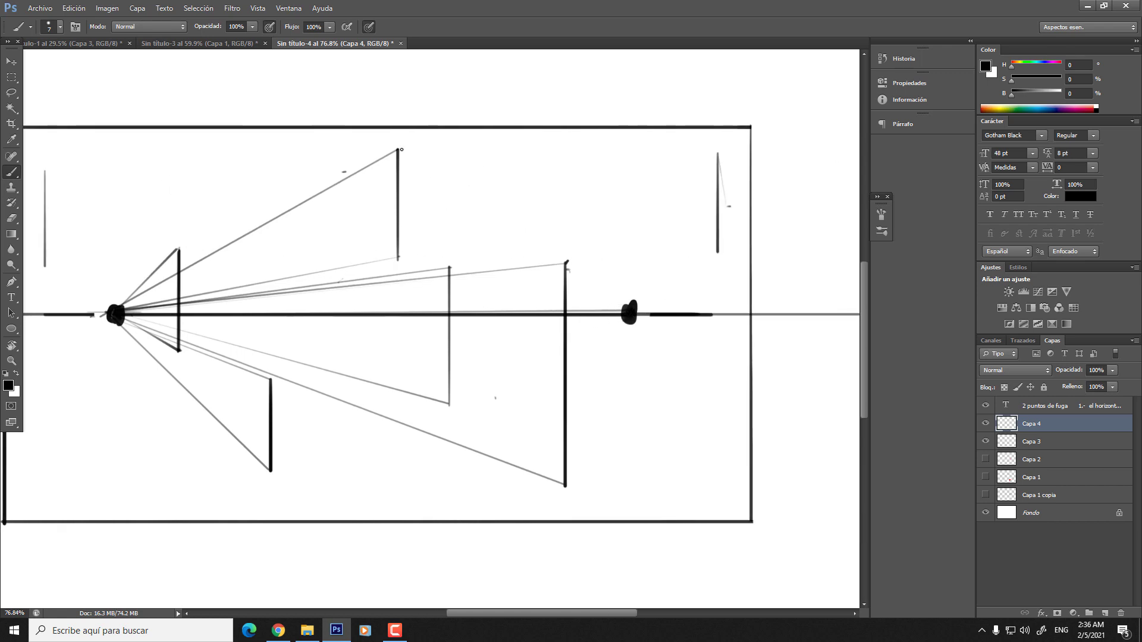
{"action": "left_click", "coordinate": [398, 152], "text": "shift"}
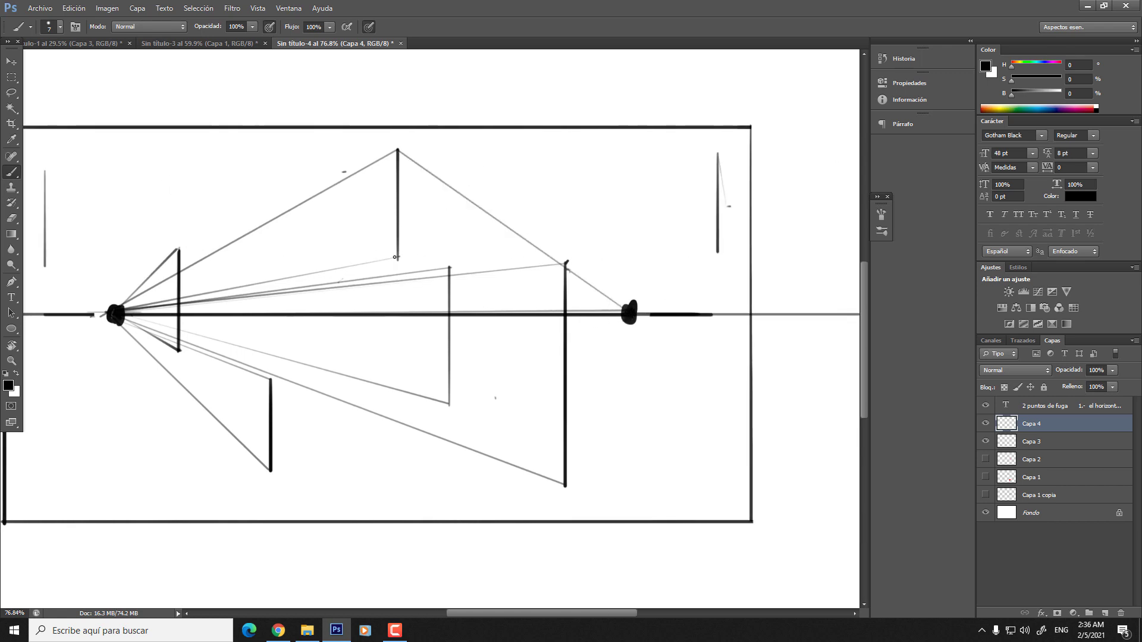
{"action": "left_click", "coordinate": [630, 312], "text": "shift"}
{"action": "left_click", "coordinate": [451, 268], "text": "shift"}
{"action": "left_click", "coordinate": [567, 263], "text": "shift"}
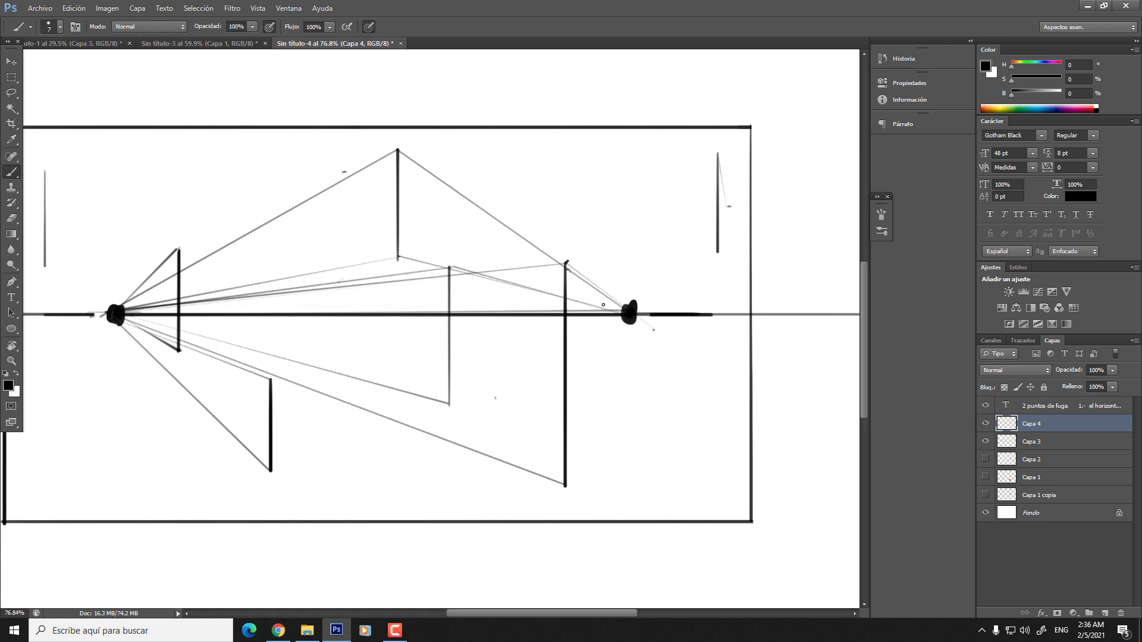
- Draw lines from the bottoms of the tall edge and the thin central edge to the right vanishing point
{"action": "left_click", "coordinate": [567, 485]}
{"action": "left_click", "coordinate": [630, 322], "text": "shift"}
{"action": "left_click", "coordinate": [448, 399]}
{"action": "left_click", "coordinate": [630, 315], "text": "shift"}
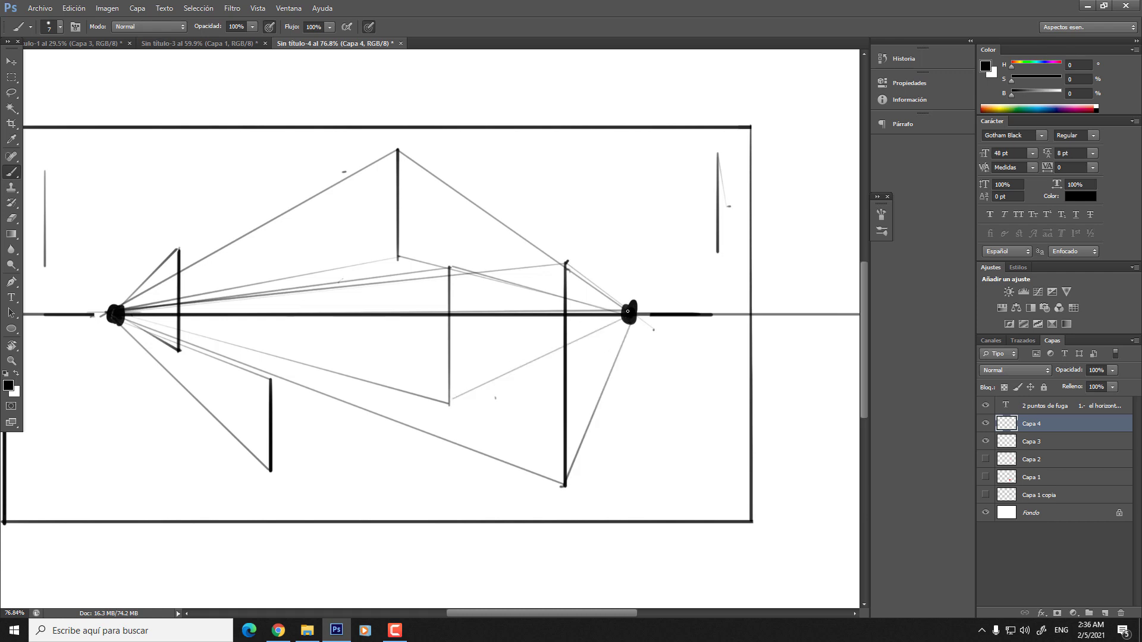
- Connect both ends of the edge below the horizon and of the short edge near the left vanishing point to the right vanishing point
{"action": "left_click", "coordinate": [270, 471]}
{"action": "left_click", "coordinate": [616, 306], "text": "shift"}
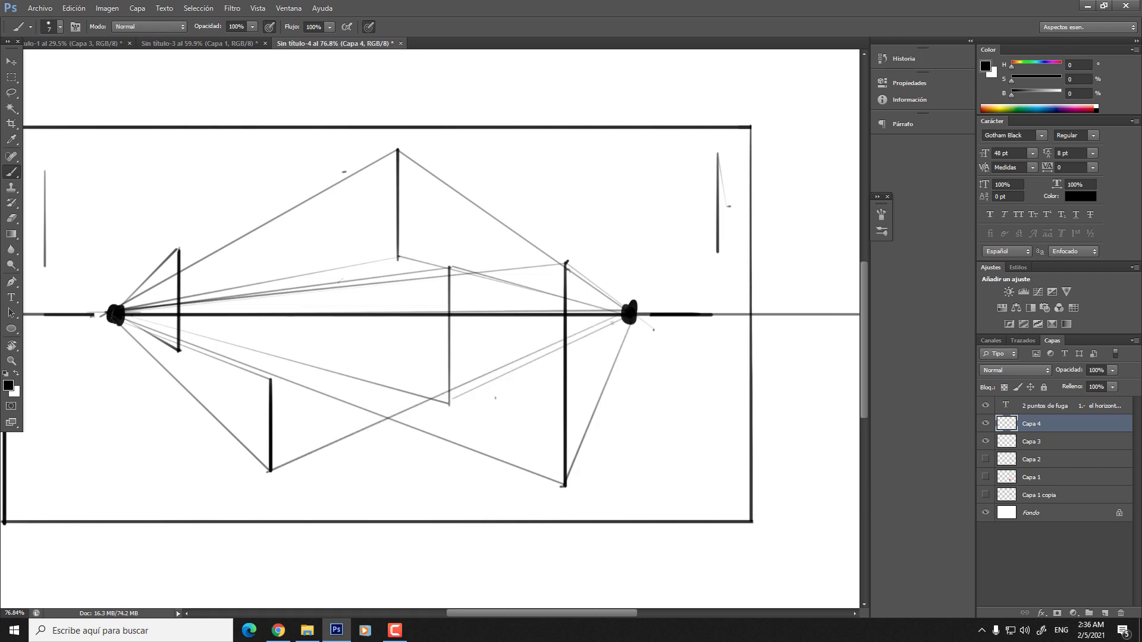
{"action": "left_click", "coordinate": [270, 379], "text": "shift"}
{"action": "key", "text": "ctrl+z"}
{"action": "left_click", "coordinate": [271, 383]}
{"action": "left_click", "coordinate": [619, 316], "text": "shift"}
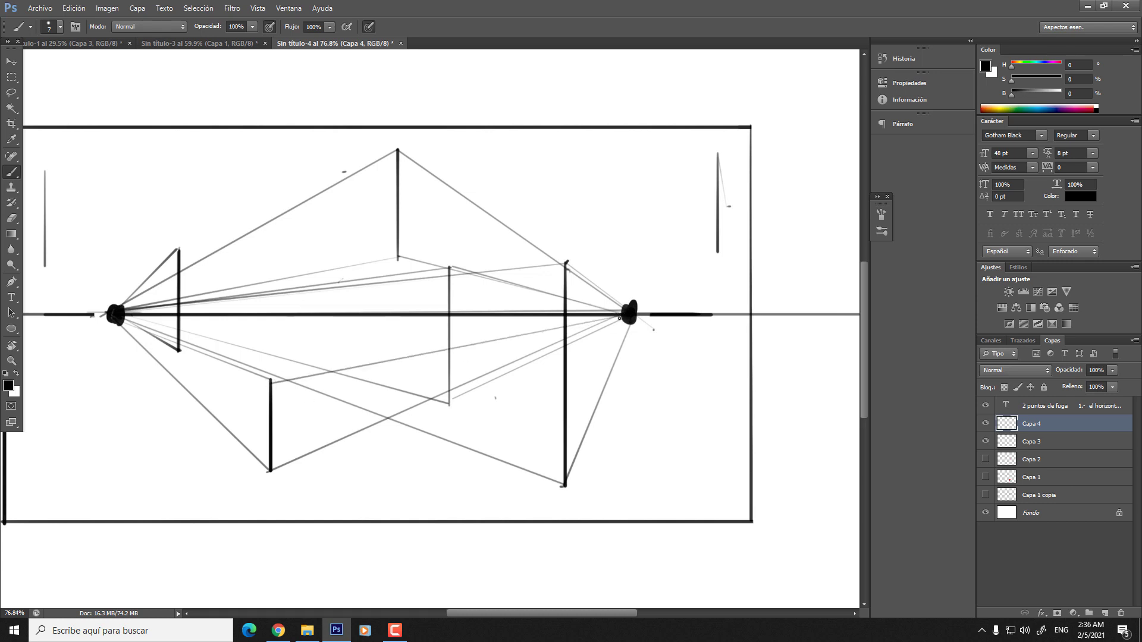
{"action": "left_click", "coordinate": [182, 250], "text": "shift"}
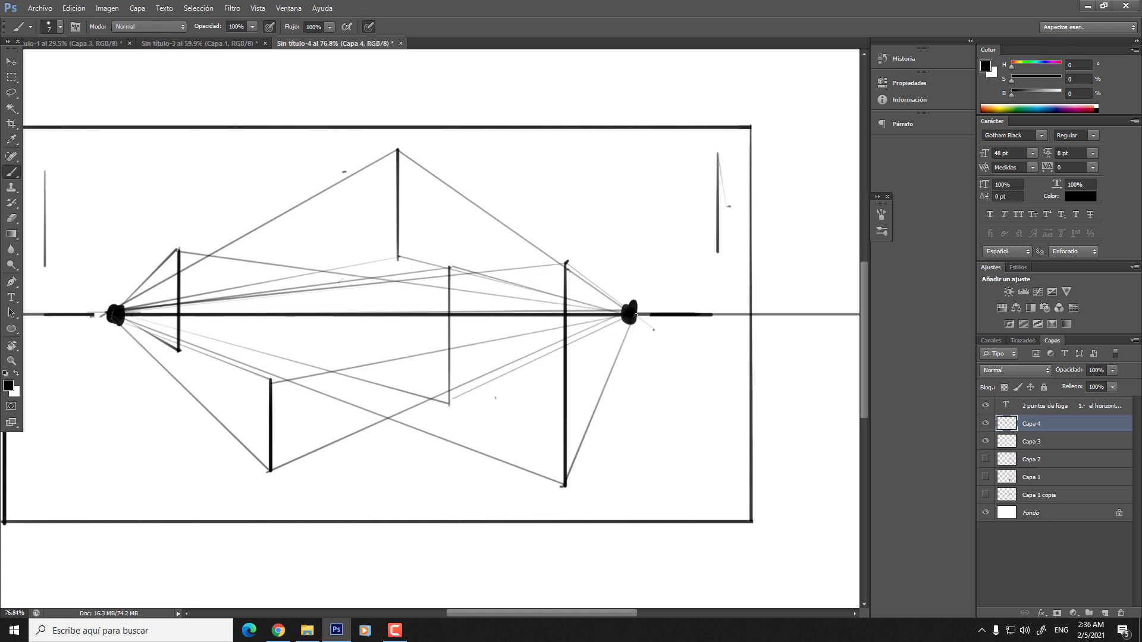
{"action": "left_click", "coordinate": [184, 355], "text": "shift"}
- Erase the stray mark above the line to the upper central edge, using an eraser size of 70
{"action": "scroll", "coordinate": [591, 279], "scroll_direction": "down", "scroll_amount": 5}
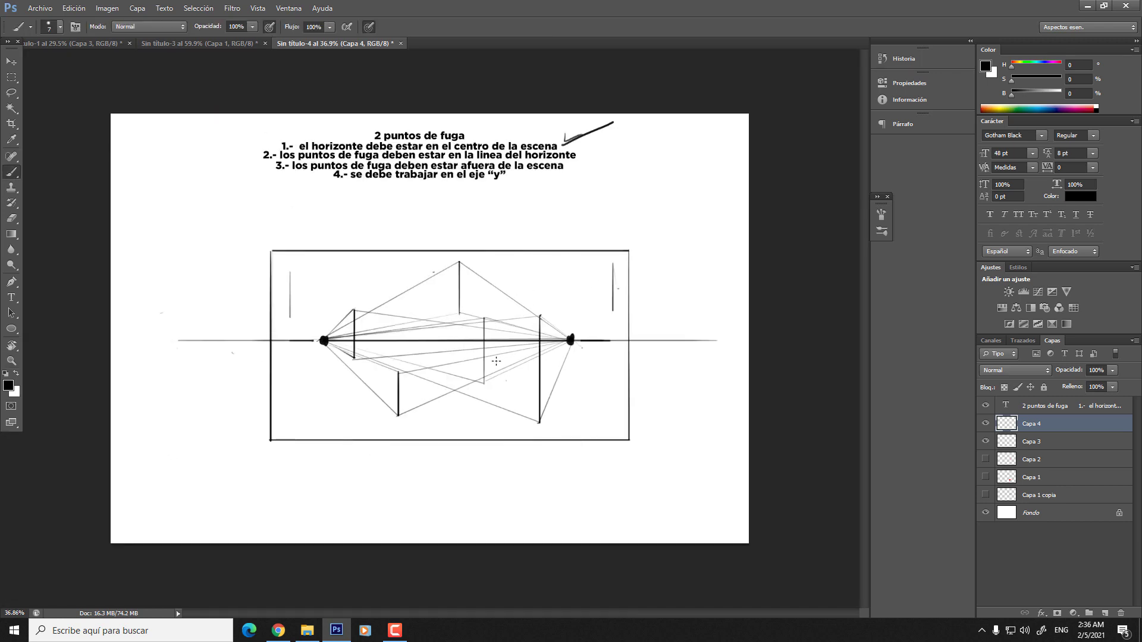
{"action": "scroll", "coordinate": [496, 361], "scroll_direction": "up", "scroll_amount": 4}
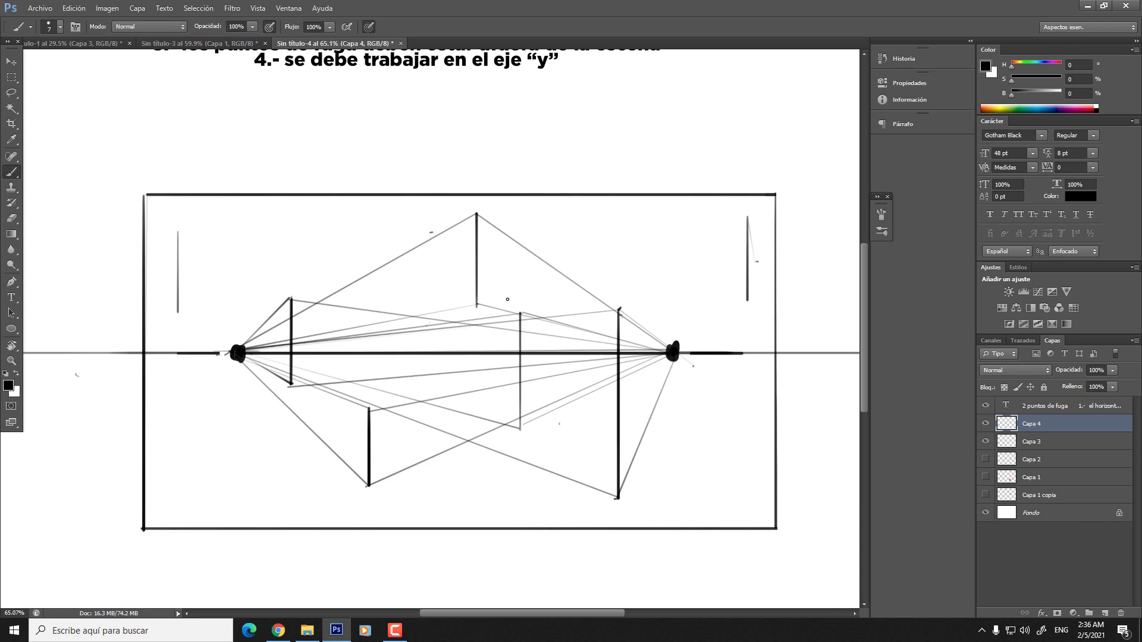
{"action": "key", "text": "e"}
{"action": "scroll", "coordinate": [500, 268], "scroll_direction": "up", "scroll_amount": 3}
{"action": "key", "text": "bracketright"}
{"action": "key", "text": "bracketright"}
{"action": "key", "text": "bracketright"}
{"action": "key", "text": "bracketright"}
{"action": "key", "text": "bracketright"}
{"action": "key", "text": "bracketright"}
{"action": "key", "text": "bracketright"}
{"action": "key", "text": "bracketright"}
{"action": "key", "text": "bracketright"}
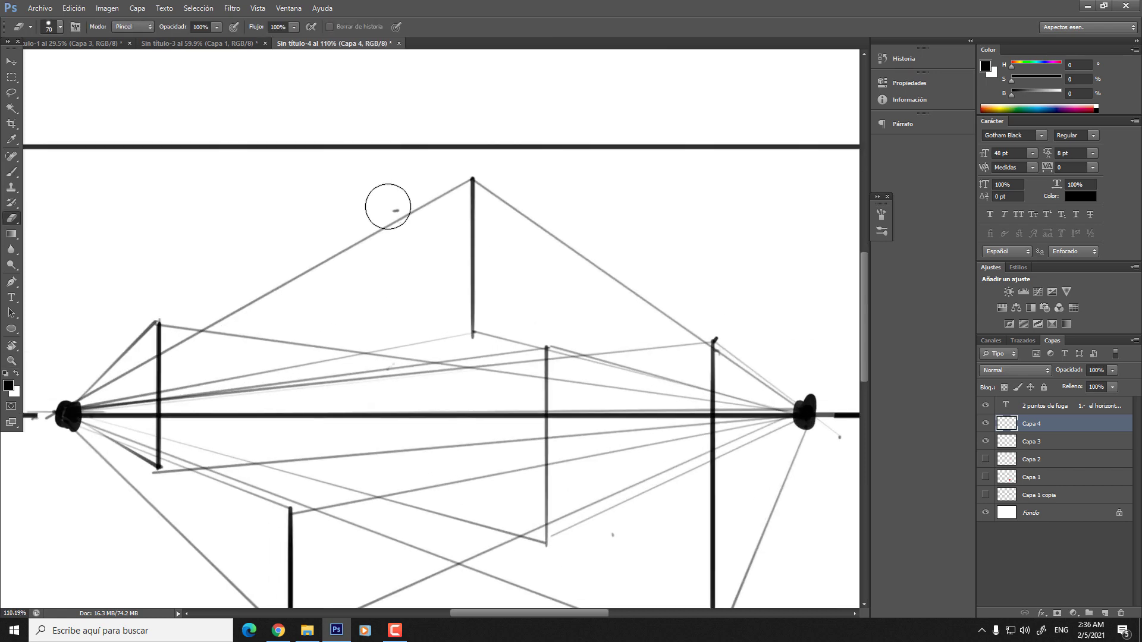
{"action": "left_click", "coordinate": [397, 208]}
- Thicken the upper central vertical edge with a size 8 brush
{"action": "key", "text": "bracketleft"}
{"action": "key", "text": "bracketleft"}
{"action": "key", "text": "bracketleft"}
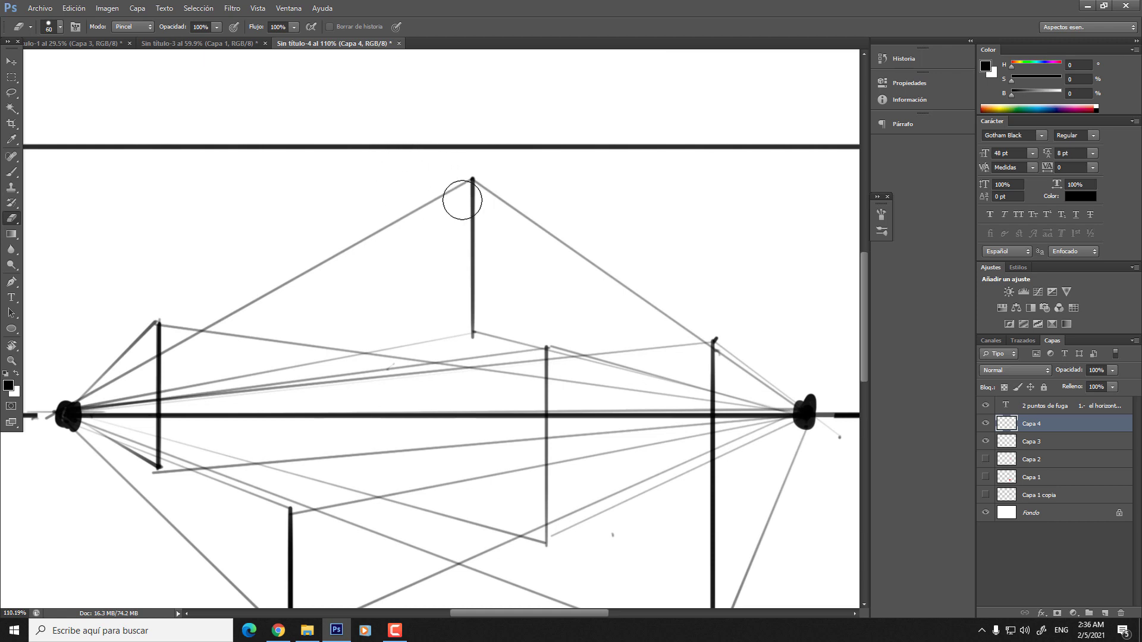
{"action": "key", "text": "bracketleft"}
{"action": "key", "text": "bracketleft"}
{"action": "key", "text": "bracketleft"}
{"action": "key", "text": "b"}
{"action": "left_click_drag", "start_coordinate": [473, 178], "coordinate": [469, 304]}
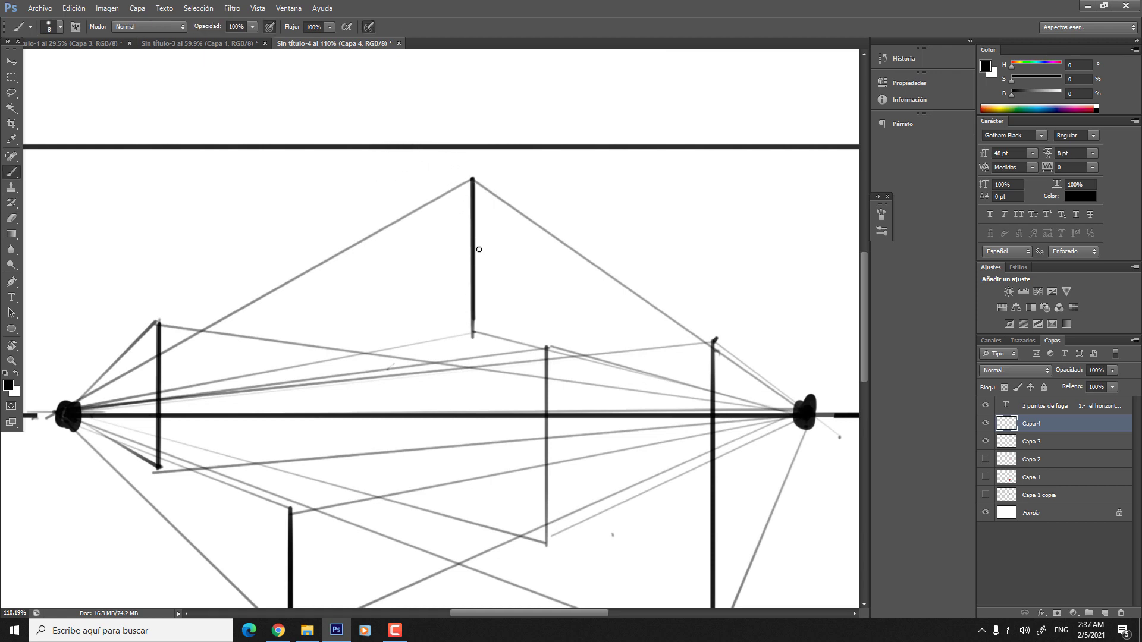
- Try shading the two faces on either side of the upper central edge with a size 45 brush
{"action": "key", "text": "bracketright"}
{"action": "key", "text": "bracketright"}
{"action": "key", "text": "bracketright"}
{"action": "mouse_move", "coordinate": [476, 189]}
{"action": "left_mouse_down"}
{"action": "mouse_move", "coordinate": [504, 324]}
{"action": "mouse_move", "coordinate": [534, 265]}
{"action": "mouse_move", "coordinate": [551, 307]}
{"action": "mouse_move", "coordinate": [534, 270]}
{"action": "left_mouse_up"}
{"action": "mouse_move", "coordinate": [394, 324]}
{"action": "left_mouse_down"}
{"action": "mouse_move", "coordinate": [400, 224]}
{"action": "mouse_move", "coordinate": [433, 314]}
{"action": "mouse_move", "coordinate": [458, 238]}
{"action": "left_mouse_up"}
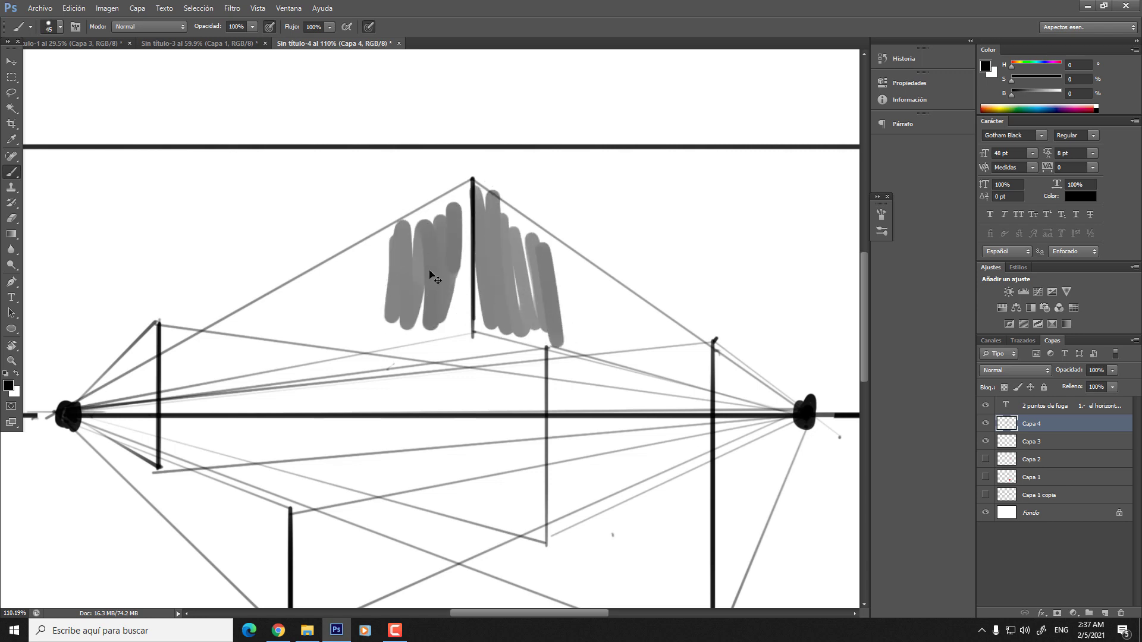
{"action": "key", "text": "ctrl+alt+z"}
{"action": "key", "text": "ctrl+alt+z"}
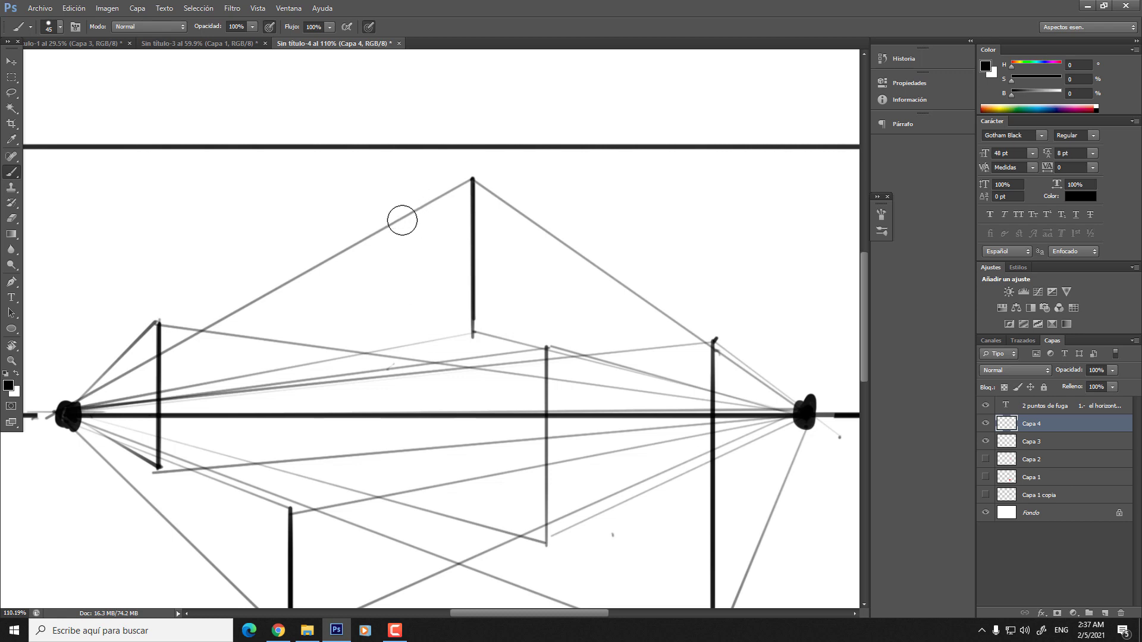
- Draw a vertical side edge on each side of the upper central edge, between its converging lines, with a size 8 brush
{"action": "key", "text": "bracketleft"}
{"action": "key", "text": "bracketleft"}
{"action": "key", "text": "bracketleft"}
{"action": "mouse_move", "coordinate": [372, 234]}
{"action": "left_mouse_down"}
{"action": "mouse_move", "coordinate": [416, 241]}
{"action": "mouse_move", "coordinate": [424, 265]}
{"action": "left_mouse_up"}
{"action": "key", "text": "ctrl+alt+z"}
{"action": "left_click_drag", "start_coordinate": [373, 234], "coordinate": [373, 337]}
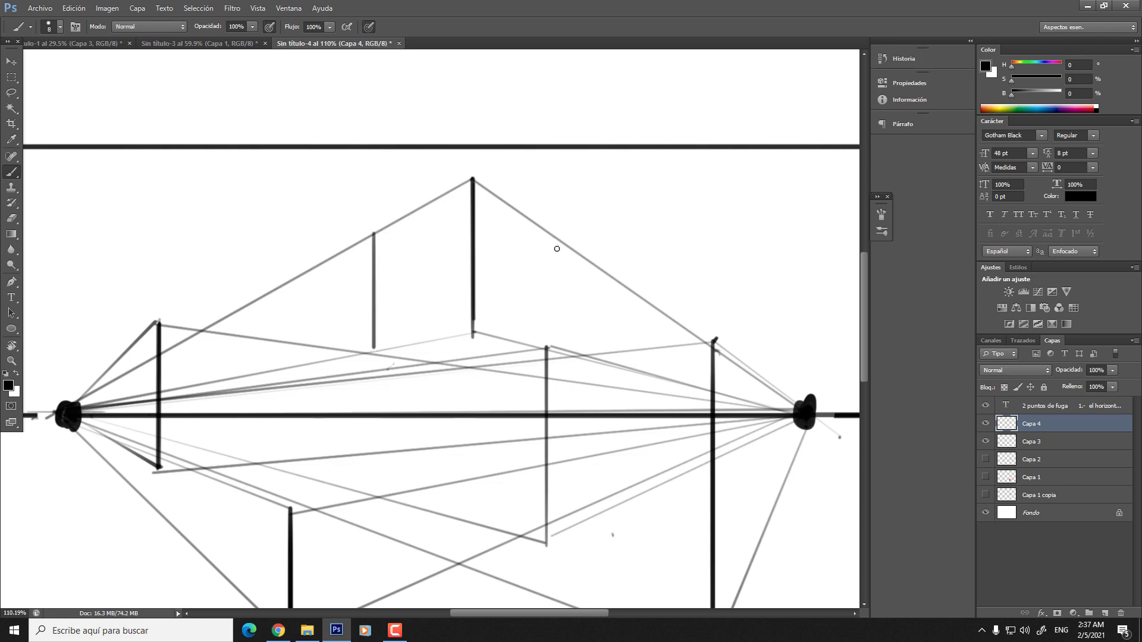
{"action": "left_click_drag", "start_coordinate": [562, 246], "coordinate": [568, 348]}
- Outline the upper box's underside with straight size 15 strokes, joining the foot of the central edge and both side edges
{"action": "left_click", "coordinate": [473, 335]}
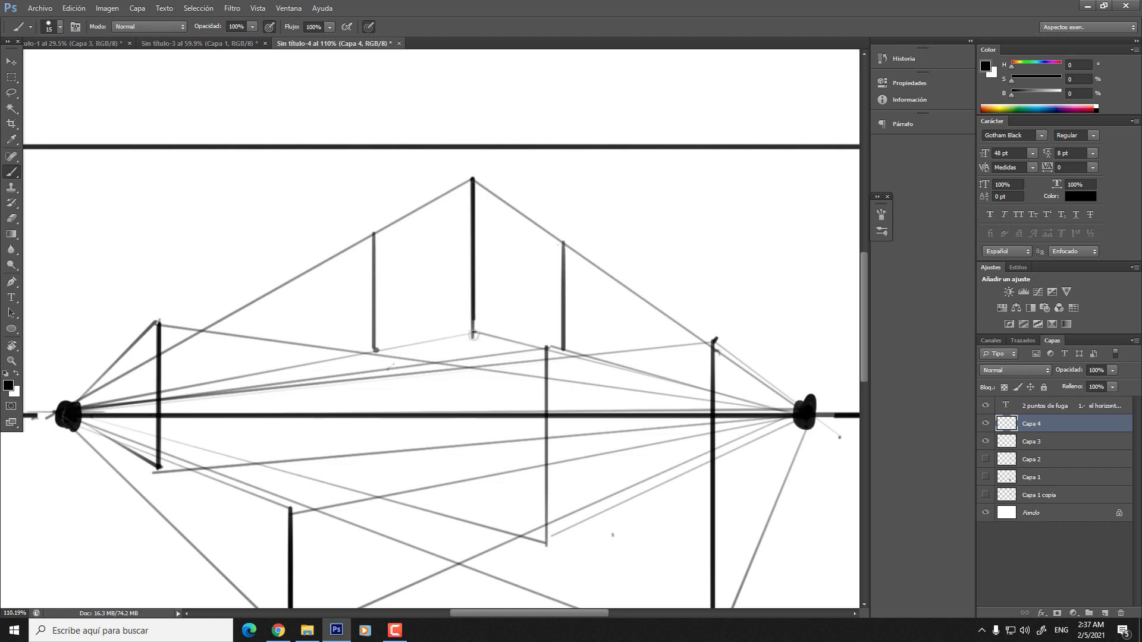
{"action": "left_click", "coordinate": [374, 350], "text": "shift"}
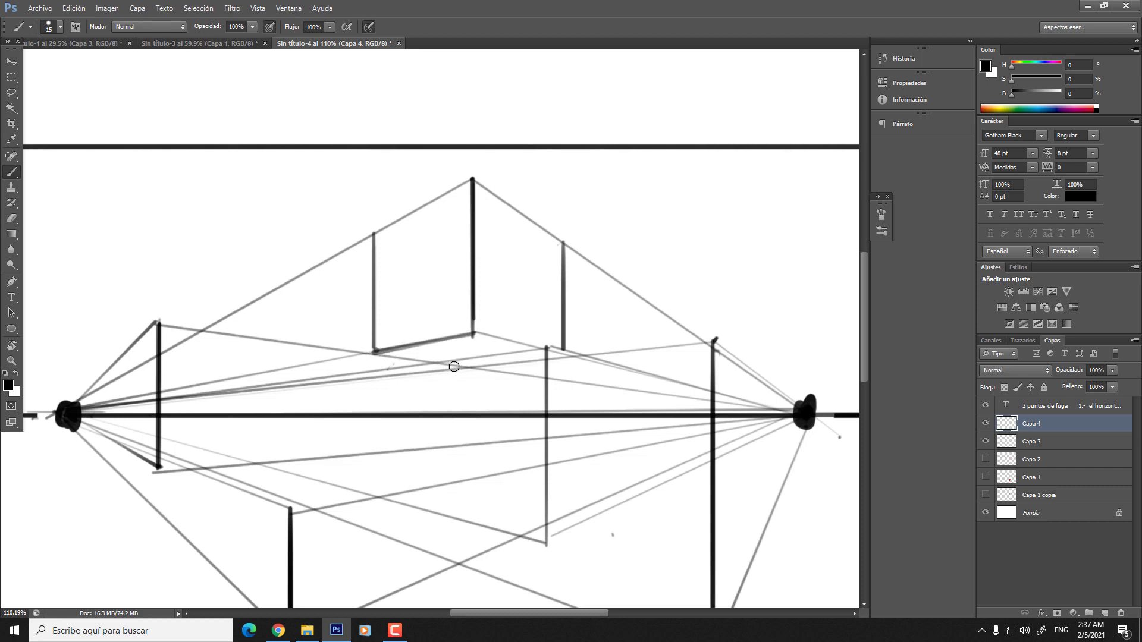
{"action": "left_click", "coordinate": [468, 367], "text": "shift"}
{"action": "left_click", "coordinate": [566, 349], "text": "shift"}
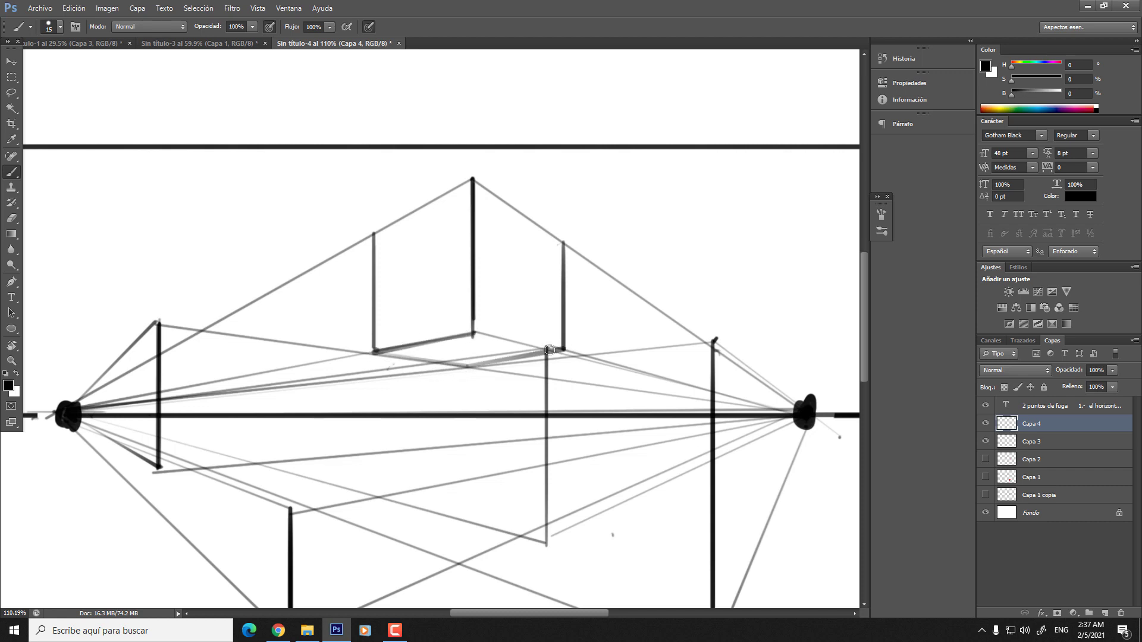
- Fill the upper box's underside with grey shading, using a larger brush for the area and a size 15 brush along its border
{"action": "key", "text": "bracketright"}
{"action": "key", "text": "bracketright"}
{"action": "key", "text": "bracketright"}
{"action": "key", "text": "bracketright"}
{"action": "mouse_move", "coordinate": [469, 334]}
{"action": "left_mouse_down"}
{"action": "mouse_move", "coordinate": [433, 348]}
{"action": "mouse_move", "coordinate": [476, 344]}
{"action": "mouse_move", "coordinate": [442, 361]}
{"action": "mouse_move", "coordinate": [458, 364]}
{"action": "mouse_move", "coordinate": [521, 351]}
{"action": "mouse_move", "coordinate": [474, 335]}
{"action": "mouse_move", "coordinate": [553, 347]}
{"action": "left_mouse_up"}
{"action": "key", "text": "bracketleft"}
{"action": "key", "text": "bracketleft"}
{"action": "key", "text": "bracketleft"}
{"action": "key", "text": "bracketleft"}
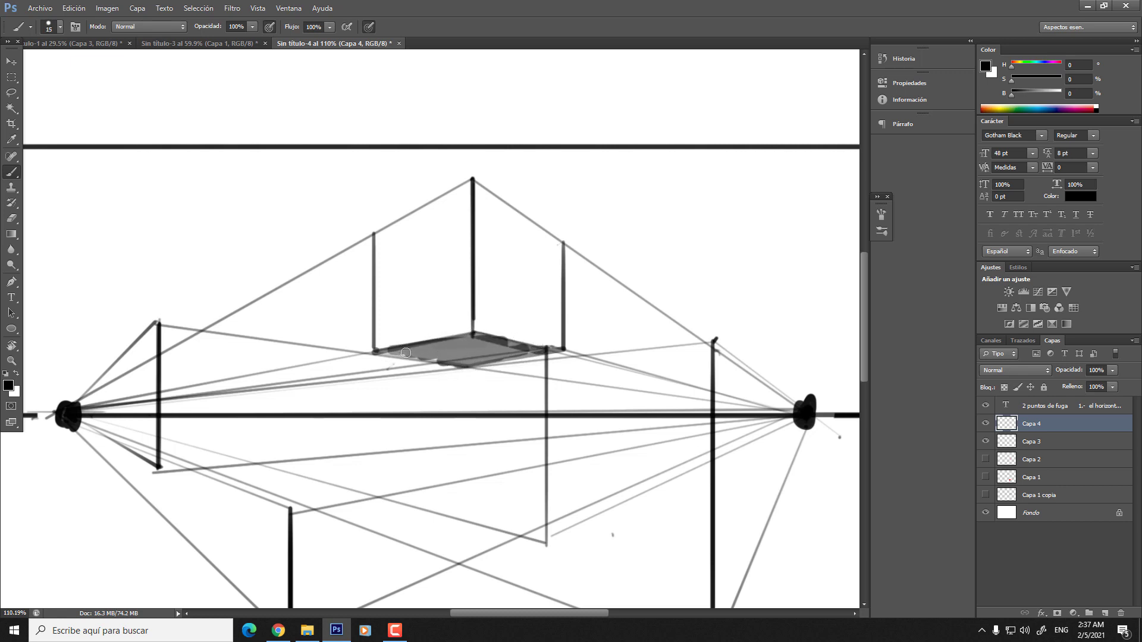
{"action": "left_click_drag", "start_coordinate": [392, 351], "coordinate": [455, 368]}
- Draw two vertical side edges for the lower box, one on each side of its front edge, with a size 8 brush
{"action": "key", "text": "z"}
{"action": "mouse_move", "coordinate": [571, 273]}
{"action": "left_mouse_down"}
{"action": "mouse_move", "coordinate": [533, 235]}
{"action": "mouse_move", "coordinate": [509, 286]}
{"action": "mouse_move", "coordinate": [526, 285]}
{"action": "left_mouse_up"}
{"action": "key", "text": "b"}
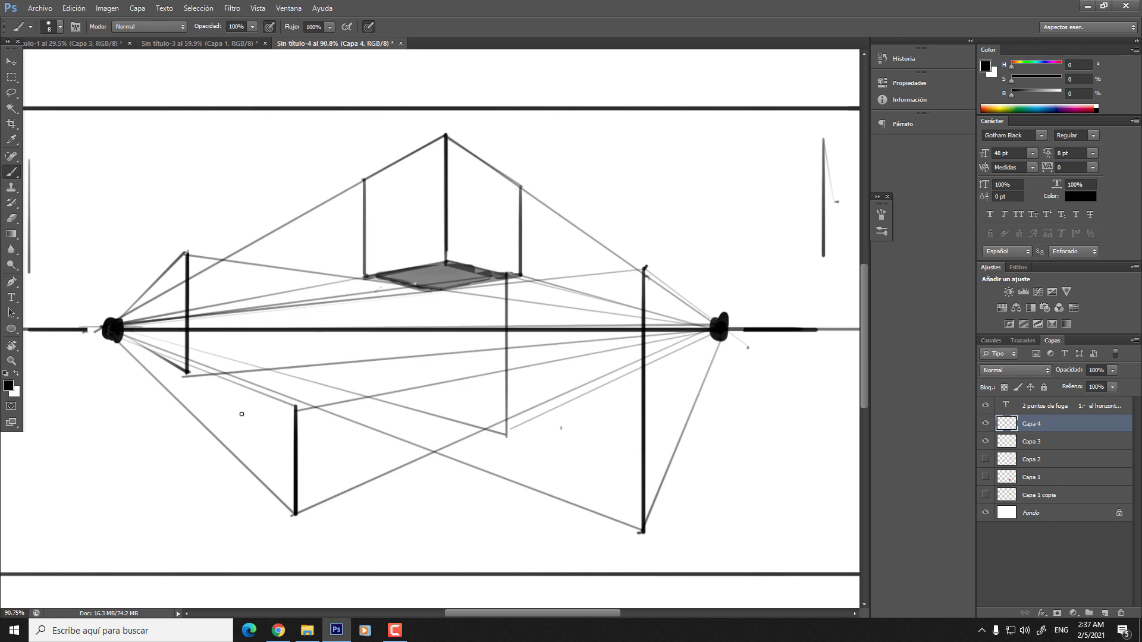
{"action": "left_click_drag", "start_coordinate": [241, 386], "coordinate": [247, 465]}
{"action": "left_click_drag", "start_coordinate": [411, 390], "coordinate": [412, 460]}
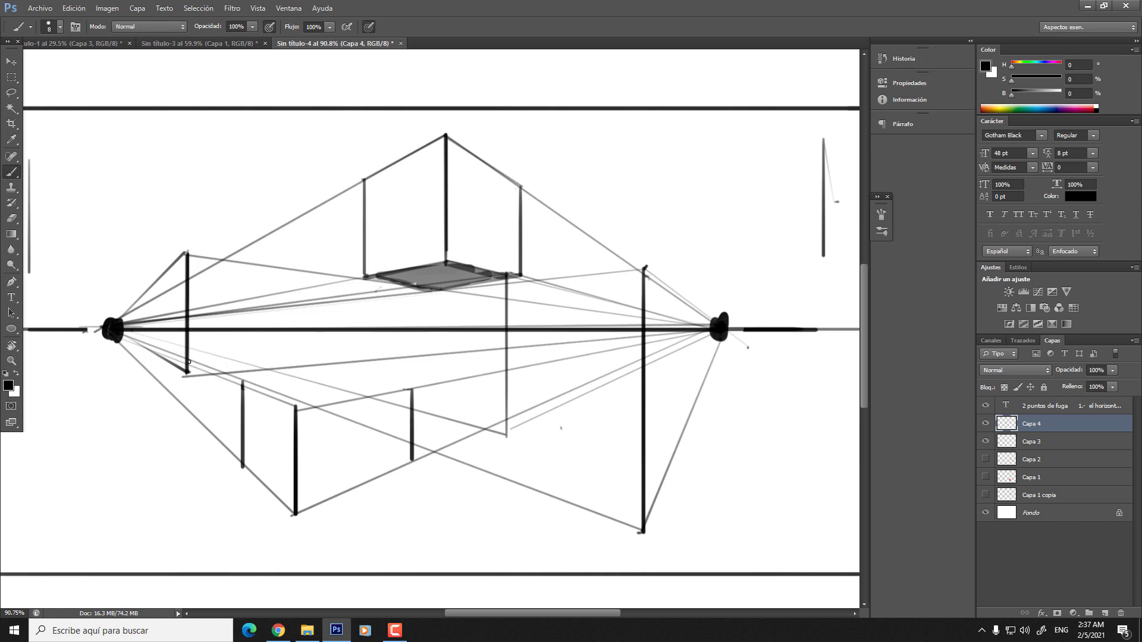
- Draw the lower box's rear top edges by connecting the tops of its side edges to the opposite vanishing points
{"action": "left_click_drag", "start_coordinate": [134, 332], "coordinate": [405, 389]}
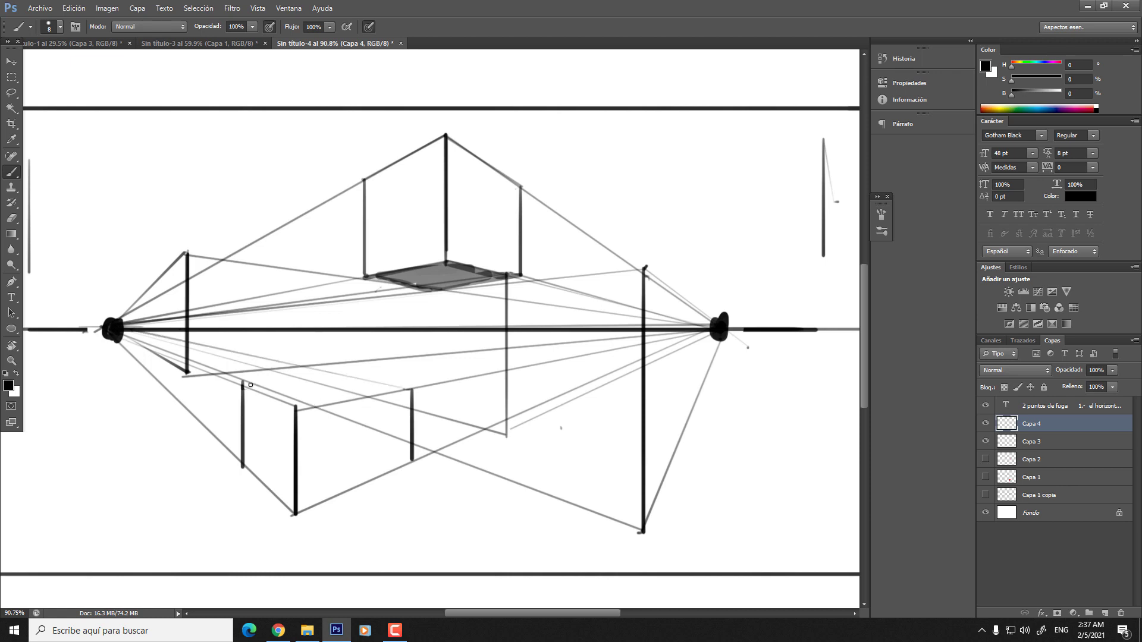
{"action": "left_click_drag", "start_coordinate": [719, 329], "coordinate": [248, 386]}
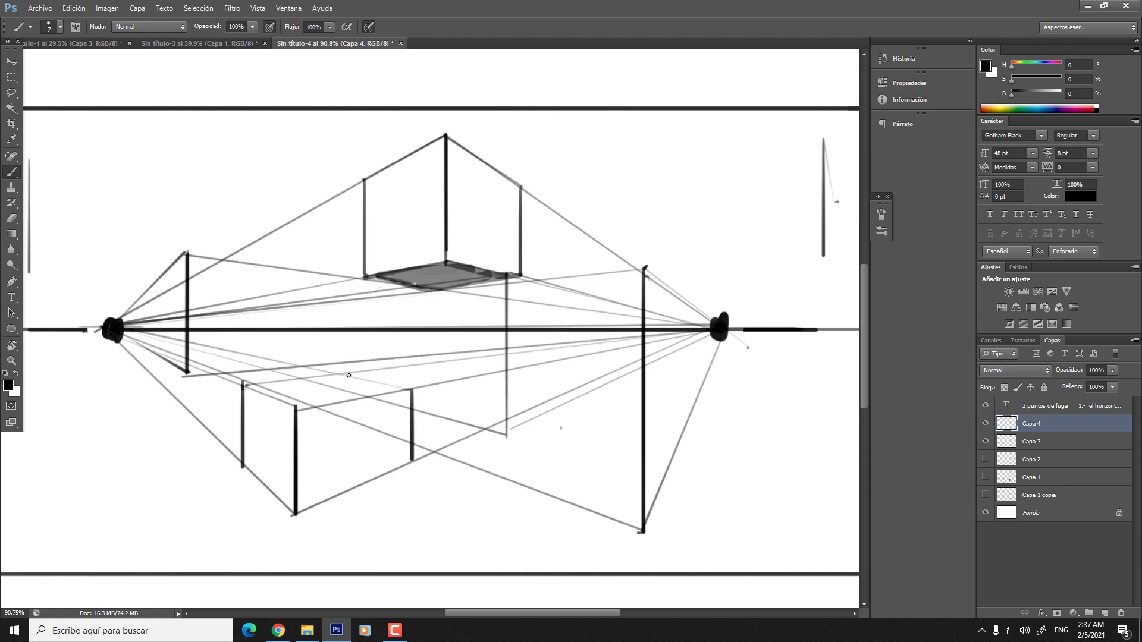
{"action": "left_click", "coordinate": [390, 380], "text": "ctrl"}
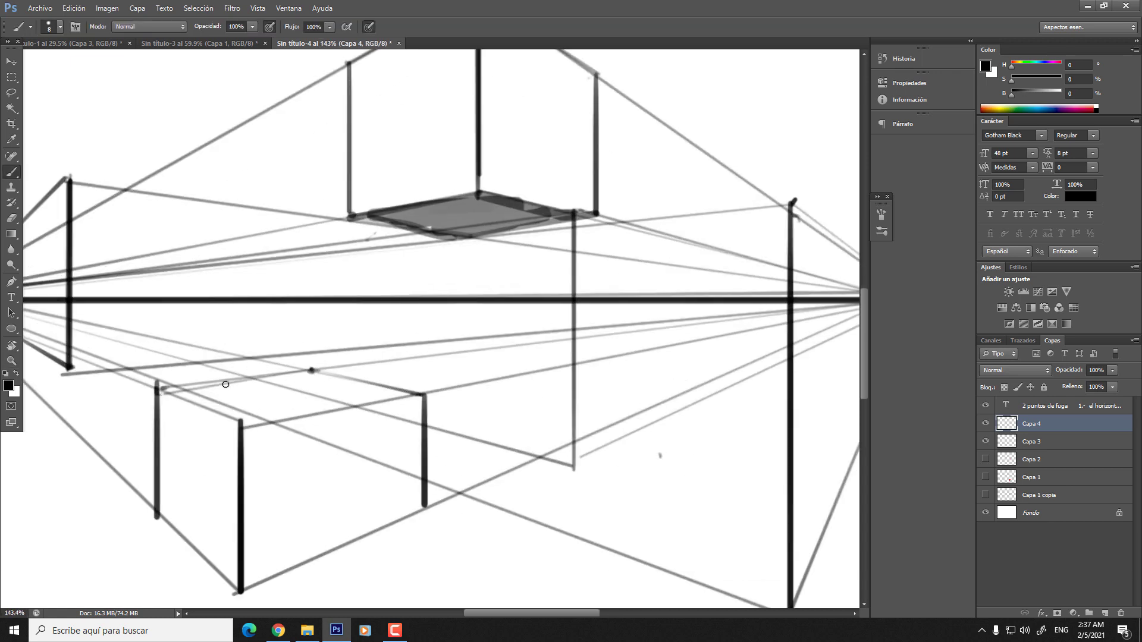
- Outline the lower box's top face with straight size 25 brush strokes joining its four corners
{"action": "key", "text": "bracketright"}
{"action": "key", "text": "bracketright"}
{"action": "key", "text": "bracketright"}
{"action": "key", "text": "bracketright"}
{"action": "key", "text": "bracketright"}
{"action": "key", "text": "bracketright"}
{"action": "left_click_drag", "start_coordinate": [180, 392], "coordinate": [233, 384]}
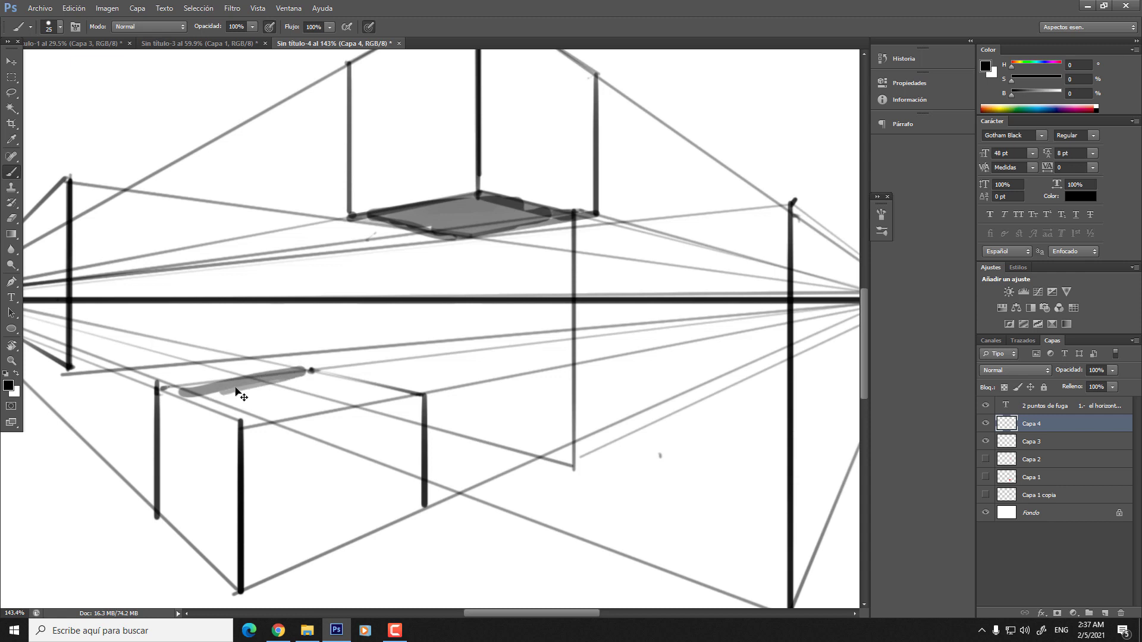
{"action": "key", "text": "ctrl+z"}
{"action": "left_click", "coordinate": [158, 387]}
{"action": "left_click", "coordinate": [311, 372], "text": "shift"}
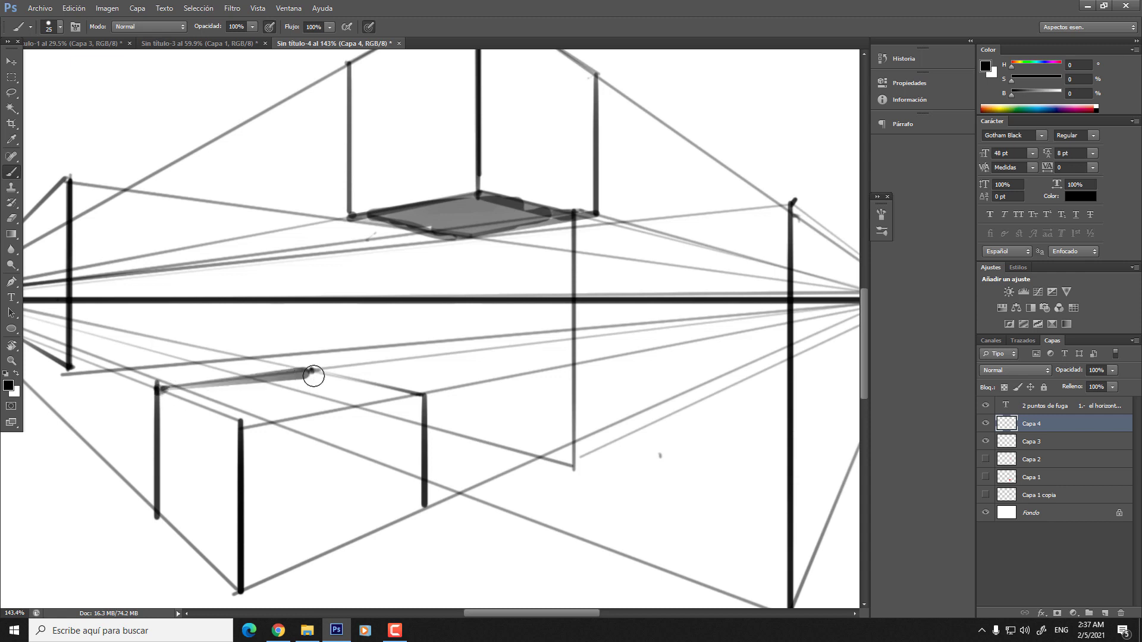
{"action": "left_click", "coordinate": [411, 395], "text": "shift"}
{"action": "left_click", "coordinate": [244, 425], "text": "shift"}
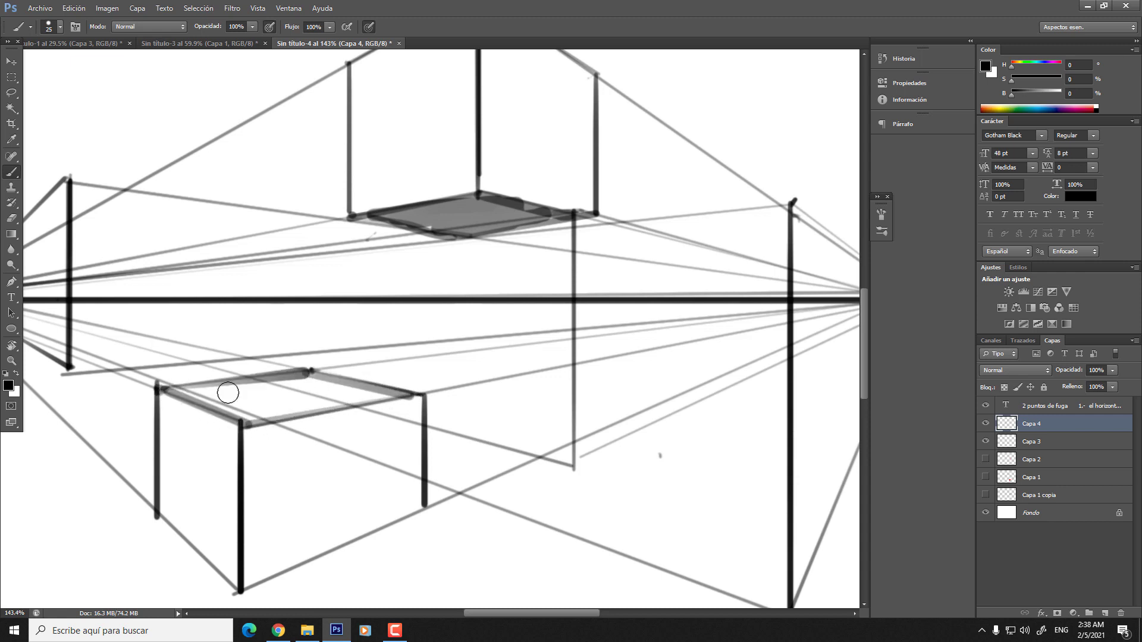
- Fill the lower box's top face with grey shading, using a larger brush inside the outline
{"action": "key", "text": "bracketright"}
{"action": "key", "text": "bracketright"}
{"action": "key", "text": "bracketright"}
{"action": "mouse_move", "coordinate": [240, 412]}
{"action": "left_mouse_down"}
{"action": "mouse_move", "coordinate": [320, 393]}
{"action": "mouse_move", "coordinate": [270, 409]}
{"action": "mouse_move", "coordinate": [330, 404]}
{"action": "mouse_move", "coordinate": [291, 414]}
{"action": "mouse_move", "coordinate": [382, 393]}
{"action": "mouse_move", "coordinate": [308, 381]}
{"action": "mouse_move", "coordinate": [218, 395]}
{"action": "mouse_move", "coordinate": [274, 391]}
{"action": "mouse_move", "coordinate": [237, 409]}
{"action": "mouse_move", "coordinate": [182, 391]}
{"action": "mouse_move", "coordinate": [280, 369]}
{"action": "left_mouse_up"}
- Draw a vertical side edge between the upper box and the tall front edge, and connect its foot to the left vanishing point
{"action": "mouse_move", "coordinate": [381, 359]}
{"action": "left_mouse_down"}
{"action": "mouse_move", "coordinate": [286, 357]}
{"action": "mouse_move", "coordinate": [512, 262]}
{"action": "left_mouse_up"}
{"action": "left_click_drag", "start_coordinate": [499, 349], "coordinate": [526, 345]}
{"action": "key", "text": "b"}
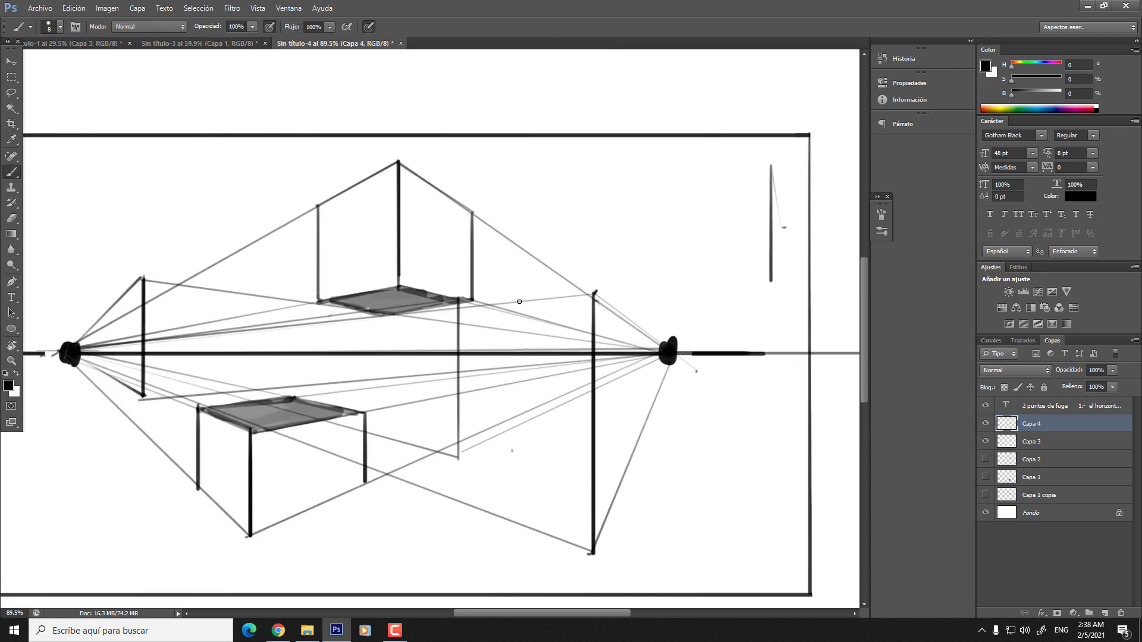
{"action": "left_click_drag", "start_coordinate": [520, 302], "coordinate": [515, 386]}
{"action": "left_click_drag", "start_coordinate": [70, 360], "coordinate": [402, 383]}
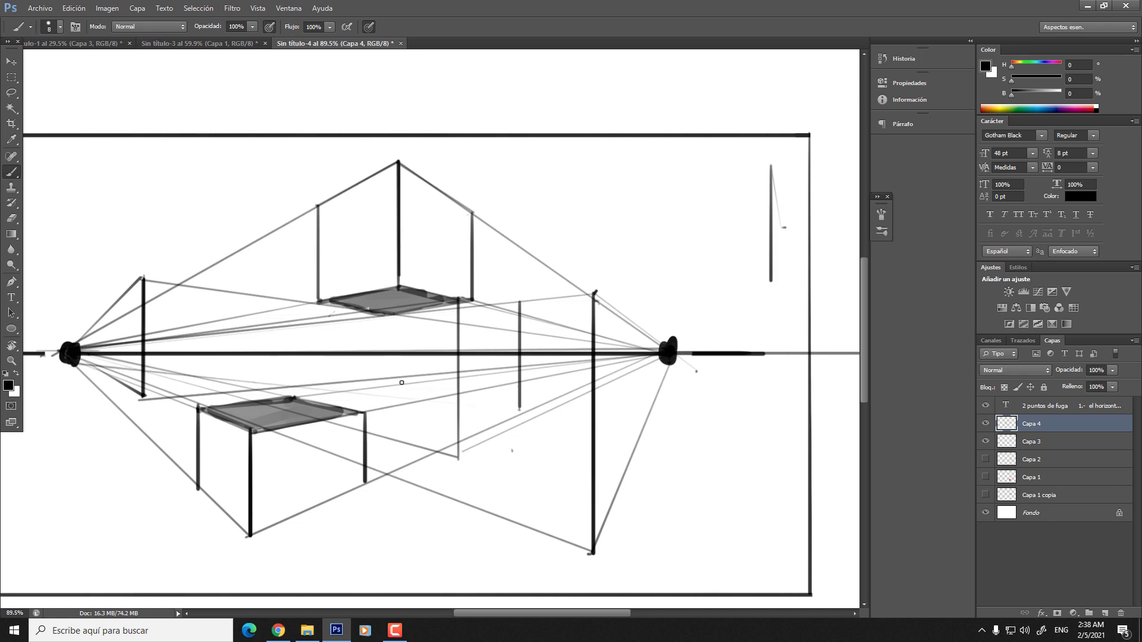
{"action": "left_click", "coordinate": [521, 410], "text": "shift"}
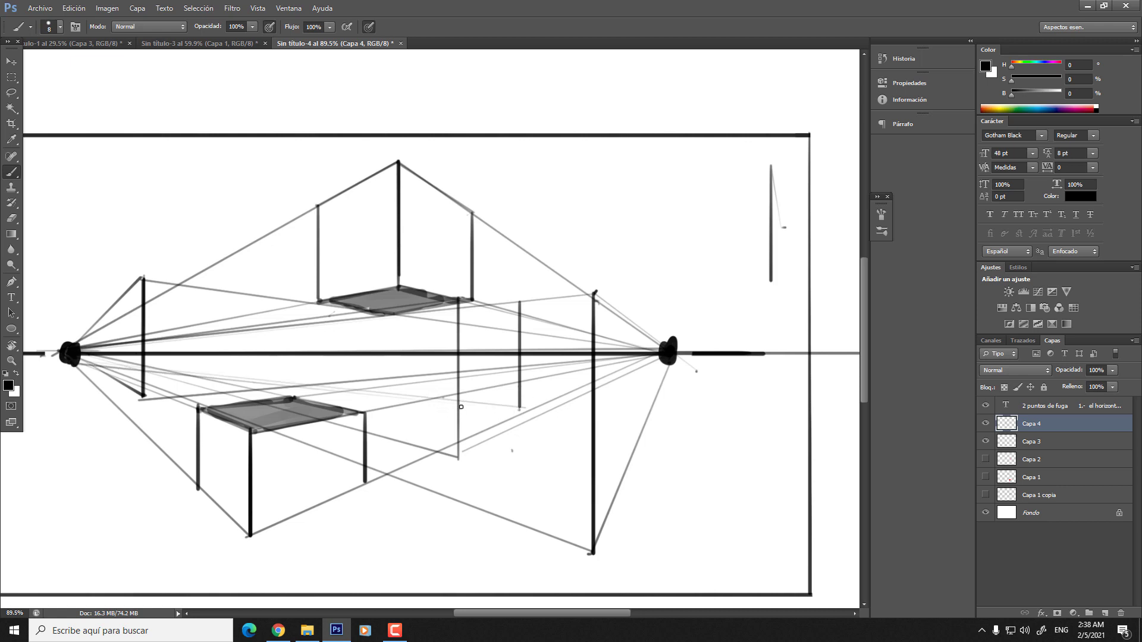
- Draw the tall block's outer lower vertical edge and shade the small step face beside it in grey
{"action": "mouse_move", "coordinate": [459, 458]}
{"action": "left_mouse_down"}
{"action": "mouse_move", "coordinate": [461, 504]}
{"action": "mouse_move", "coordinate": [473, 485]}
{"action": "left_mouse_up"}
{"action": "key", "text": "ctrl+z"}
{"action": "left_click_drag", "start_coordinate": [459, 413], "coordinate": [459, 506]}
{"action": "left_click", "coordinate": [462, 398], "text": "shift"}
{"action": "key", "text": "ctrl+z"}
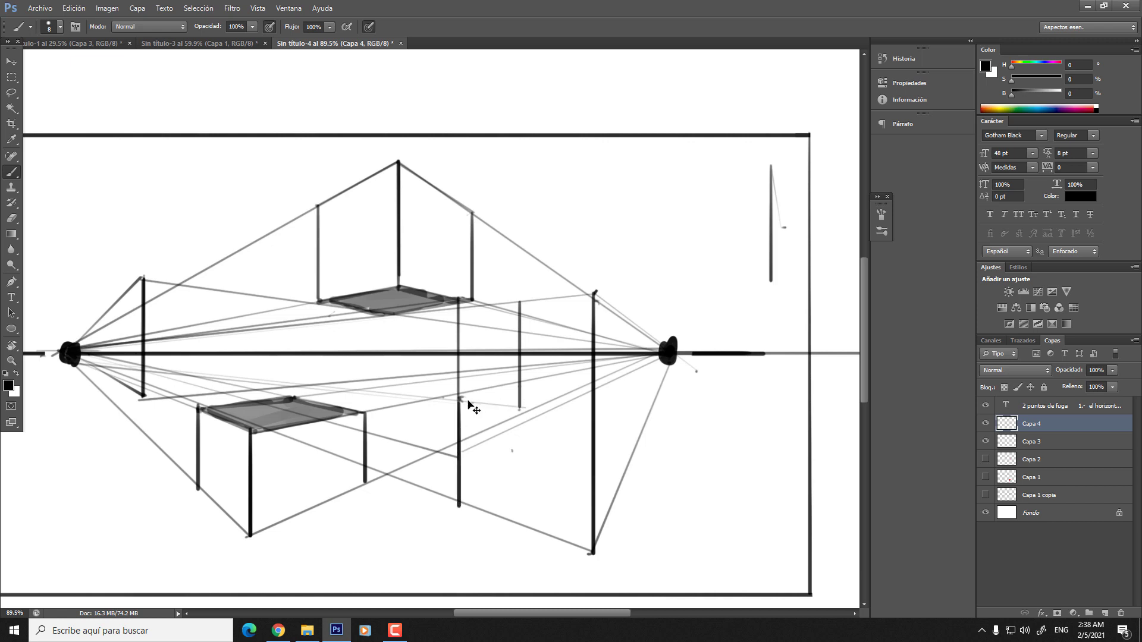
{"action": "key", "text": "ctrl+z"}
{"action": "key", "text": "ctrl+z"}
{"action": "key", "text": "ctrl+z"}
{"action": "mouse_move", "coordinate": [521, 383]}
{"action": "left_mouse_down"}
{"action": "mouse_move", "coordinate": [461, 395]}
{"action": "mouse_move", "coordinate": [511, 388]}
{"action": "mouse_move", "coordinate": [519, 408]}
{"action": "mouse_move", "coordinate": [516, 392]}
{"action": "mouse_move", "coordinate": [462, 395]}
{"action": "mouse_move", "coordinate": [490, 397]}
{"action": "left_mouse_up"}
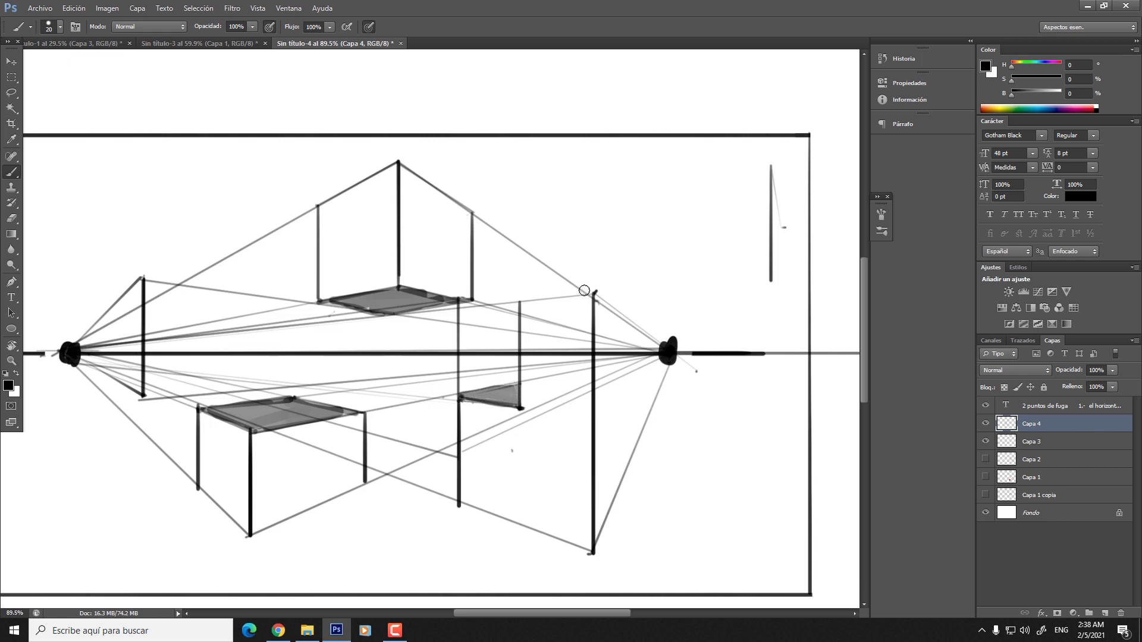
- Close the tall block's outline with a straight top edge, a vertical edge on its narrow side and a bottom edge
{"action": "left_click", "coordinate": [593, 296], "text": "shift"}
{"action": "key", "text": "ctrl+z"}
{"action": "left_click", "coordinate": [595, 293], "text": "shift"}
{"action": "key", "text": "bracketleft"}
{"action": "key", "text": "bracketleft"}
{"action": "left_click_drag", "start_coordinate": [619, 320], "coordinate": [616, 481]}
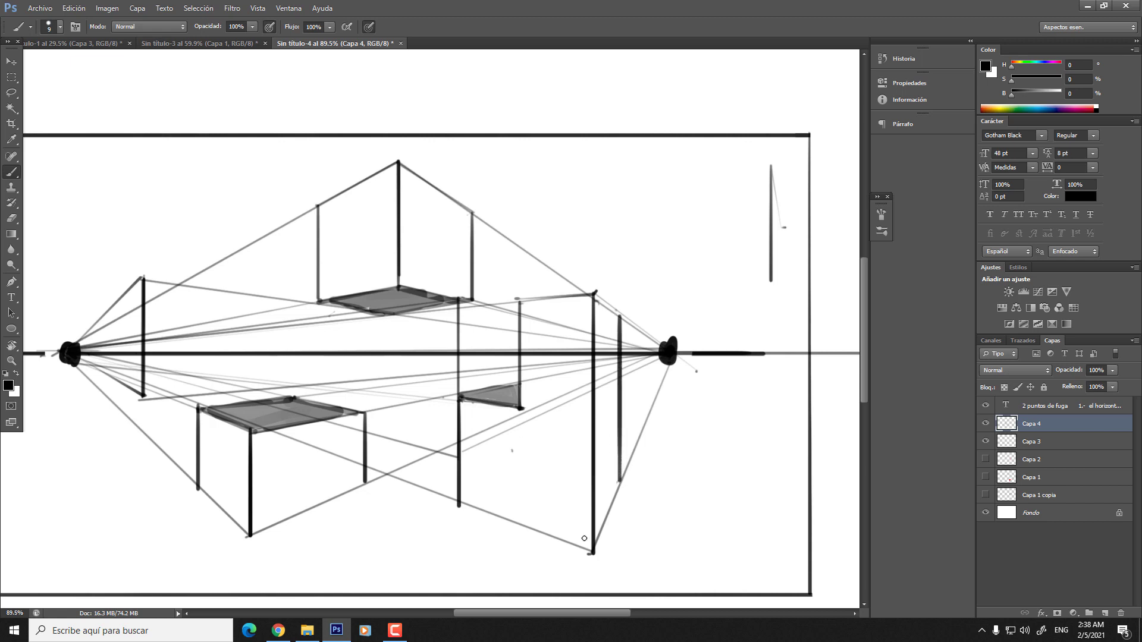
{"action": "left_click", "coordinate": [592, 547], "text": "shift"}
{"action": "left_click", "coordinate": [459, 505], "text": "shift"}
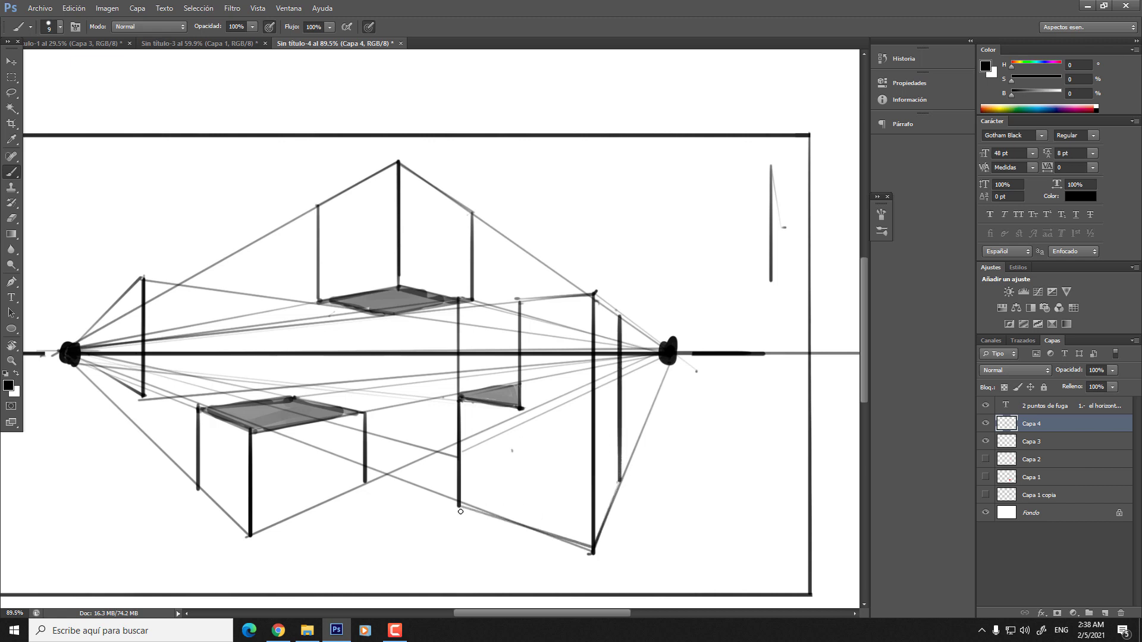
- Erase the guide lines crossing the upper part of the tall block's front face and trim its lower outer corner
{"action": "key", "text": "e"}
{"action": "left_click", "coordinate": [461, 507]}
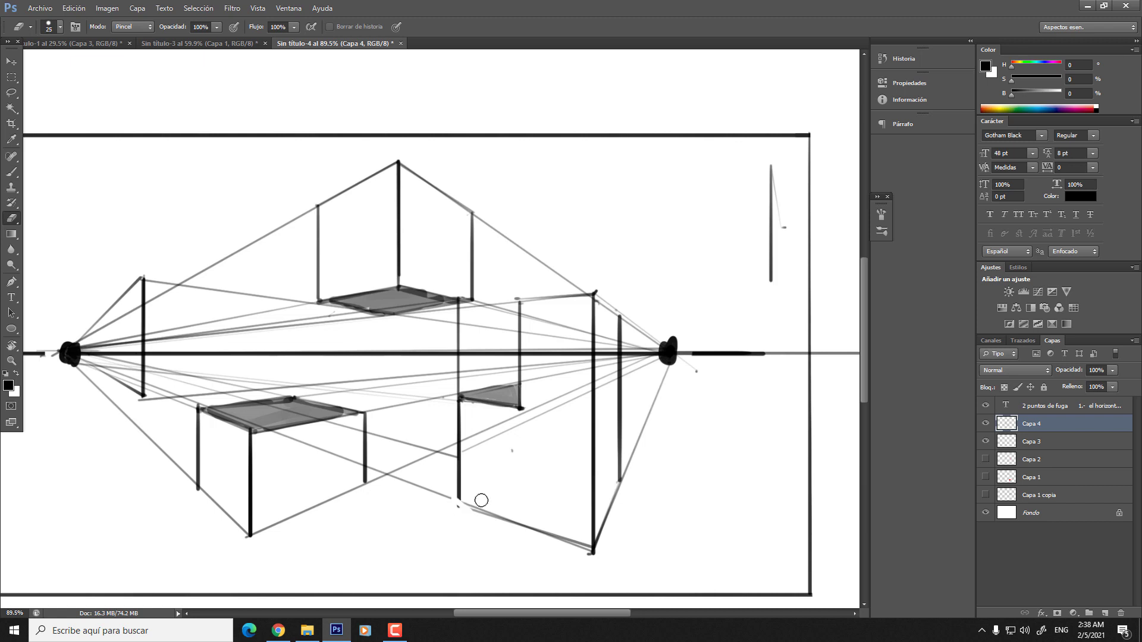
{"action": "key", "text": "bracketright"}
{"action": "key", "text": "bracketright"}
{"action": "key", "text": "bracketright"}
{"action": "mouse_move", "coordinate": [537, 318]}
{"action": "left_mouse_down"}
{"action": "mouse_move", "coordinate": [536, 412]}
{"action": "mouse_move", "coordinate": [527, 338]}
{"action": "mouse_move", "coordinate": [548, 376]}
{"action": "mouse_move", "coordinate": [555, 361]}
{"action": "mouse_move", "coordinate": [574, 414]}
{"action": "mouse_move", "coordinate": [577, 365]}
{"action": "mouse_move", "coordinate": [577, 397]}
{"action": "mouse_move", "coordinate": [575, 358]}
{"action": "mouse_move", "coordinate": [527, 311]}
{"action": "mouse_move", "coordinate": [582, 354]}
{"action": "mouse_move", "coordinate": [582, 334]}
{"action": "mouse_move", "coordinate": [582, 387]}
{"action": "left_mouse_up"}
{"action": "key", "text": "bracketleft"}
{"action": "key", "text": "bracketleft"}
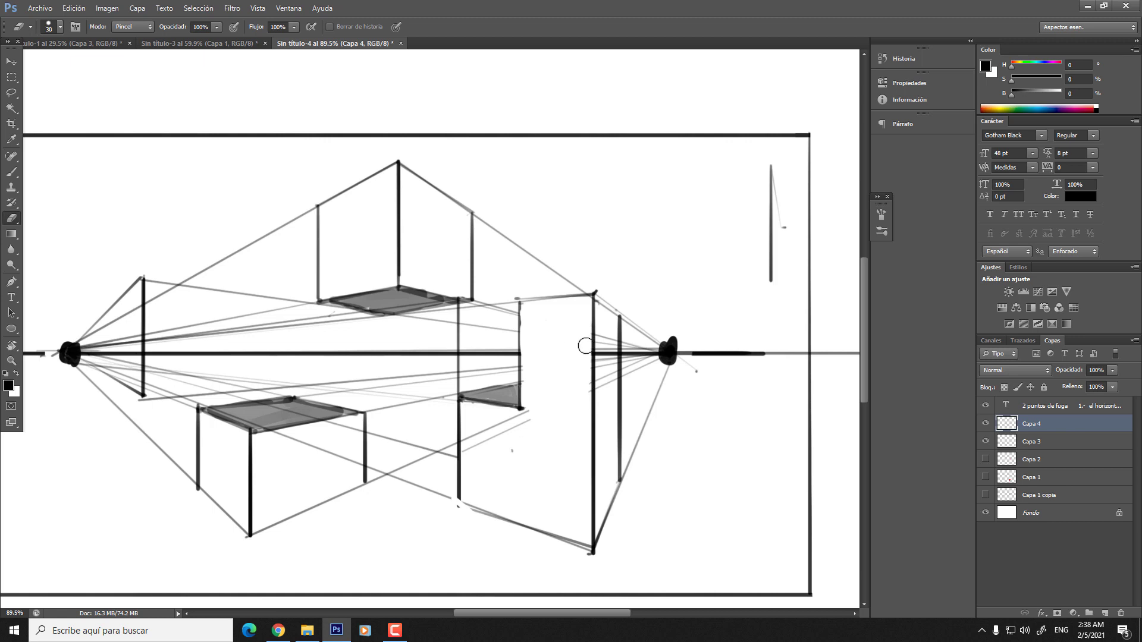
- Erase the remaining guide lines in the tall block's lower front area and across its narrow side face
{"action": "key", "text": "bracketright"}
{"action": "mouse_move", "coordinate": [485, 424]}
{"action": "left_mouse_down"}
{"action": "mouse_move", "coordinate": [533, 428]}
{"action": "mouse_move", "coordinate": [515, 426]}
{"action": "mouse_move", "coordinate": [535, 417]}
{"action": "mouse_move", "coordinate": [485, 417]}
{"action": "mouse_move", "coordinate": [480, 439]}
{"action": "mouse_move", "coordinate": [471, 434]}
{"action": "mouse_move", "coordinate": [515, 451]}
{"action": "left_mouse_up"}
{"action": "key", "text": "bracketleft"}
{"action": "key", "text": "bracketleft"}
{"action": "key", "text": "bracketleft"}
{"action": "mouse_move", "coordinate": [600, 373]}
{"action": "left_mouse_down"}
{"action": "mouse_move", "coordinate": [606, 336]}
{"action": "mouse_move", "coordinate": [602, 403]}
{"action": "mouse_move", "coordinate": [600, 329]}
{"action": "left_mouse_up"}
{"action": "key", "text": "bracketright"}
{"action": "key", "text": "bracketright"}
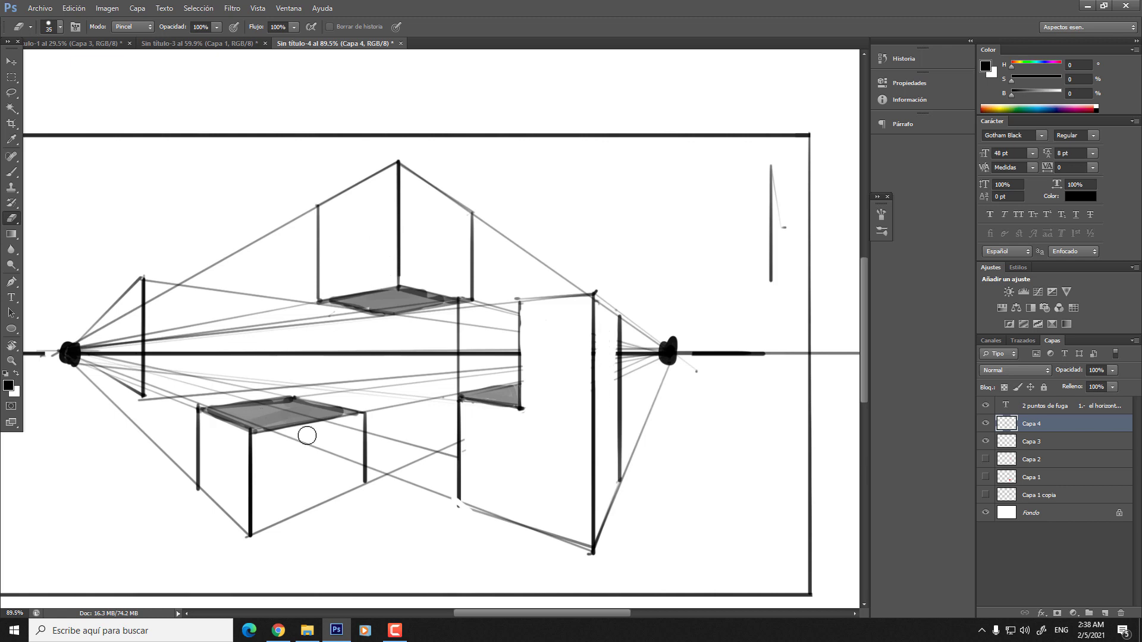
- Erase the guide lines crossing the lower box's front and those running from the upper box towards the tall block
{"action": "mouse_move", "coordinate": [306, 434]}
{"action": "left_mouse_down"}
{"action": "mouse_move", "coordinate": [339, 435]}
{"action": "mouse_move", "coordinate": [354, 458]}
{"action": "mouse_move", "coordinate": [353, 435]}
{"action": "mouse_move", "coordinate": [326, 459]}
{"action": "mouse_move", "coordinate": [339, 430]}
{"action": "left_mouse_up"}
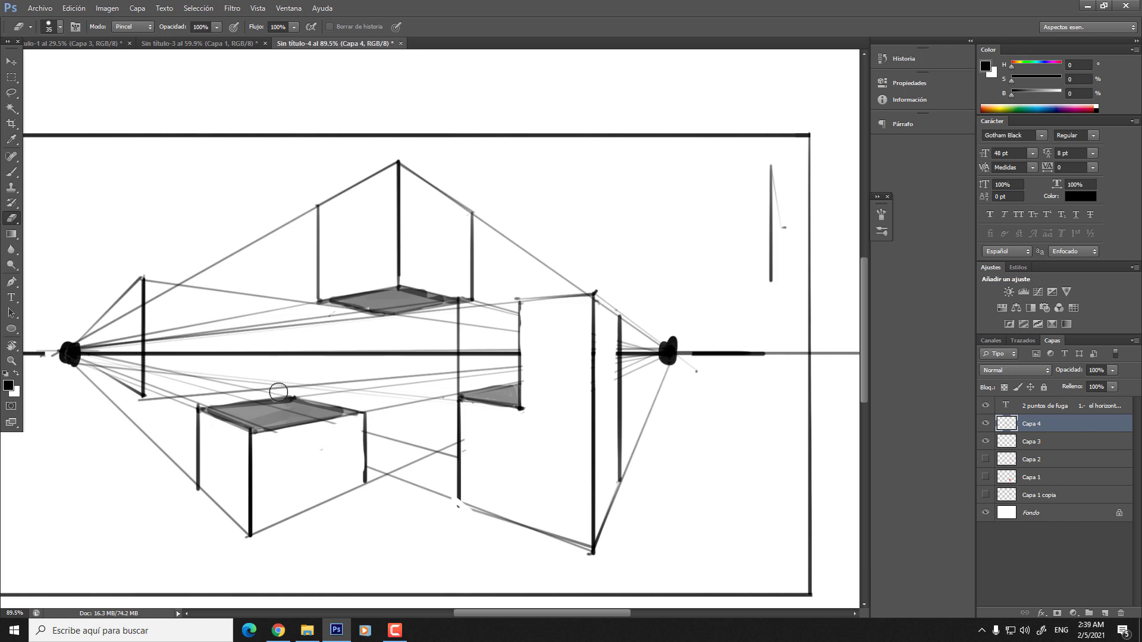
{"action": "scroll", "coordinate": [363, 366], "scroll_direction": "down", "scroll_amount": 5}
{"action": "scroll", "coordinate": [387, 367], "scroll_direction": "up", "scroll_amount": 5}
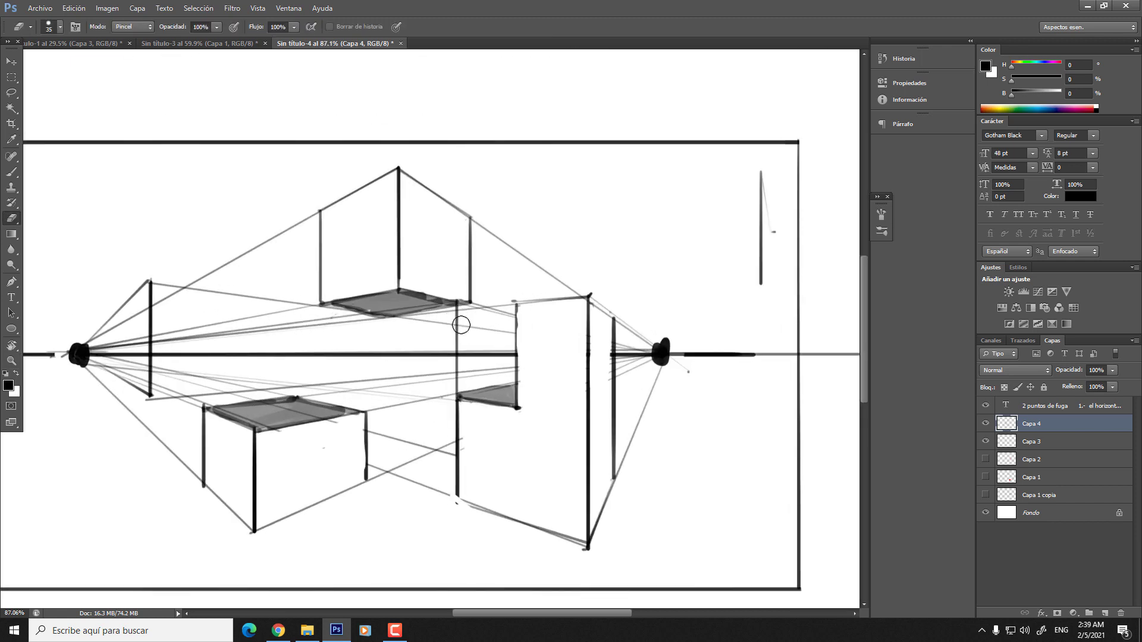
{"action": "key", "text": "bracketleft"}
{"action": "mouse_move", "coordinate": [469, 322]}
{"action": "left_mouse_down"}
{"action": "mouse_move", "coordinate": [455, 311]}
{"action": "mouse_move", "coordinate": [482, 316]}
{"action": "mouse_move", "coordinate": [477, 305]}
{"action": "mouse_move", "coordinate": [500, 321]}
{"action": "mouse_move", "coordinate": [503, 299]}
{"action": "left_mouse_up"}
{"action": "mouse_move", "coordinate": [494, 231]}
{"action": "left_mouse_down"}
{"action": "mouse_move", "coordinate": [476, 224]}
{"action": "mouse_move", "coordinate": [540, 284]}
{"action": "mouse_move", "coordinate": [566, 284]}
{"action": "left_mouse_up"}
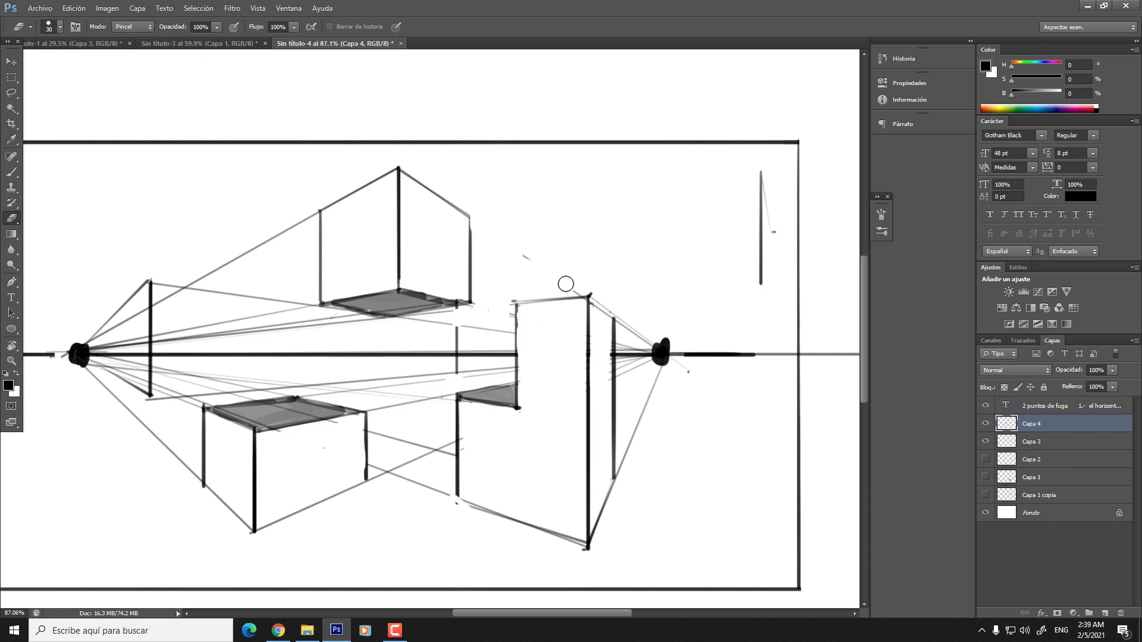
- Erase the guide lines between the tall block and the right vanishing point, and those around the lower box with a larger eraser
{"action": "left_click_drag", "start_coordinate": [634, 348], "coordinate": [634, 363]}
{"action": "mouse_move", "coordinate": [635, 405]}
{"action": "left_mouse_down"}
{"action": "mouse_move", "coordinate": [634, 437]}
{"action": "mouse_move", "coordinate": [628, 402]}
{"action": "mouse_move", "coordinate": [643, 382]}
{"action": "mouse_move", "coordinate": [634, 449]}
{"action": "left_mouse_up"}
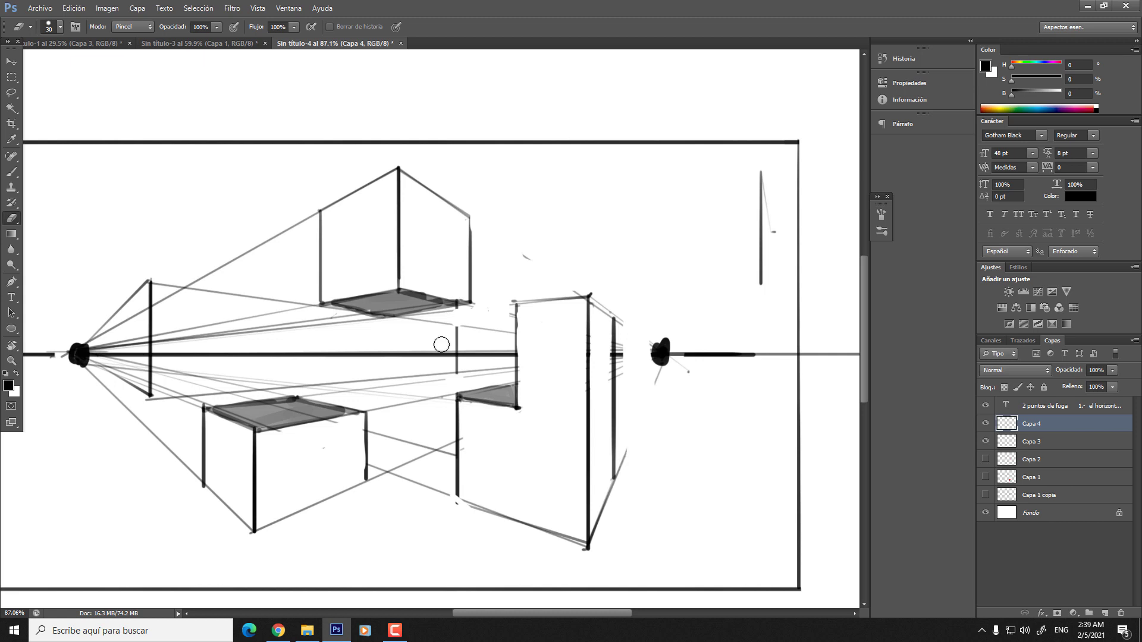
{"action": "mouse_move", "coordinate": [467, 365]}
{"action": "left_mouse_down"}
{"action": "mouse_move", "coordinate": [439, 376]}
{"action": "mouse_move", "coordinate": [494, 374]}
{"action": "mouse_move", "coordinate": [376, 382]}
{"action": "mouse_move", "coordinate": [427, 447]}
{"action": "mouse_move", "coordinate": [402, 465]}
{"action": "mouse_move", "coordinate": [392, 412]}
{"action": "mouse_move", "coordinate": [391, 509]}
{"action": "mouse_move", "coordinate": [410, 492]}
{"action": "mouse_move", "coordinate": [434, 499]}
{"action": "mouse_move", "coordinate": [428, 423]}
{"action": "left_mouse_up"}
{"action": "key", "text": "bracketright"}
{"action": "key", "text": "bracketright"}
{"action": "key", "text": "bracketright"}
{"action": "key", "text": "bracketright"}
{"action": "key", "text": "bracketright"}
{"action": "mouse_move", "coordinate": [179, 455]}
{"action": "left_mouse_down"}
{"action": "mouse_move", "coordinate": [180, 430]}
{"action": "mouse_move", "coordinate": [116, 396]}
{"action": "left_mouse_up"}
- Draw two vertical edges for the left block's stepped end and connect them with straight lines to the opposite vanishing points
{"action": "key", "text": "b"}
{"action": "left_click_drag", "start_coordinate": [233, 393], "coordinate": [234, 333]}
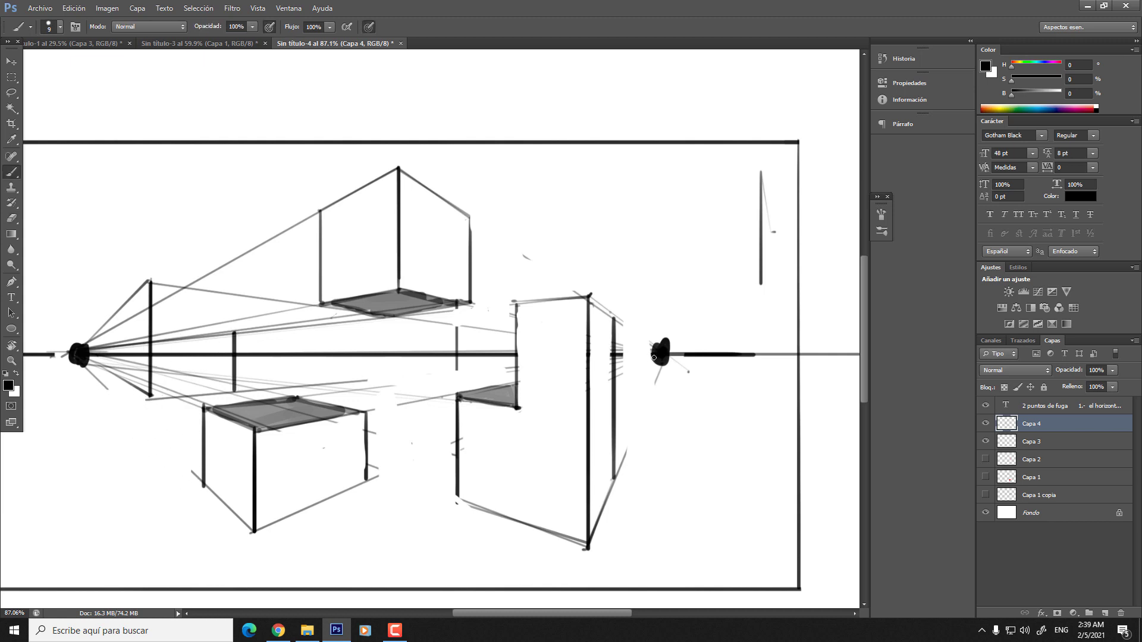
{"action": "left_click", "coordinate": [655, 358], "text": "shift"}
{"action": "left_click_drag", "start_coordinate": [297, 306], "coordinate": [295, 333]}
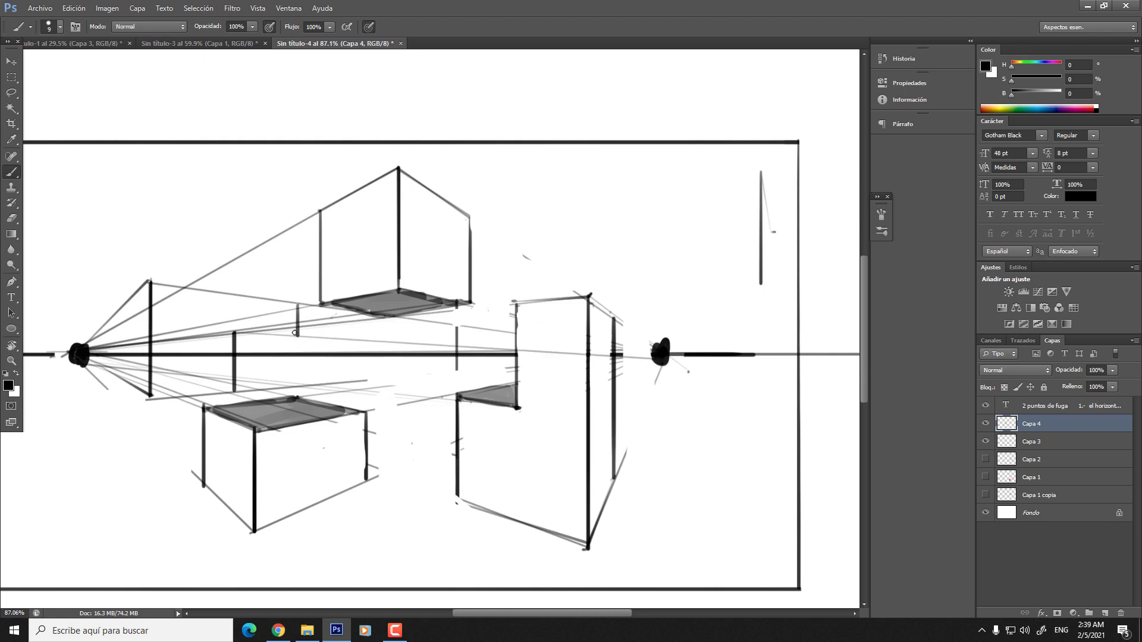
{"action": "left_click", "coordinate": [110, 350], "text": "shift"}
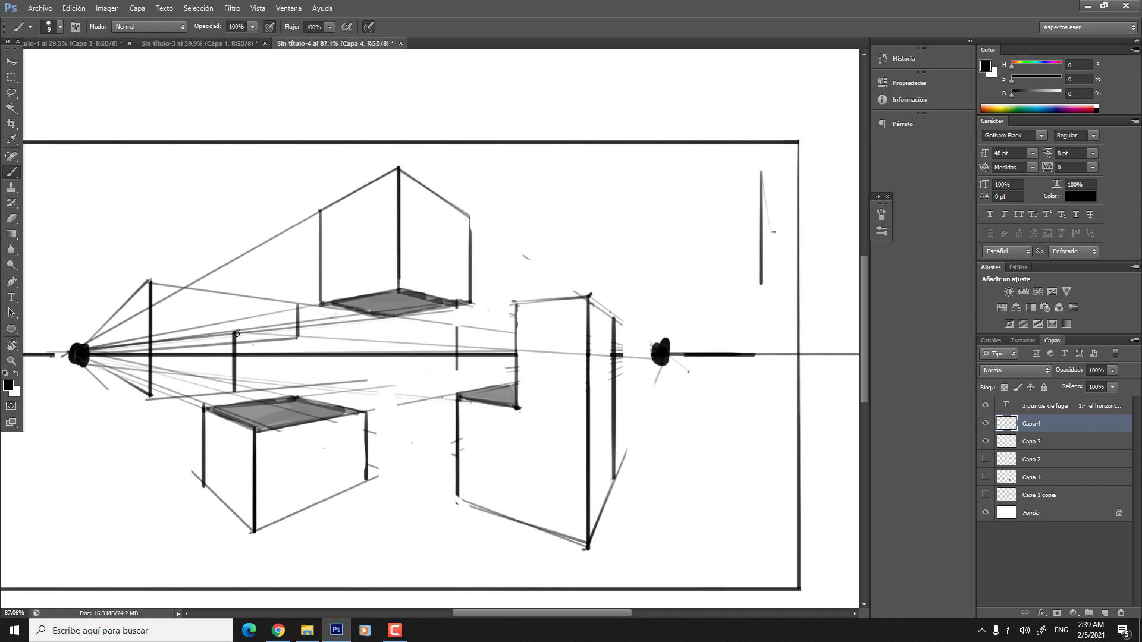
- Shade the left block's small underside in grey and add a vertical side edge near the left vanishing point
{"action": "key", "text": "bracketleft"}
{"action": "mouse_move", "coordinate": [239, 332]}
{"action": "left_mouse_down"}
{"action": "mouse_move", "coordinate": [290, 336]}
{"action": "mouse_move", "coordinate": [253, 338]}
{"action": "left_mouse_up"}
{"action": "left_click", "coordinate": [299, 303], "text": "shift"}
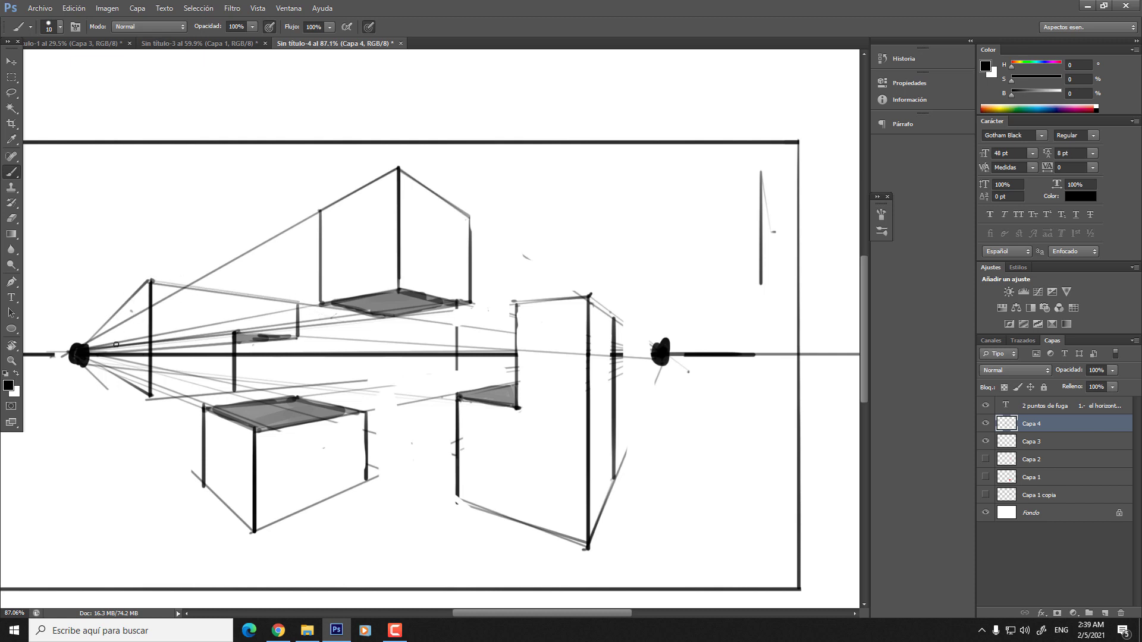
{"action": "mouse_move", "coordinate": [120, 307]}
{"action": "left_mouse_down"}
{"action": "mouse_move", "coordinate": [123, 378]}
{"action": "mouse_move", "coordinate": [132, 316]}
{"action": "mouse_move", "coordinate": [130, 364]}
{"action": "mouse_move", "coordinate": [141, 324]}
{"action": "mouse_move", "coordinate": [142, 373]}
{"action": "left_mouse_up"}
- Erase the guide lines inside the left block's narrow side and front face, using a smaller eraser
{"action": "key", "text": "e"}
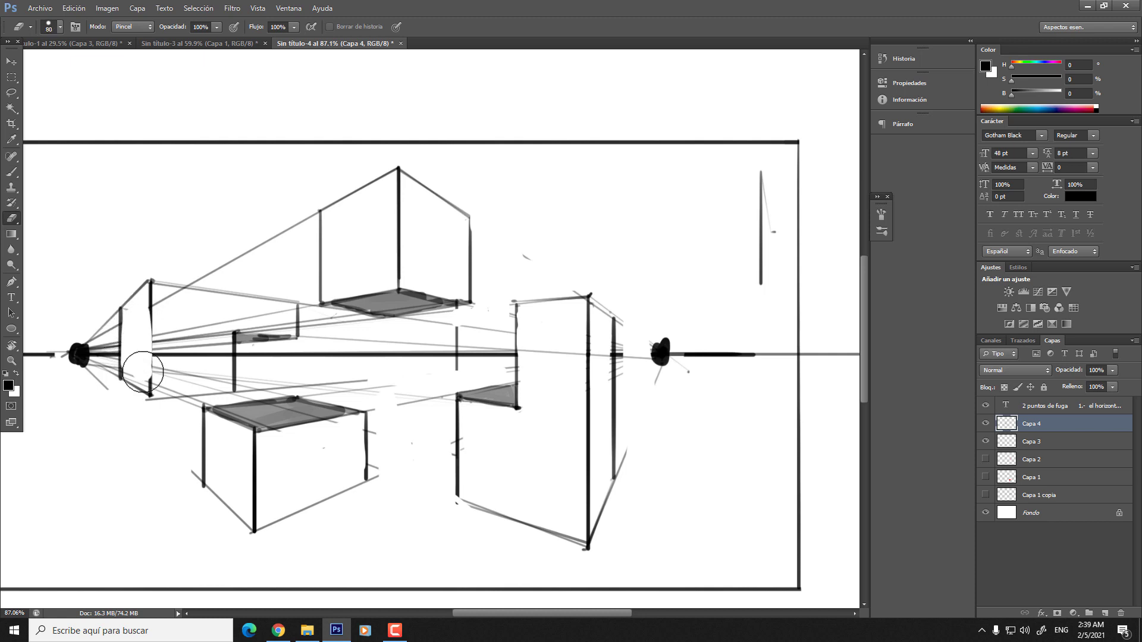
{"action": "key", "text": "ctrl+z"}
{"action": "key", "text": "bracketleft"}
{"action": "key", "text": "bracketleft"}
{"action": "key", "text": "bracketleft"}
{"action": "mouse_move", "coordinate": [138, 322]}
{"action": "left_mouse_down"}
{"action": "mouse_move", "coordinate": [138, 370]}
{"action": "mouse_move", "coordinate": [139, 321]}
{"action": "mouse_move", "coordinate": [130, 366]}
{"action": "mouse_move", "coordinate": [165, 320]}
{"action": "mouse_move", "coordinate": [161, 360]}
{"action": "mouse_move", "coordinate": [163, 298]}
{"action": "mouse_move", "coordinate": [189, 297]}
{"action": "mouse_move", "coordinate": [218, 324]}
{"action": "mouse_move", "coordinate": [203, 376]}
{"action": "mouse_move", "coordinate": [171, 391]}
{"action": "mouse_move", "coordinate": [217, 381]}
{"action": "mouse_move", "coordinate": [196, 327]}
{"action": "mouse_move", "coordinate": [170, 328]}
{"action": "mouse_move", "coordinate": [175, 357]}
{"action": "mouse_move", "coordinate": [222, 315]}
{"action": "mouse_move", "coordinate": [228, 360]}
{"action": "mouse_move", "coordinate": [227, 320]}
{"action": "mouse_move", "coordinate": [283, 323]}
{"action": "left_mouse_up"}
{"action": "key", "text": "bracketleft"}
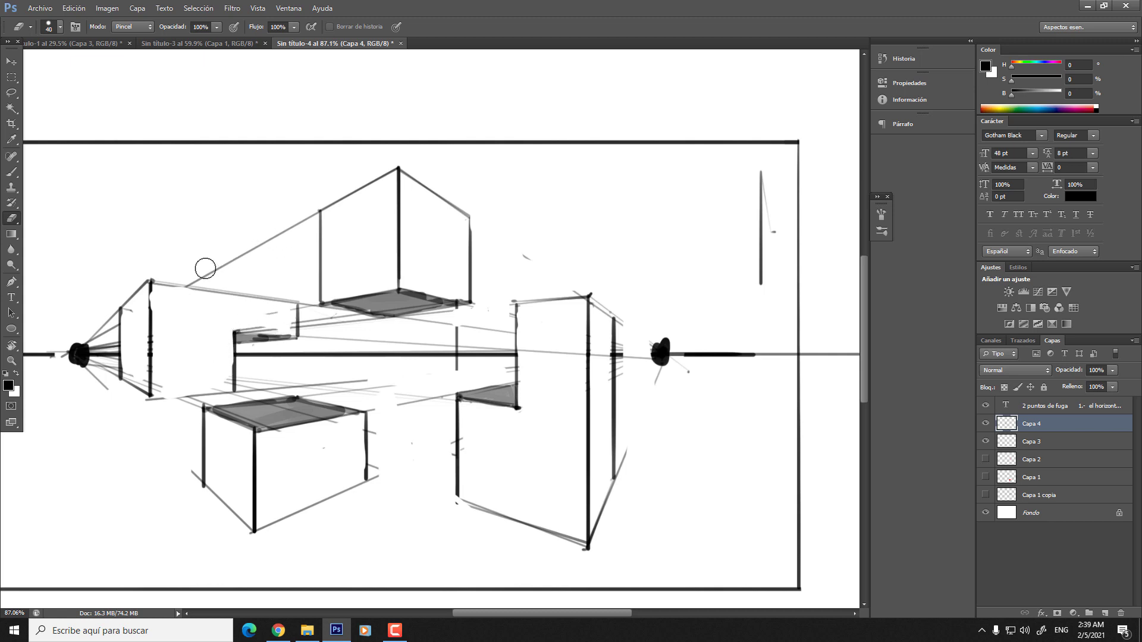
- Erase the leftover guide lines between the upper box and the left block and beside the left vanishing point
{"action": "mouse_move", "coordinate": [204, 262]}
{"action": "left_mouse_down"}
{"action": "mouse_move", "coordinate": [306, 209]}
{"action": "mouse_move", "coordinate": [255, 253]}
{"action": "mouse_move", "coordinate": [265, 241]}
{"action": "left_mouse_up"}
{"action": "mouse_move", "coordinate": [110, 329]}
{"action": "left_mouse_down"}
{"action": "mouse_move", "coordinate": [95, 338]}
{"action": "mouse_move", "coordinate": [98, 321]}
{"action": "left_mouse_up"}
{"action": "mouse_move", "coordinate": [198, 278]}
{"action": "left_mouse_down"}
{"action": "mouse_move", "coordinate": [243, 256]}
{"action": "mouse_move", "coordinate": [280, 255]}
{"action": "left_mouse_up"}
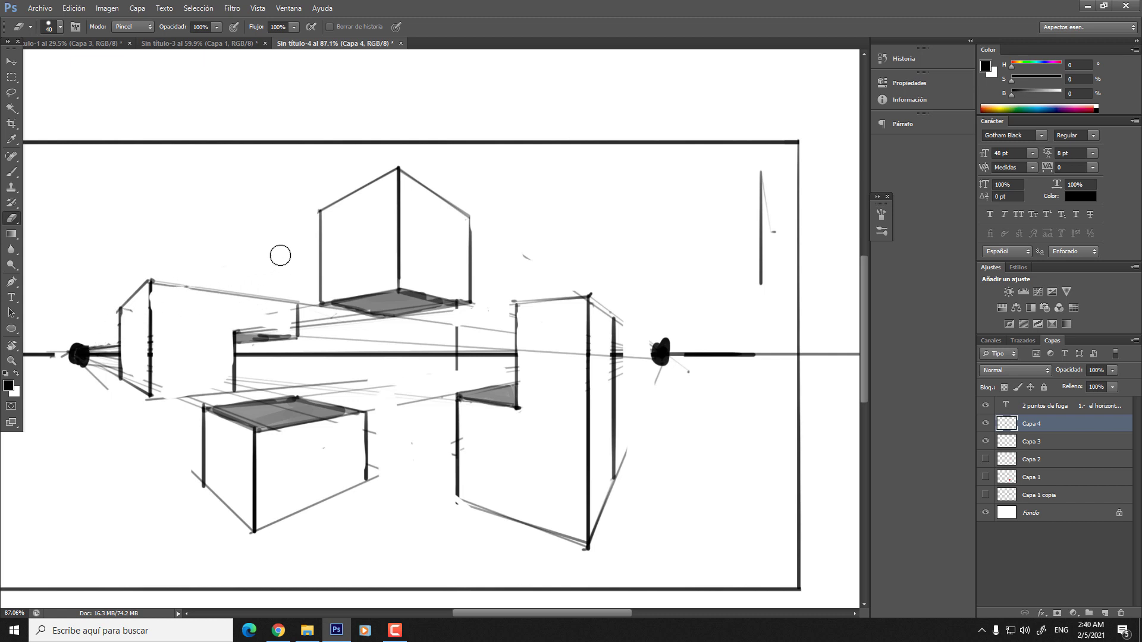
- Try circling the left vanishing point and the adjacent block side with a freehand brush stroke
{"action": "mouse_move", "coordinate": [448, 321]}
{"action": "left_mouse_down"}
{"action": "mouse_move", "coordinate": [488, 334]}
{"action": "mouse_move", "coordinate": [470, 344]}
{"action": "mouse_move", "coordinate": [306, 322]}
{"action": "mouse_move", "coordinate": [302, 306]}
{"action": "mouse_move", "coordinate": [314, 325]}
{"action": "mouse_move", "coordinate": [355, 330]}
{"action": "mouse_move", "coordinate": [331, 328]}
{"action": "mouse_move", "coordinate": [505, 330]}
{"action": "mouse_move", "coordinate": [420, 341]}
{"action": "mouse_move", "coordinate": [471, 376]}
{"action": "mouse_move", "coordinate": [427, 370]}
{"action": "mouse_move", "coordinate": [373, 397]}
{"action": "mouse_move", "coordinate": [403, 396]}
{"action": "mouse_move", "coordinate": [302, 386]}
{"action": "mouse_move", "coordinate": [325, 390]}
{"action": "mouse_move", "coordinate": [357, 252]}
{"action": "left_mouse_up"}
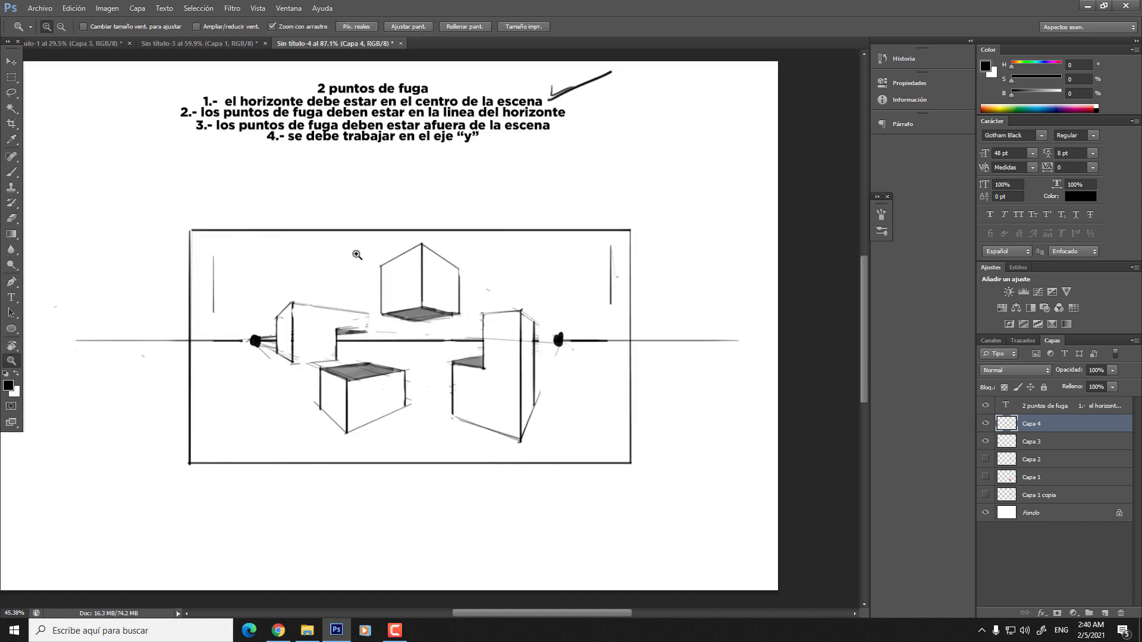
{"action": "left_click_drag", "start_coordinate": [514, 282], "coordinate": [449, 284]}
{"action": "left_click_drag", "start_coordinate": [508, 338], "coordinate": [528, 316]}
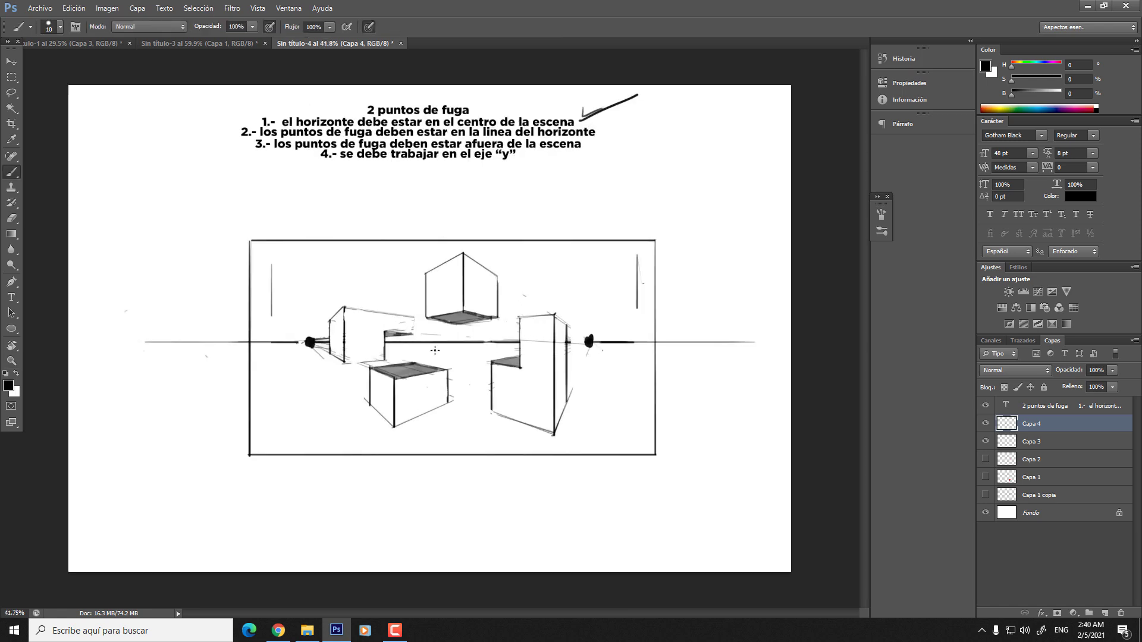
{"action": "left_click_drag", "start_coordinate": [438, 334], "coordinate": [476, 334]}
{"action": "key", "text": "b"}
{"action": "left_click_drag", "start_coordinate": [170, 281], "coordinate": [269, 281]}
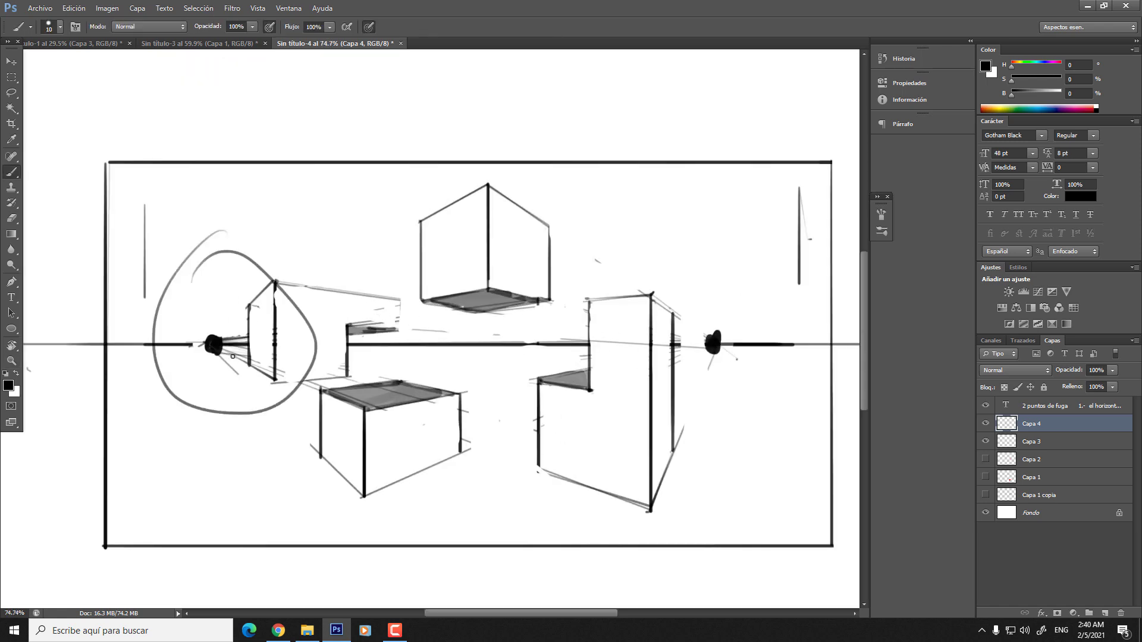
{"action": "key", "text": "ctrl+z"}
- Try marking the central area with the boxes using a freehand black stroke
{"action": "key", "text": "z"}
{"action": "mouse_move", "coordinate": [417, 355]}
{"action": "left_mouse_down"}
{"action": "mouse_move", "coordinate": [464, 356]}
{"action": "mouse_move", "coordinate": [437, 351]}
{"action": "left_mouse_up"}
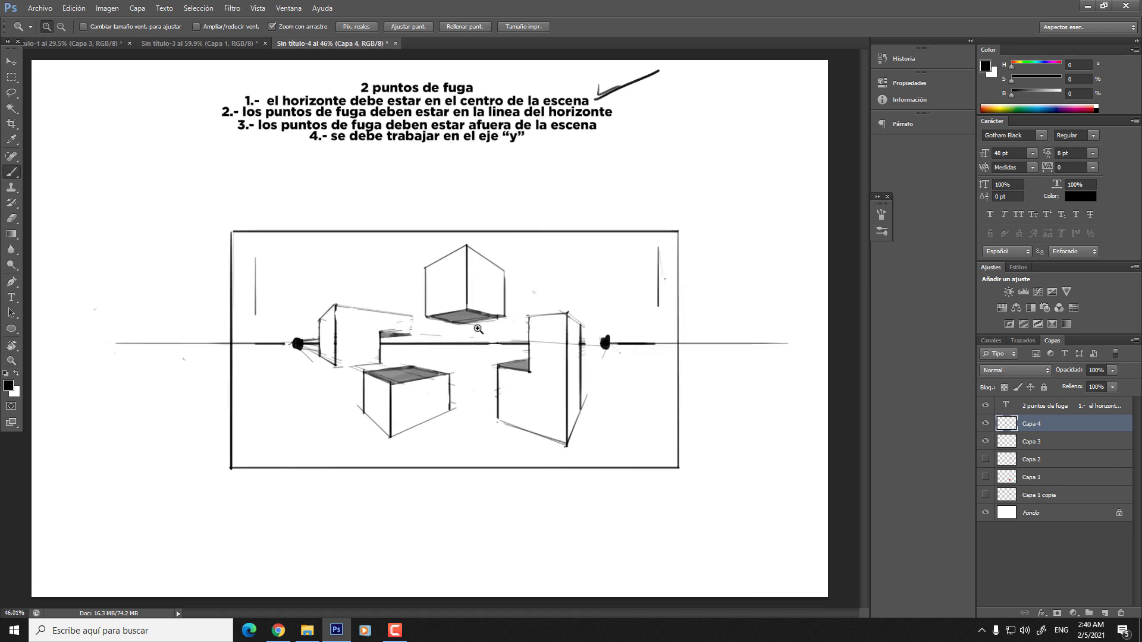
{"action": "mouse_move", "coordinate": [369, 329]}
{"action": "left_mouse_down"}
{"action": "mouse_move", "coordinate": [408, 329]}
{"action": "mouse_move", "coordinate": [381, 322]}
{"action": "left_mouse_up"}
{"action": "key", "text": "b"}
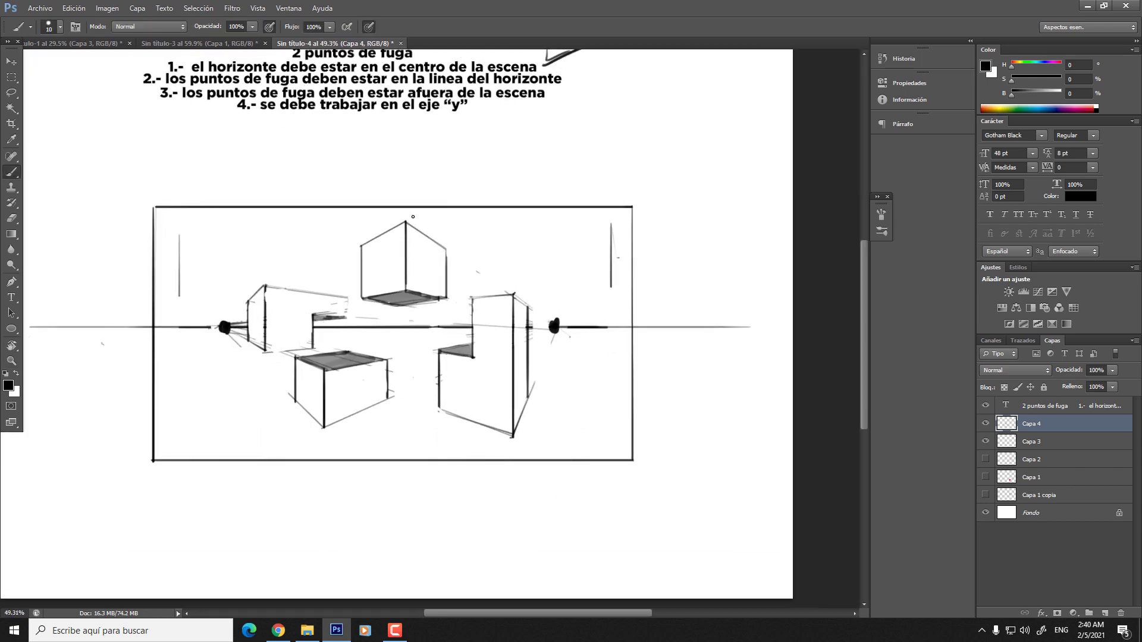
{"action": "left_click_drag", "start_coordinate": [389, 199], "coordinate": [300, 439]}
{"action": "key", "text": "ctrl+z"}
- Set the brush colour to bright green (H 129, S 100, B 100) and enlarge the brush enough to cover the central boxes
{"action": "left_click", "coordinate": [1062, 81]}
{"action": "left_click", "coordinate": [1062, 94]}
{"action": "key", "text": "bracketright"}
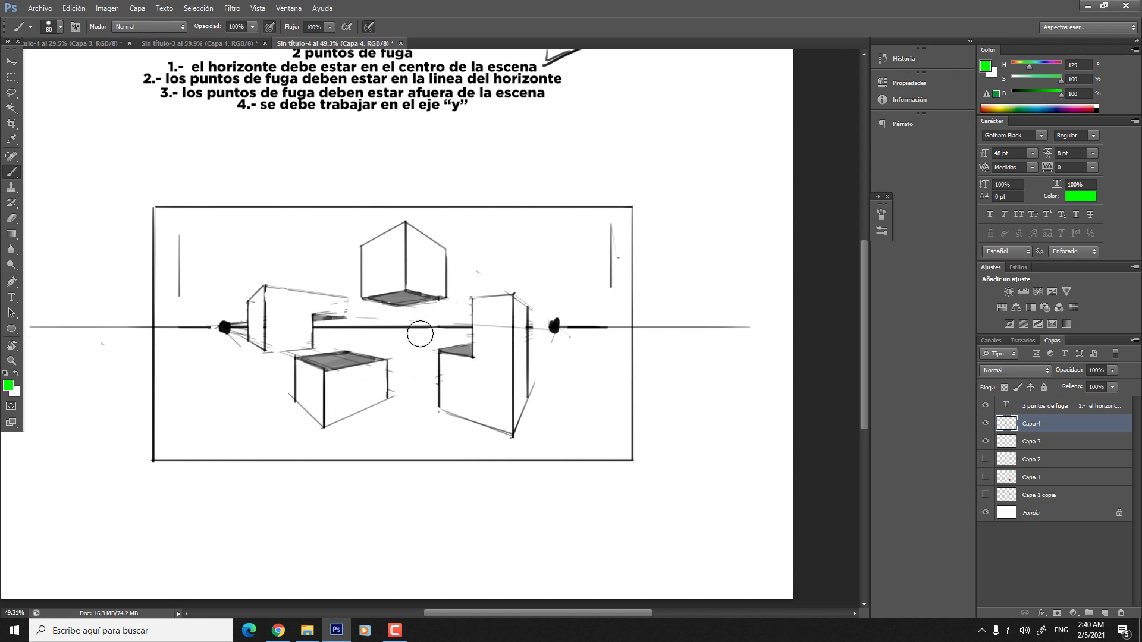
{"action": "key", "text": "bracketright"}
{"action": "key", "text": "bracketright"}
{"action": "key", "text": "bracketright"}
{"action": "key", "text": "bracketright"}
{"action": "key", "text": "bracketright"}
{"action": "key", "text": "bracketright"}
{"action": "key", "text": "bracketright"}
{"action": "key", "text": "bracketright"}
{"action": "key", "text": "bracketright"}
- Stamp one large green circle over the boxes in the centre of the scene
{"action": "left_click", "coordinate": [394, 332]}
{"action": "key", "text": "bracketright"}
{"action": "key", "text": "bracketright"}
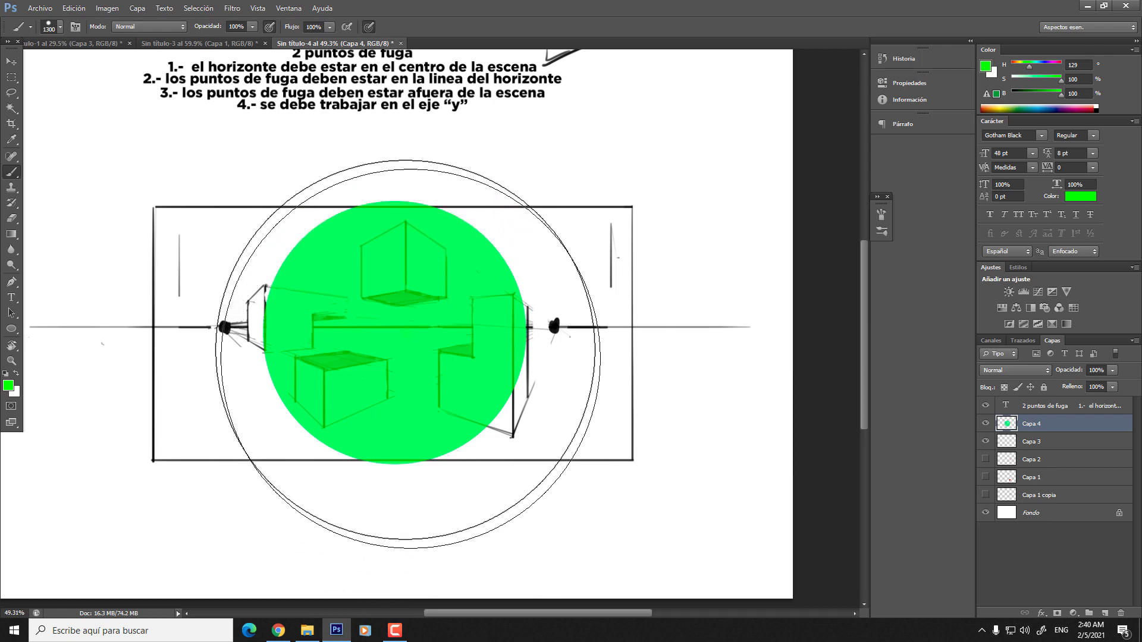
{"action": "key", "text": "ctrl+z"}
{"action": "left_click", "coordinate": [398, 301]}
{"action": "key", "text": "ctrl+z"}
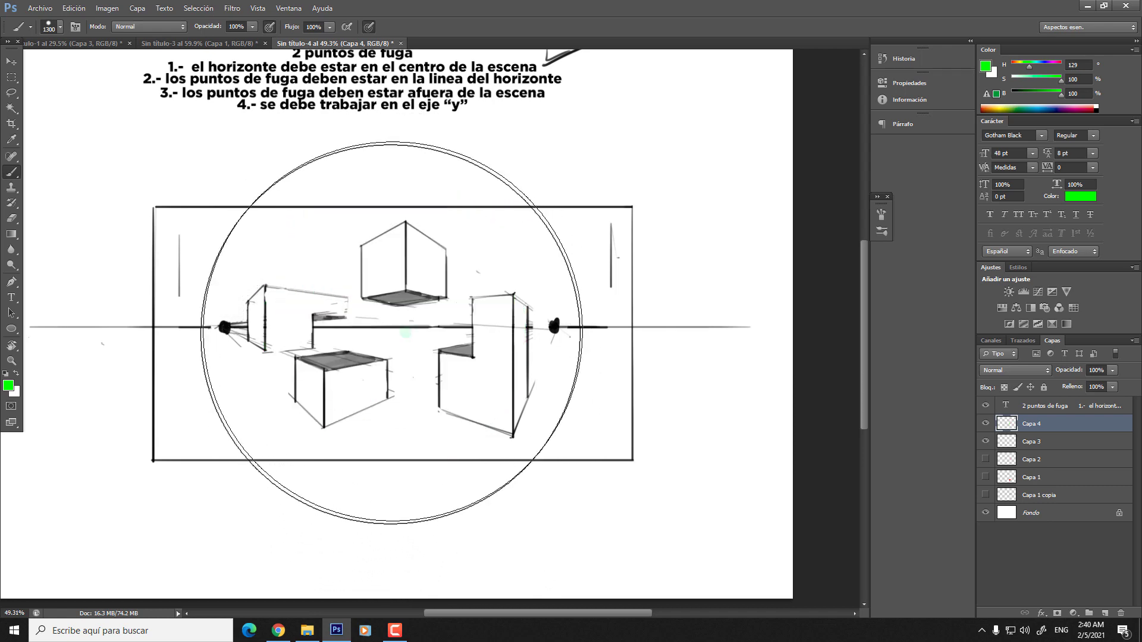
{"action": "left_click", "coordinate": [393, 333]}
- Try marking the area around the left vanishing point with a smaller green brush, about 300 px
{"action": "key", "text": "z"}
{"action": "left_click_drag", "start_coordinate": [405, 336], "coordinate": [437, 351]}
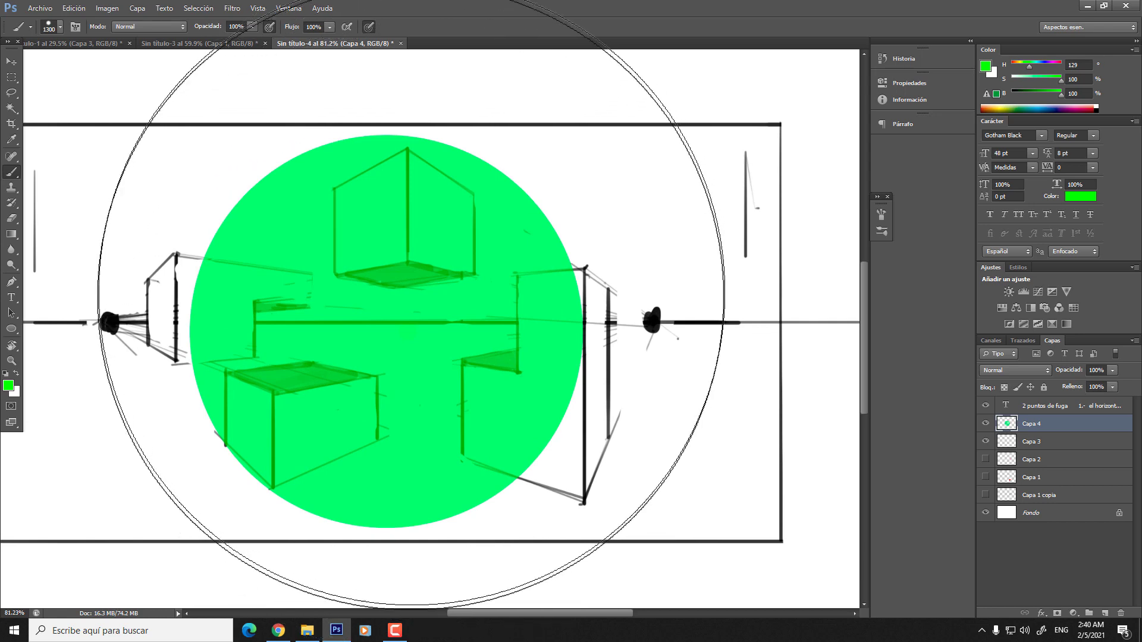
{"action": "key", "text": "bracketleft"}
{"action": "key", "text": "bracketleft"}
{"action": "key", "text": "bracketleft"}
{"action": "key", "text": "bracketleft"}
{"action": "key", "text": "bracketleft"}
{"action": "key", "text": "bracketleft"}
{"action": "key", "text": "bracketleft"}
{"action": "key", "text": "bracketleft"}
{"action": "key", "text": "bracketleft"}
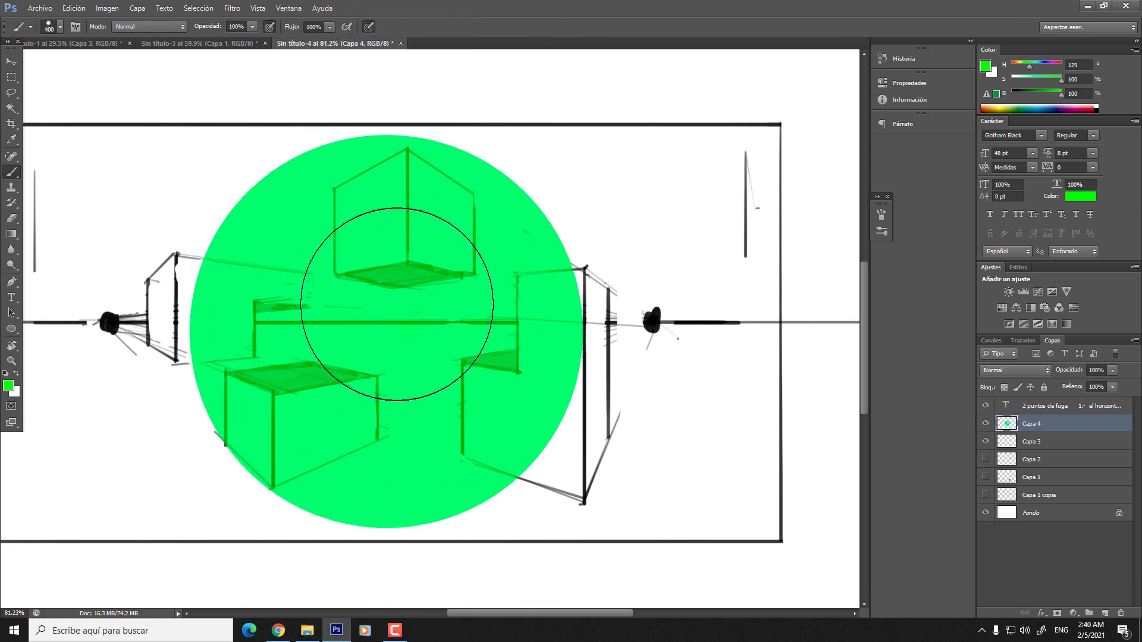
{"action": "key", "text": "bracketleft"}
{"action": "key", "text": "z"}
{"action": "left_click_drag", "start_coordinate": [392, 317], "coordinate": [377, 318]}
{"action": "key", "text": "b"}
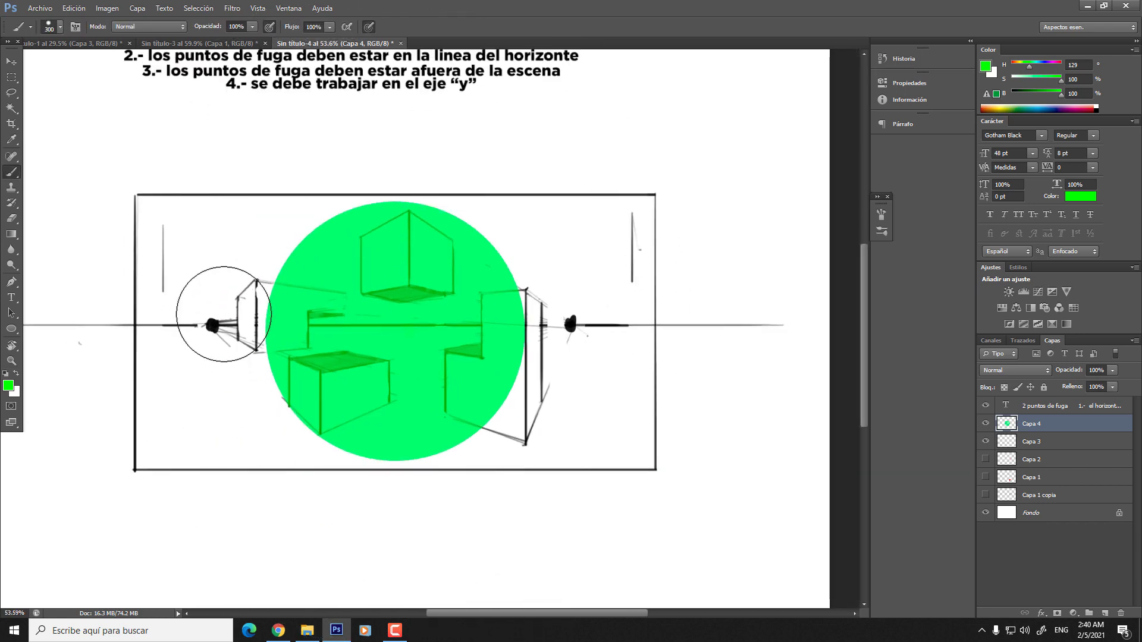
{"action": "left_click_drag", "start_coordinate": [224, 314], "coordinate": [205, 268]}
{"action": "key", "text": "ctrl+z"}
{"action": "key", "text": "bracketleft"}
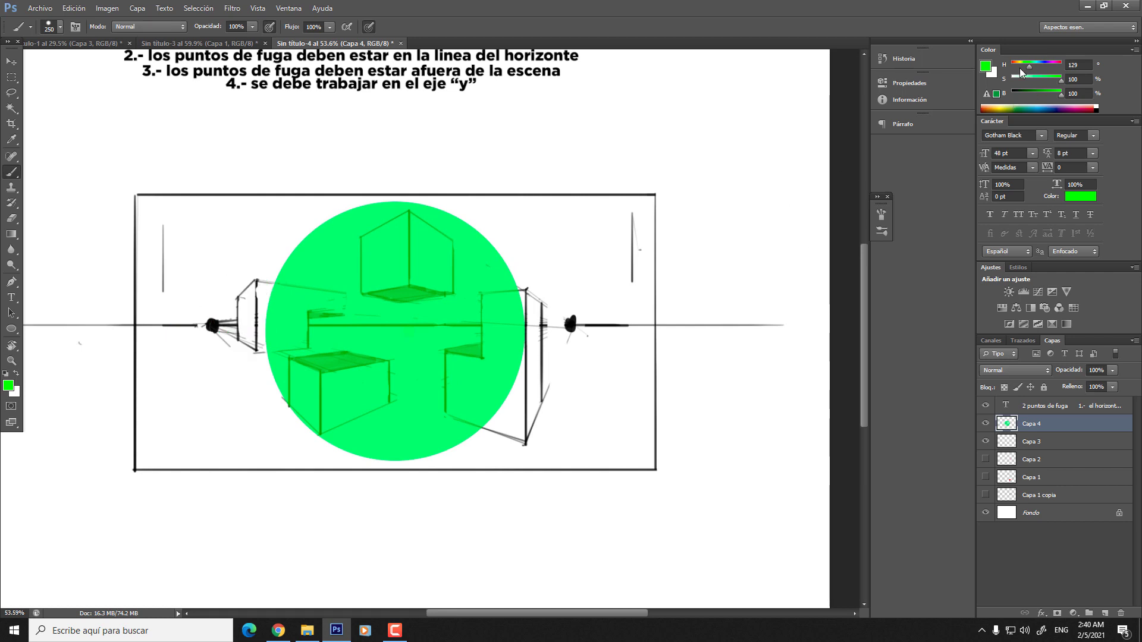
- Set the brush colour to red (H 0, S 100, B 100) and enlarge the brush to 600 px
{"action": "left_click_drag", "start_coordinate": [1021, 69], "coordinate": [1012, 67]}
{"action": "key", "text": "bracketright"}
{"action": "key", "text": "bracketright"}
{"action": "key", "text": "bracketright"}
{"action": "key", "text": "bracketright"}
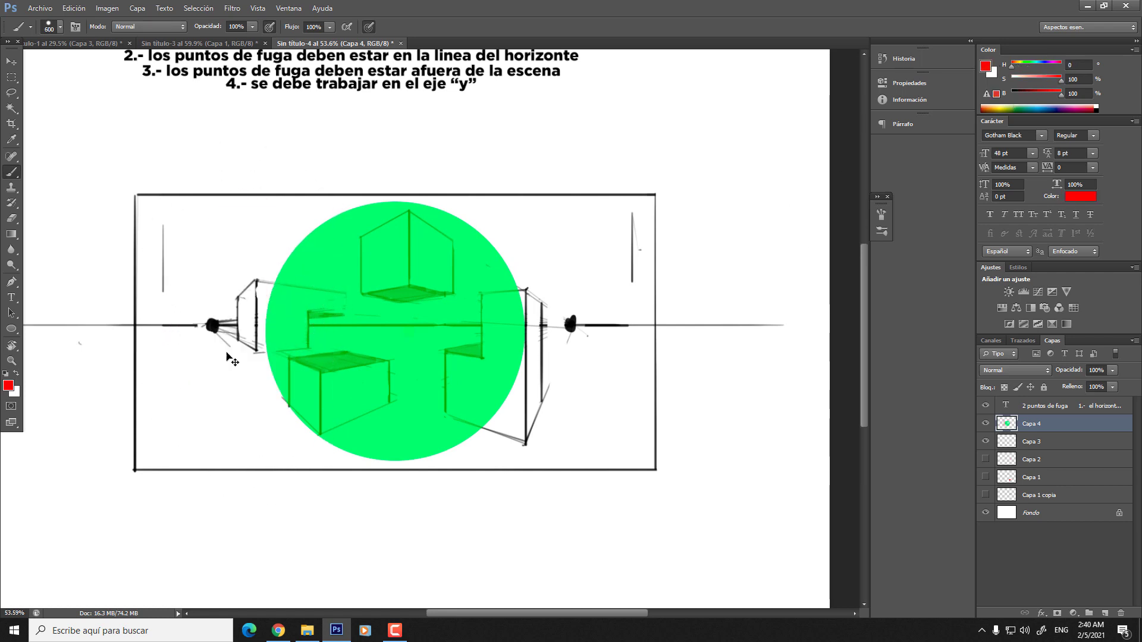
- Paint tall translucent red zones over the left and right vanishing points, on either side of the green circle
{"action": "mouse_move", "coordinate": [226, 356]}
{"action": "left_mouse_down"}
{"action": "mouse_move", "coordinate": [222, 439]}
{"action": "mouse_move", "coordinate": [243, 209]}
{"action": "mouse_move", "coordinate": [280, 148]}
{"action": "left_mouse_up"}
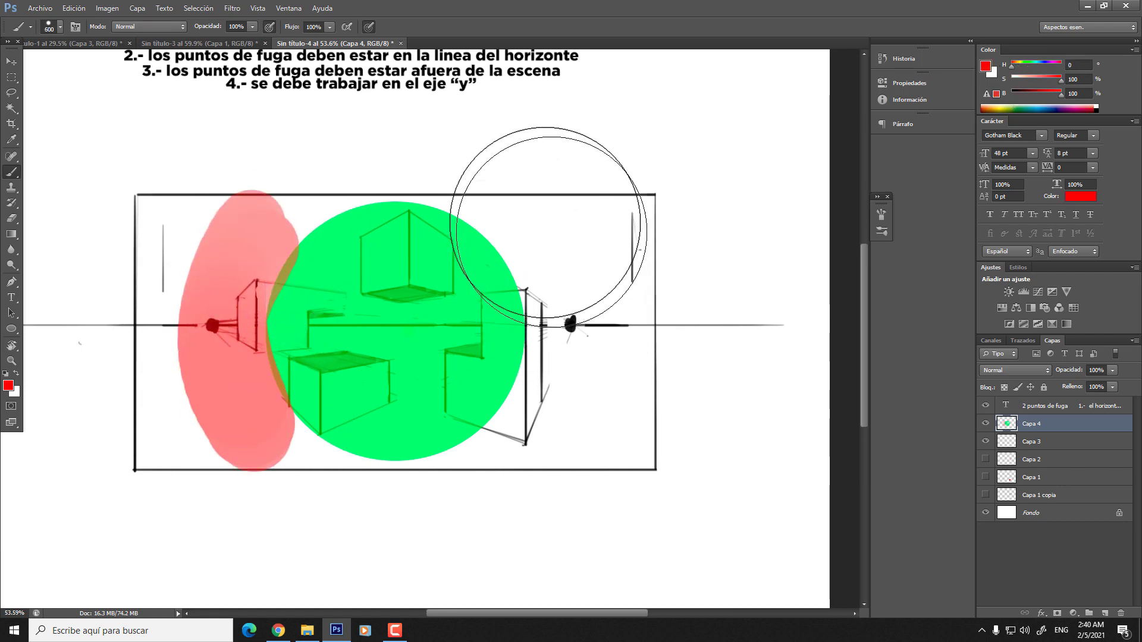
{"action": "mouse_move", "coordinate": [550, 233]}
{"action": "left_mouse_down"}
{"action": "mouse_move", "coordinate": [542, 424]}
{"action": "mouse_move", "coordinate": [571, 340]}
{"action": "mouse_move", "coordinate": [544, 440]}
{"action": "mouse_move", "coordinate": [570, 298]}
{"action": "mouse_move", "coordinate": [563, 262]}
{"action": "mouse_move", "coordinate": [540, 405]}
{"action": "left_mouse_up"}
{"action": "key", "text": "ctrl+z"}
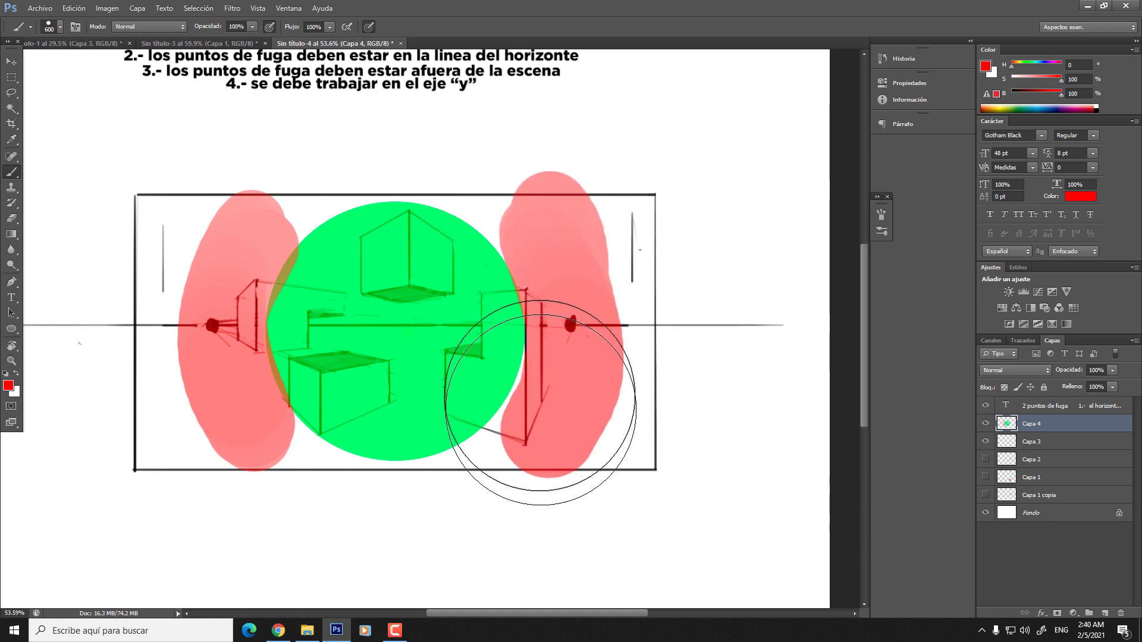
- Reduce the brush to 35 px and dab a solid red dot on each of the two vanishing points
{"action": "scroll", "coordinate": [321, 336], "scroll_direction": "up", "scroll_amount": 3}
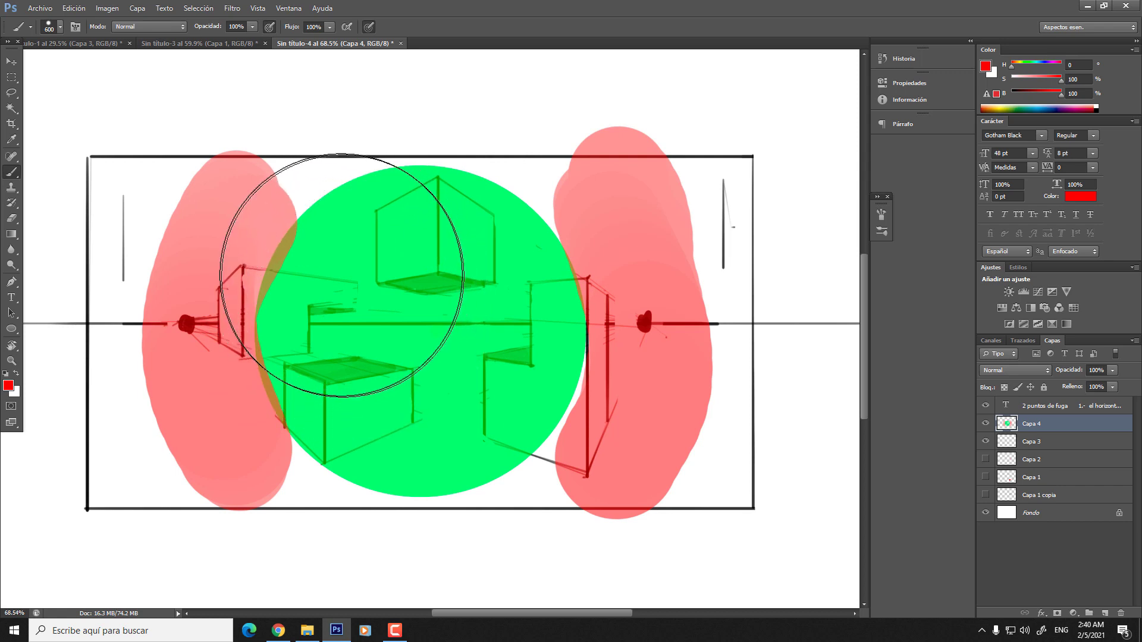
{"action": "key", "text": "bracketleft"}
{"action": "key", "text": "bracketleft"}
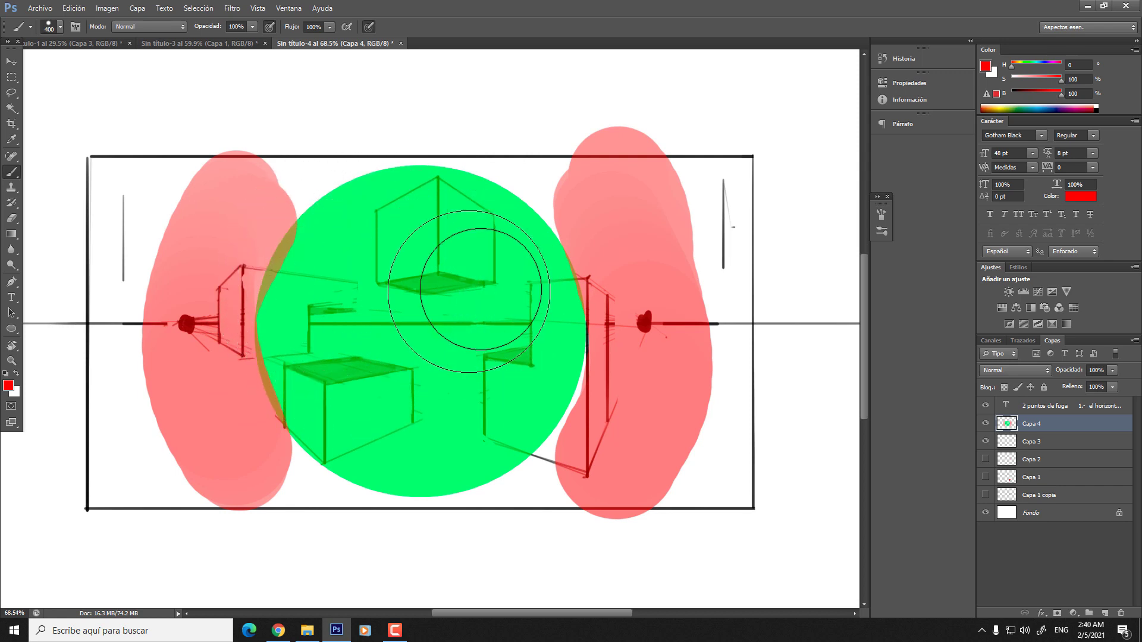
{"action": "key", "text": "bracketleft"}
{"action": "key", "text": "bracketleft"}
{"action": "key", "text": "bracketleft"}
{"action": "key", "text": "bracketleft"}
{"action": "key", "text": "bracketleft"}
{"action": "key", "text": "bracketleft"}
{"action": "key", "text": "bracketleft"}
{"action": "key", "text": "bracketleft"}
{"action": "key", "text": "bracketleft"}
{"action": "key", "text": "bracketleft"}
{"action": "key", "text": "bracketleft"}
{"action": "key", "text": "bracketleft"}
{"action": "key", "text": "bracketleft"}
{"action": "key", "text": "bracketleft"}
{"action": "key", "text": "bracketleft"}
{"action": "left_click_drag", "start_coordinate": [644, 323], "coordinate": [651, 317]}
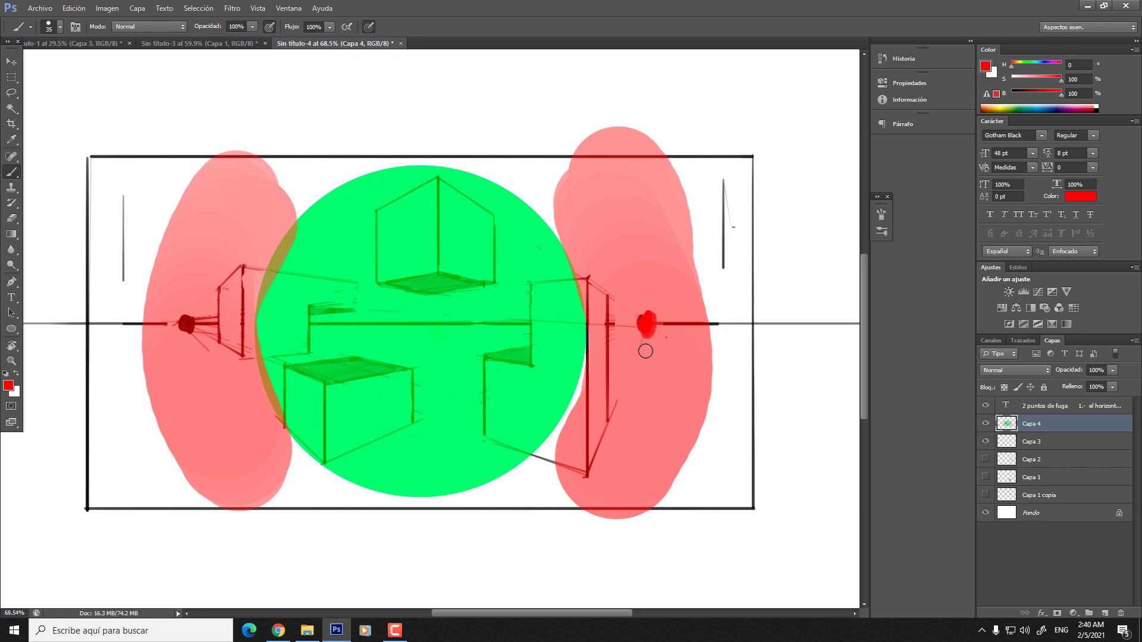
{"action": "scroll", "coordinate": [497, 336], "scroll_direction": "down", "scroll_amount": 3}
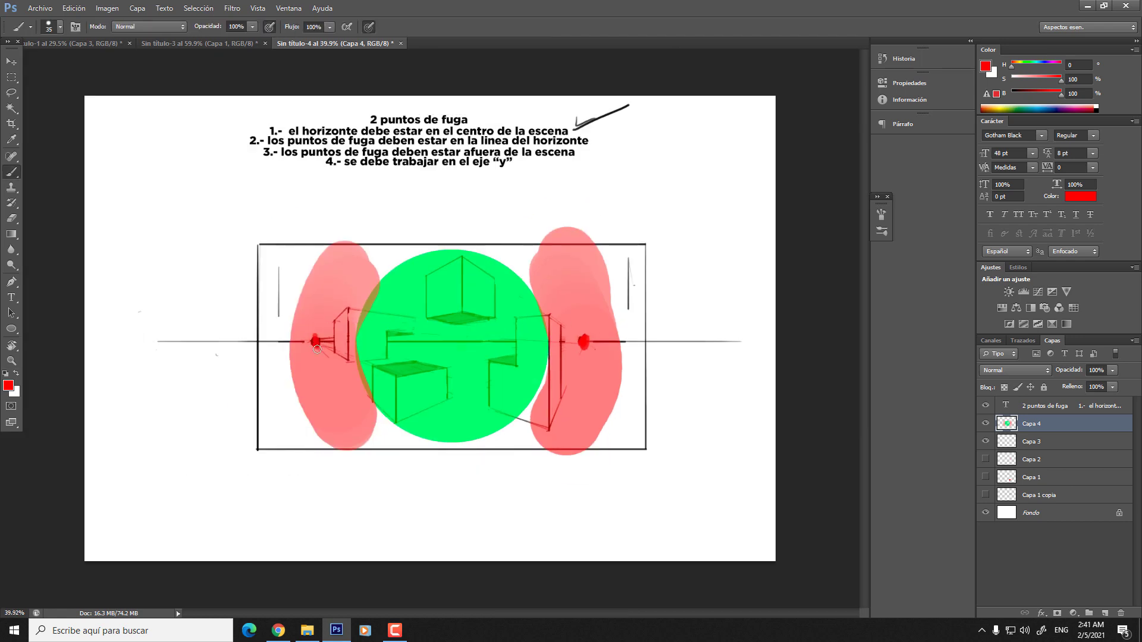
- Outline a freehand red box around each vanishing point and fill both boxes with zigzag hatching
{"action": "mouse_move", "coordinate": [332, 262]}
{"action": "left_mouse_down"}
{"action": "mouse_move", "coordinate": [340, 429]}
{"action": "mouse_move", "coordinate": [333, 383]}
{"action": "mouse_move", "coordinate": [272, 419]}
{"action": "left_mouse_up"}
{"action": "key", "text": "ctrl+z"}
{"action": "mouse_move", "coordinate": [285, 356]}
{"action": "left_mouse_down"}
{"action": "mouse_move", "coordinate": [310, 267]}
{"action": "mouse_move", "coordinate": [355, 269]}
{"action": "left_mouse_up"}
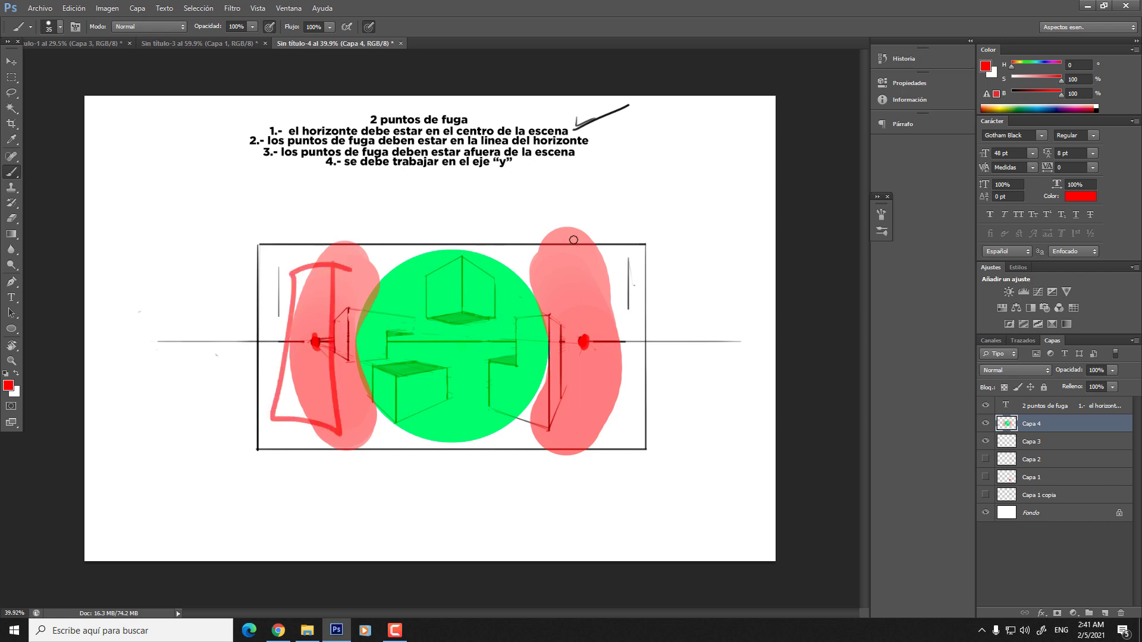
{"action": "mouse_move", "coordinate": [573, 239]}
{"action": "left_mouse_down"}
{"action": "mouse_move", "coordinate": [575, 440]}
{"action": "mouse_move", "coordinate": [622, 423]}
{"action": "mouse_move", "coordinate": [610, 279]}
{"action": "mouse_move", "coordinate": [561, 266]}
{"action": "mouse_move", "coordinate": [608, 266]}
{"action": "mouse_move", "coordinate": [611, 424]}
{"action": "mouse_move", "coordinate": [576, 438]}
{"action": "left_mouse_up"}
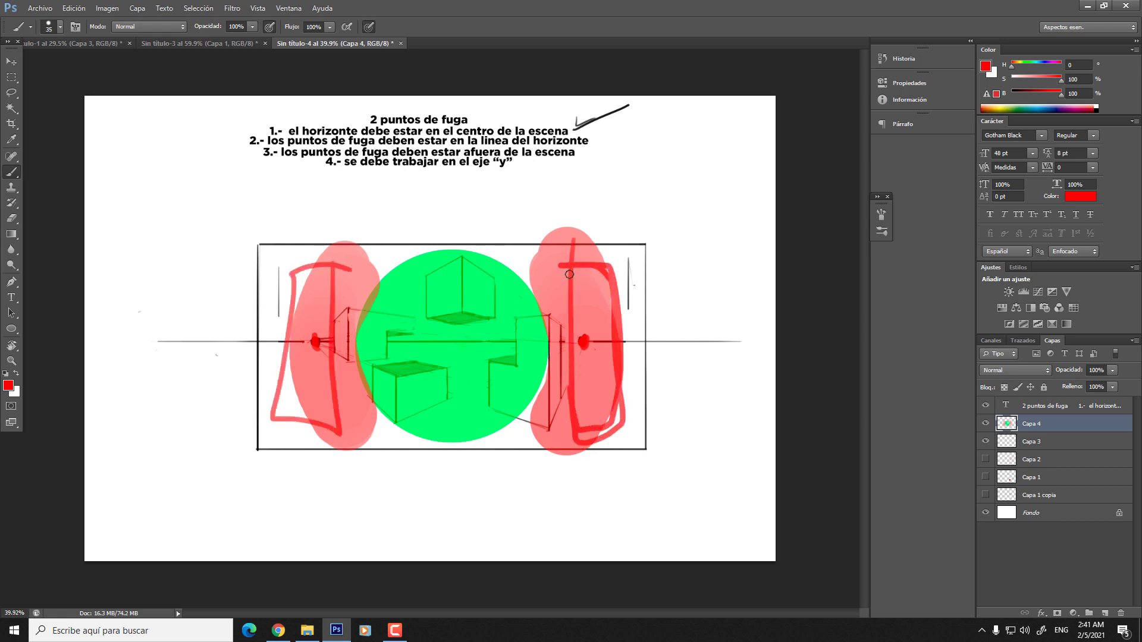
{"action": "mouse_move", "coordinate": [569, 275]}
{"action": "left_mouse_down"}
{"action": "mouse_move", "coordinate": [595, 365]}
{"action": "mouse_move", "coordinate": [589, 416]}
{"action": "mouse_move", "coordinate": [562, 406]}
{"action": "left_mouse_up"}
{"action": "mouse_move", "coordinate": [326, 289]}
{"action": "left_mouse_down"}
{"action": "mouse_move", "coordinate": [306, 337]}
{"action": "mouse_move", "coordinate": [338, 378]}
{"action": "mouse_move", "coordinate": [346, 418]}
{"action": "mouse_move", "coordinate": [332, 296]}
{"action": "mouse_move", "coordinate": [329, 360]}
{"action": "mouse_move", "coordinate": [290, 316]}
{"action": "mouse_move", "coordinate": [285, 357]}
{"action": "mouse_move", "coordinate": [326, 330]}
{"action": "left_mouse_up"}
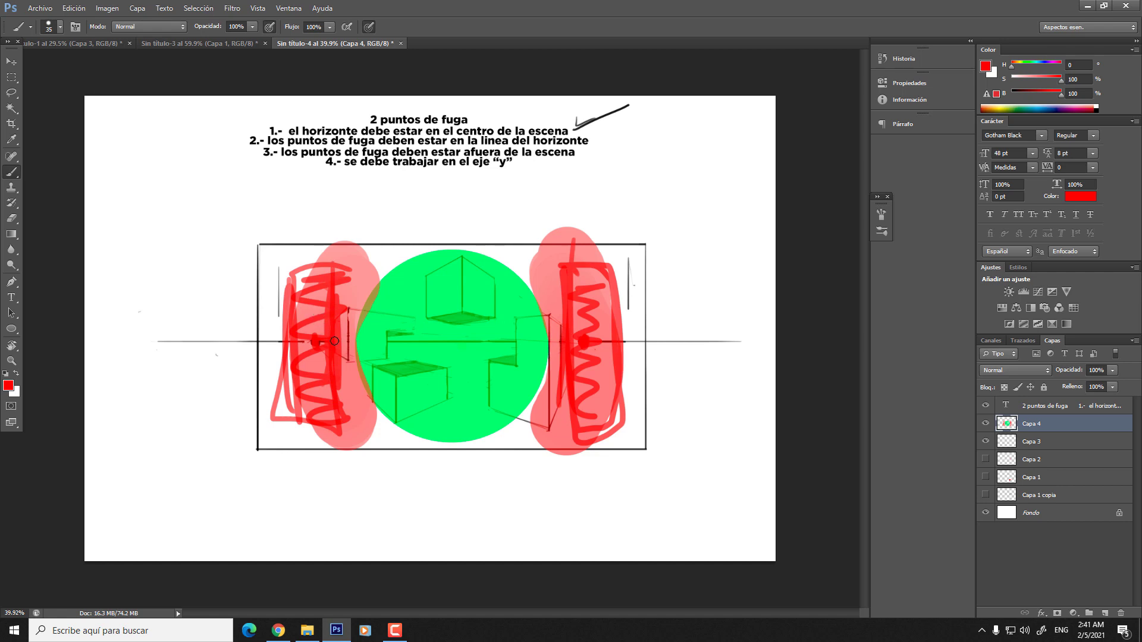
- Add freehand red strokes beside the left vanishing point and paint over that zone with a larger brush
{"action": "scroll", "coordinate": [394, 371], "scroll_direction": "up", "scroll_amount": 2}
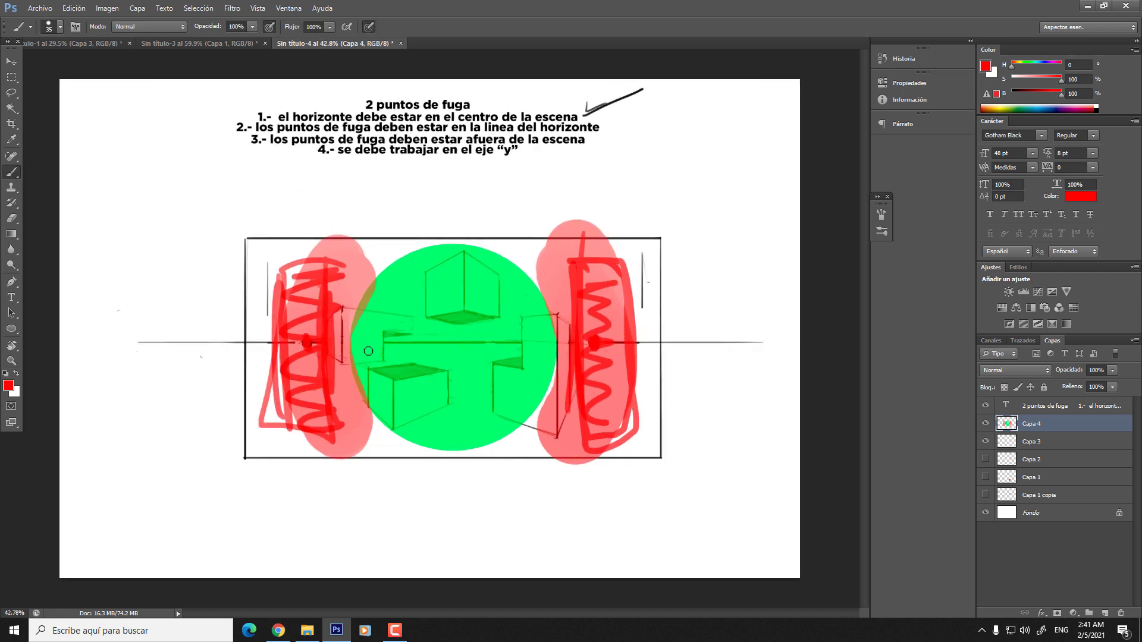
{"action": "left_click_drag", "start_coordinate": [329, 287], "coordinate": [351, 251]}
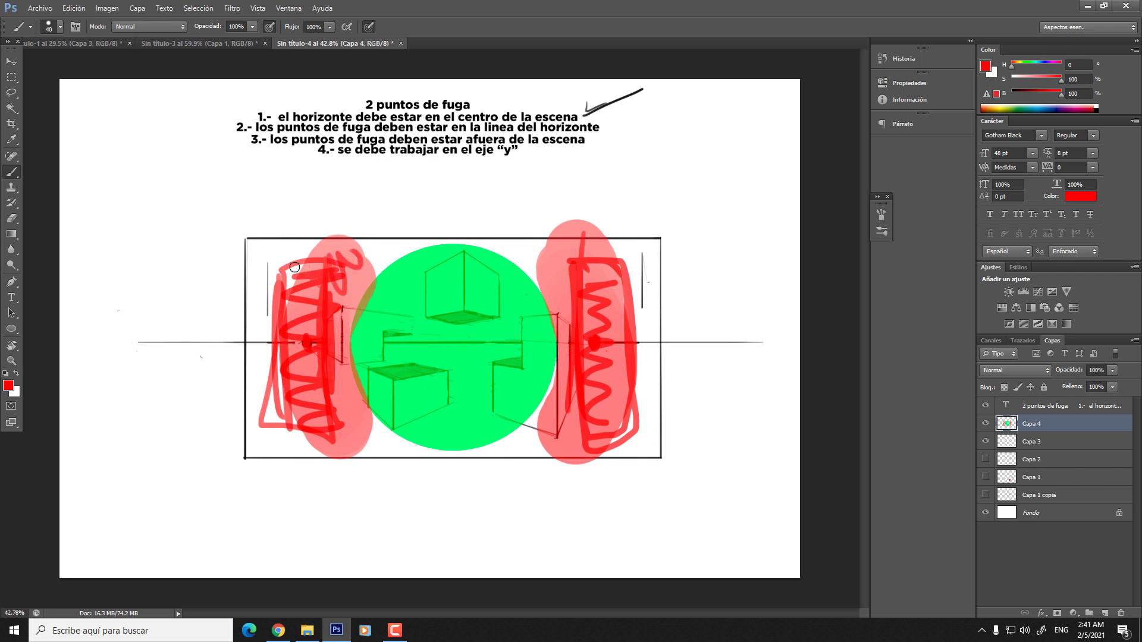
{"action": "key", "text": "bracketright"}
{"action": "key", "text": "bracketright"}
{"action": "mouse_move", "coordinate": [255, 250]}
{"action": "left_mouse_down"}
{"action": "mouse_move", "coordinate": [332, 250]}
{"action": "mouse_move", "coordinate": [299, 246]}
{"action": "mouse_move", "coordinate": [395, 249]}
{"action": "mouse_move", "coordinate": [262, 278]}
{"action": "mouse_move", "coordinate": [244, 256]}
{"action": "mouse_move", "coordinate": [257, 357]}
{"action": "mouse_move", "coordinate": [264, 347]}
{"action": "mouse_move", "coordinate": [261, 426]}
{"action": "mouse_move", "coordinate": [347, 447]}
{"action": "mouse_move", "coordinate": [374, 435]}
{"action": "left_mouse_up"}
- Undo all the red zones, dots, outlines and hatching around both vanishing points
{"action": "key", "text": "ctrl+alt+z"}
{"action": "key", "text": "ctrl+alt+z"}
{"action": "key", "text": "ctrl+alt+z"}
{"action": "key", "text": "ctrl+alt+z"}
{"action": "key", "text": "ctrl+alt+z"}
{"action": "key", "text": "ctrl+alt+z"}
{"action": "key", "text": "ctrl+alt+z"}
{"action": "key", "text": "ctrl+alt+z"}
{"action": "key", "text": "ctrl+alt+z"}
{"action": "key", "text": "ctrl+alt+z"}
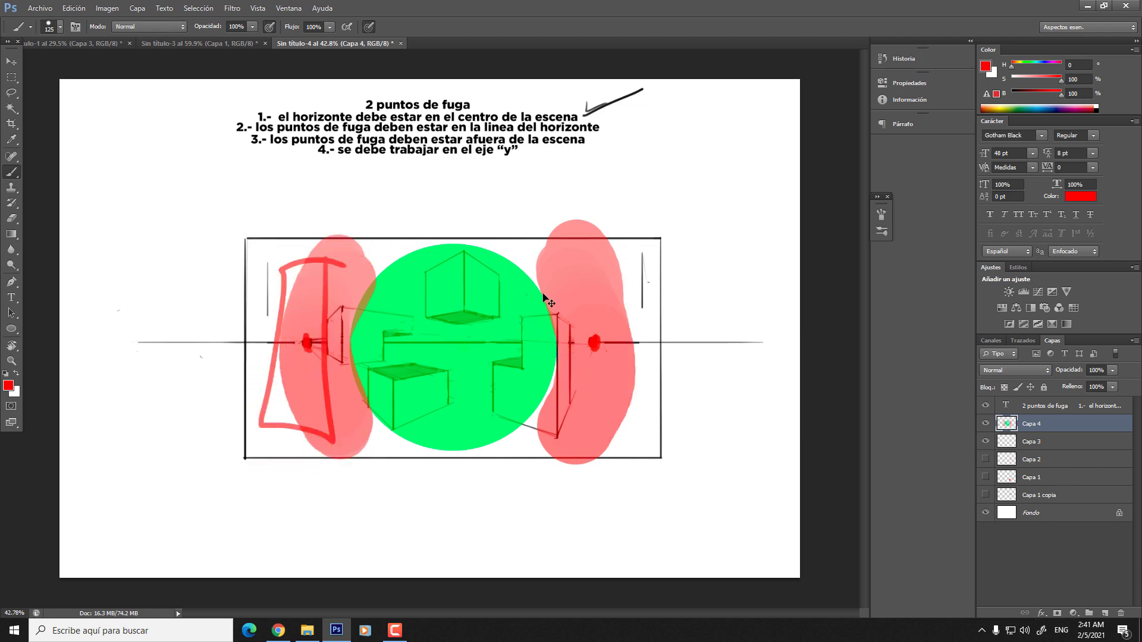
{"action": "key", "text": "ctrl+alt+z"}
{"action": "key", "text": "ctrl+space"}
{"action": "mouse_move", "coordinate": [579, 324]}
{"action": "left_mouse_down"}
{"action": "mouse_move", "coordinate": [551, 309]}
{"action": "mouse_move", "coordinate": [581, 336]}
{"action": "left_mouse_up"}
{"action": "key", "text": "ctrl+alt+z"}
{"action": "key", "text": "ctrl+space"}
{"action": "key", "text": "b"}
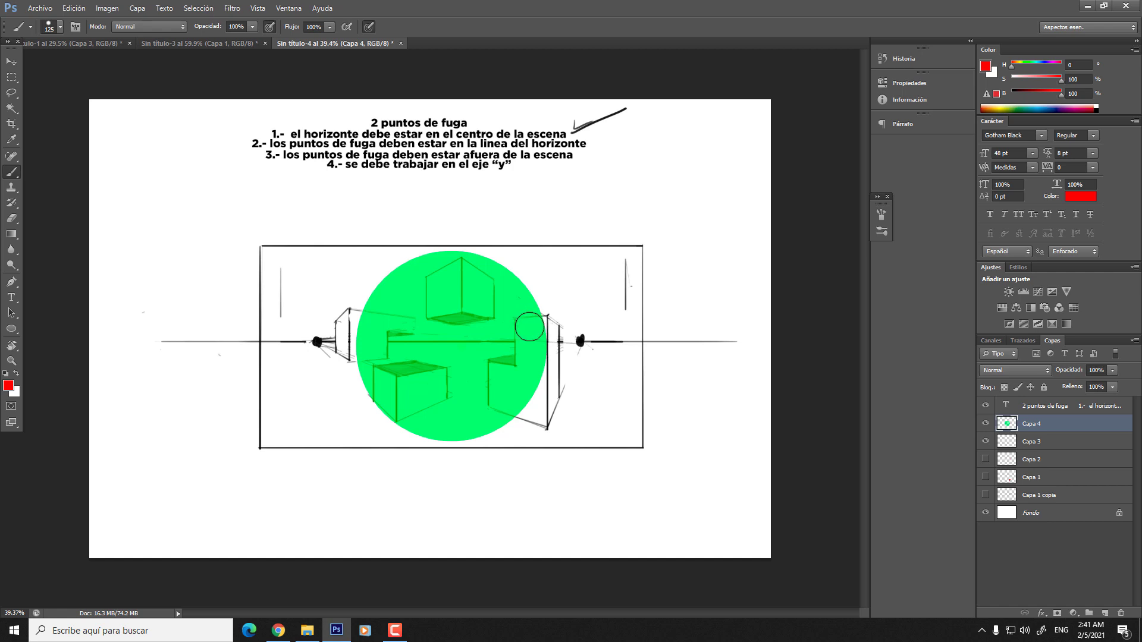
- Extend the canvas sideways with the Crop tool to about twice its width, adding blank space beside the existing scene
{"action": "left_click_drag", "start_coordinate": [563, 320], "coordinate": [566, 308]}
{"action": "key", "text": "ctrl+space"}
{"action": "left_click", "coordinate": [11, 77]}
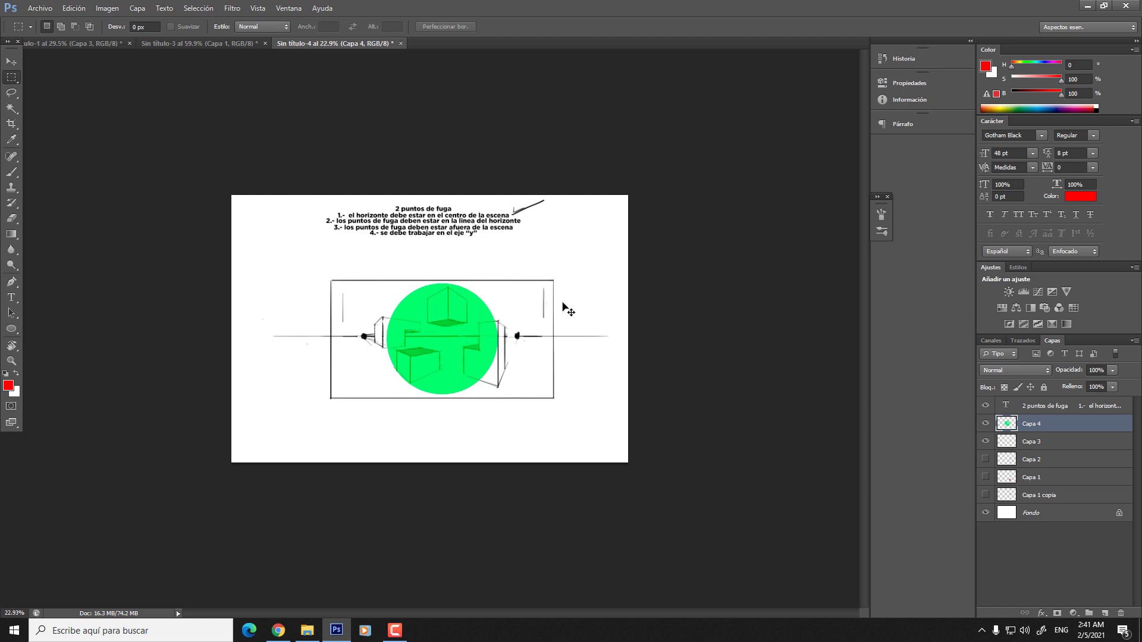
{"action": "left_click", "coordinate": [153, 137]}
{"action": "left_click", "coordinate": [11, 123]}
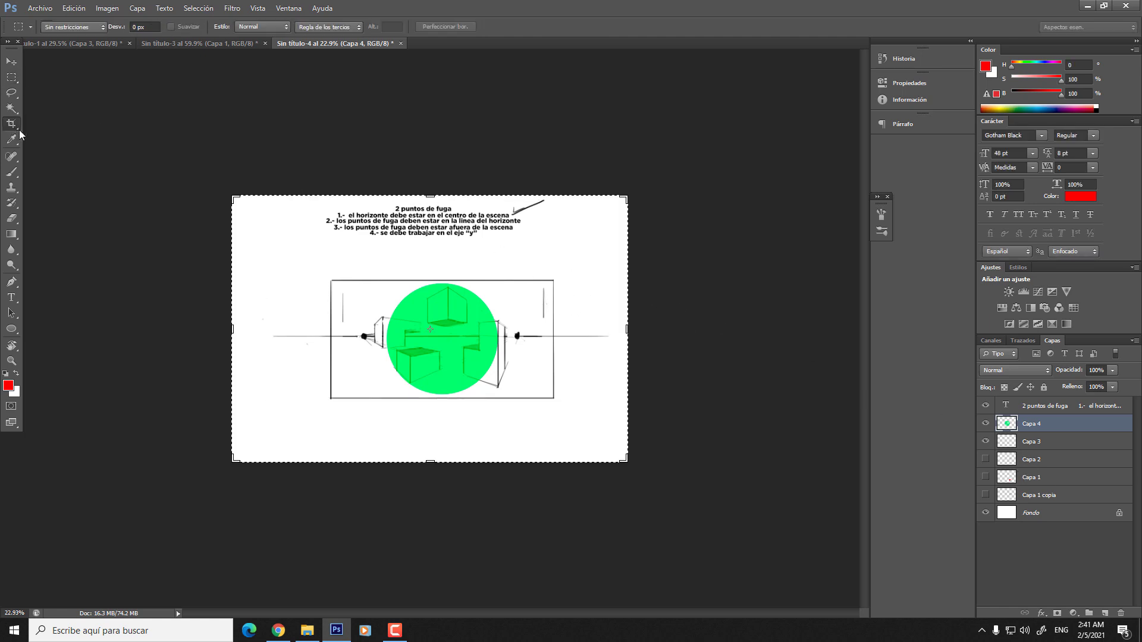
{"action": "left_click_drag", "start_coordinate": [629, 329], "coordinate": [826, 343]}
{"action": "key", "text": "Return"}
- Outline the rules text with a freehand red stroke and draw a red rectangular scene frame in the blank area
{"action": "key", "text": "b"}
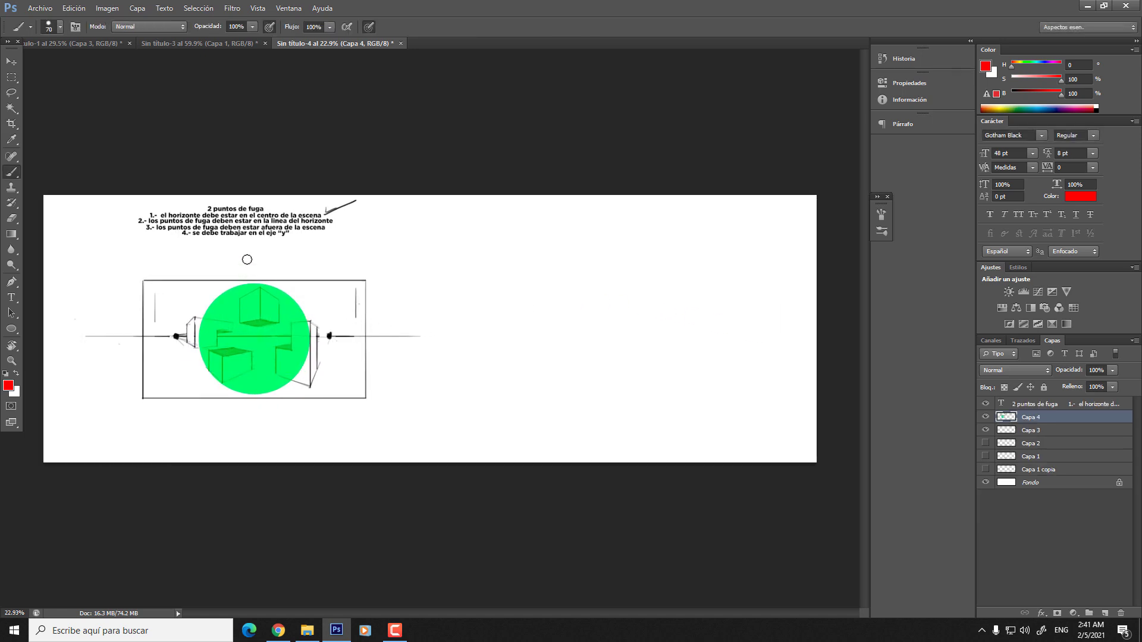
{"action": "mouse_move", "coordinate": [119, 238]}
{"action": "left_mouse_down"}
{"action": "mouse_move", "coordinate": [370, 268]}
{"action": "mouse_move", "coordinate": [378, 197]}
{"action": "left_mouse_up"}
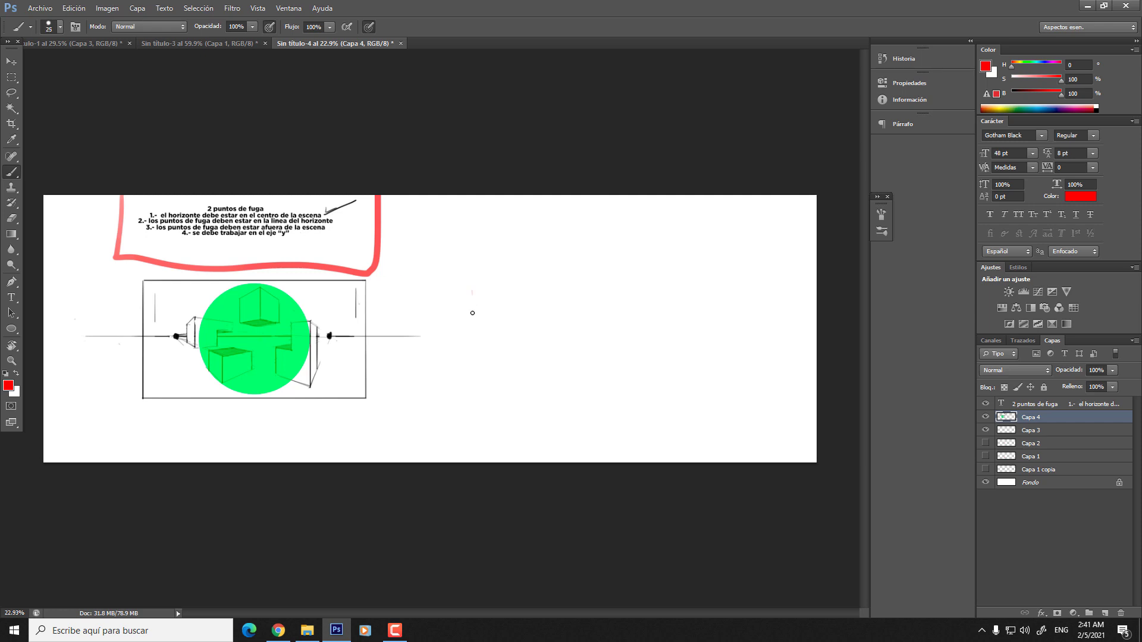
{"action": "mouse_move", "coordinate": [472, 312]}
{"action": "left_mouse_down"}
{"action": "mouse_move", "coordinate": [473, 366]}
{"action": "mouse_move", "coordinate": [813, 388]}
{"action": "left_mouse_up"}
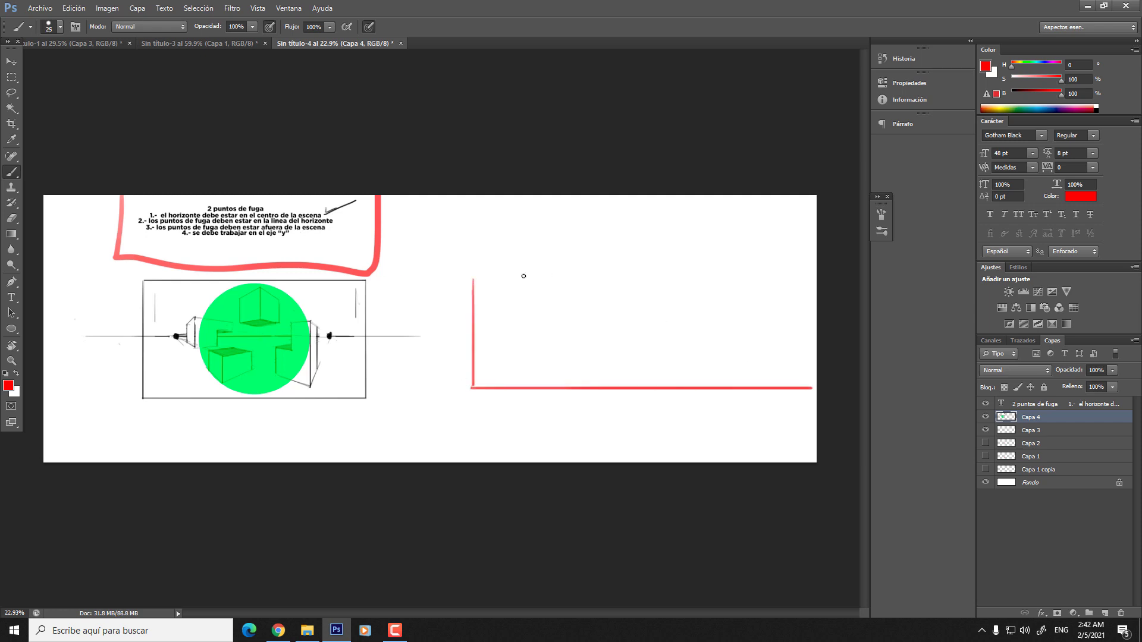
{"action": "key", "text": "ctrl+z"}
{"action": "mouse_move", "coordinate": [482, 400]}
{"action": "left_mouse_down"}
{"action": "mouse_move", "coordinate": [750, 392]}
{"action": "mouse_move", "coordinate": [724, 398]}
{"action": "mouse_move", "coordinate": [733, 304]}
{"action": "mouse_move", "coordinate": [717, 244]}
{"action": "left_mouse_up"}
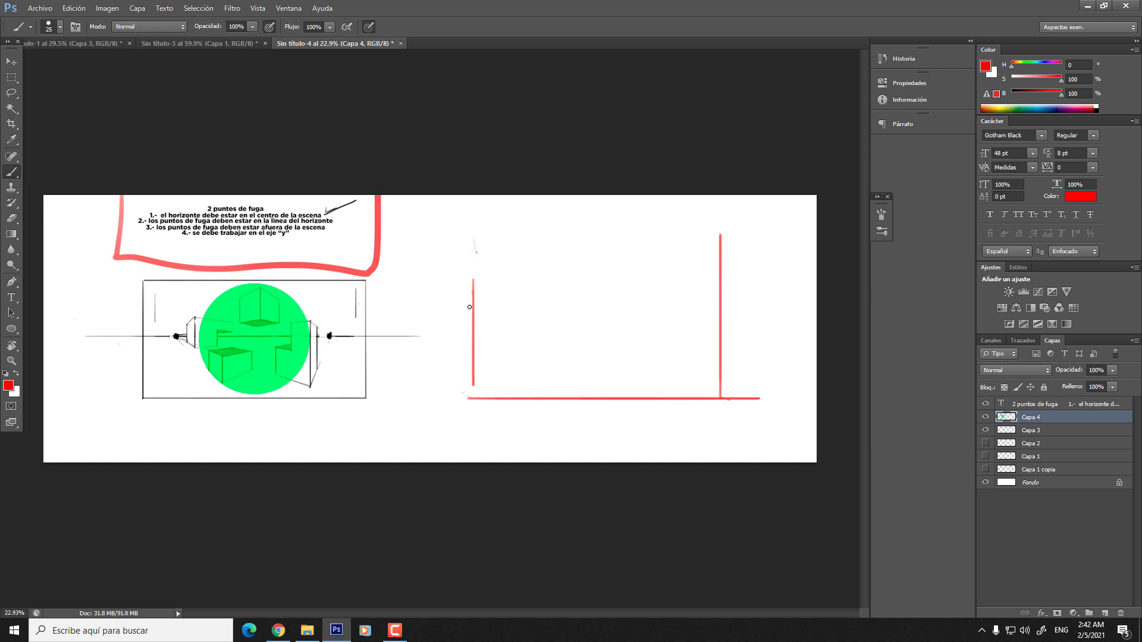
{"action": "left_click_drag", "start_coordinate": [475, 240], "coordinate": [719, 240]}
{"action": "key", "text": "e"}
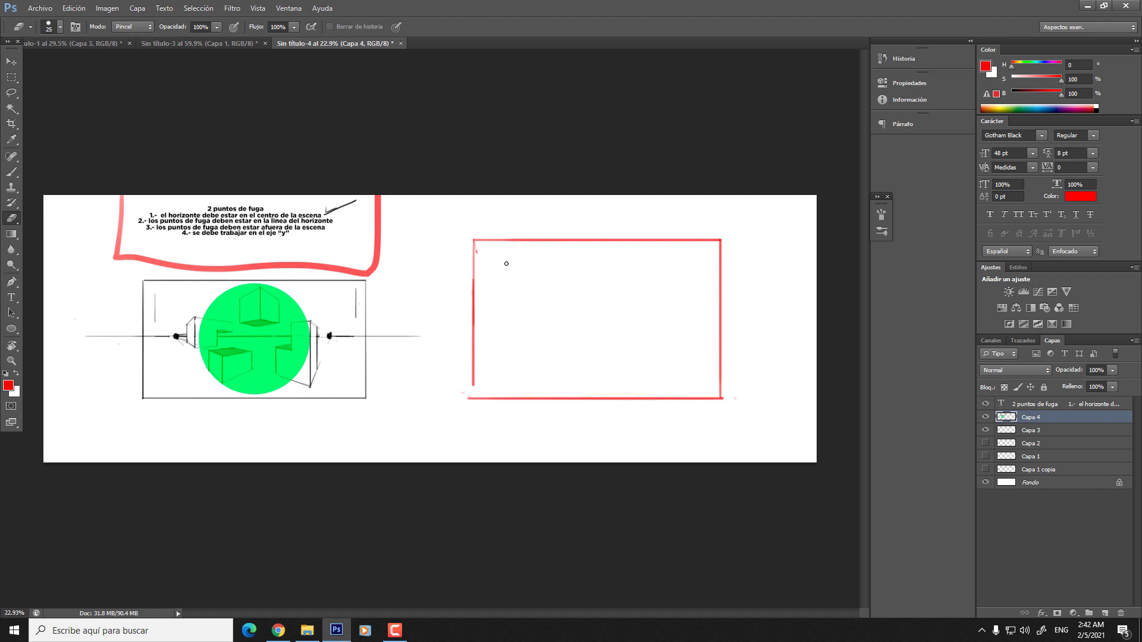
- Draw a black horizon line across the upper part of the red frame, with a vanishing point outside each side
{"action": "key", "text": "b"}
{"action": "key", "text": "d"}
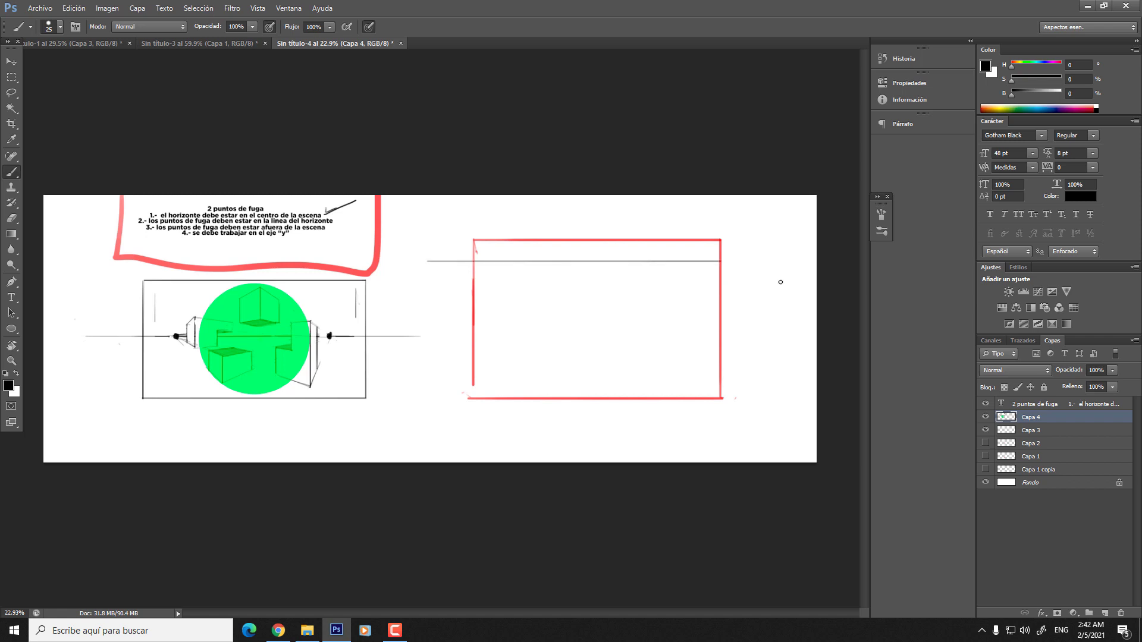
{"action": "left_click_drag", "start_coordinate": [518, 267], "coordinate": [746, 267]}
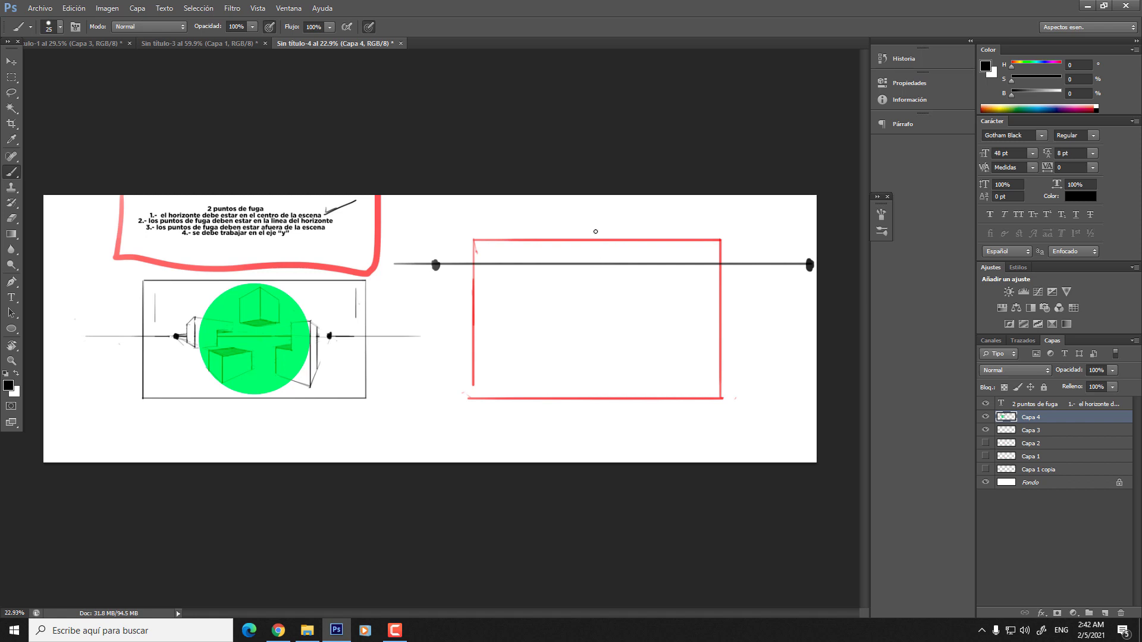
- Try drawing a black vertical line through the middle of the red frame
{"action": "left_click_drag", "start_coordinate": [595, 217], "coordinate": [598, 456]}
{"action": "key", "text": "ctrl+z"}
{"action": "left_click_drag", "start_coordinate": [583, 360], "coordinate": [589, 494]}
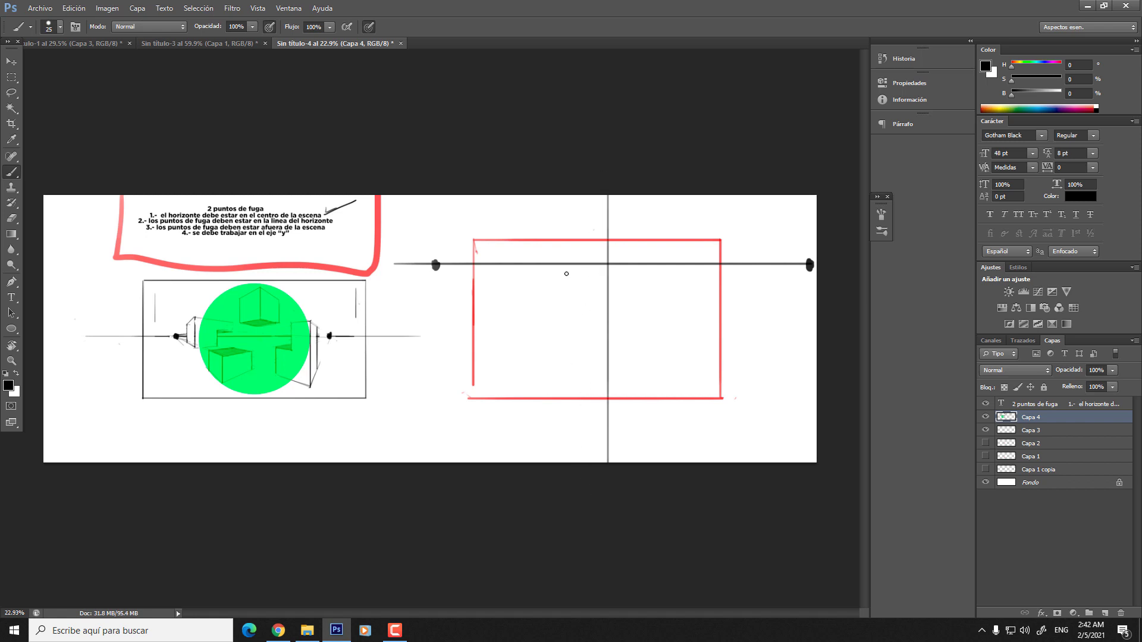
{"action": "key", "text": "ctrl+z"}
{"action": "left_click_drag", "start_coordinate": [607, 133], "coordinate": [587, 326]}
{"action": "key", "text": "ctrl+z"}
{"action": "left_click_drag", "start_coordinate": [612, 184], "coordinate": [579, 481]}
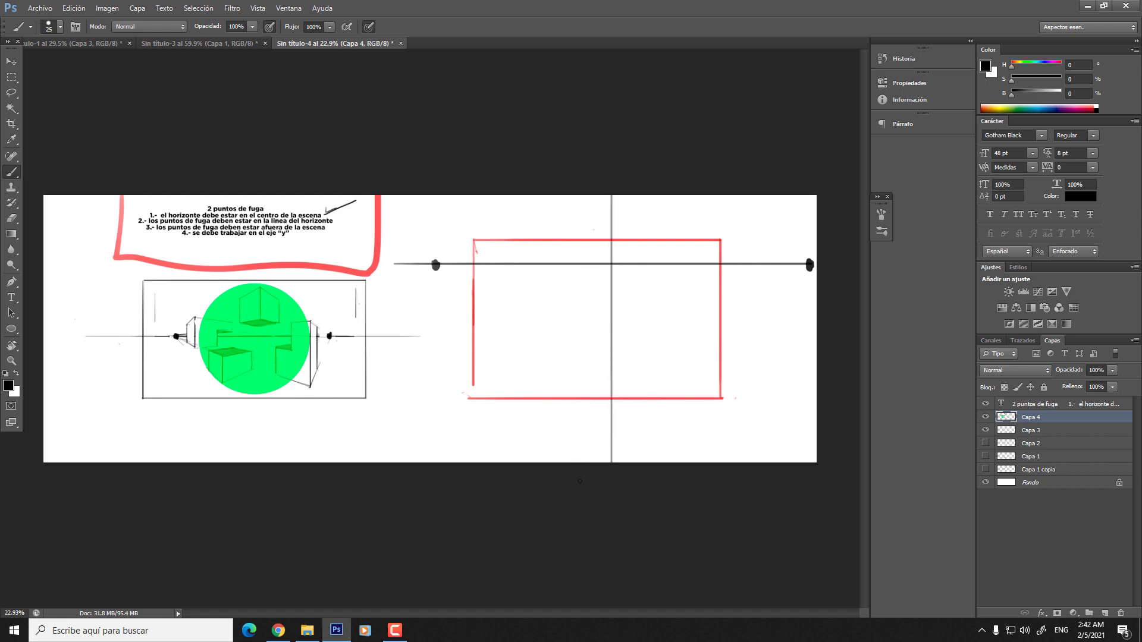
{"action": "key", "text": "ctrl+z"}
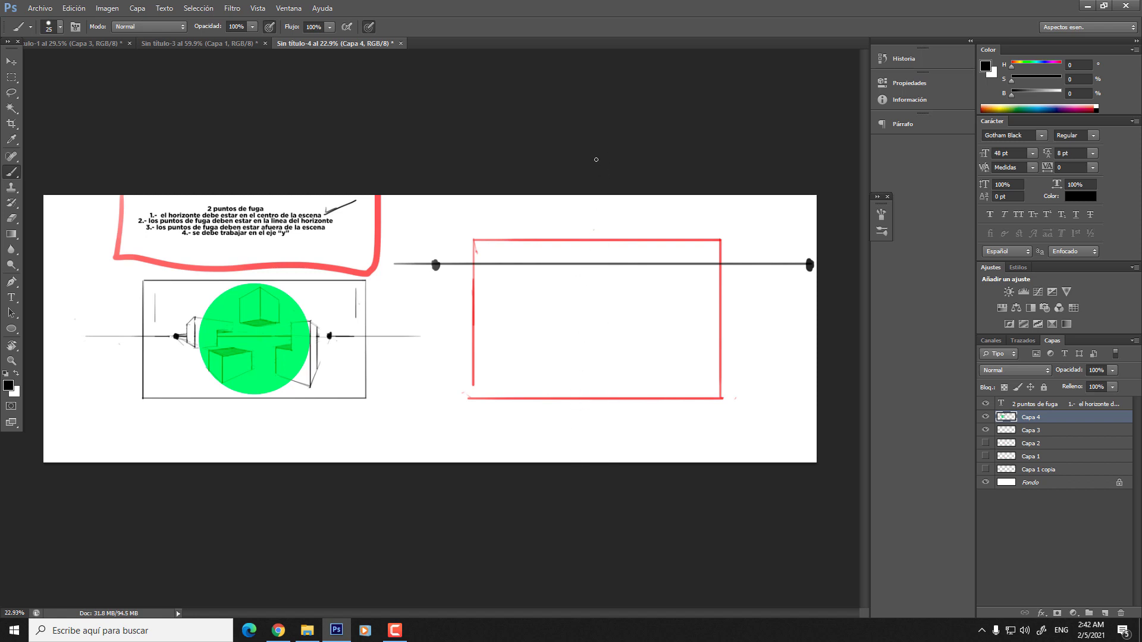
{"action": "left_click_drag", "start_coordinate": [604, 190], "coordinate": [587, 419]}
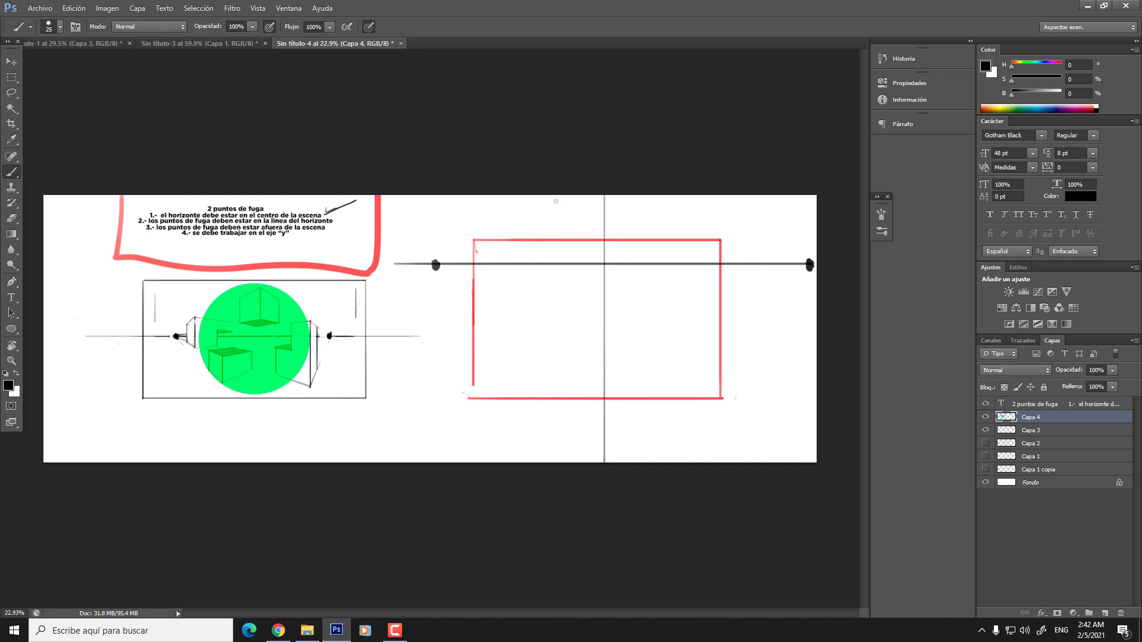
{"action": "key", "text": "ctrl+z"}
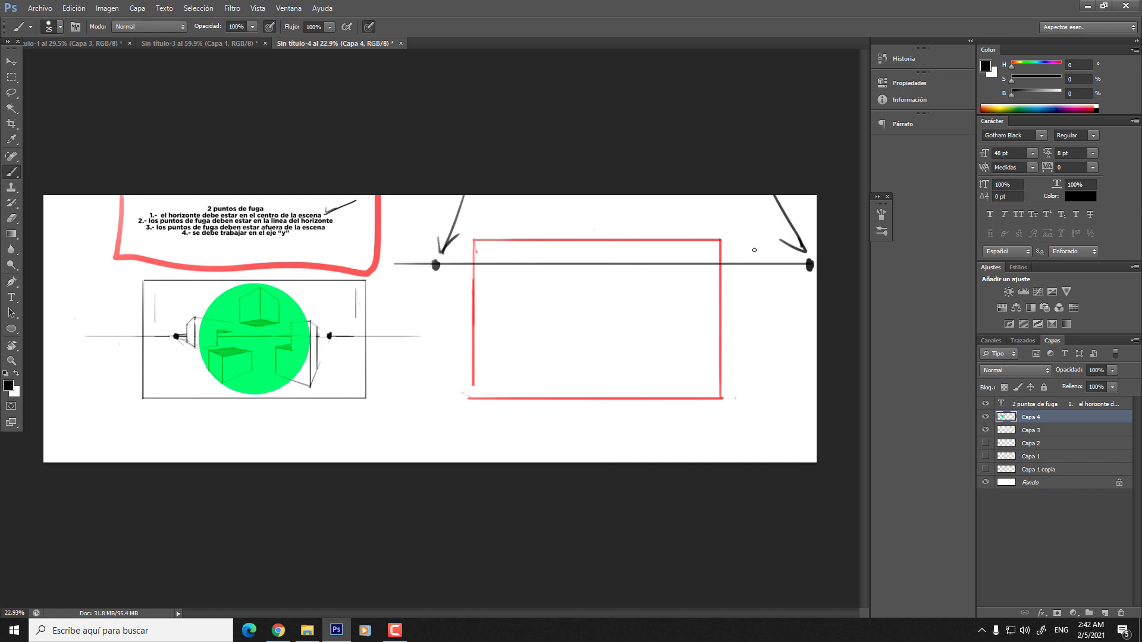
- Remove the arrowhead strokes at the right vanishing point and draw a black vertical axis line through the red frame's middle
{"action": "key", "text": "ctrl+z"}
{"action": "key", "text": "ctrl+z"}
{"action": "mouse_move", "coordinate": [611, 141]}
{"action": "left_mouse_down"}
{"action": "mouse_move", "coordinate": [587, 485]}
{"action": "mouse_move", "coordinate": [575, 452]}
{"action": "mouse_move", "coordinate": [613, 183]}
{"action": "mouse_move", "coordinate": [606, 109]}
{"action": "left_mouse_up"}
{"action": "key", "text": "ctrl+z"}
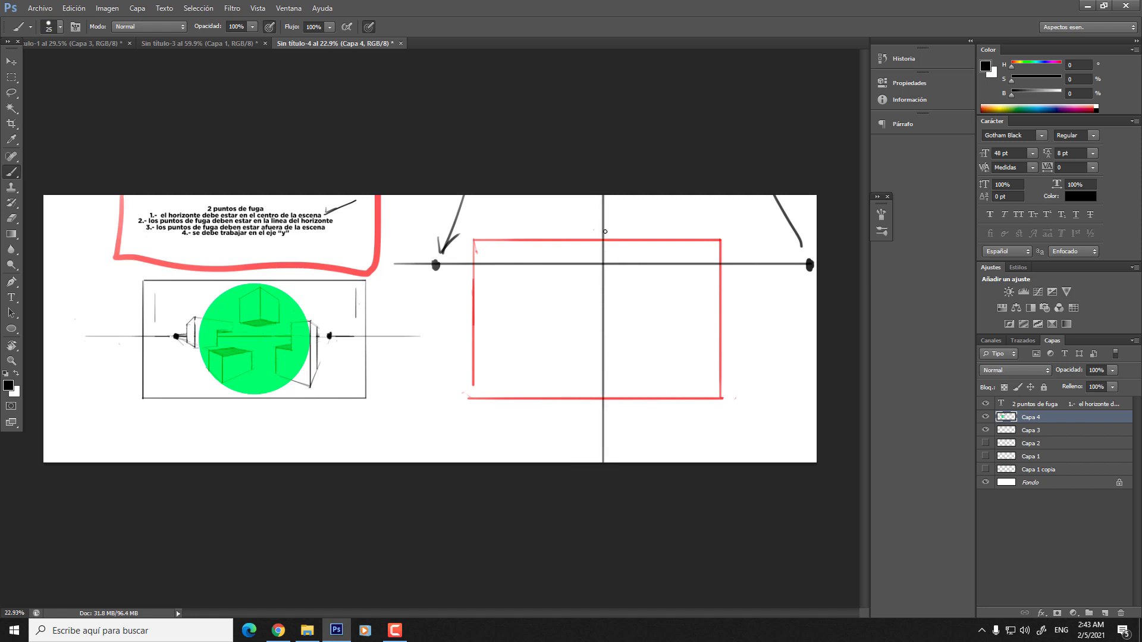
{"action": "left_click_drag", "start_coordinate": [608, 285], "coordinate": [676, 351]}
{"action": "left_click_drag", "start_coordinate": [548, 323], "coordinate": [536, 319]}
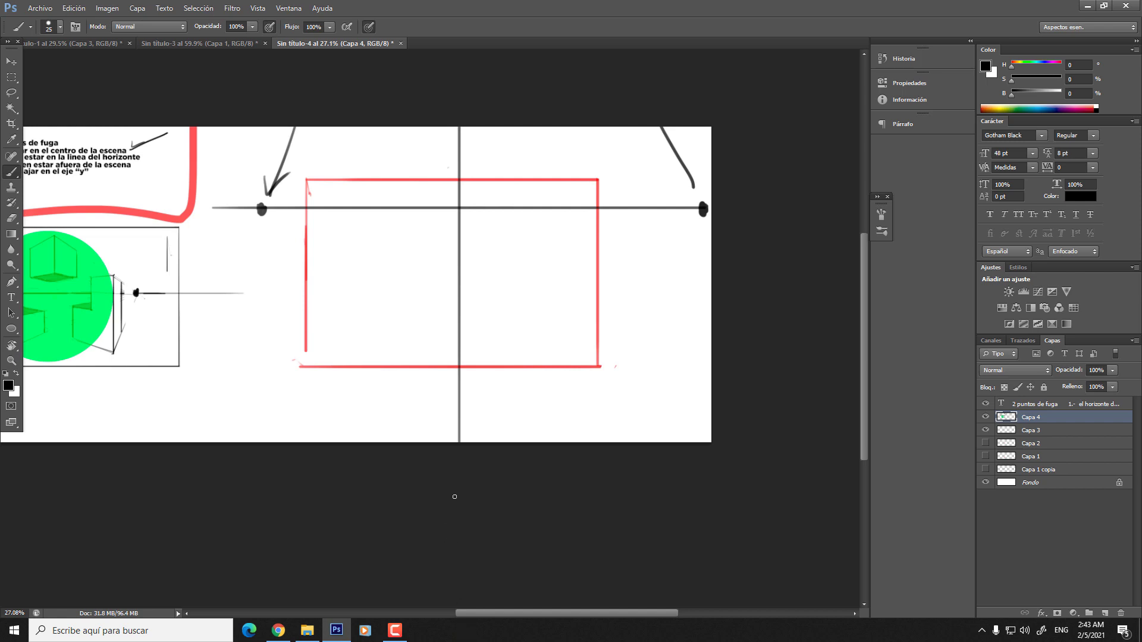
{"action": "left_click_drag", "start_coordinate": [432, 330], "coordinate": [413, 276]}
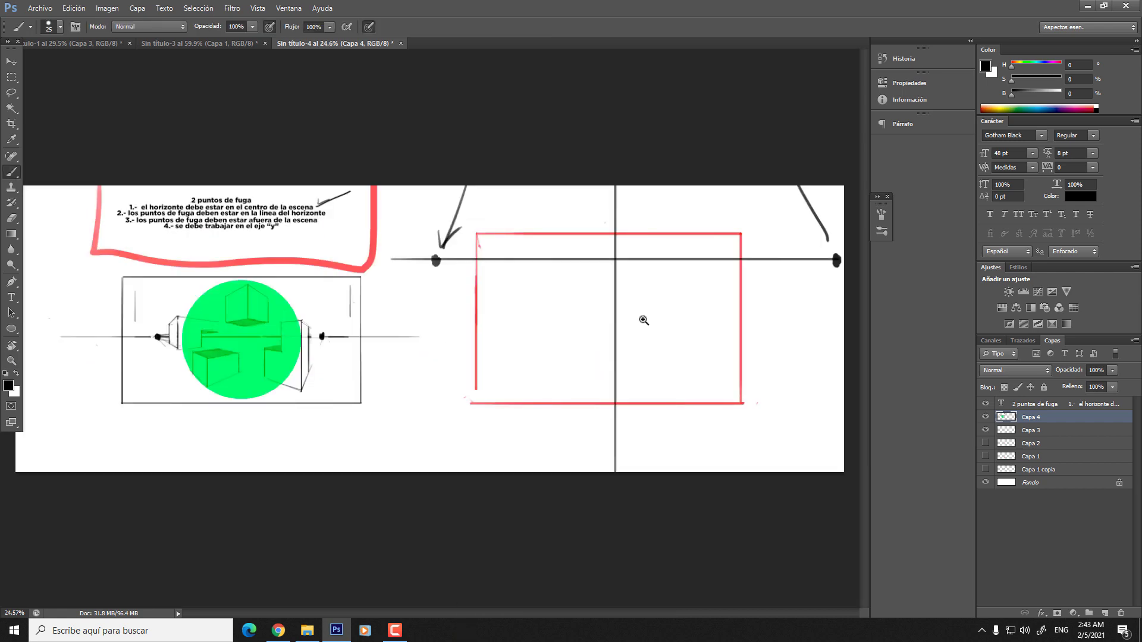
- Draw thin magenta guide lines fanning out from the left vanishing point across the red frame below the horizon
{"action": "left_click_drag", "start_coordinate": [643, 320], "coordinate": [619, 297]}
{"action": "mouse_move", "coordinate": [432, 266]}
{"action": "left_mouse_down"}
{"action": "mouse_move", "coordinate": [369, 275]}
{"action": "mouse_move", "coordinate": [284, 238]}
{"action": "left_mouse_up"}
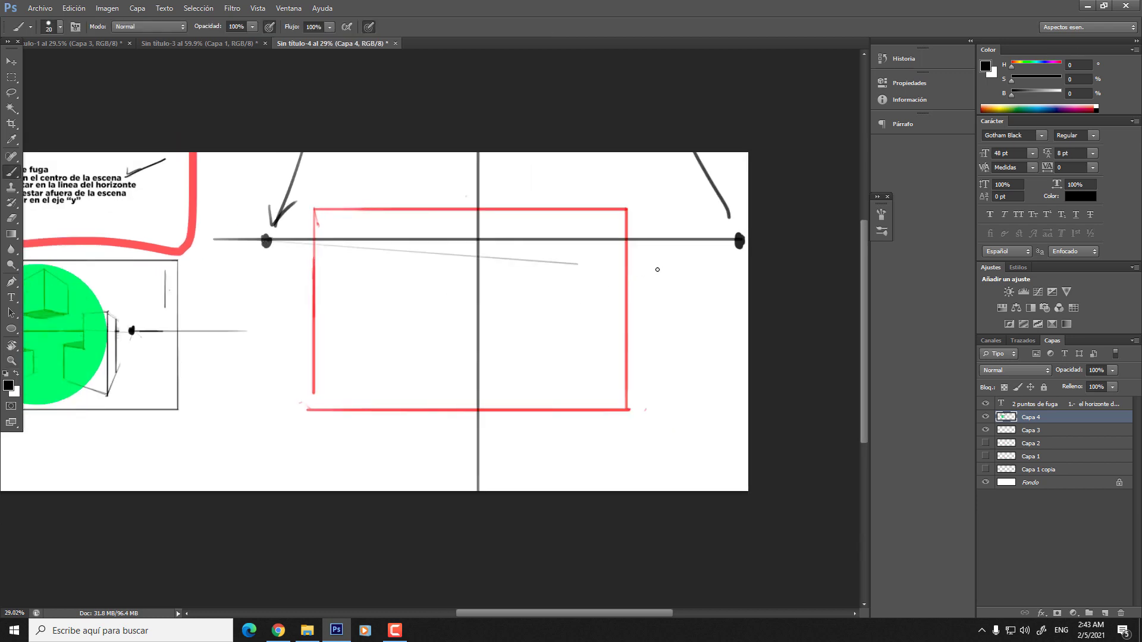
{"action": "left_click", "coordinate": [1051, 63]}
{"action": "left_click", "coordinate": [1061, 78]}
{"action": "left_click", "coordinate": [1060, 91]}
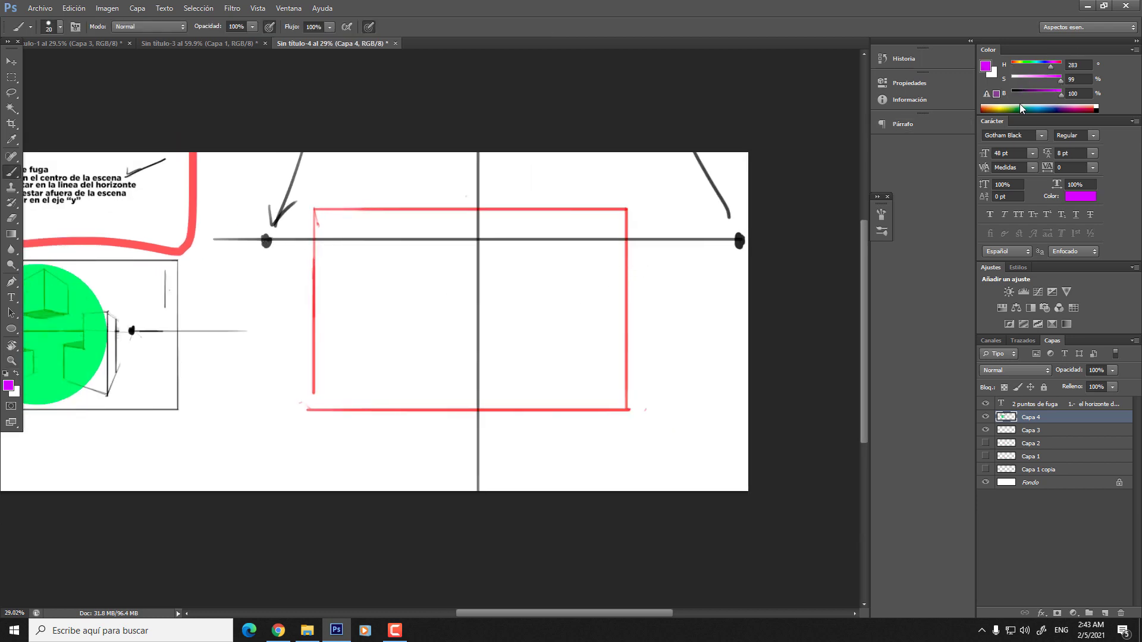
{"action": "left_click", "coordinate": [711, 281], "text": "shift"}
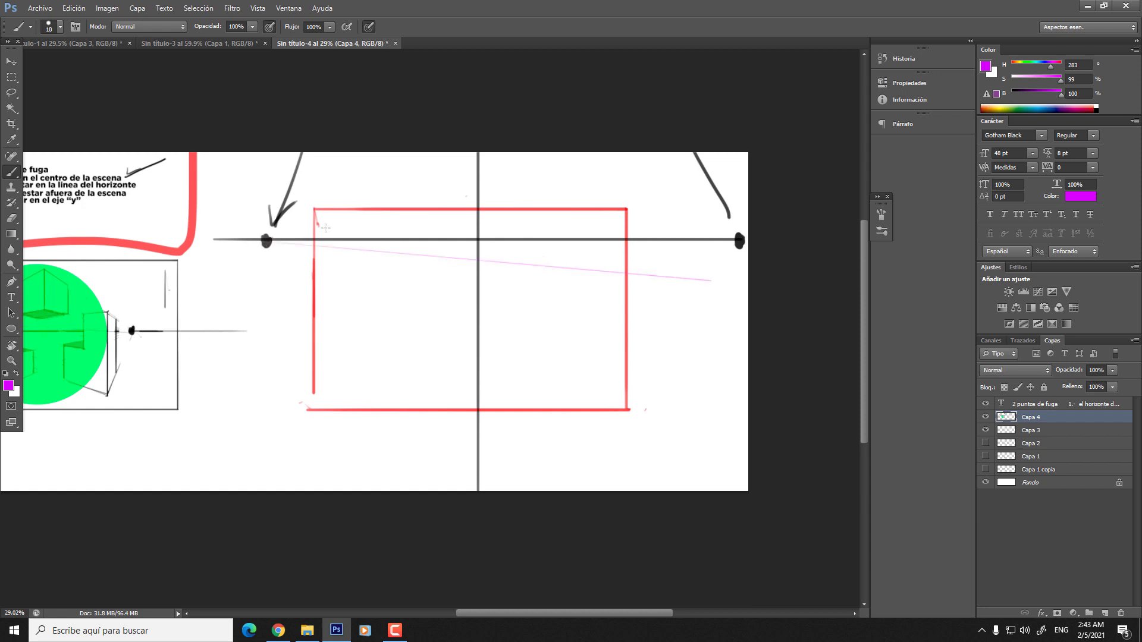
{"action": "left_click", "coordinate": [718, 346], "text": "shift"}
{"action": "left_click", "coordinate": [647, 446], "text": "shift"}
{"action": "left_click", "coordinate": [536, 475], "text": "shift"}
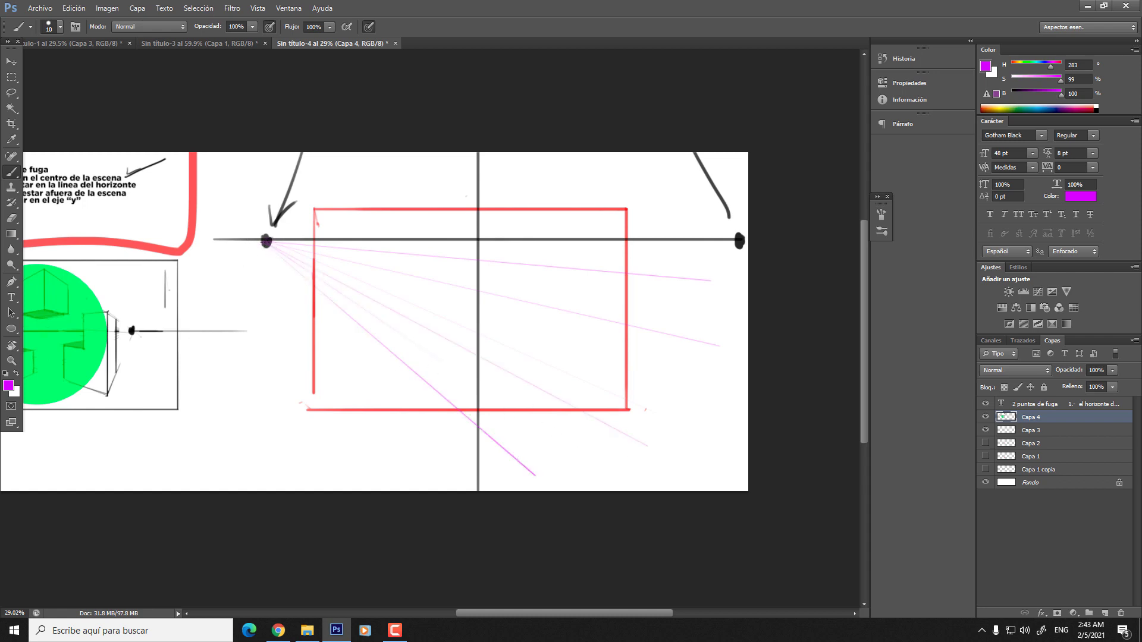
{"action": "left_click", "coordinate": [392, 453], "text": "shift"}
- Draw thin green guide lines fanning out from the right vanishing point across the red frame below the horizon
{"action": "left_click_drag", "start_coordinate": [1014, 64], "coordinate": [1029, 65]}
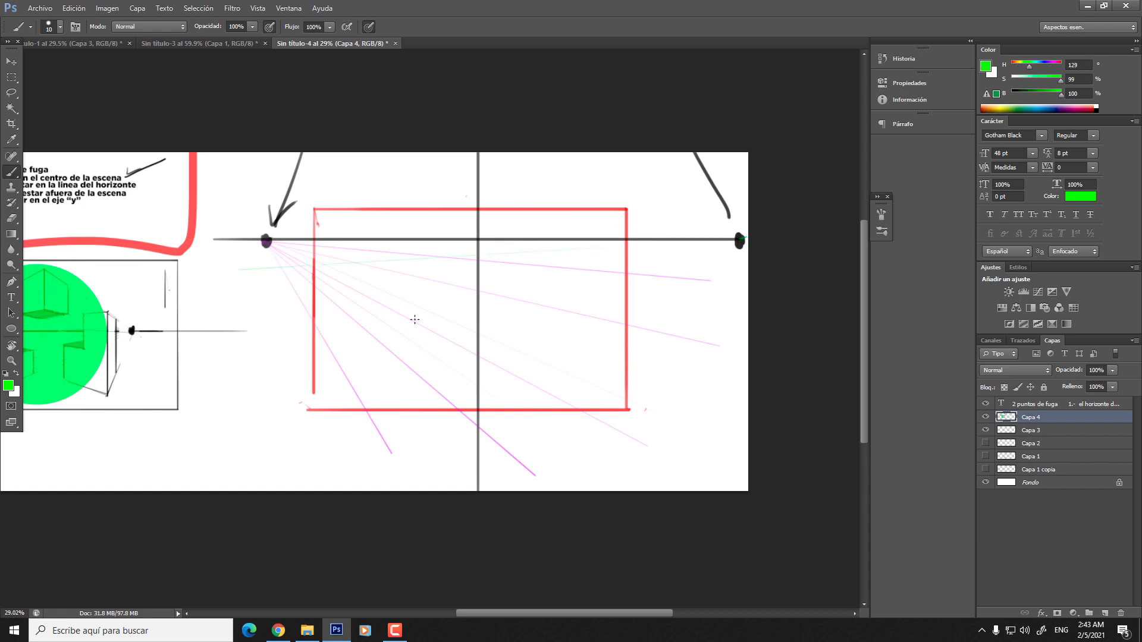
{"action": "left_click", "coordinate": [279, 341]}
{"action": "left_click", "coordinate": [739, 240], "text": "shift"}
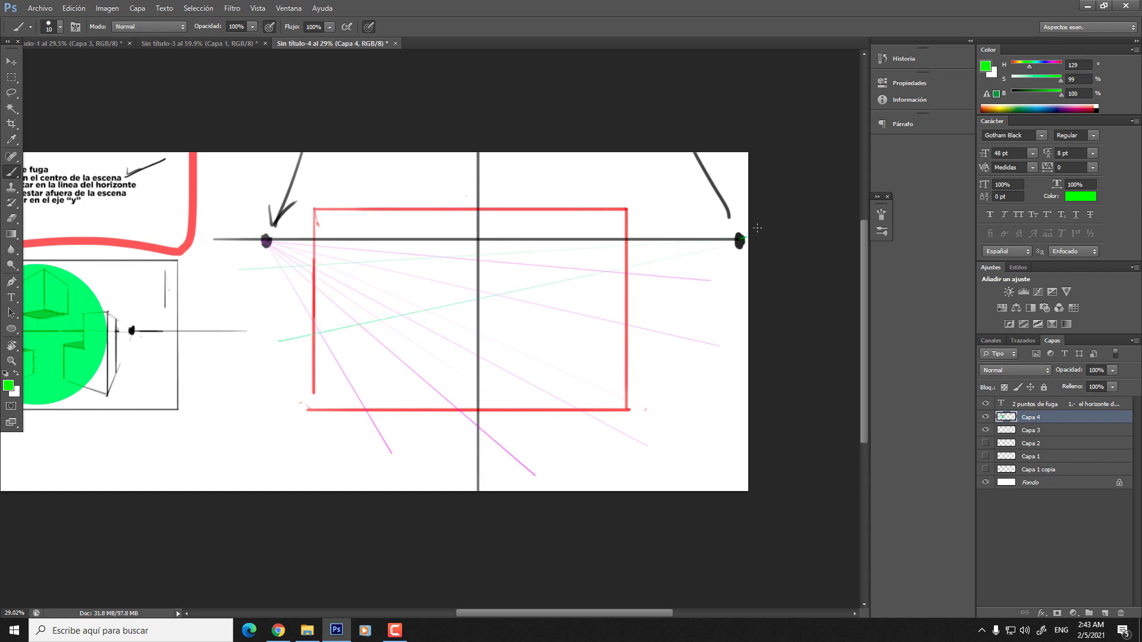
{"action": "left_click", "coordinate": [244, 423]}
{"action": "left_click", "coordinate": [739, 240], "text": "shift"}
{"action": "left_click", "coordinate": [334, 479]}
{"action": "left_click", "coordinate": [740, 239], "text": "shift"}
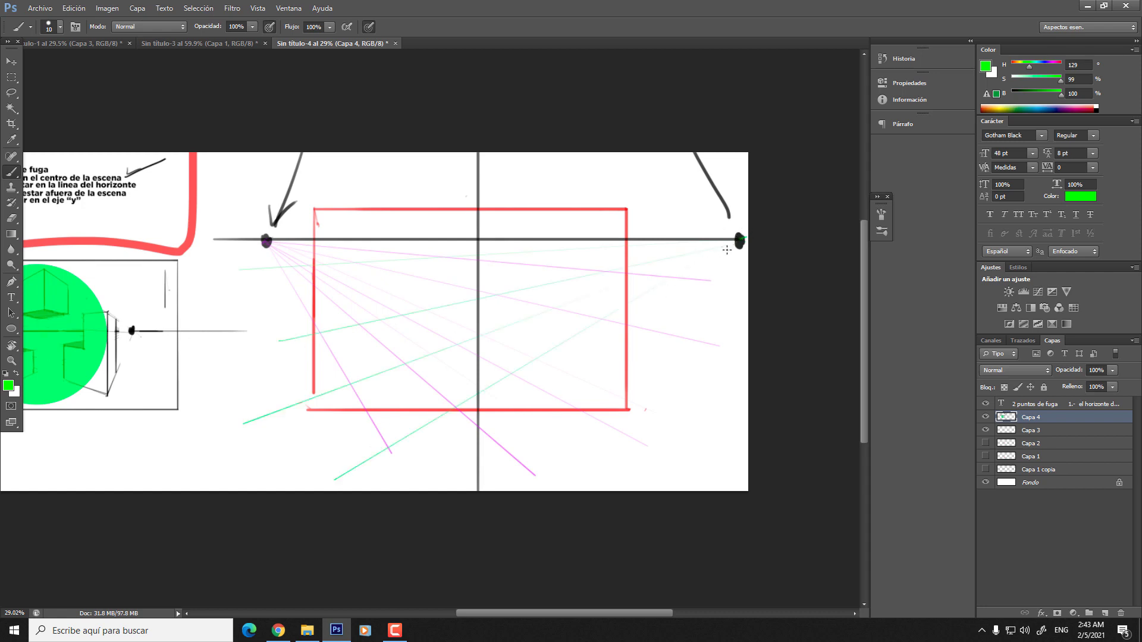
{"action": "left_click", "coordinate": [506, 484], "text": "shift"}
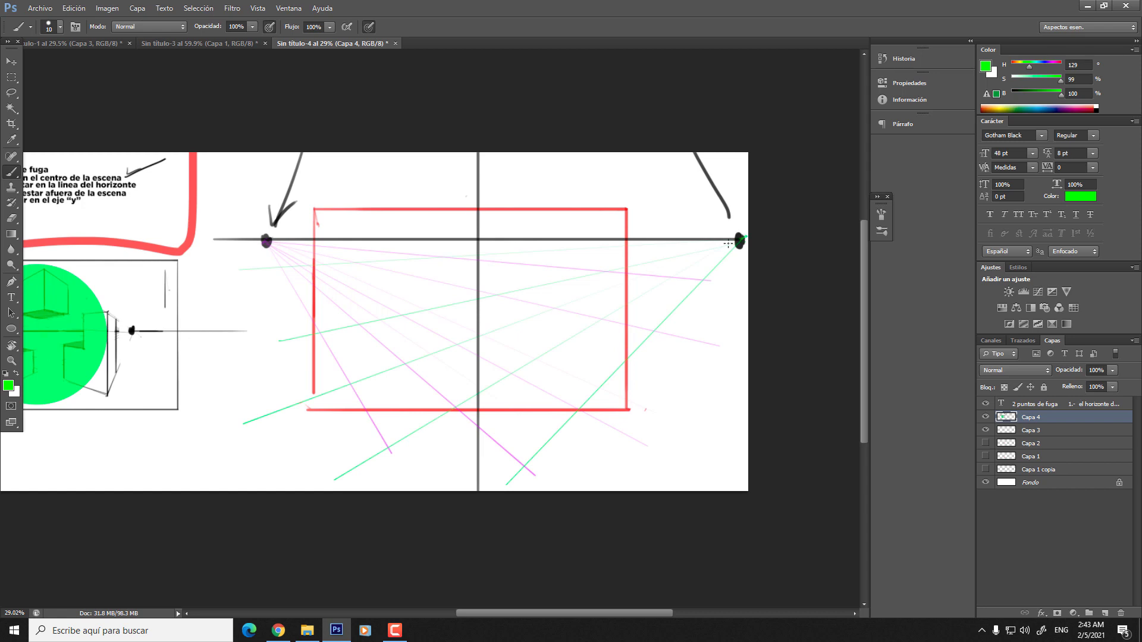
{"action": "left_click", "coordinate": [245, 305], "text": "shift"}
{"action": "left_click", "coordinate": [244, 254], "text": "shift"}
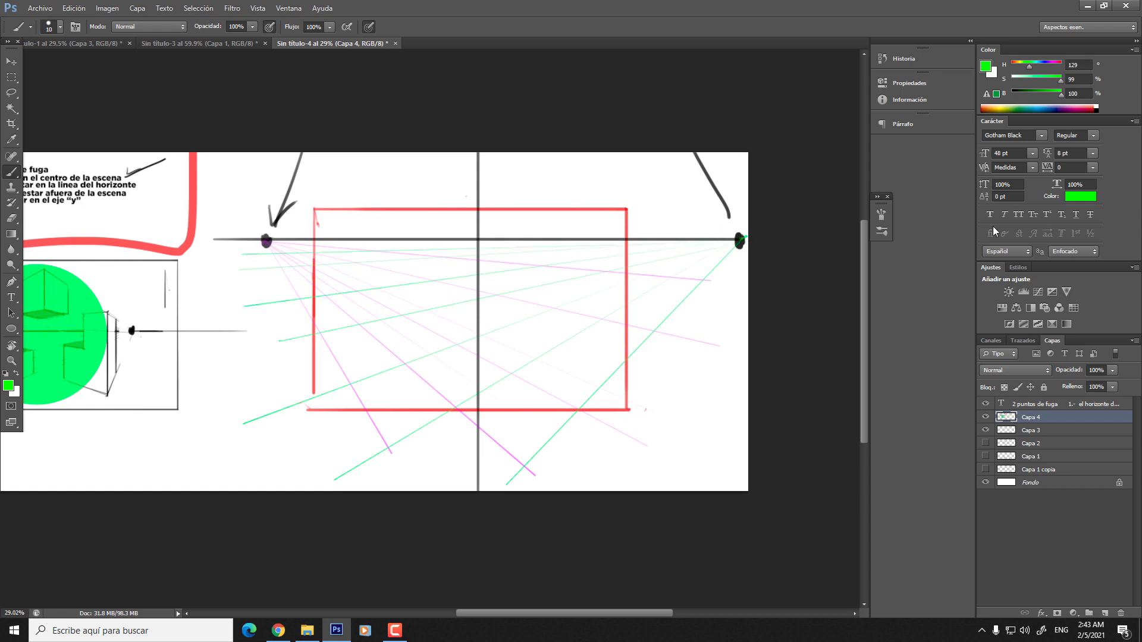
- Draw yellow near-vertical guide lines on both sides of the vertical axis, leaning inward toward a distant point below the frame
{"action": "left_click", "coordinate": [1046, 67]}
{"action": "left_click_drag", "start_coordinate": [1047, 65], "coordinate": [1025, 61]}
{"action": "left_click", "coordinate": [1019, 61]}
{"action": "scroll", "coordinate": [479, 280], "scroll_direction": "down", "scroll_amount": 3}
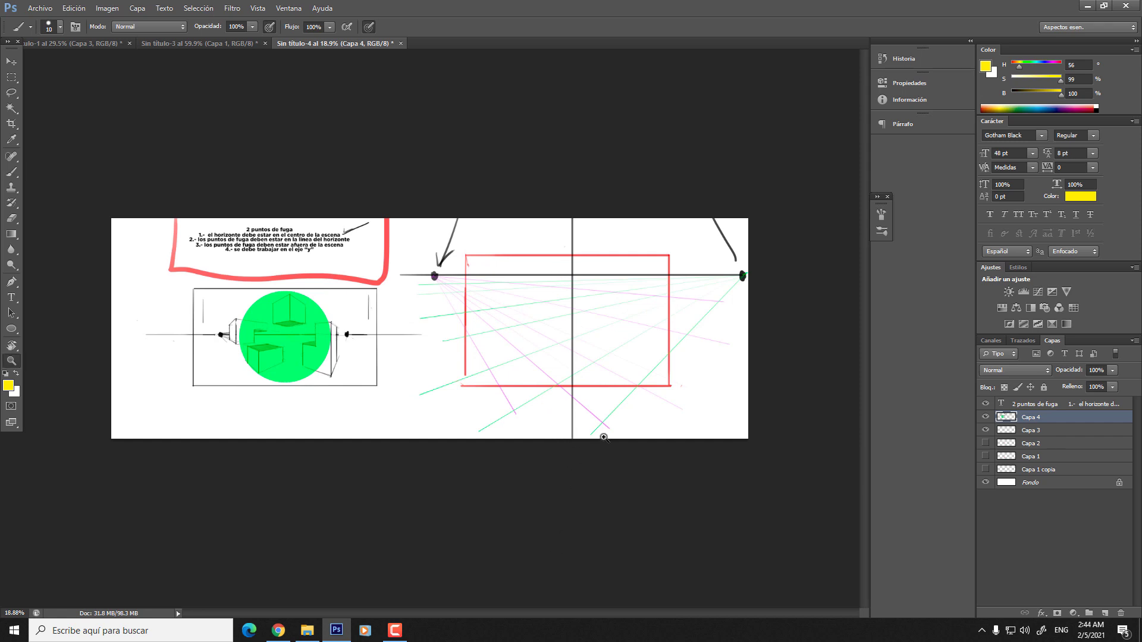
{"action": "scroll", "coordinate": [561, 428], "scroll_direction": "down", "scroll_amount": 2}
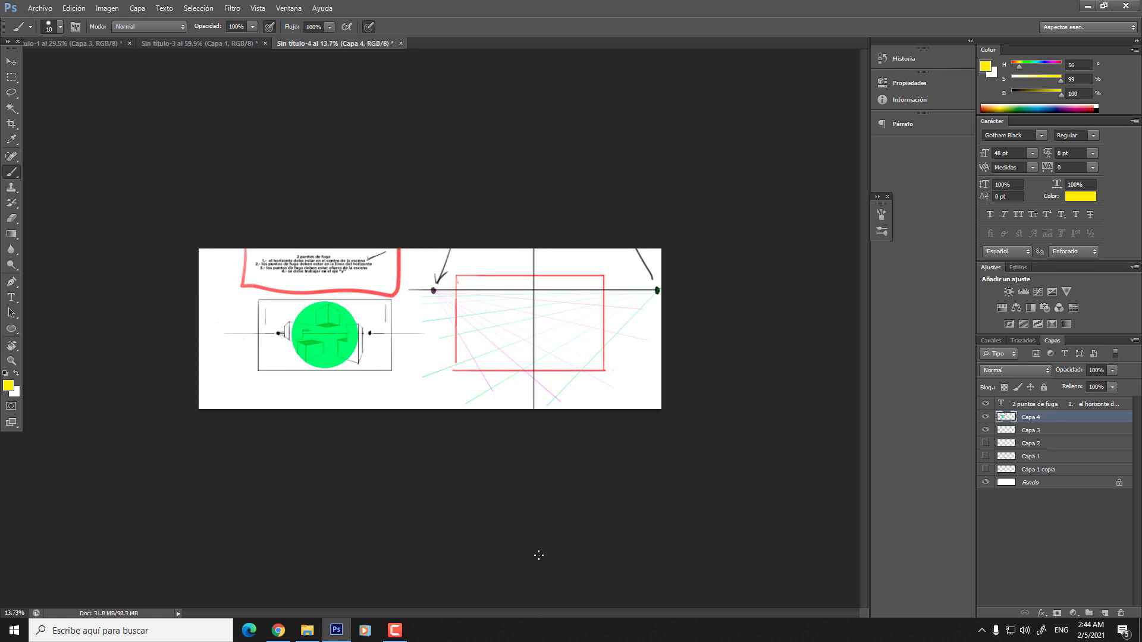
{"action": "scroll", "coordinate": [538, 524], "scroll_direction": "down", "scroll_amount": 1}
{"action": "scroll", "coordinate": [492, 375], "scroll_direction": "down", "scroll_amount": 2}
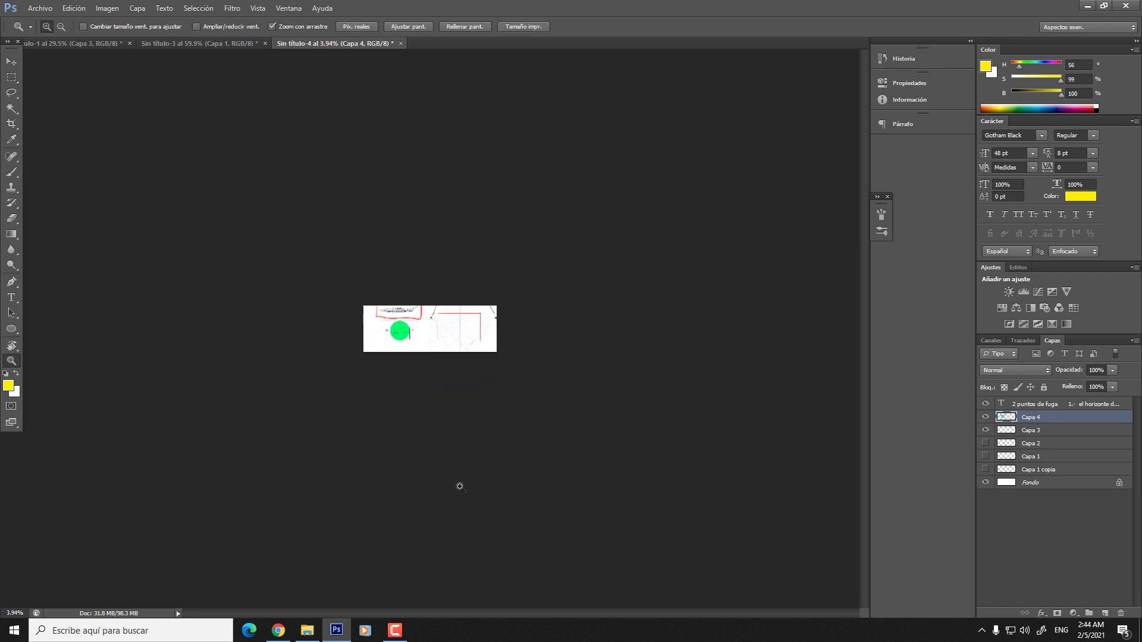
{"action": "scroll", "coordinate": [579, 352], "scroll_direction": "up", "scroll_amount": 5}
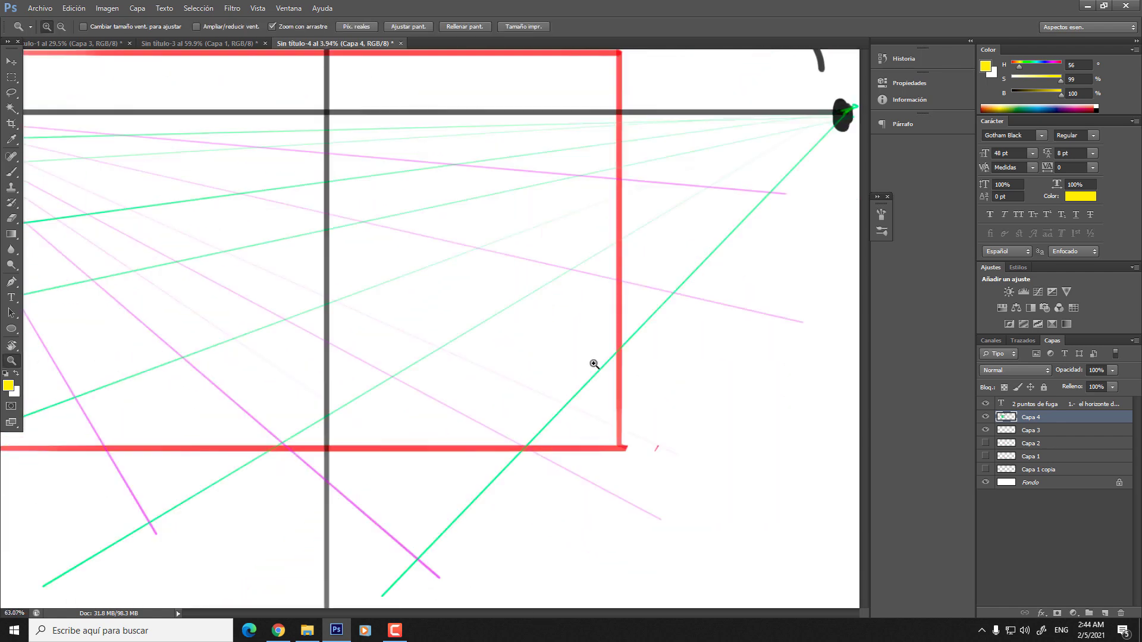
{"action": "scroll", "coordinate": [594, 364], "scroll_direction": "down", "scroll_amount": 2}
{"action": "left_click_drag", "start_coordinate": [398, 181], "coordinate": [373, 197]}
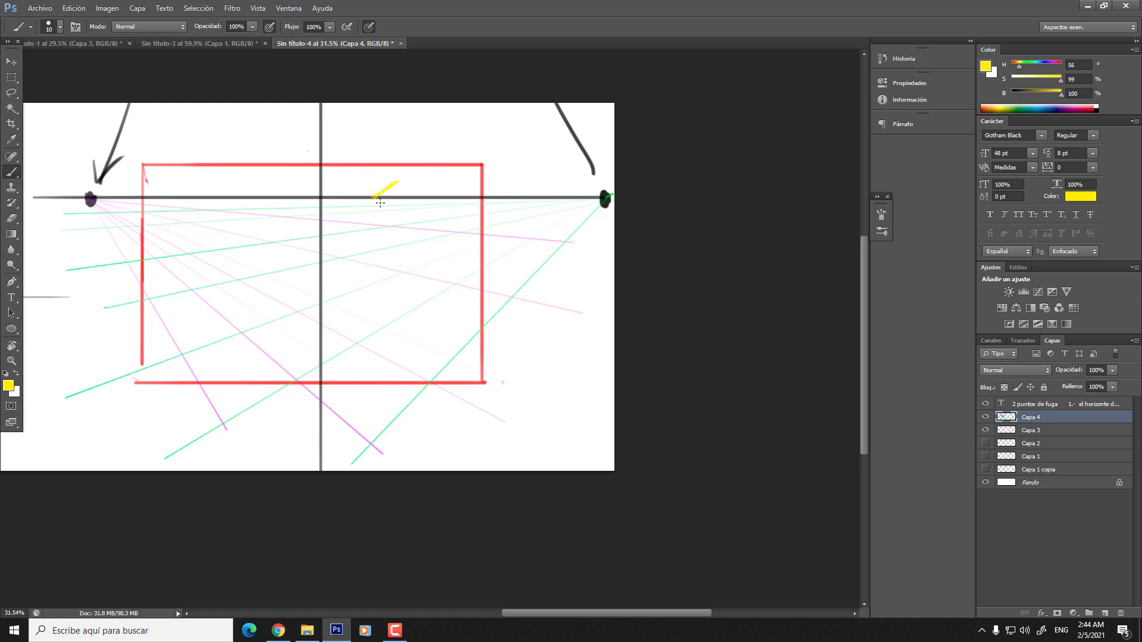
{"action": "mouse_move", "coordinate": [409, 256]}
{"action": "left_mouse_down"}
{"action": "mouse_move", "coordinate": [394, 273]}
{"action": "mouse_move", "coordinate": [373, 262]}
{"action": "left_mouse_up"}
{"action": "key", "text": "ctrl+z"}
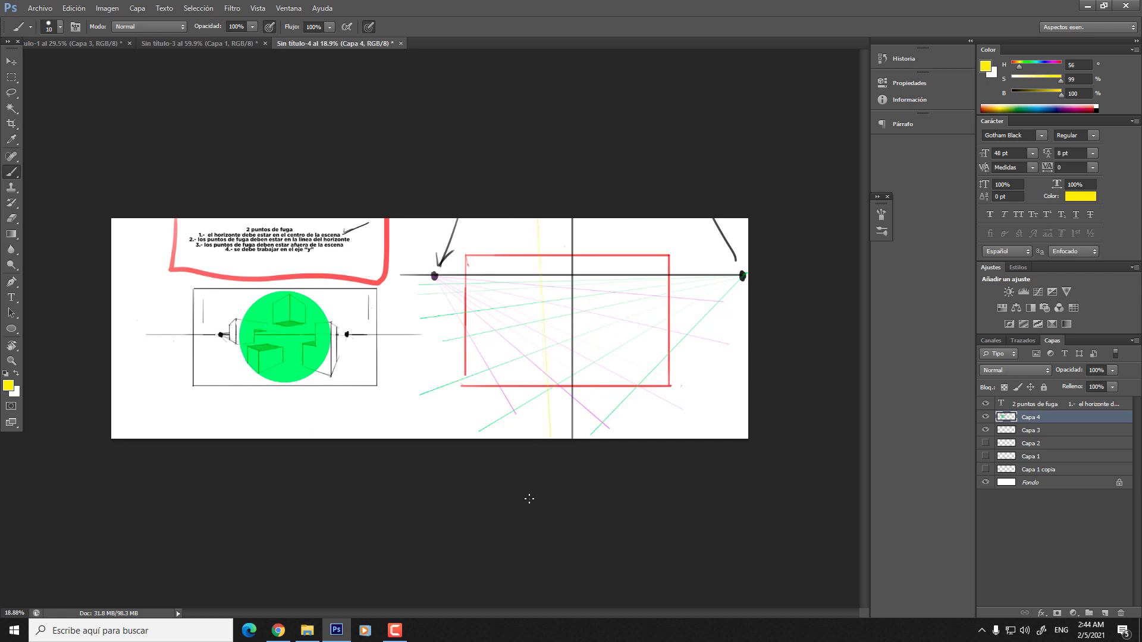
{"action": "key", "text": "ctrl+alt+z"}
{"action": "scroll", "coordinate": [668, 293], "scroll_direction": "up", "scroll_amount": 5}
{"action": "scroll", "coordinate": [683, 351], "scroll_direction": "down", "scroll_amount": 5}
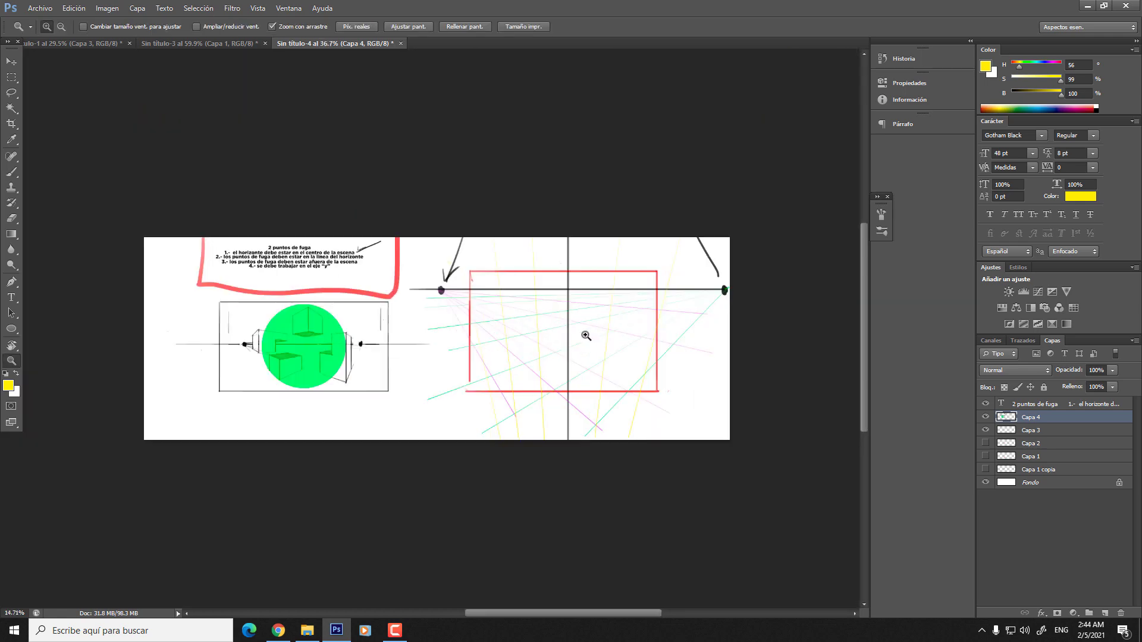
{"action": "scroll", "coordinate": [587, 331], "scroll_direction": "up", "scroll_amount": 5}
{"action": "scroll", "coordinate": [548, 323], "scroll_direction": "down", "scroll_amount": 3}
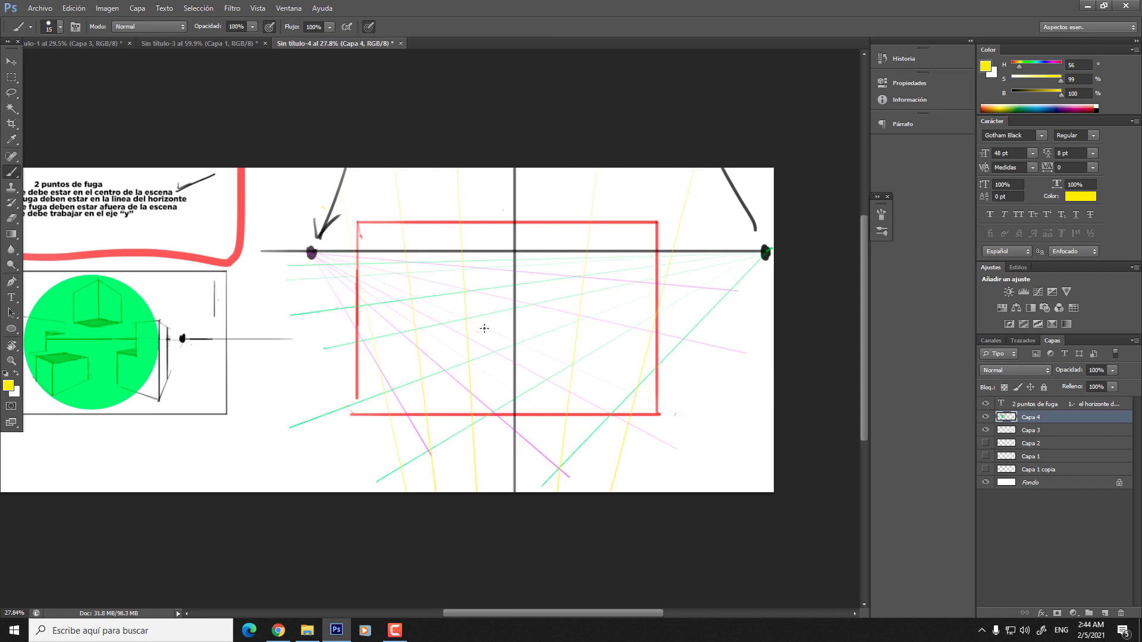
{"action": "scroll", "coordinate": [523, 375], "scroll_direction": "up", "scroll_amount": 3}
{"action": "scroll", "coordinate": [518, 373], "scroll_direction": "down", "scroll_amount": 1}
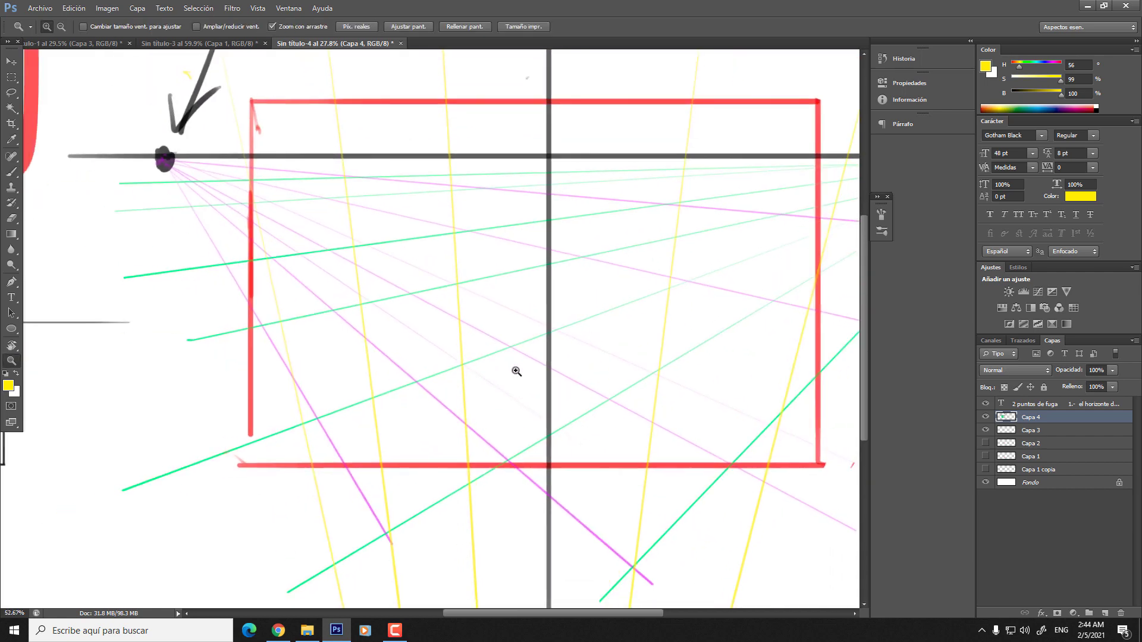
- Draw the box's near vertical edge in black with a size 30 brush along the yellow guide just left of the axis
{"action": "left_click_drag", "start_coordinate": [512, 365], "coordinate": [462, 371]}
{"action": "scroll", "coordinate": [462, 369], "scroll_direction": "up", "scroll_amount": 1}
{"action": "key", "text": "bracketleft"}
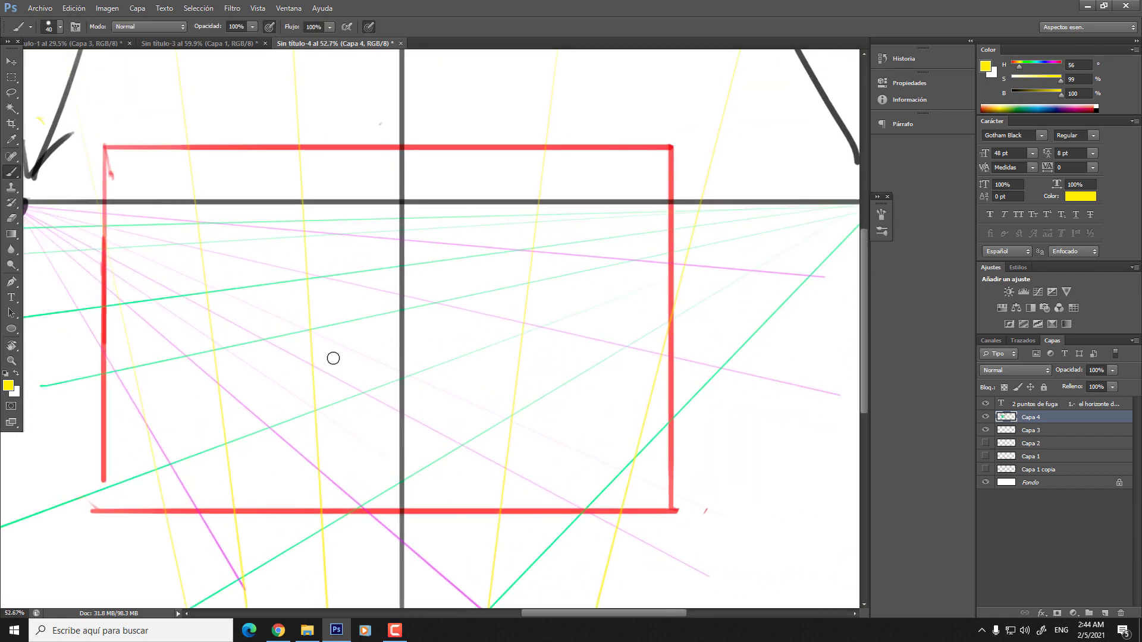
{"action": "left_click_drag", "start_coordinate": [1033, 95], "coordinate": [1005, 89]}
{"action": "key", "text": "bracketleft"}
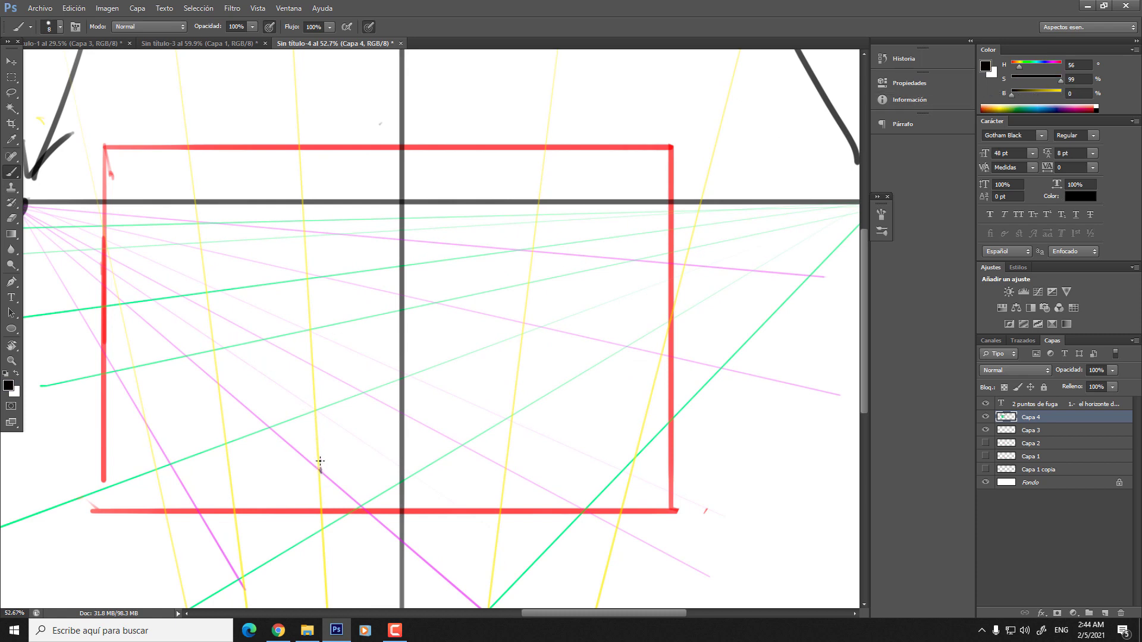
{"action": "left_click", "coordinate": [309, 279], "text": "shift"}
{"action": "key", "text": "ctrl+z"}
{"action": "key", "text": "bracketright"}
{"action": "key", "text": "bracketright"}
{"action": "key", "text": "bracketright"}
{"action": "left_click", "coordinate": [307, 279]}
{"action": "left_click", "coordinate": [316, 463], "text": "shift"}
{"action": "left_click", "coordinate": [314, 469], "text": "shift"}
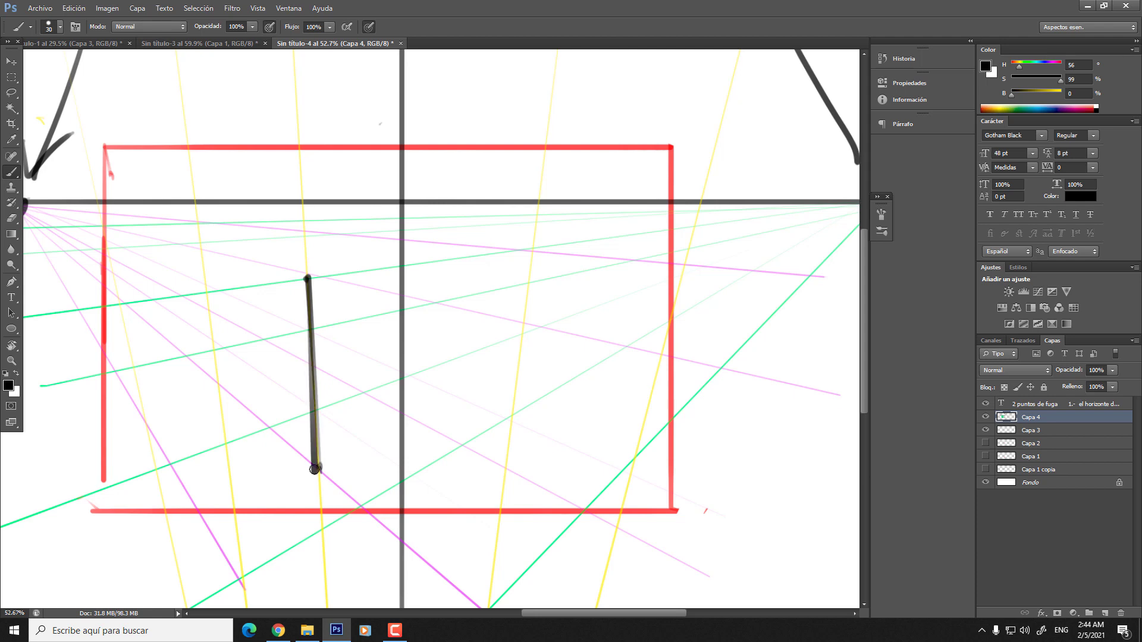
{"action": "key", "text": "ctrl+z"}
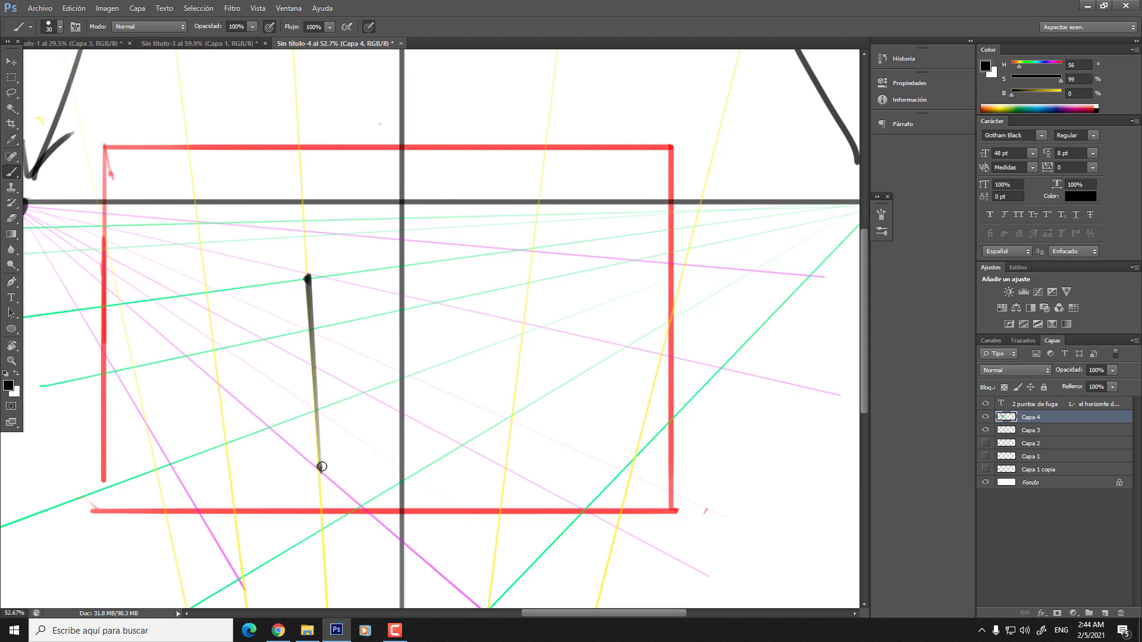
{"action": "left_click", "coordinate": [319, 467], "text": "shift"}
- Draw the box's short lower-left edge in black from the near bottom corner along the magenta guide
{"action": "left_click", "coordinate": [267, 429], "text": "shift"}
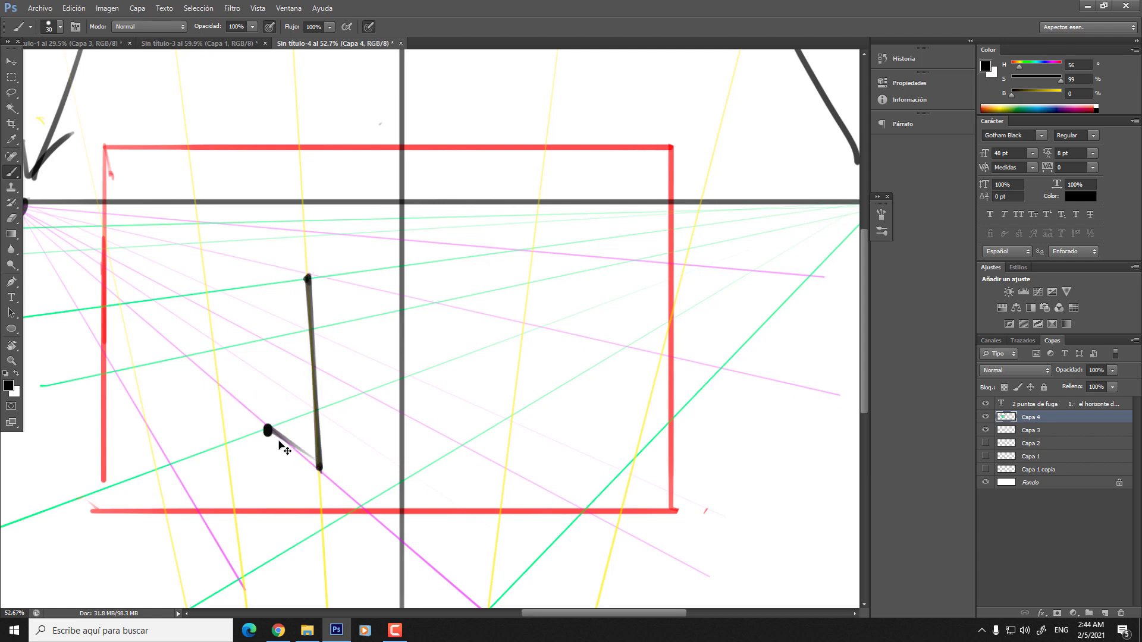
{"action": "key", "text": "ctrl+z"}
{"action": "left_click", "coordinate": [268, 427]}
{"action": "left_click", "coordinate": [319, 471], "text": "shift"}
{"action": "left_click", "coordinate": [272, 426], "text": "shift"}
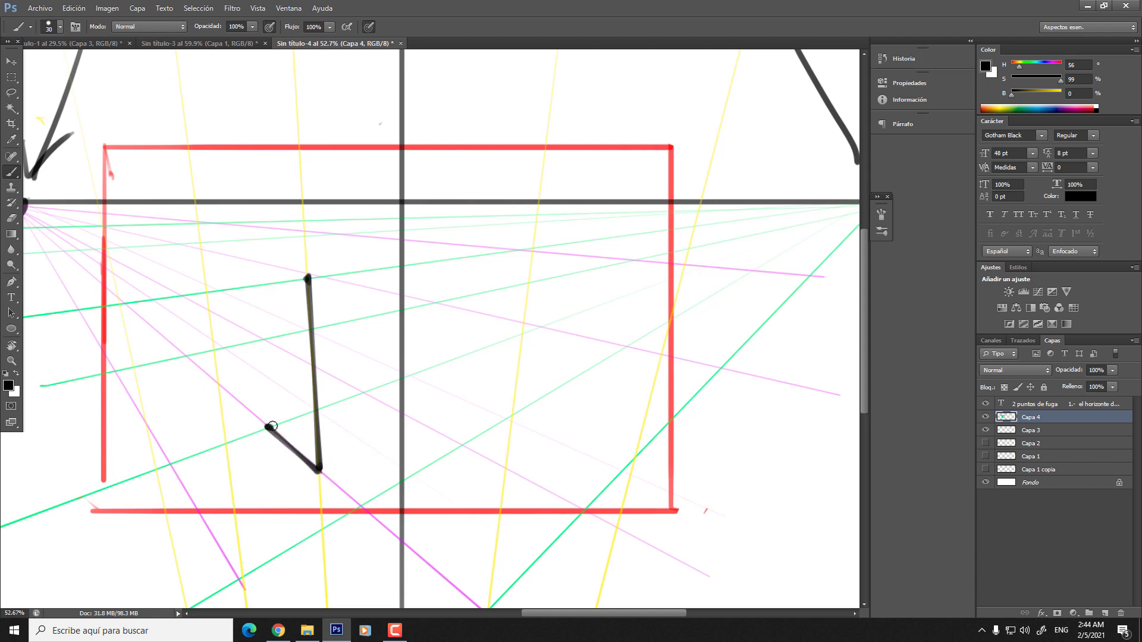
- Draw the box's left vertical edge in black up from the lower-left corner, tilted like the yellow guides
{"action": "left_click", "coordinate": [242, 257], "text": "shift"}
{"action": "key", "text": "ctrl+z"}
{"action": "left_click", "coordinate": [252, 260]}
{"action": "left_click", "coordinate": [270, 422], "text": "shift"}
{"action": "key", "text": "ctrl+z"}
{"action": "left_click", "coordinate": [247, 260], "text": "shift"}
{"action": "key", "text": "ctrl+z"}
{"action": "left_click", "coordinate": [268, 424], "text": "shift"}
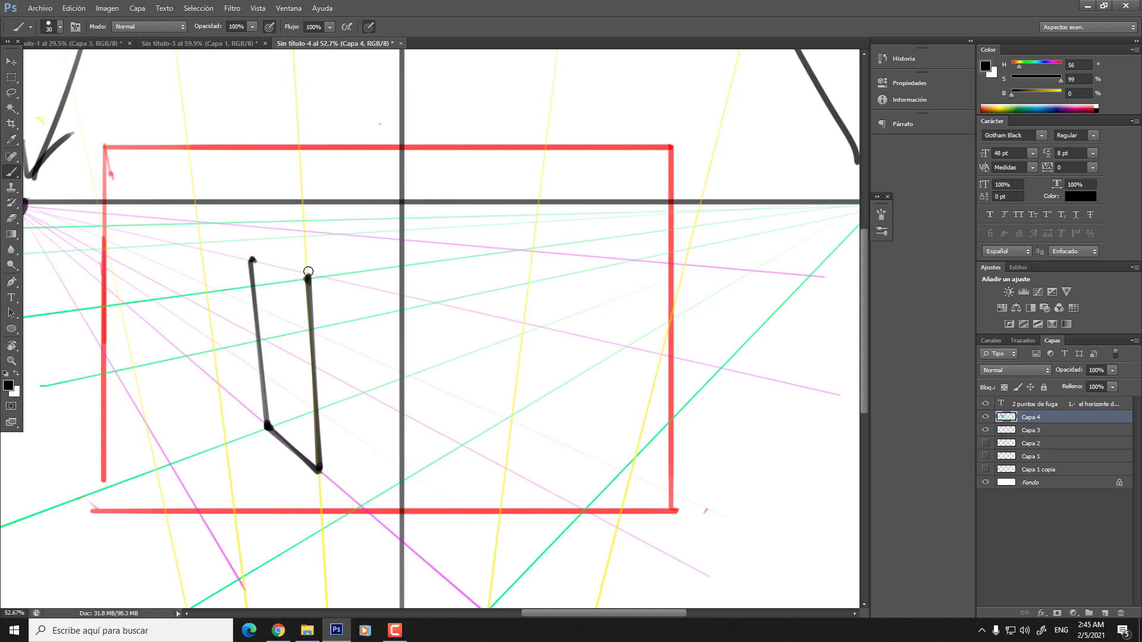
- Draw the four black edges of the box's top face, following the magenta and green guides to both vanishing points
{"action": "left_click", "coordinate": [310, 275], "text": "shift"}
{"action": "left_click", "coordinate": [252, 259], "text": "shift"}
{"action": "left_click", "coordinate": [413, 241], "text": "shift"}
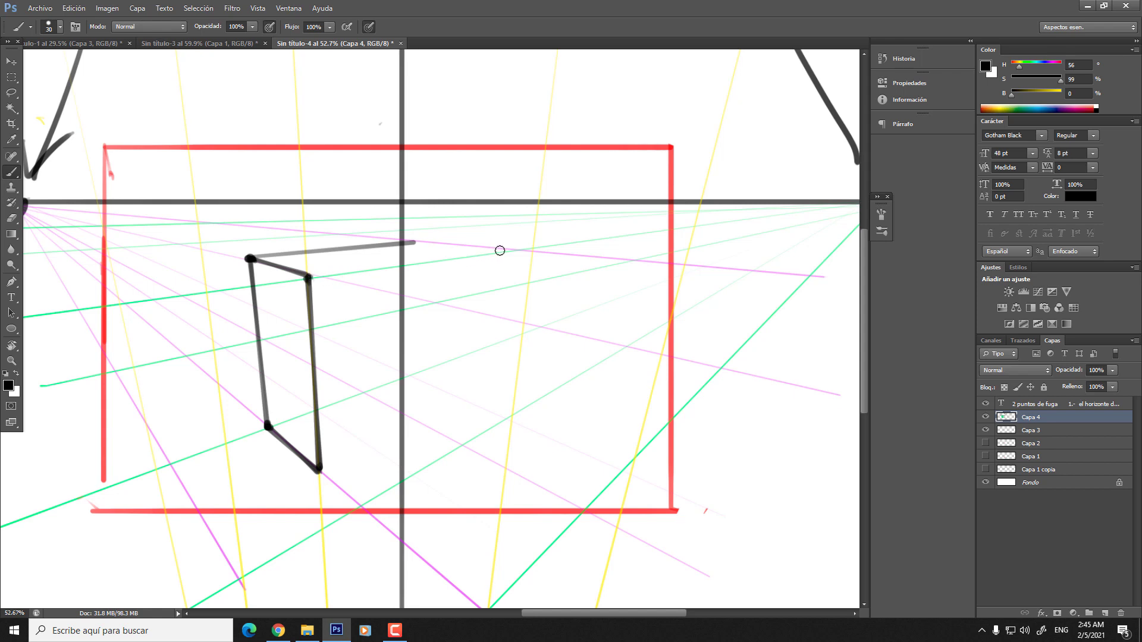
{"action": "left_click", "coordinate": [509, 247], "text": "shift"}
{"action": "key", "text": "ctrl+z"}
{"action": "left_click", "coordinate": [515, 248], "text": "shift"}
{"action": "left_click", "coordinate": [505, 248], "text": "shift"}
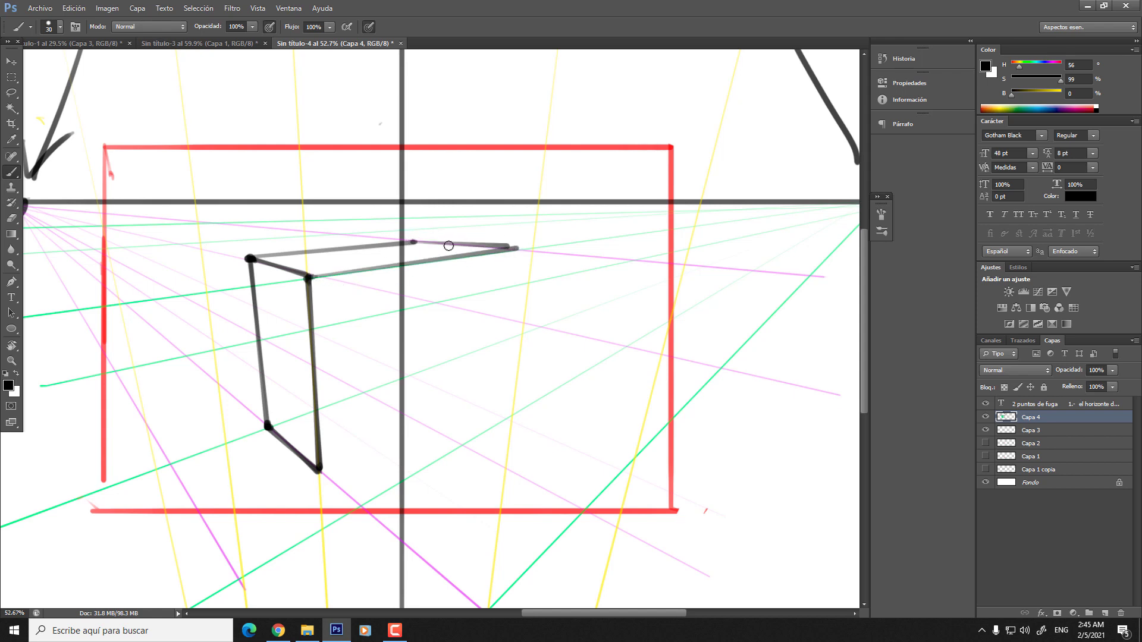
{"action": "key", "text": "ctrl+z"}
{"action": "left_click", "coordinate": [508, 250]}
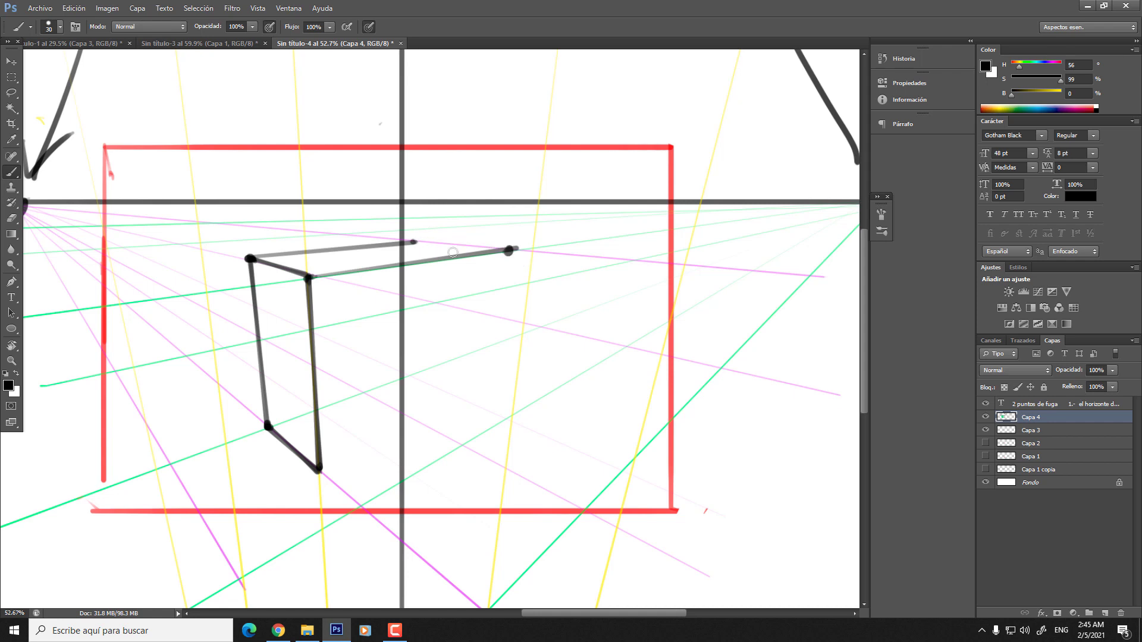
{"action": "left_click", "coordinate": [412, 242], "text": "shift"}
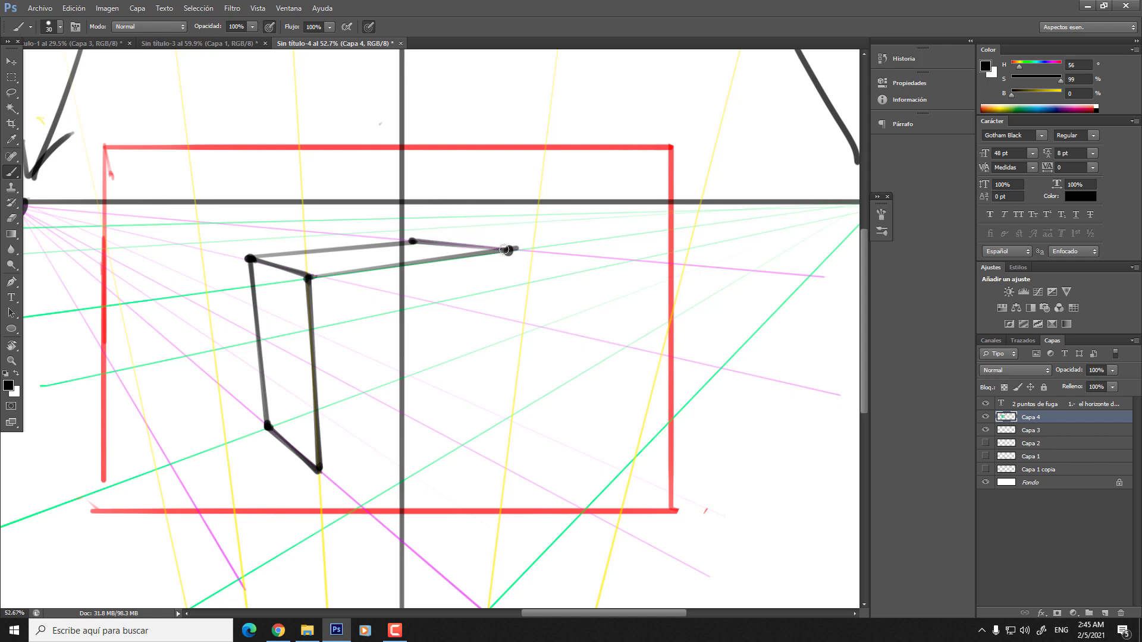
- Draw the box's right vertical edge in black down from the top face's right corner, parallel to the nearby yellow guide
{"action": "left_click", "coordinate": [486, 335], "text": "shift"}
{"action": "key", "text": "ctrl+z"}
{"action": "left_click", "coordinate": [491, 344], "text": "shift"}
{"action": "key", "text": "ctrl+z"}
{"action": "left_click", "coordinate": [502, 342], "text": "shift"}
{"action": "key", "text": "ctrl+z"}
{"action": "key", "text": "ctrl+z"}
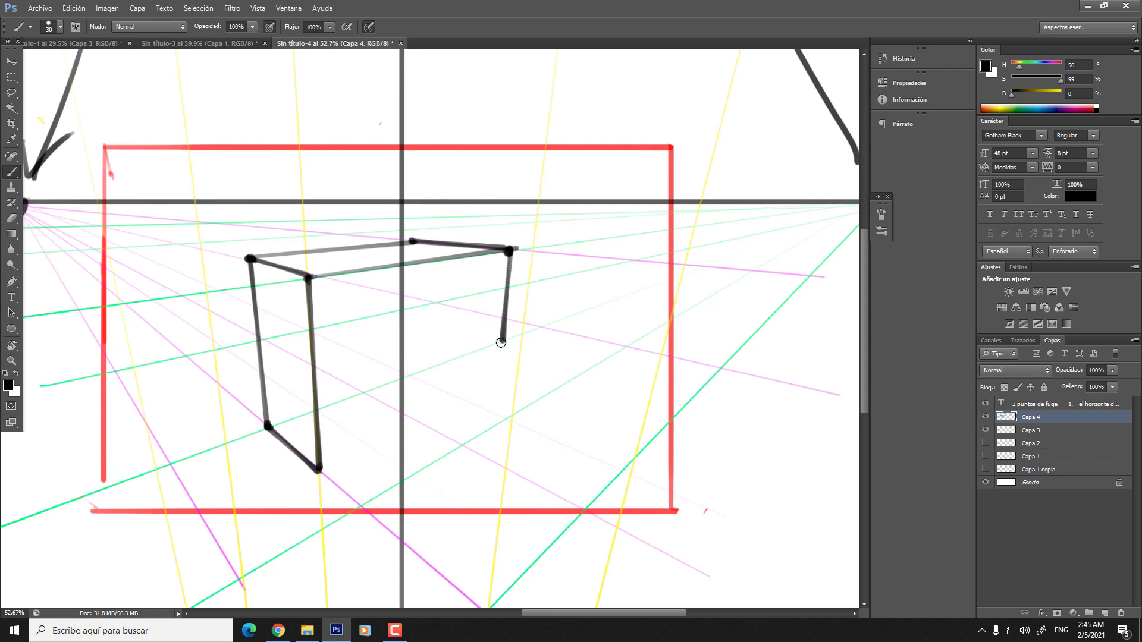
- Draw a stepped notch at the box's lower right and close the bottom edge back to the near bottom corner
{"action": "left_click", "coordinate": [437, 366], "text": "shift"}
{"action": "key", "text": "ctrl+z"}
{"action": "key", "text": "ctrl+z"}
{"action": "left_click", "coordinate": [434, 410], "text": "shift"}
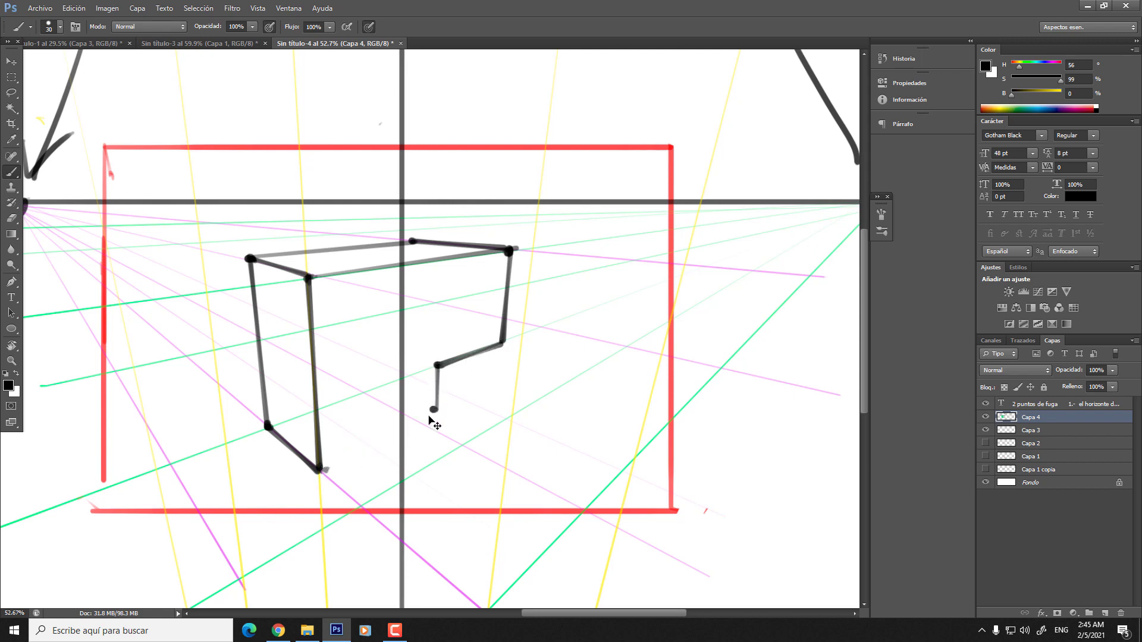
{"action": "left_click", "coordinate": [315, 473], "text": "shift"}
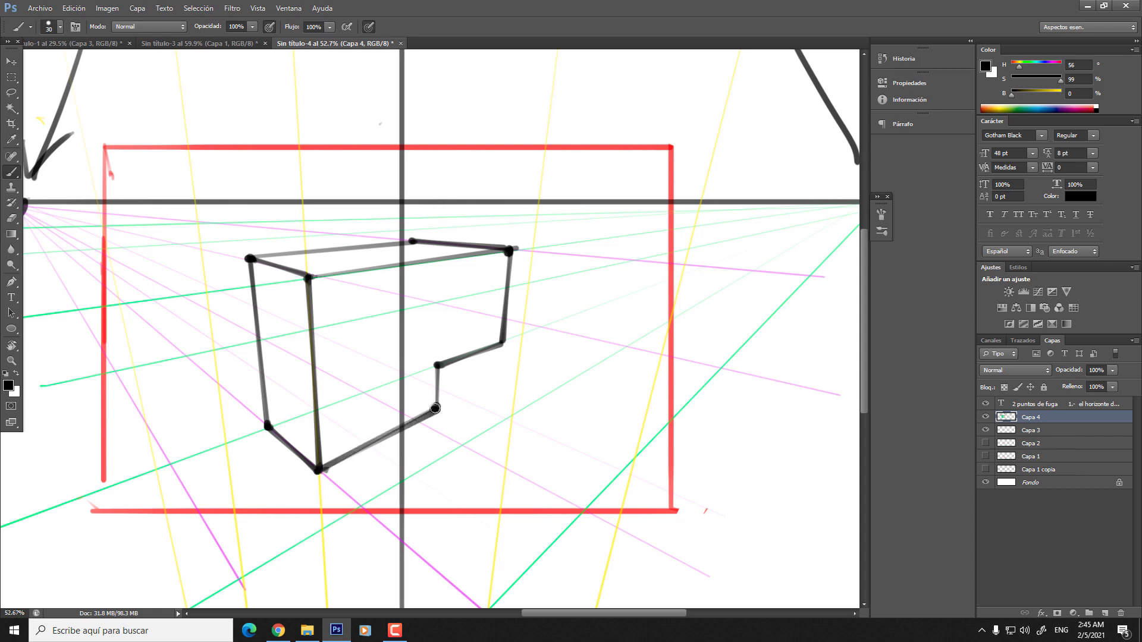
{"action": "scroll", "coordinate": [423, 339], "scroll_direction": "down", "scroll_amount": 3}
{"action": "scroll", "coordinate": [632, 309], "scroll_direction": "up", "scroll_amount": 5}
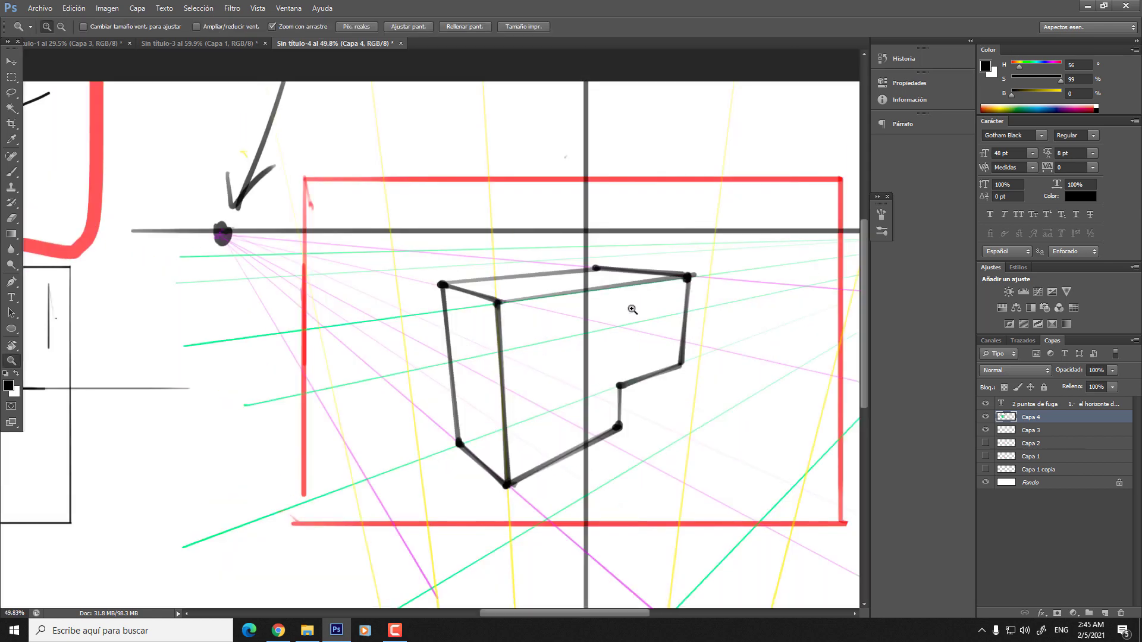
{"action": "scroll", "coordinate": [619, 324], "scroll_direction": "down", "scroll_amount": 3}
{"action": "scroll", "coordinate": [510, 304], "scroll_direction": "up", "scroll_amount": 2}
{"action": "scroll", "coordinate": [511, 304], "scroll_direction": "up", "scroll_amount": 1}
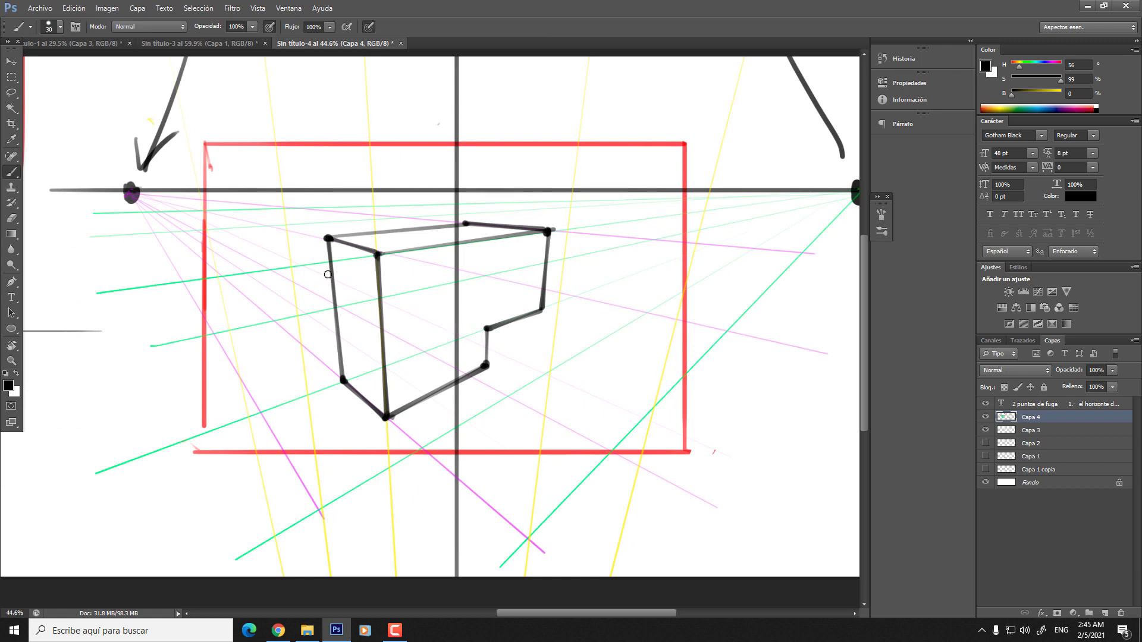
{"action": "key", "text": "bracketright"}
{"action": "key", "text": "bracketright"}
{"action": "key", "text": "bracketright"}
{"action": "mouse_move", "coordinate": [332, 243]}
{"action": "left_mouse_down"}
{"action": "mouse_move", "coordinate": [346, 352]}
{"action": "mouse_move", "coordinate": [342, 263]}
{"action": "mouse_move", "coordinate": [354, 306]}
{"action": "mouse_move", "coordinate": [364, 264]}
{"action": "mouse_move", "coordinate": [374, 339]}
{"action": "left_mouse_up"}
{"action": "key", "text": "ctrl+z"}
{"action": "left_click_drag", "start_coordinate": [372, 239], "coordinate": [493, 232]}
{"action": "key", "text": "ctrl+z"}
{"action": "key", "text": "bracketright"}
{"action": "left_click_drag", "start_coordinate": [403, 270], "coordinate": [416, 396]}
{"action": "left_click_drag", "start_coordinate": [438, 262], "coordinate": [455, 384]}
{"action": "key", "text": "ctrl+z"}
{"action": "key", "text": "bracketright"}
{"action": "key", "text": "bracketright"}
{"action": "key", "text": "bracketright"}
{"action": "key", "text": "bracketright"}
{"action": "key", "text": "bracketright"}
{"action": "mouse_move", "coordinate": [398, 261]}
{"action": "left_mouse_down"}
{"action": "mouse_move", "coordinate": [401, 387]}
{"action": "mouse_move", "coordinate": [470, 270]}
{"action": "left_mouse_up"}
{"action": "key", "text": "ctrl+z"}
- Paint the box's top face purple with hue 257 and brightness 100, staying within the black outline
{"action": "left_click", "coordinate": [1047, 66]}
{"action": "left_click_drag", "start_coordinate": [1058, 92], "coordinate": [1062, 92]}
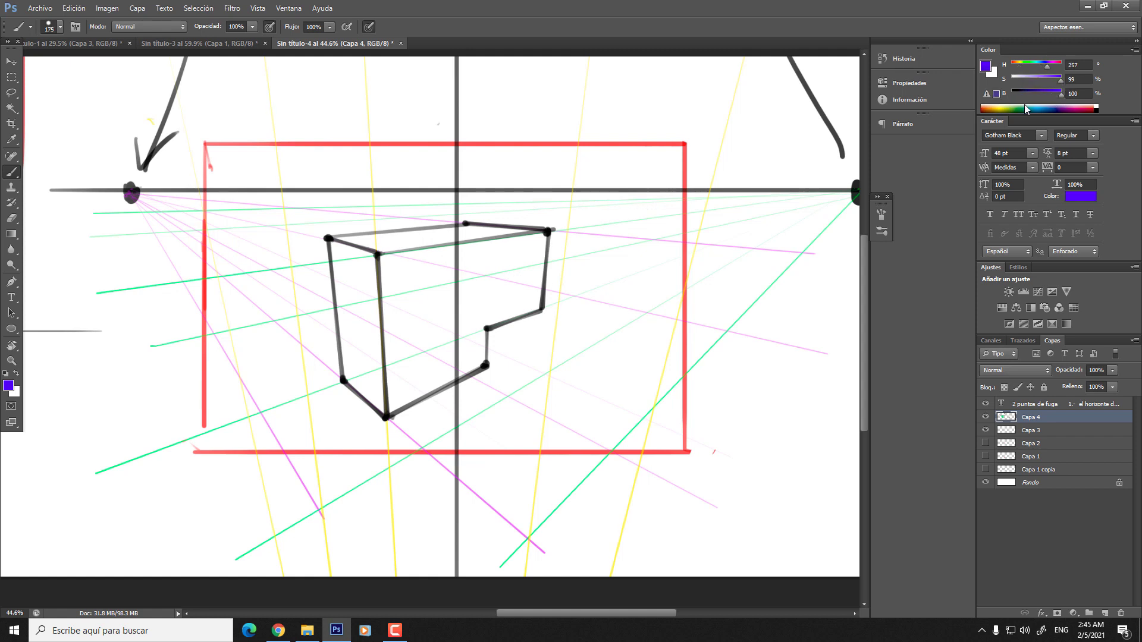
{"action": "key", "text": "bracketleft"}
{"action": "left_click", "coordinate": [333, 241]}
{"action": "mouse_move", "coordinate": [416, 234]}
{"action": "left_mouse_down"}
{"action": "mouse_move", "coordinate": [449, 228]}
{"action": "mouse_move", "coordinate": [349, 246]}
{"action": "mouse_move", "coordinate": [501, 233]}
{"action": "mouse_move", "coordinate": [453, 242]}
{"action": "left_mouse_up"}
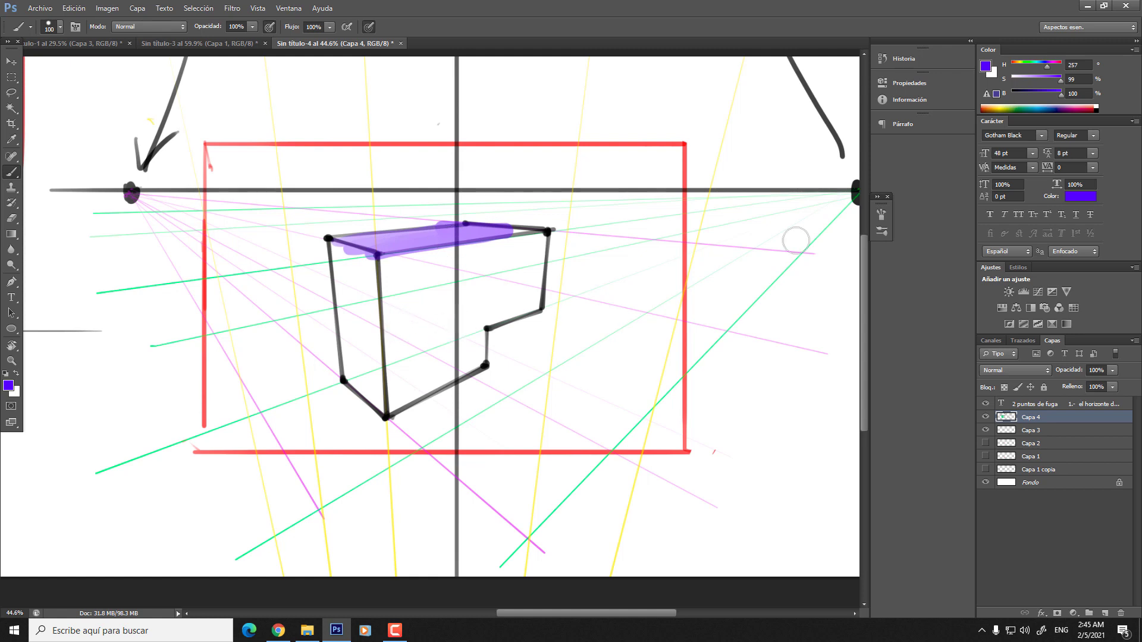
- Fill the box's left side face with green at hue 120, brushing between its vertical edges
{"action": "left_click", "coordinate": [1027, 66]}
{"action": "key", "text": "bracketleft"}
{"action": "left_click", "coordinate": [336, 245]}
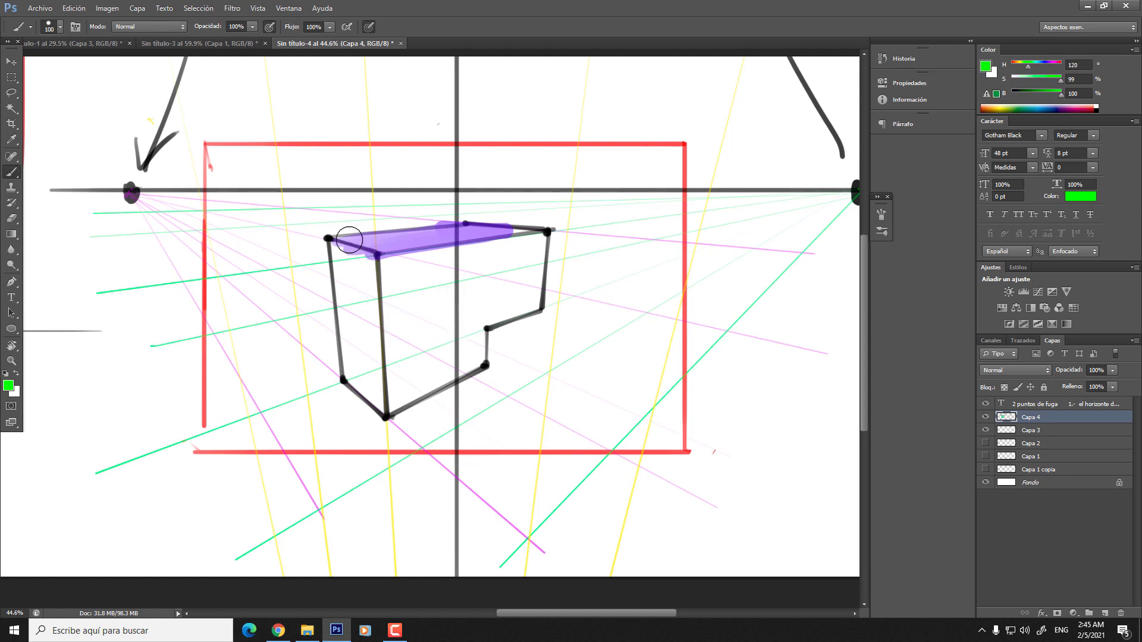
{"action": "mouse_move", "coordinate": [339, 246]}
{"action": "left_mouse_down"}
{"action": "mouse_move", "coordinate": [348, 350]}
{"action": "mouse_move", "coordinate": [368, 256]}
{"action": "mouse_move", "coordinate": [330, 245]}
{"action": "mouse_move", "coordinate": [381, 401]}
{"action": "mouse_move", "coordinate": [360, 255]}
{"action": "mouse_move", "coordinate": [343, 328]}
{"action": "mouse_move", "coordinate": [331, 253]}
{"action": "mouse_move", "coordinate": [349, 378]}
{"action": "mouse_move", "coordinate": [383, 383]}
{"action": "left_mouse_up"}
{"action": "key", "text": "ctrl+z"}
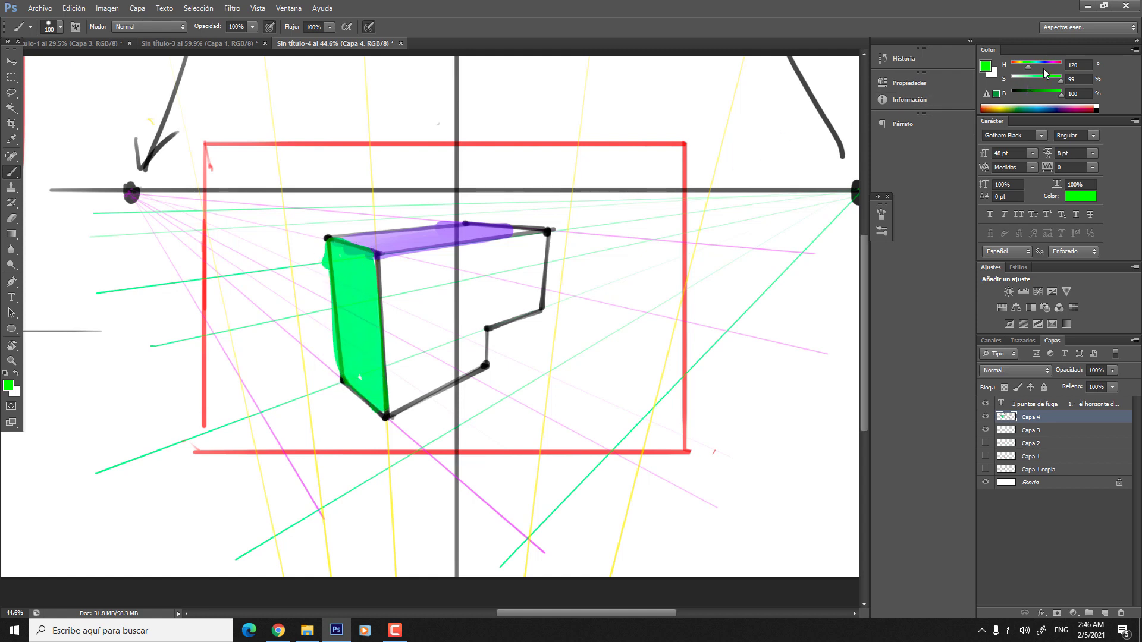
- Paint the box's notched right face orange with hue 39
{"action": "left_click_drag", "start_coordinate": [1045, 67], "coordinate": [1017, 65]}
{"action": "mouse_move", "coordinate": [388, 257]}
{"action": "left_mouse_down"}
{"action": "mouse_move", "coordinate": [389, 340]}
{"action": "mouse_move", "coordinate": [396, 264]}
{"action": "mouse_move", "coordinate": [527, 251]}
{"action": "mouse_move", "coordinate": [409, 266]}
{"action": "mouse_move", "coordinate": [544, 237]}
{"action": "mouse_move", "coordinate": [536, 300]}
{"action": "mouse_move", "coordinate": [506, 318]}
{"action": "mouse_move", "coordinate": [456, 319]}
{"action": "mouse_move", "coordinate": [509, 270]}
{"action": "mouse_move", "coordinate": [439, 272]}
{"action": "mouse_move", "coordinate": [395, 264]}
{"action": "mouse_move", "coordinate": [401, 256]}
{"action": "mouse_move", "coordinate": [503, 244]}
{"action": "mouse_move", "coordinate": [487, 287]}
{"action": "mouse_move", "coordinate": [444, 283]}
{"action": "mouse_move", "coordinate": [408, 349]}
{"action": "mouse_move", "coordinate": [401, 330]}
{"action": "mouse_move", "coordinate": [401, 392]}
{"action": "mouse_move", "coordinate": [391, 369]}
{"action": "mouse_move", "coordinate": [390, 386]}
{"action": "mouse_move", "coordinate": [401, 398]}
{"action": "mouse_move", "coordinate": [473, 371]}
{"action": "mouse_move", "coordinate": [396, 403]}
{"action": "mouse_move", "coordinate": [481, 365]}
{"action": "mouse_move", "coordinate": [479, 338]}
{"action": "mouse_move", "coordinate": [468, 353]}
{"action": "mouse_move", "coordinate": [436, 315]}
{"action": "mouse_move", "coordinate": [421, 320]}
{"action": "mouse_move", "coordinate": [407, 393]}
{"action": "mouse_move", "coordinate": [464, 290]}
{"action": "left_mouse_up"}
{"action": "scroll", "coordinate": [464, 289], "scroll_direction": "down", "scroll_amount": 5}
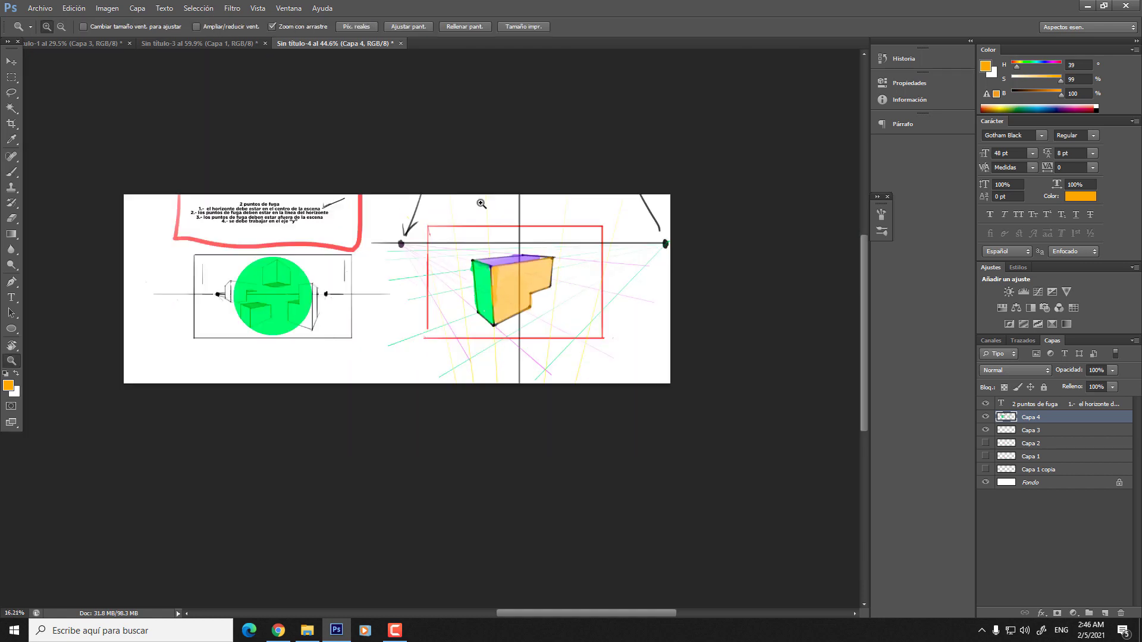
{"action": "scroll", "coordinate": [587, 277], "scroll_direction": "up", "scroll_amount": 3}
{"action": "left_click", "coordinate": [606, 317]}
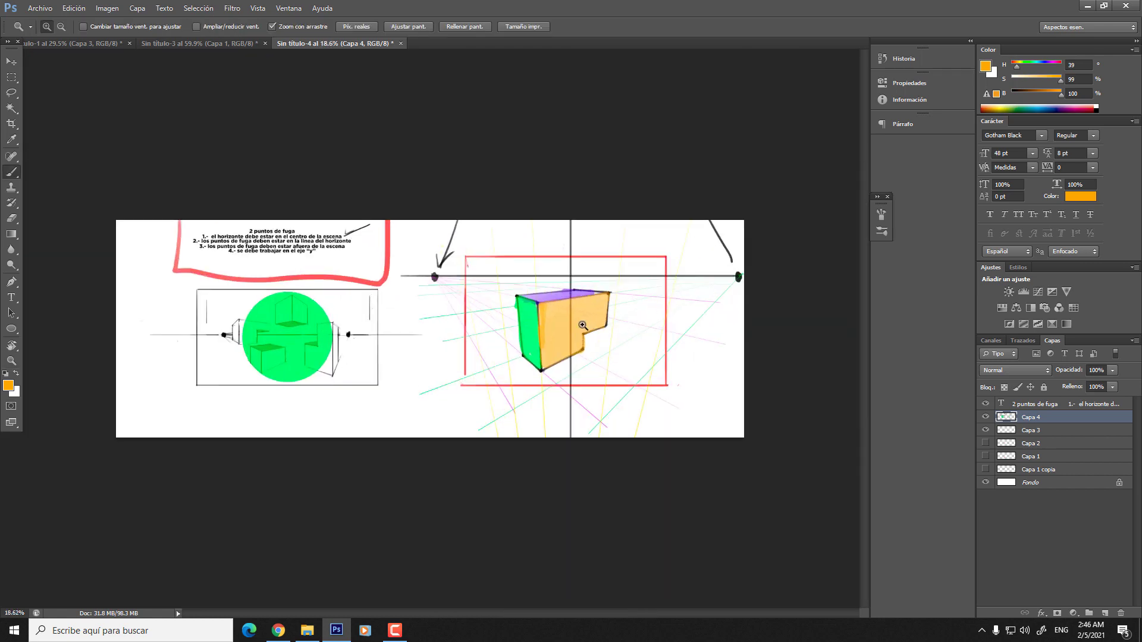
- Mark the left vanishing point on the horizon with an orange spot
{"action": "key", "text": "b"}
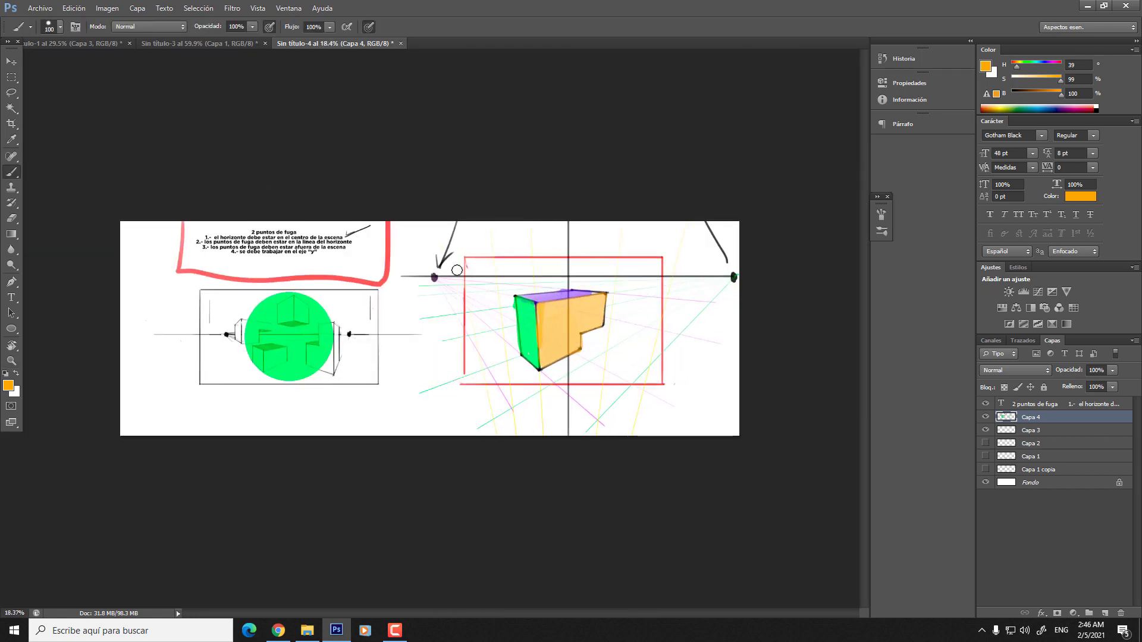
{"action": "left_click_drag", "start_coordinate": [456, 275], "coordinate": [470, 274]}
{"action": "key", "text": "bracketleft"}
{"action": "left_click", "coordinate": [416, 278]}
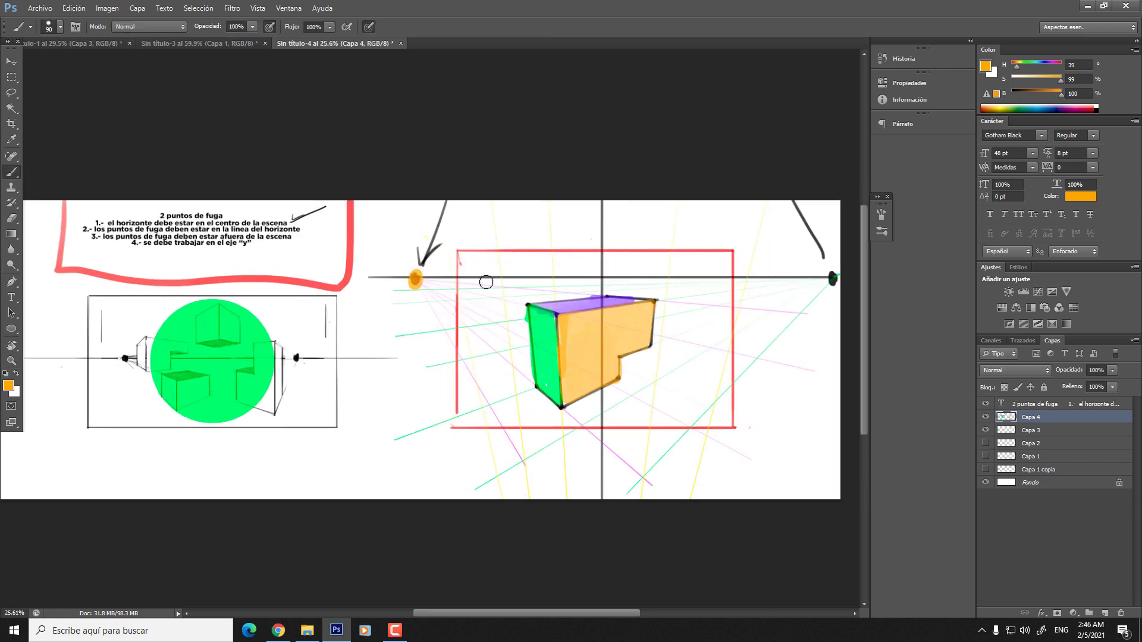
- Trace the four sides of the red frame around the box with a thick orange outline, using brush size 80
{"action": "key", "text": "bracketleft"}
{"action": "left_click", "coordinate": [458, 250]}
{"action": "left_click", "coordinate": [457, 420], "text": "shift"}
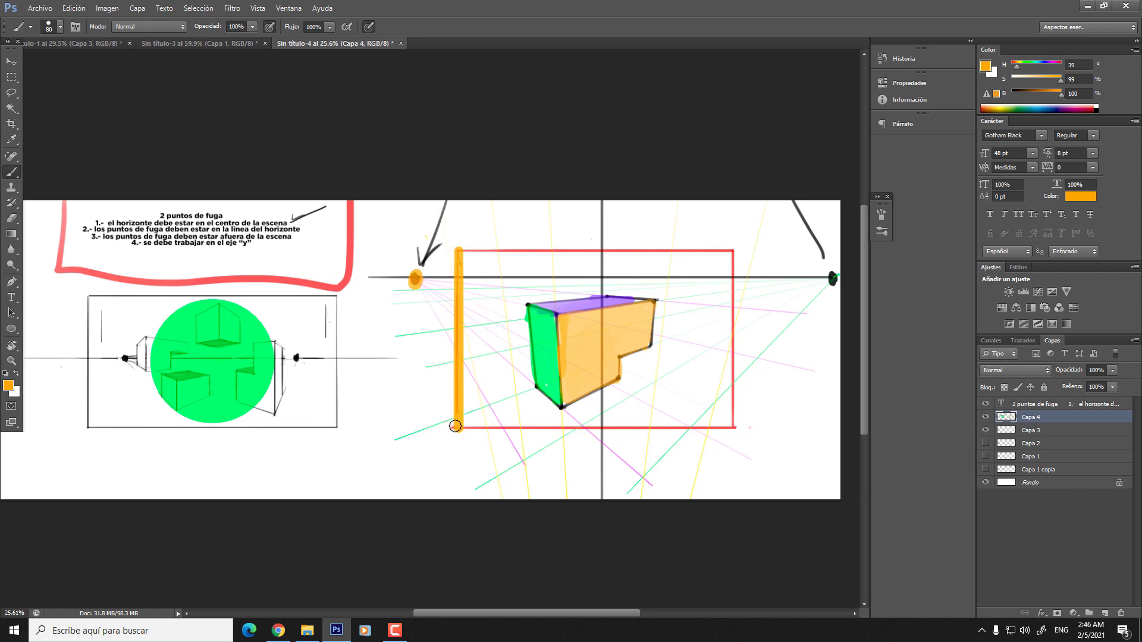
{"action": "mouse_move", "coordinate": [457, 423]}
{"action": "left_mouse_down"}
{"action": "mouse_move", "coordinate": [740, 426]}
{"action": "mouse_move", "coordinate": [736, 254]}
{"action": "mouse_move", "coordinate": [450, 251]}
{"action": "left_mouse_up"}
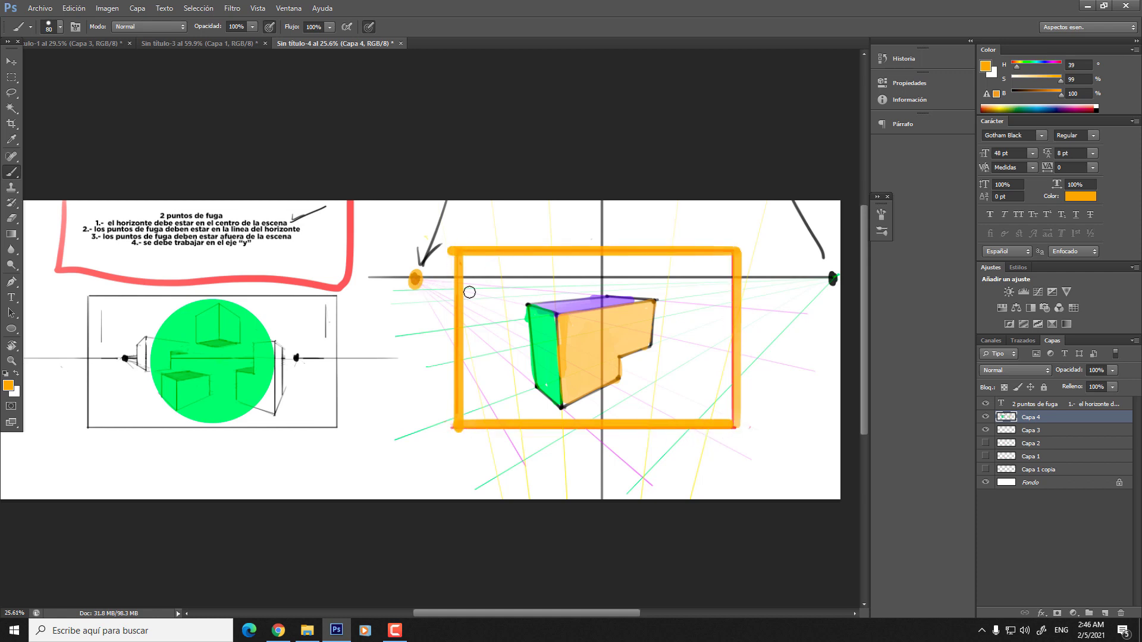
- Paint a wide translucent red band down the area outside the frame's left side, using pure red and brush size 1000
{"action": "mouse_move", "coordinate": [485, 216]}
{"action": "left_mouse_down"}
{"action": "mouse_move", "coordinate": [415, 384]}
{"action": "mouse_move", "coordinate": [437, 375]}
{"action": "left_mouse_up"}
{"action": "key", "text": "ctrl+z"}
{"action": "key", "text": "bracketright"}
{"action": "key", "text": "bracketright"}
{"action": "key", "text": "bracketright"}
{"action": "key", "text": "bracketright"}
{"action": "key", "text": "bracketright"}
{"action": "key", "text": "bracketright"}
{"action": "key", "text": "bracketright"}
{"action": "key", "text": "bracketright"}
{"action": "key", "text": "bracketright"}
{"action": "key", "text": "bracketright"}
{"action": "key", "text": "bracketright"}
{"action": "key", "text": "bracketright"}
{"action": "key", "text": "bracketright"}
{"action": "mouse_move", "coordinate": [1014, 68]}
{"action": "left_mouse_down"}
{"action": "mouse_move", "coordinate": [1062, 80]}
{"action": "mouse_move", "coordinate": [1063, 93]}
{"action": "left_mouse_up"}
{"action": "left_click", "coordinate": [1057, 106]}
{"action": "key", "text": "bracketright"}
{"action": "key", "text": "bracketright"}
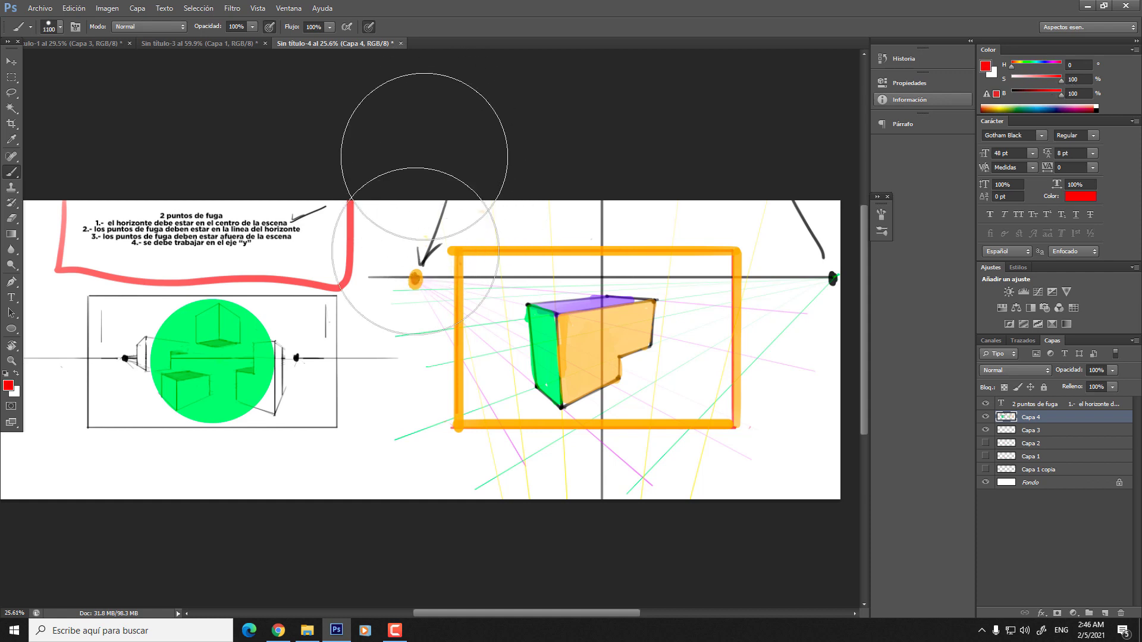
{"action": "left_click_drag", "start_coordinate": [412, 115], "coordinate": [410, 455]}
{"action": "key", "text": "ctrl+z"}
{"action": "left_click_drag", "start_coordinate": [408, 127], "coordinate": [415, 350]}
{"action": "left_click_drag", "start_coordinate": [396, 390], "coordinate": [408, 484]}
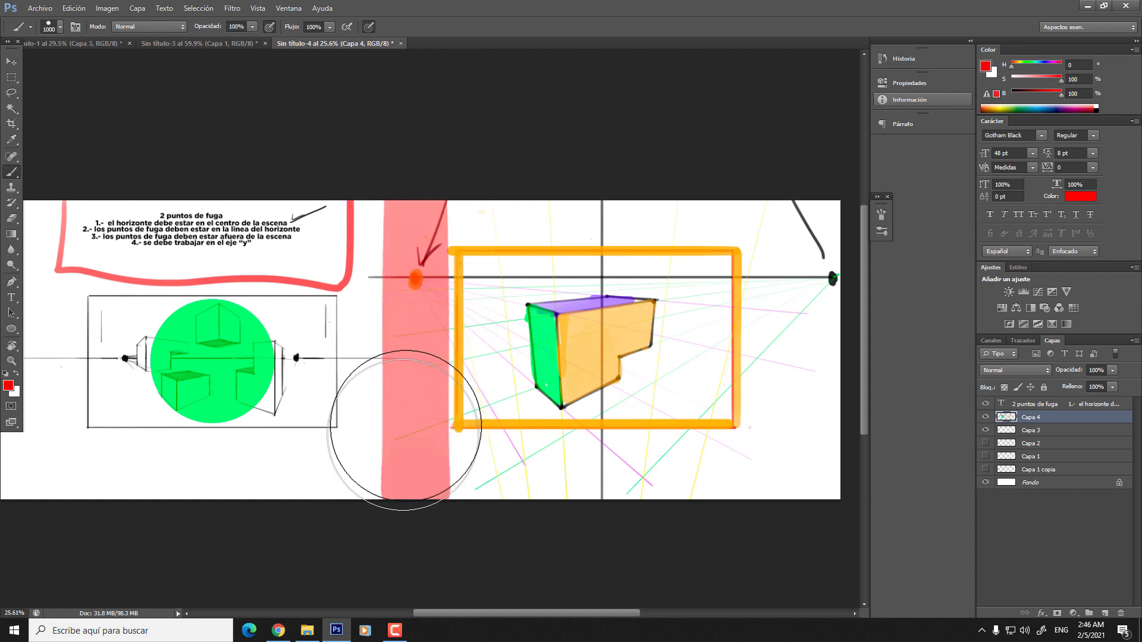
{"action": "key", "text": "ctrl+z"}
{"action": "mouse_move", "coordinate": [458, 173]}
{"action": "left_mouse_down"}
{"action": "mouse_move", "coordinate": [416, 446]}
{"action": "mouse_move", "coordinate": [419, 512]}
{"action": "left_mouse_up"}
{"action": "key", "text": "ctrl+z"}
{"action": "mouse_move", "coordinate": [417, 222]}
{"action": "left_mouse_down"}
{"action": "mouse_move", "coordinate": [405, 433]}
{"action": "mouse_move", "coordinate": [417, 491]}
{"action": "mouse_move", "coordinate": [434, 440]}
{"action": "mouse_move", "coordinate": [694, 453]}
{"action": "left_mouse_up"}
{"action": "key", "text": "ctrl+z"}
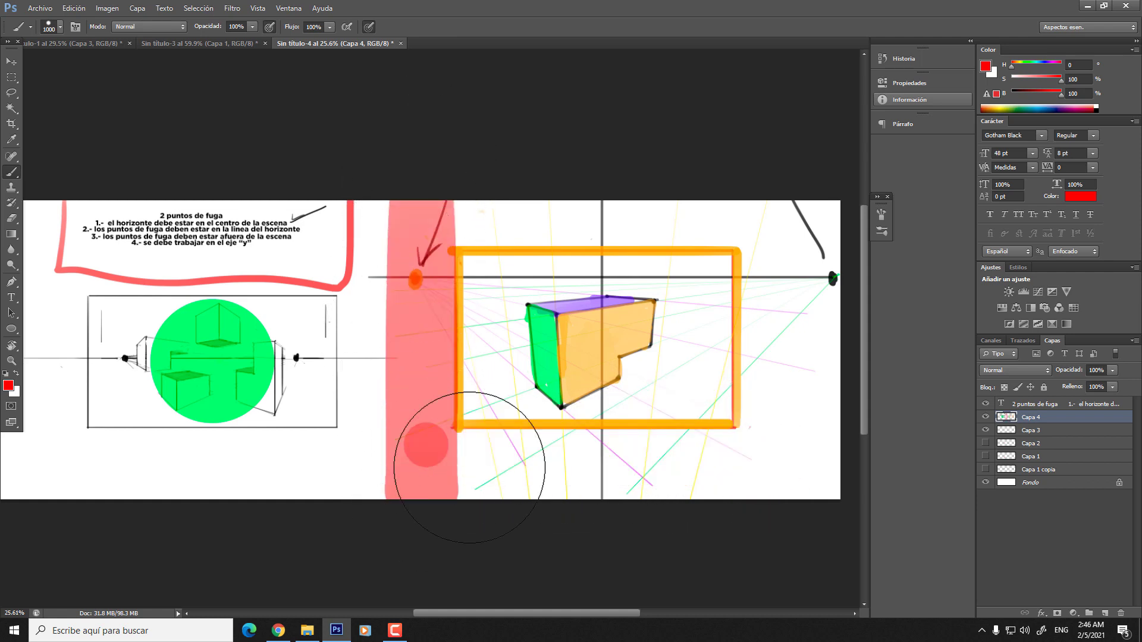
{"action": "left_click", "coordinate": [447, 461]}
{"action": "key", "text": "ctrl+z"}
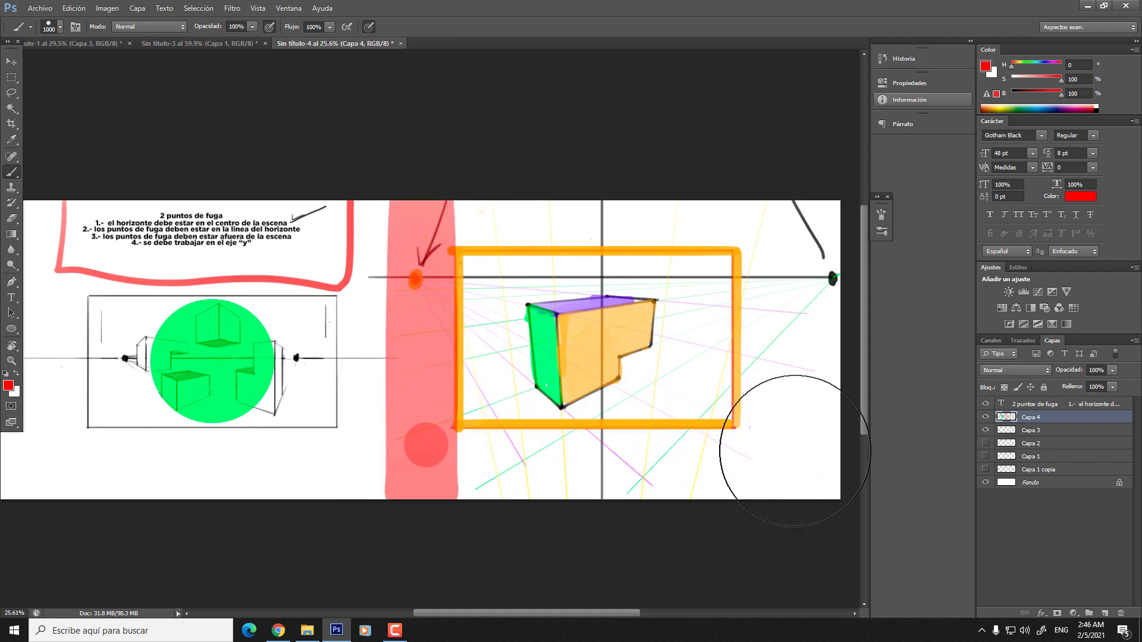
- Paint red bands outside the frame along its bottom, right and top sides with brush size 600
{"action": "left_click_drag", "start_coordinate": [777, 458], "coordinate": [484, 458]}
{"action": "key", "text": "ctrl+z"}
{"action": "left_click", "coordinate": [770, 461]}
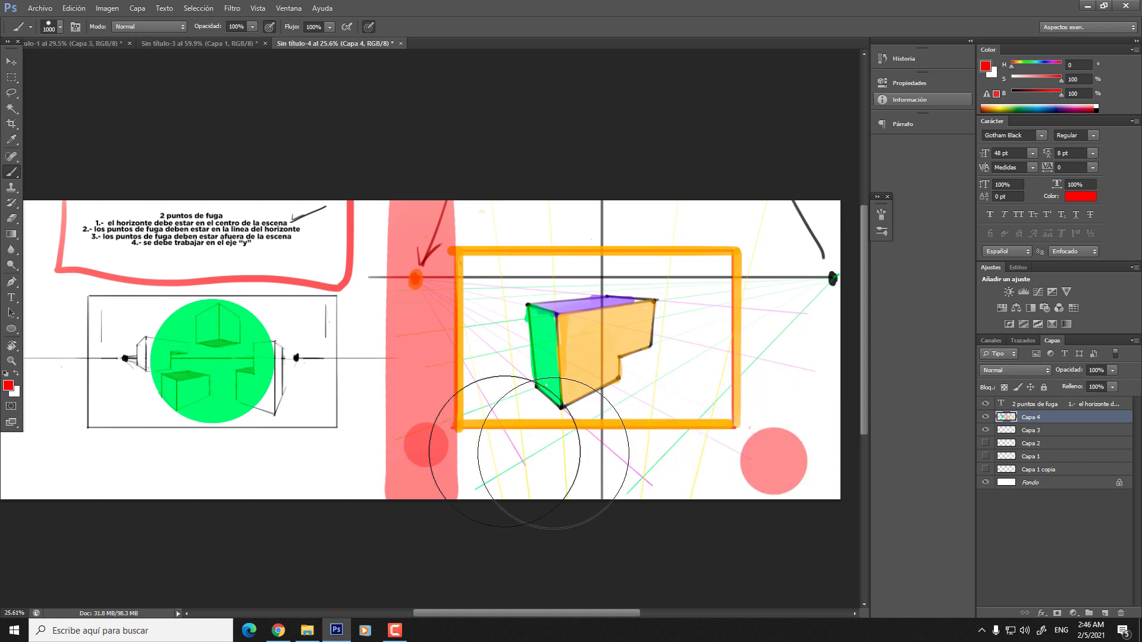
{"action": "key", "text": "ctrl+z"}
{"action": "key", "text": "bracketleft"}
{"action": "key", "text": "bracketleft"}
{"action": "key", "text": "bracketleft"}
{"action": "key", "text": "bracketleft"}
{"action": "left_click_drag", "start_coordinate": [763, 453], "coordinate": [425, 452]}
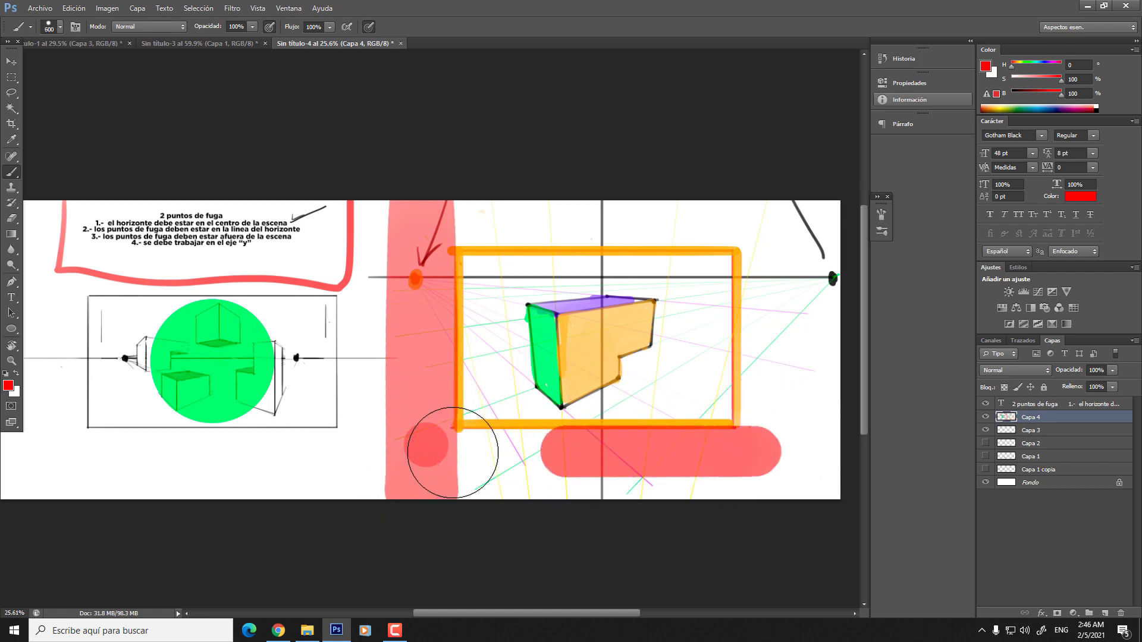
{"action": "mouse_move", "coordinate": [767, 458]}
{"action": "left_mouse_down"}
{"action": "mouse_move", "coordinate": [765, 204]}
{"action": "mouse_move", "coordinate": [767, 232]}
{"action": "mouse_move", "coordinate": [472, 216]}
{"action": "mouse_move", "coordinate": [423, 230]}
{"action": "left_mouse_up"}
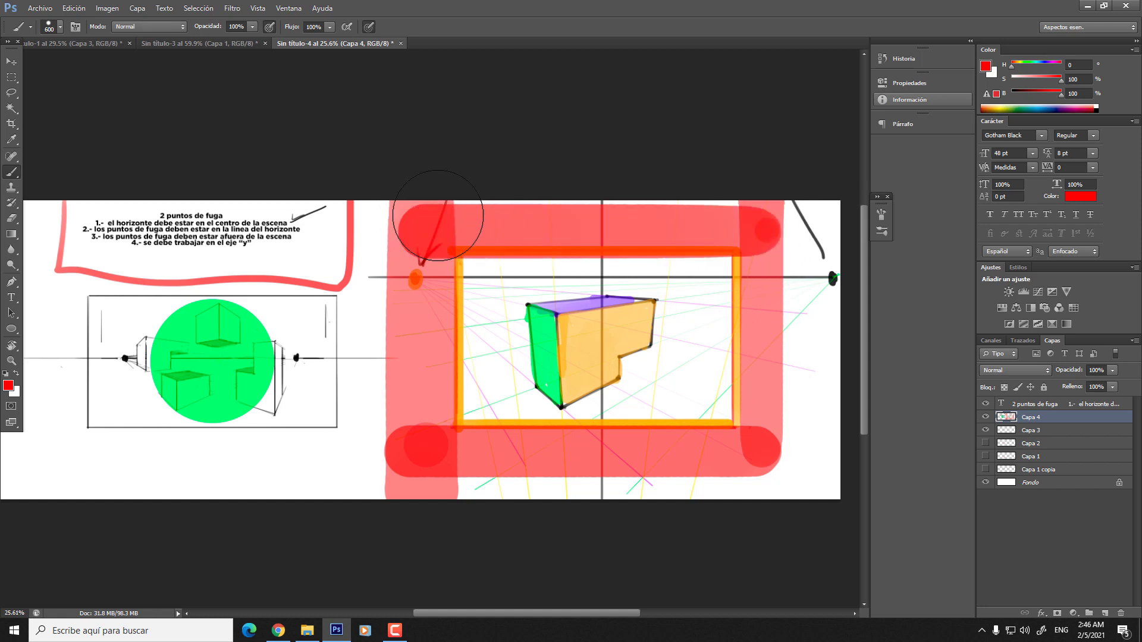
- Erase the horizon line and the central vertical line inside the orange frame with eraser size 175
{"action": "key", "text": "z"}
{"action": "scroll", "coordinate": [619, 342], "scroll_direction": "down", "scroll_amount": 3}
{"action": "scroll", "coordinate": [616, 319], "scroll_direction": "up", "scroll_amount": 3}
{"action": "scroll", "coordinate": [617, 320], "scroll_direction": "up", "scroll_amount": 1}
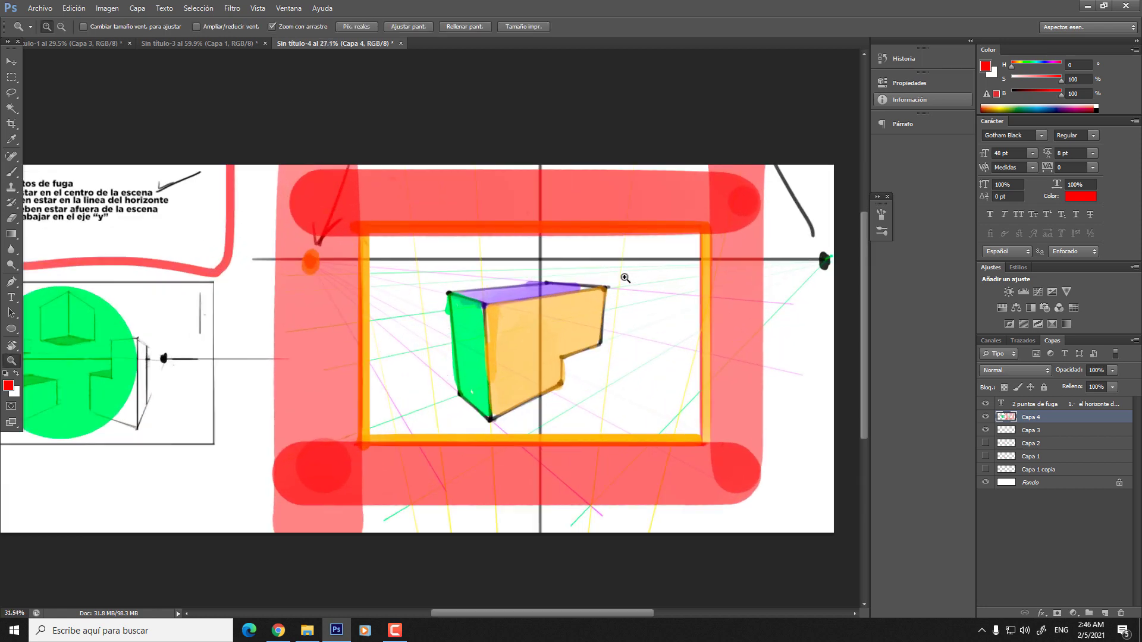
{"action": "key", "text": "b"}
{"action": "key", "text": "e"}
{"action": "key", "text": "bracketright"}
{"action": "key", "text": "bracketright"}
{"action": "key", "text": "bracketright"}
{"action": "key", "text": "bracketright"}
{"action": "key", "text": "bracketright"}
{"action": "key", "text": "bracketright"}
{"action": "key", "text": "bracketright"}
{"action": "key", "text": "bracketright"}
{"action": "key", "text": "bracketright"}
{"action": "key", "text": "bracketright"}
{"action": "key", "text": "bracketright"}
{"action": "key", "text": "bracketright"}
{"action": "key", "text": "bracketright"}
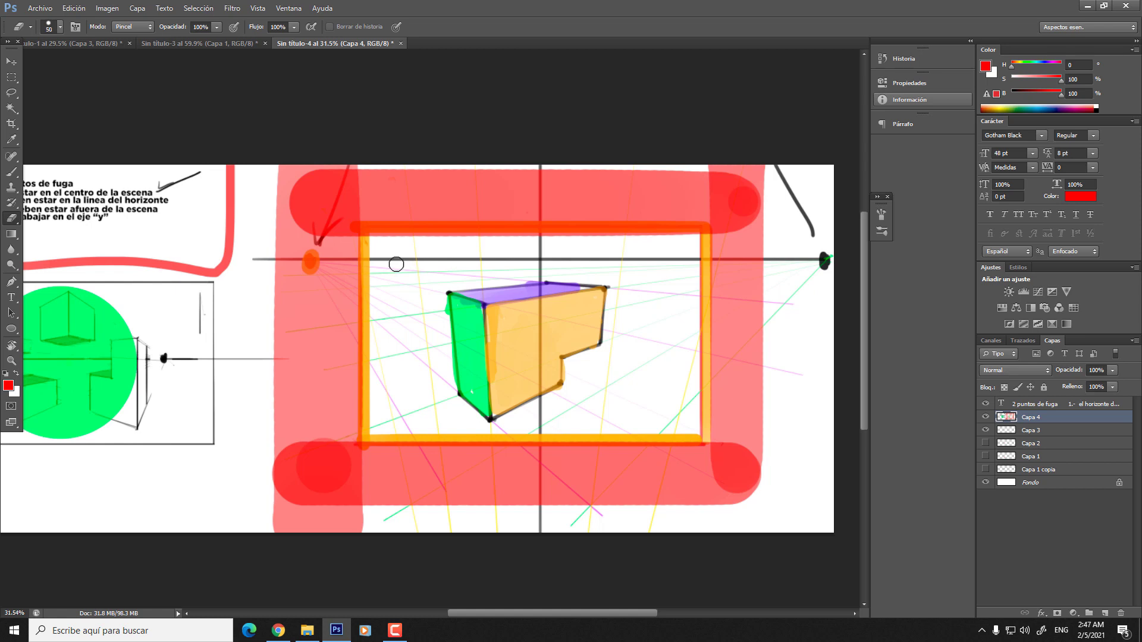
{"action": "mouse_move", "coordinate": [386, 258]}
{"action": "left_mouse_down"}
{"action": "mouse_move", "coordinate": [678, 261]}
{"action": "mouse_move", "coordinate": [515, 246]}
{"action": "mouse_move", "coordinate": [534, 262]}
{"action": "mouse_move", "coordinate": [525, 271]}
{"action": "mouse_move", "coordinate": [545, 407]}
{"action": "left_mouse_up"}
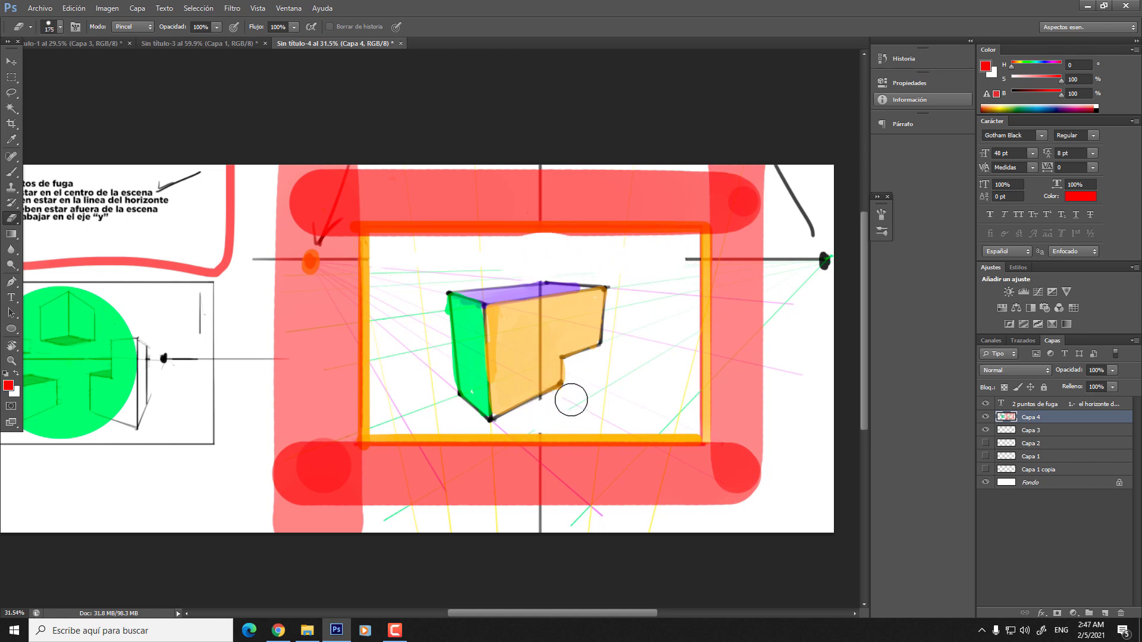
- Sample the light orange of the notched face and paint over the vertical line still crossing the box
{"action": "key", "text": "b"}
{"action": "left_click", "coordinate": [544, 324], "text": "alt"}
{"action": "key", "text": "bracketleft"}
{"action": "key", "text": "bracketleft"}
{"action": "mouse_move", "coordinate": [542, 317]}
{"action": "left_mouse_down"}
{"action": "mouse_move", "coordinate": [541, 307]}
{"action": "mouse_move", "coordinate": [543, 377]}
{"action": "mouse_move", "coordinate": [548, 245]}
{"action": "mouse_move", "coordinate": [624, 314]}
{"action": "mouse_move", "coordinate": [520, 290]}
{"action": "mouse_move", "coordinate": [551, 315]}
{"action": "mouse_move", "coordinate": [539, 330]}
{"action": "mouse_move", "coordinate": [546, 341]}
{"action": "left_mouse_up"}
{"action": "key", "text": "z"}
{"action": "key", "text": "b"}
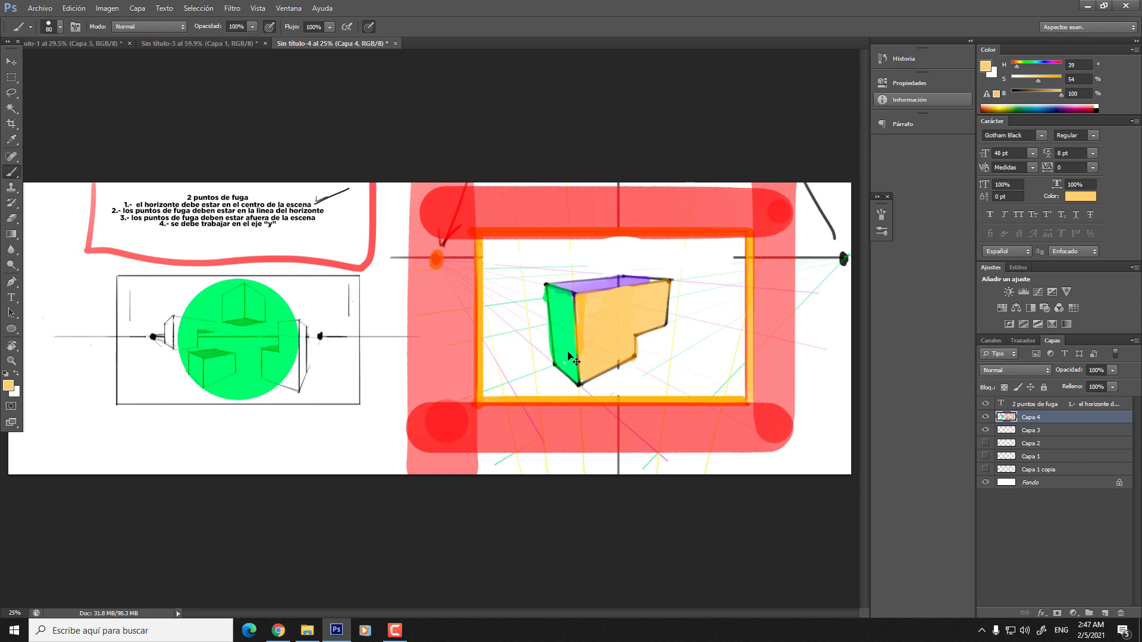
- Draw a thin light-orange arrow inside the frame, pointing to the box's lower-left corner
{"action": "key", "text": "bracketleft"}
{"action": "key", "text": "bracketleft"}
{"action": "key", "text": "bracketleft"}
{"action": "key", "text": "bracketleft"}
{"action": "mouse_move", "coordinate": [521, 375]}
{"action": "left_mouse_down"}
{"action": "mouse_move", "coordinate": [546, 365]}
{"action": "mouse_move", "coordinate": [469, 395]}
{"action": "left_mouse_up"}
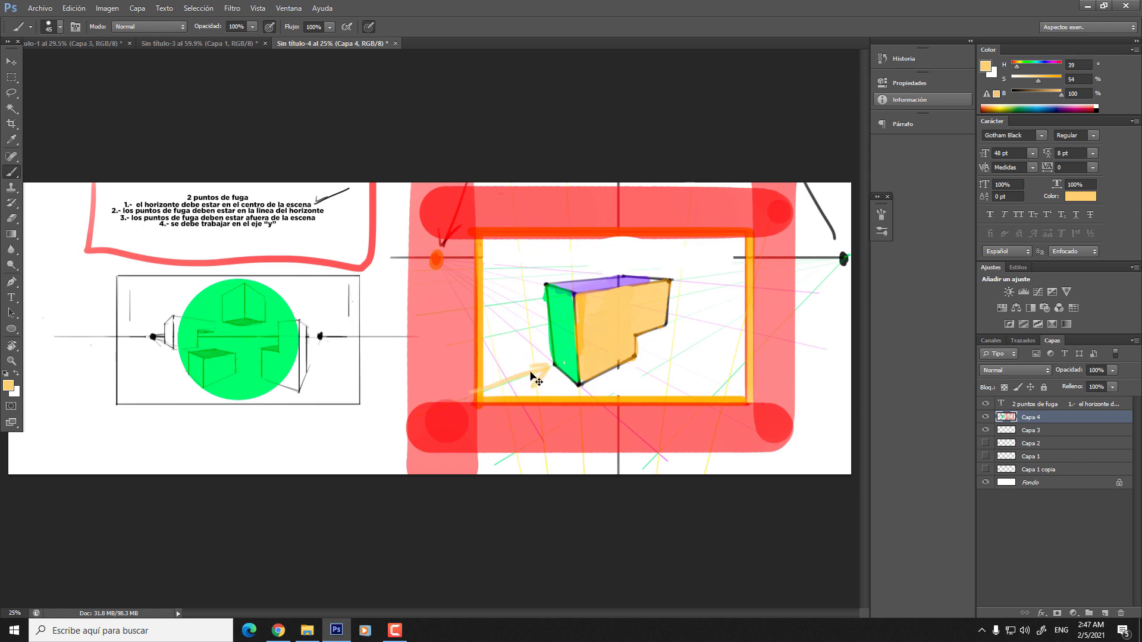
{"action": "key", "text": "ctrl+z"}
{"action": "key", "text": "bracketleft"}
{"action": "left_click_drag", "start_coordinate": [476, 394], "coordinate": [538, 380]}
- Switch to the Chrome article on the cinematography of The Incredibles and examine its extreme wide and establishing shots
{"action": "left_click", "coordinate": [278, 631]}
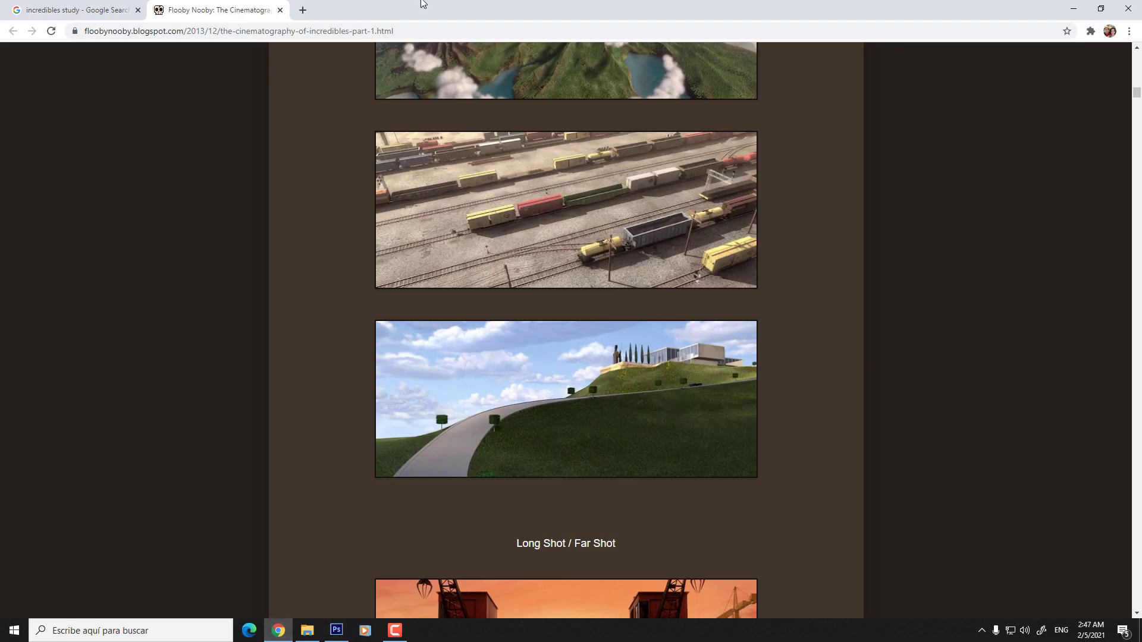
{"action": "scroll", "coordinate": [316, 310], "scroll_direction": "up", "scroll_amount": 20}
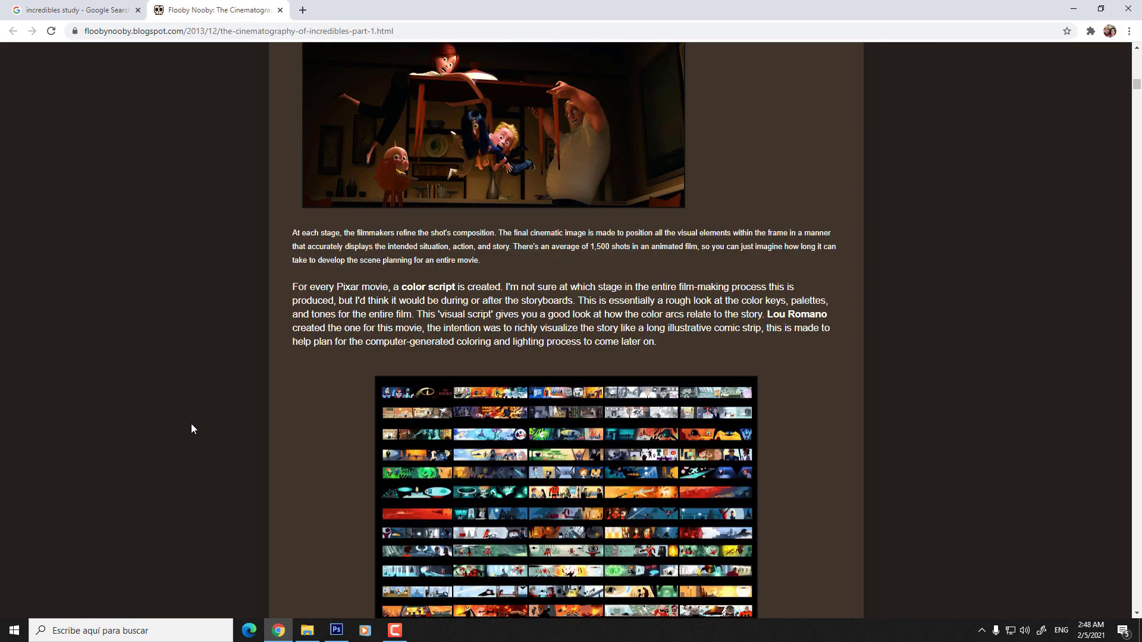
{"action": "scroll", "coordinate": [379, 436], "scroll_direction": "down", "scroll_amount": 15}
{"action": "scroll", "coordinate": [403, 436], "scroll_direction": "up", "scroll_amount": 2}
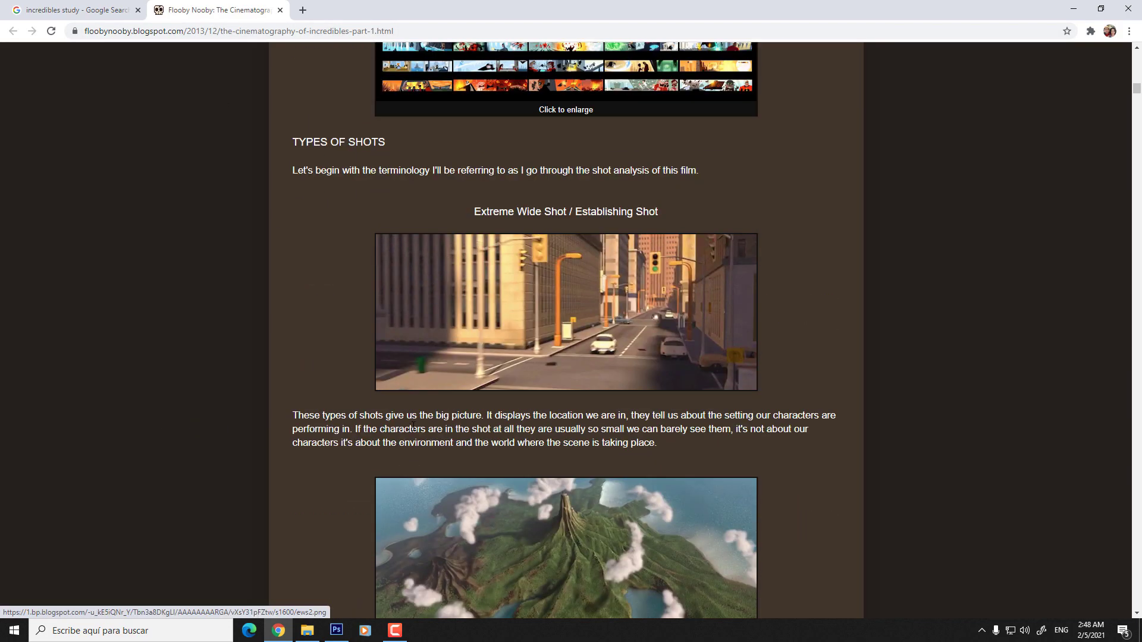
{"action": "scroll", "coordinate": [395, 397], "scroll_direction": "down", "scroll_amount": 6}
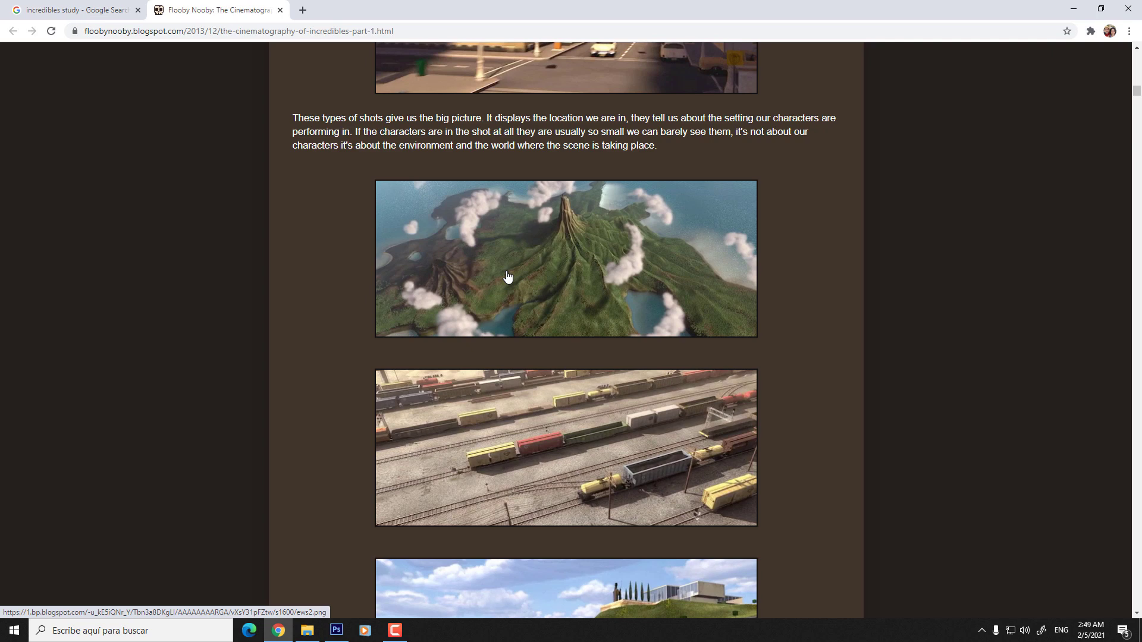
{"action": "scroll", "coordinate": [507, 277], "scroll_direction": "down", "scroll_amount": 6}
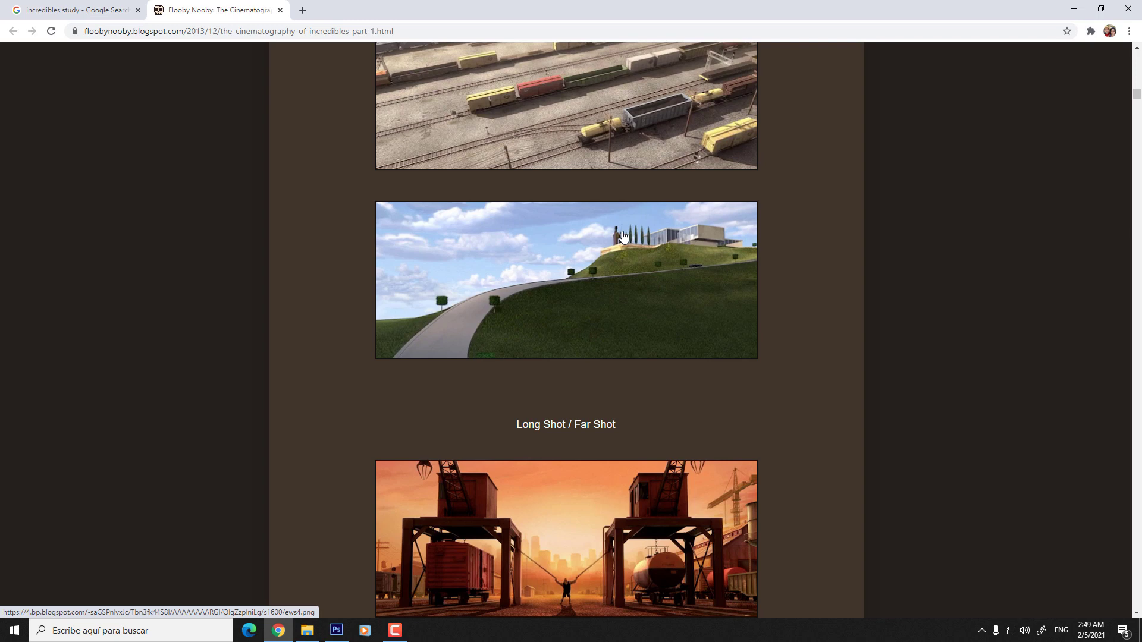
- Examine the article's example stills of long, full, medium and close-up shots
{"action": "scroll", "coordinate": [580, 357], "scroll_direction": "down", "scroll_amount": 3}
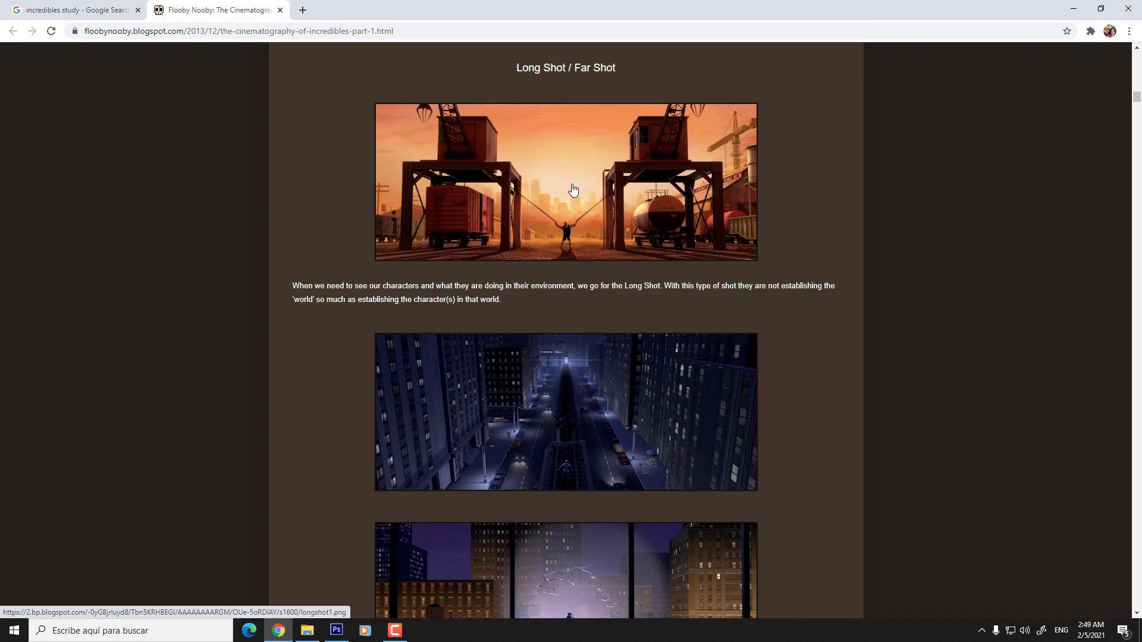
{"action": "scroll", "coordinate": [573, 190], "scroll_direction": "down", "scroll_amount": 6}
{"action": "scroll", "coordinate": [588, 322], "scroll_direction": "down", "scroll_amount": 4}
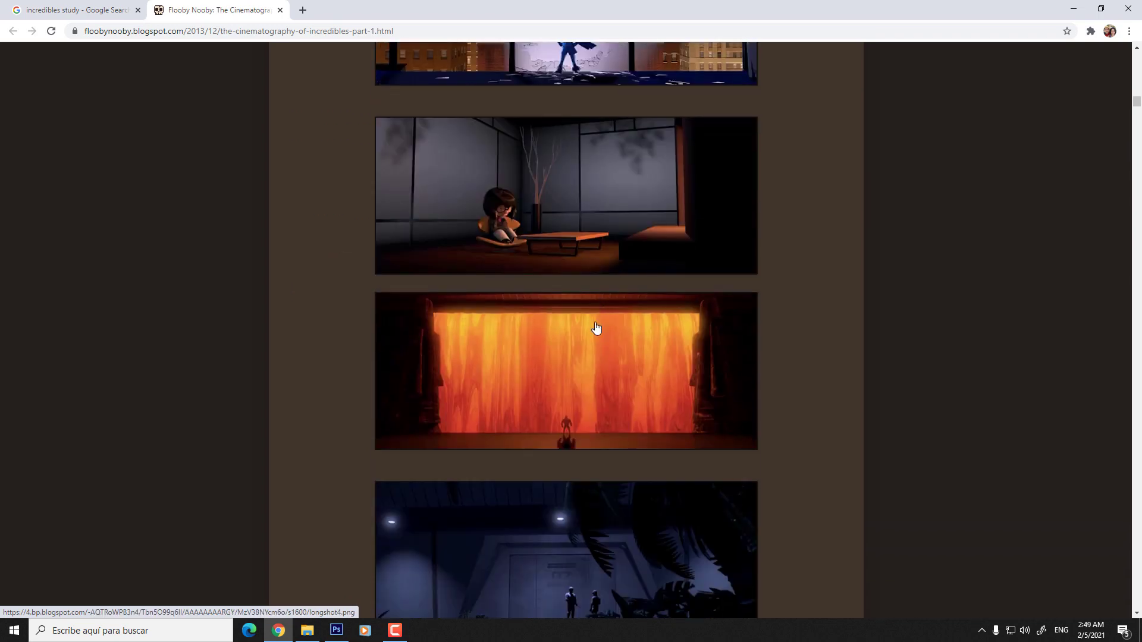
{"action": "scroll", "coordinate": [596, 328], "scroll_direction": "down", "scroll_amount": 5}
{"action": "scroll", "coordinate": [597, 324], "scroll_direction": "down", "scroll_amount": 7}
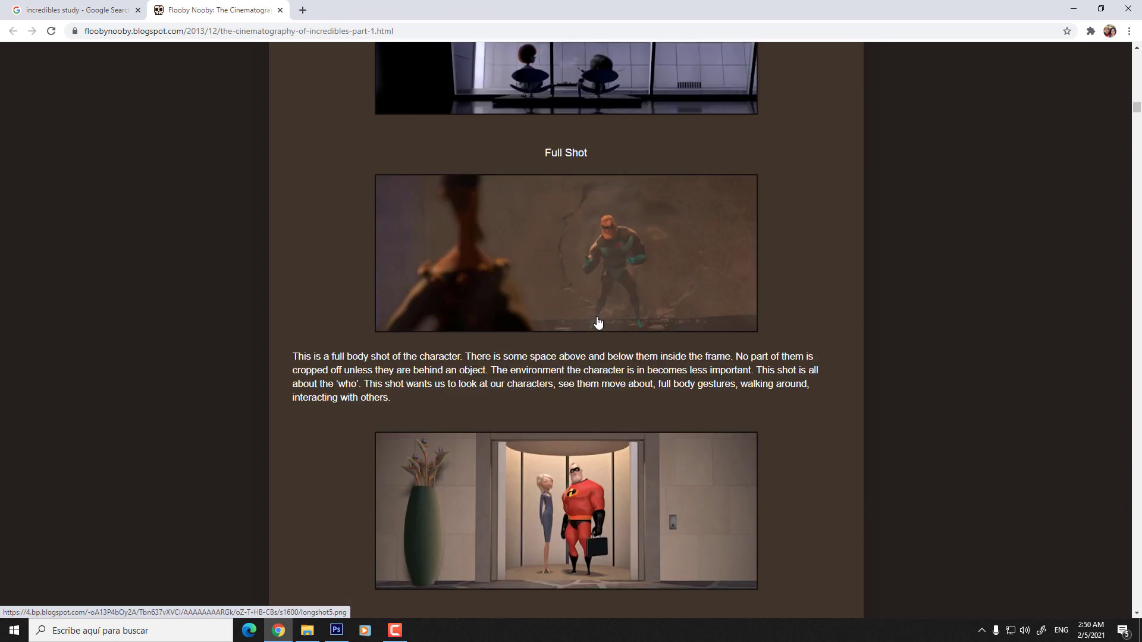
{"action": "scroll", "coordinate": [598, 323], "scroll_direction": "down", "scroll_amount": 16}
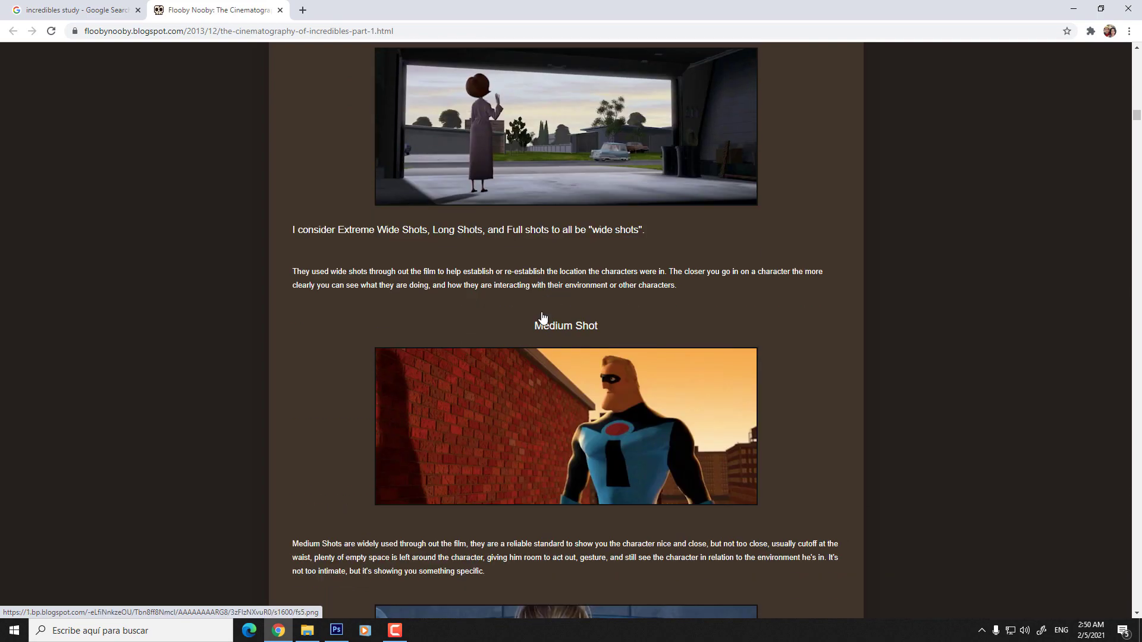
{"action": "scroll", "coordinate": [543, 318], "scroll_direction": "down", "scroll_amount": 20}
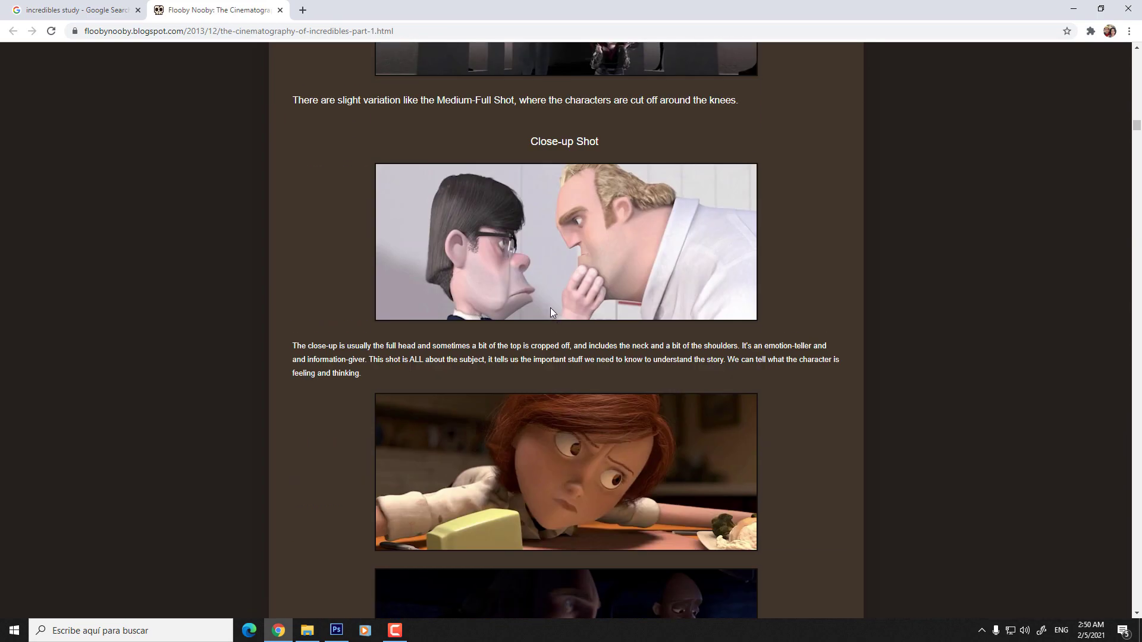
{"action": "scroll", "coordinate": [551, 312], "scroll_direction": "up", "scroll_amount": 1}
{"action": "scroll", "coordinate": [549, 318], "scroll_direction": "down", "scroll_amount": 4}
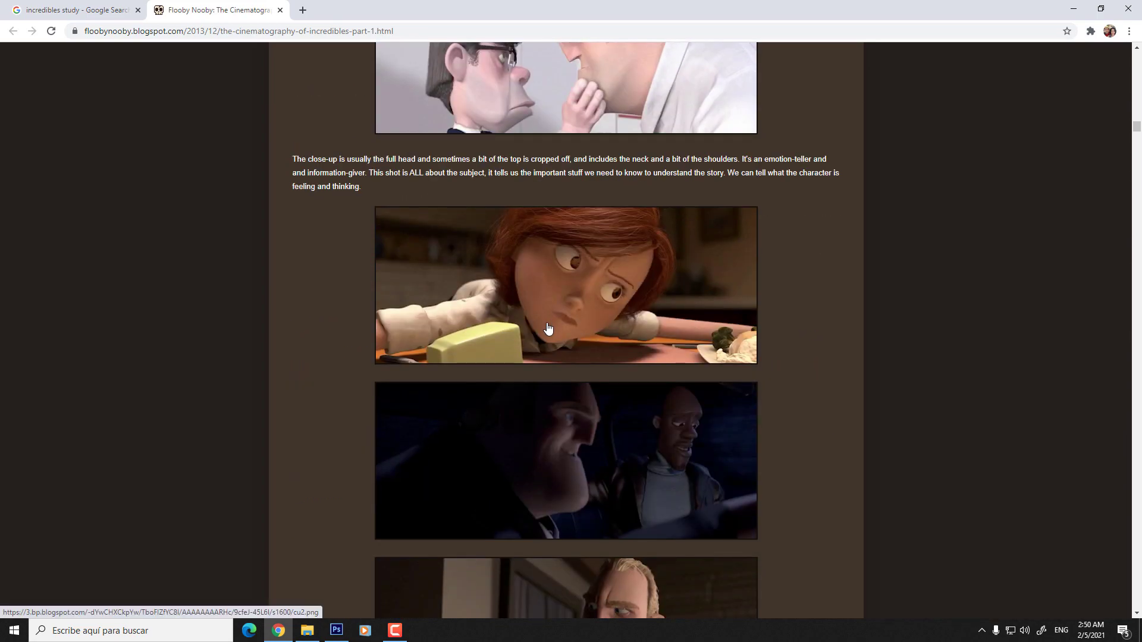
{"action": "scroll", "coordinate": [548, 328], "scroll_direction": "down", "scroll_amount": 4}
{"action": "scroll", "coordinate": [576, 328], "scroll_direction": "down", "scroll_amount": 4}
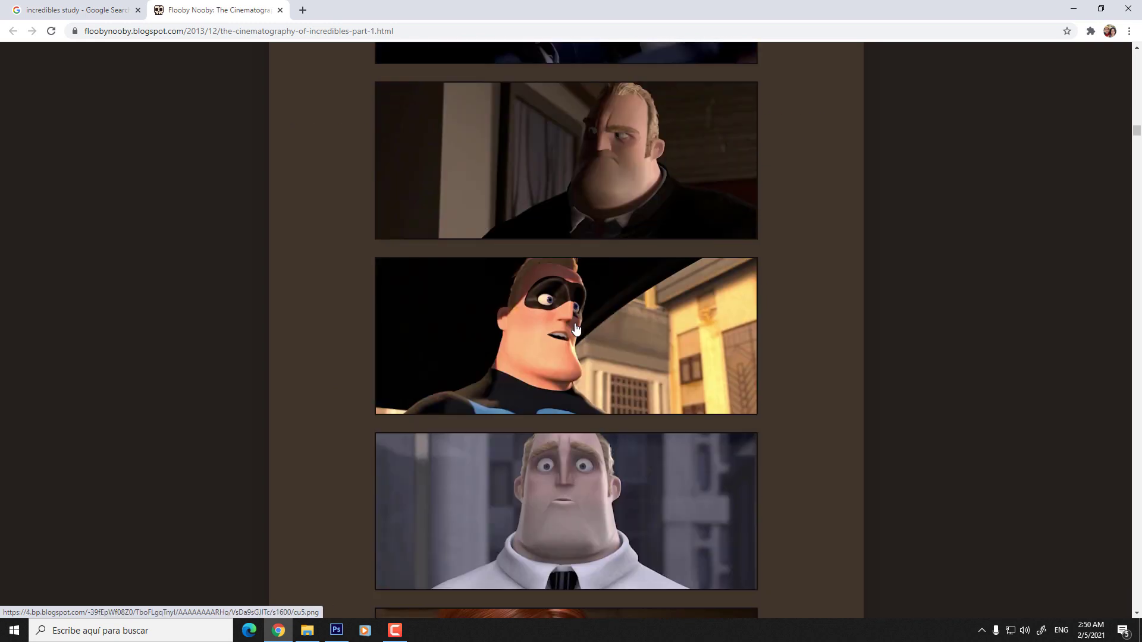
{"action": "scroll", "coordinate": [576, 329], "scroll_direction": "down", "scroll_amount": 20}
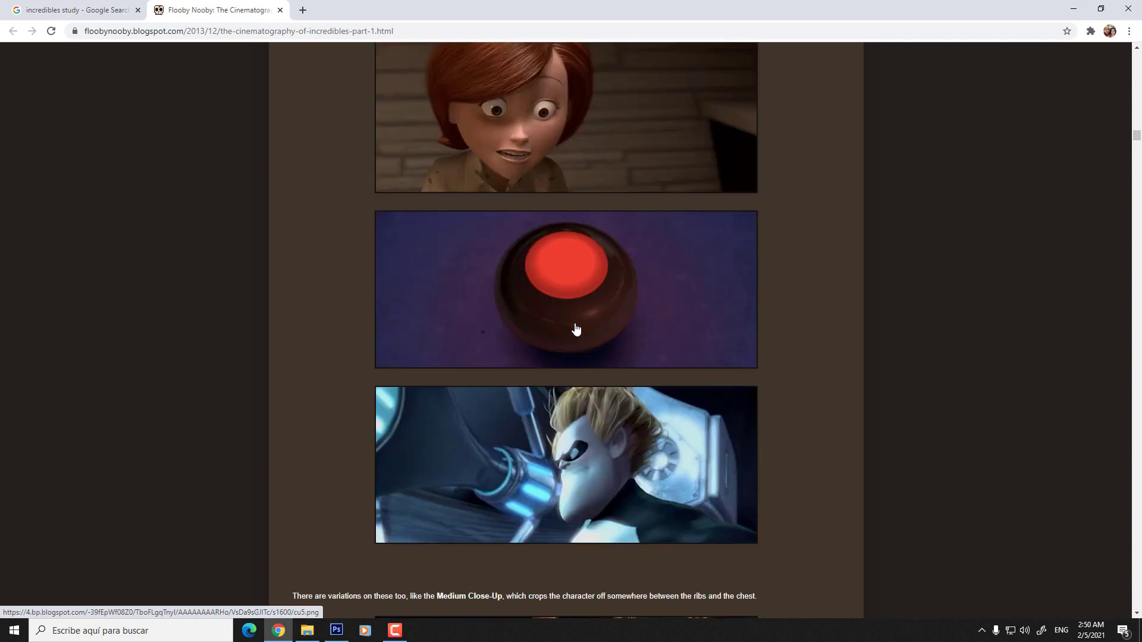
- Examine the article's extreme close-up stills and its overview chart of shot types
{"action": "scroll", "coordinate": [576, 328], "scroll_direction": "down", "scroll_amount": 19}
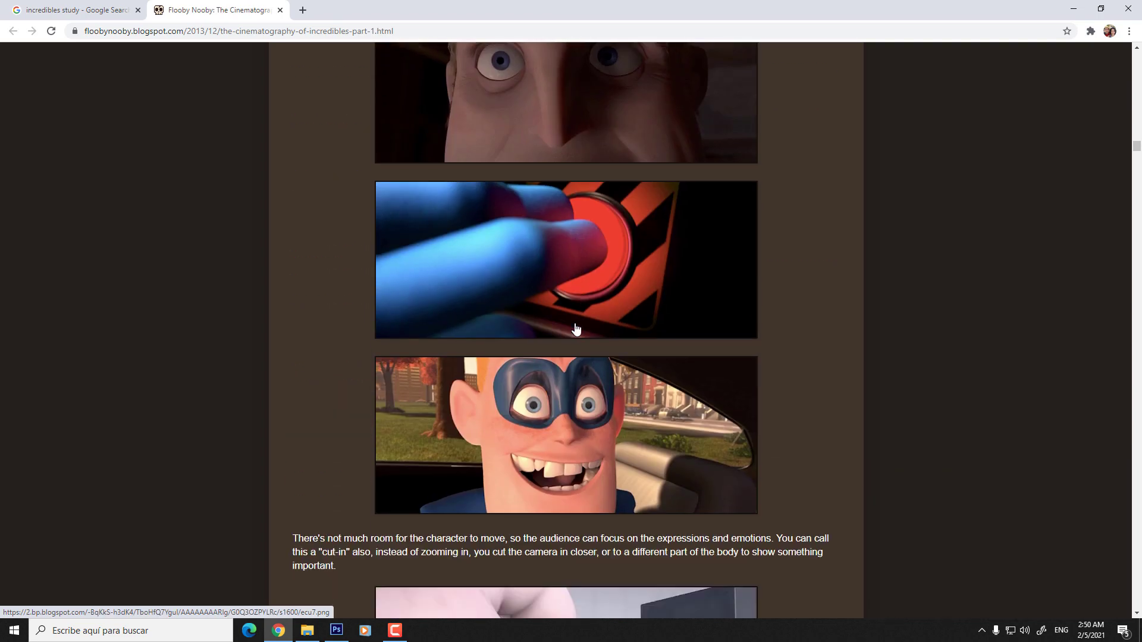
{"action": "scroll", "coordinate": [576, 328], "scroll_direction": "down", "scroll_amount": 9}
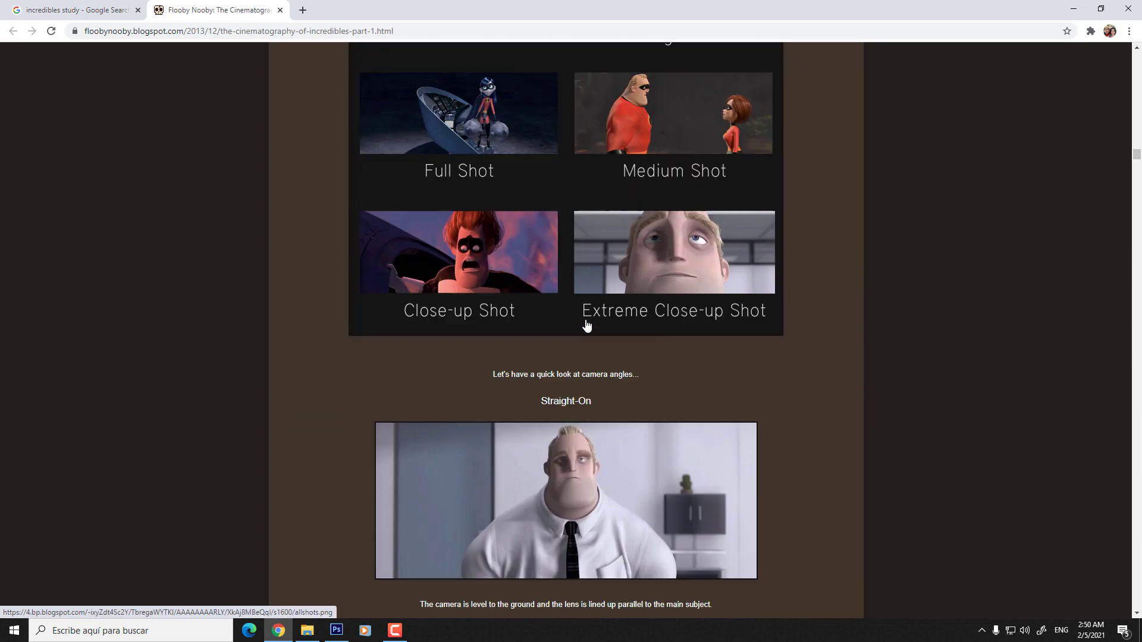
{"action": "scroll", "coordinate": [585, 322], "scroll_direction": "up", "scroll_amount": 1}
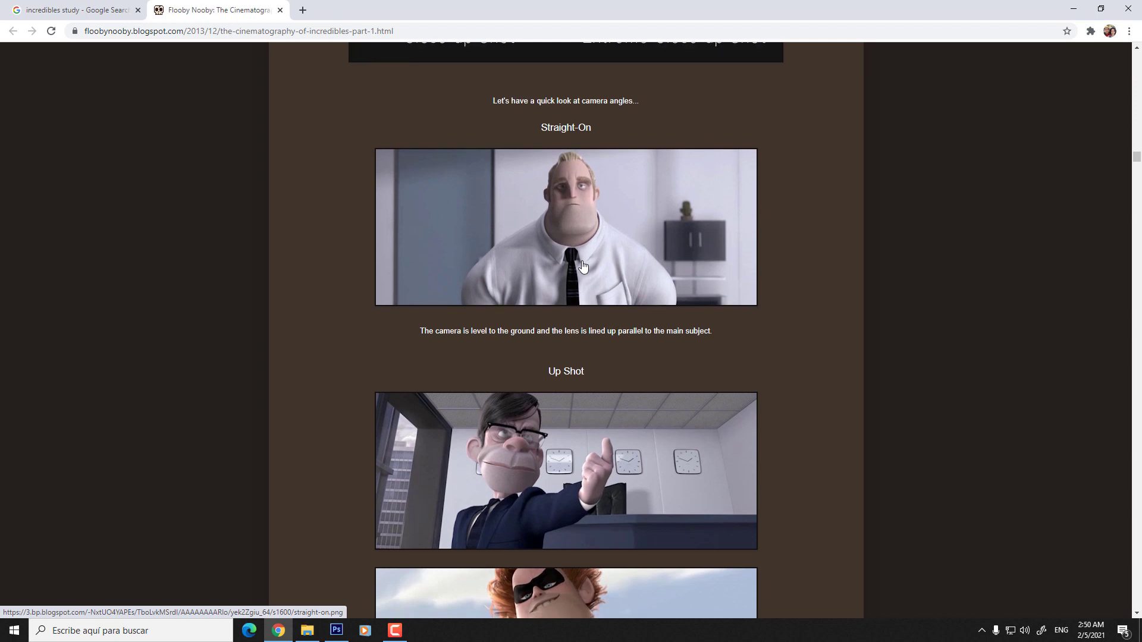
- Examine the article's camera angle examples, covering the straight-on, up shot, down shot, bird's eye and worm's eye views
{"action": "scroll", "coordinate": [583, 266], "scroll_direction": "down", "scroll_amount": 3}
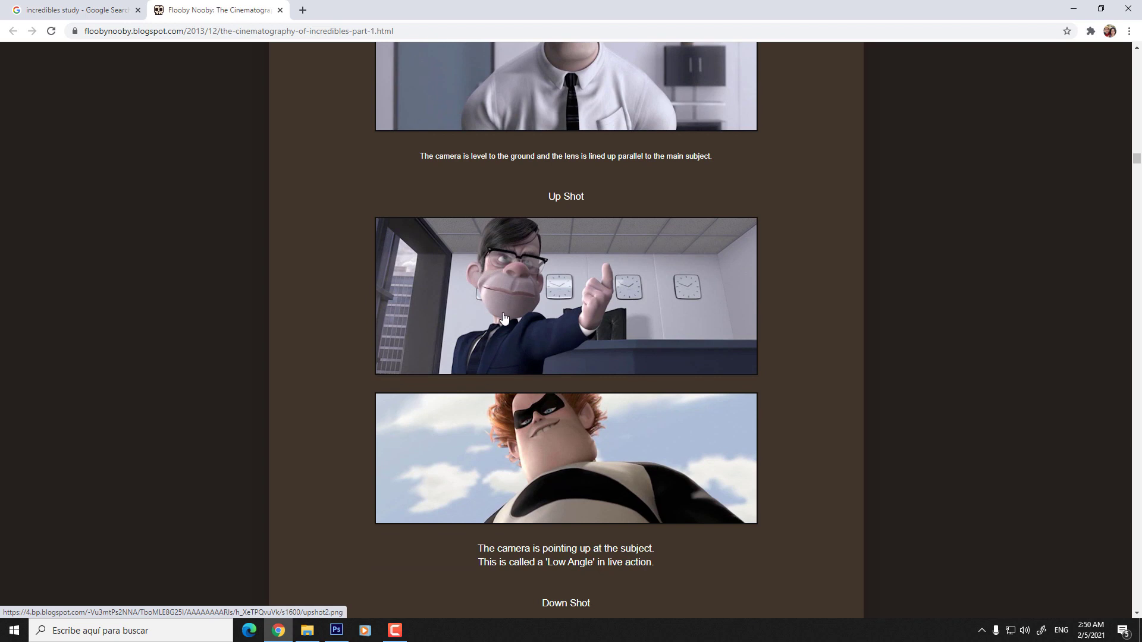
{"action": "scroll", "coordinate": [503, 317], "scroll_direction": "down", "scroll_amount": 6}
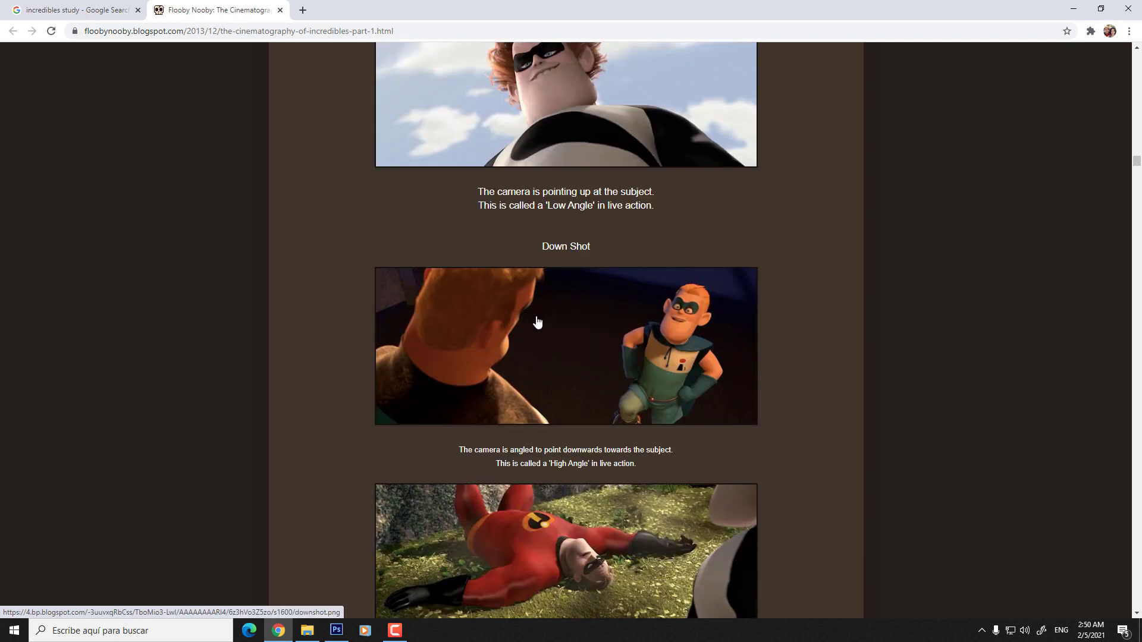
{"action": "scroll", "coordinate": [537, 322], "scroll_direction": "down", "scroll_amount": 2}
{"action": "scroll", "coordinate": [537, 321], "scroll_direction": "up", "scroll_amount": 1}
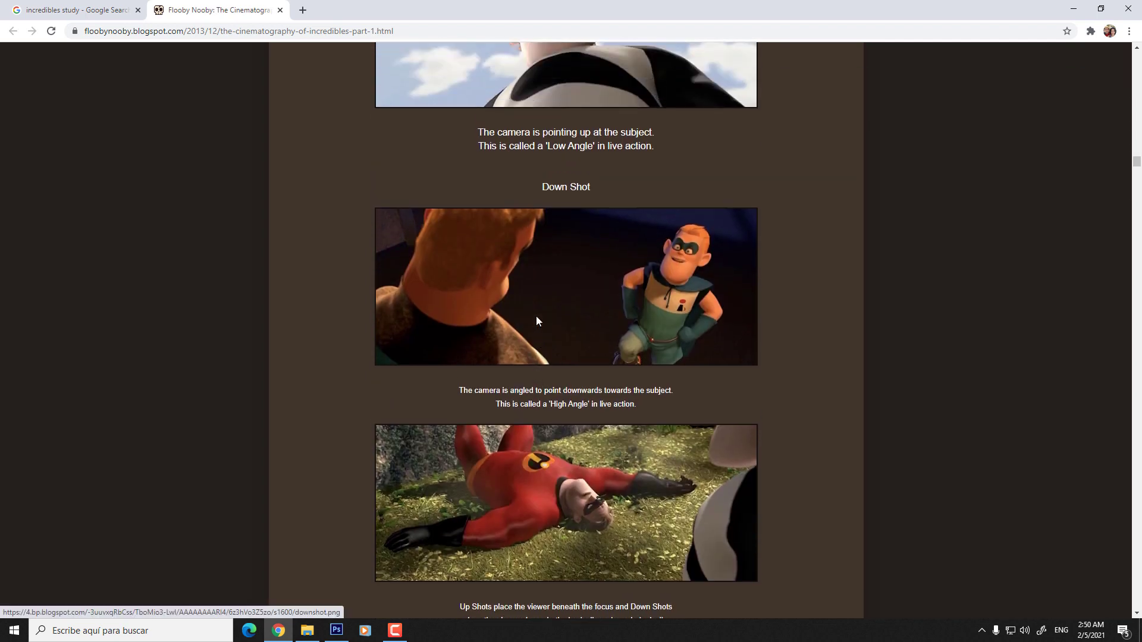
{"action": "scroll", "coordinate": [507, 452], "scroll_direction": "down", "scroll_amount": 2}
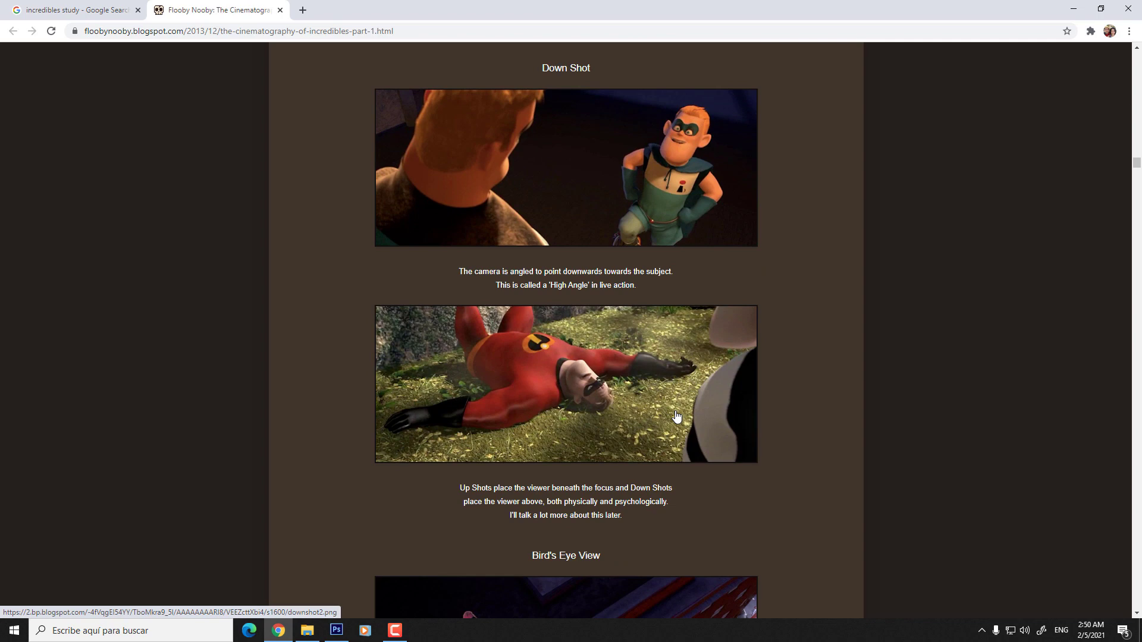
{"action": "left_click_drag", "start_coordinate": [522, 486], "coordinate": [575, 491]}
{"action": "left_click", "coordinate": [576, 394]}
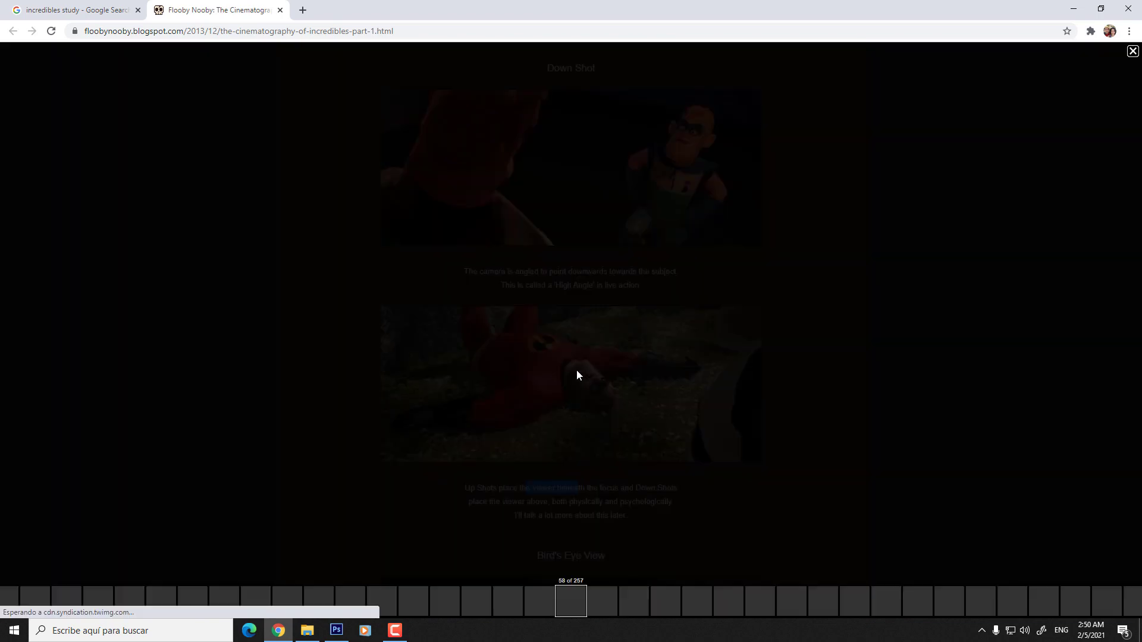
{"action": "left_click", "coordinate": [564, 373]}
{"action": "scroll", "coordinate": [571, 398], "scroll_direction": "down", "scroll_amount": 5}
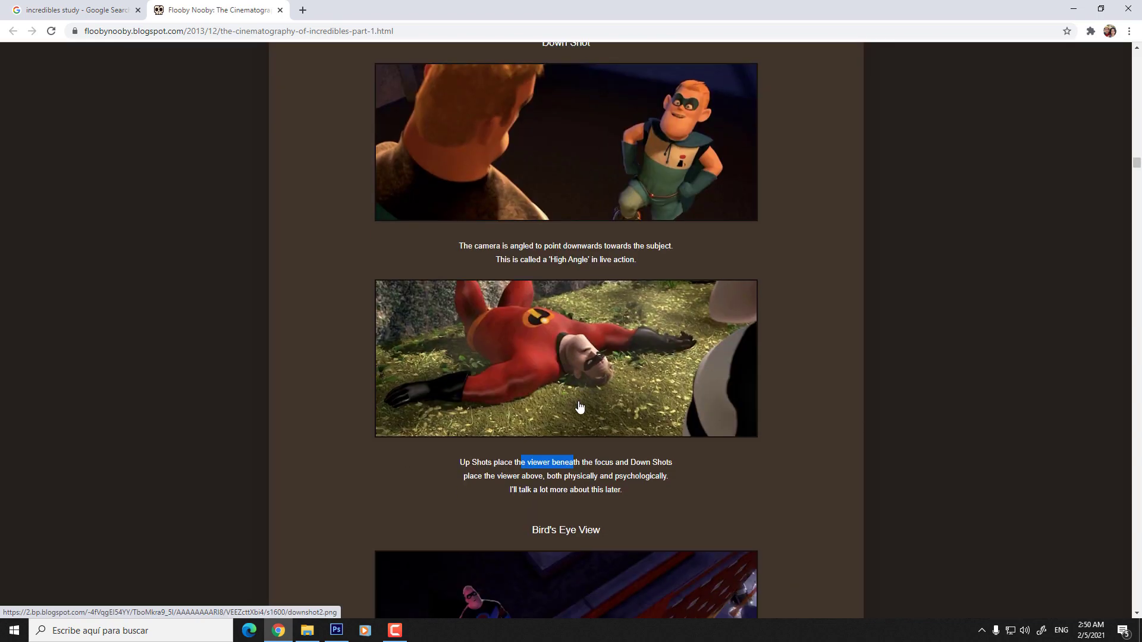
{"action": "scroll", "coordinate": [534, 380], "scroll_direction": "down", "scroll_amount": 2}
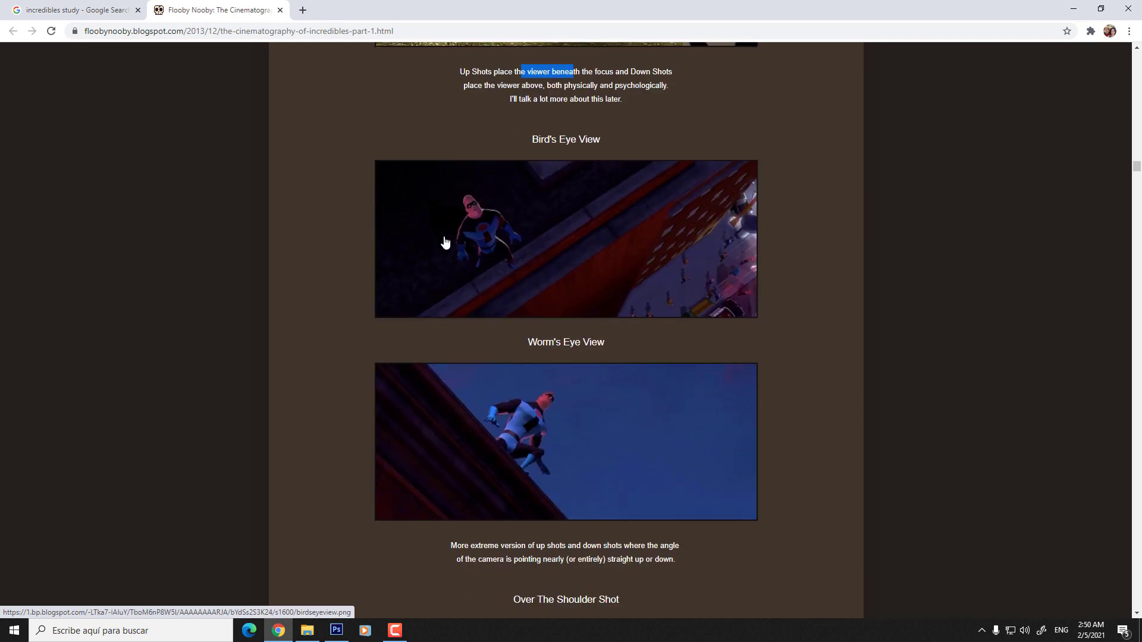